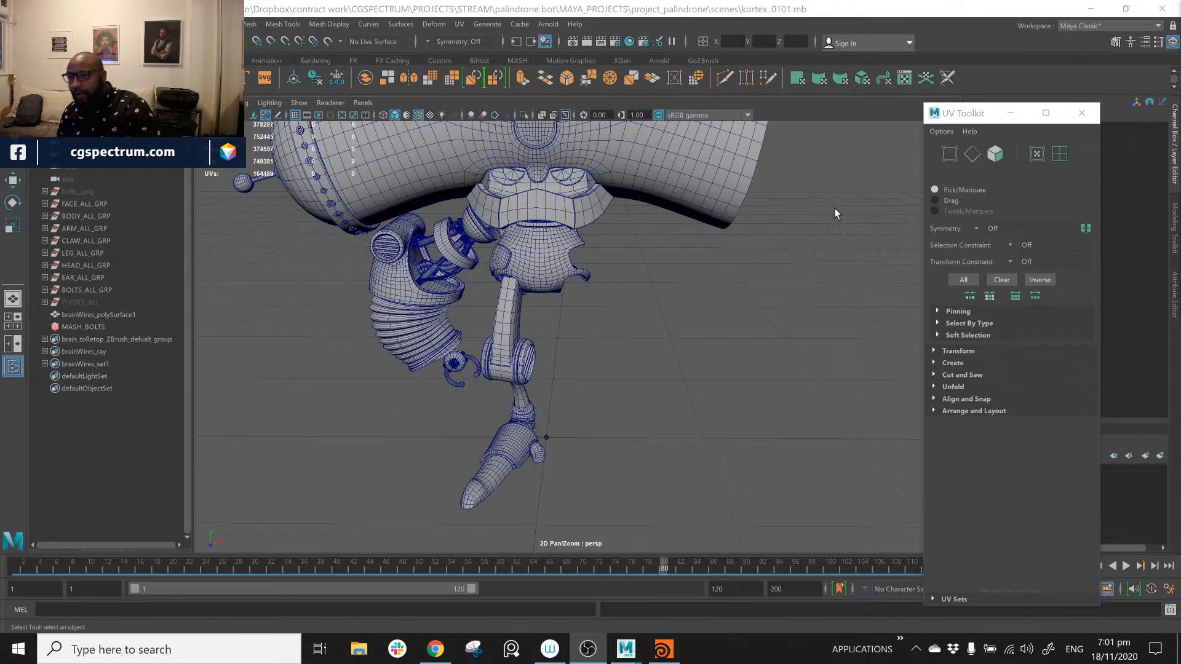
Step: Close the UV Toolkit window and look over the robot model's head, arm and leg from several sides
left_click(1082, 113)
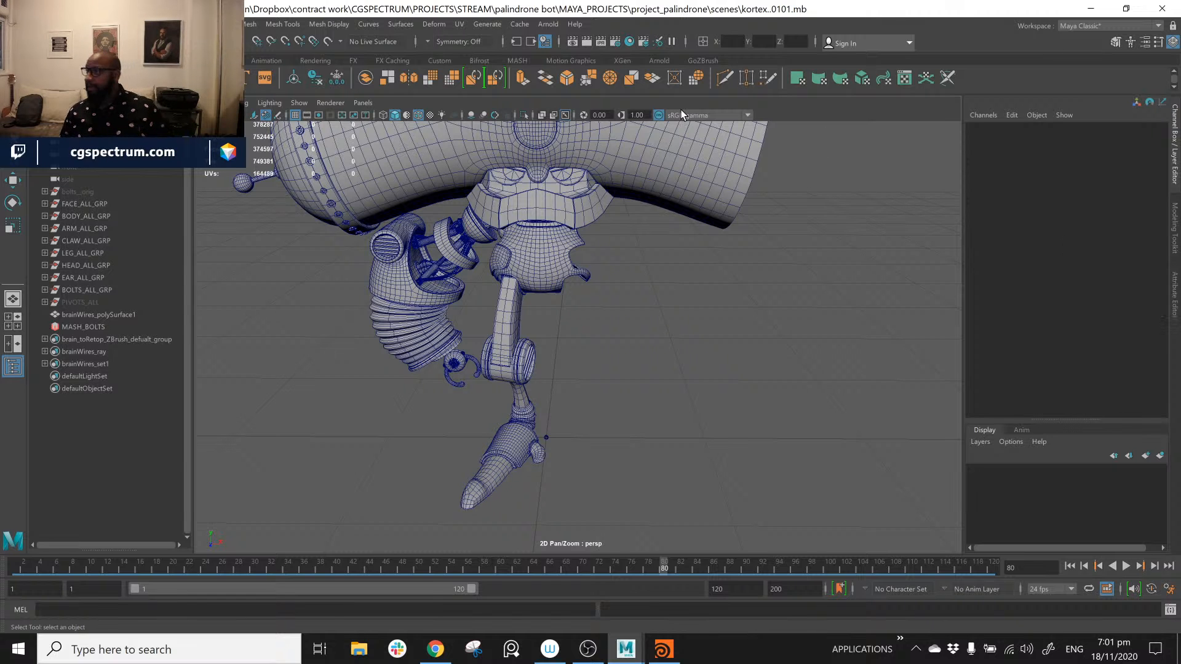
scroll(738, 231, "up", 1)
scroll(731, 271, "up", 1)
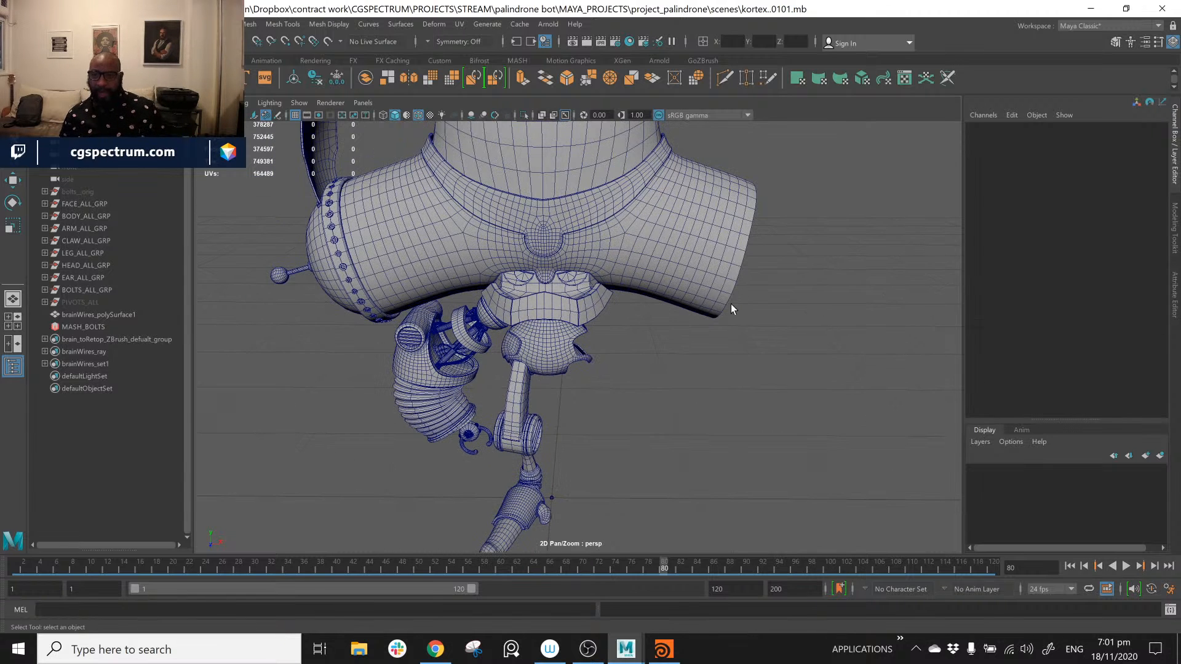
left_click_drag(732, 308, 660, 369, "alt")
scroll(631, 336, "up", 4)
middle_click_drag(661, 369, 669, 389, "alt")
left_click_drag(668, 389, 632, 340, "alt")
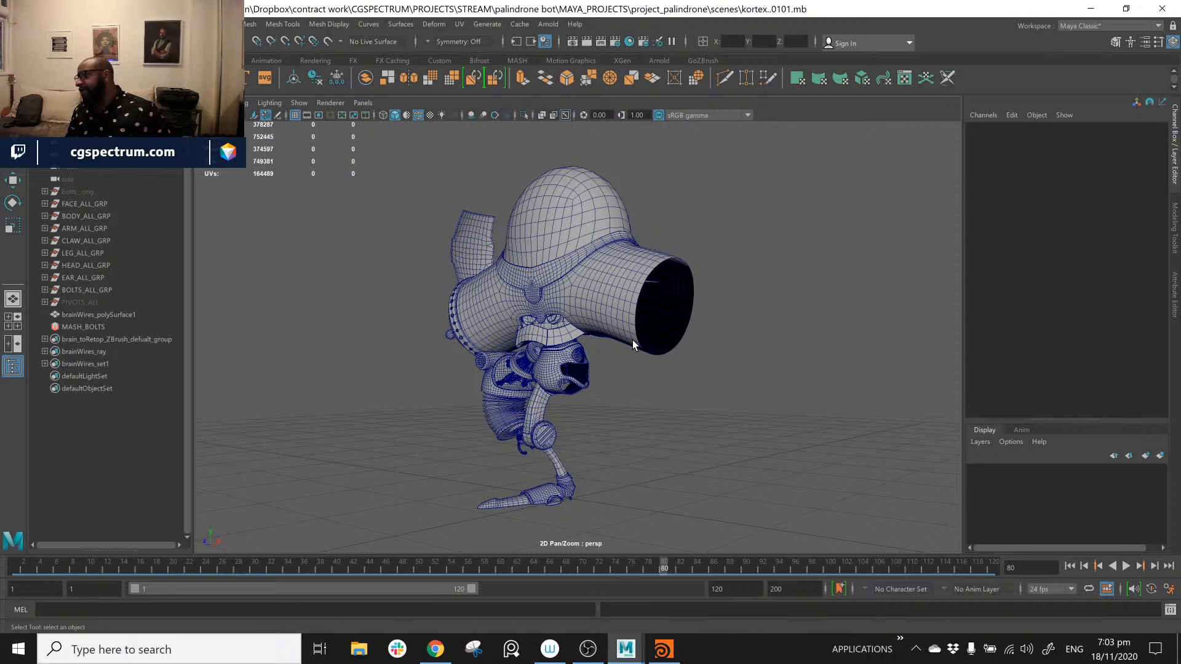
left_click_drag(801, 287, 564, 320, "alt")
right_click_drag(563, 319, 759, 360, "alt")
middle_click_drag(767, 360, 714, 275, "alt")
left_click_drag(695, 353, 626, 348, "alt")
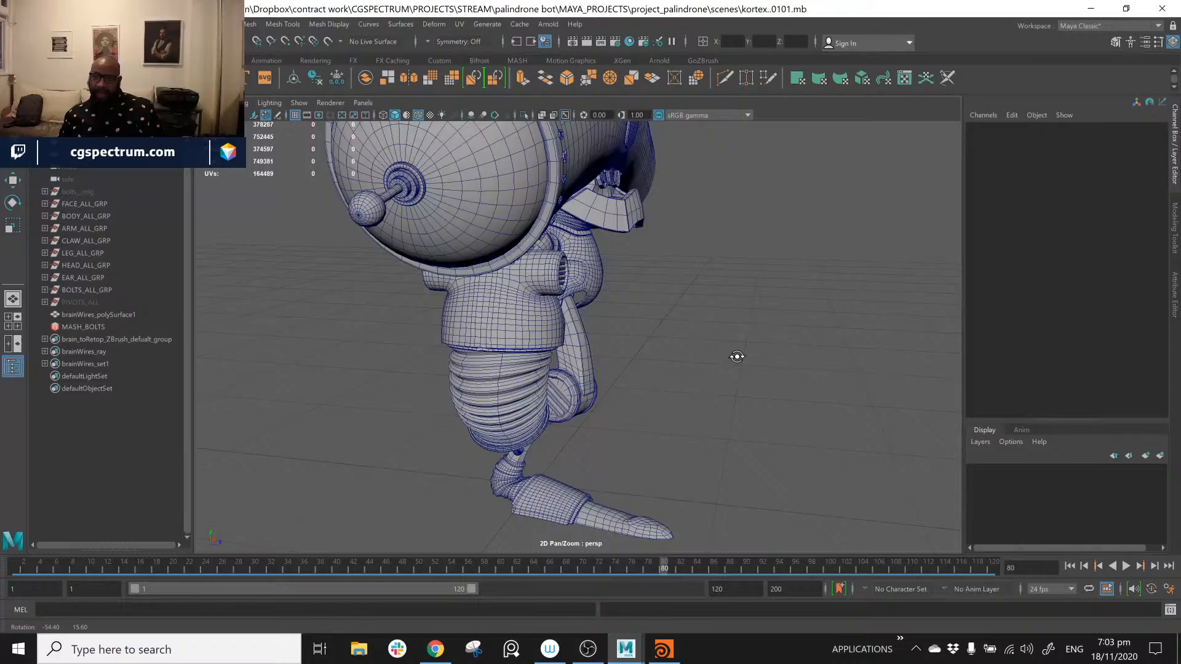
Step: Hide the glass dome on the robot's head to expose the brain and its wires
middle_click_drag(615, 283, 591, 420, "alt")
left_click_drag(591, 394, 607, 347, "alt")
left_click(559, 198)
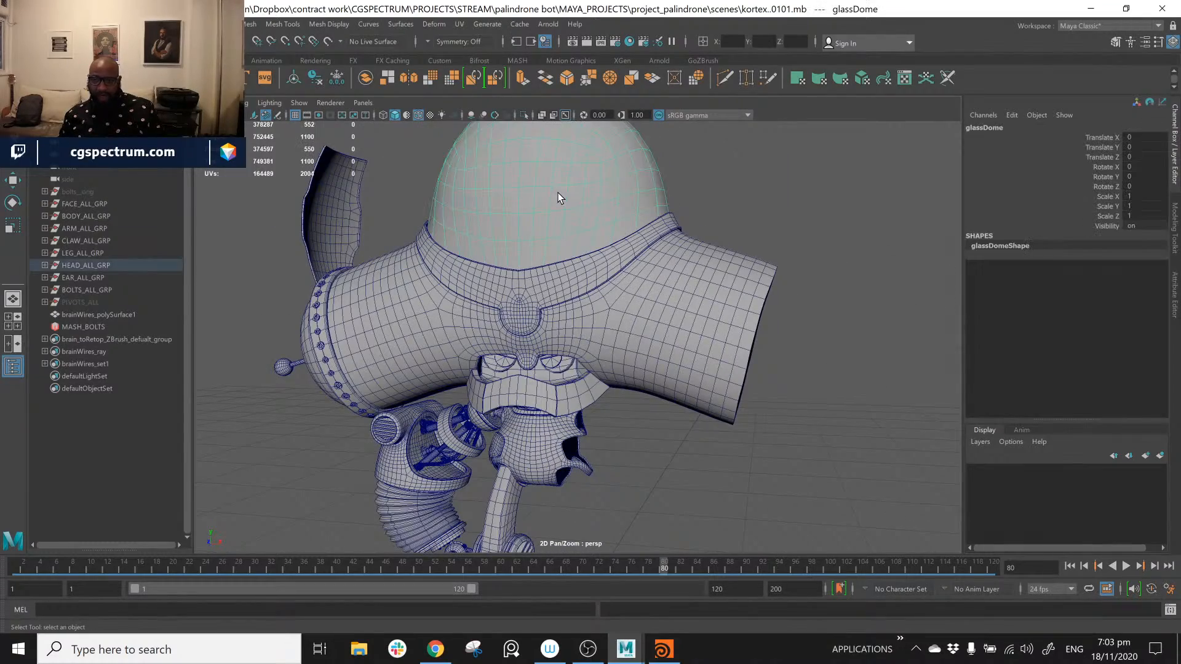
key("ctrl+h")
left_click_drag(559, 193, 634, 289, "alt")
right_click_drag(664, 357, 740, 395, "alt")
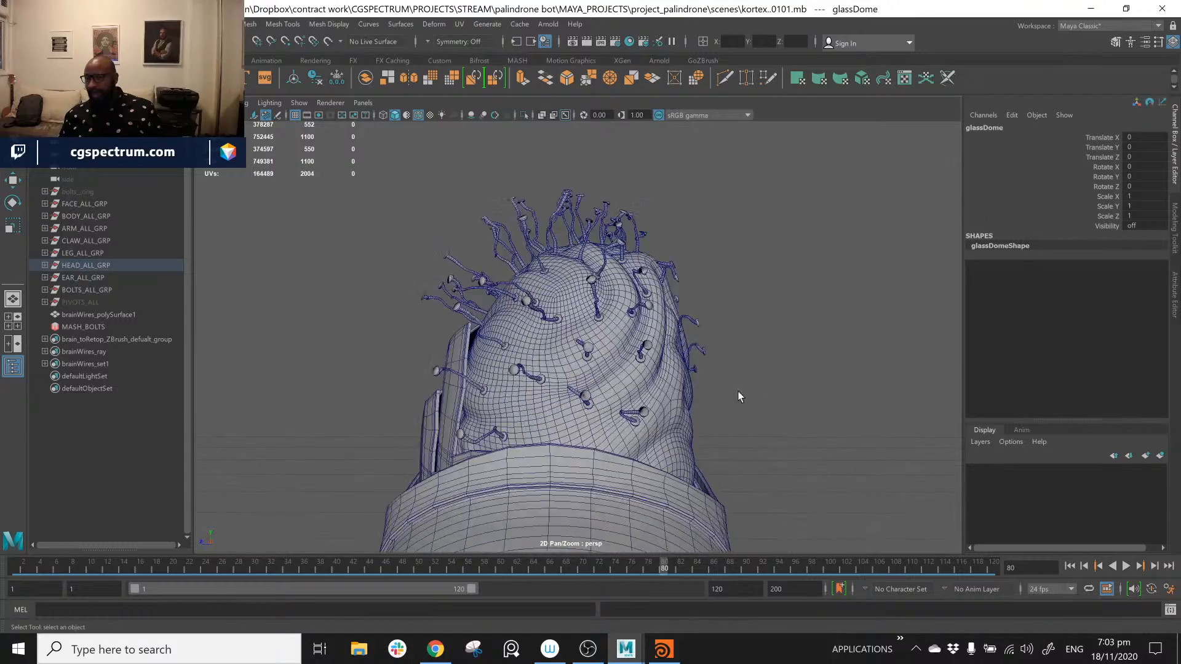
Step: Select the brain wires mesh and switch to the UV Editing workspace to view its UVs
left_click_drag(740, 396, 846, 391, "alt")
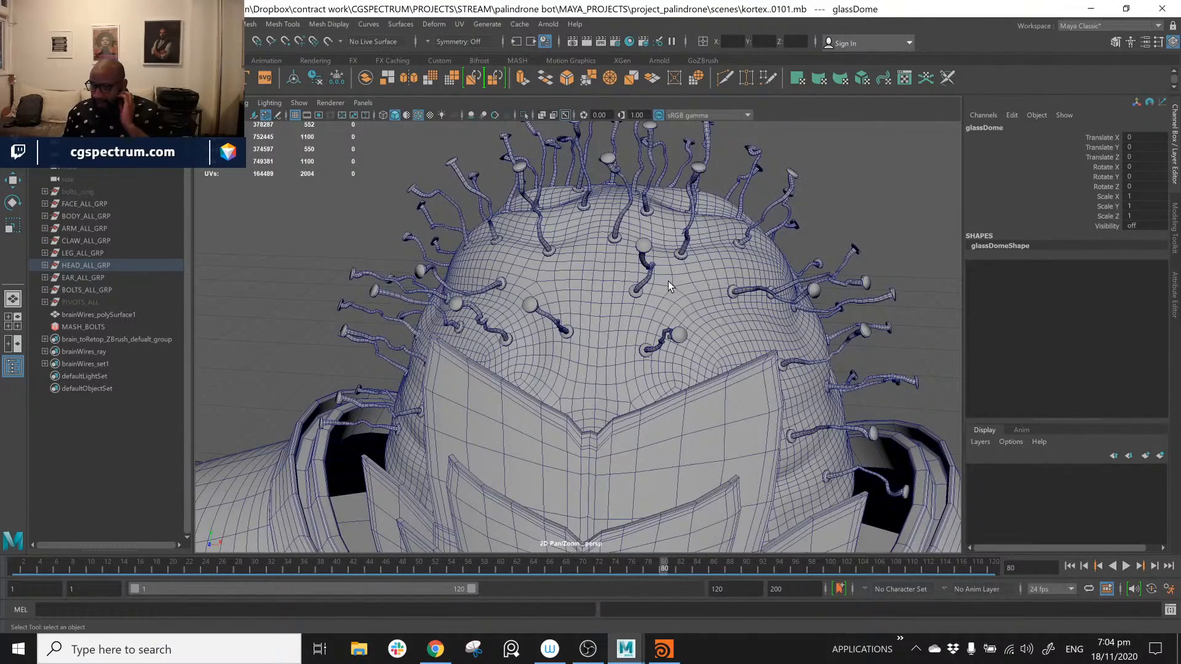
left_click(649, 277)
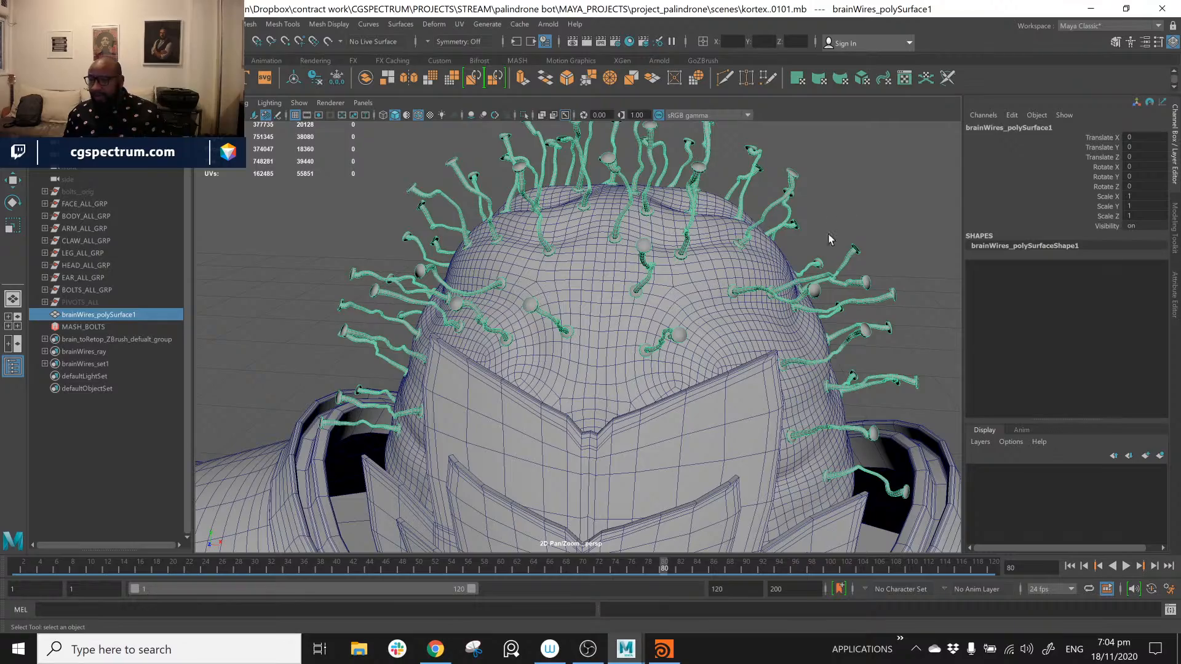
left_click_drag(831, 300, 821, 341, "alt")
scroll(821, 341, "up", 5)
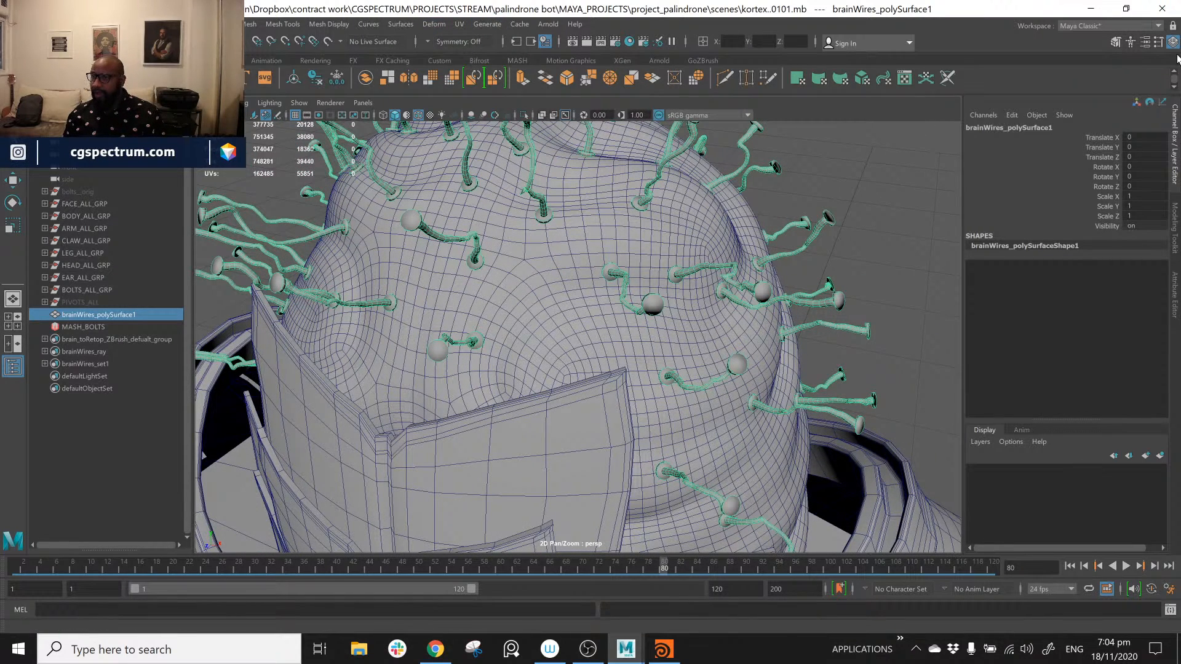
left_click(1132, 26)
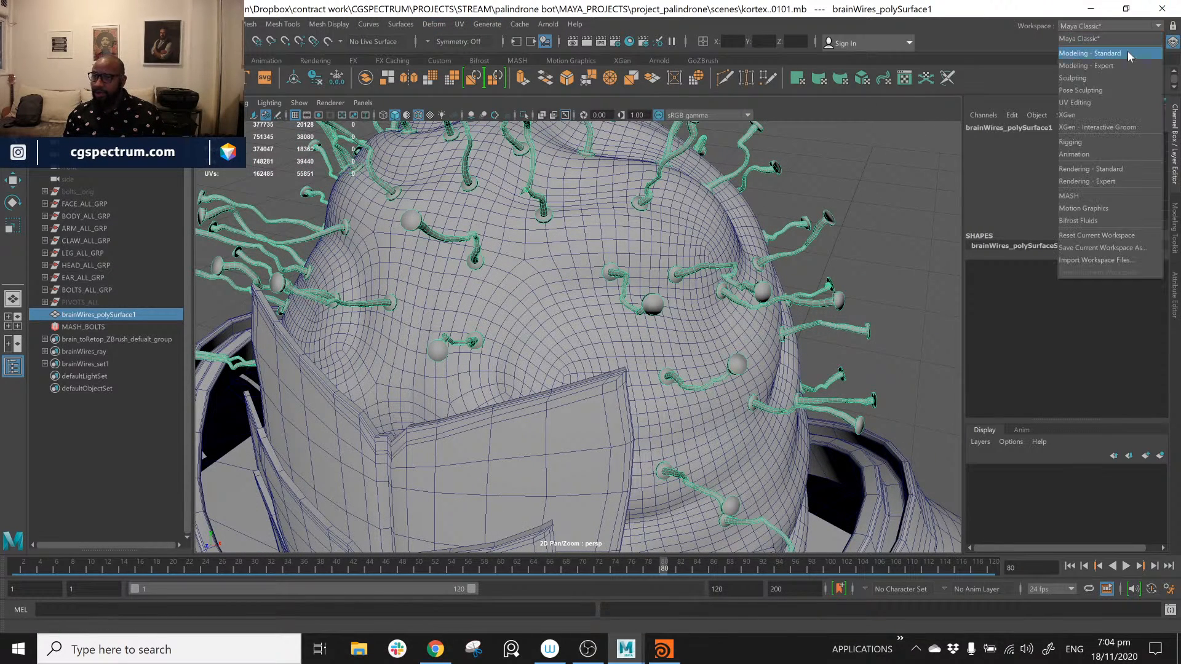
left_click(1134, 102)
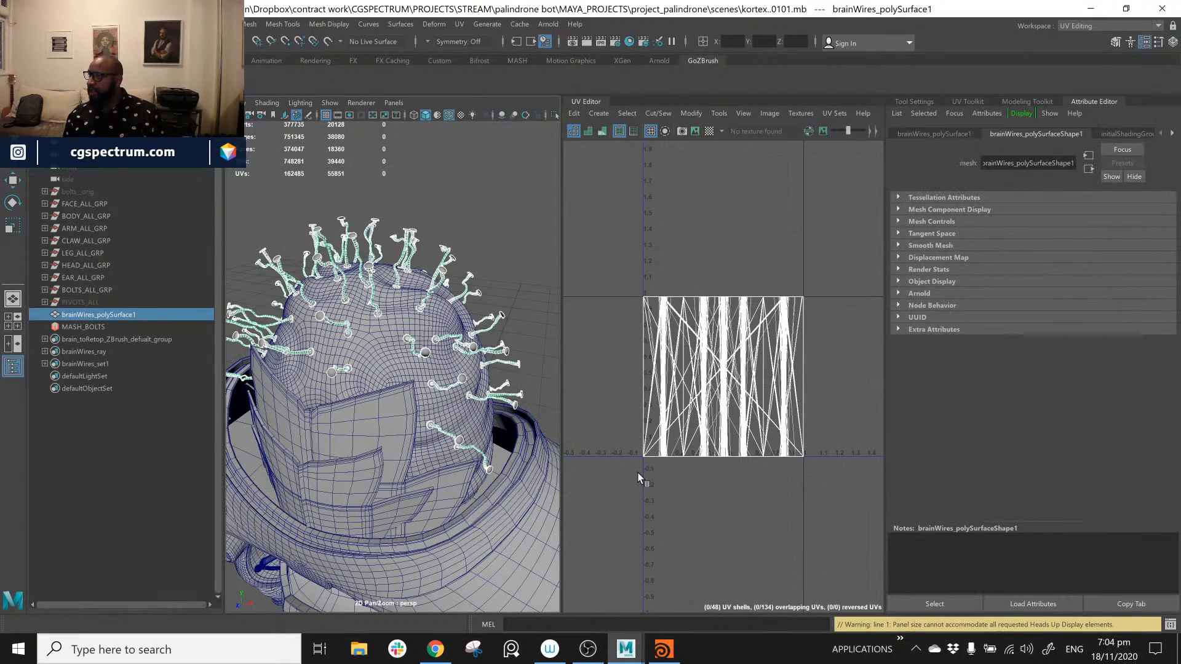
Step: Examine the UV layouts of the brain plates, collar, head, face guard and body shell one after another
left_click_drag(416, 363, 345, 359, "alt")
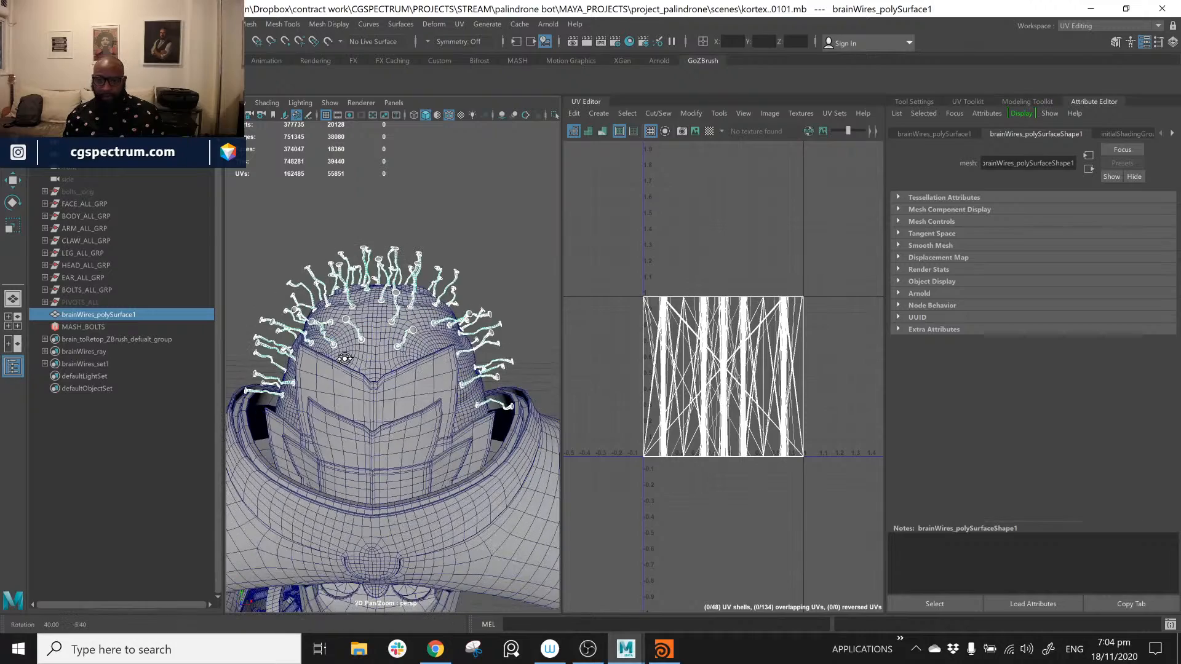
left_click(437, 386)
left_click(425, 436)
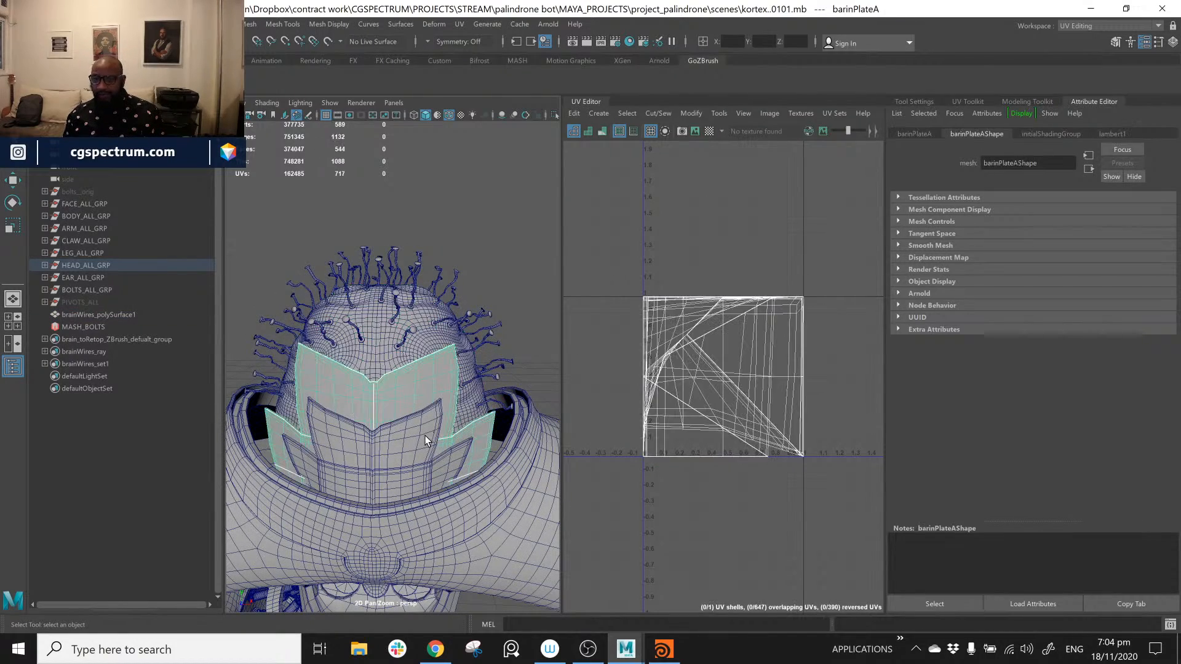
left_click(434, 467)
left_click(457, 537)
middle_click_drag(461, 538, 502, 384, "alt")
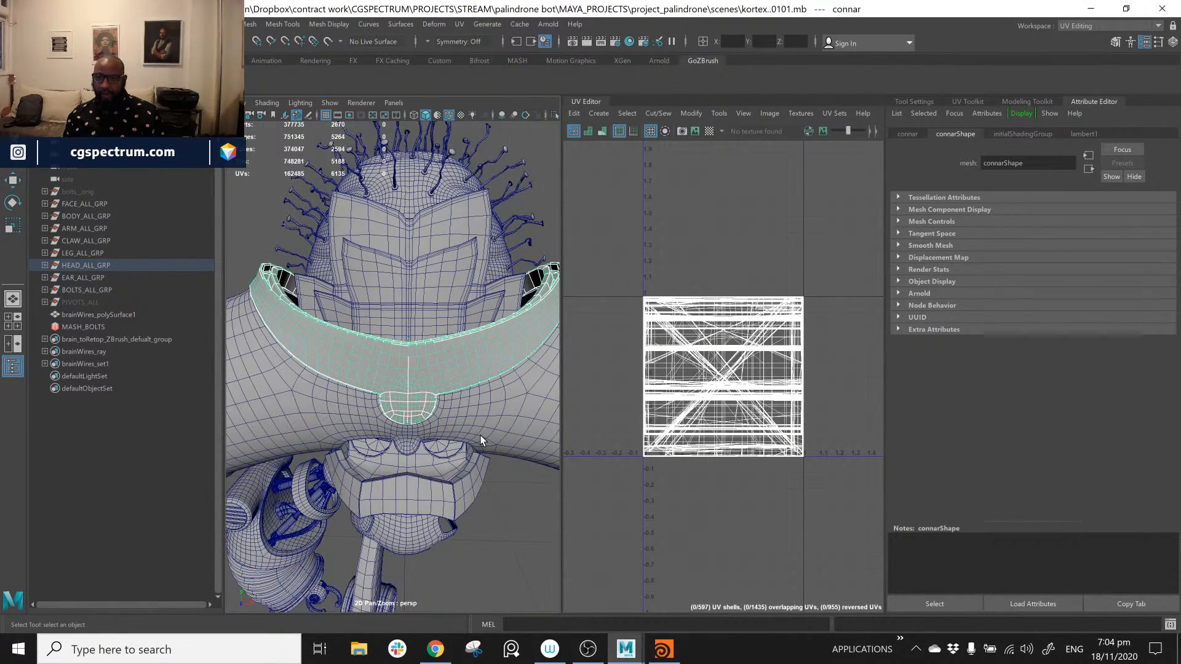
left_click(482, 436)
middle_click_drag(483, 454, 487, 361, "alt")
left_click(443, 411)
left_click_drag(402, 449, 452, 402, "alt")
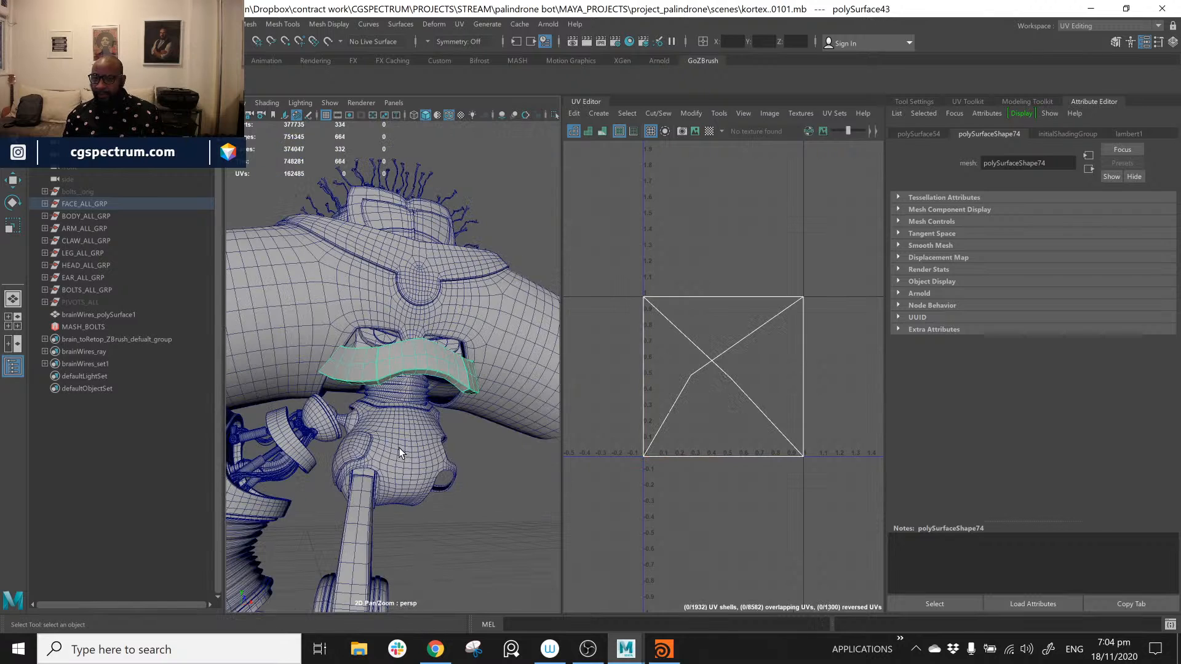
left_click(400, 448)
right_click_drag(452, 385, 382, 388, "alt")
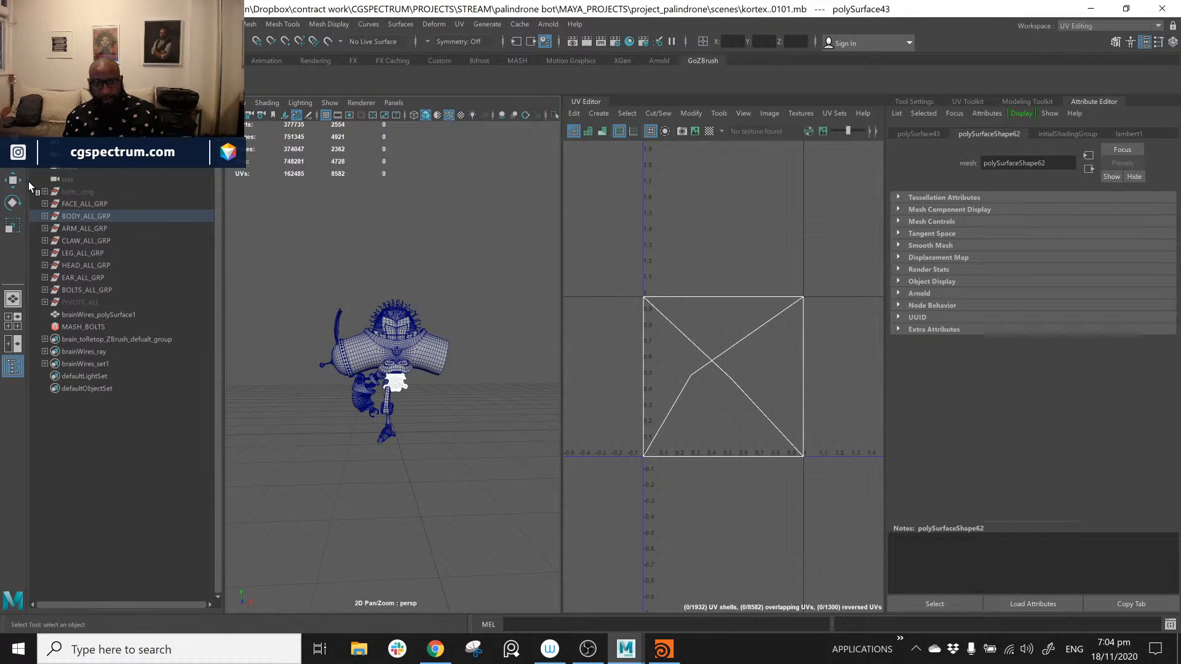
Step: Make the hidden glassDome in HEAD_ALL_GRP visible again, collapse the group and frame the whole robot
right_click_drag(445, 326, 515, 330, "alt")
left_click_drag(484, 326, 480, 335, "alt")
right_click_drag(461, 332, 514, 319, "alt")
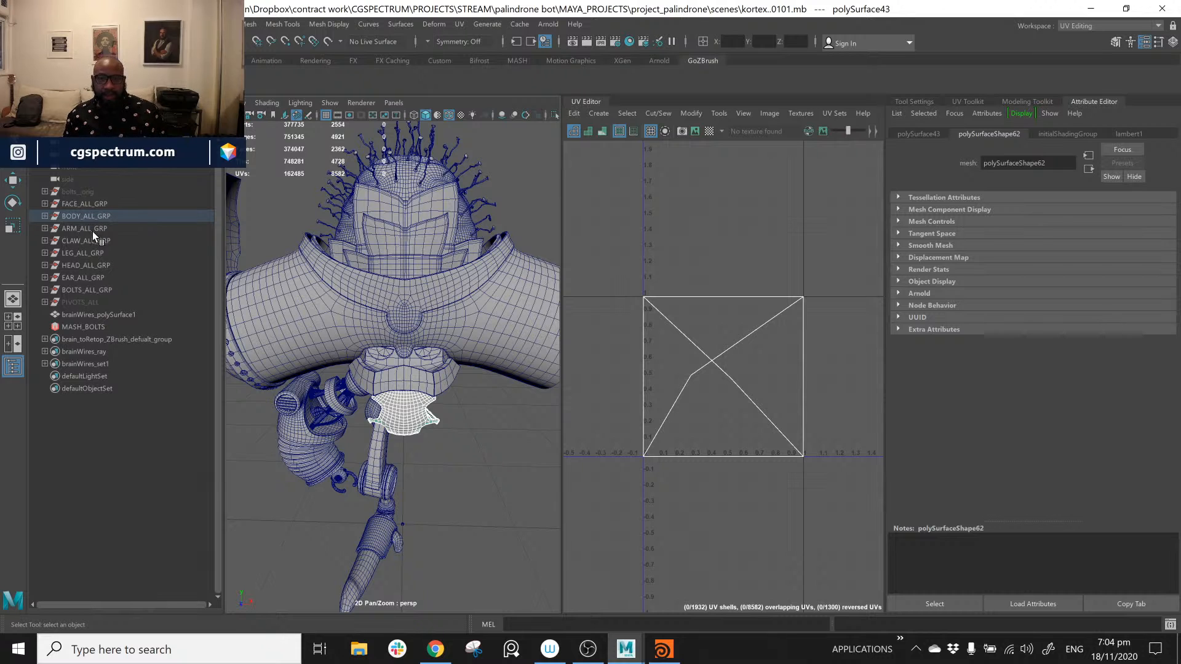
left_click(86, 265)
left_click(45, 265)
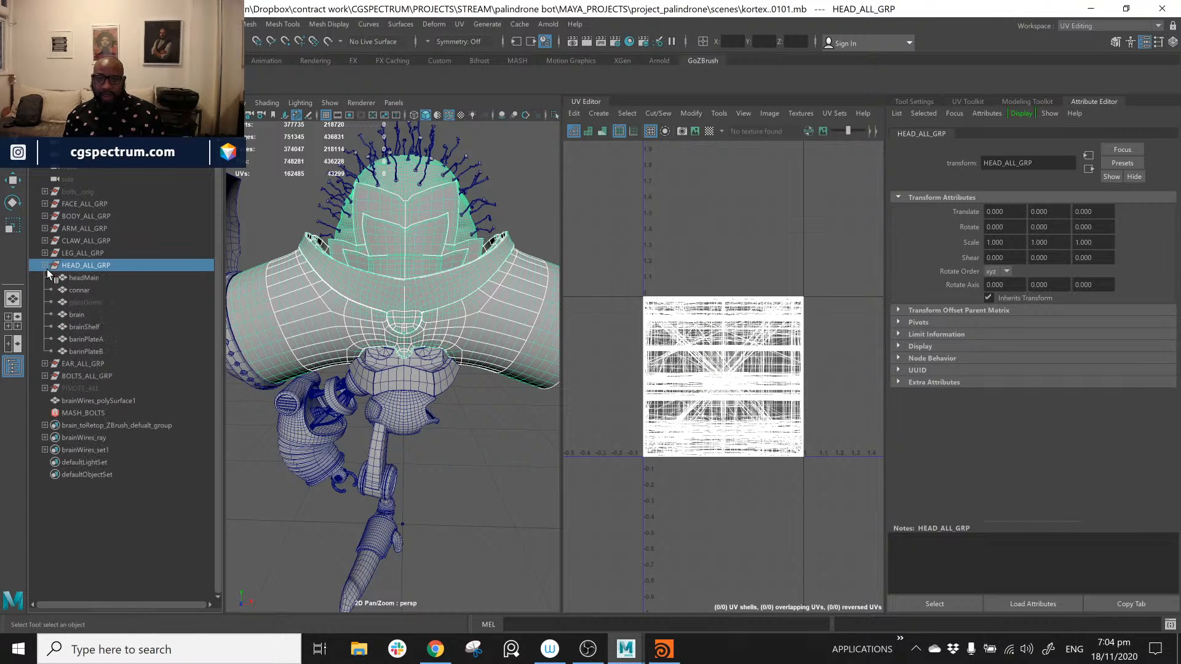
left_click(86, 302)
key("h")
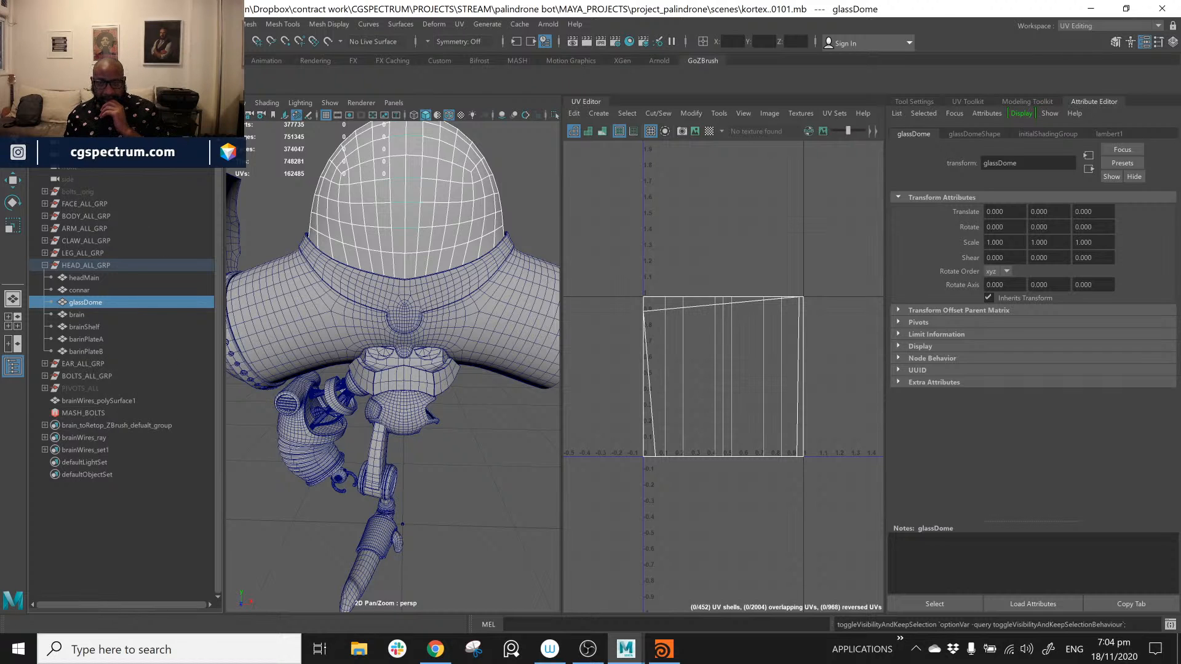
middle_click(48, 267)
left_click(44, 265)
key("a")
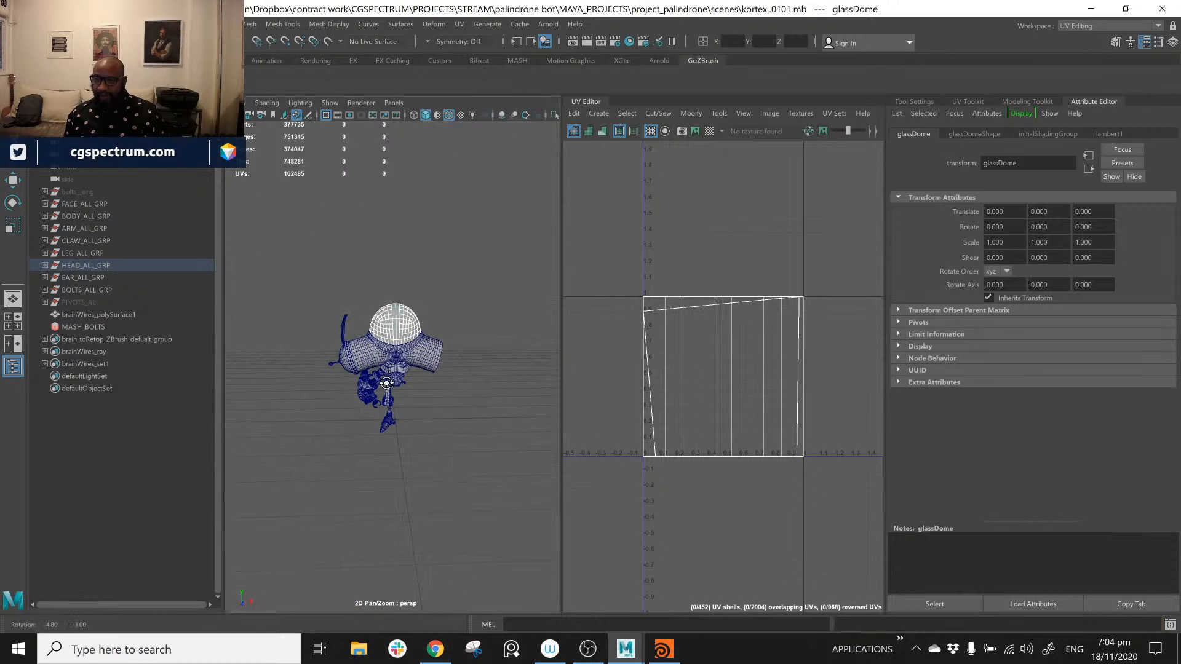
Step: Switch to the Modeling - Standard workspace and show the Channel Box / Layer Editor
left_click(1172, 42)
left_click(400, 122)
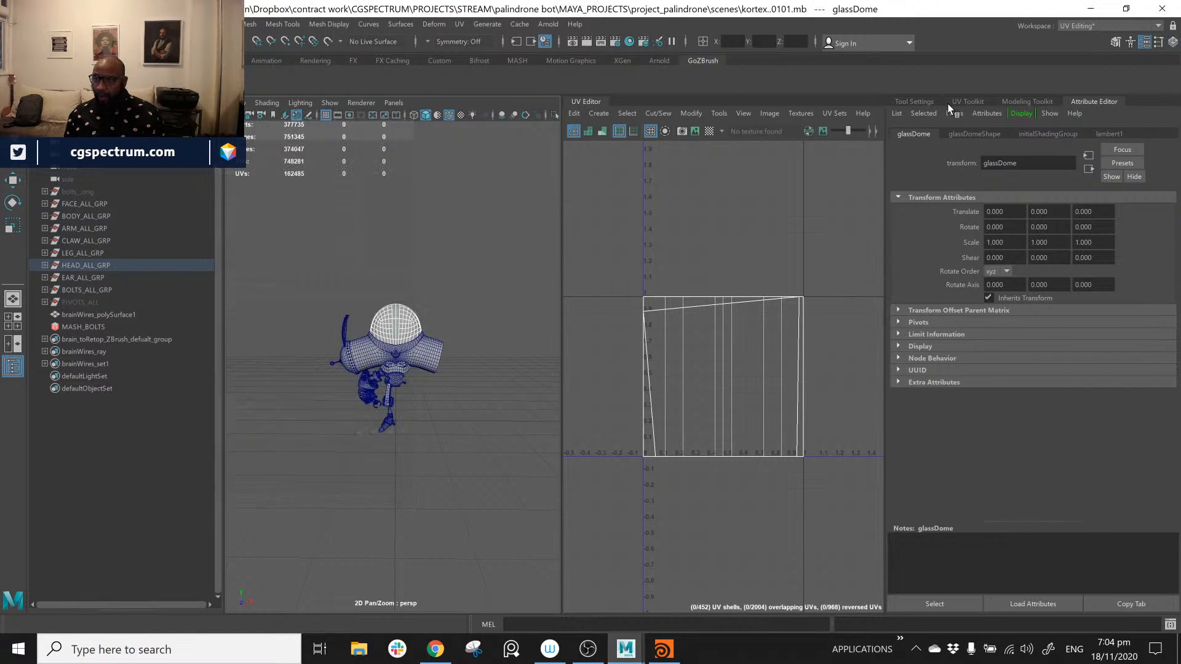
left_click(1133, 27)
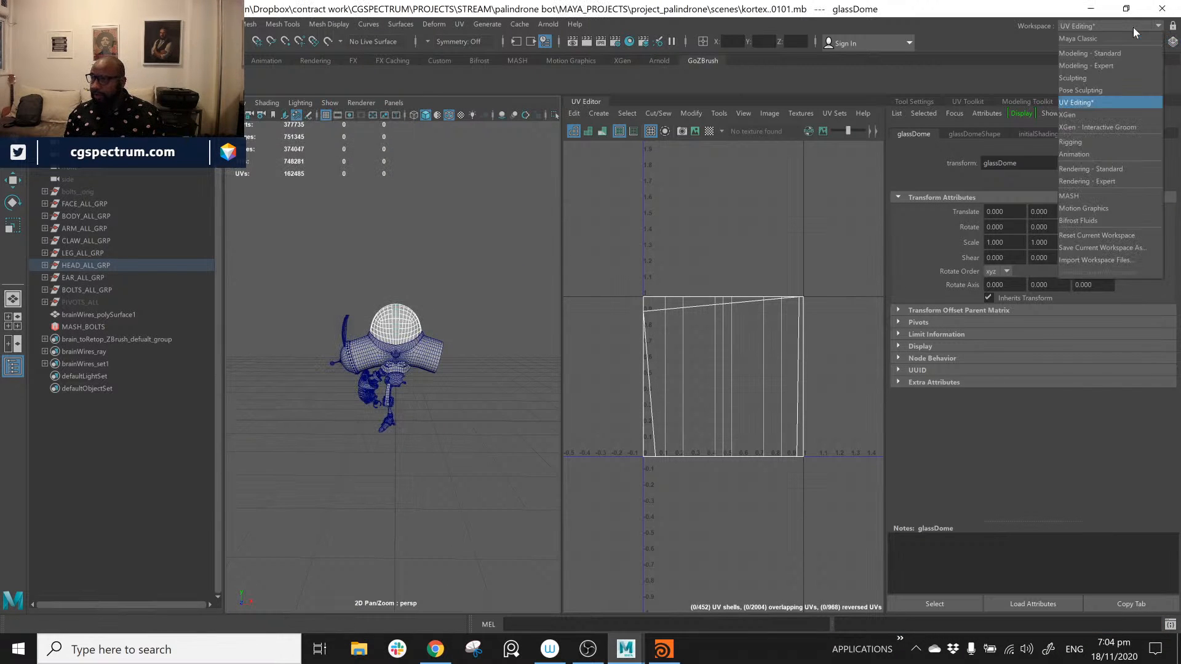
left_click(1109, 53)
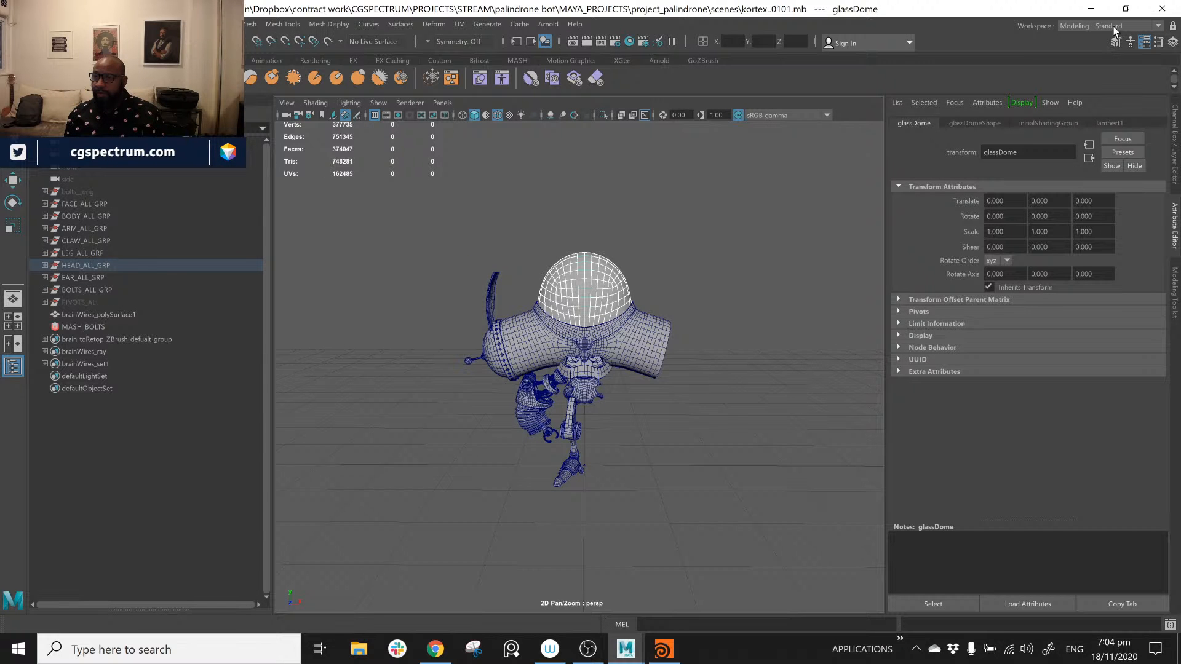
left_click_drag(617, 316, 523, 313, "alt")
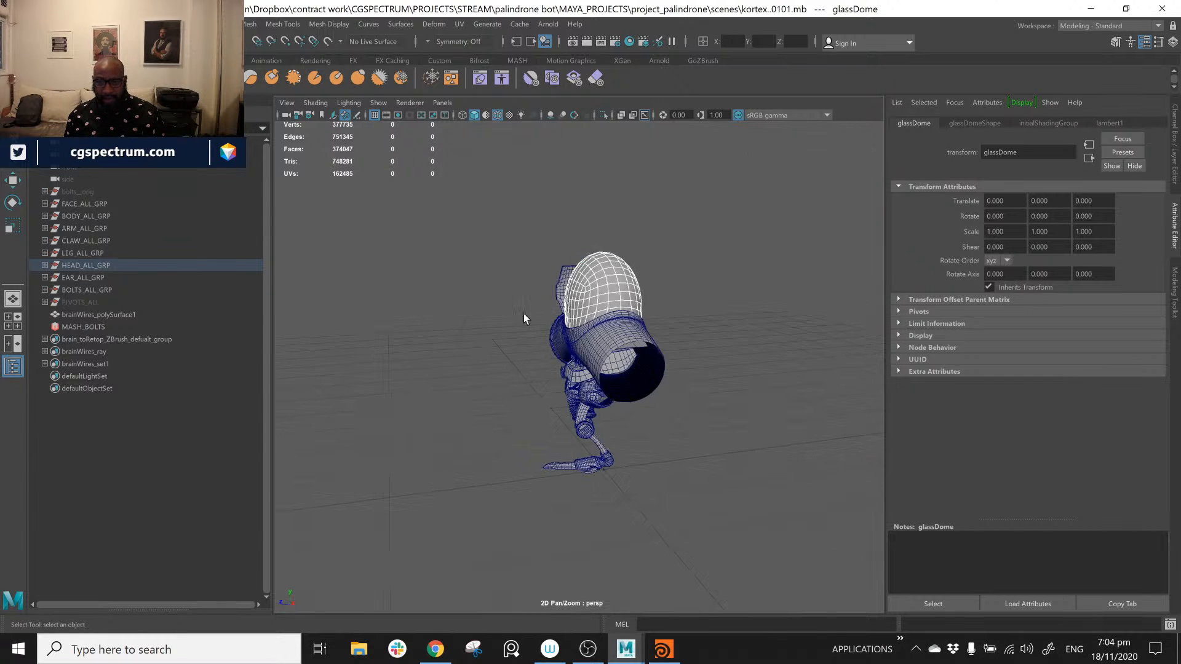
right_click_drag(523, 312, 633, 333, "alt")
left_click_drag(634, 332, 689, 348, "alt")
left_click(1174, 169)
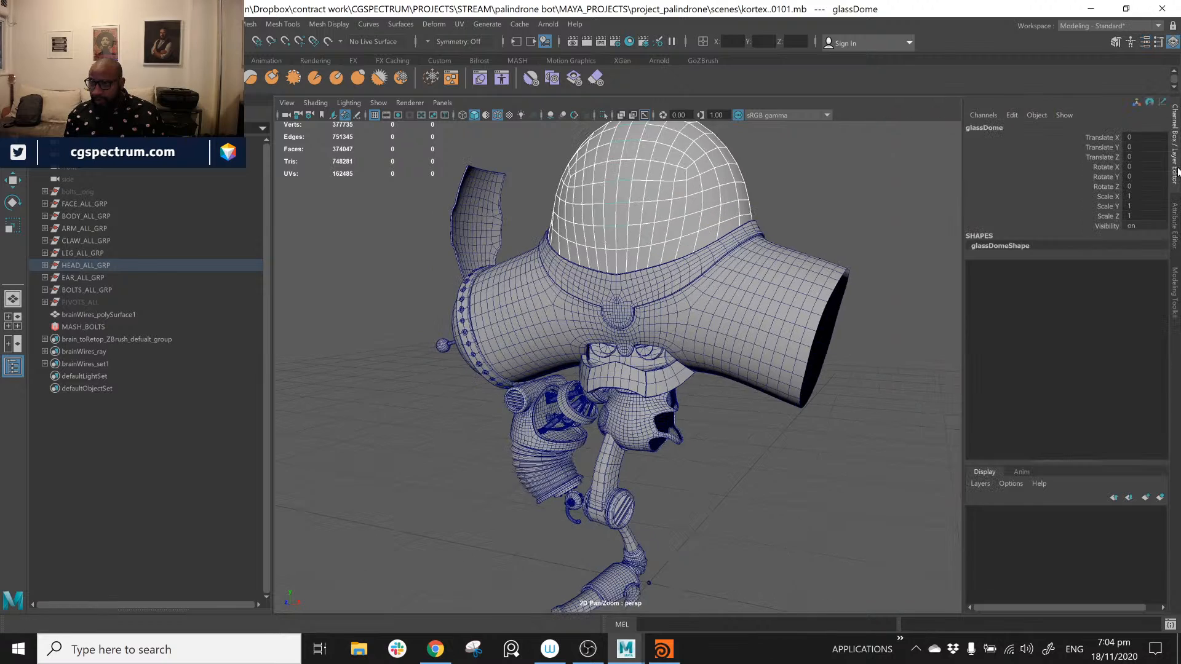
Step: View the whole robot from the side and front and select the shoulder rotator on its arm
left_click_drag(481, 415, 572, 411, "alt")
right_click_drag(790, 422, 664, 403, "alt")
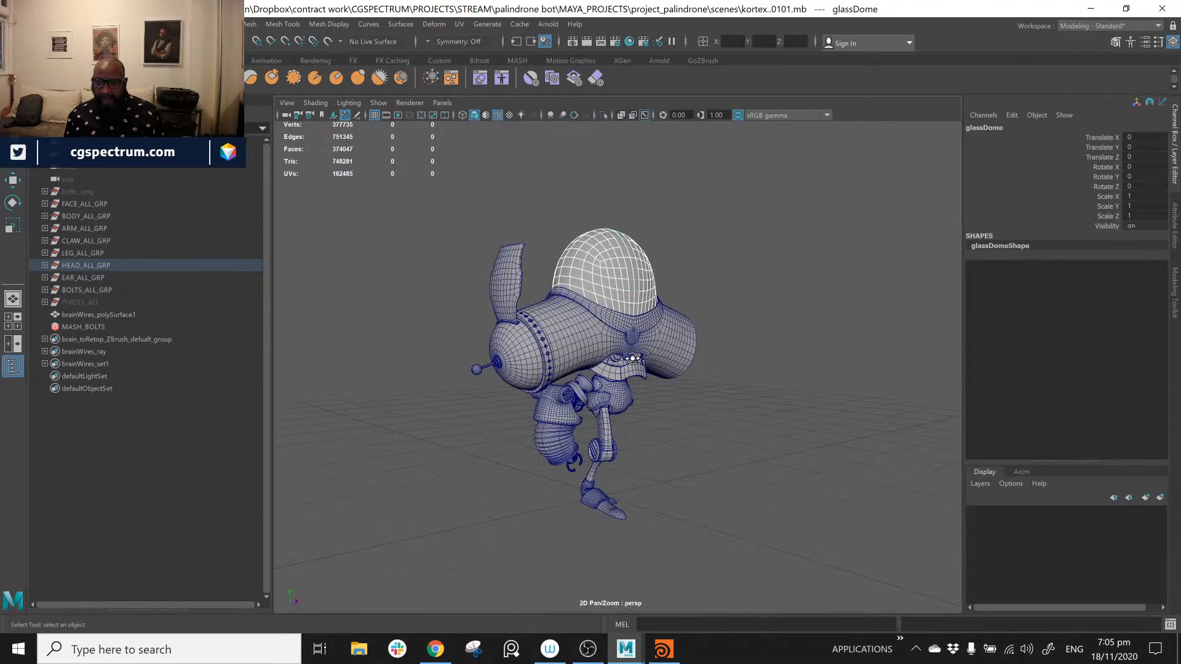
left_click_drag(664, 403, 582, 391, "alt")
left_click(579, 391)
left_click(622, 373)
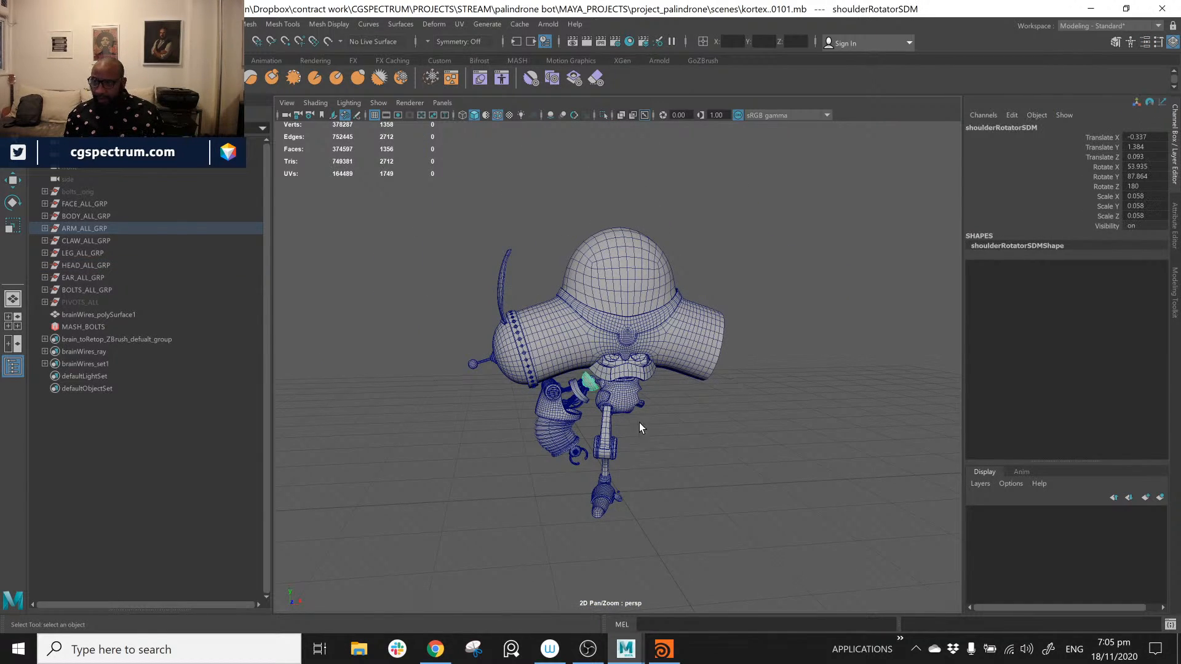
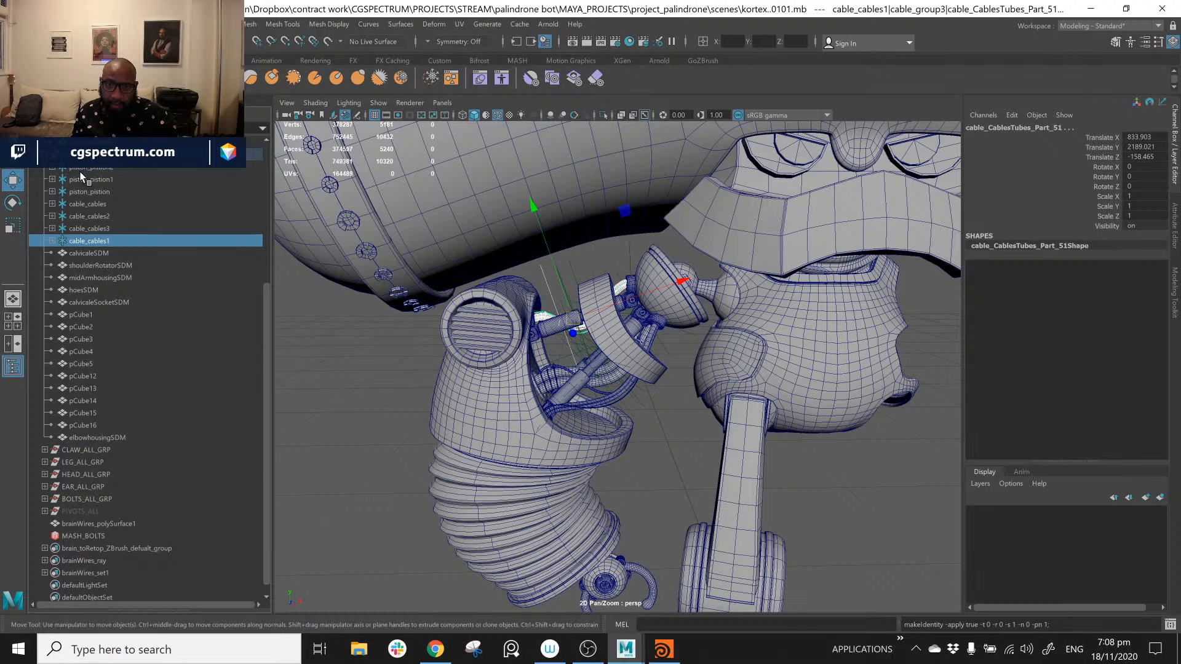
Step: Select all the arm's piston and cable groups from piston_pistion2 through cable_cables1
left_click(82, 171)
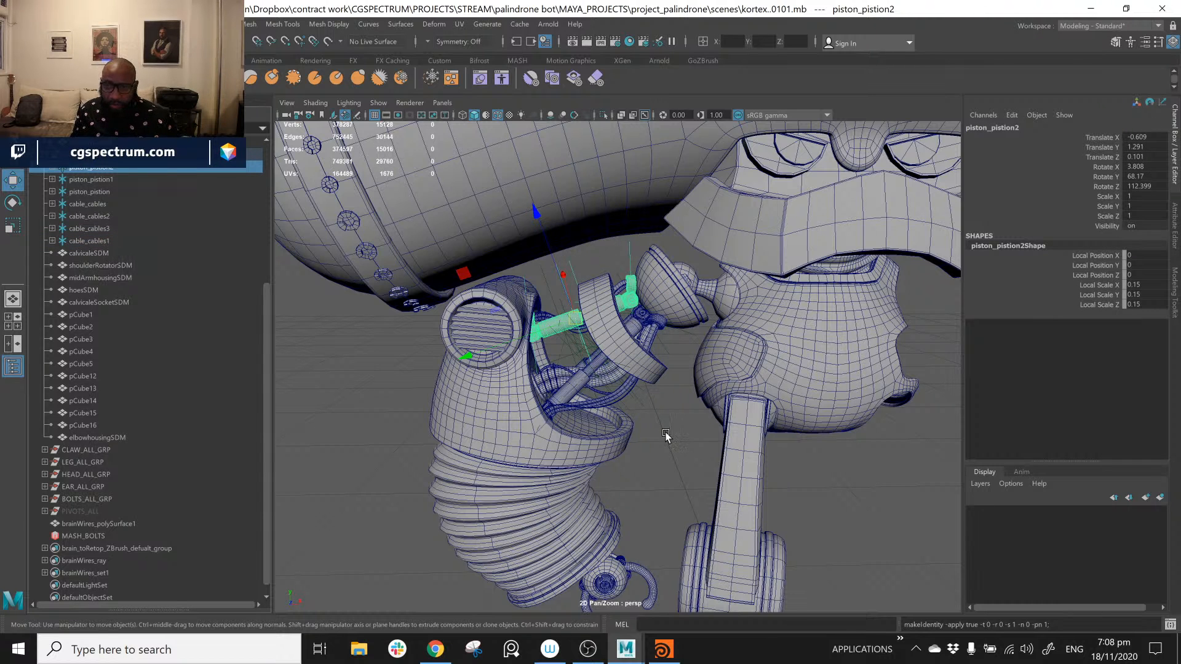
left_click_drag(666, 435, 646, 430, "alt")
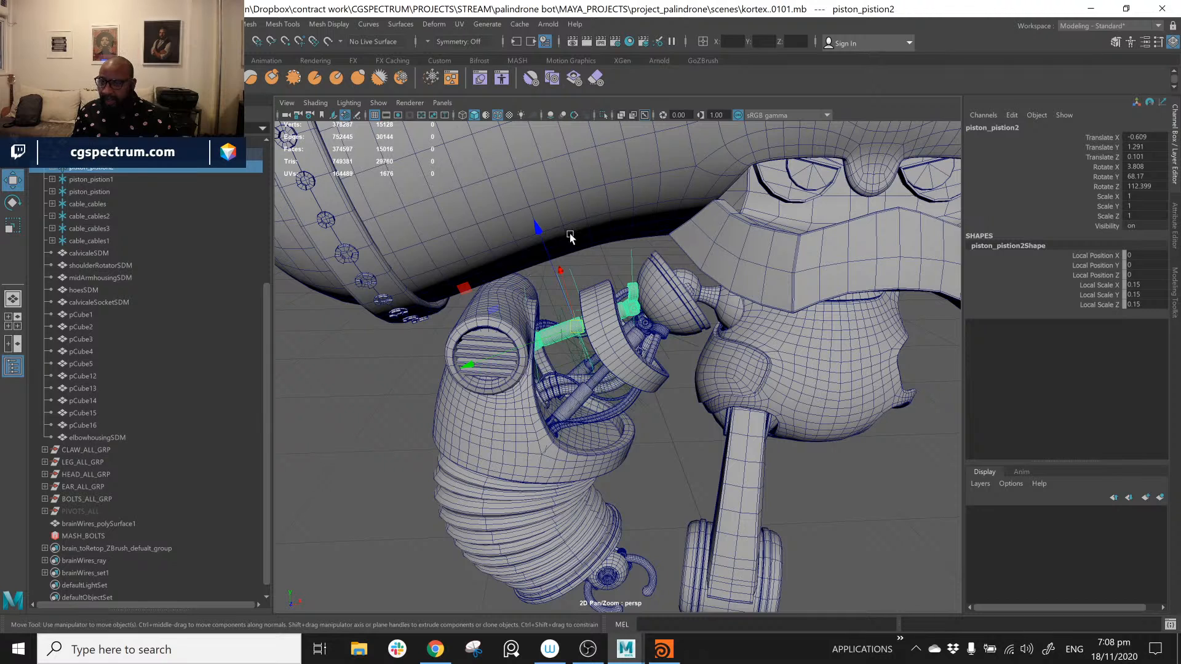
left_click(105, 240, "shift")
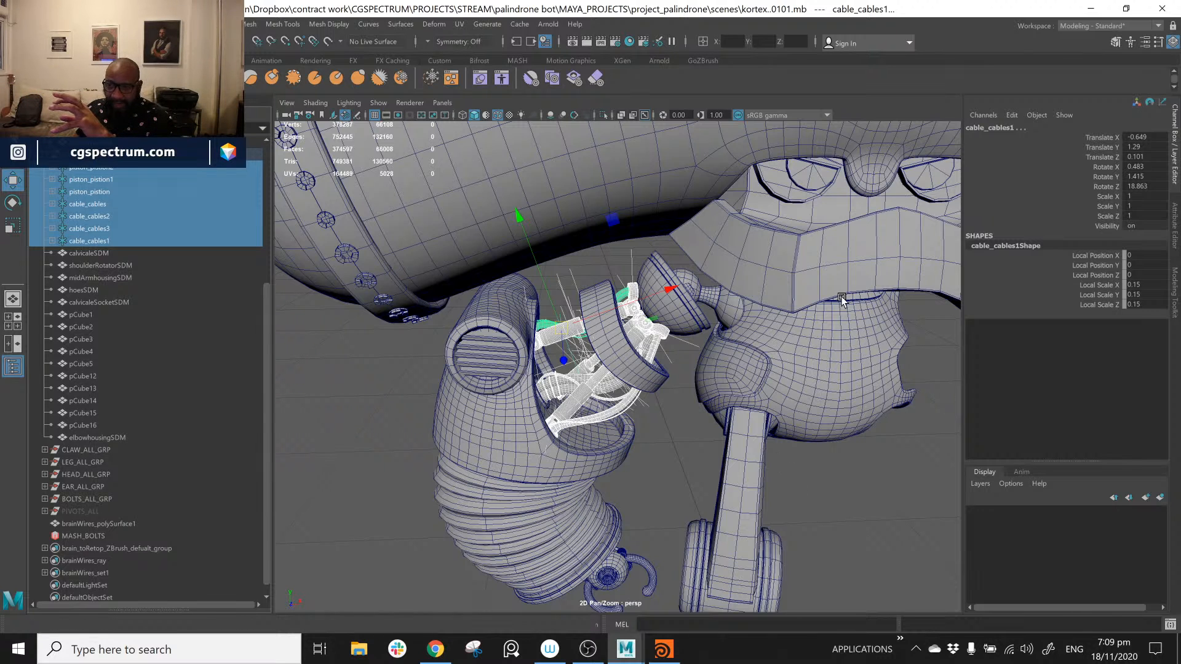
Step: Inspect the body shell and calvicaleSDM, and fully expand the piston_pistion2 hierarchy
left_click(848, 436)
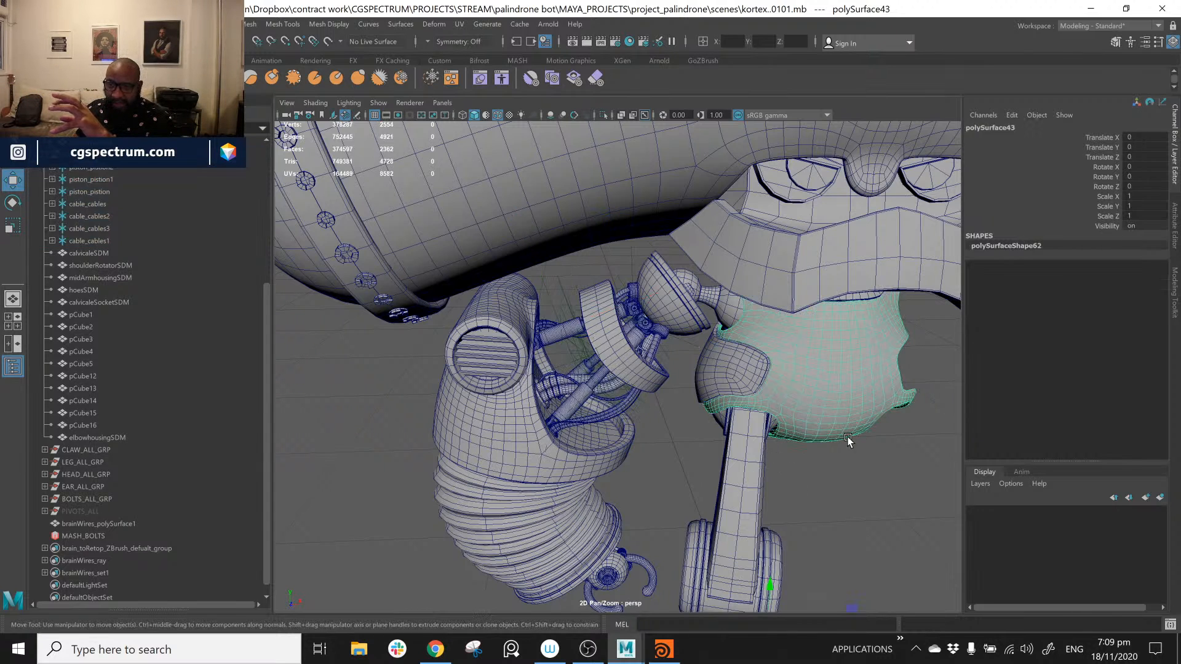
left_click(86, 252)
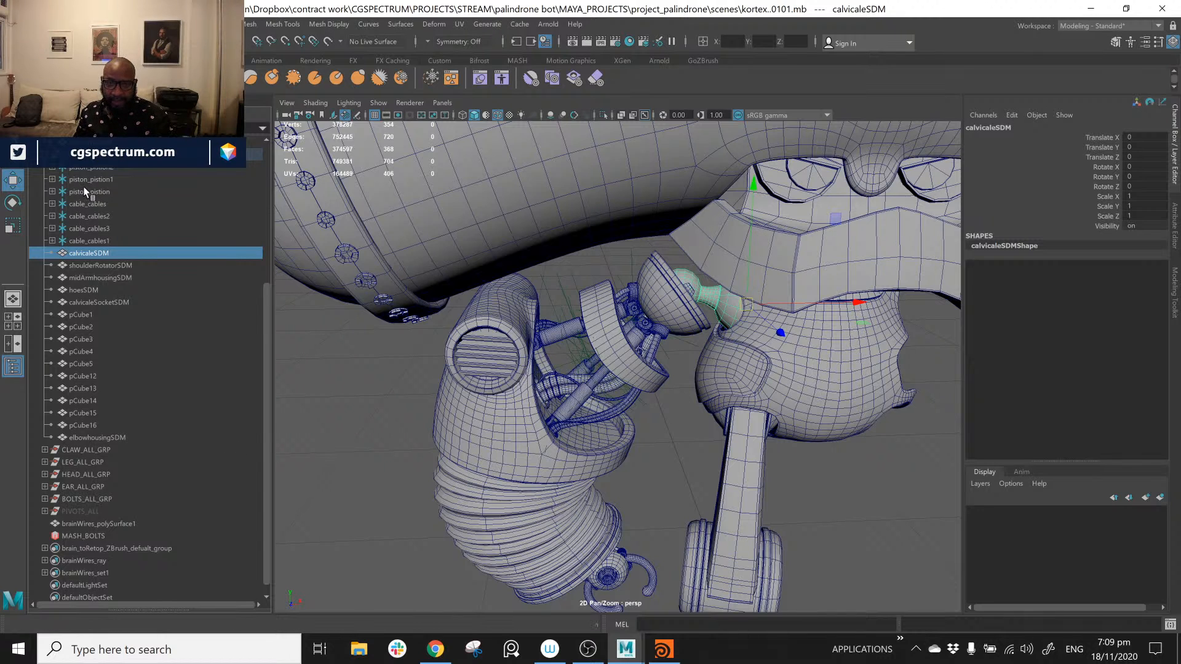
left_click(116, 166)
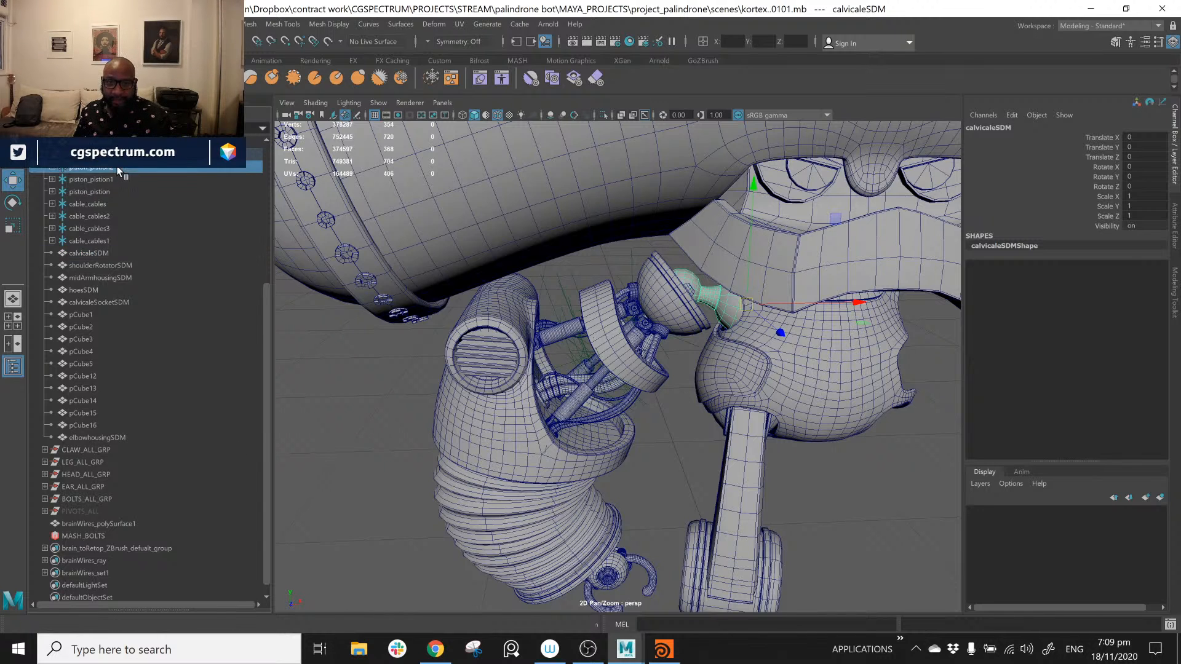
left_click(53, 166, "shift")
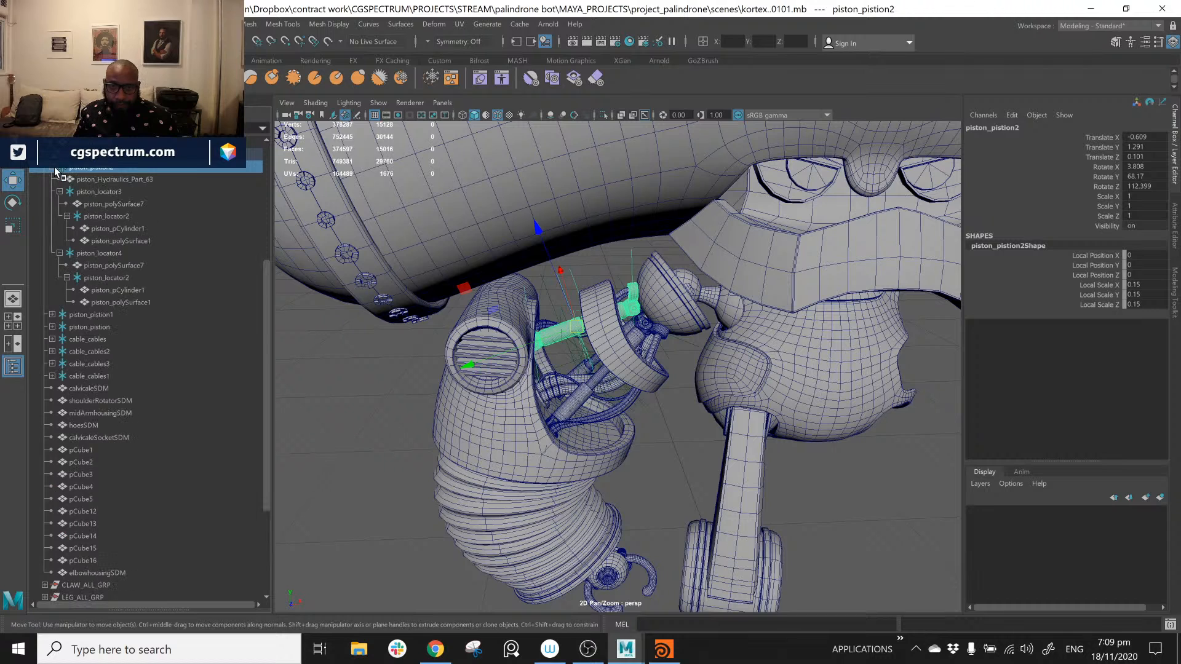
Step: Delete the locator shapes of piston_pistion2, piston_pistion1, piston_pistion and all their nested piston_locator nodes, keeping the transforms and meshes
left_click(54, 315, "shift")
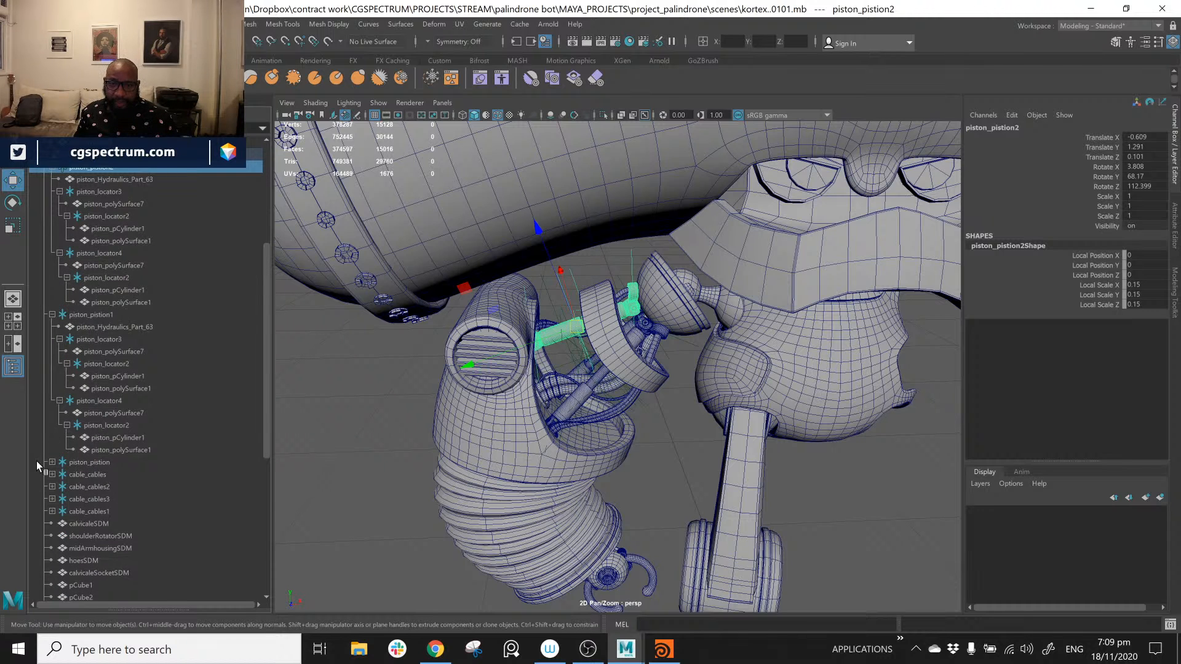
left_click(53, 463, "shift")
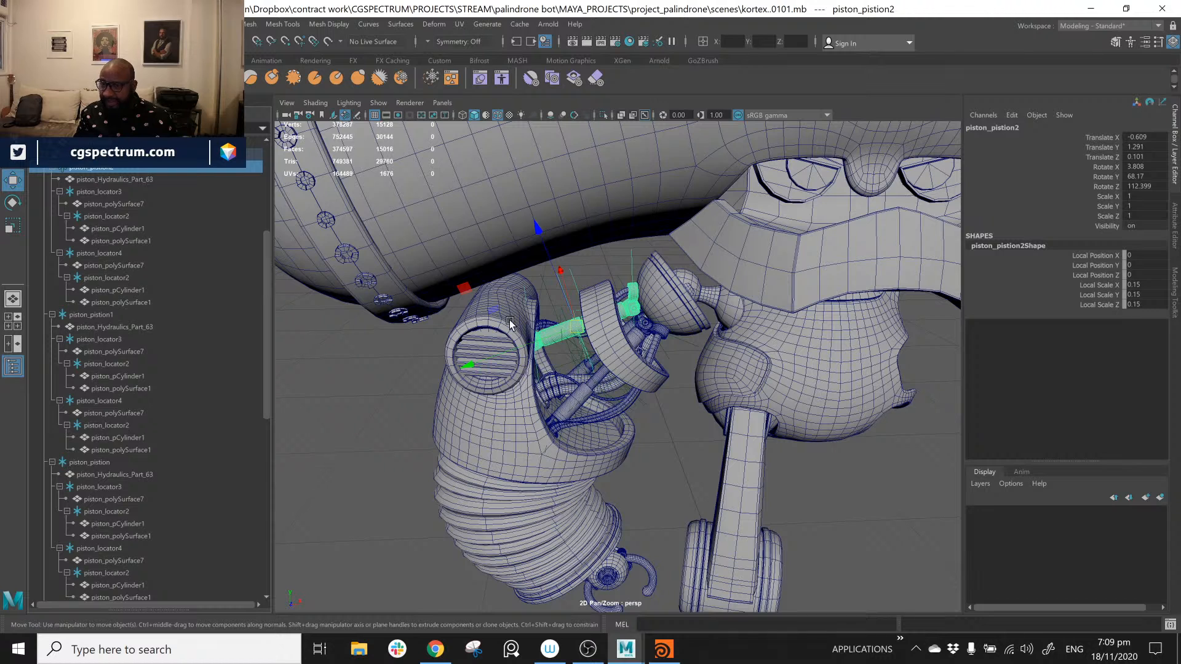
left_click(123, 192)
left_click(121, 216, "ctrl")
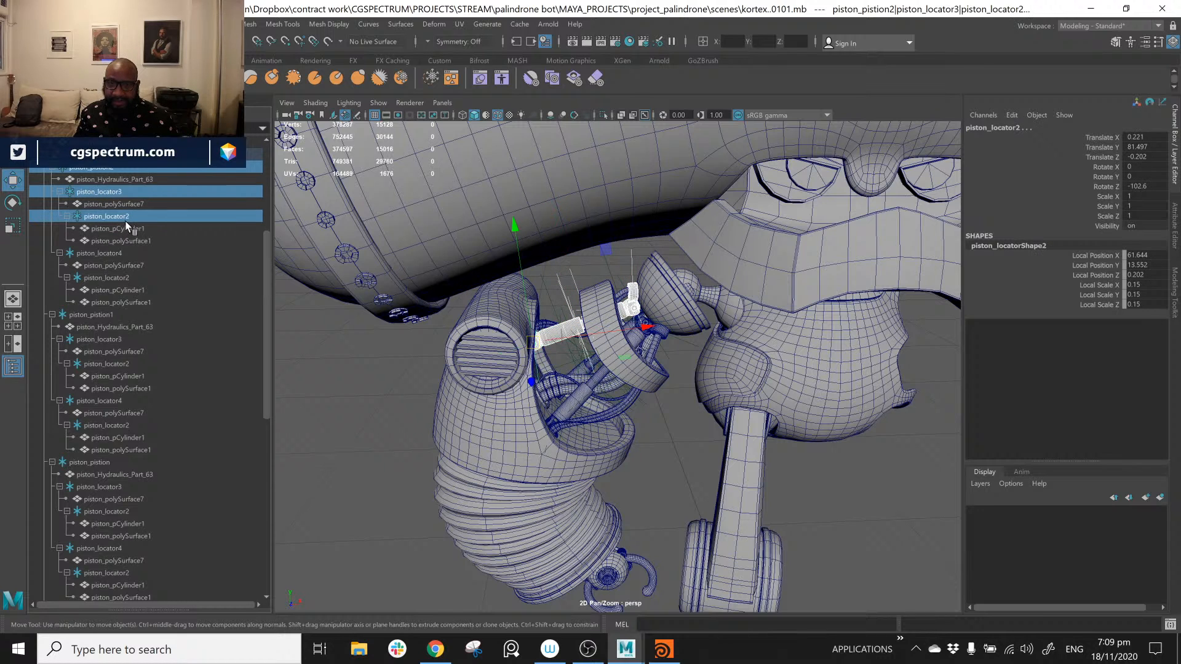
left_click(114, 253, "ctrl")
left_click(126, 278, "ctrl")
left_click(108, 315, "ctrl")
left_click(110, 340, "ctrl")
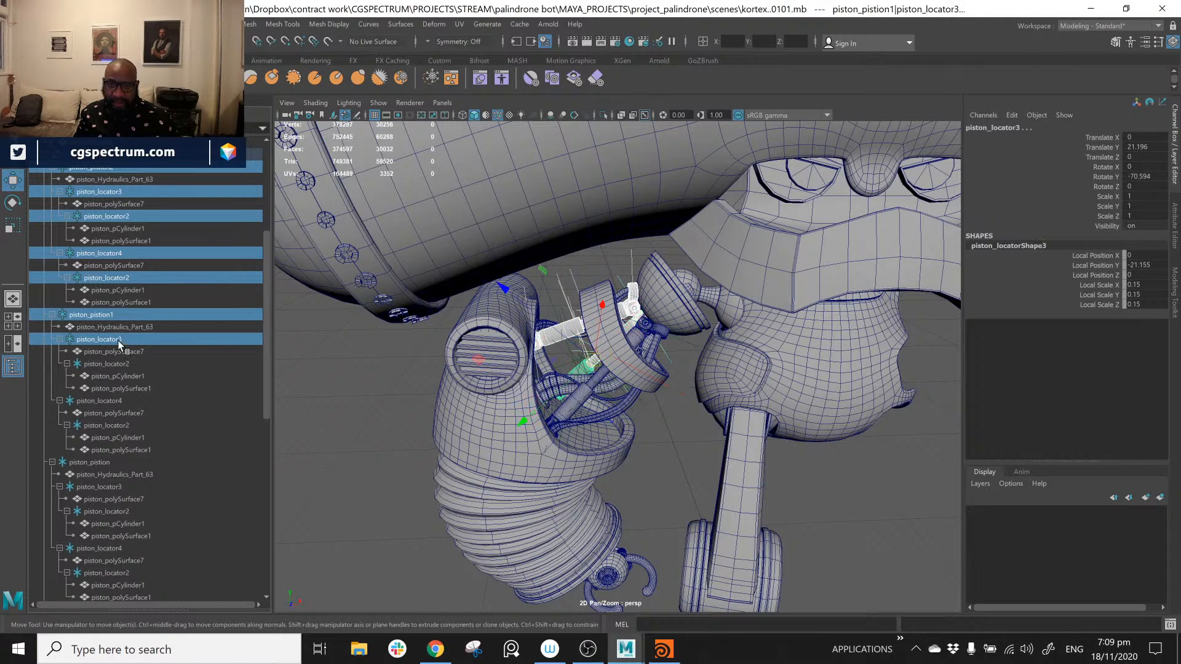
left_click(117, 364, "ctrl")
left_click(105, 401, "ctrl")
left_click(120, 425, "ctrl")
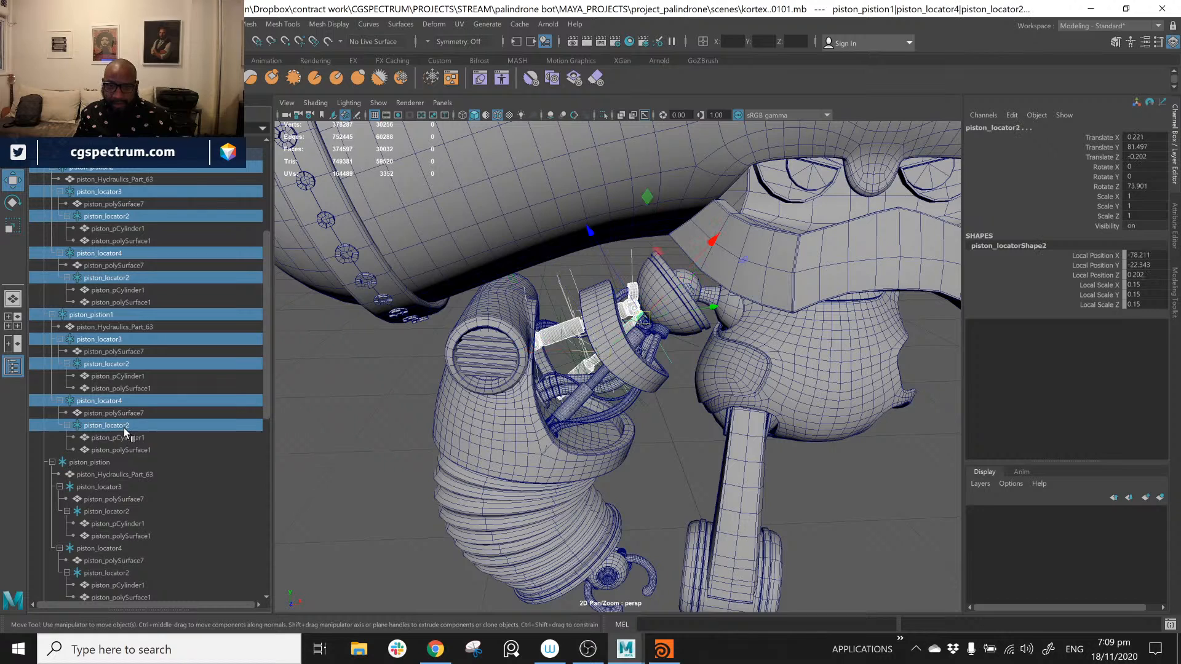
left_click(94, 462, "ctrl")
scroll(132, 441, "down", 5)
left_click(98, 290, "ctrl")
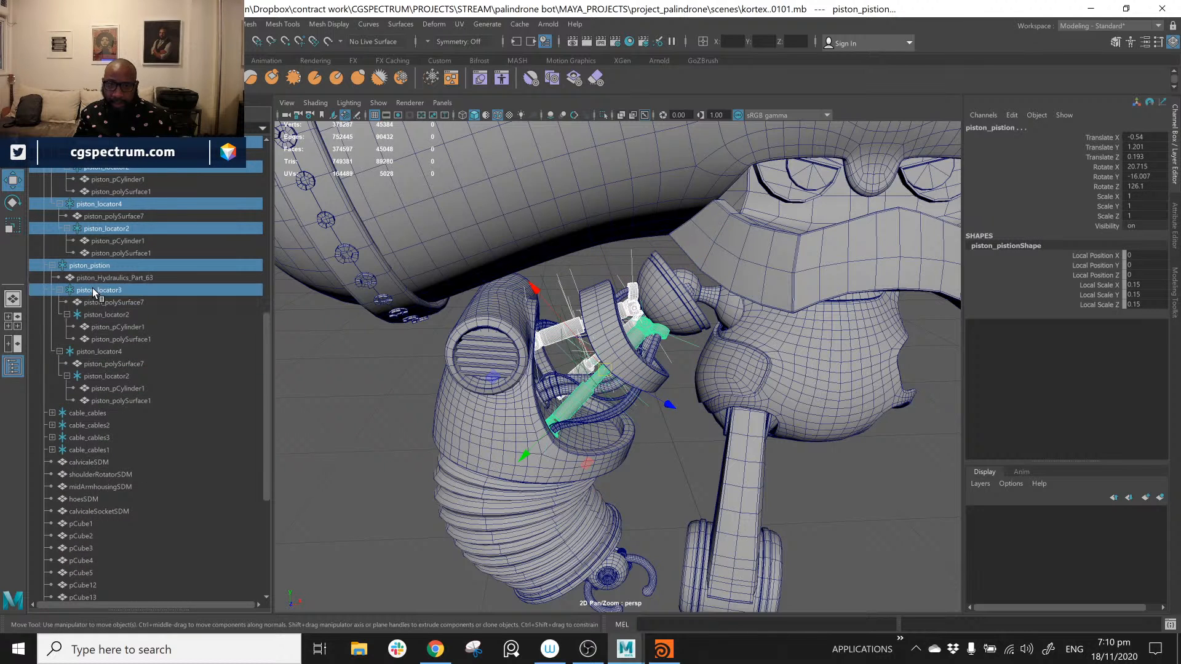
left_click(106, 314, "ctrl")
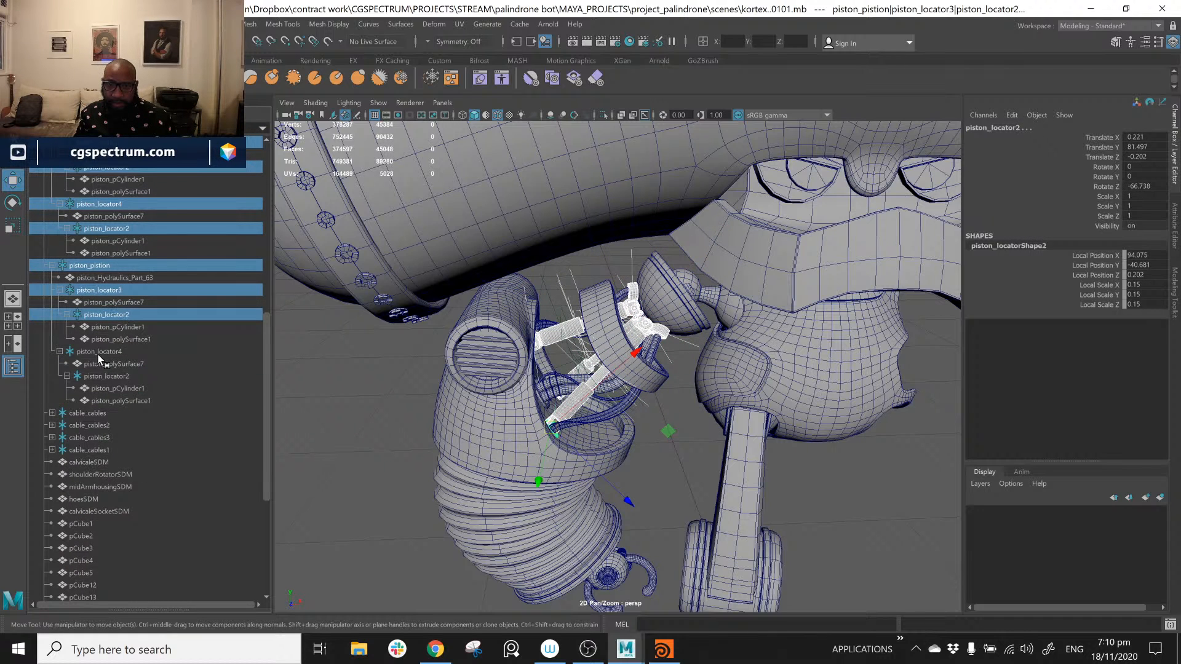
left_click(99, 351, "ctrl")
left_click(106, 375, "ctrl")
scroll(179, 342, "up", 5)
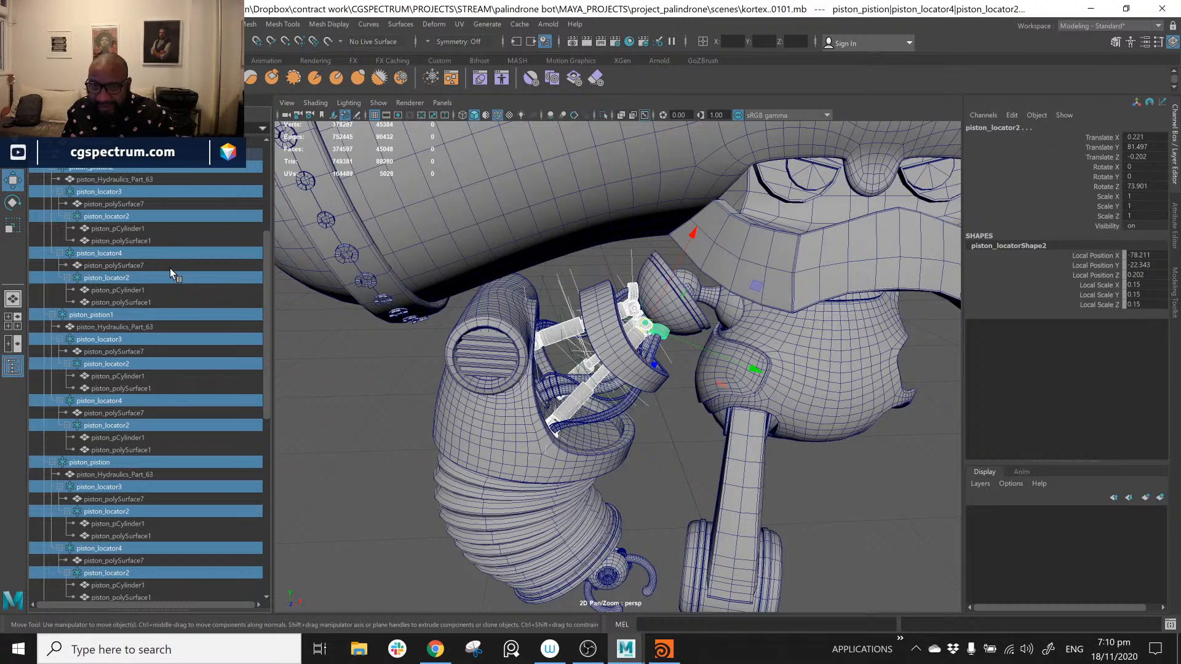
key("Down")
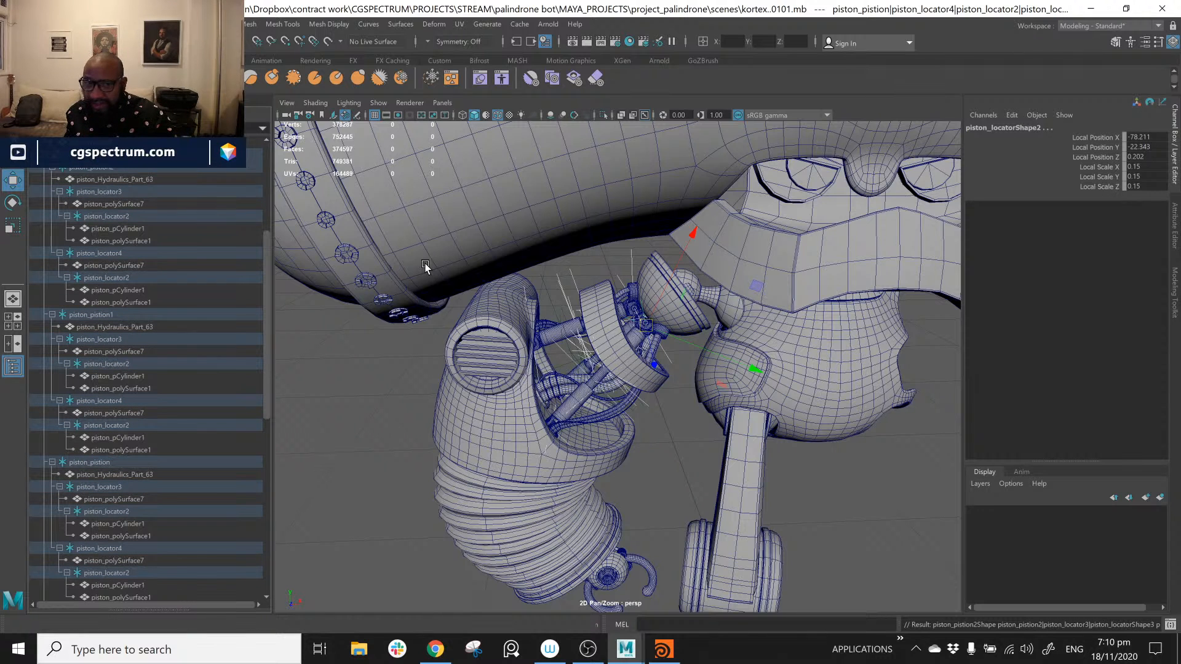
left_click(675, 272)
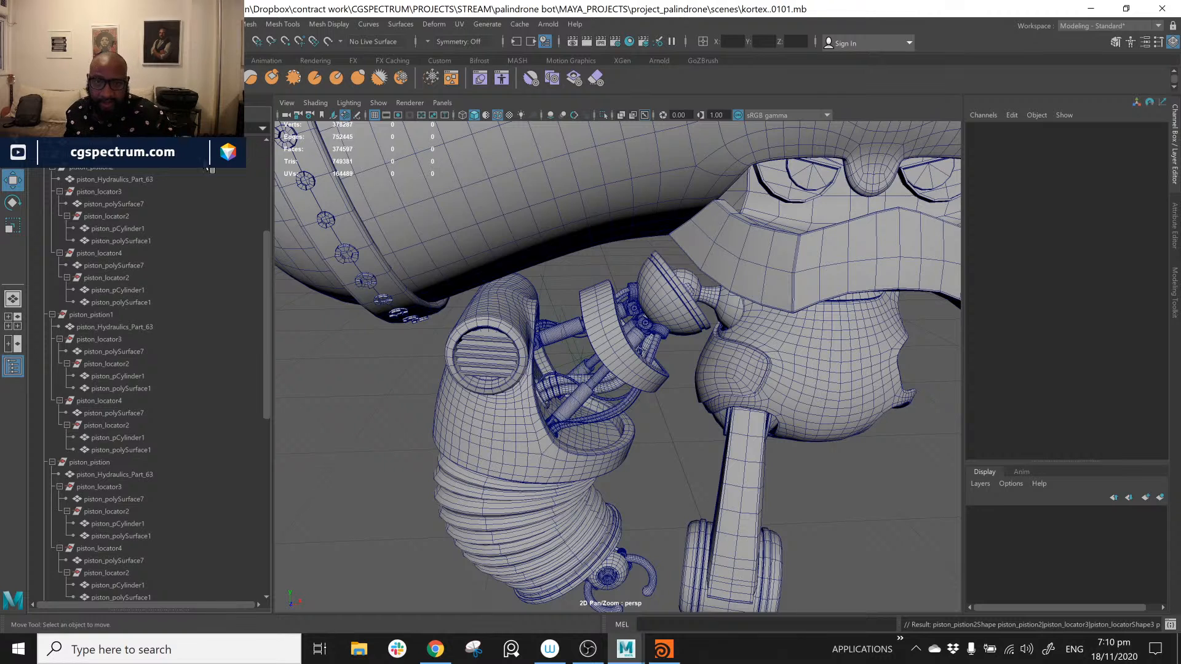
Step: Collapse the piston hierarchies under ARM_ALL_GRP and select all three piston groups to inspect them on the arm
left_click(89, 170)
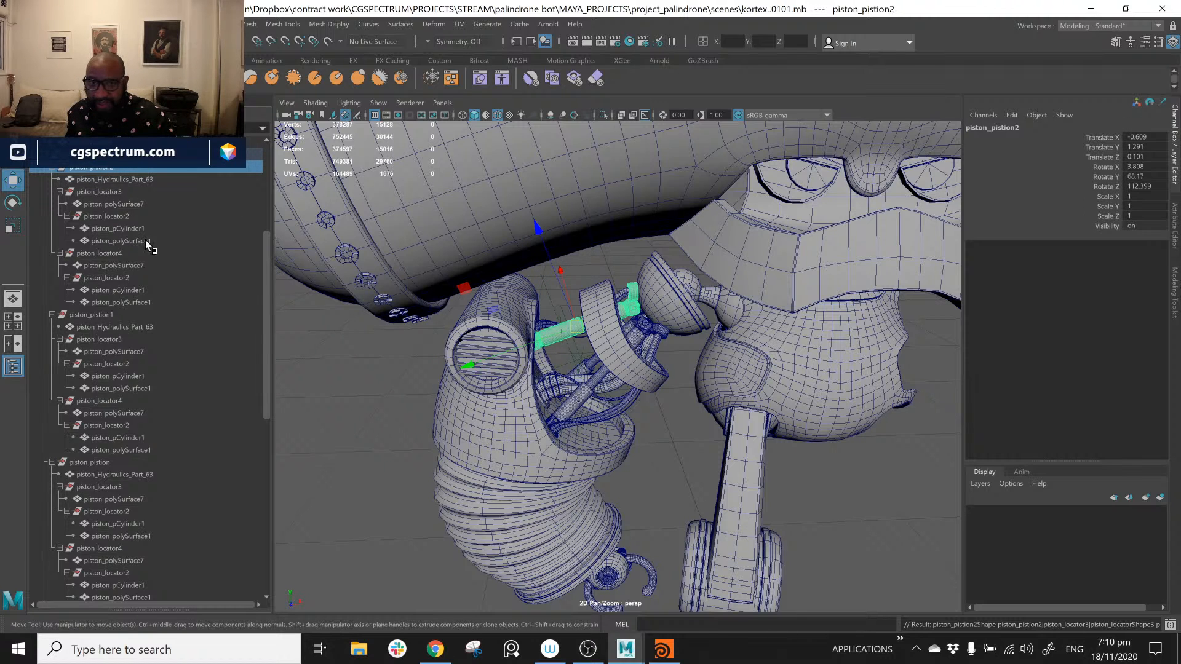
left_click(44, 155)
left_click(44, 364)
scroll(178, 359, "down", 2)
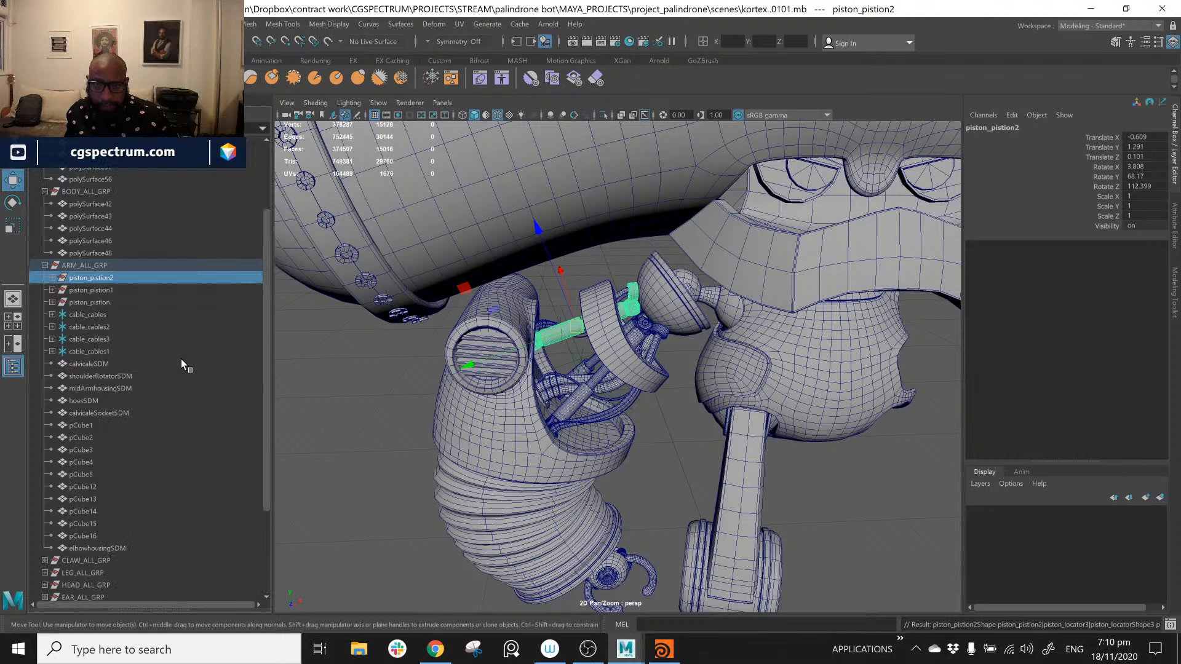
left_click_drag(105, 303, 101, 279)
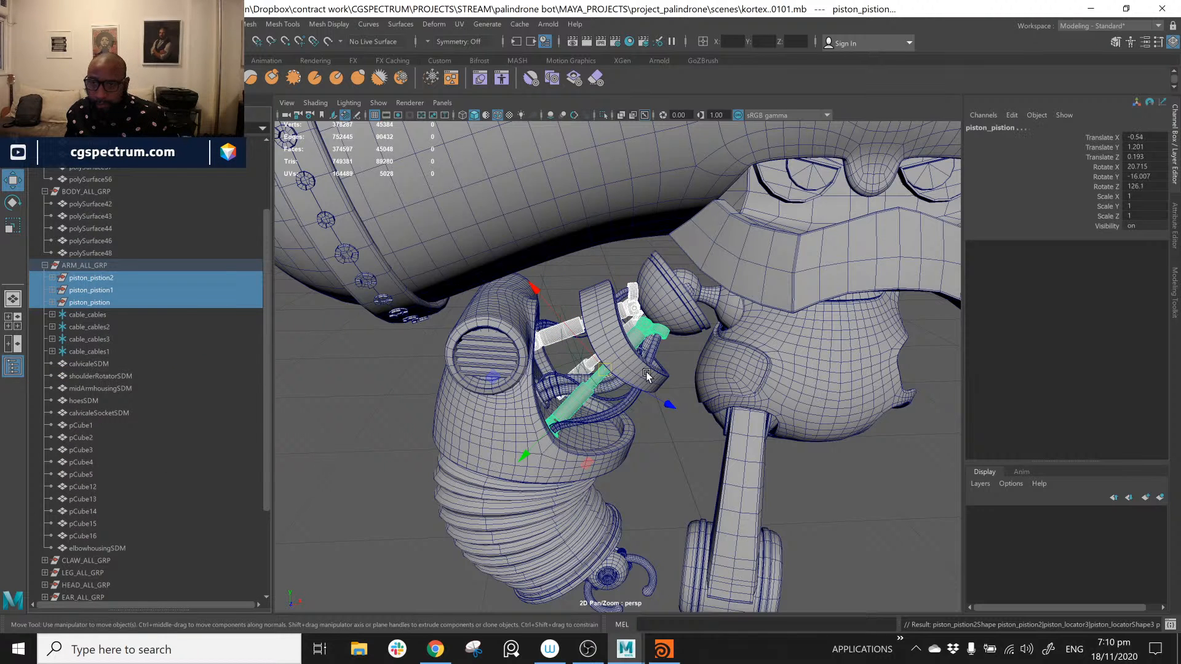
left_click_drag(645, 370, 634, 378, "alt")
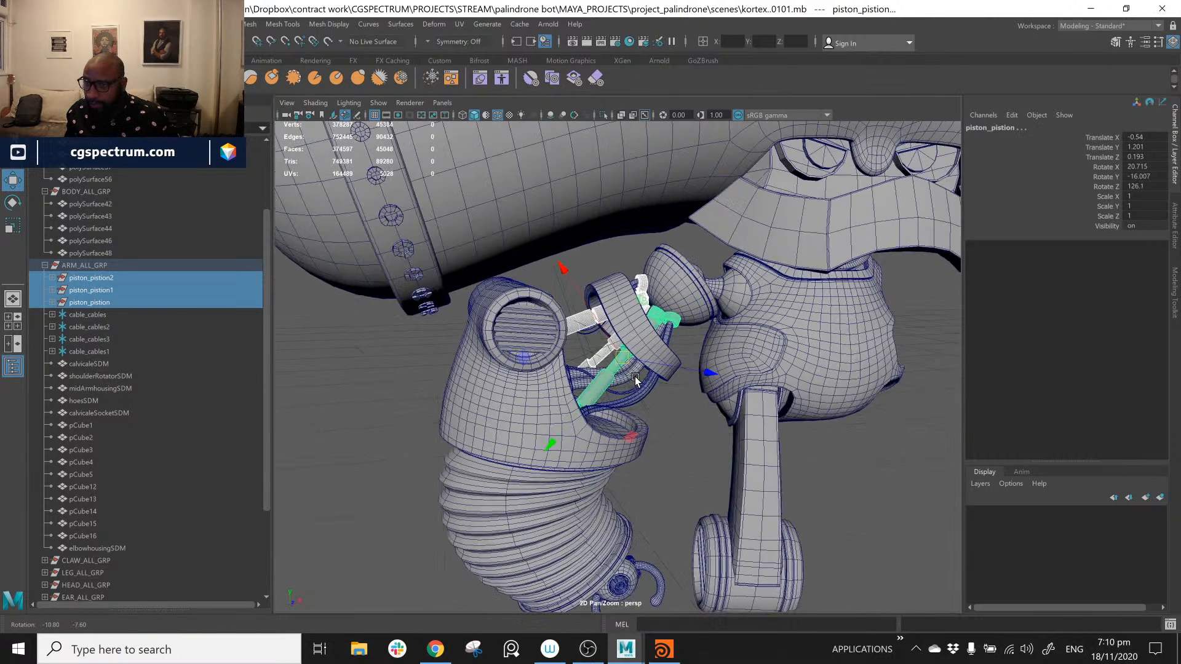
Step: Expand cable_cables, cable_cables2 and cable_cables3 and delete their locator shapes, keeping the groups
left_click(52, 314)
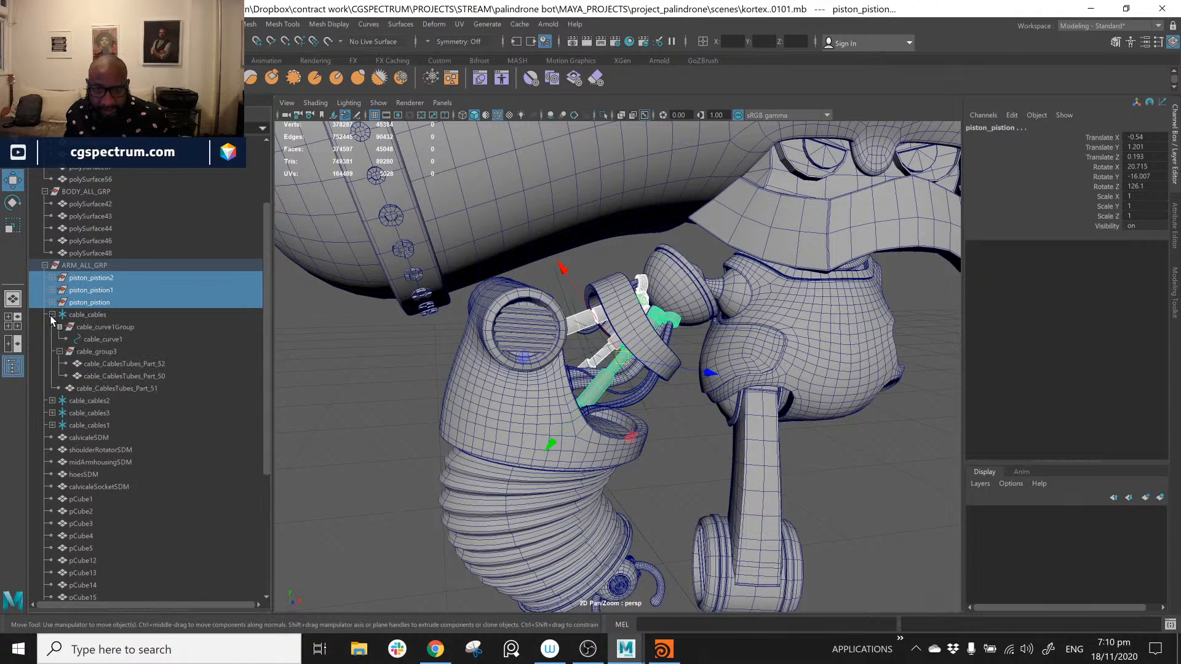
left_click(52, 400)
left_click(53, 499)
scroll(113, 485, "down", 2)
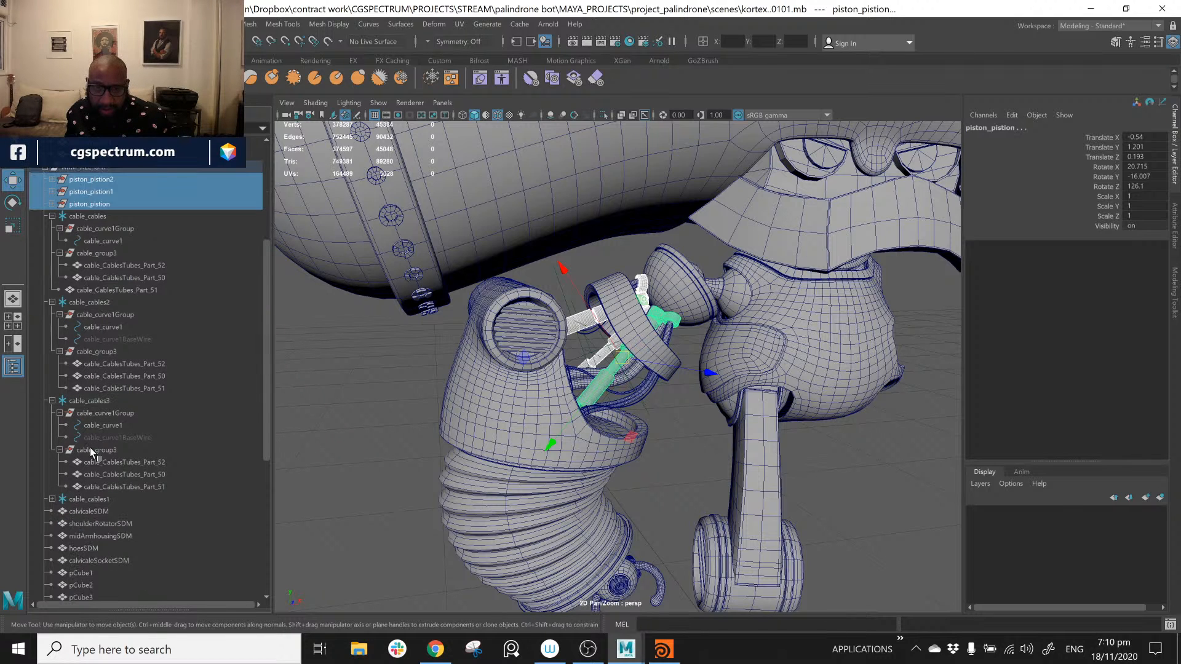
left_click(59, 451)
left_click(60, 450)
left_click(98, 217)
left_click(101, 302, "ctrl")
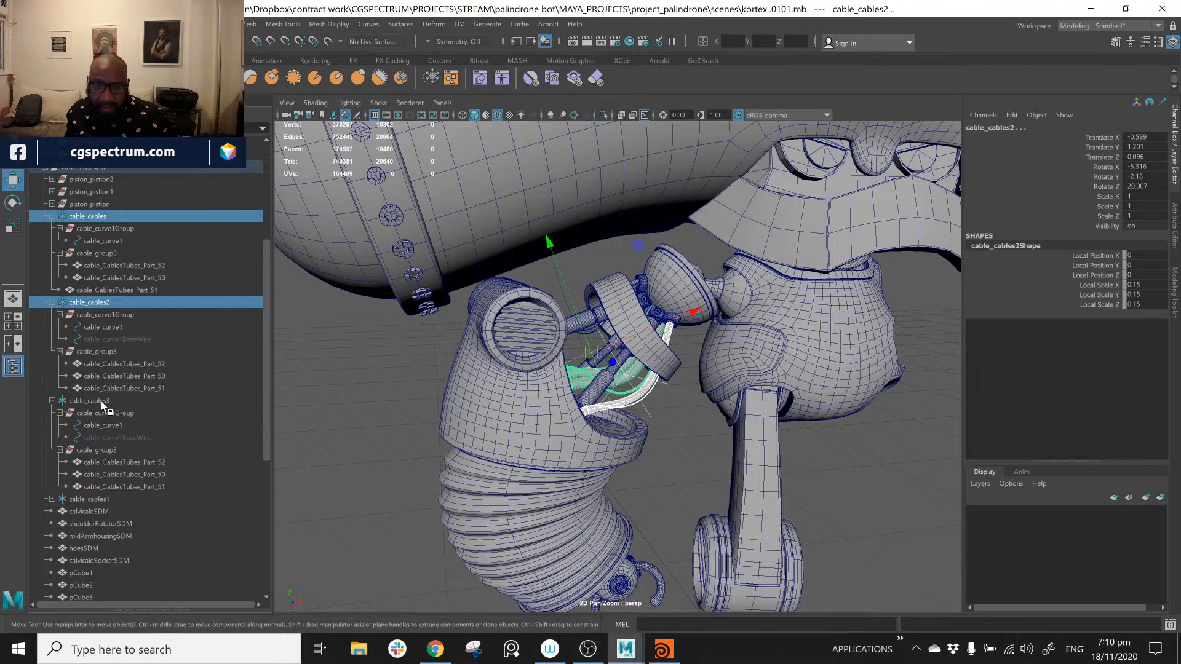
left_click(101, 401, "ctrl")
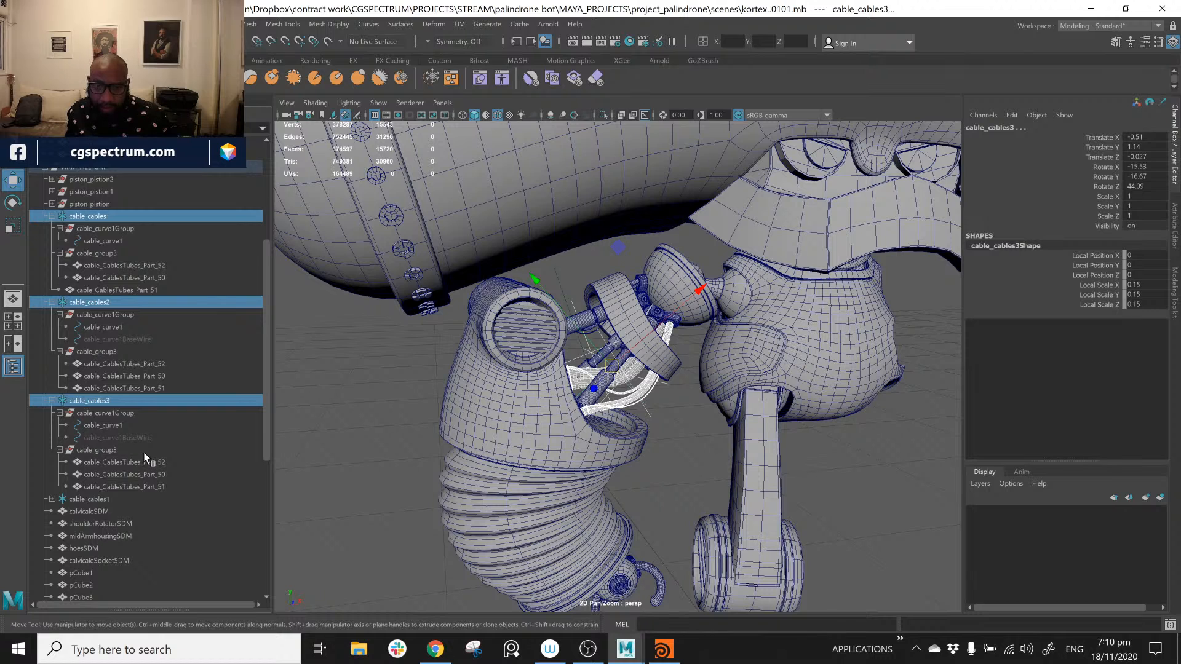
key("Down")
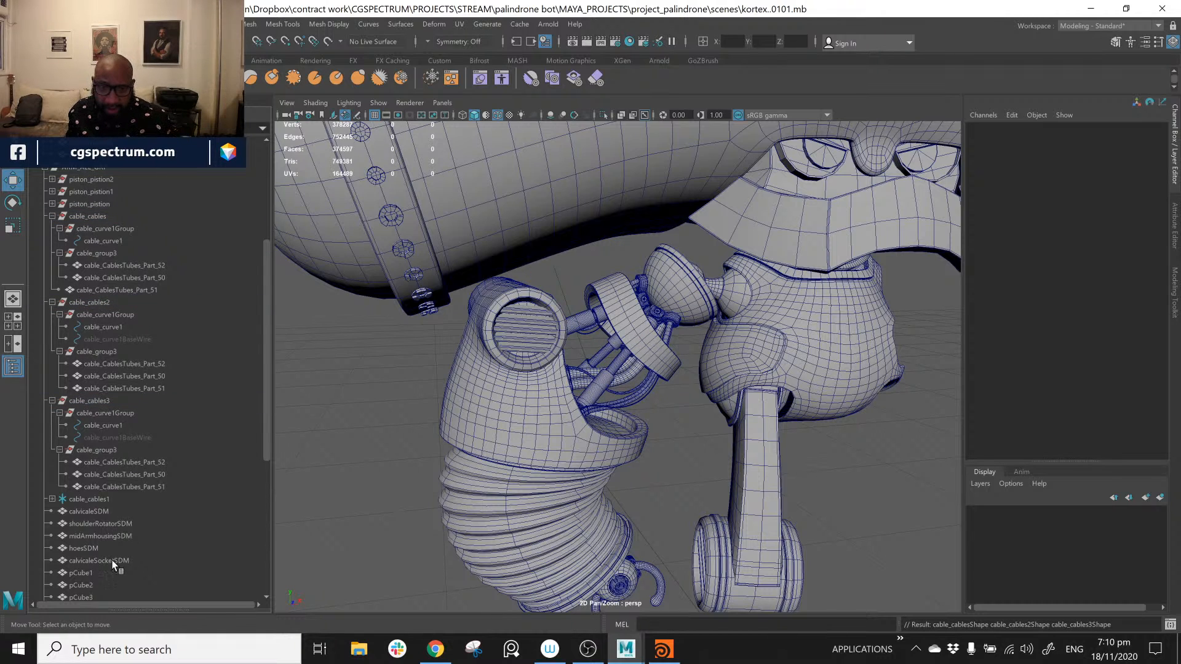
Step: Delete the locator shape of cable_cables1 as well, keeping its group
left_click(99, 502)
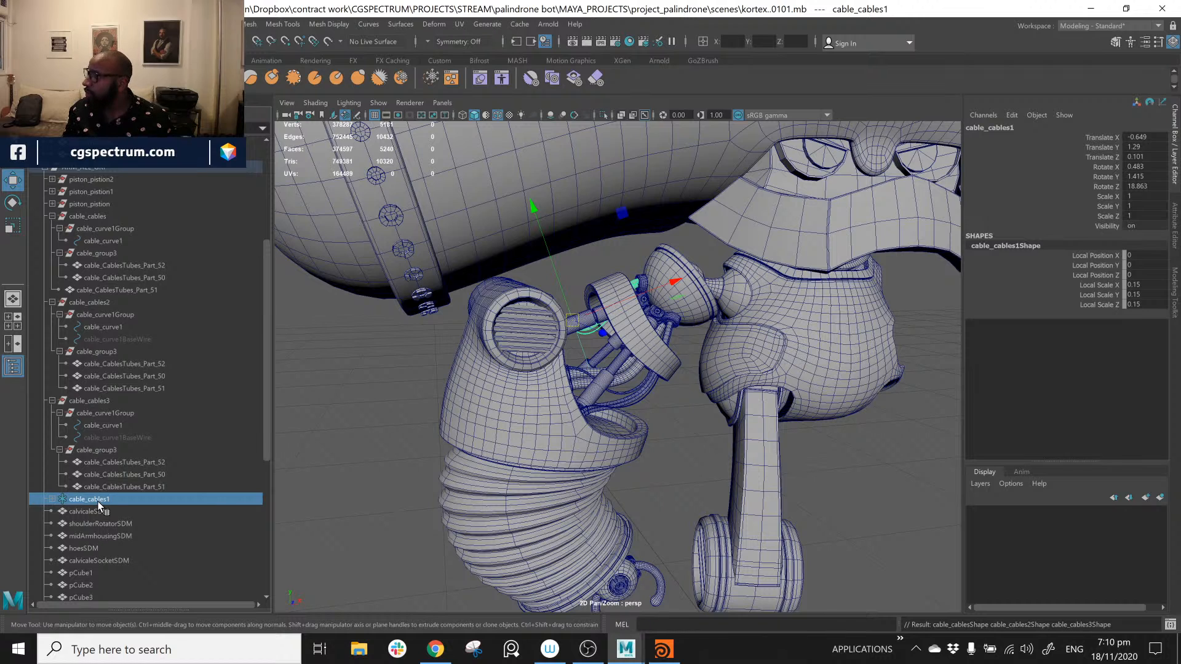
key("Down")
key("Delete")
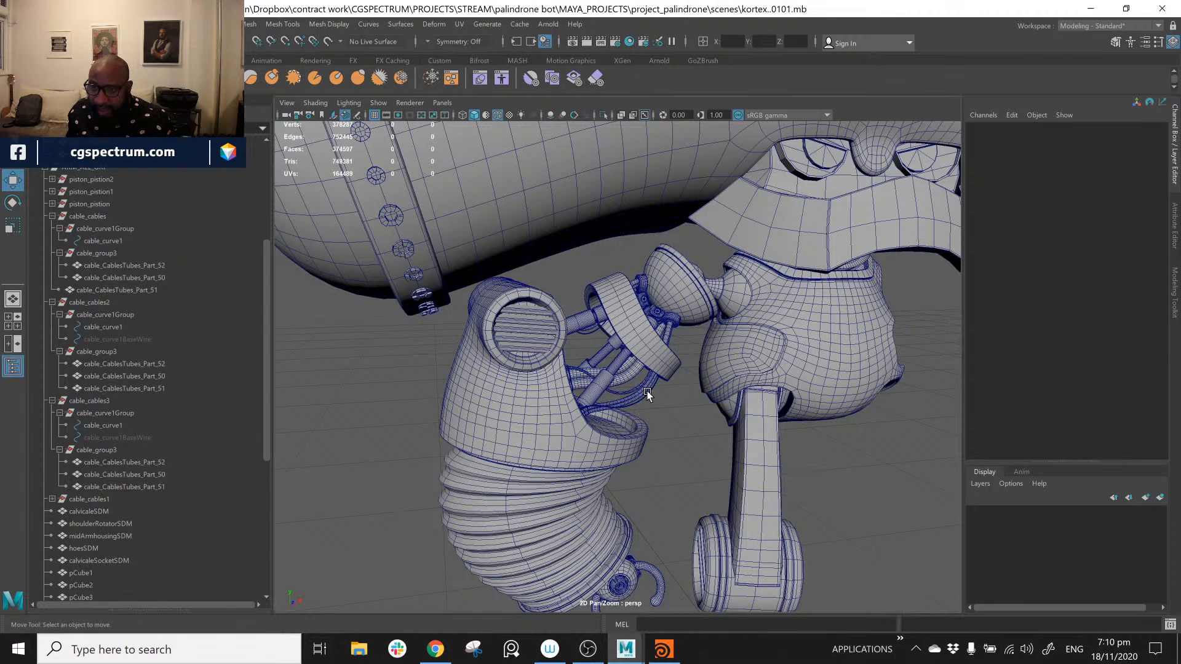
Step: Delete the hidden cable_curve1BaseWire curves from cable_cables2 and cable_cables3
left_click(123, 277)
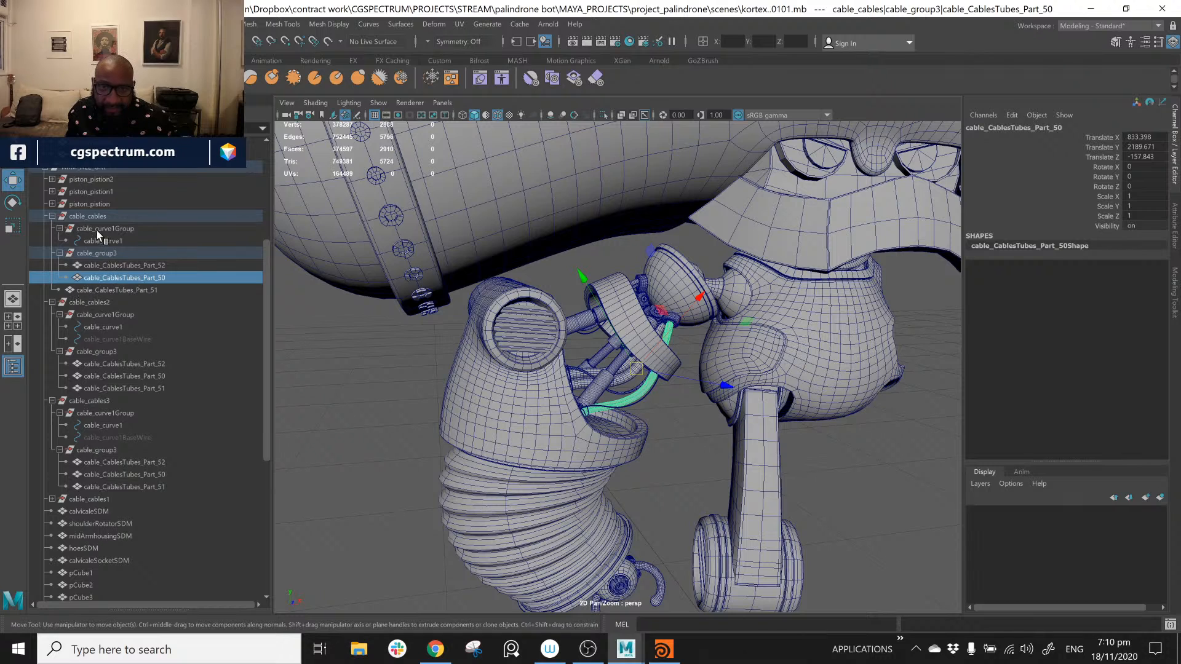
left_click(116, 339)
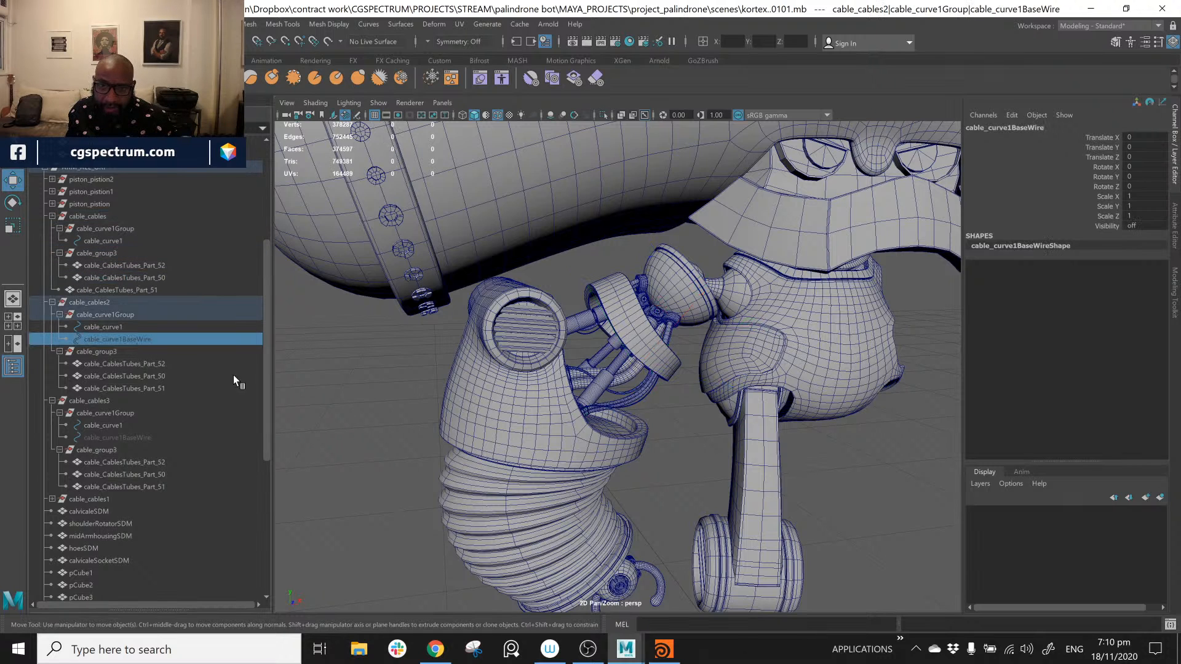
left_click(145, 437, "ctrl")
key("Delete")
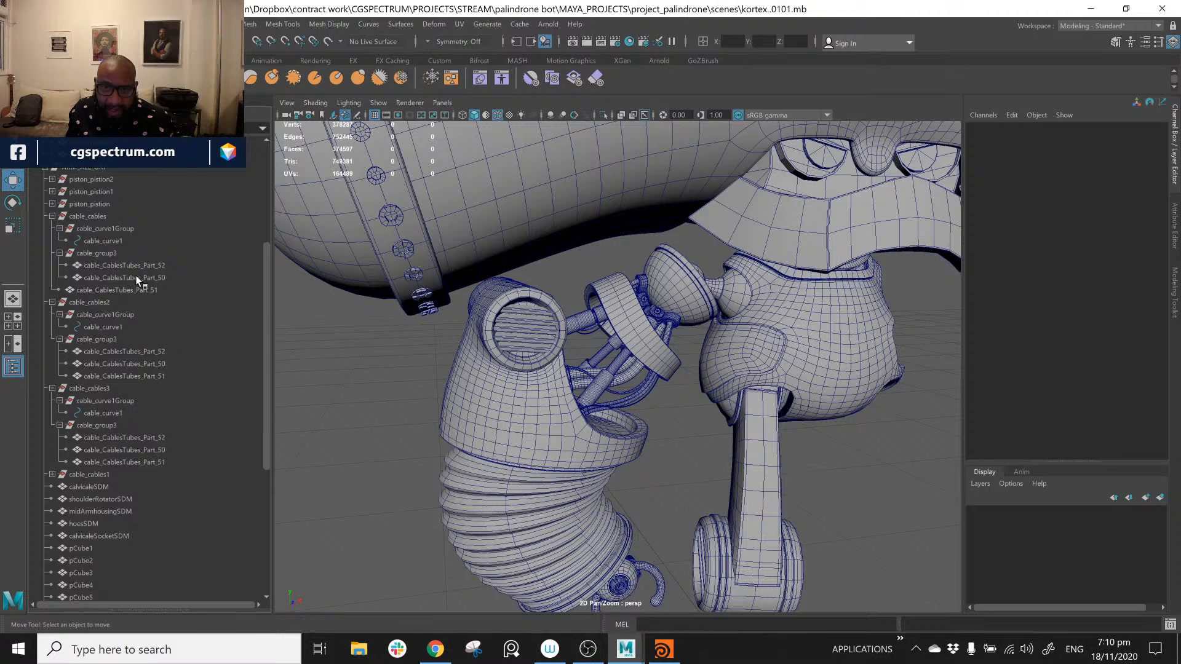
Step: Parent the cable_curve1Group nodes of cable_cables, cable_cables2 and cable_cables3 under PIVOTS_ALL
left_click(107, 230)
left_click(123, 316, "ctrl")
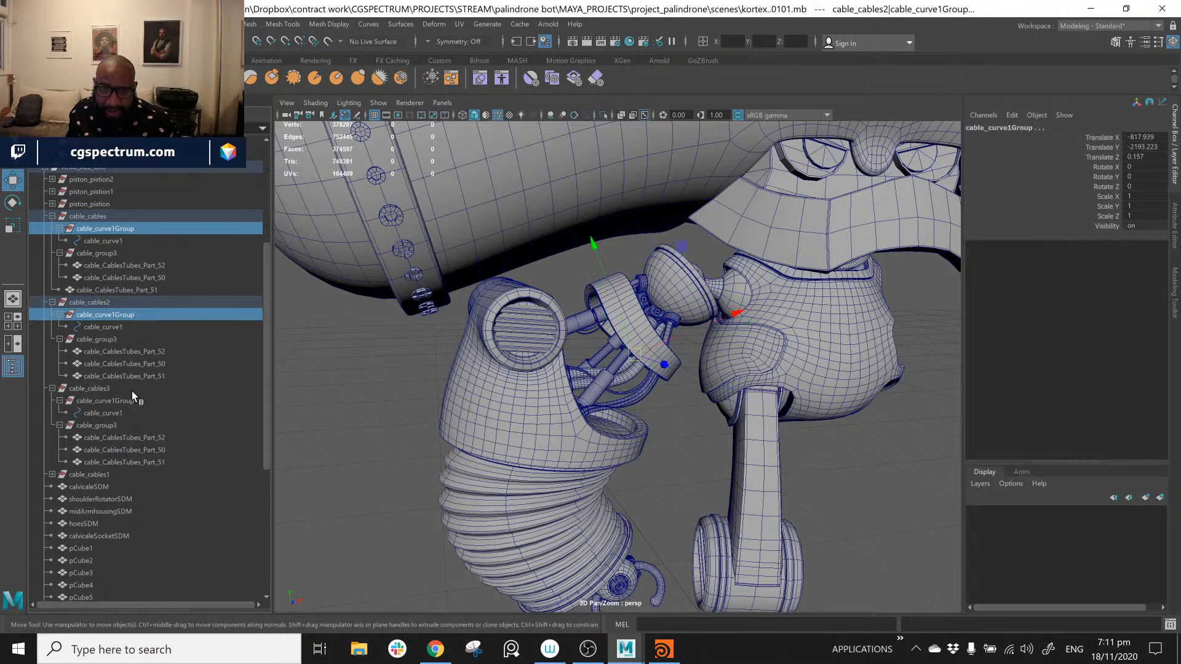
left_click(123, 400, "ctrl")
scroll(99, 384, "up", 5)
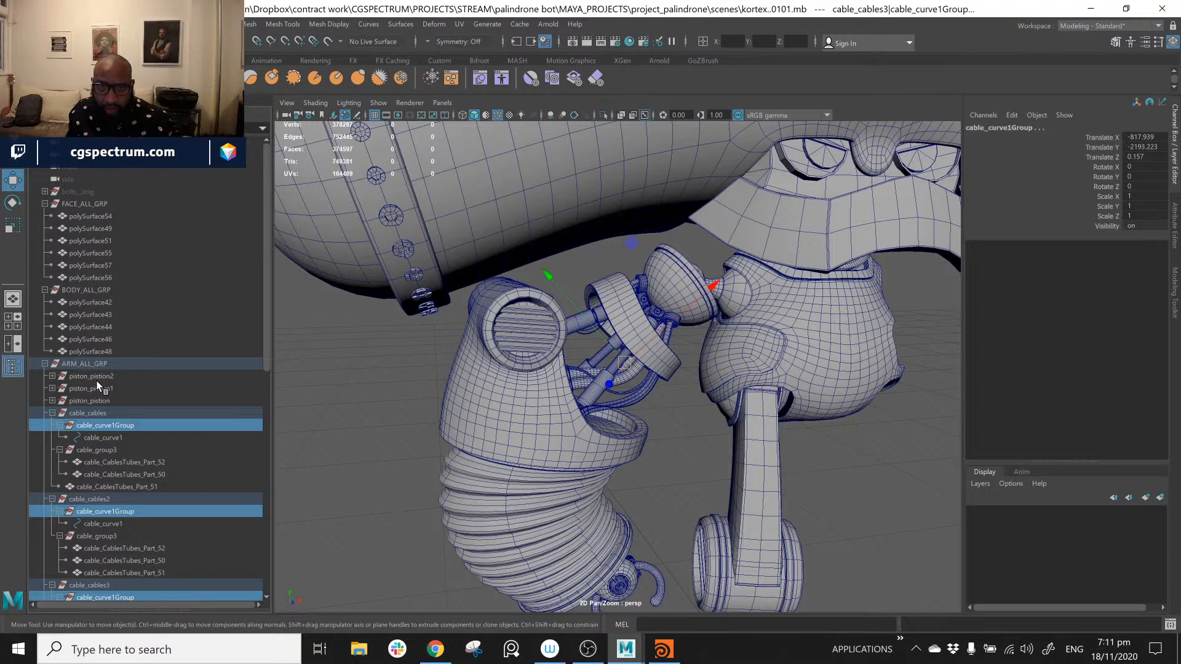
scroll(99, 385, "down", 10)
left_click(90, 498)
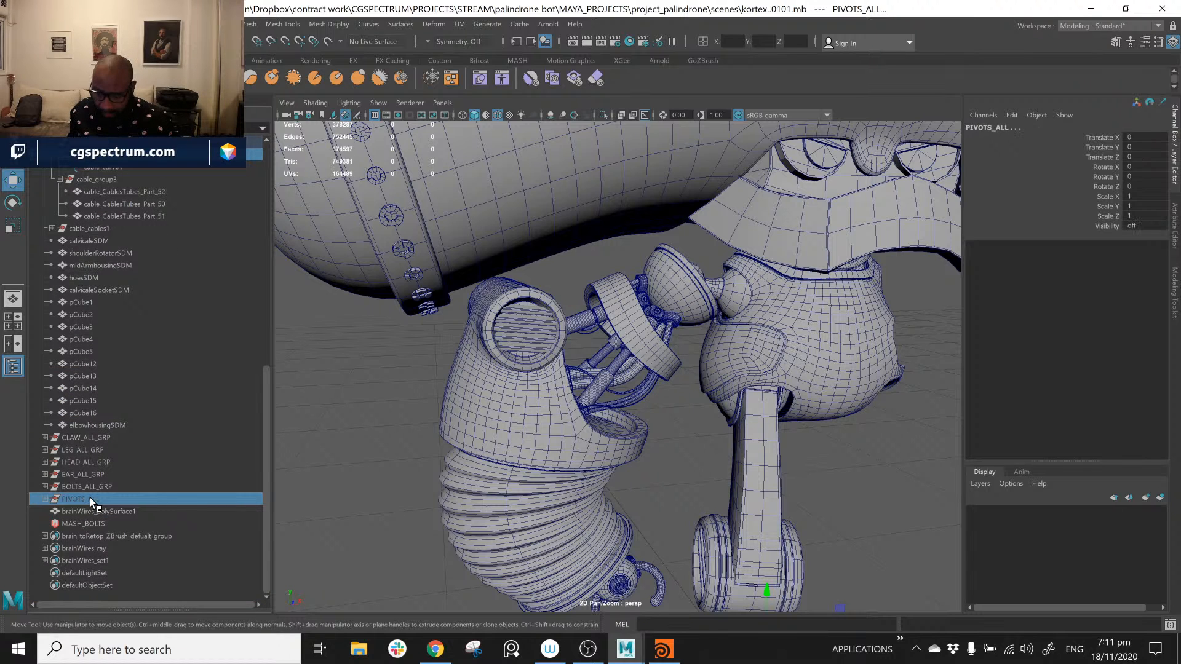
key("p")
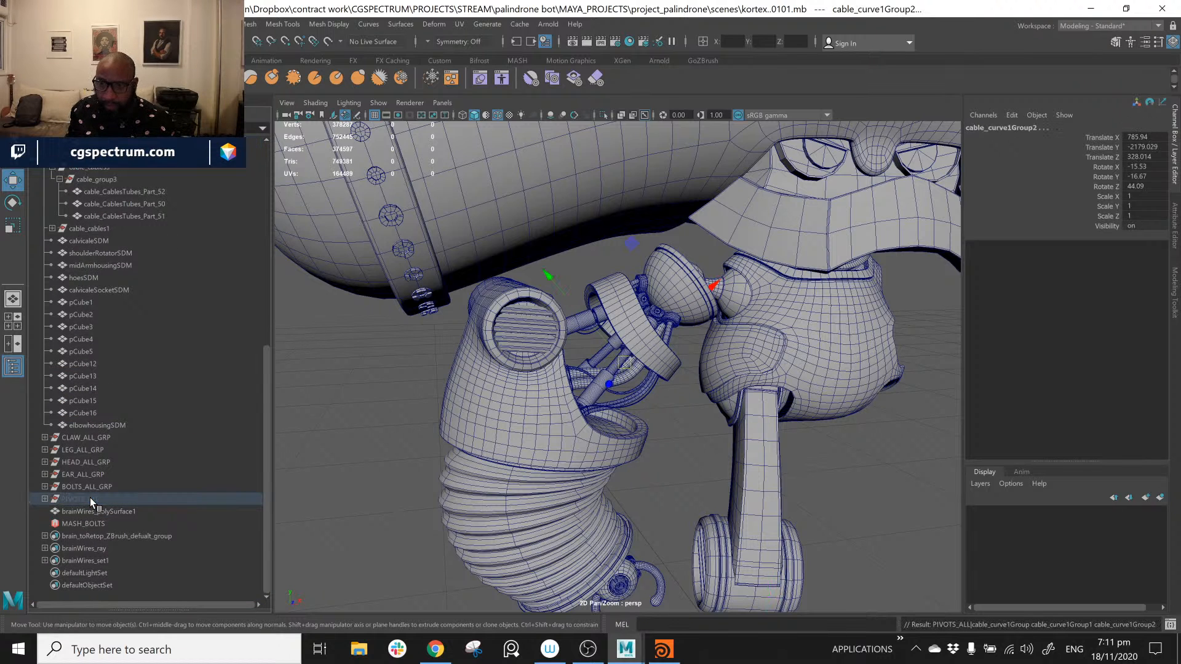
Step: Check the contents of PIVOTS_ALL, including ARM_Pivots and the moved curve groups, and collapse it again
left_click(45, 499)
scroll(49, 474, "up", 1)
scroll(91, 537, "down", 3)
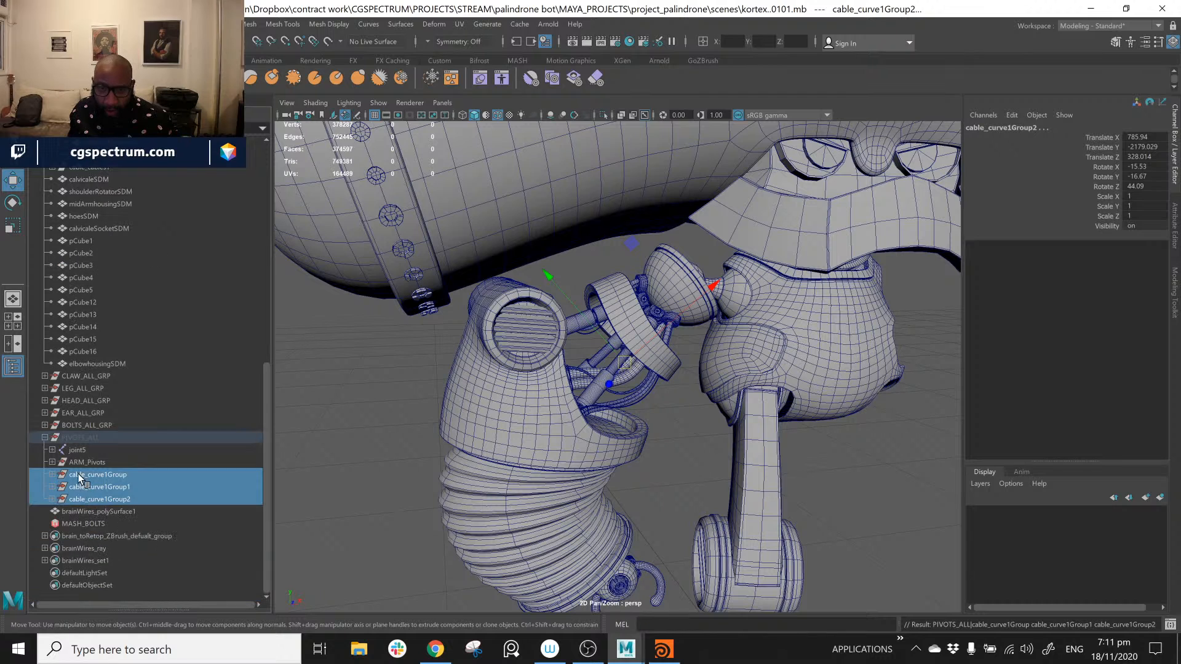
left_click(92, 462)
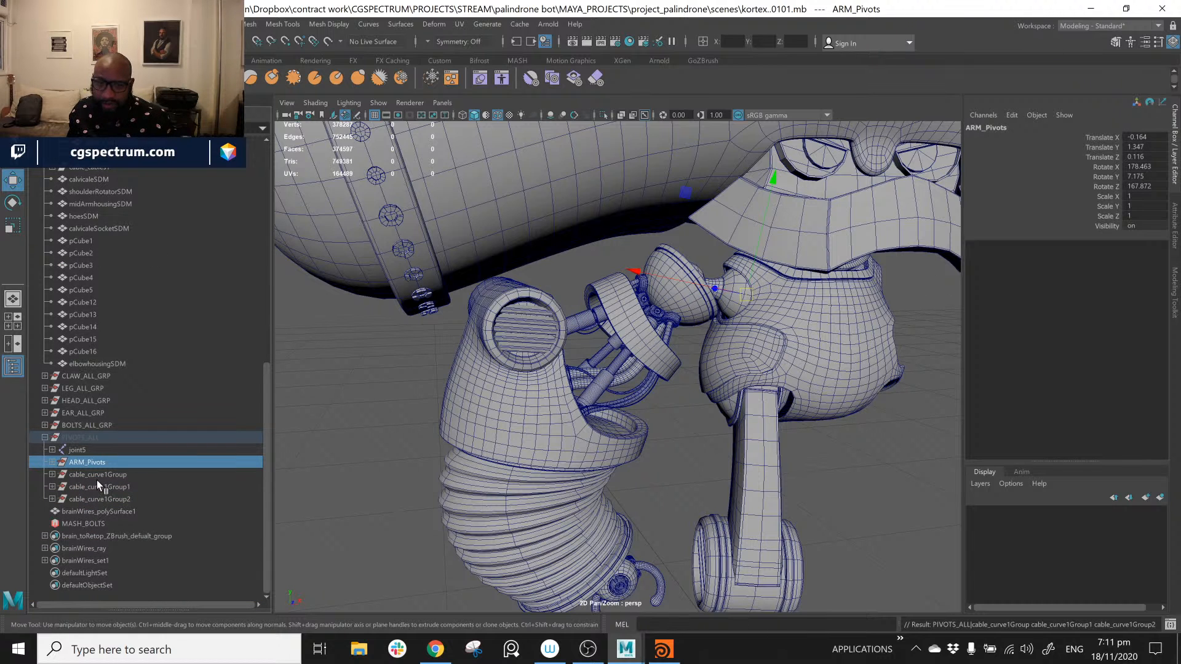
left_click(45, 437)
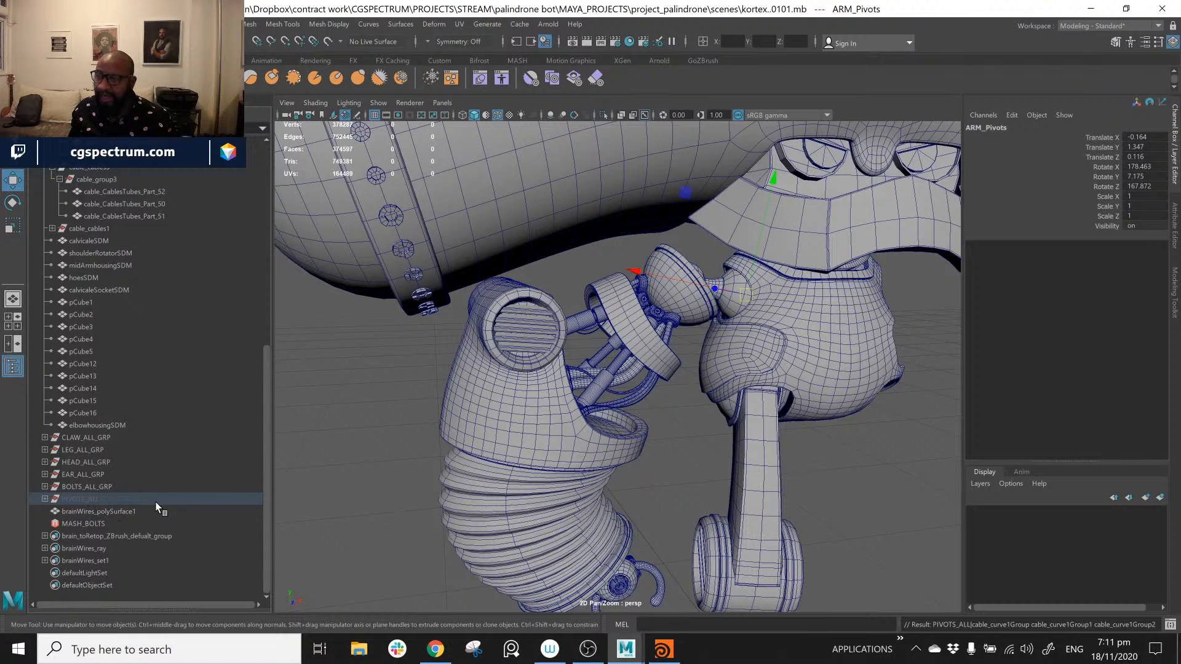
Step: Review the hierarchy under ARM_ALL_GRP and select cable_CablesTubes_Part_50 in the cable_group3 of cable_cables
scroll(139, 371, "up", 10)
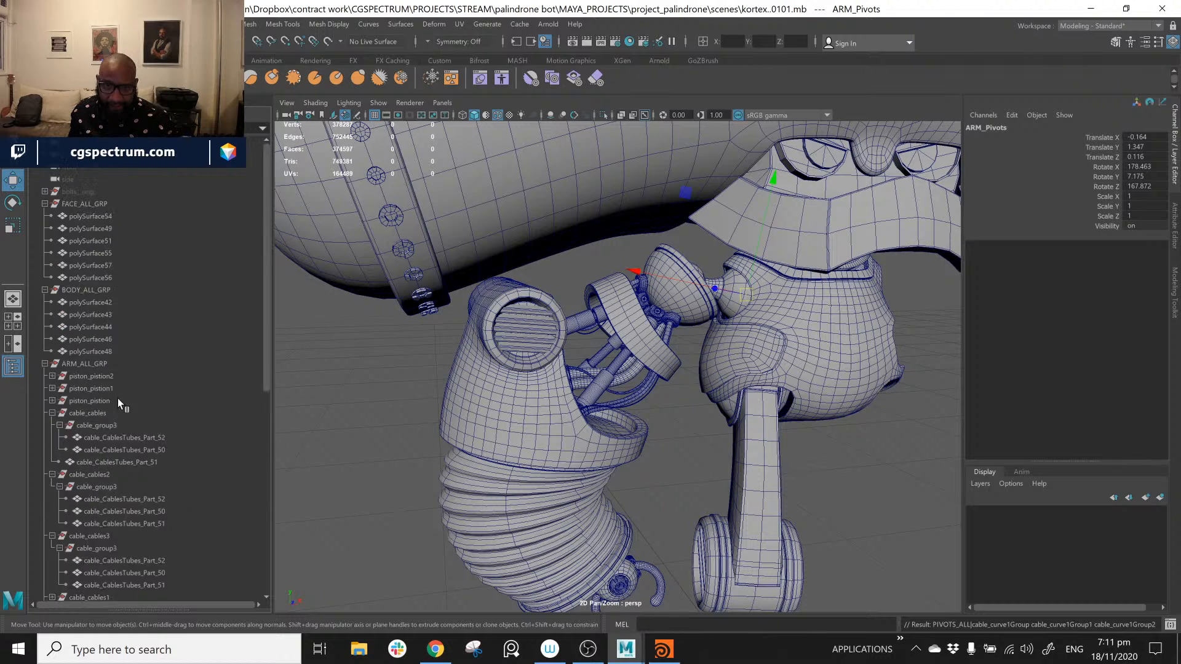
scroll(117, 399, "down", 5)
scroll(119, 396, "up", 5)
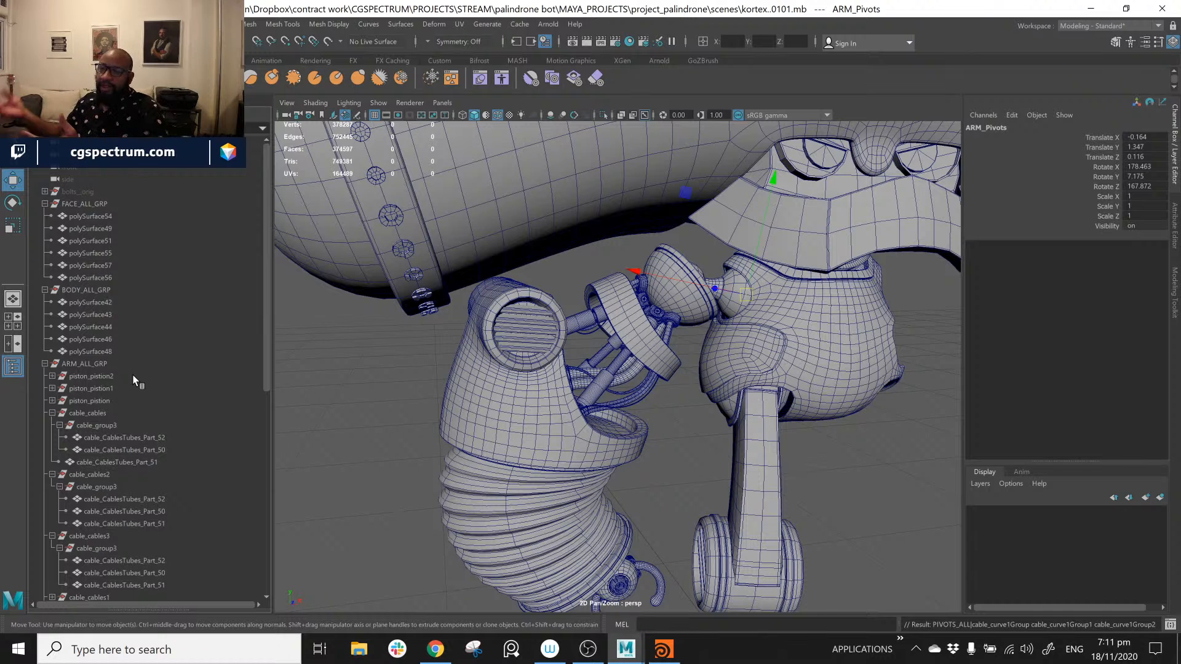
scroll(153, 393, "down", 5)
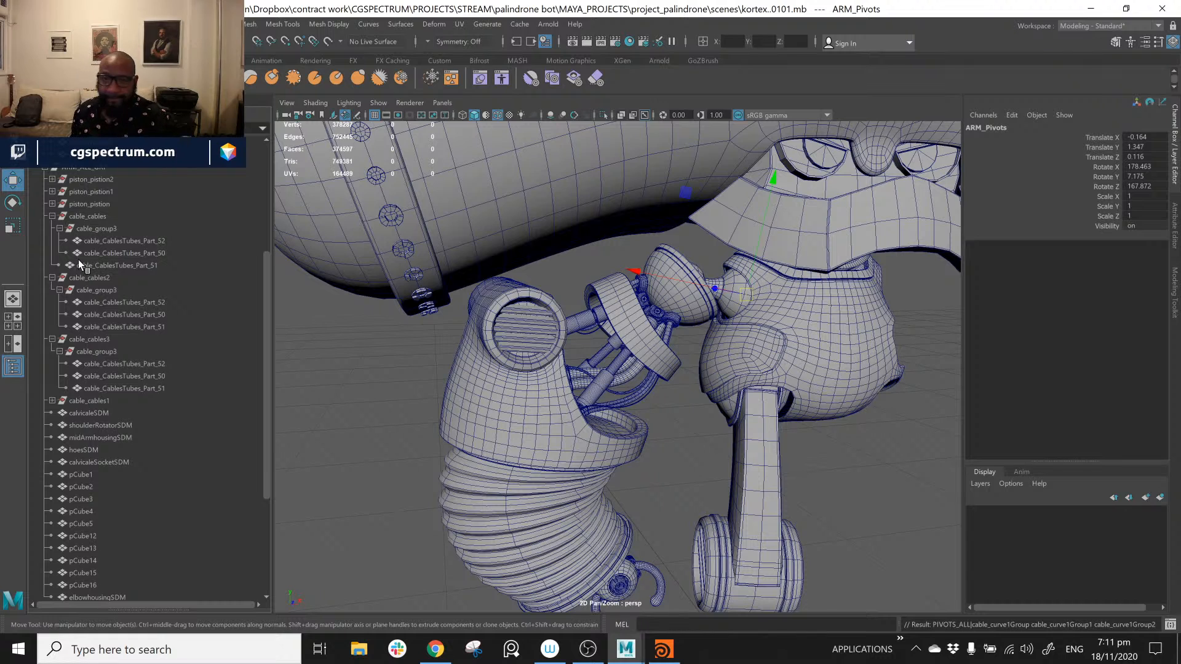
left_click(102, 229)
left_click(138, 254)
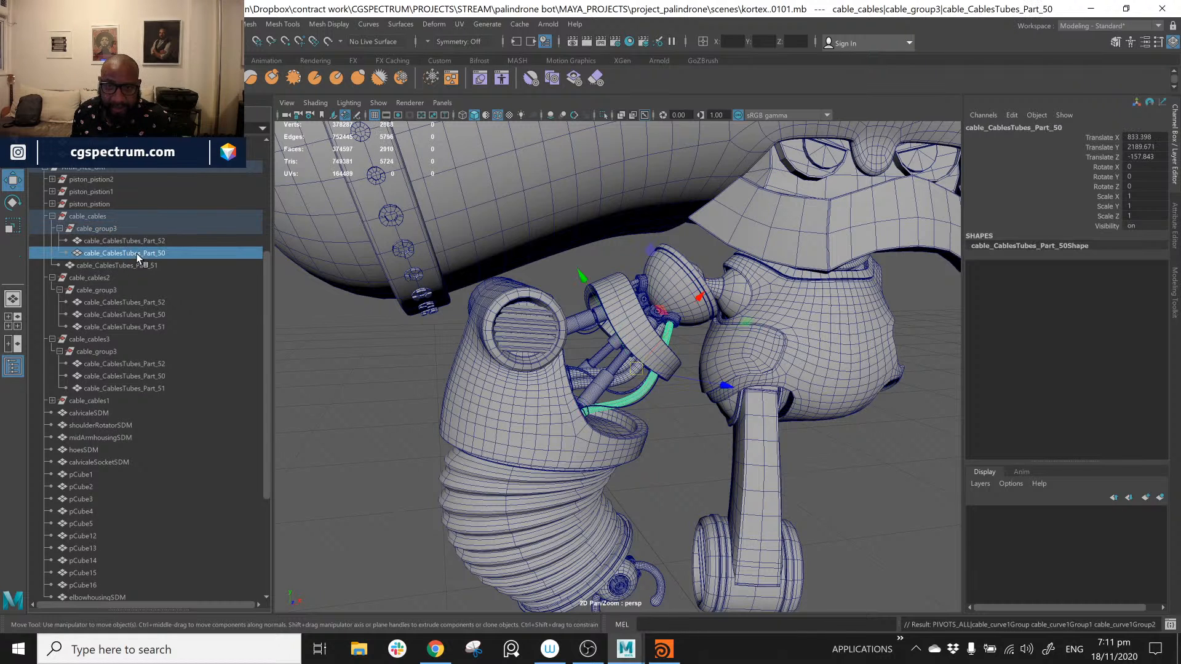
Step: Parent the cable_curve1Group of cable_cables1 under PIVOTS_ALL
left_click(150, 241)
left_click(150, 266)
left_click(90, 217)
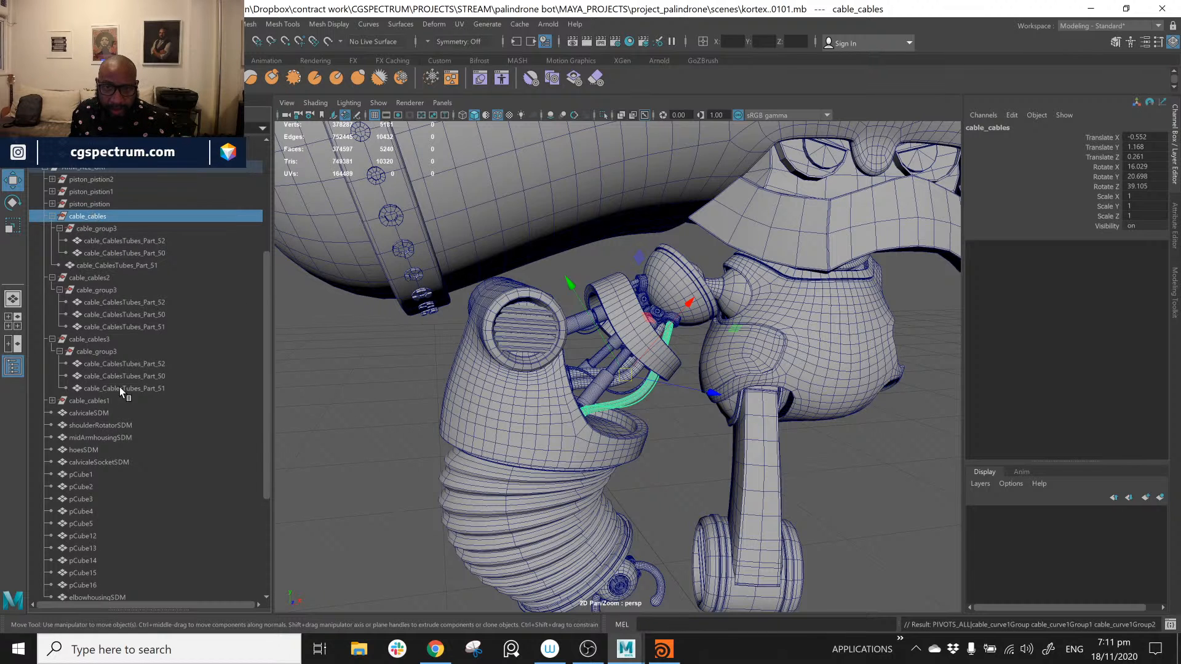
left_click(52, 401)
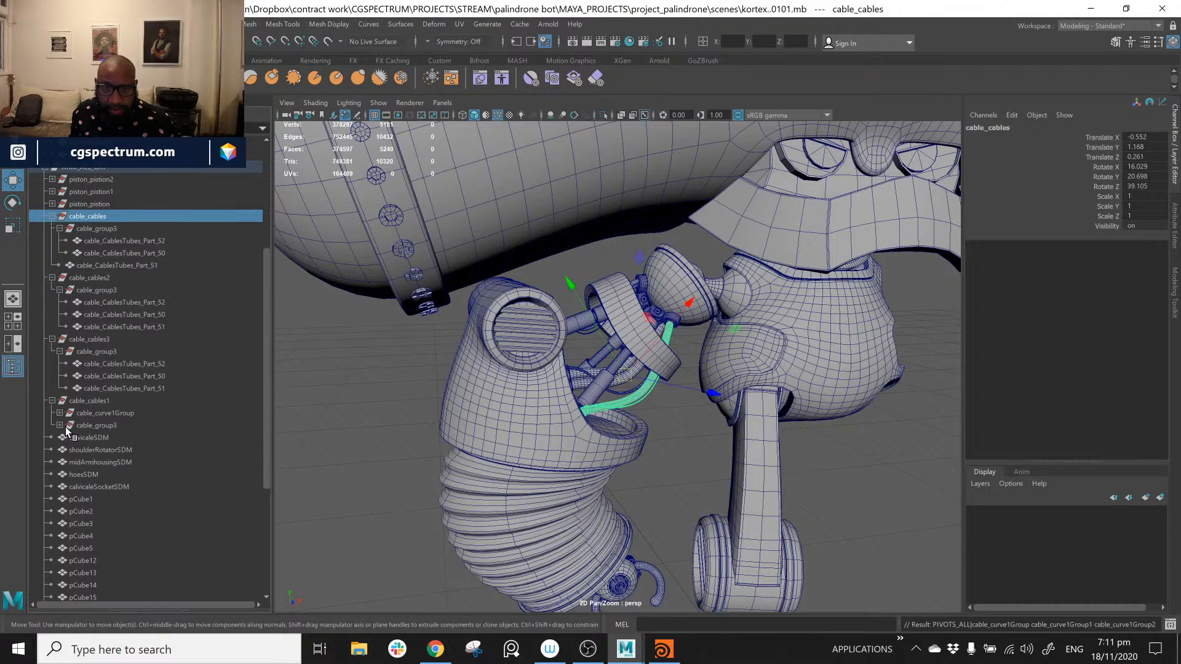
left_click(60, 413)
left_click(60, 438)
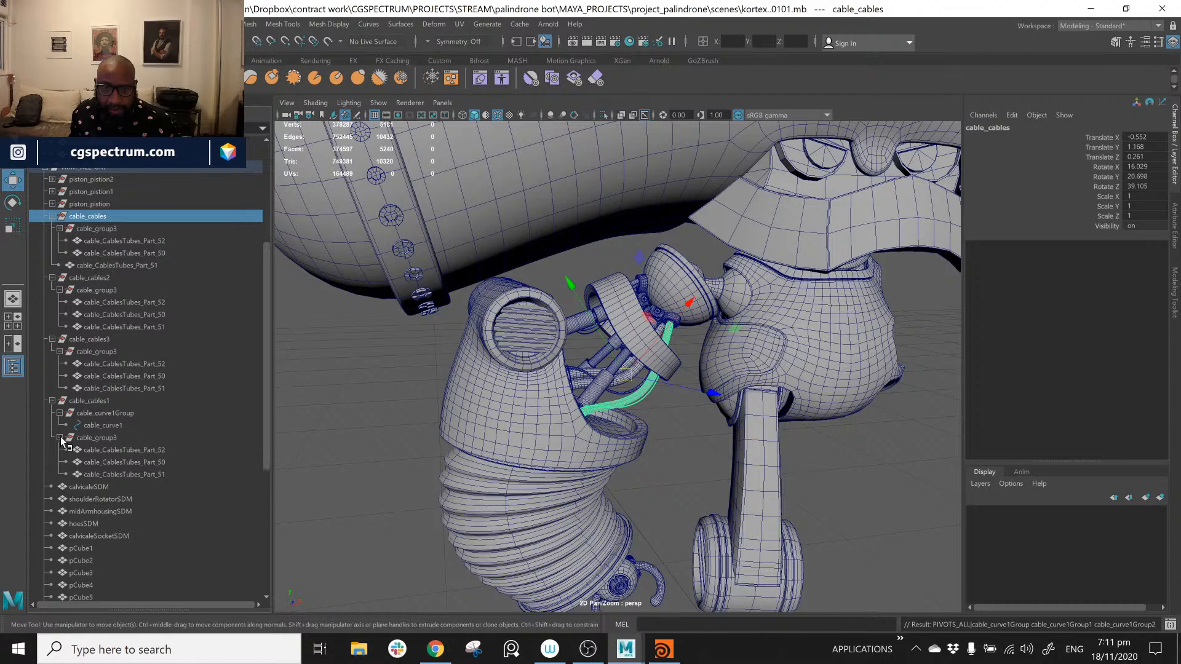
left_click(134, 416)
scroll(141, 420, "down", 5)
left_click(99, 504, "ctrl")
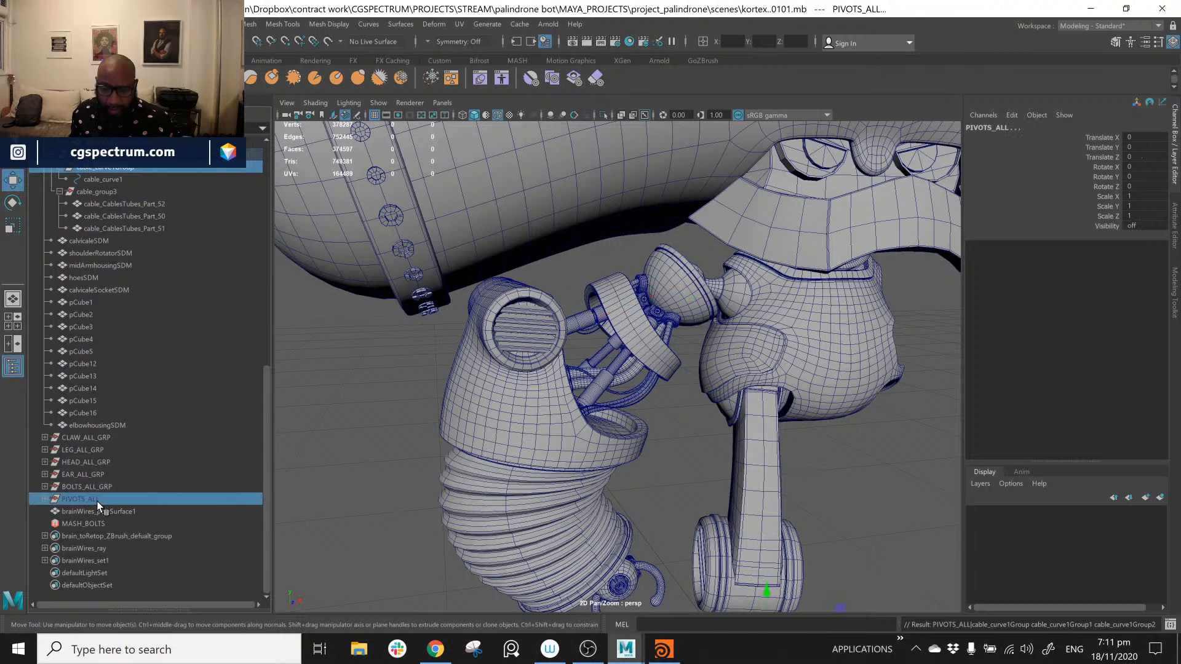
key("p")
Step: Freeze translate, rotate and scale on cable_cables, cable_cables2, cable_cables3, cable_cables1 and everything inside them
scroll(125, 495, "up", 6)
scroll(124, 495, "up", 2)
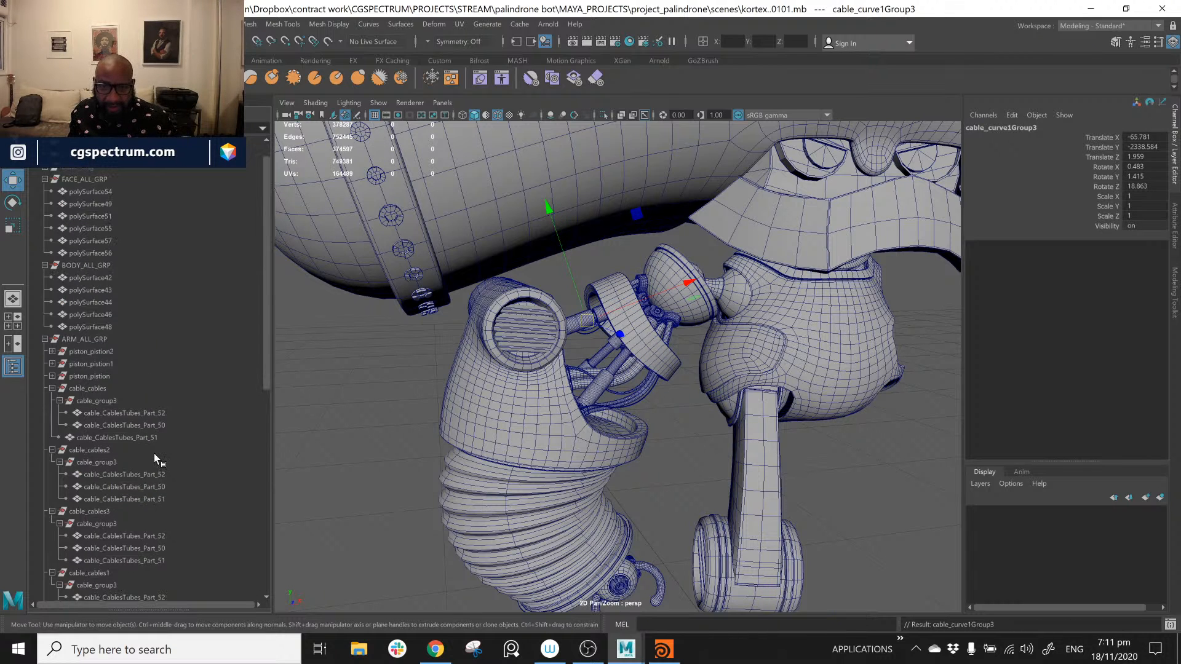
scroll(148, 431, "down", 4)
scroll(109, 283, "up", 2)
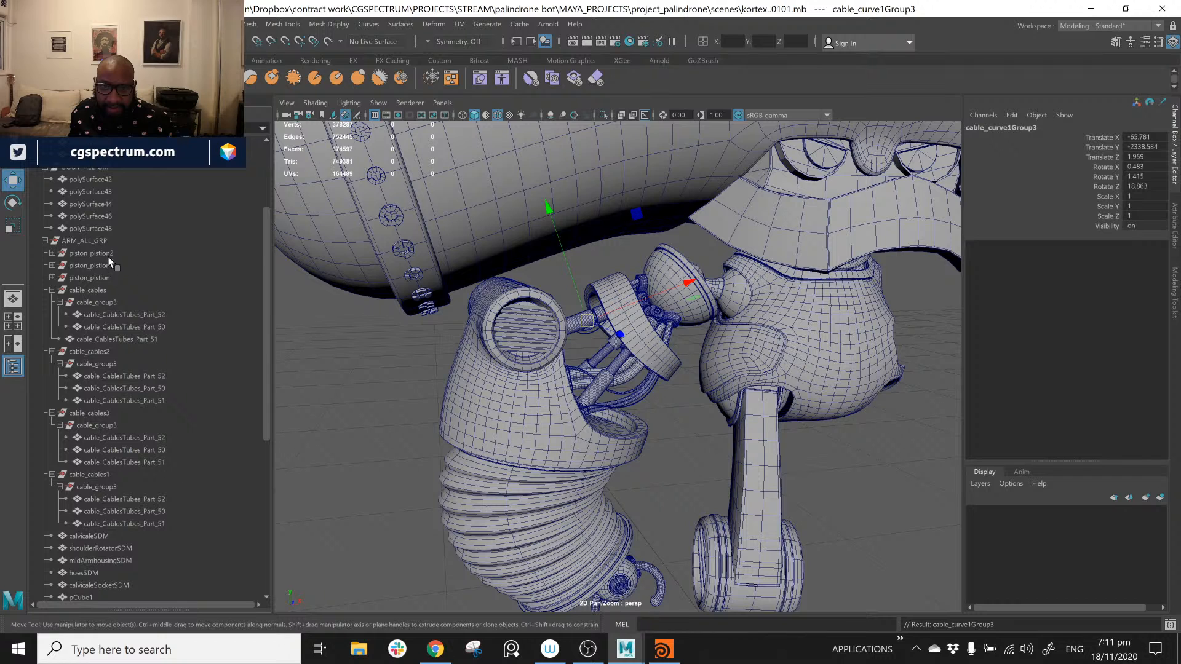
left_click(110, 292)
left_click(130, 524, "shift")
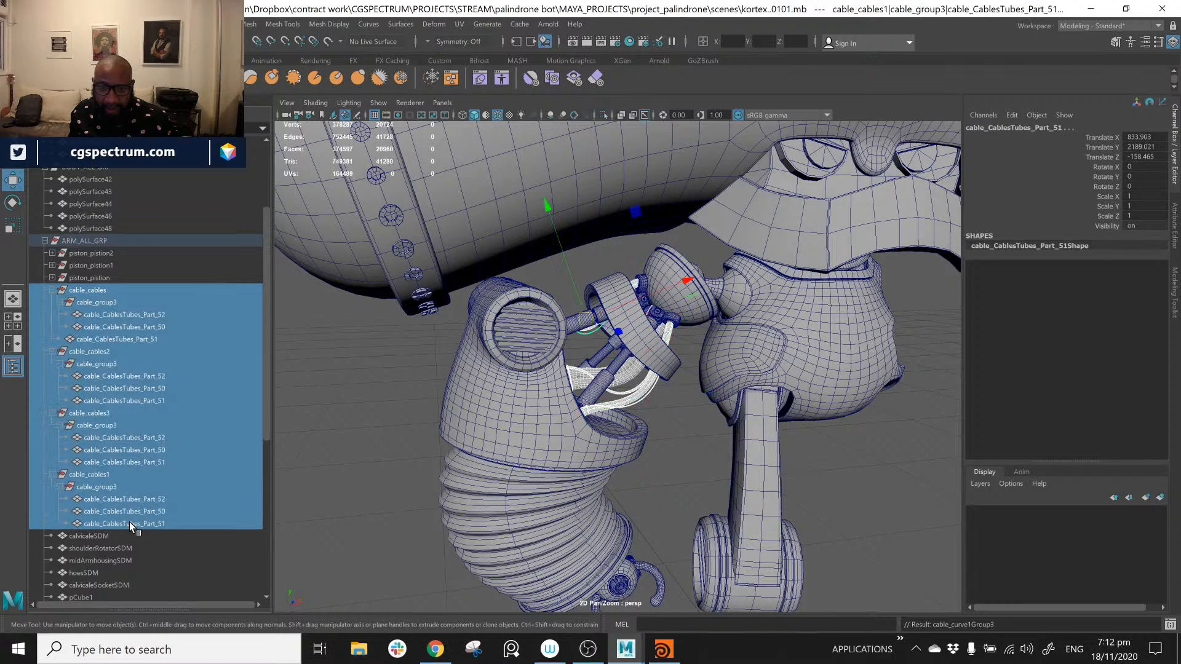
left_click(114, 24)
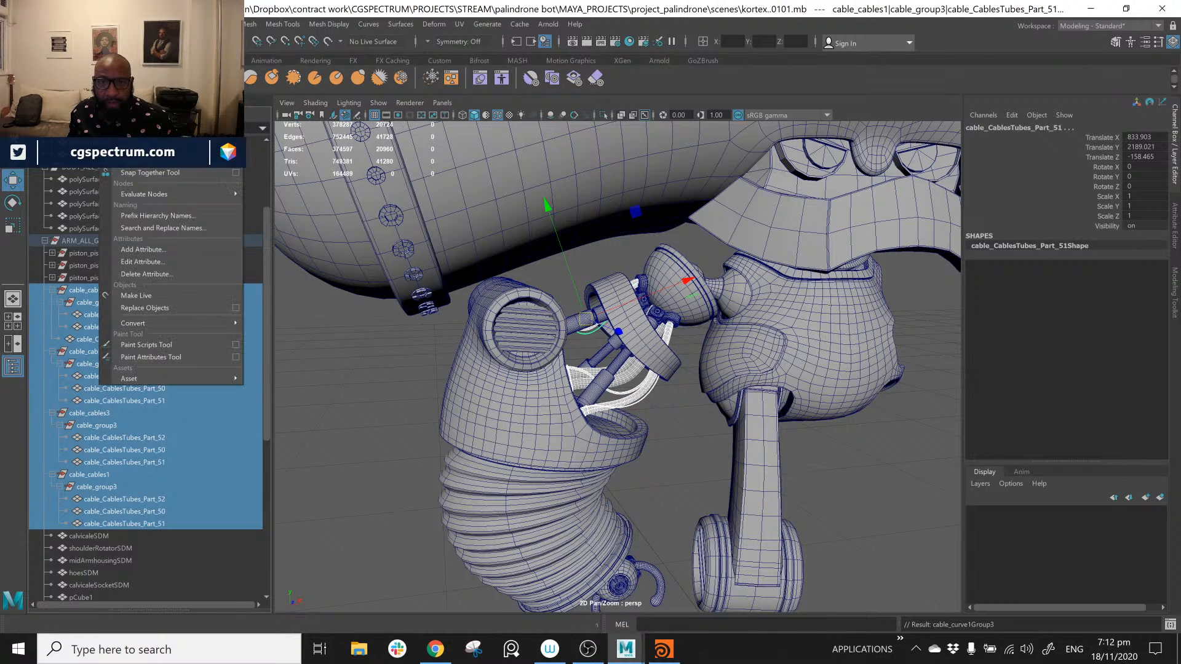
left_click(235, 80)
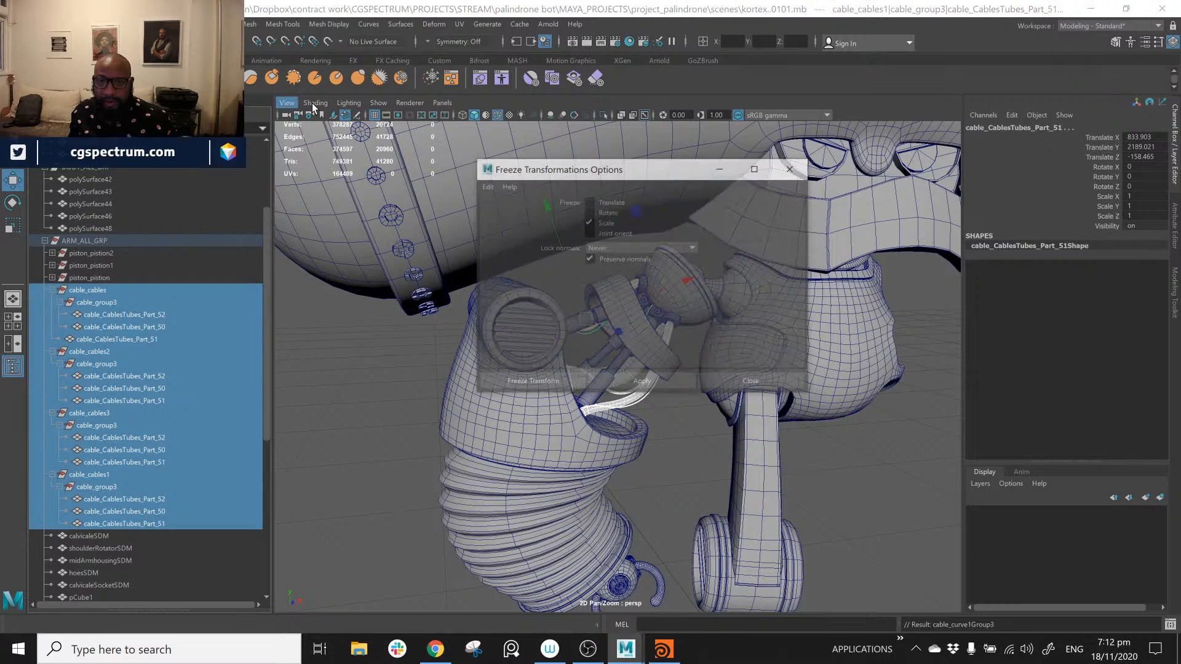
left_click(608, 201)
left_click(608, 211)
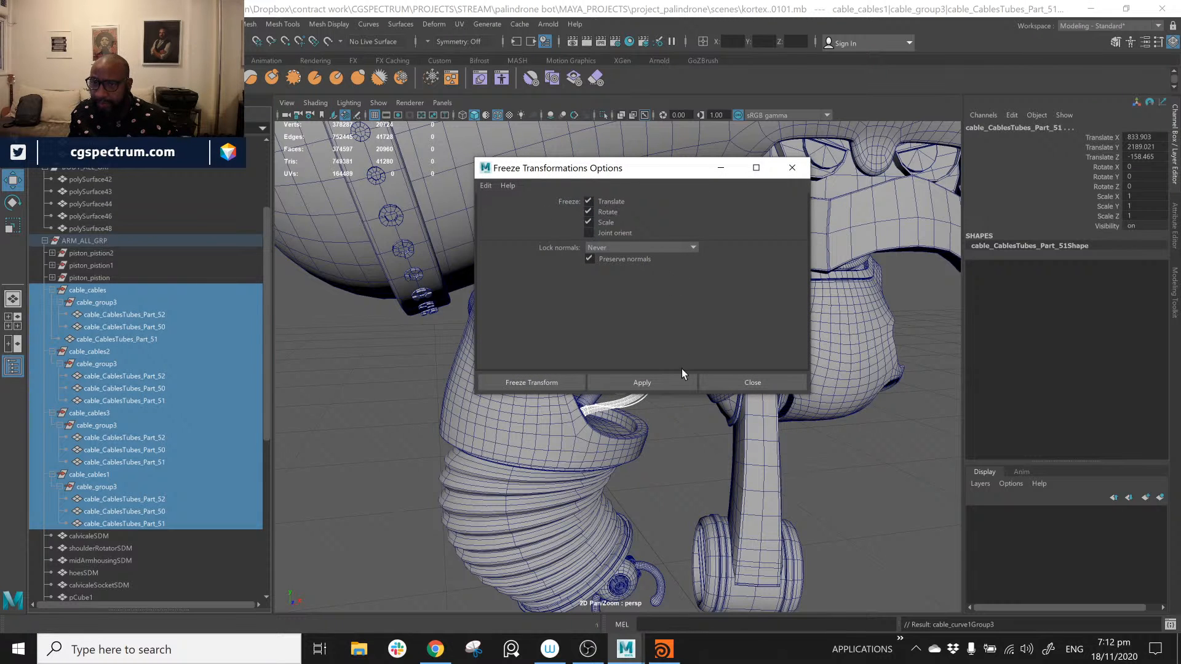
left_click(673, 382)
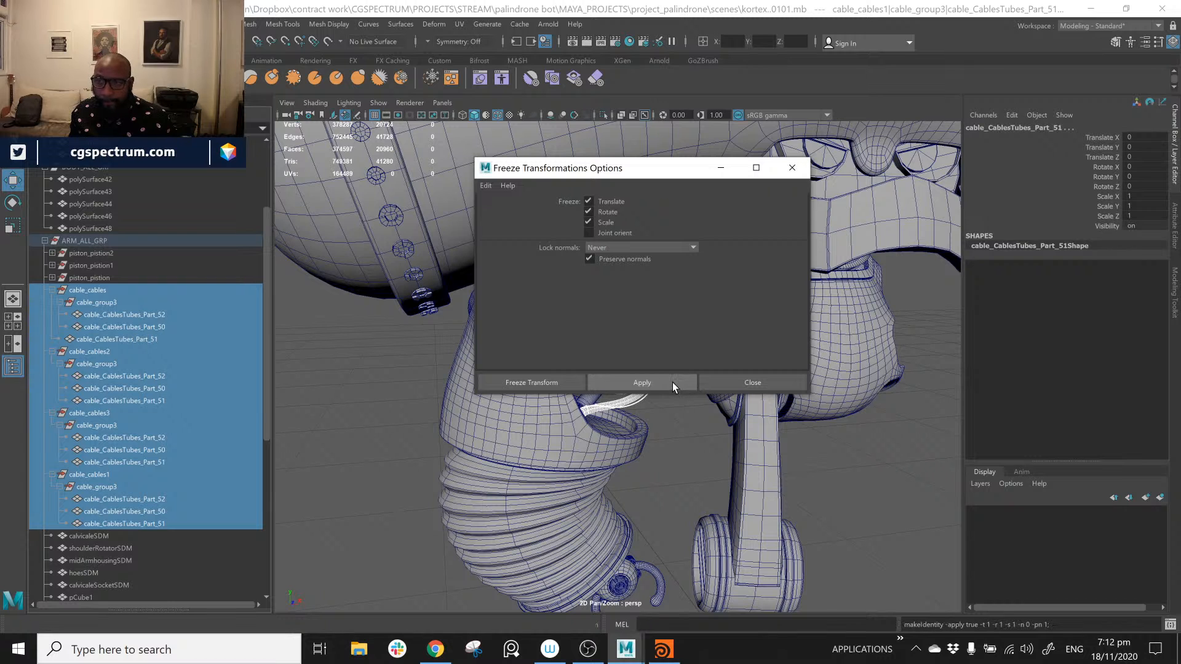
left_click(793, 167)
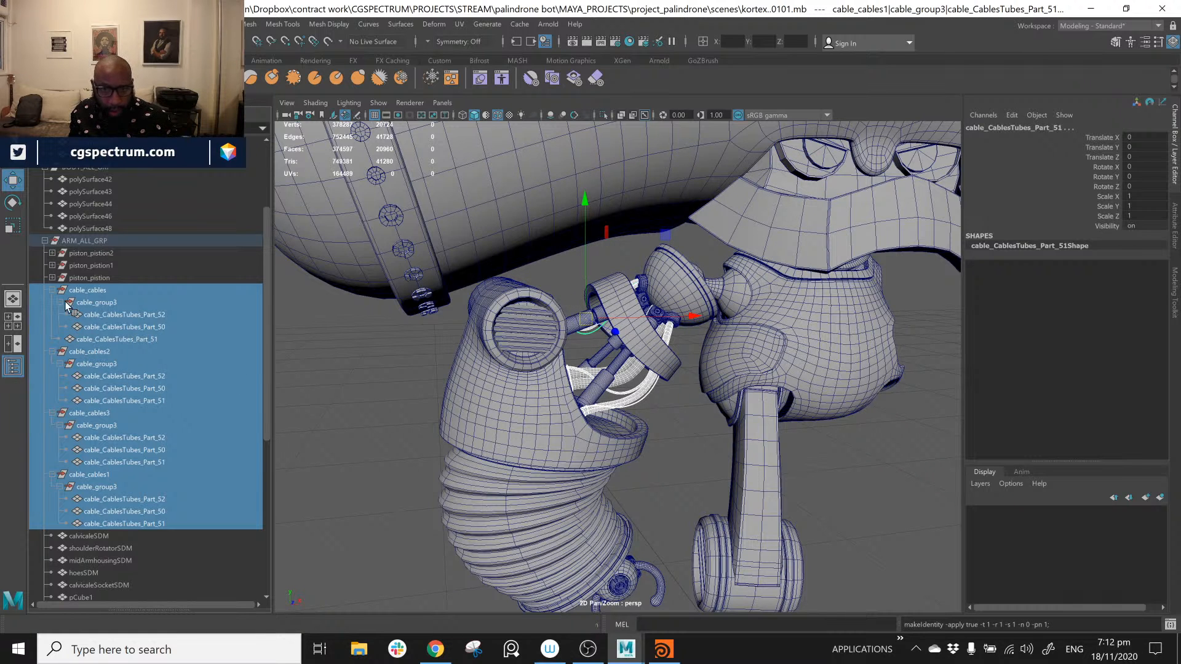
Step: Undo the accidental reparenting of the cable nodes under cable_cables2 and clear the selection
key("ctrl+shift+c")
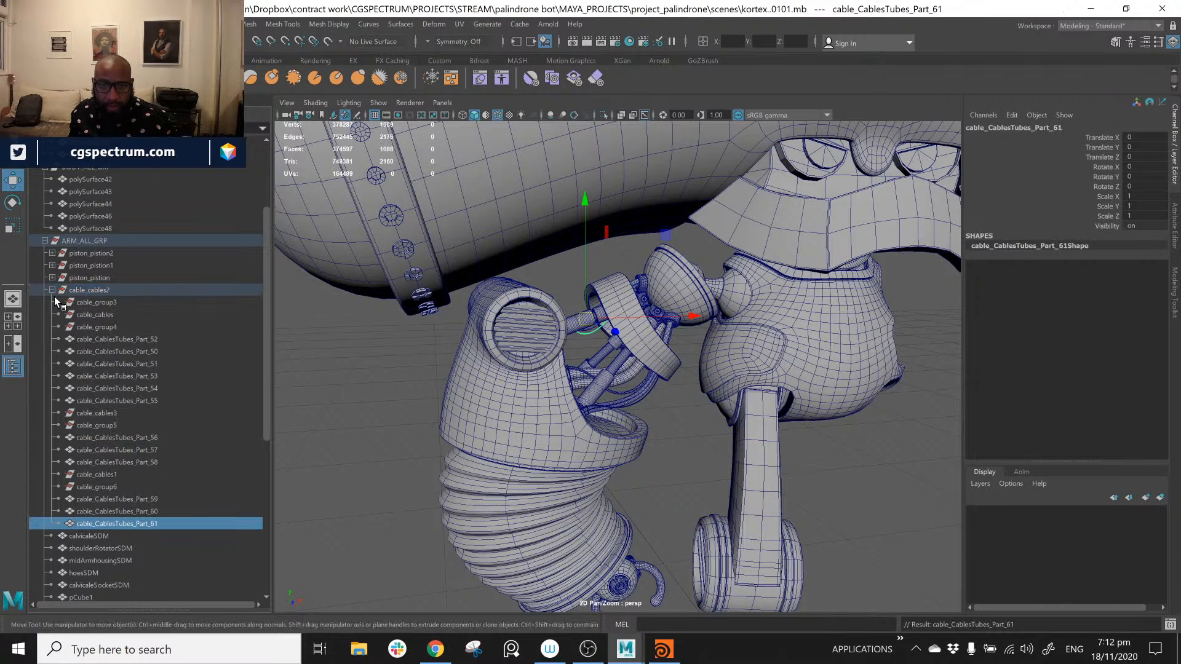
key("ctrl+z")
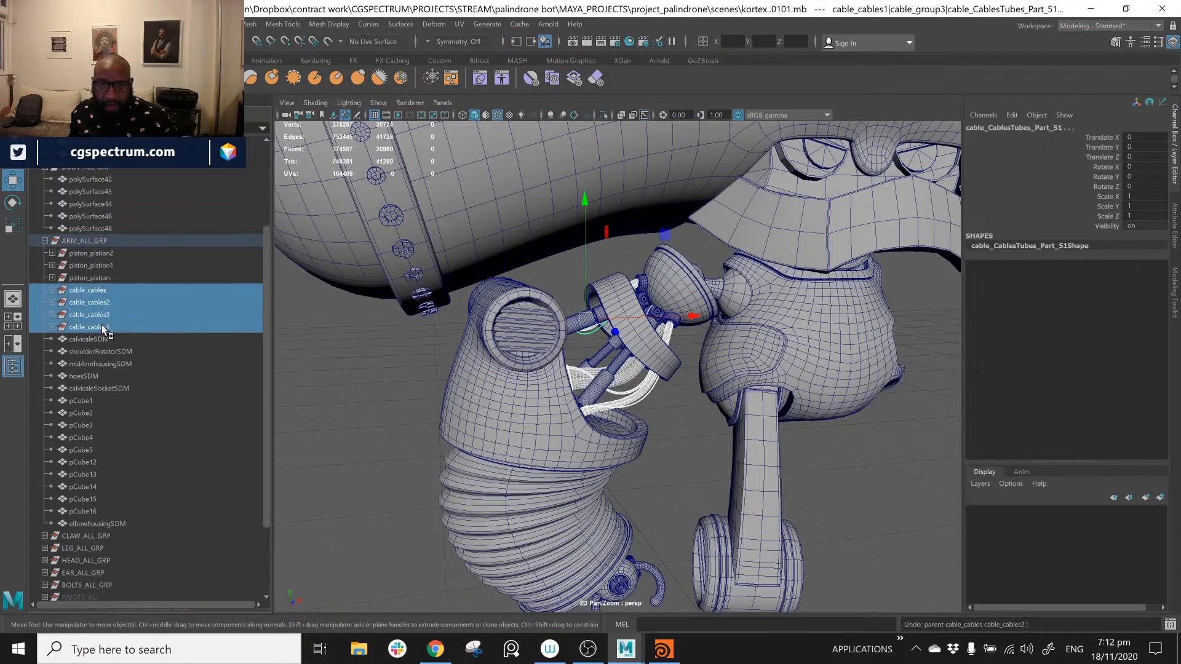
left_click(536, 394)
Step: Freeze the transformations of the arm meshes in ARM_ALL_GRP from calvicaleSDM through elbowhousingSDM
left_click_drag(537, 394, 399, 356, "alt")
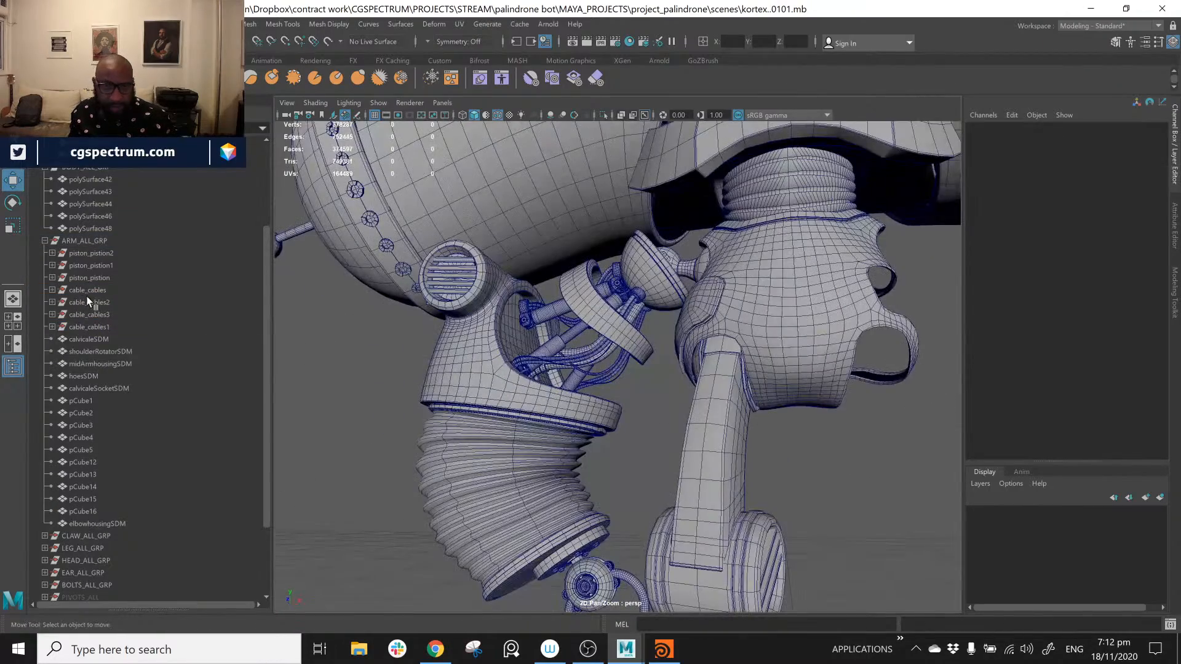
left_click(98, 340)
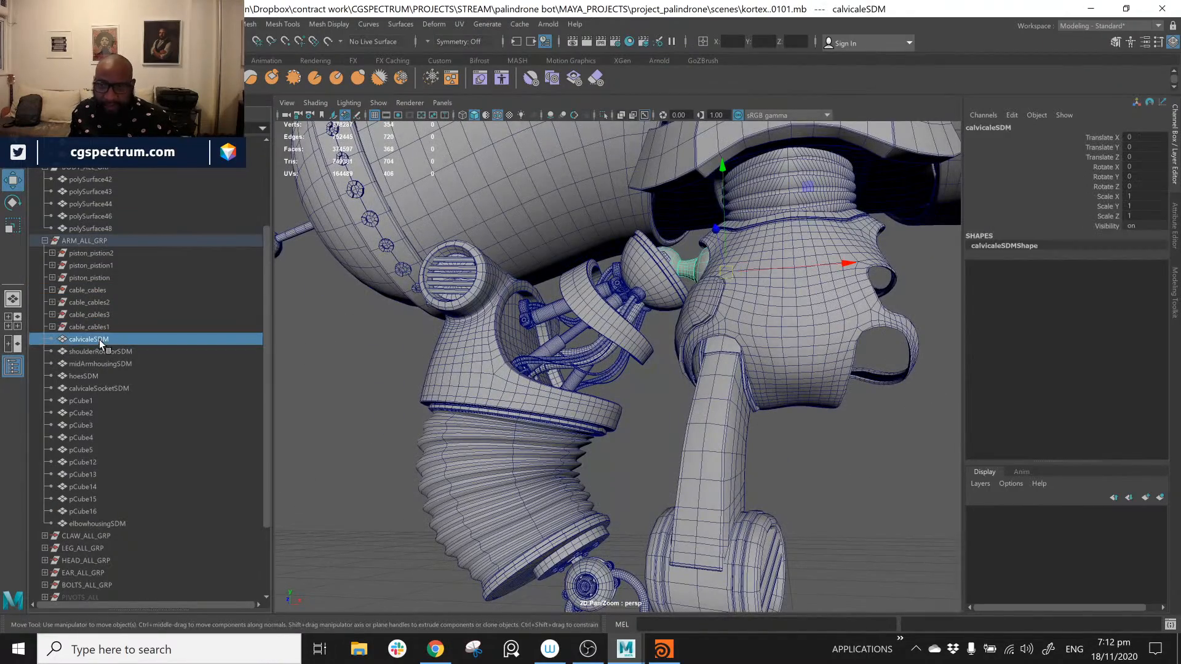
left_click(86, 523, "shift")
left_click_drag(553, 400, 634, 379, "alt")
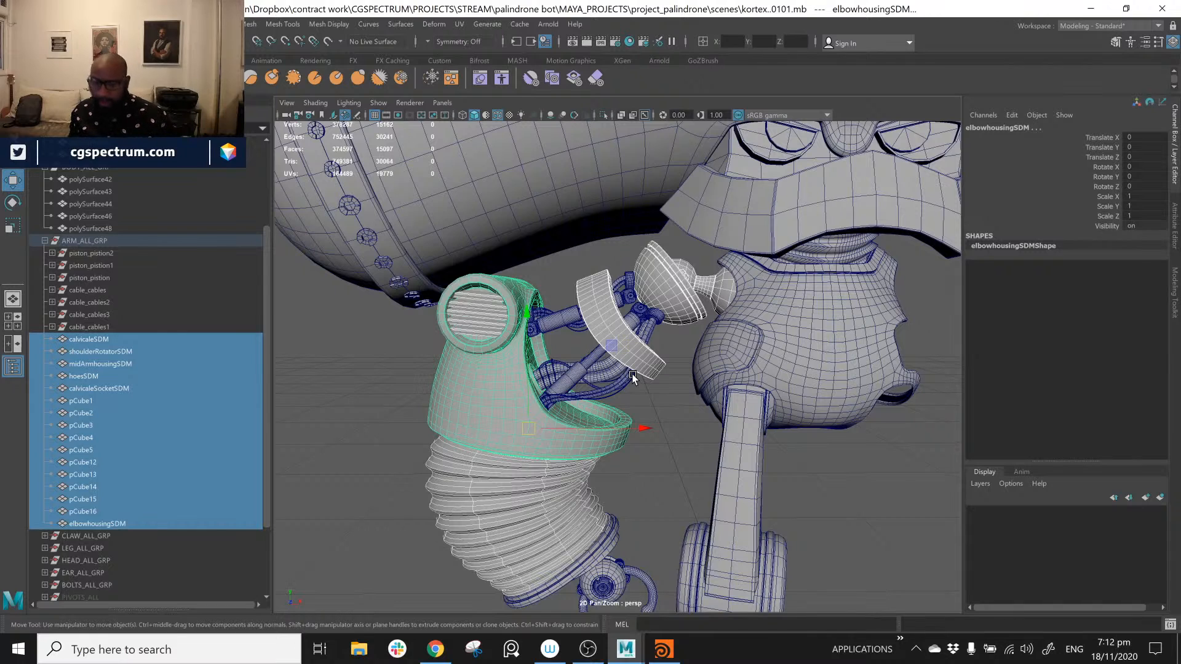
key("ctrl+shift+f")
Step: Go through the arm meshes one by one from calvicaleSDM into the pCube objects and check their transform values
left_click(92, 340)
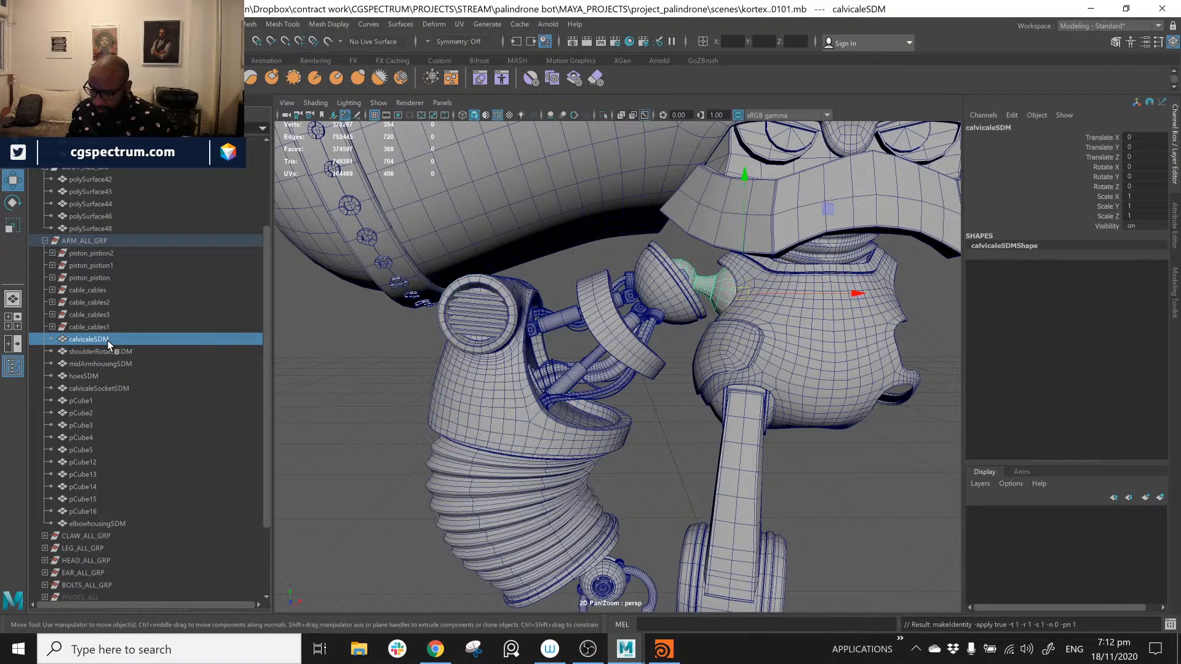
key("Down")
key("Down")
key("Down")
key("Down")
key("Down")
key("Down")
key("Down")
key("Down")
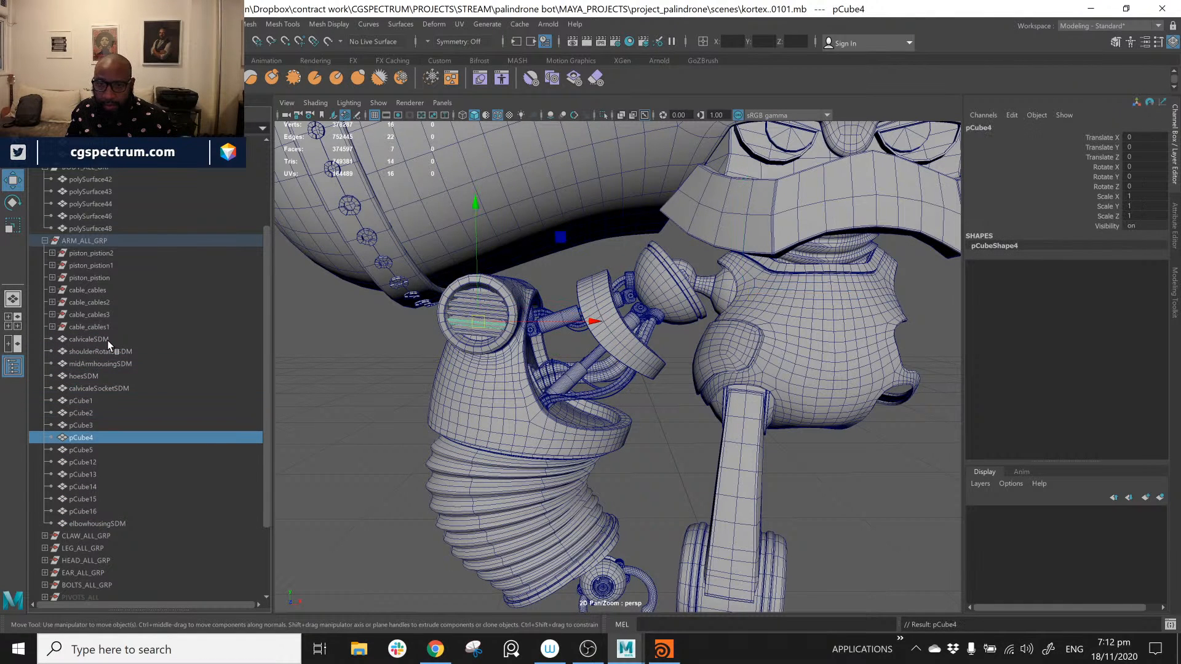
key("Down")
key("Down")
key("Down")
key("Down")
key("Down")
key("Up")
key("Up")
key("Up")
key("Up")
key("Up")
key("Up")
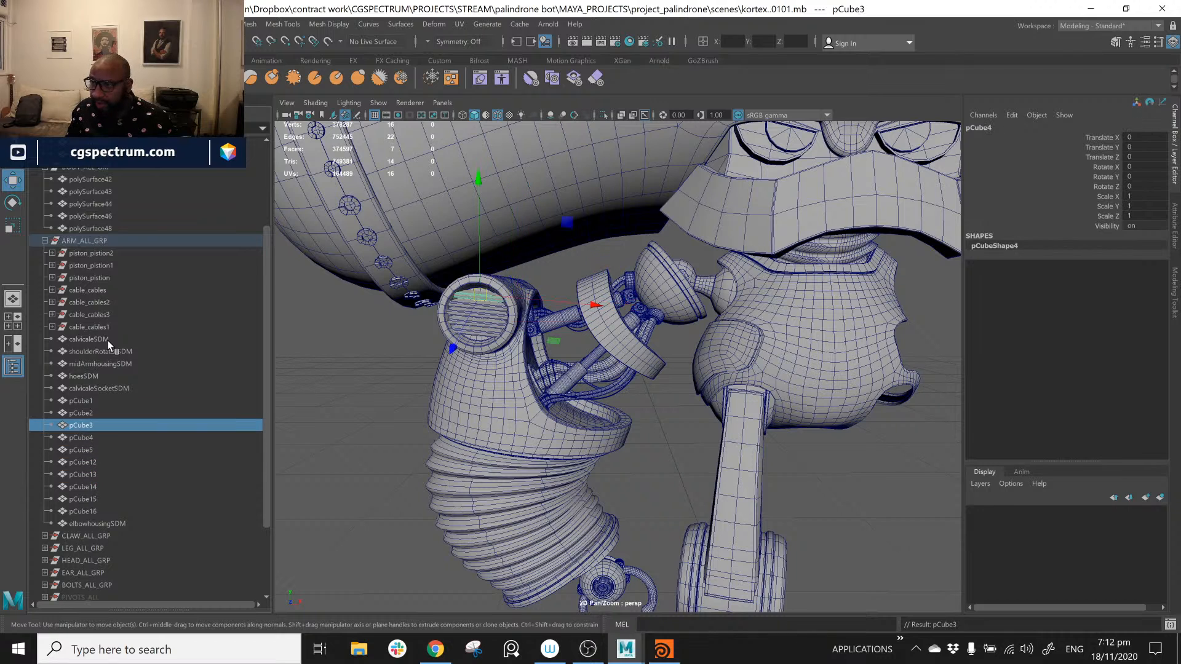
Step: Reapply Freeze Transformations with Translate, Rotate and Scale to calvicaleSDM through elbowhousingSDM, widening the message area to read the output
left_click(100, 339)
left_click(95, 524, "shift")
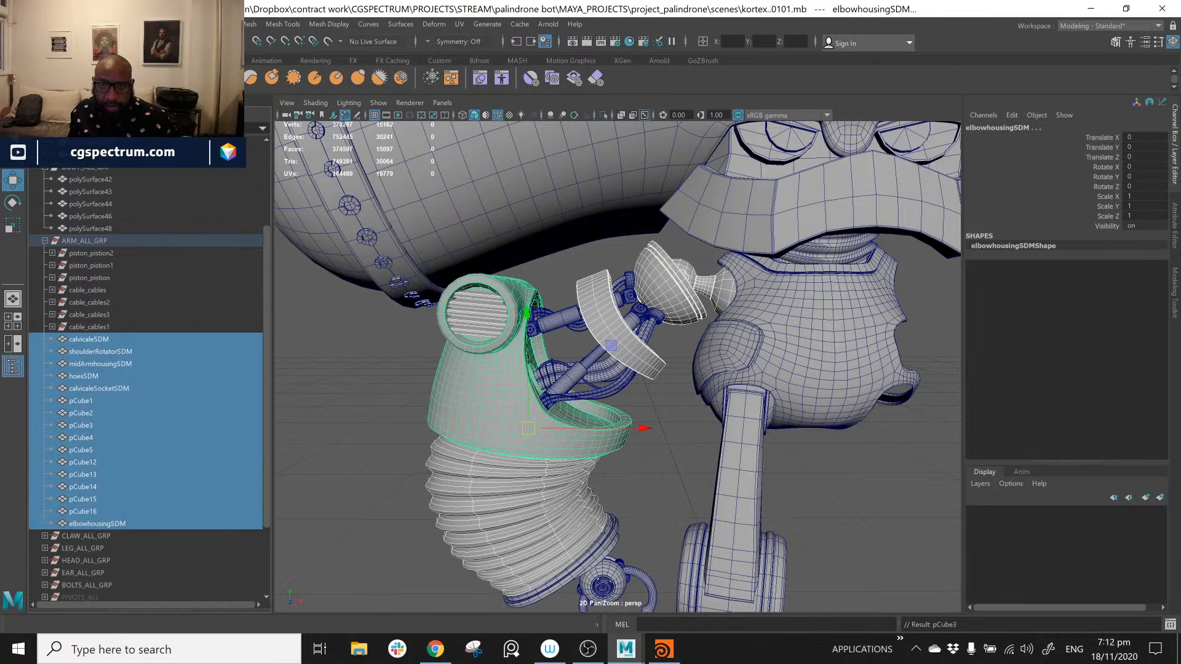
left_click(111, 24)
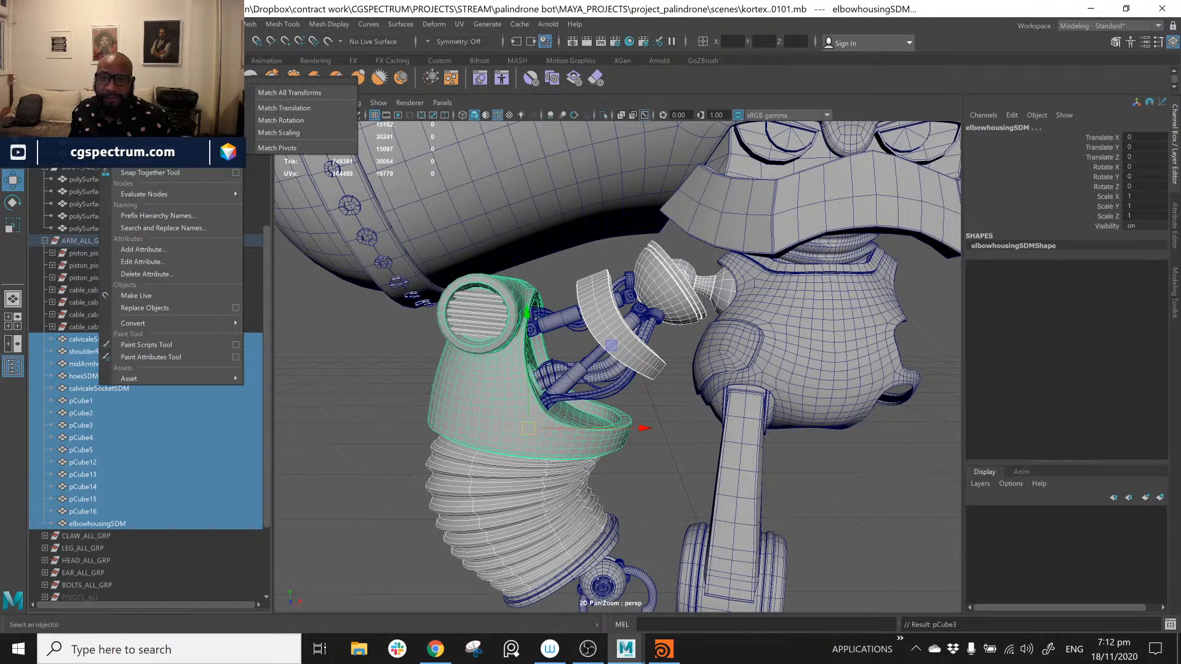
left_click(241, 62)
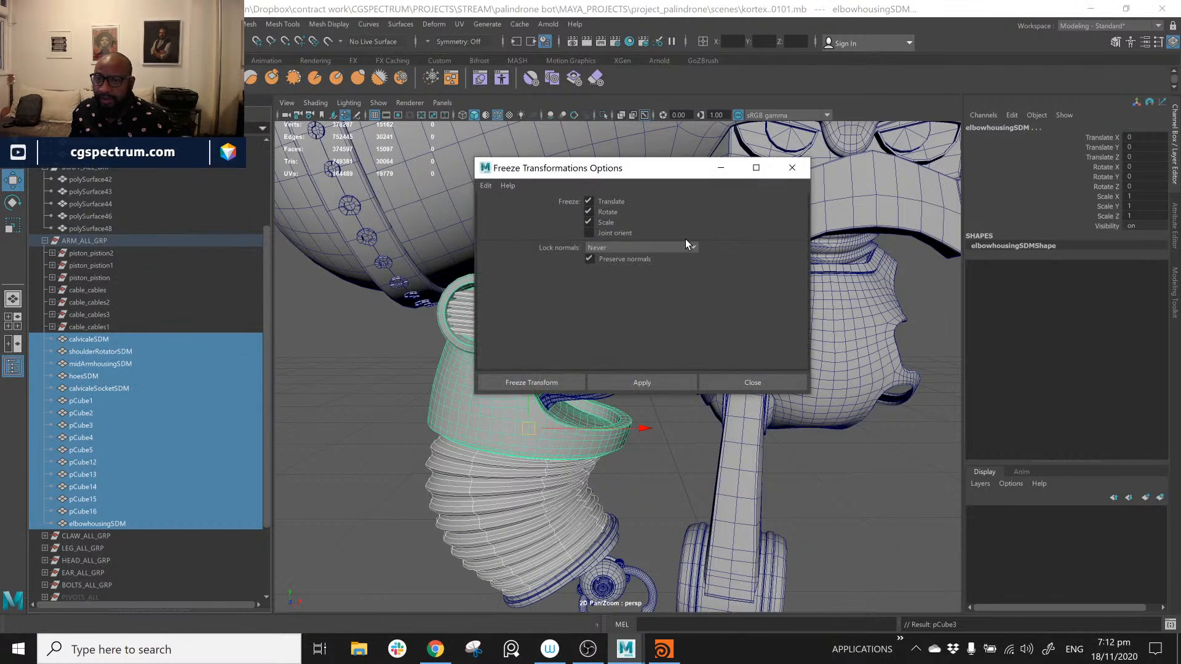
left_click(636, 378)
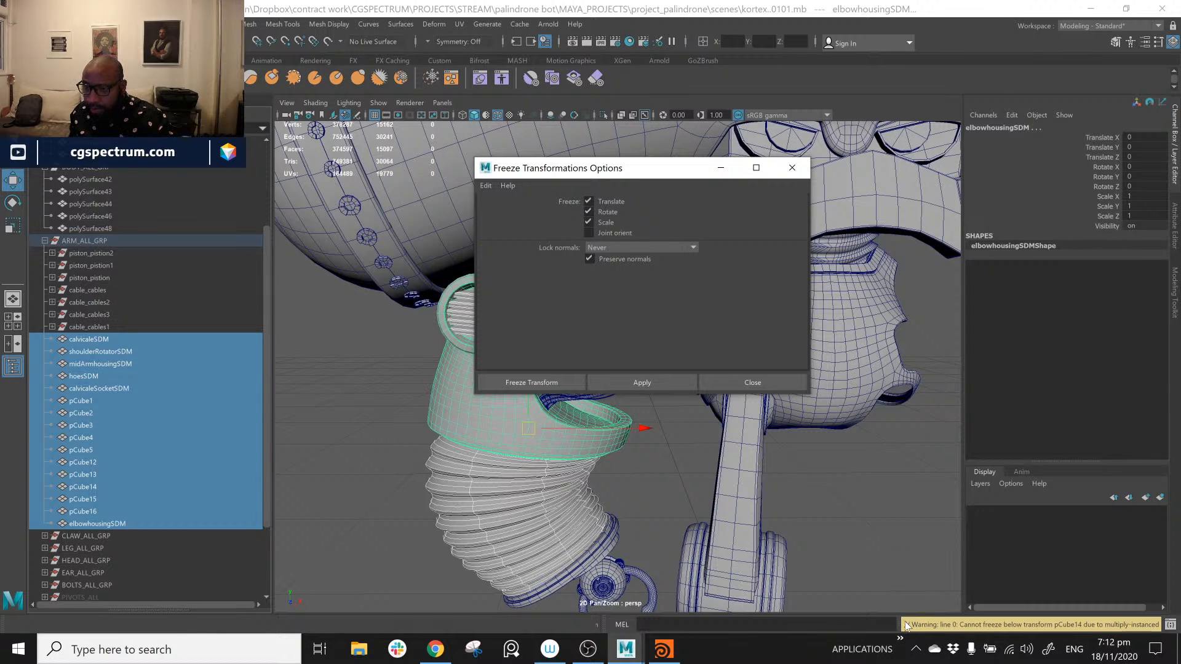
left_click_drag(898, 624, 718, 624)
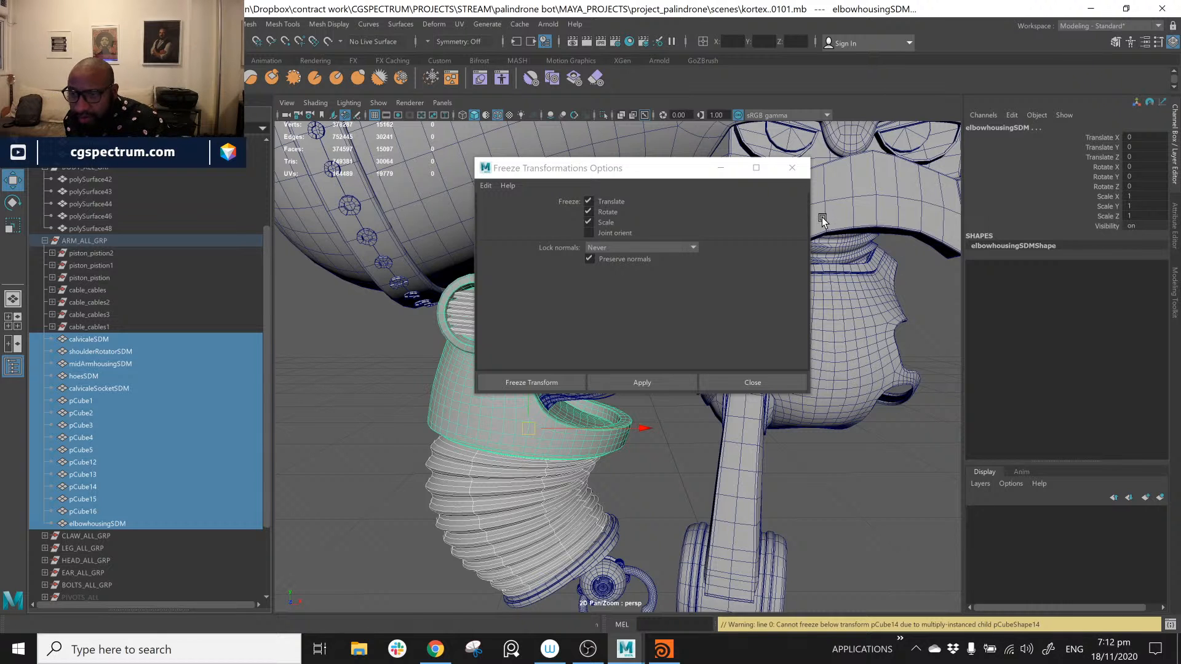
left_click(792, 167)
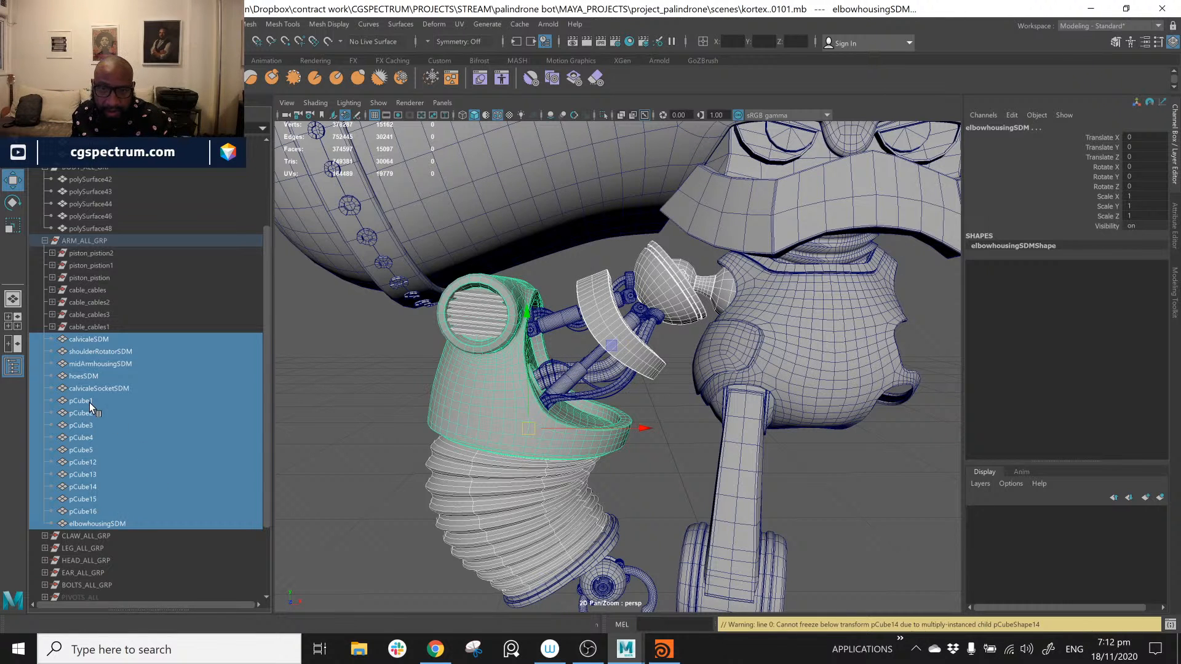
Step: Compare the transform values and shape nodes of pCube1 to pCube4, the slats inside the arm housing's round opening
left_click(90, 403)
left_click(90, 414)
left_click(90, 425)
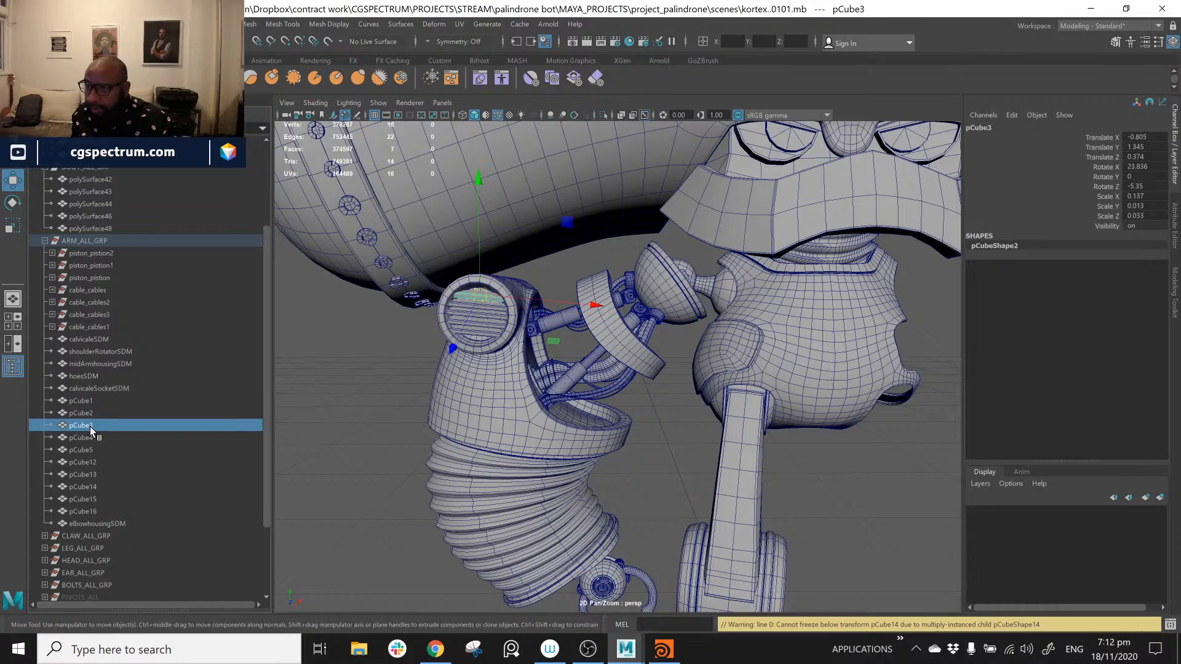
left_click(90, 400)
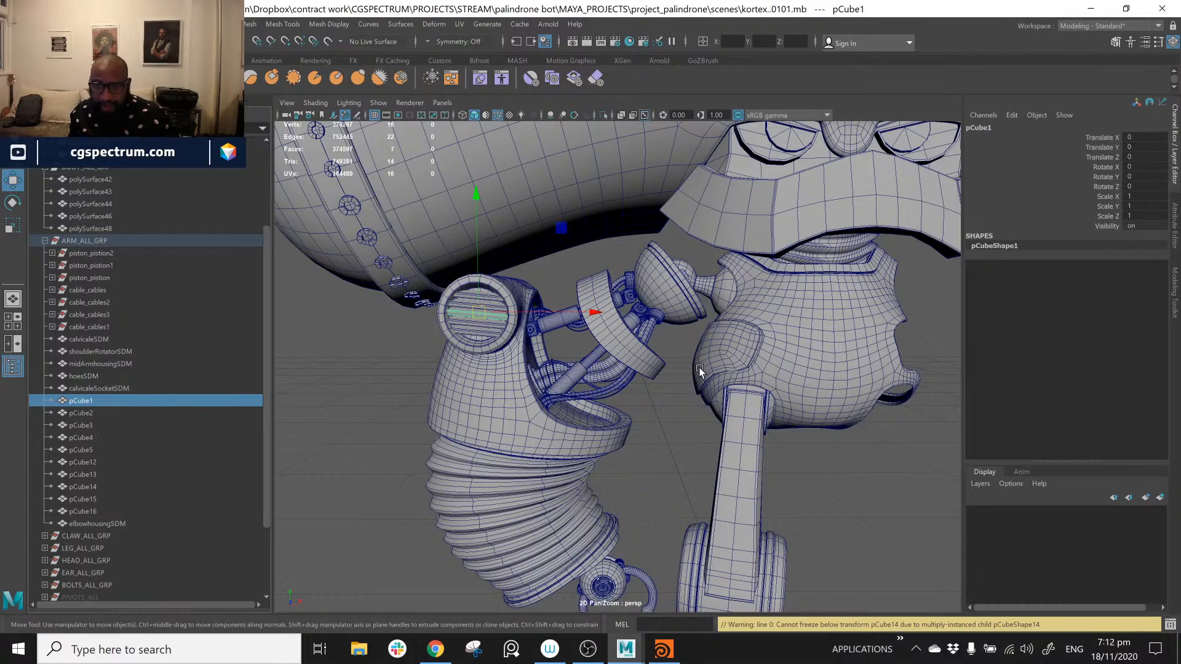
left_click_drag(699, 369, 781, 351, "alt")
right_click_drag(782, 350, 765, 474, "alt")
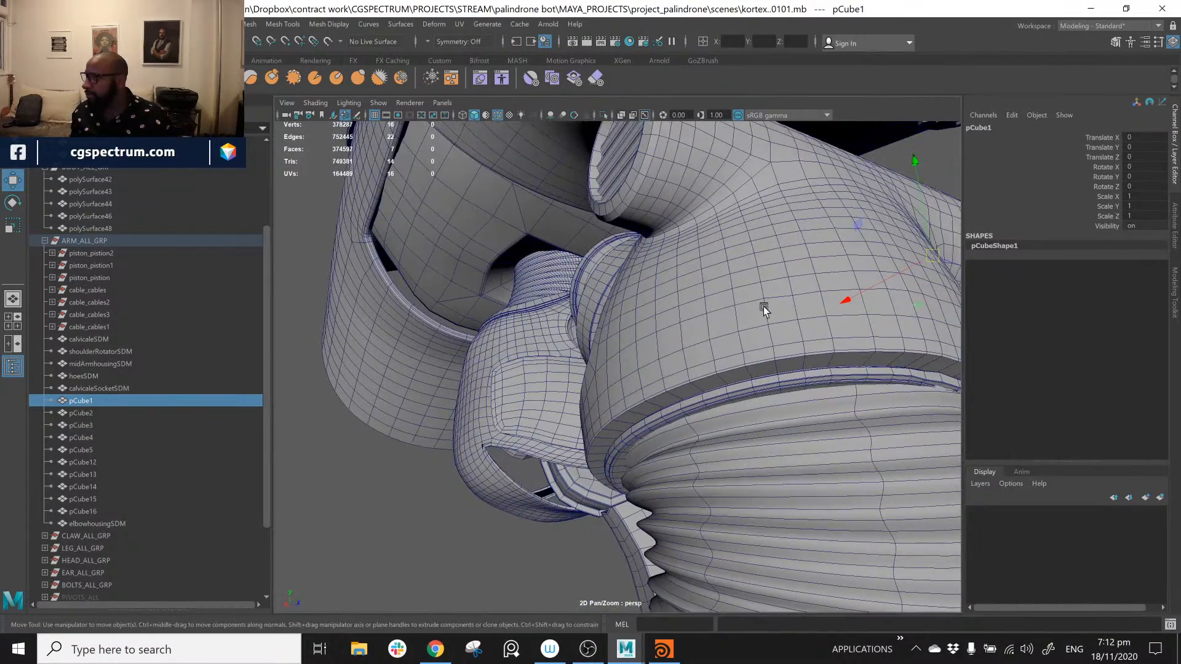
left_click_drag(764, 310, 659, 338, "alt")
middle_click_drag(659, 338, 713, 396, "alt")
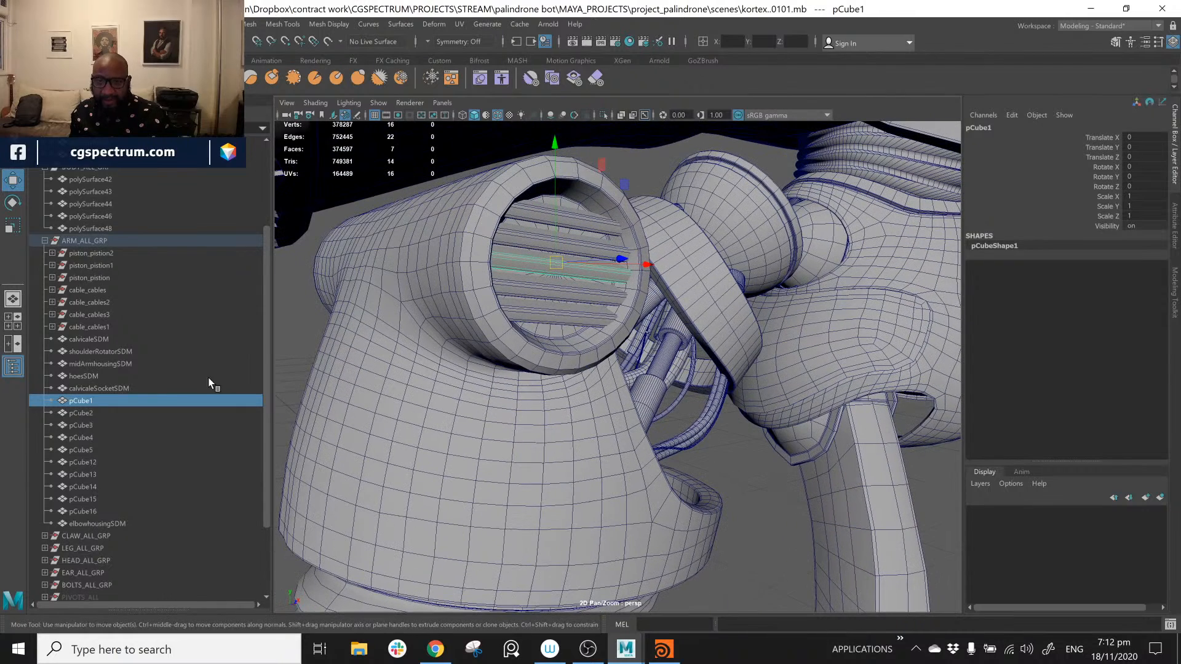
key("Down")
key("Down")
key("Down")
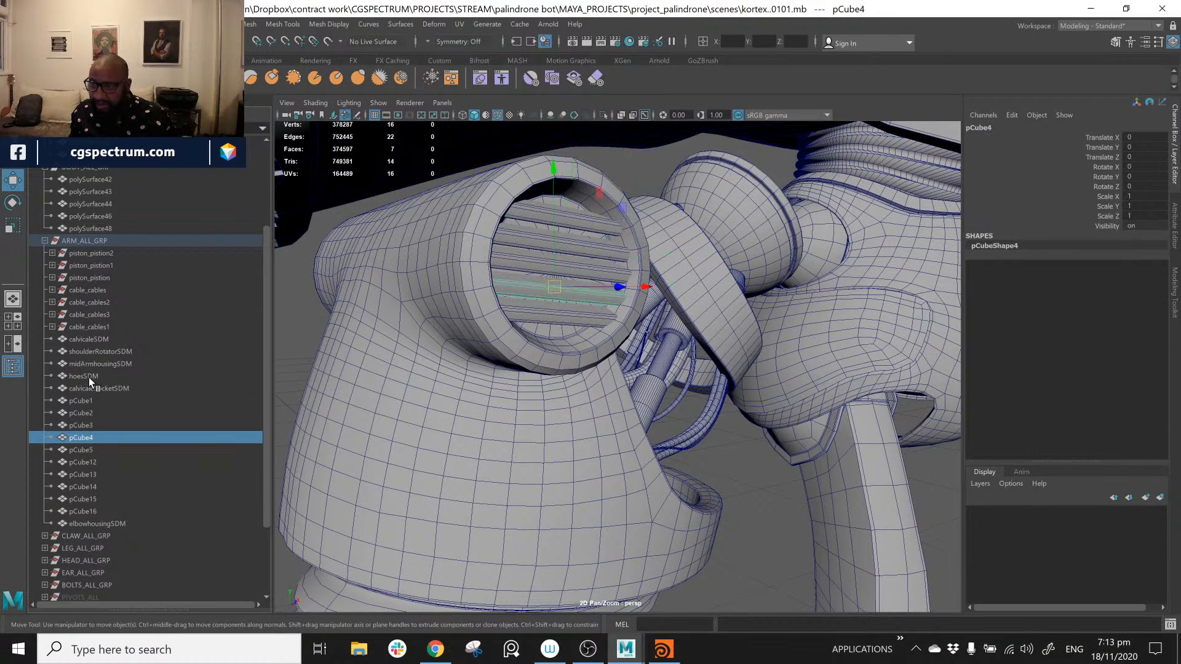
left_click(90, 403)
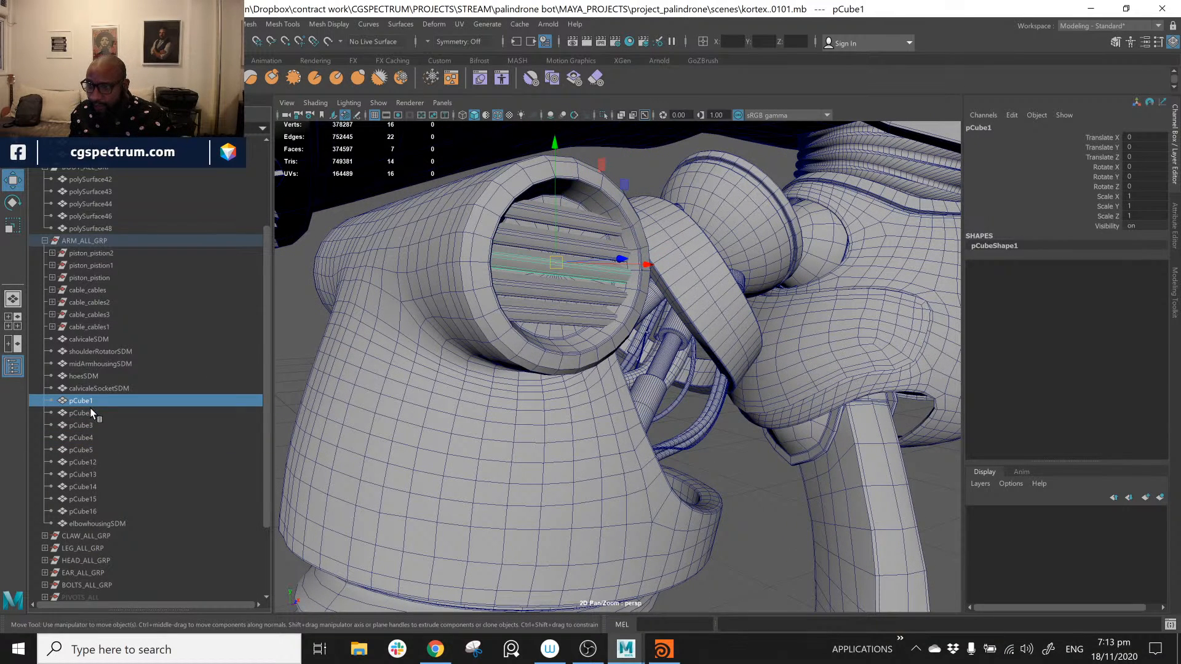
left_click(91, 412)
left_click(91, 426)
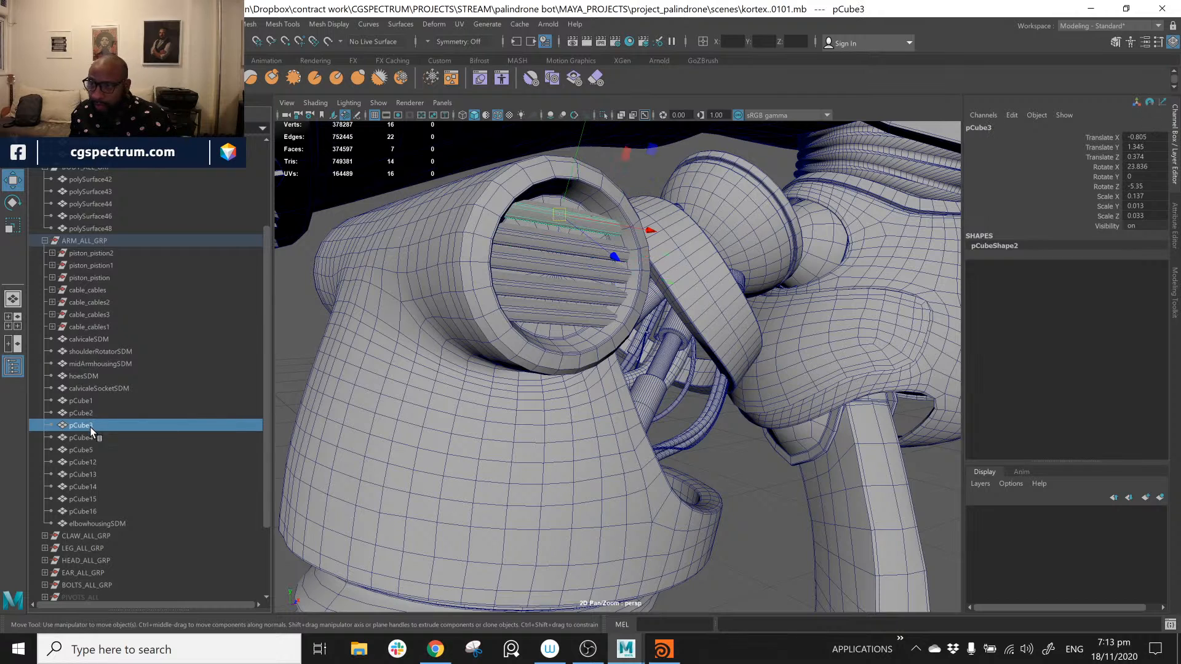
left_click(90, 416, "shift")
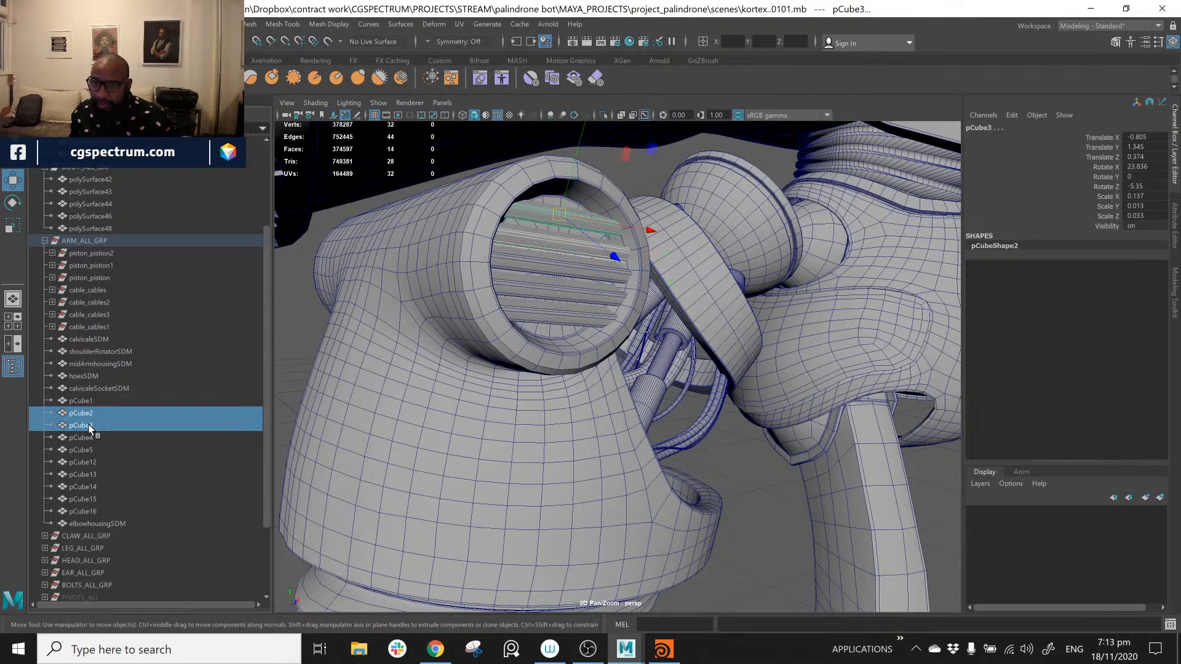
left_click(87, 415)
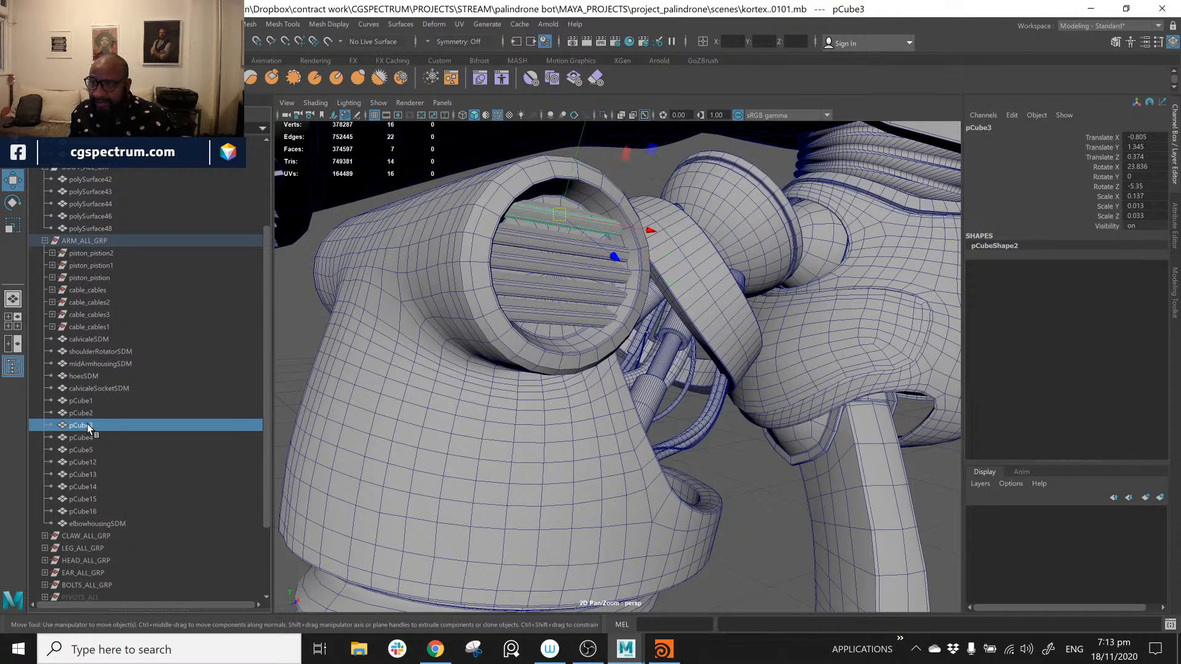
Step: Alternate between pCube2, pCube3 and pCube4 to examine how their transform values and shape nodes differ
left_click(89, 424)
left_click(88, 416)
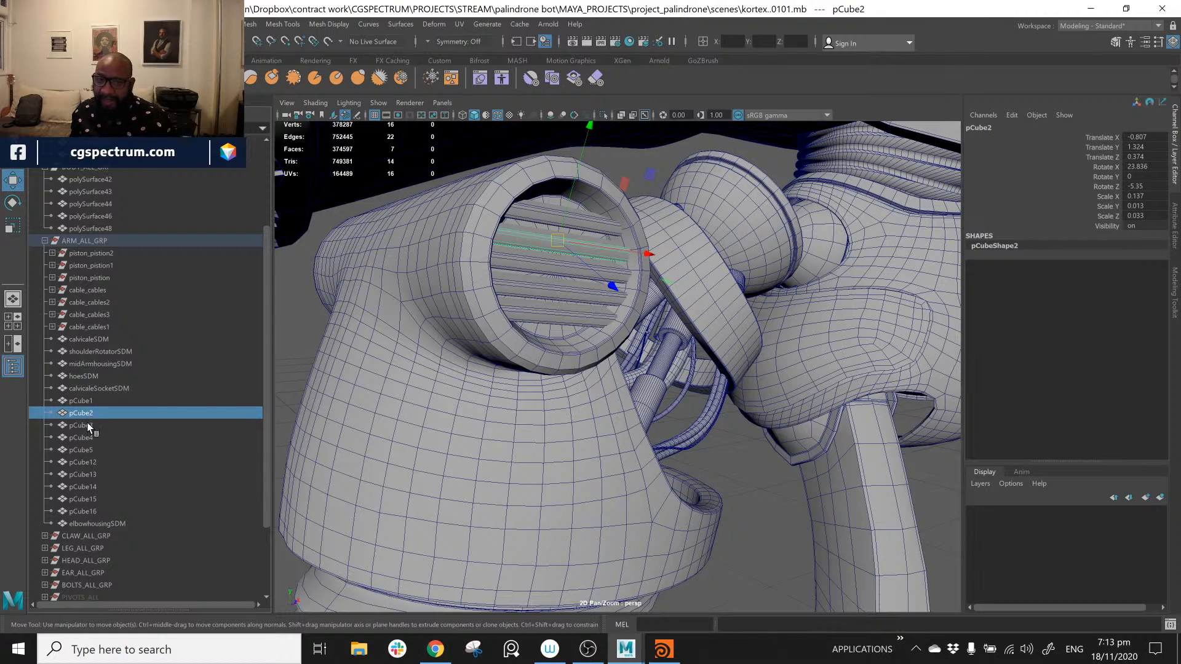
left_click(89, 424)
left_click(86, 414)
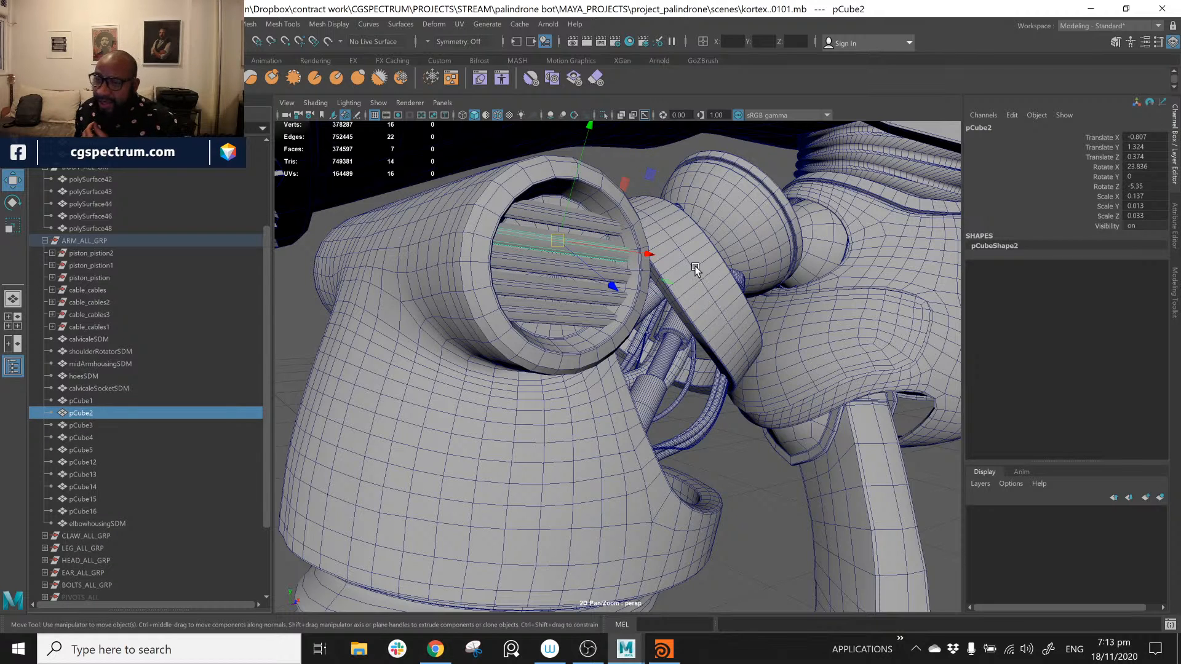
left_click(88, 424)
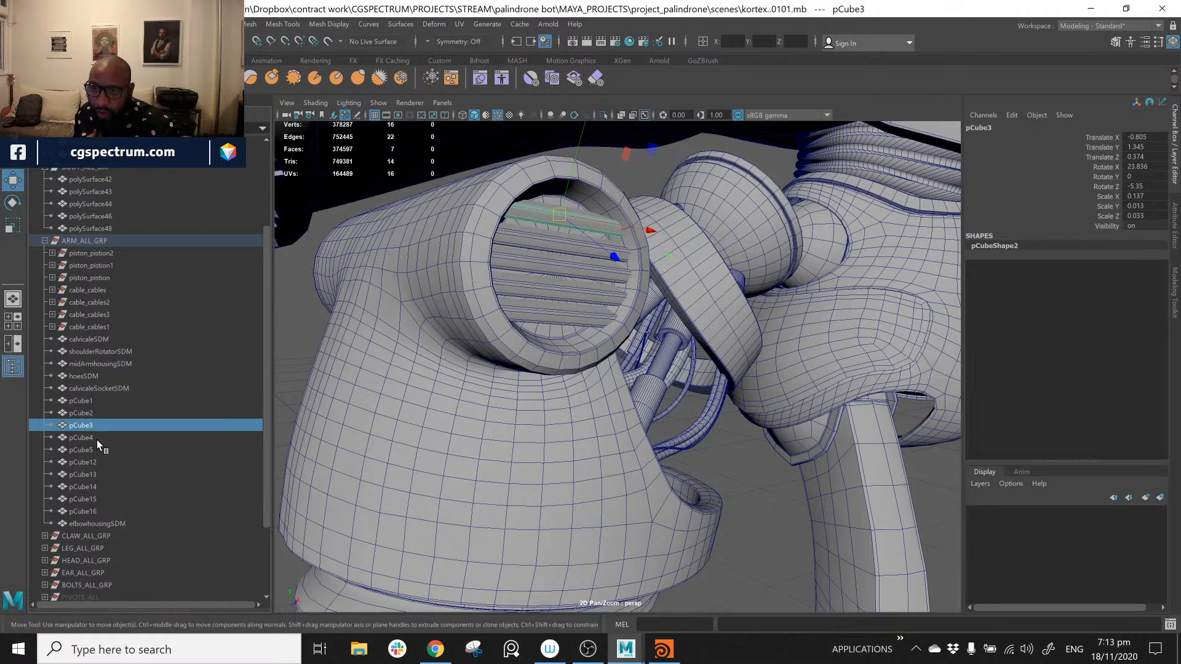
left_click(90, 435)
left_click(89, 428)
left_click(91, 435)
left_click(91, 427)
left_click(91, 436)
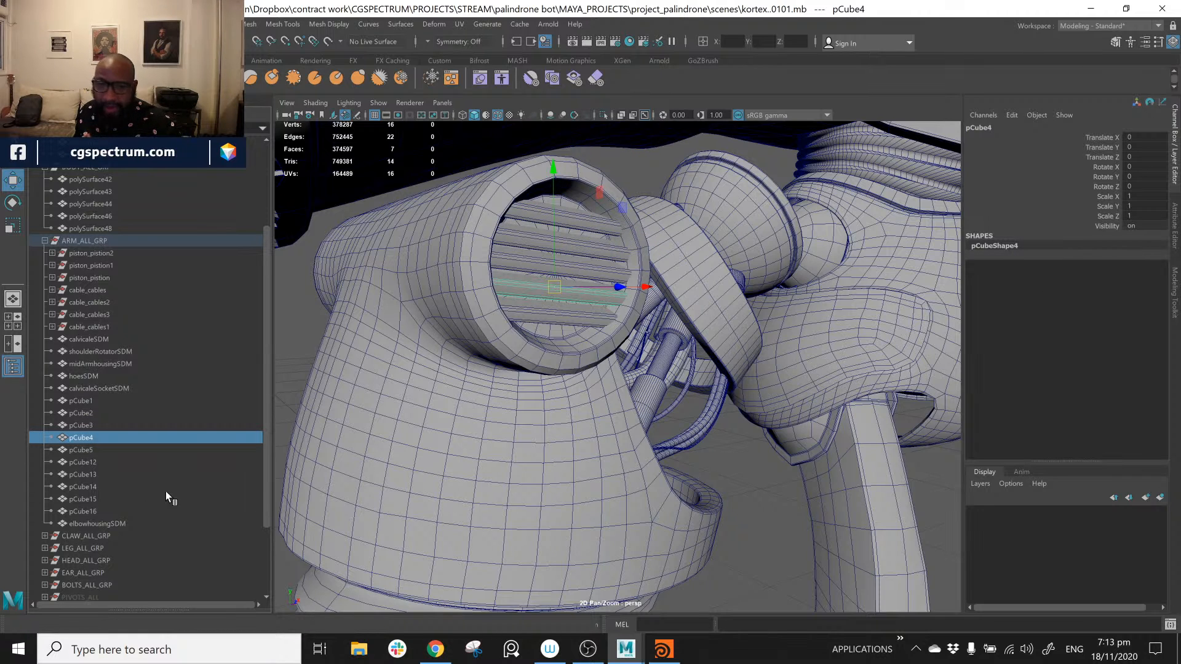
Step: Check the transform values of pCube1 and pCube15, and recheck pCube2 to pCube4 against them
left_click(86, 402)
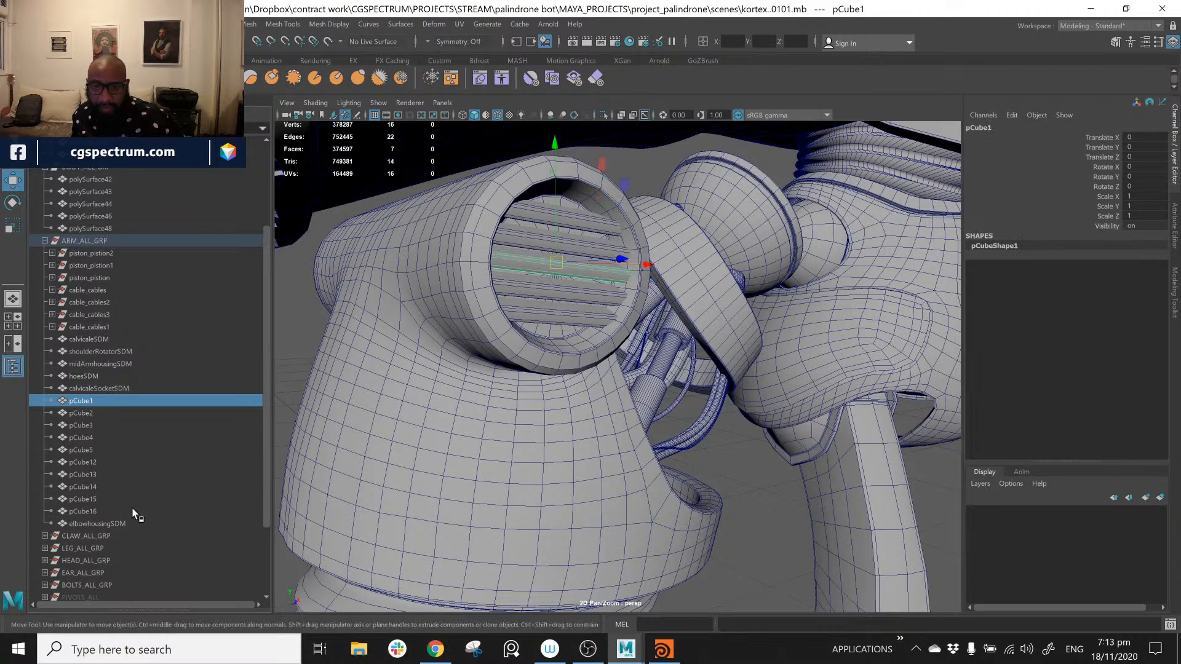
left_click(85, 501)
left_click_drag(715, 248, 523, 274, "alt")
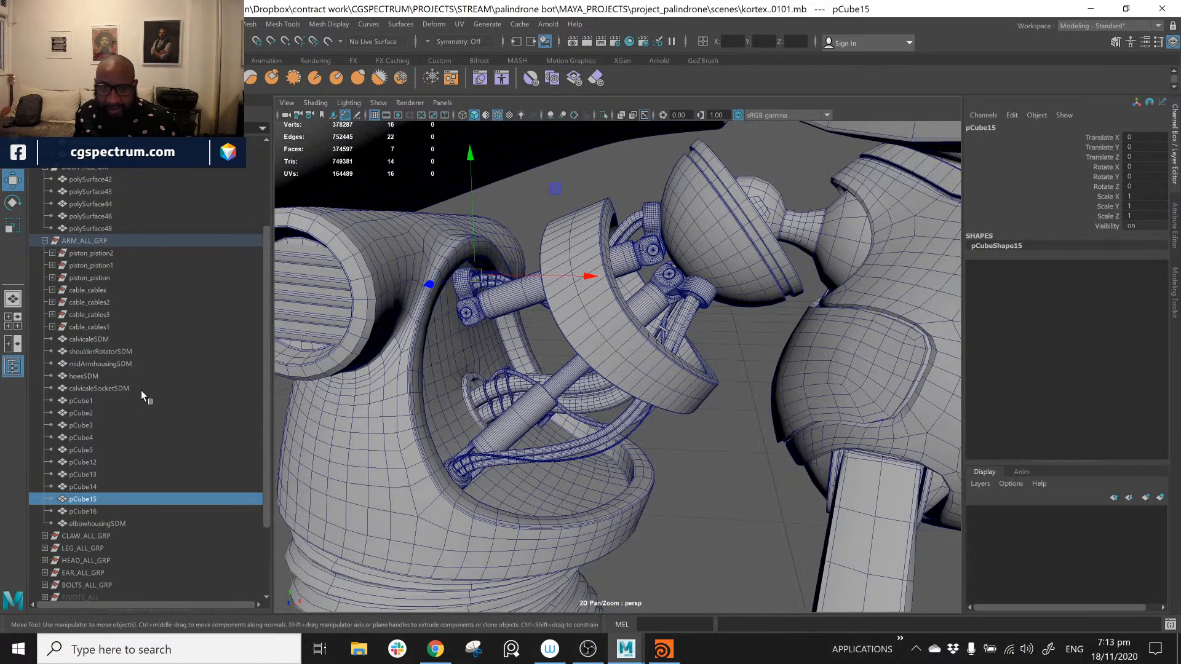
left_click(80, 402)
left_click(82, 414)
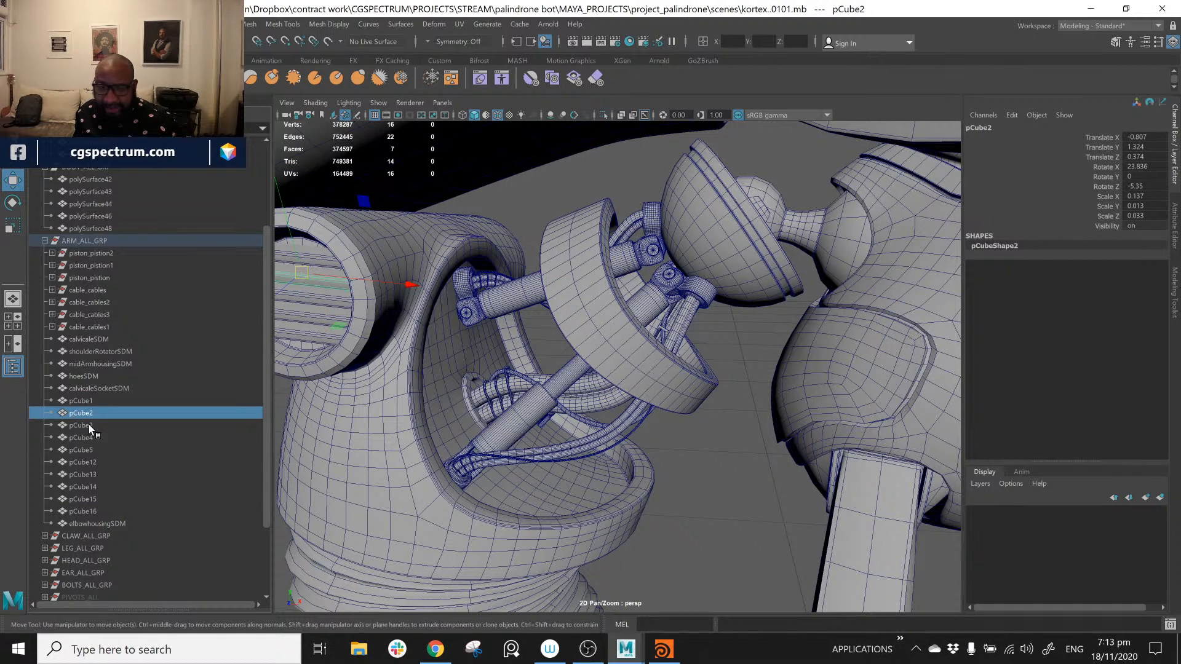
left_click(83, 425)
left_click(83, 439)
left_click(83, 426)
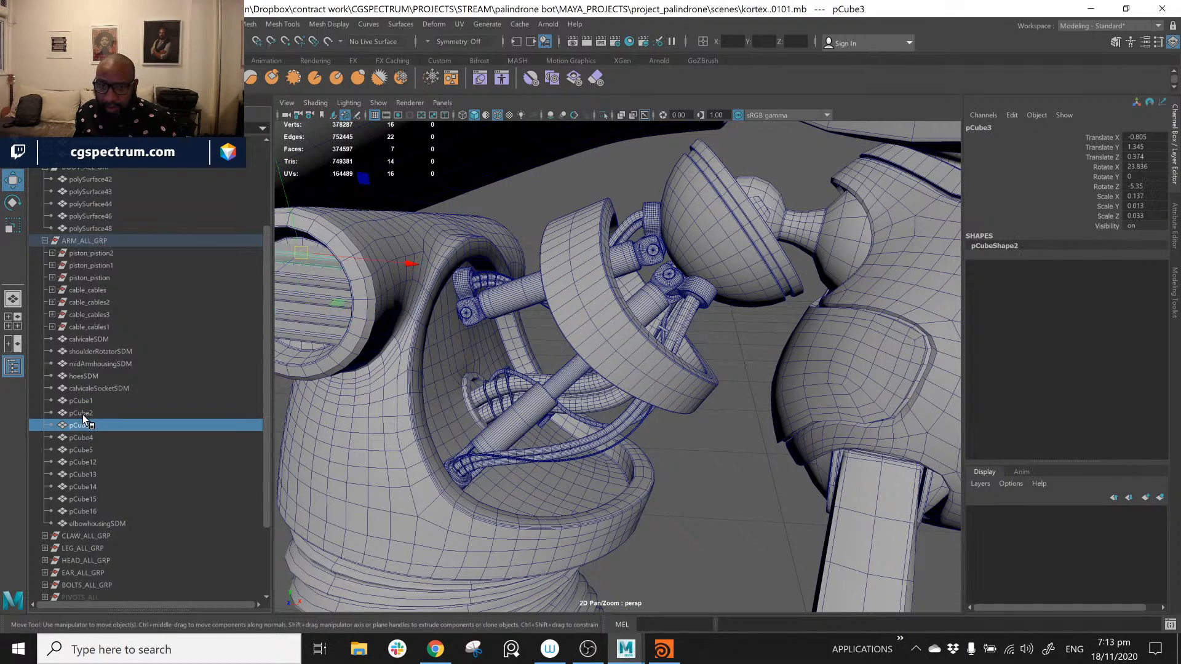
left_click(82, 414)
left_click(82, 403)
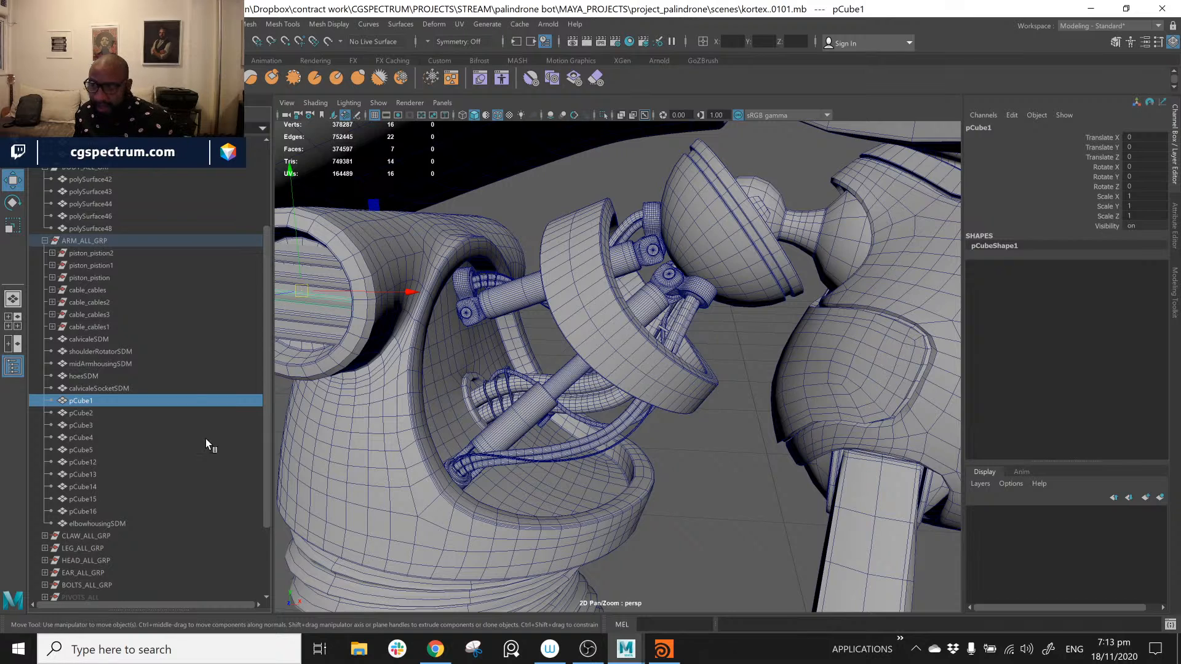
Step: Try to freeze the transformations of pCube2 and pCube3 individually
left_click(92, 413)
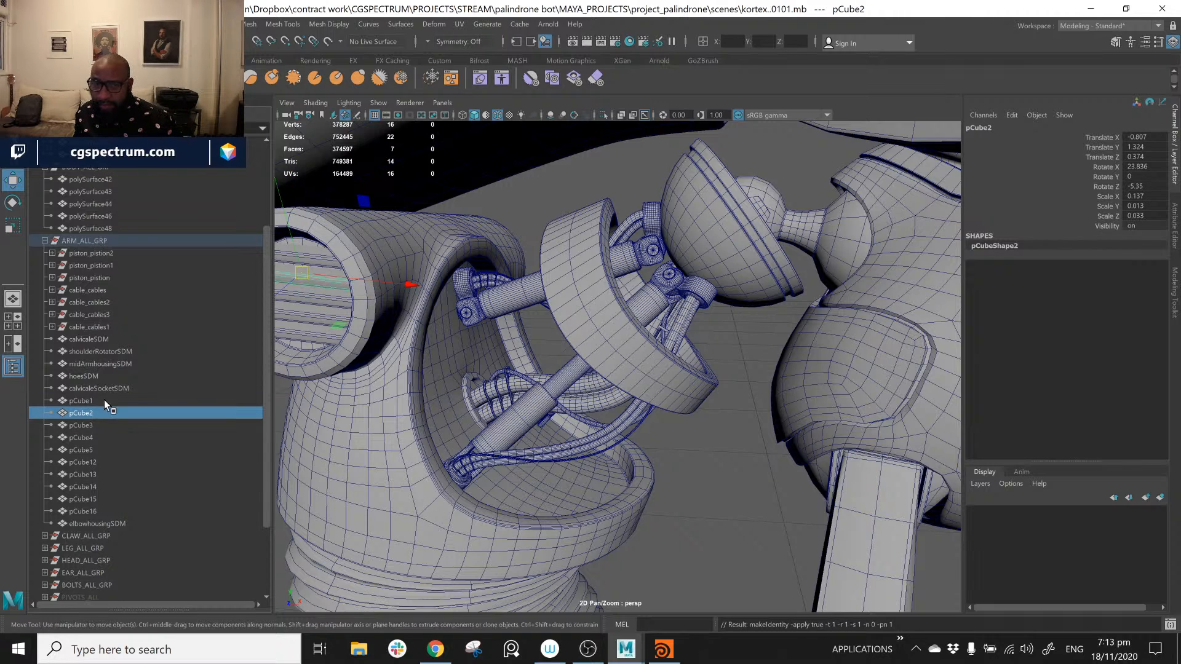
left_click(113, 24)
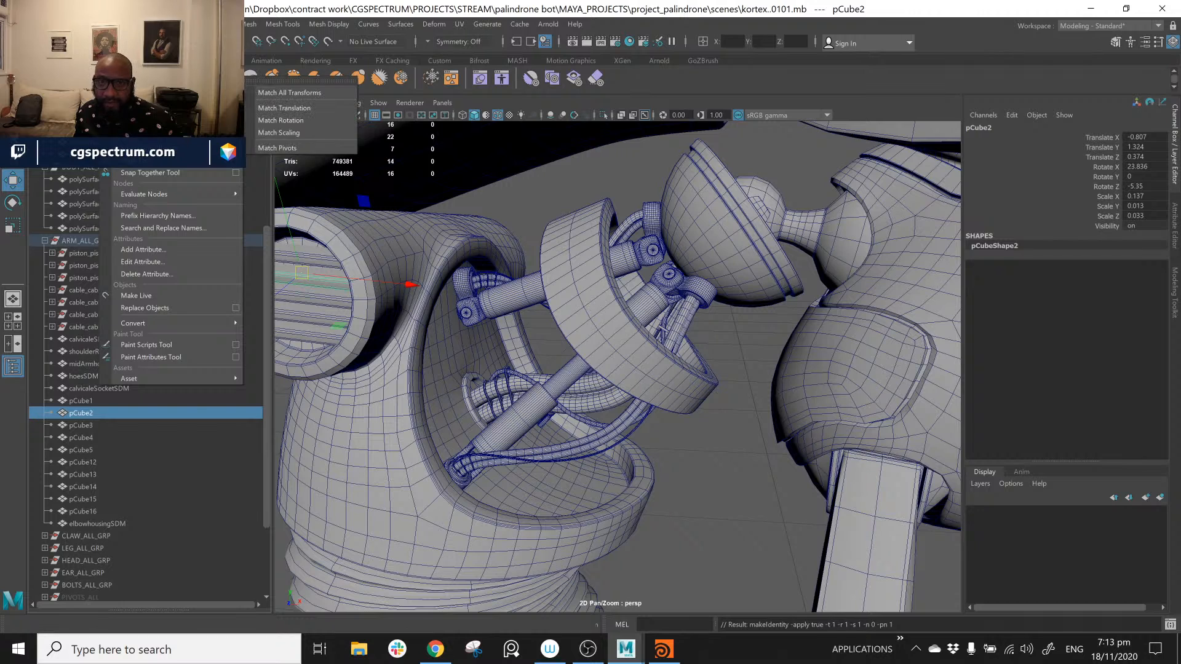
left_click(143, 75)
left_click(87, 425)
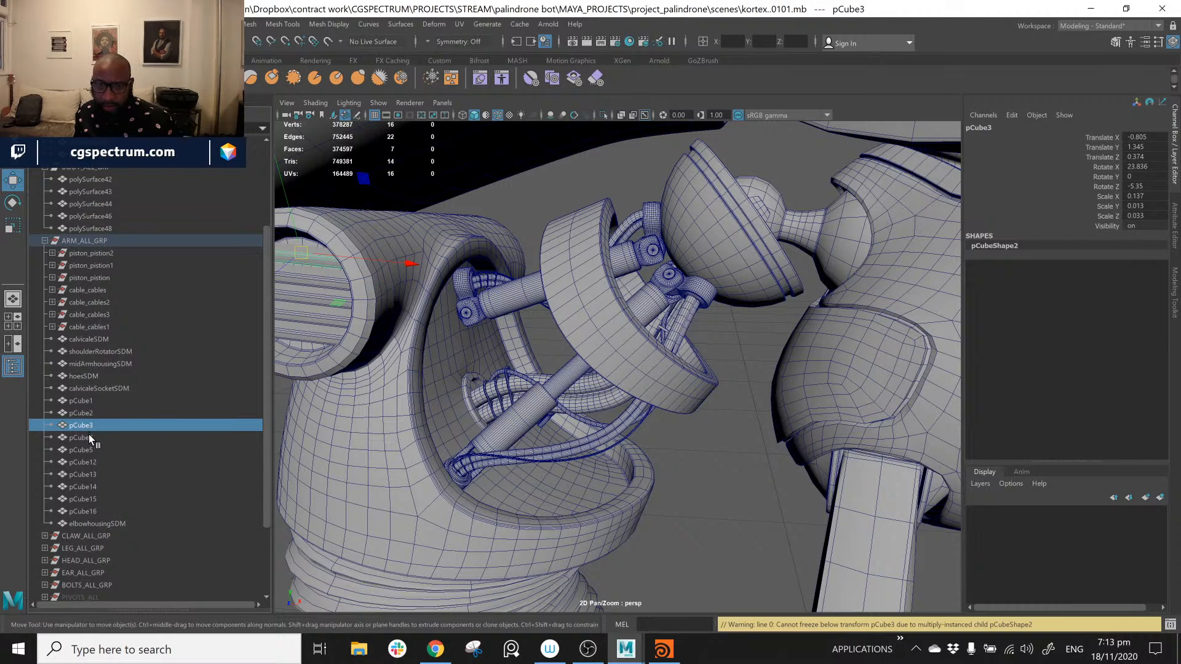
Step: Go through pCube5 and pCube12 to pCube16 one by one, trying Freeze Transformations on them again
left_click(86, 450)
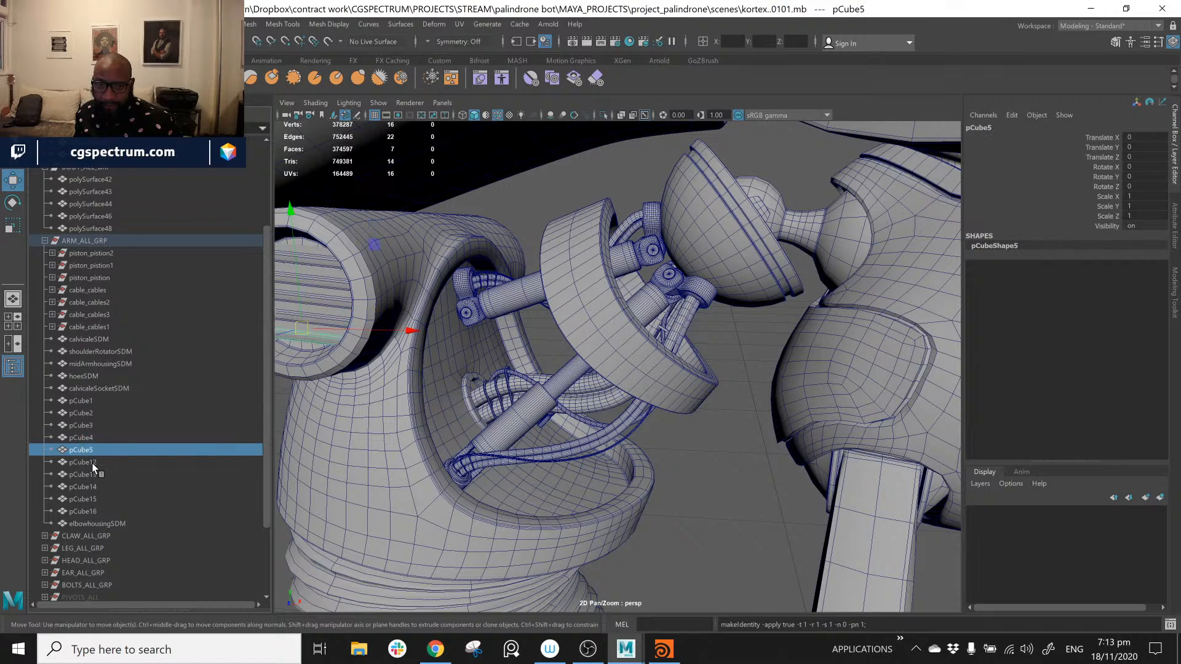
left_click(93, 464)
left_click(94, 474)
left_click(95, 486)
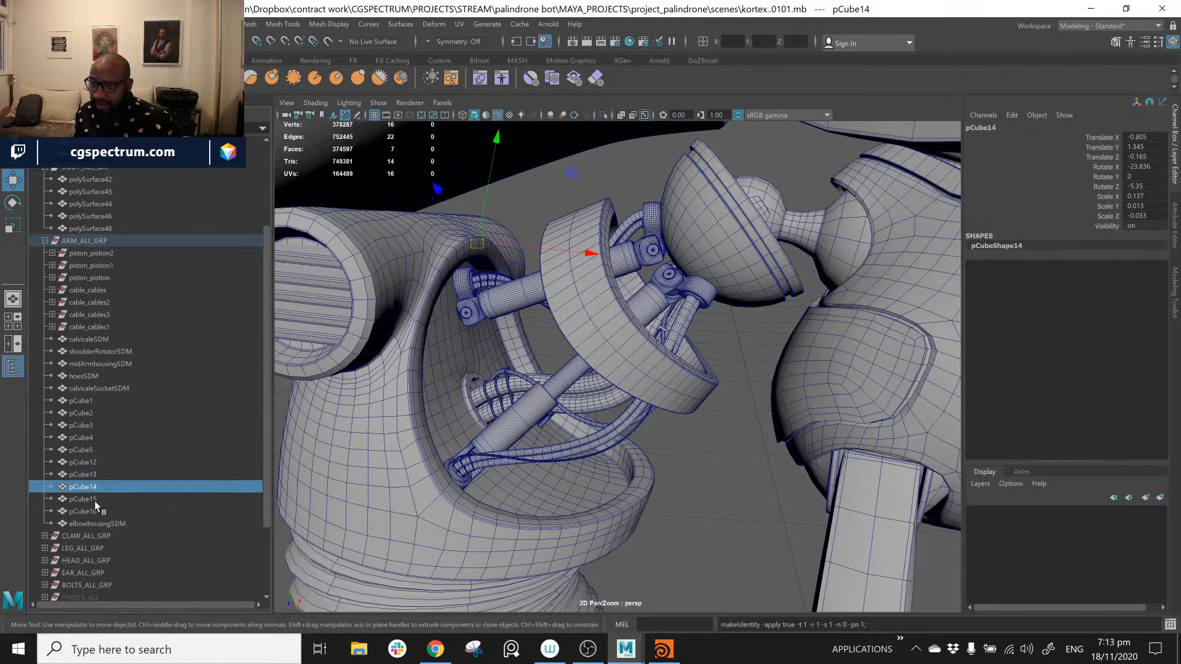
key("g")
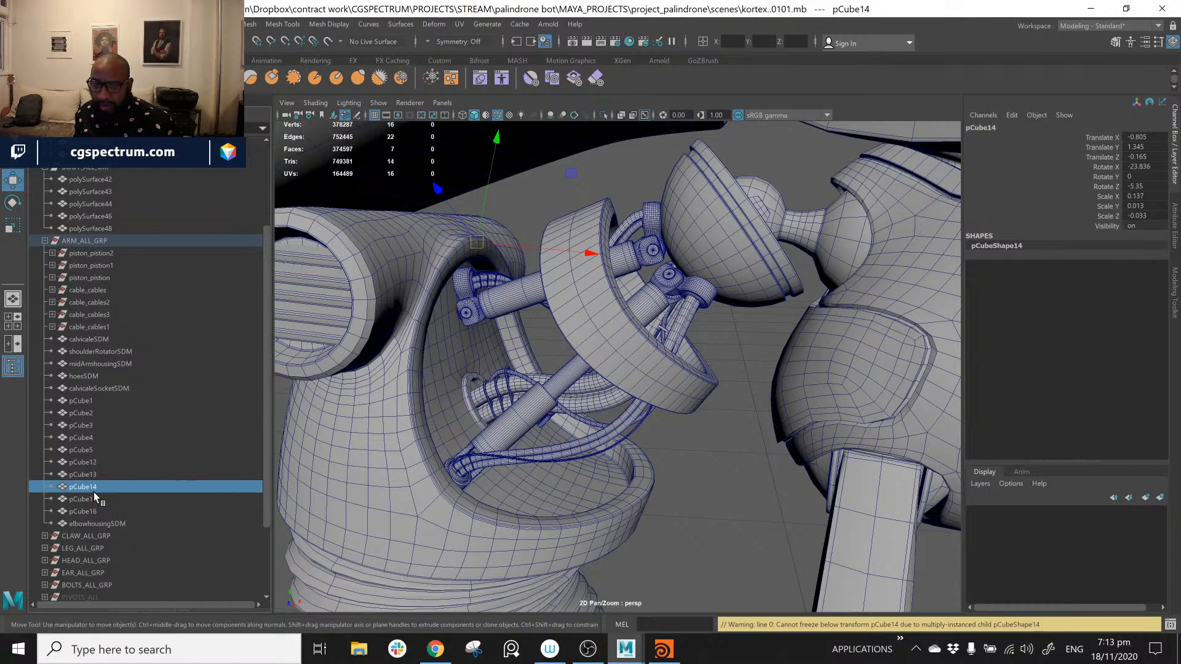
left_click(91, 498)
key("g")
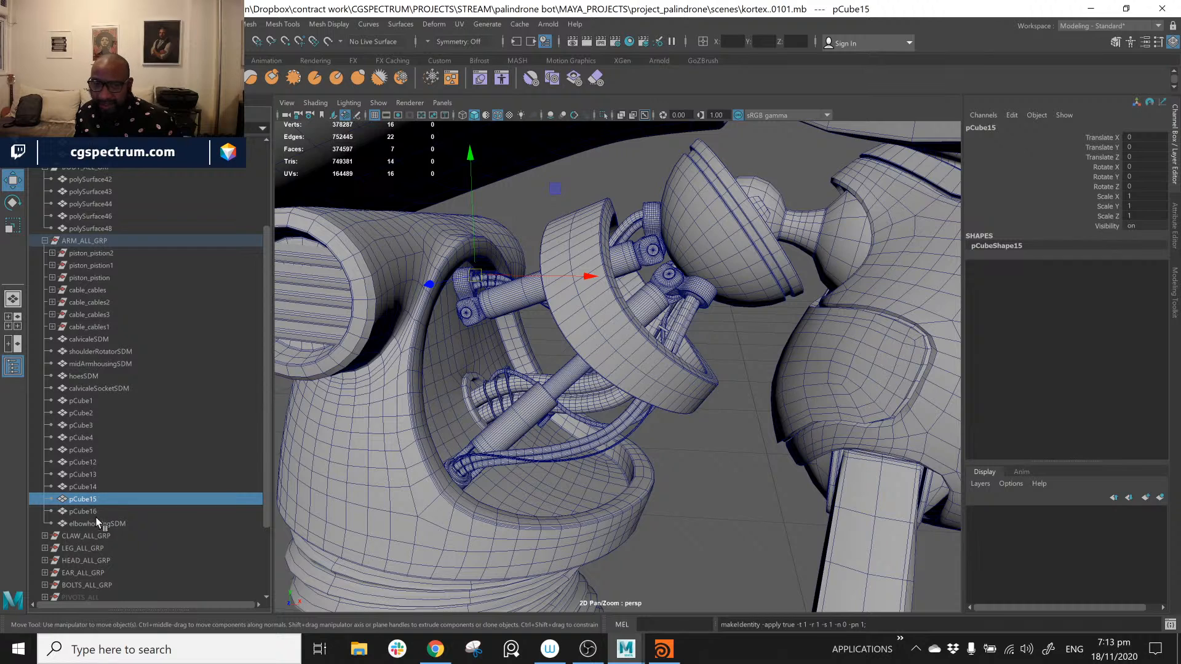
left_click(90, 511)
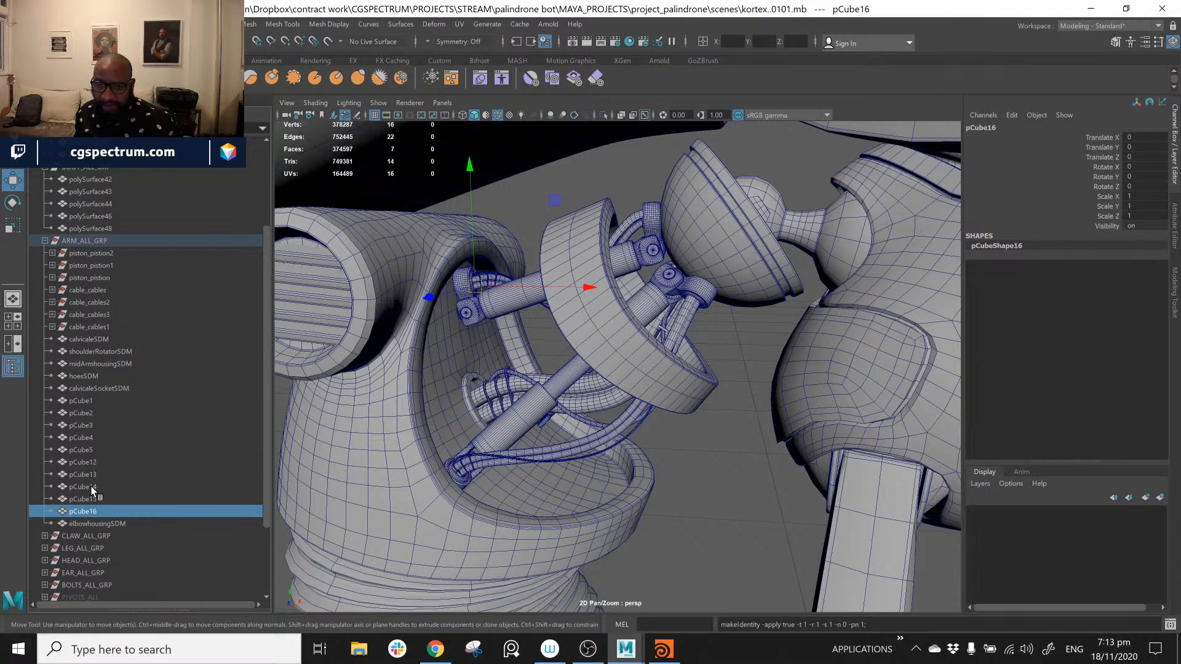
Step: Compare the transform values and shape nodes of pCube13 and pCube14 with those of pCube2 and pCube3
left_click(90, 485)
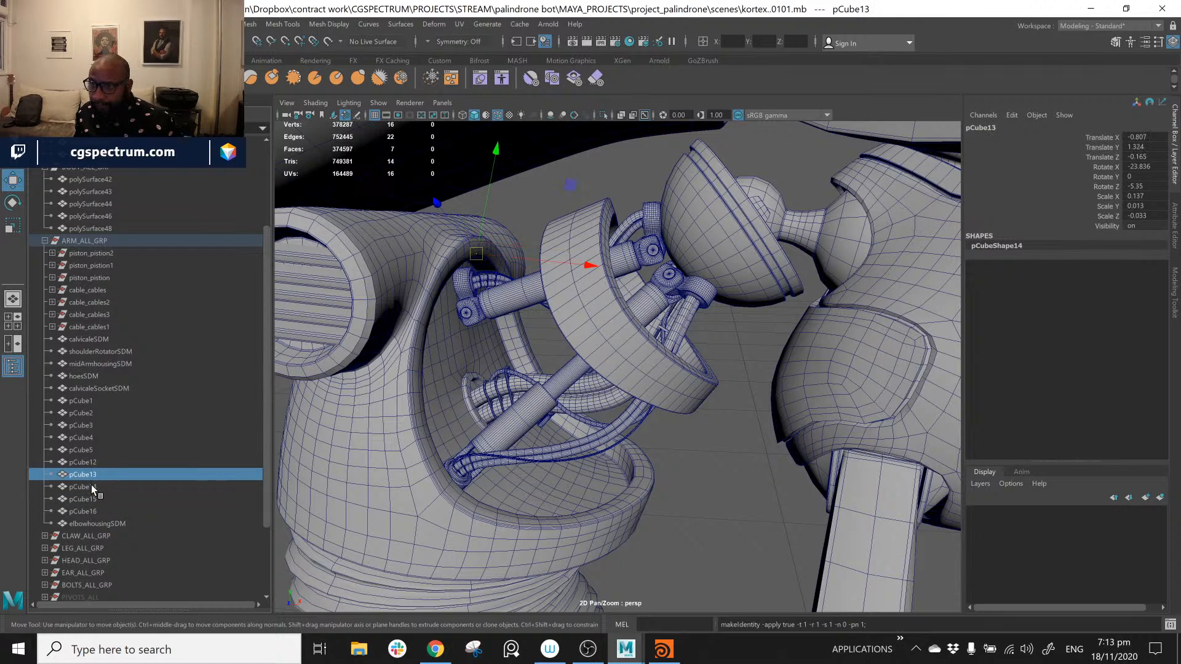
left_click(90, 476)
left_click(90, 482)
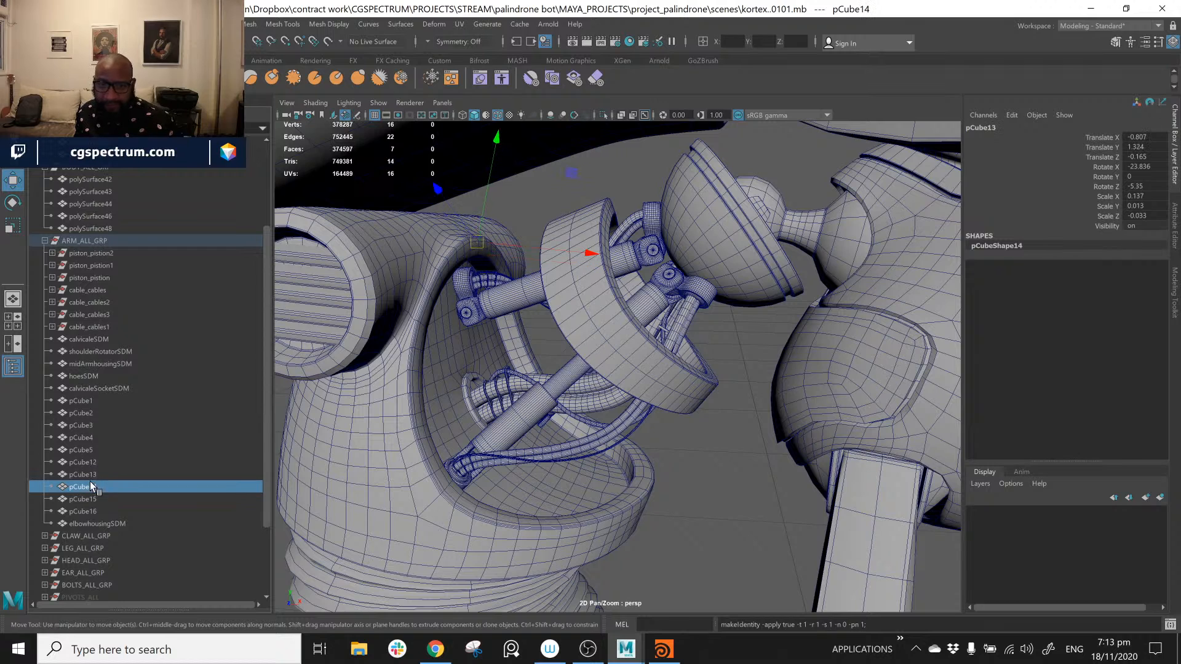
left_click(90, 415)
left_click(90, 423)
left_click(91, 415)
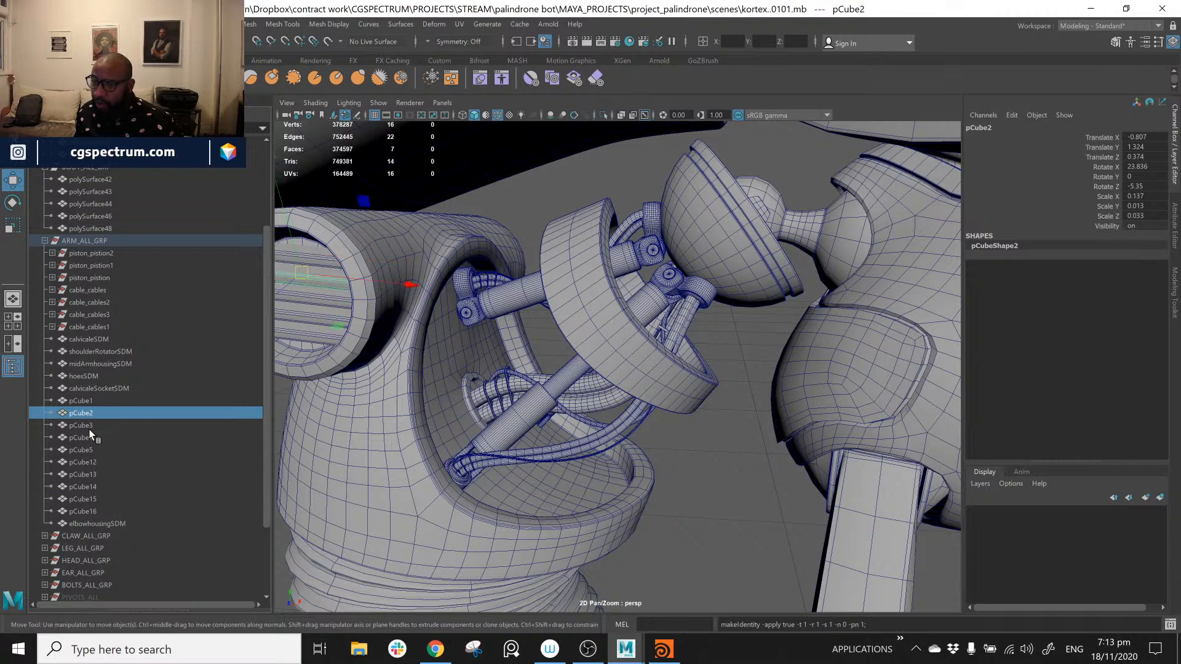
left_click(90, 425)
Step: Convert the instanced slats pCube2 and pCube3 with Instance to Object, keeping the Convert commands open in a floating window
left_click(90, 412)
left_click(91, 426, "shift")
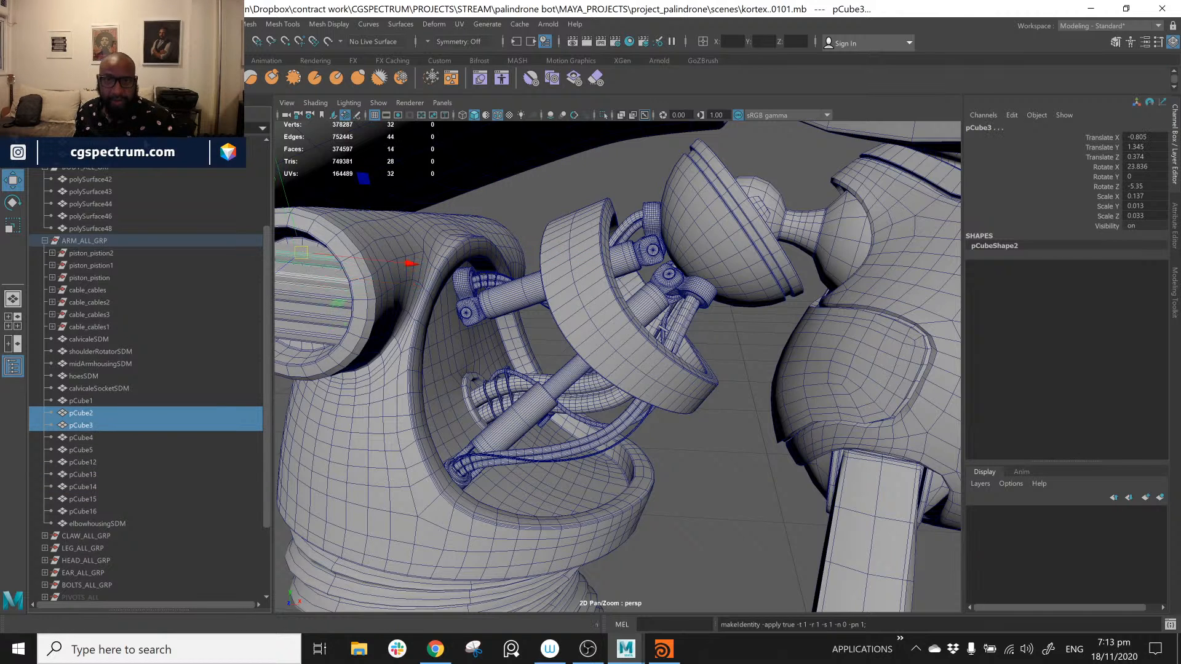
left_click(111, 24)
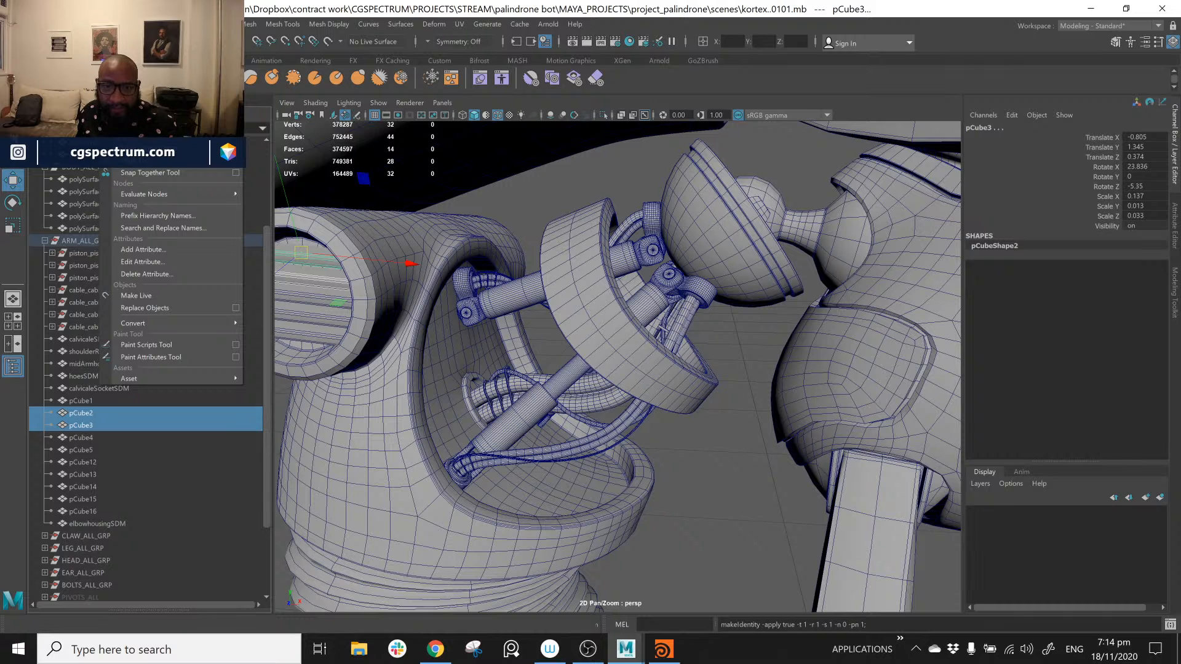
mouse_move(227, 323)
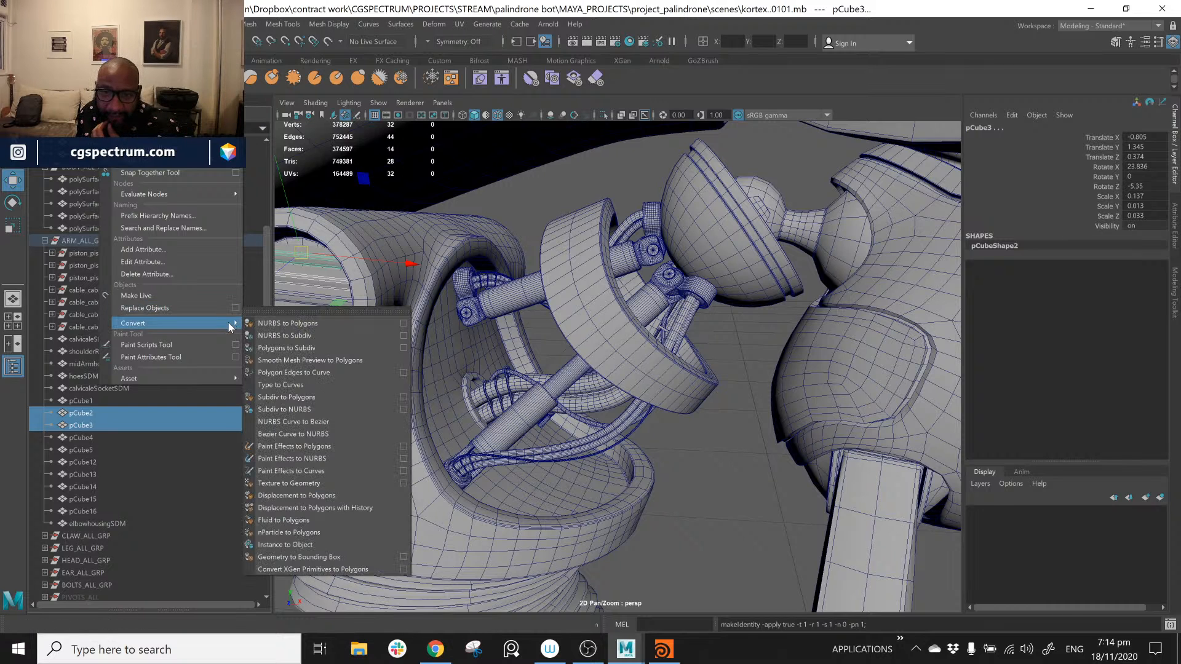
left_click(304, 311)
left_click_drag(360, 302, 470, 166)
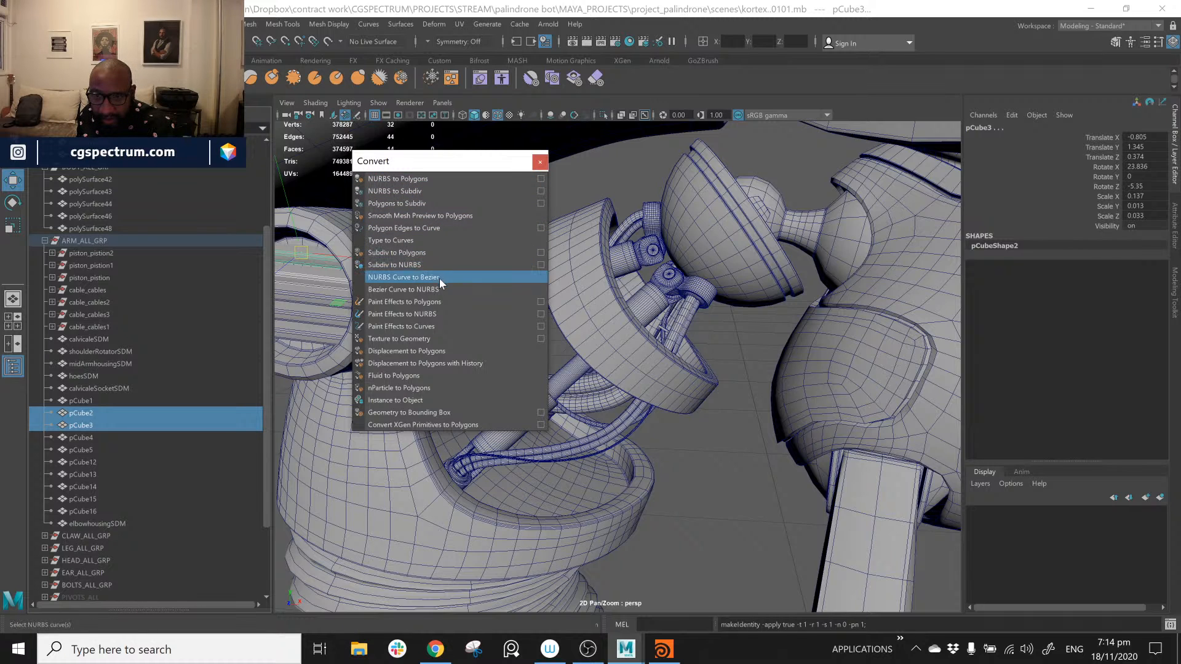
left_click(422, 401)
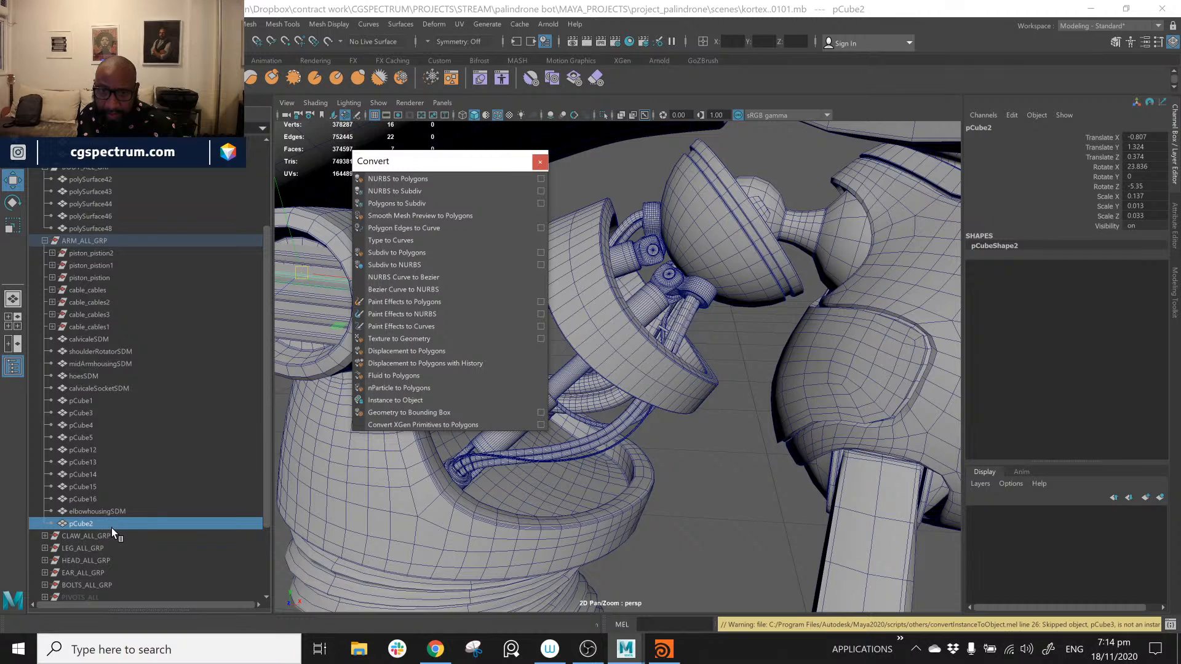
Step: Check pCube3, pCube4 and the converted pCube2 for their shape nodes, and close the Convert window
left_click(91, 399)
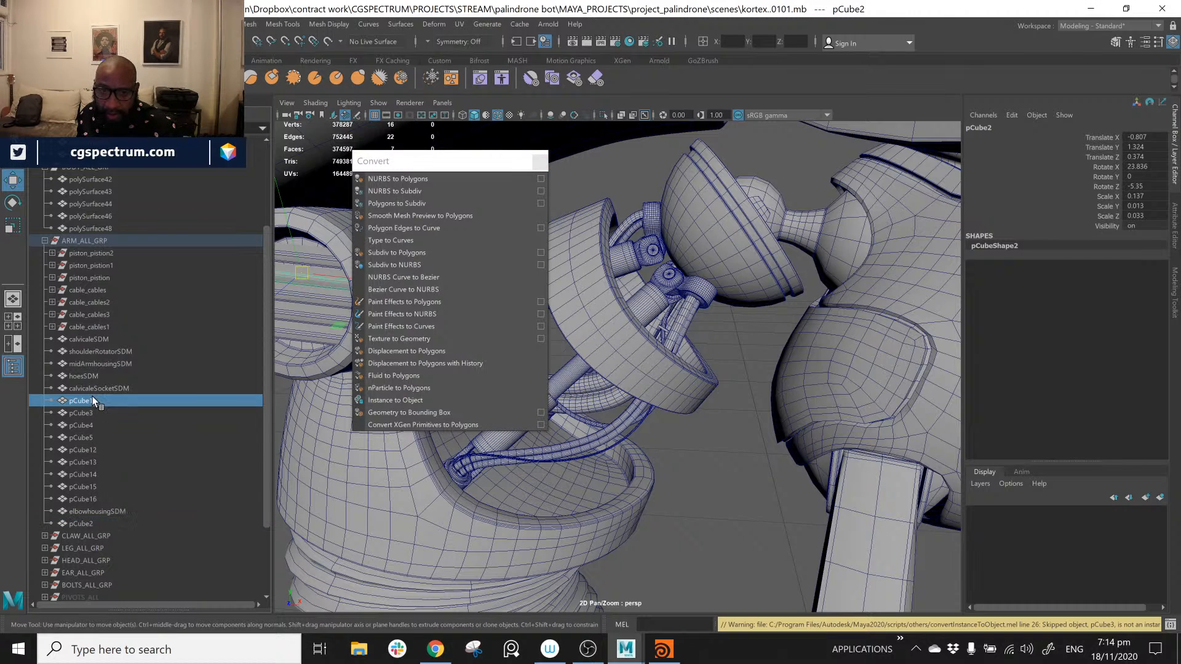
left_click(87, 412)
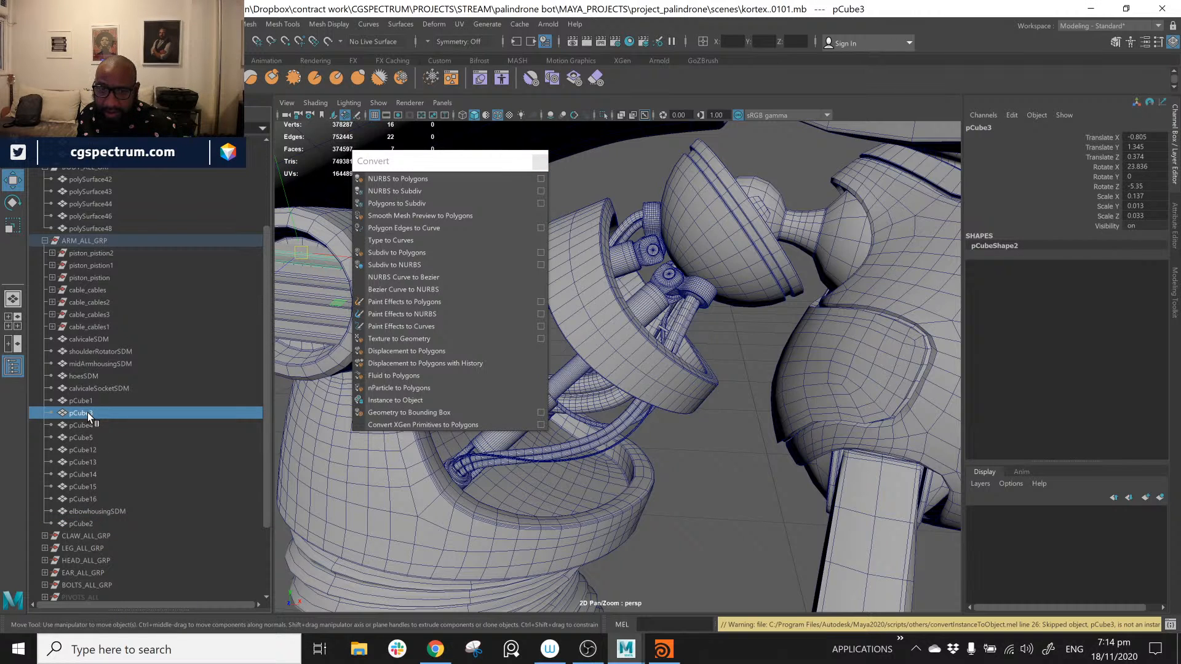
left_click(87, 424)
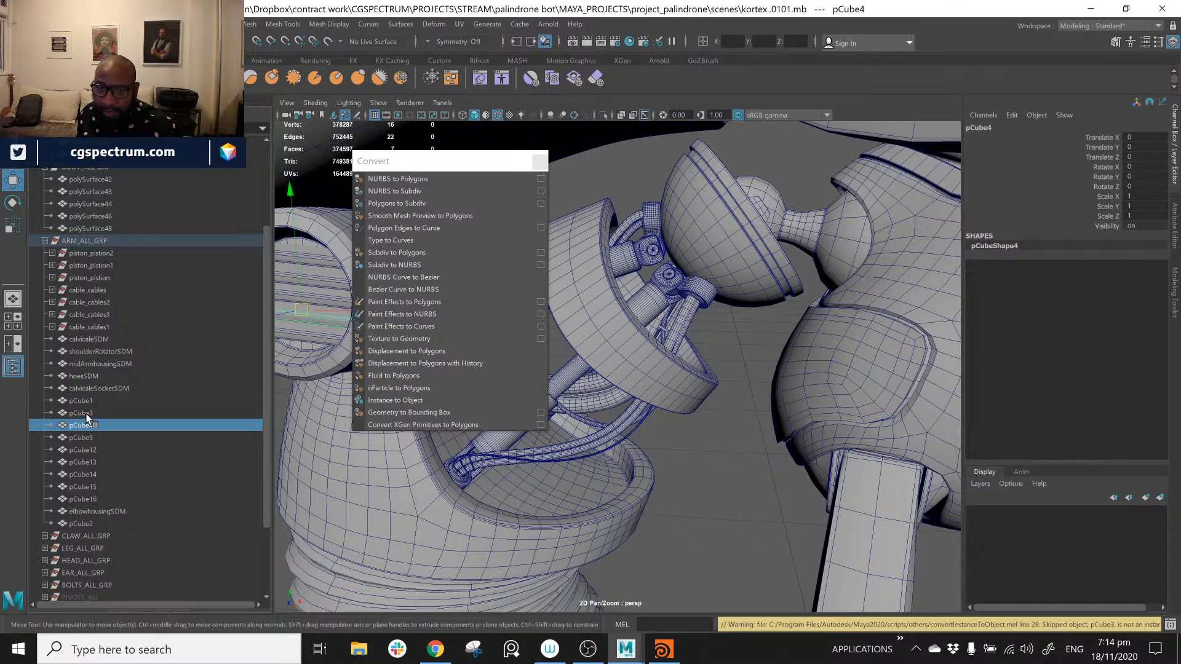
left_click(86, 415)
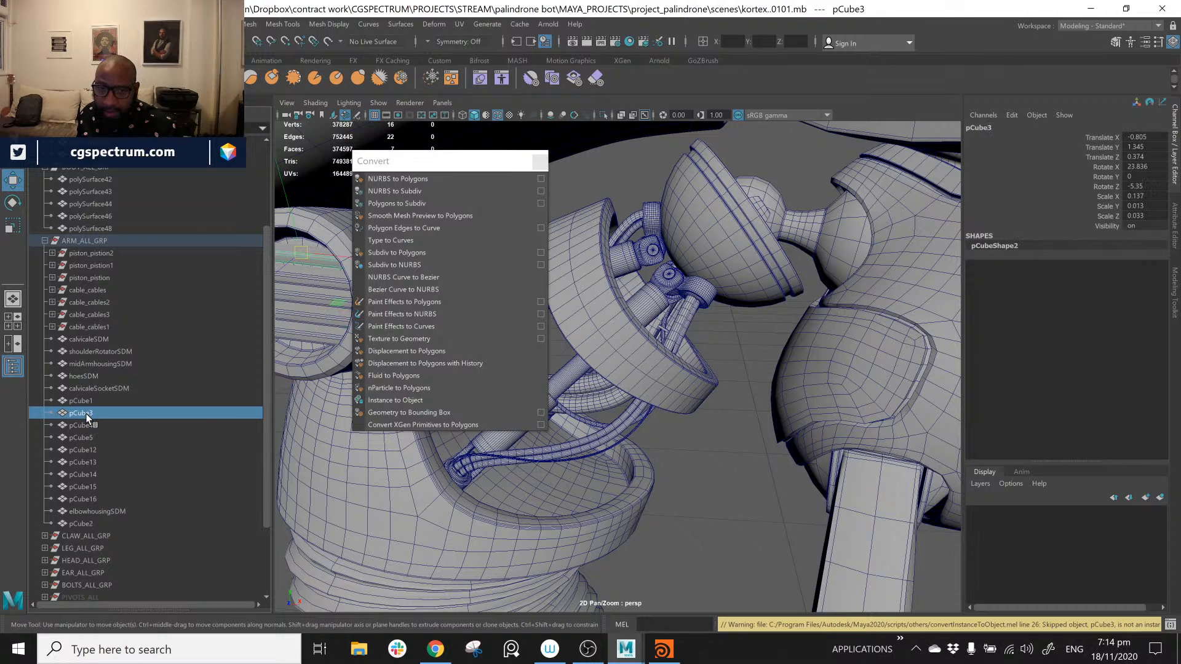
left_click(83, 524)
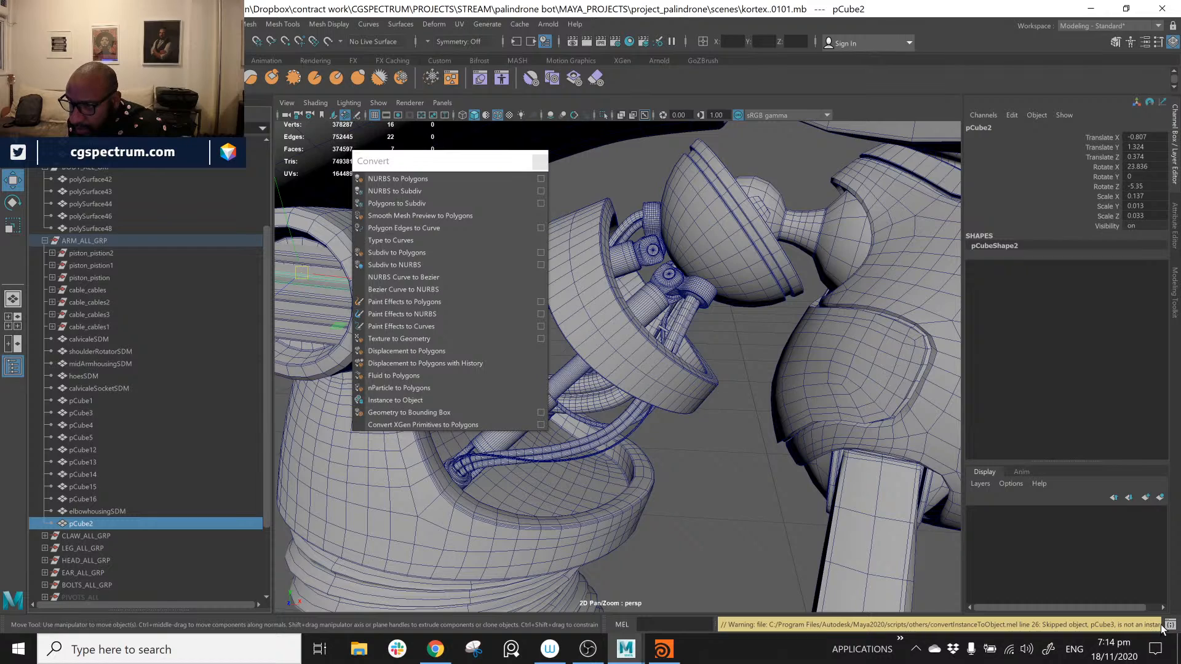
left_click(539, 161)
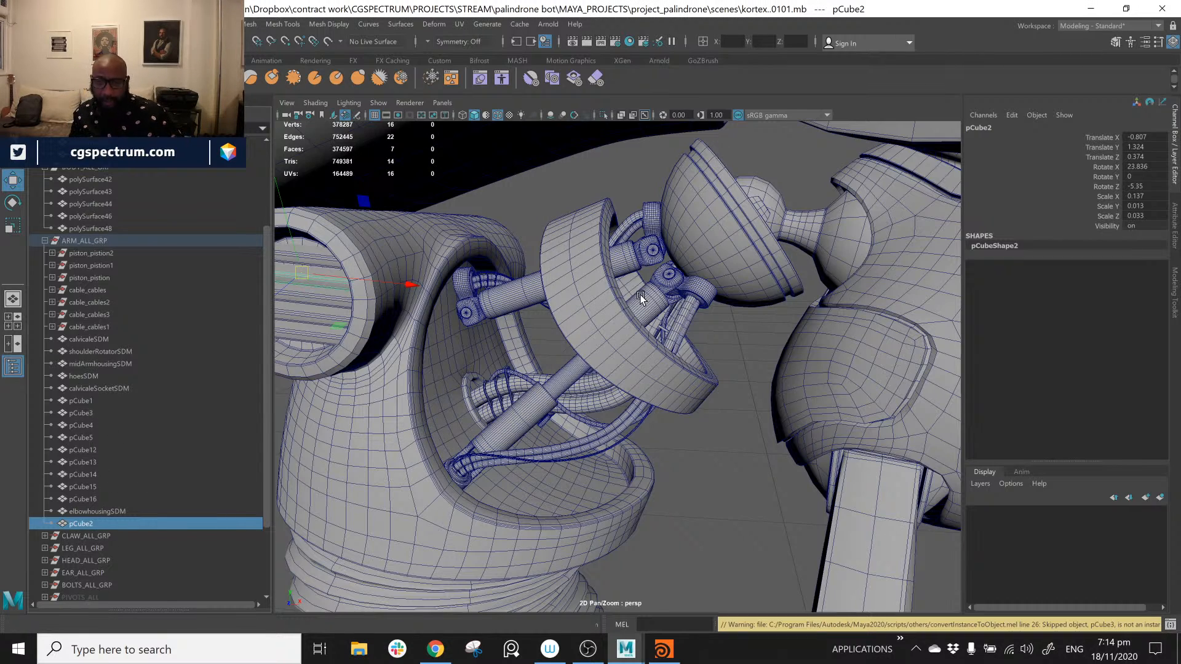
Step: Examine the upper slats pCube2 and pCube3 in the arm housing's round opening from the front
left_click_drag(641, 294, 616, 310, "alt")
scroll(443, 286, "up", 3)
left_click_drag(442, 285, 506, 246, "alt")
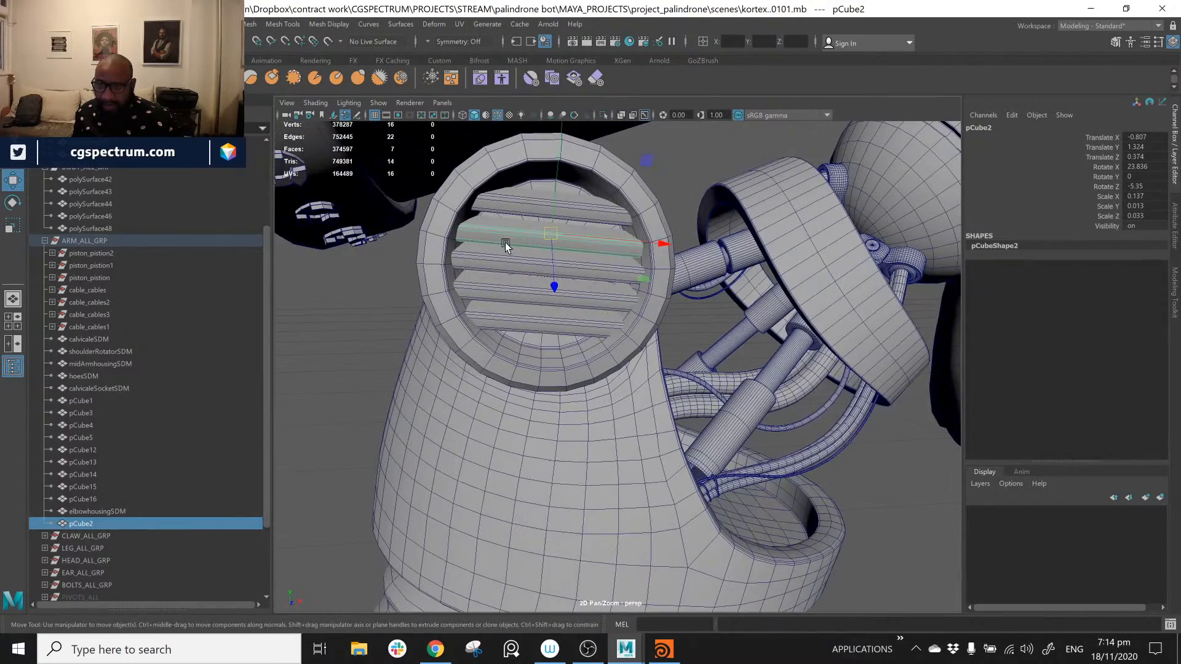
left_click(594, 225)
left_click(591, 237)
left_click(588, 213)
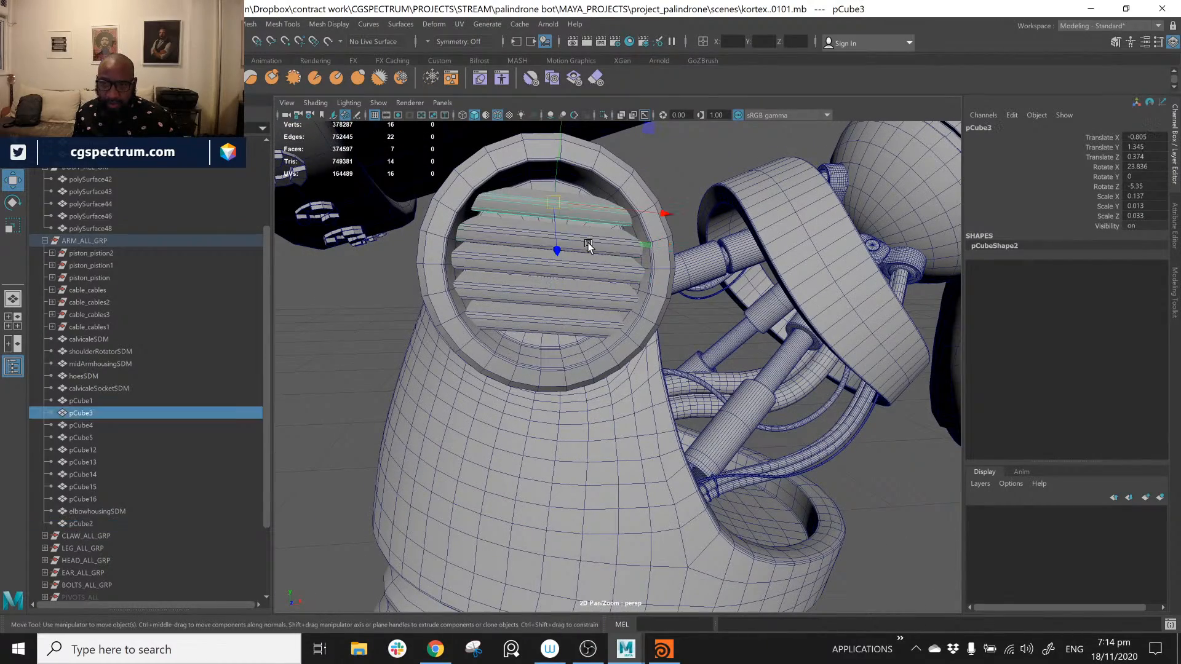
left_click(589, 243)
left_click(587, 230)
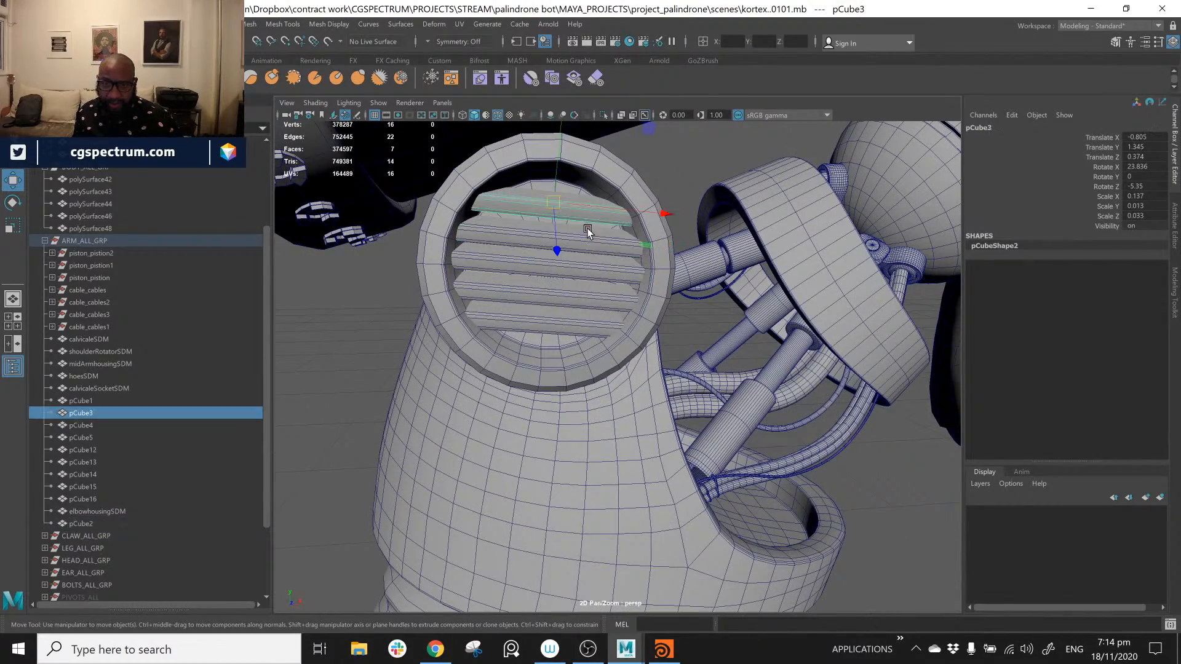
Step: Reorder the slat cubes in ARM_ALL_GRP so pCube2 sits between pCube1 and pCube3
left_click(81, 401)
left_click(86, 499, "shift")
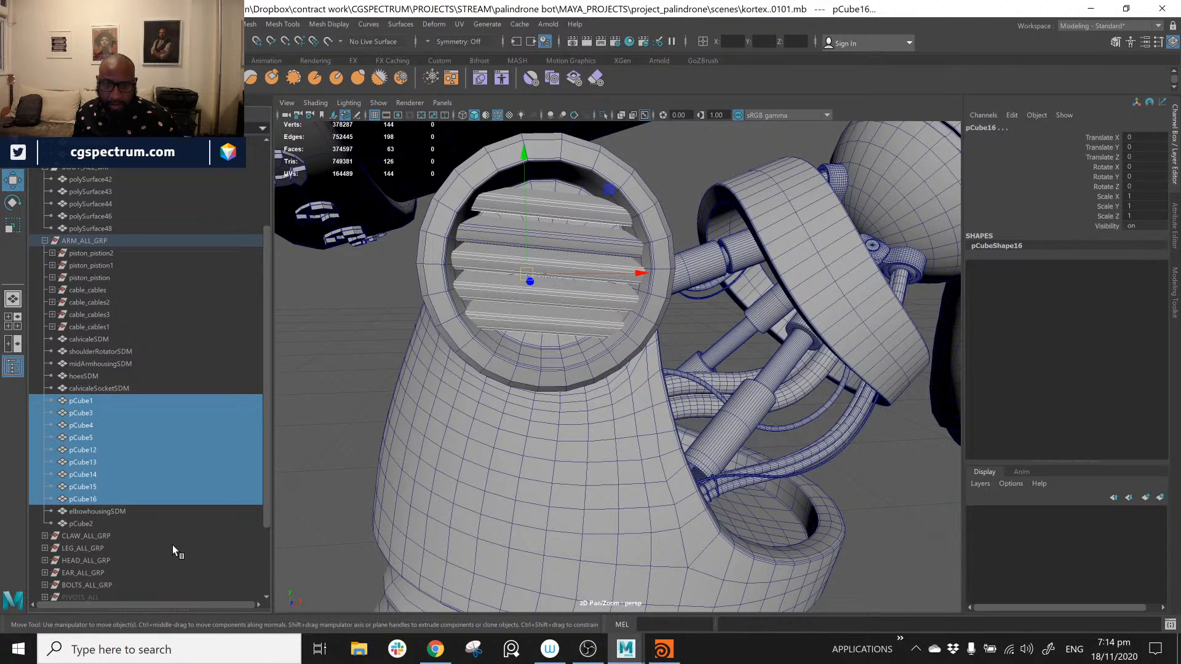
left_click(91, 525)
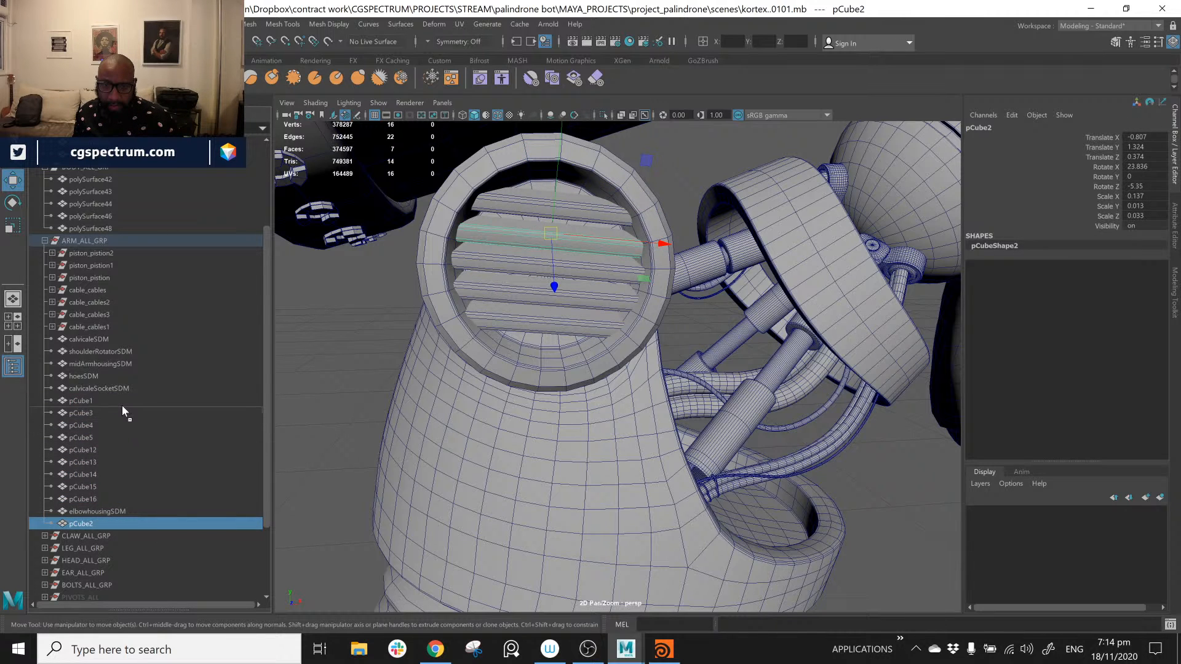
middle_click_drag(122, 405, 105, 415)
left_click(99, 429)
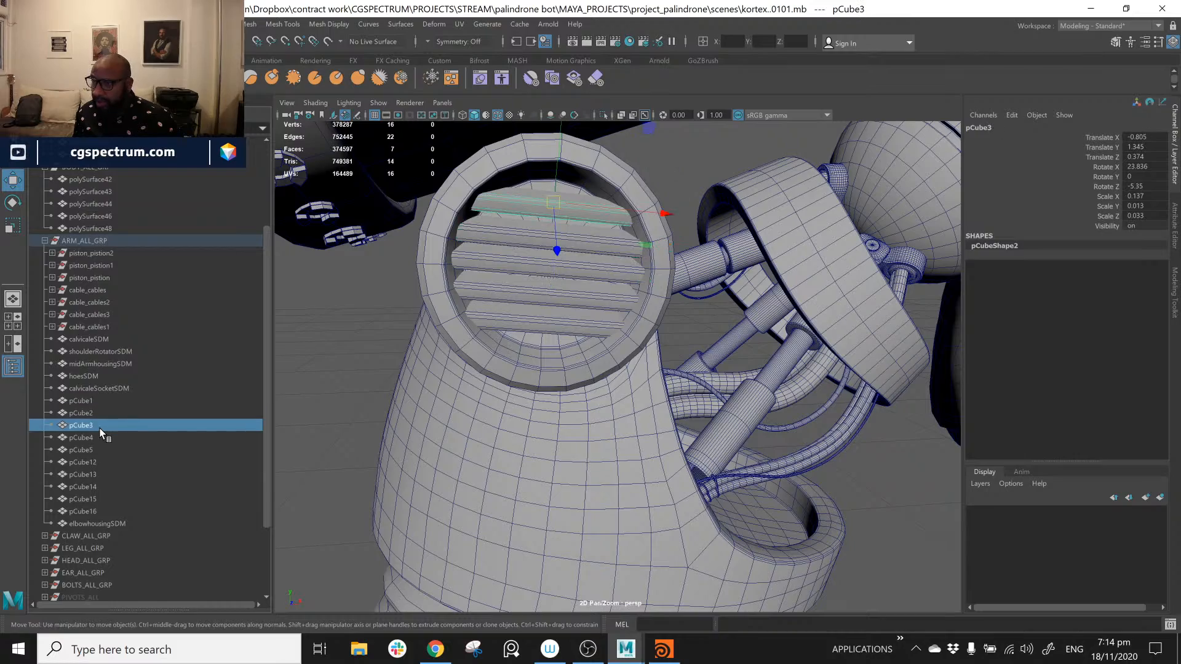
Step: Identify the five slats in the arm housing's front opening by selecting pCube1 through pCube5
left_click(604, 245)
left_click_drag(604, 245, 580, 289, "alt")
left_click(81, 400)
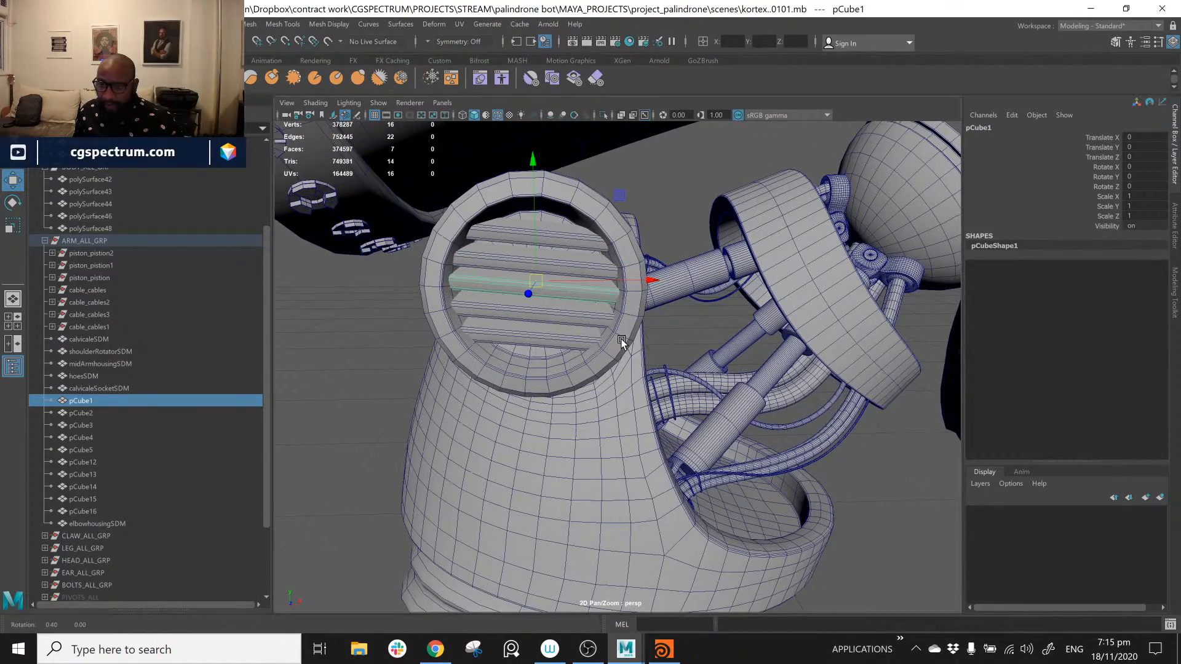
left_click_drag(622, 338, 574, 349, "alt")
left_click_drag(576, 284, 608, 334, "shift")
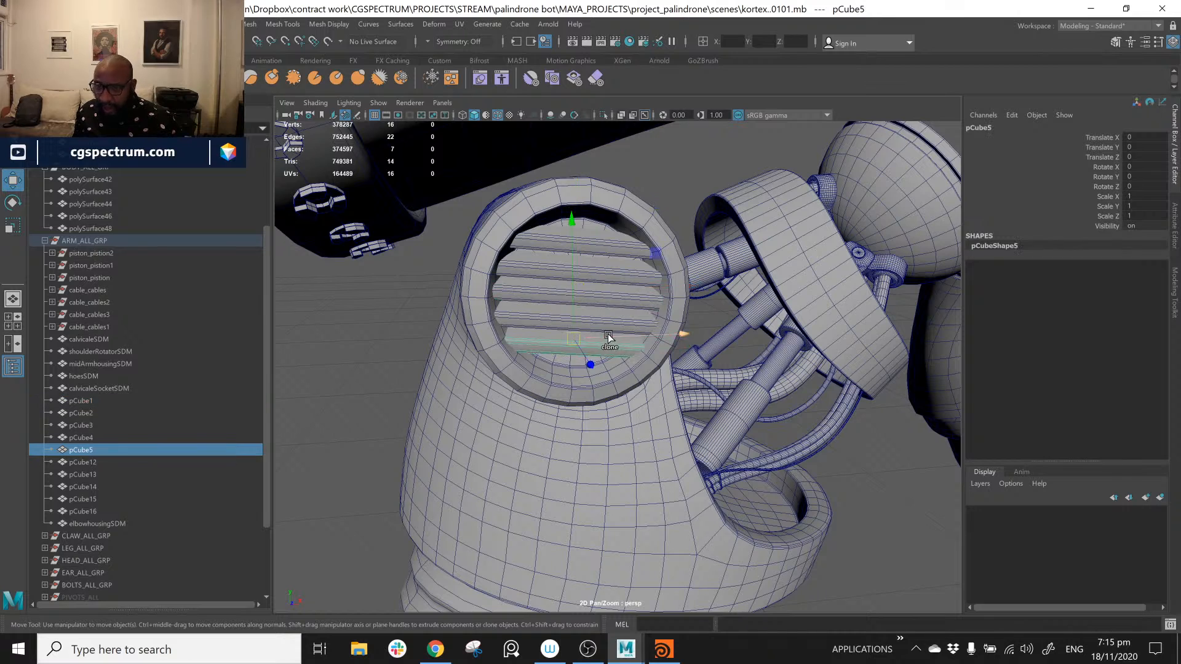
left_click(599, 320, "shift")
left_click(621, 297, "shift")
left_click(628, 277, "shift")
left_click(630, 251, "shift")
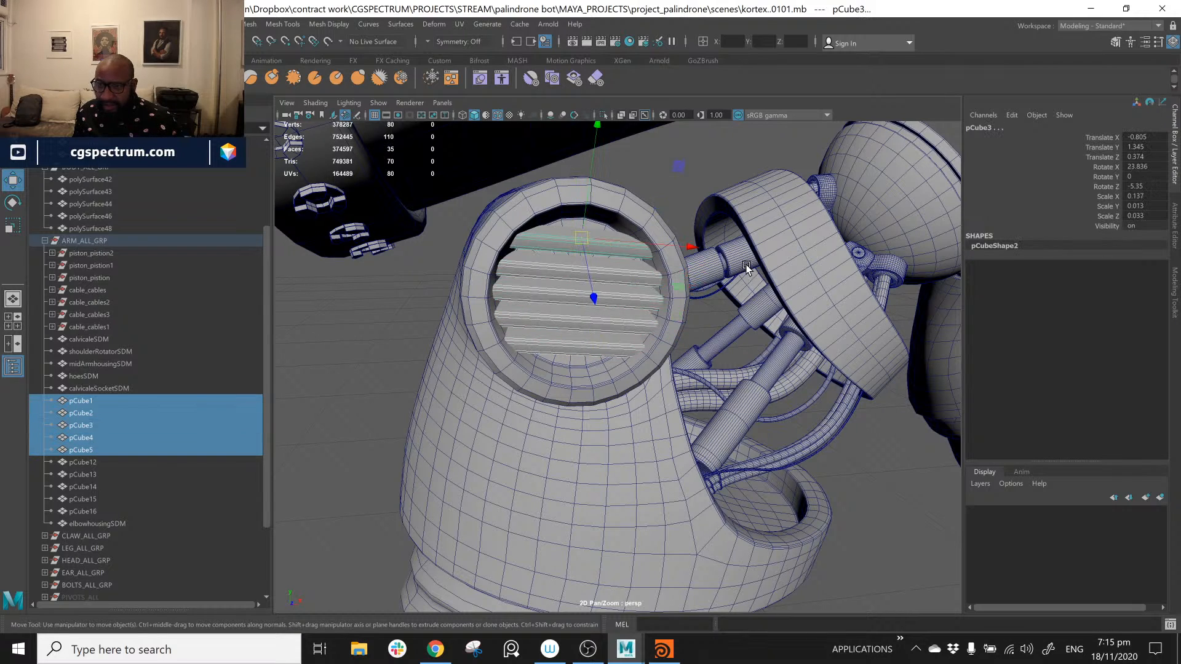
Step: Combine all ten arm slats, pCube1 to pCube5 and pCube12 to pCube16, into one mesh
right_click_drag(797, 403, 688, 388, "alt")
left_click(100, 511)
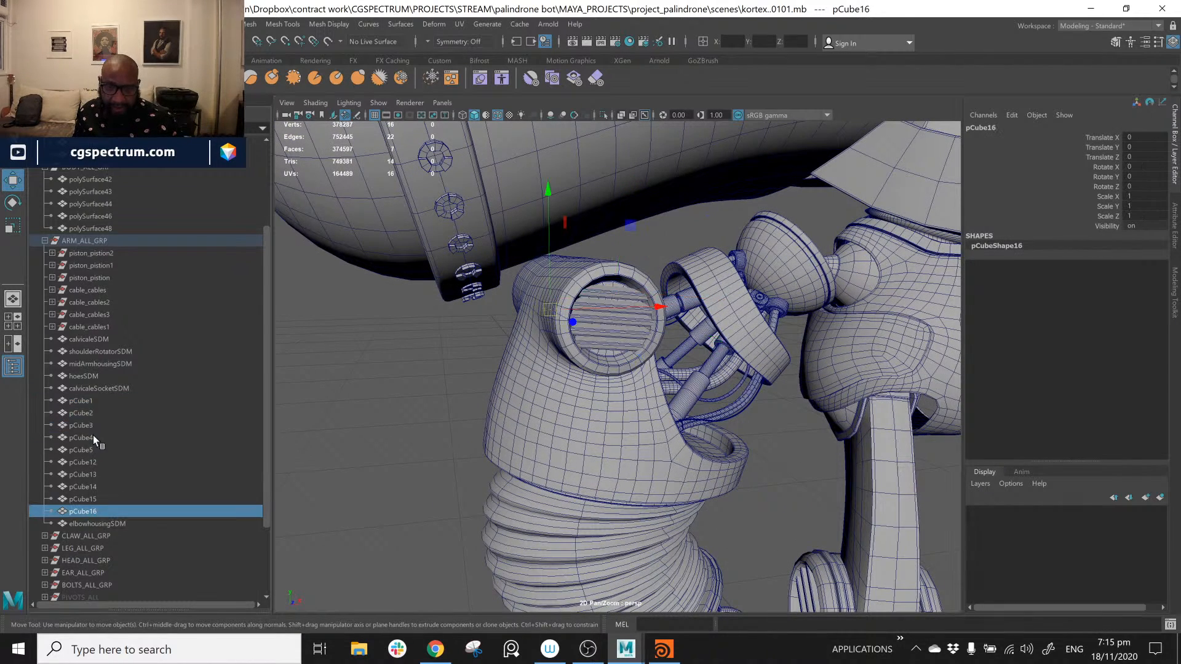
left_click(87, 401, "shift")
key("alt+shift")
left_click_drag(615, 369, 597, 301, "alt")
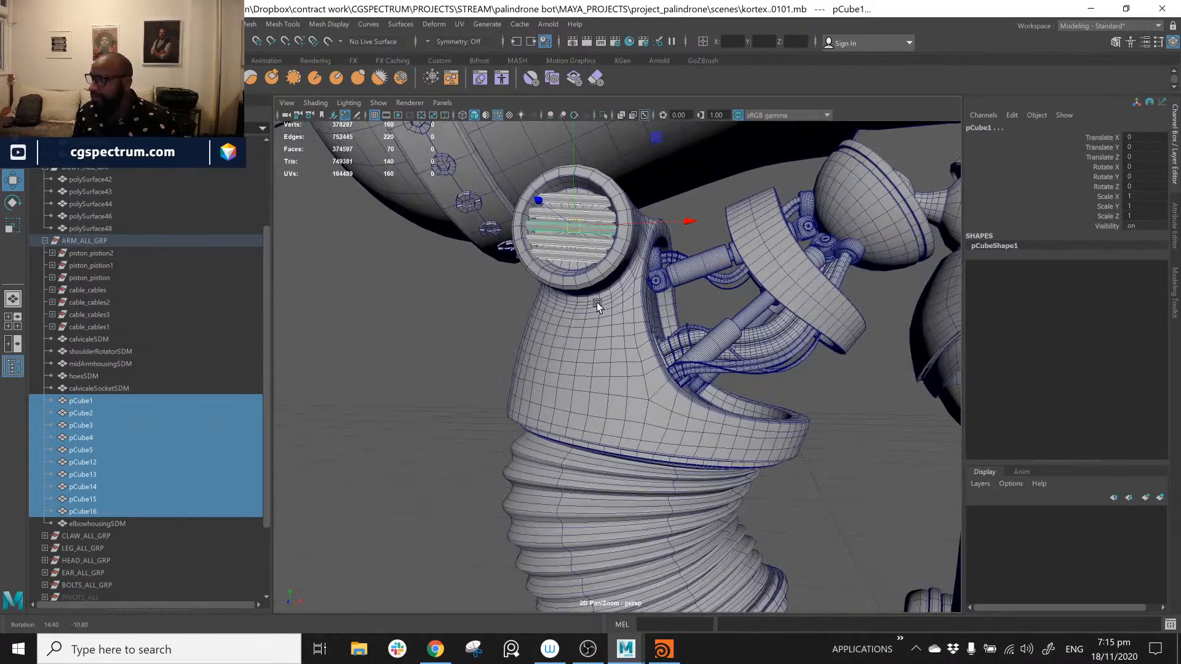
right_click_drag(375, 330, 393, 583, "shift")
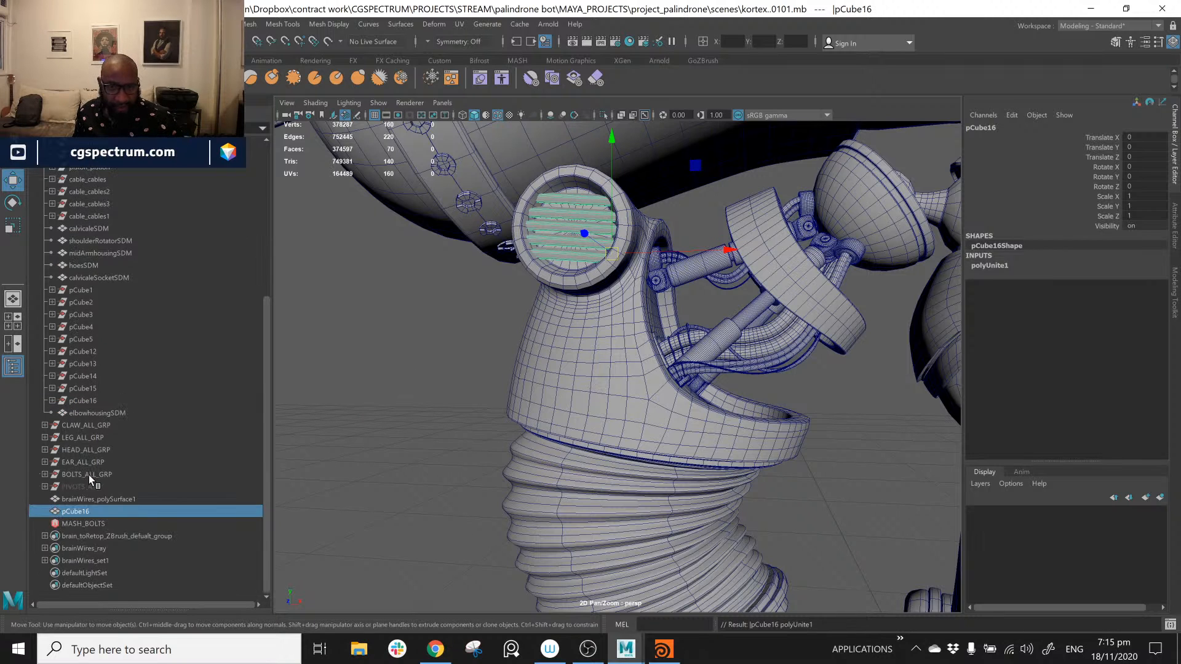
Step: Delete the combined slat mesh's construction history and parent the mesh under ARM_ALL_GRP
left_click_drag(423, 472, 590, 362, "alt")
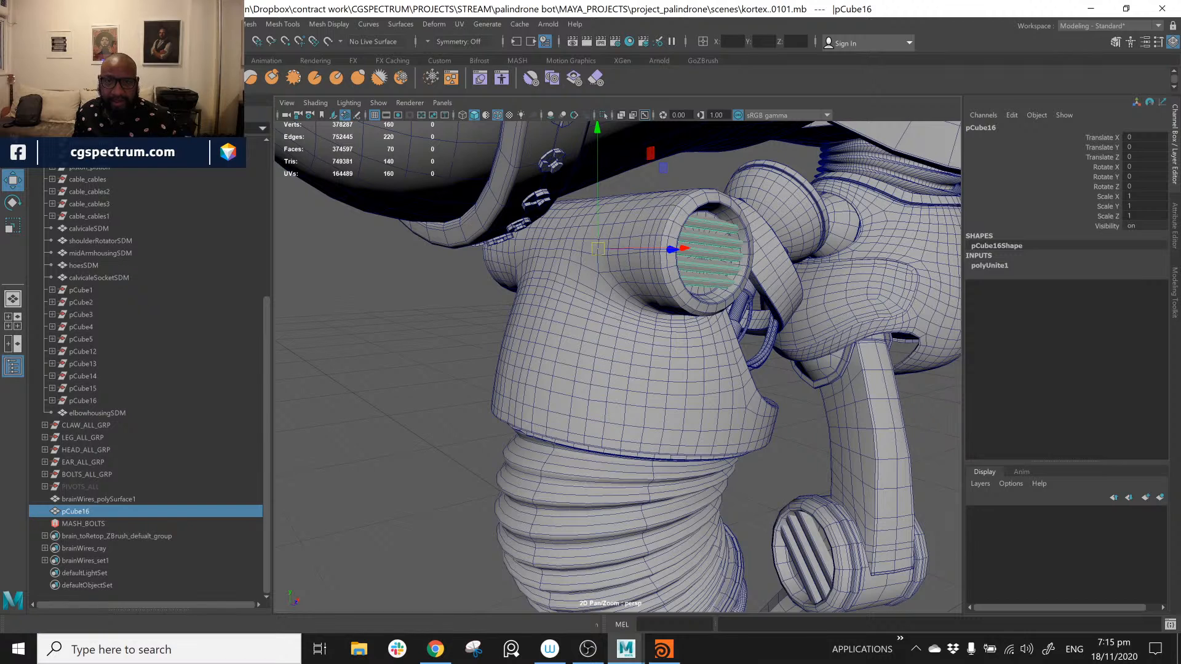
left_click(29, 24)
mouse_move(93, 171)
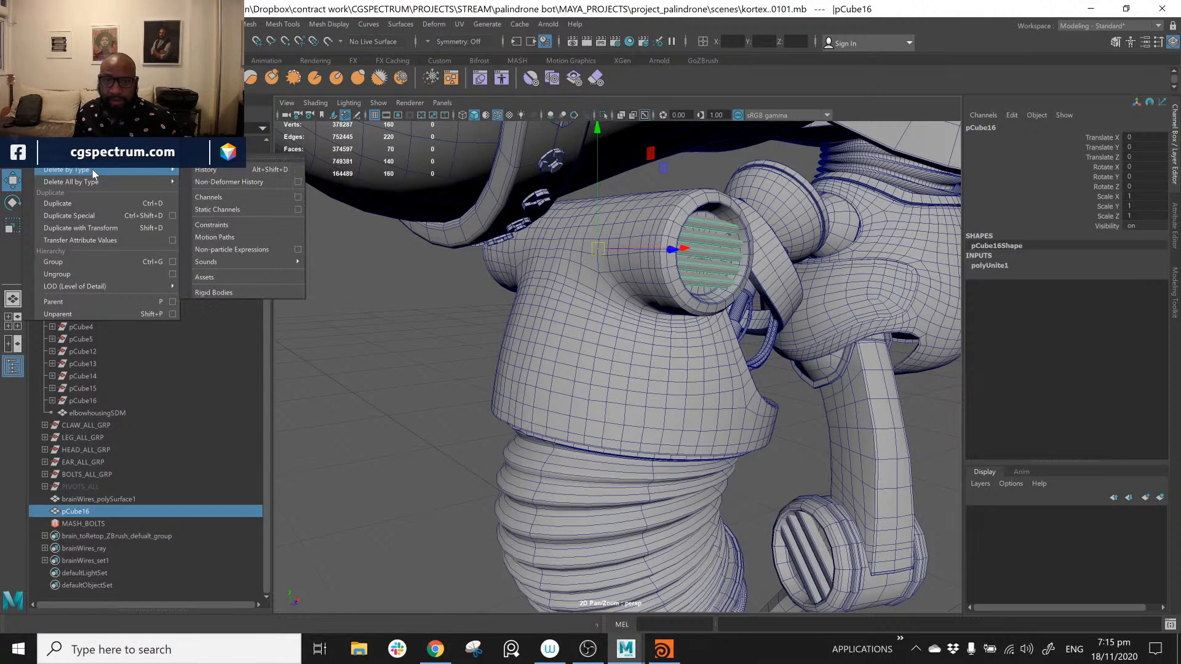
left_click(215, 173)
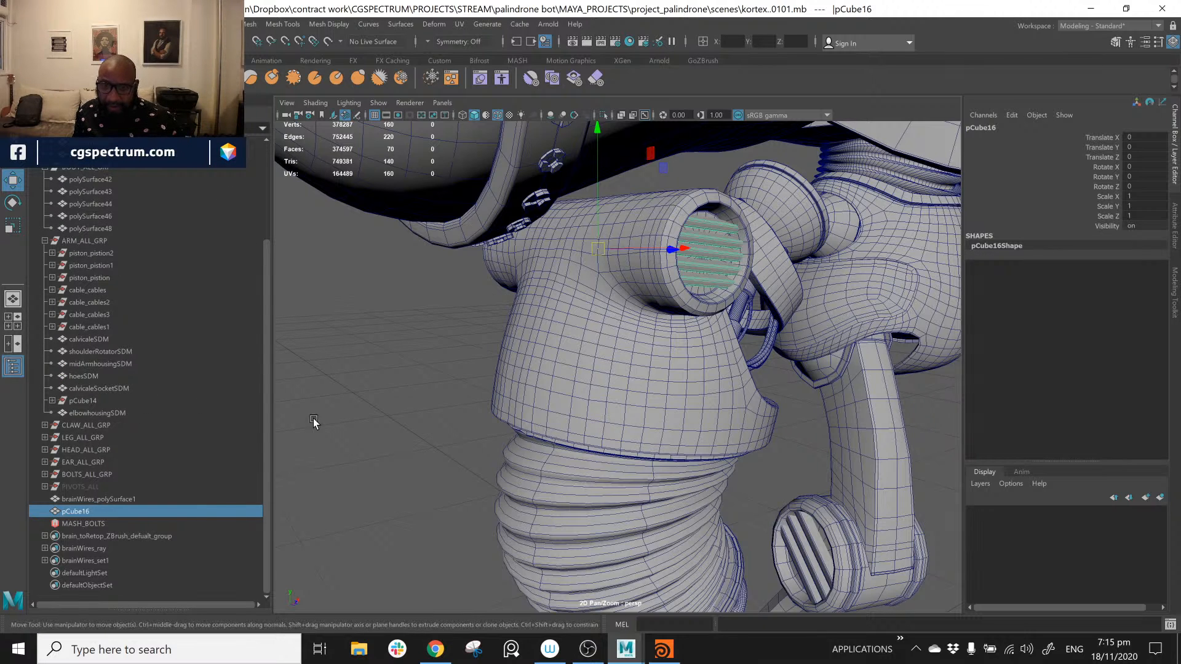
left_click(90, 242, "ctrl")
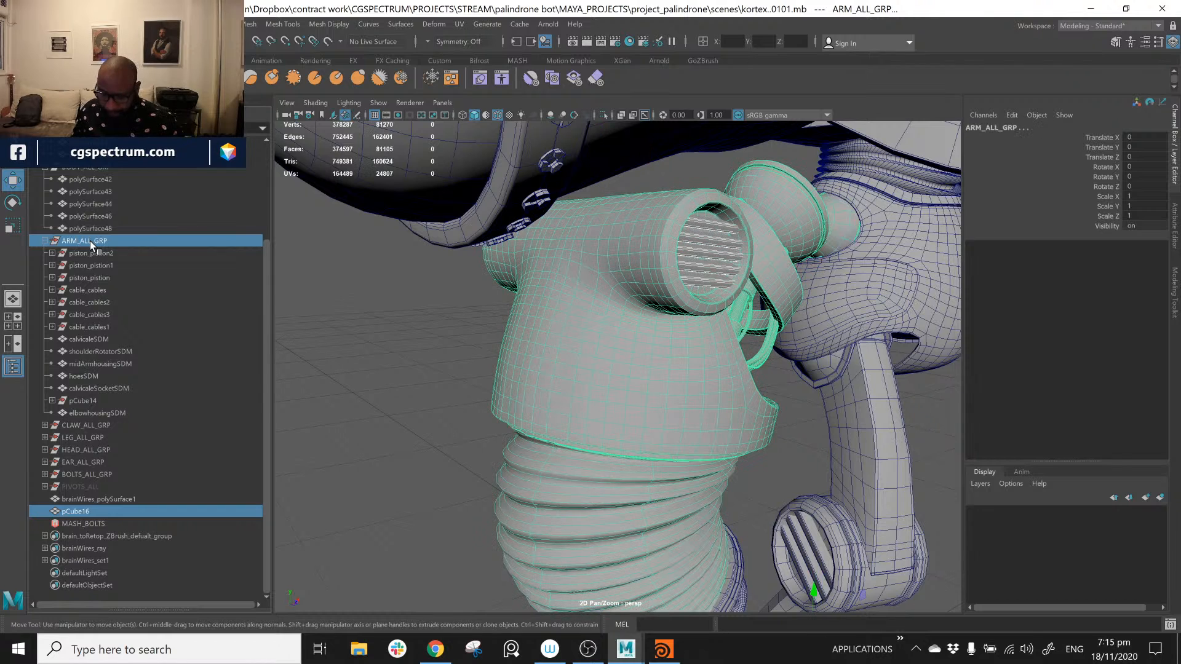
key("p")
Step: Delete the leftover pCube14 group and its child from ARM_ALL_GRP
left_click(87, 402)
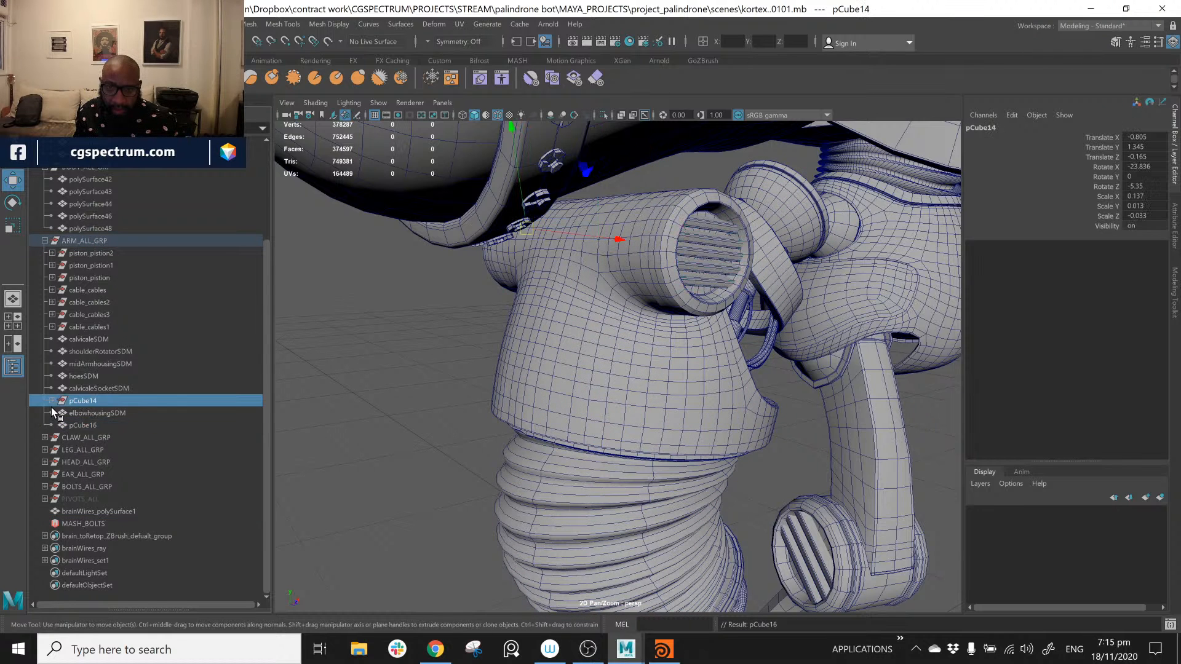
left_click(53, 401)
left_click(98, 409)
middle_click_drag(97, 405, 97, 404)
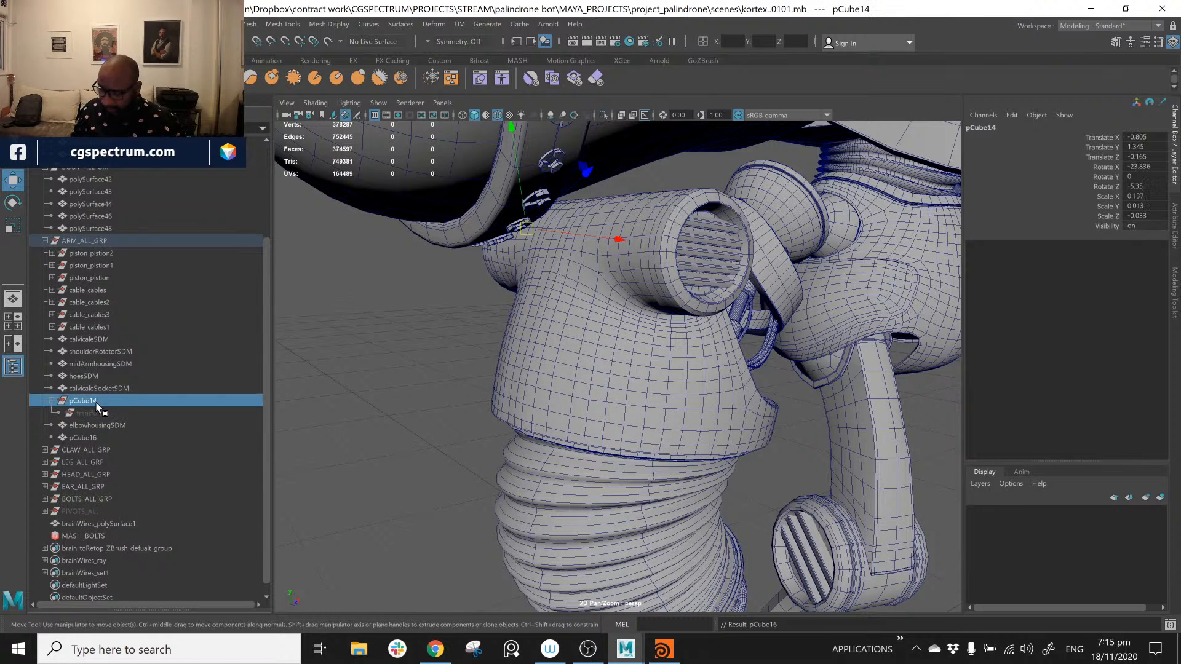
key("Delete")
Step: Inspect the combined slats in the arm housing and check the transform values of the loose arm meshes, calvicaleSDM through pCube16
left_click(141, 425)
key("f")
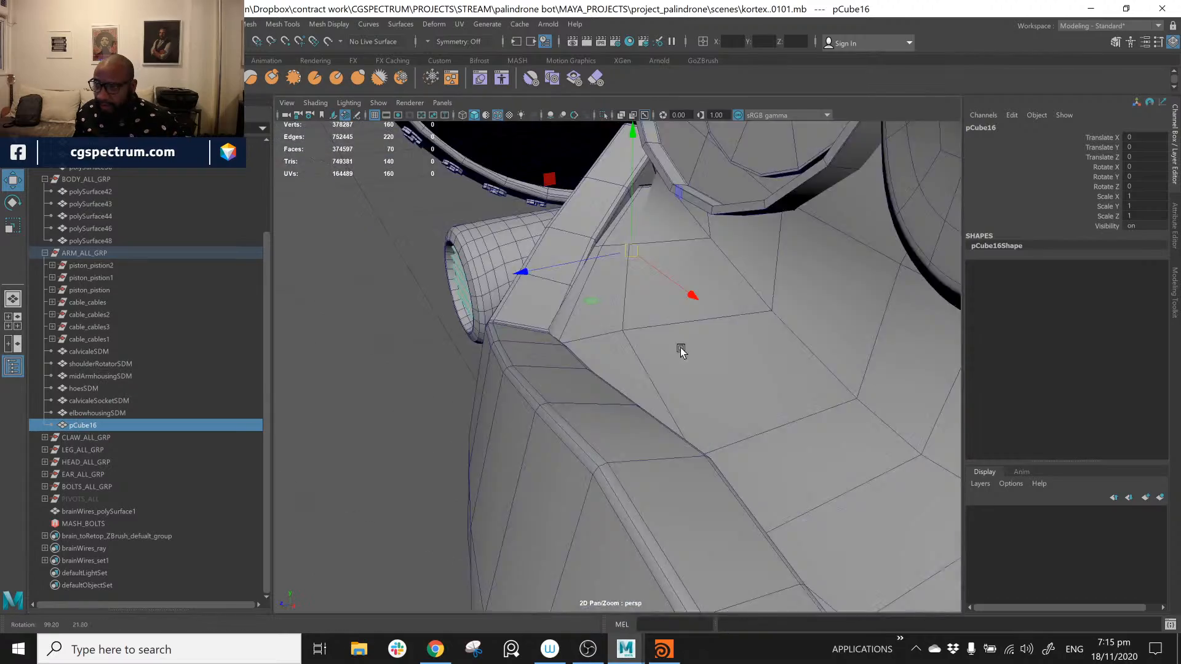
left_click_drag(681, 346, 729, 304, "alt")
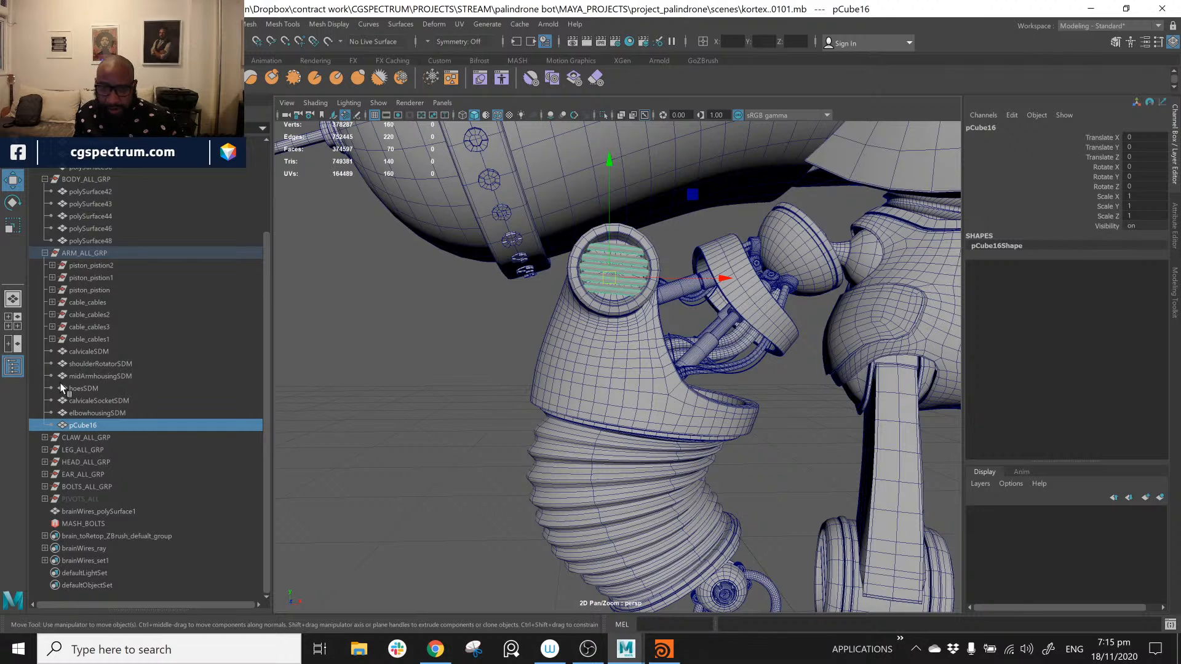
left_click(89, 351)
left_click(92, 363)
left_click(92, 376)
left_click(86, 388)
left_click(93, 400)
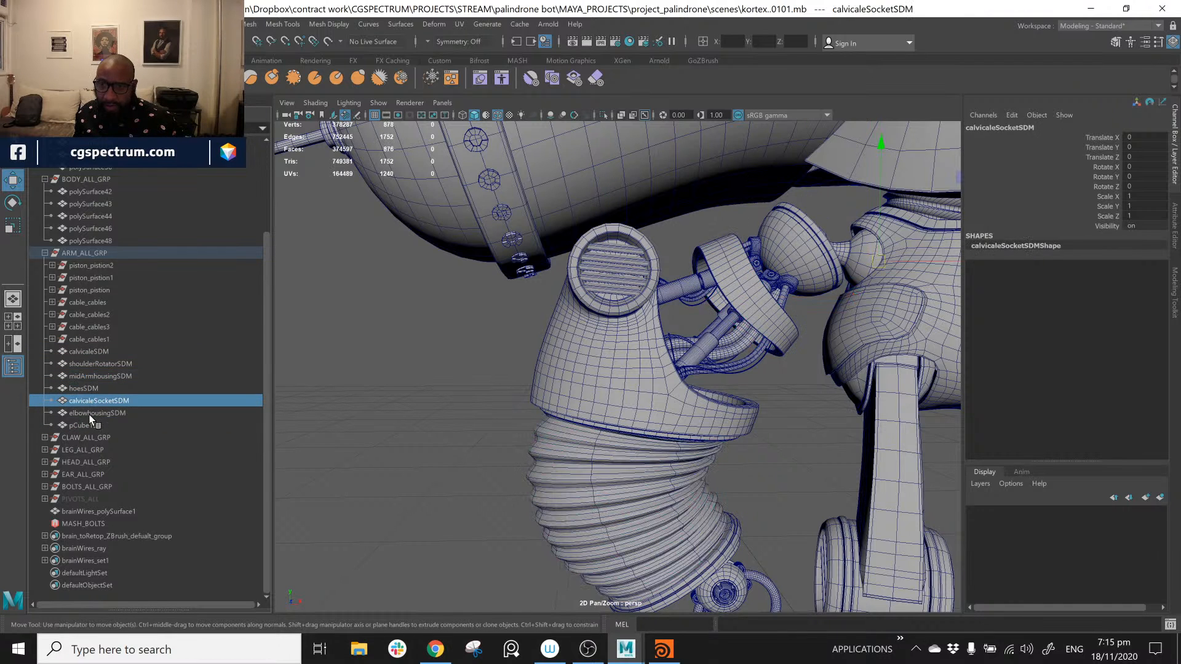
left_click(90, 423)
Step: Collapse the ARM_ALL_GRP, BODY_ALL_GRP and FACE_ALL_GRP hierarchies
left_click(86, 253)
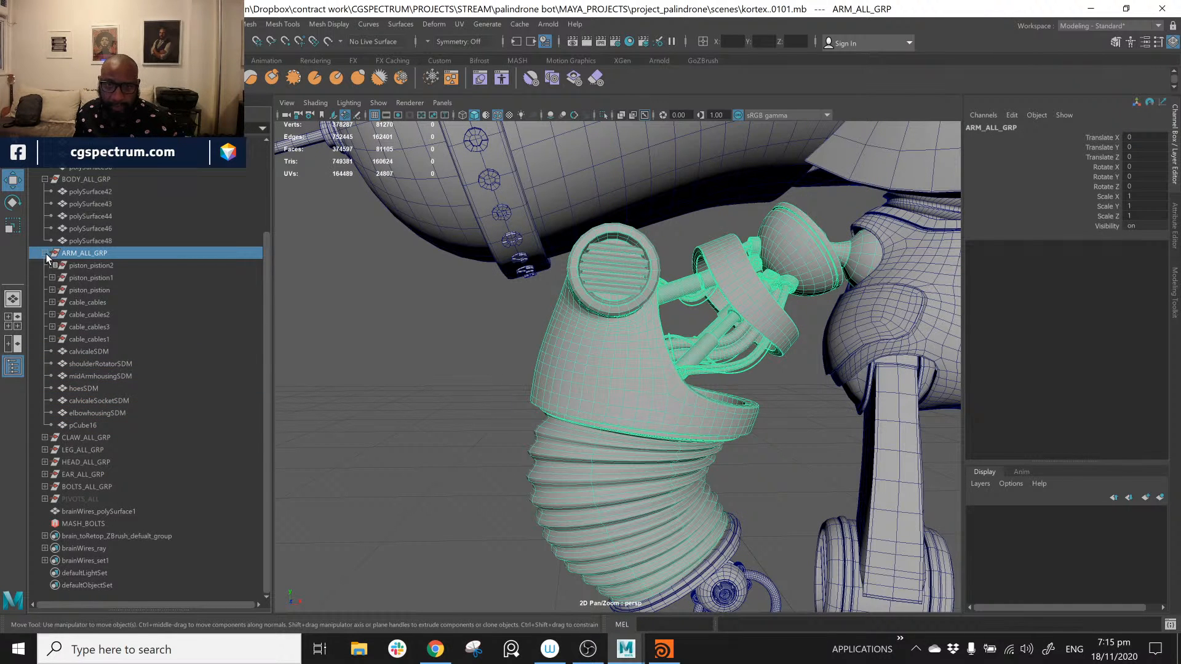
left_click(45, 253)
left_click(45, 290)
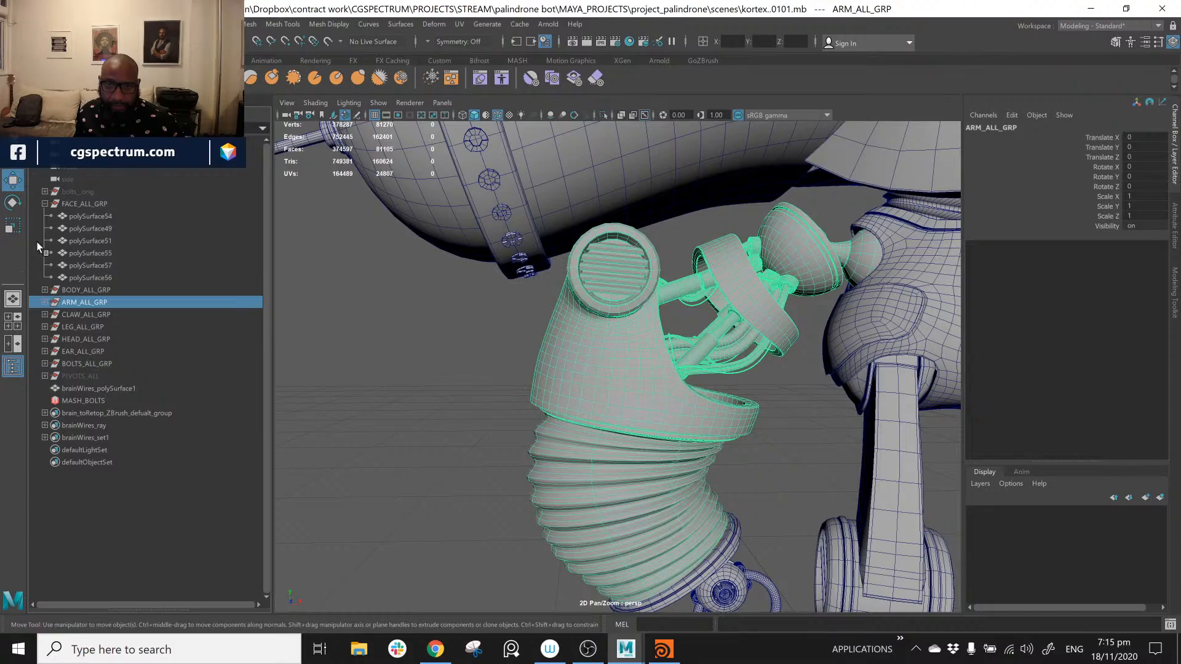
left_click(44, 204)
Step: Freeze the transformations of all meshes in CLAW_ALL_GRP, polySurface15 through polySurface20
left_click(101, 242)
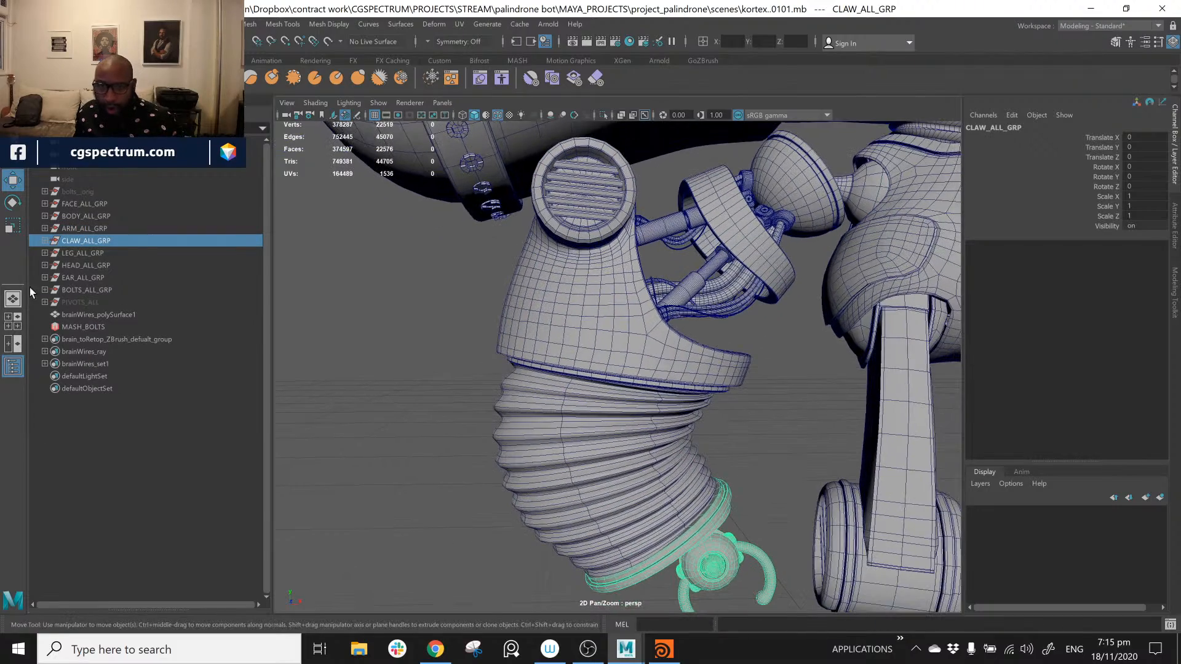
left_click(46, 241)
left_click(101, 253)
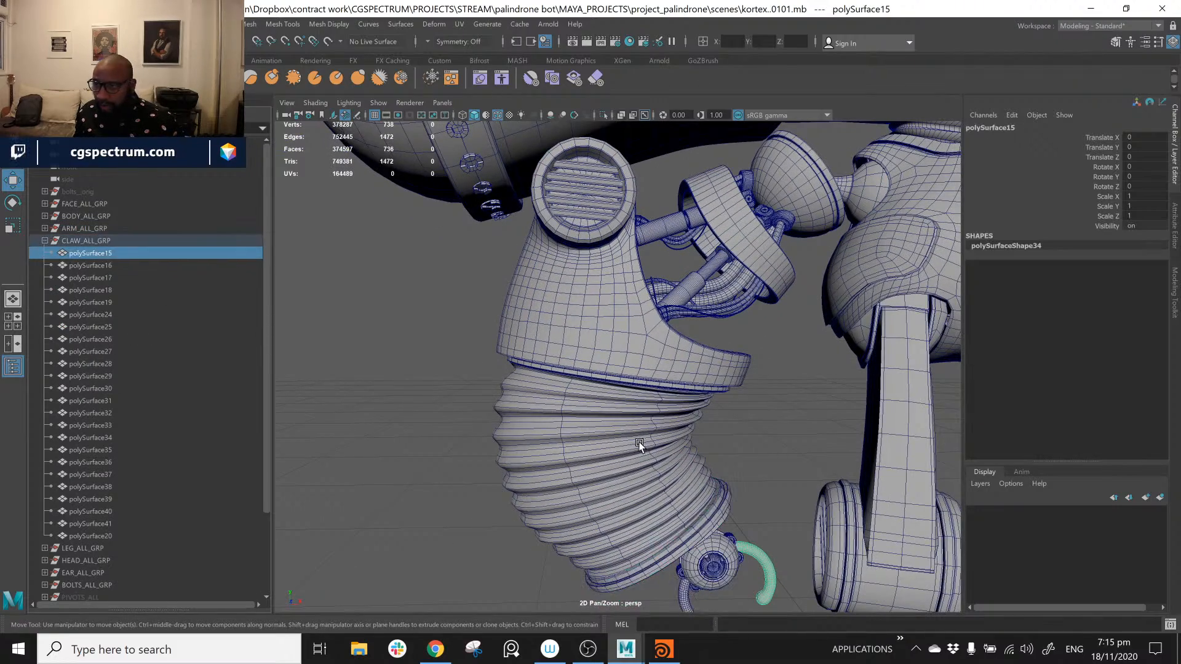
left_click_drag(640, 443, 732, 436, "alt")
scroll(781, 469, "up", 10)
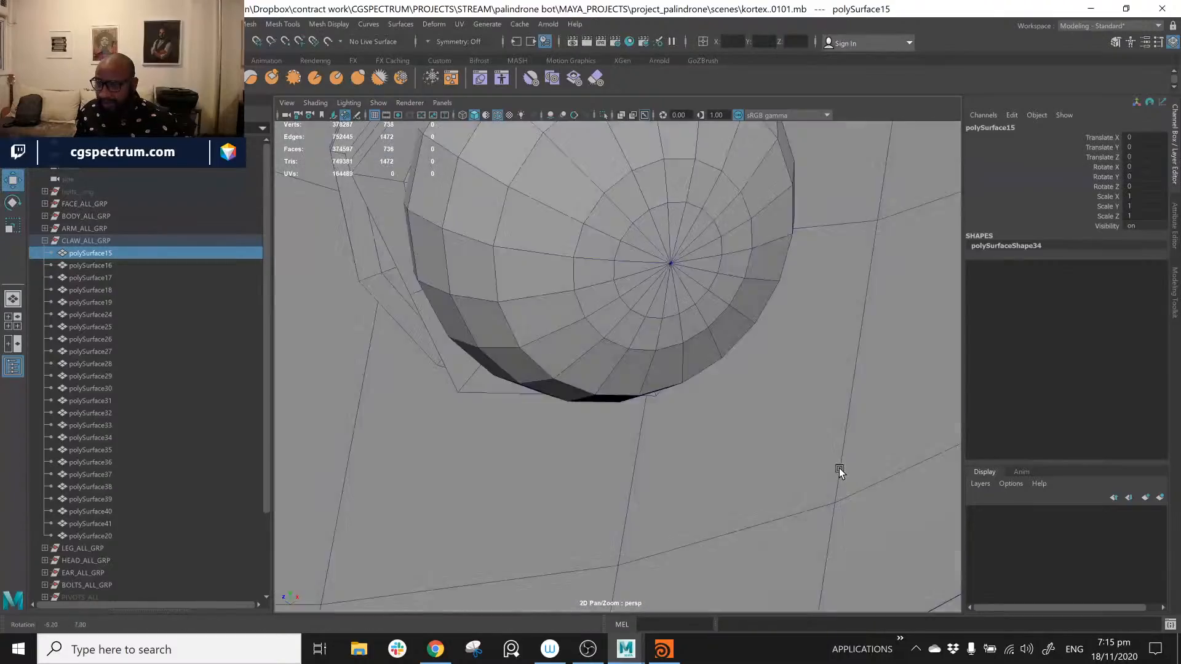
scroll(839, 467, "down", 10)
left_click_drag(839, 467, 736, 390, "alt")
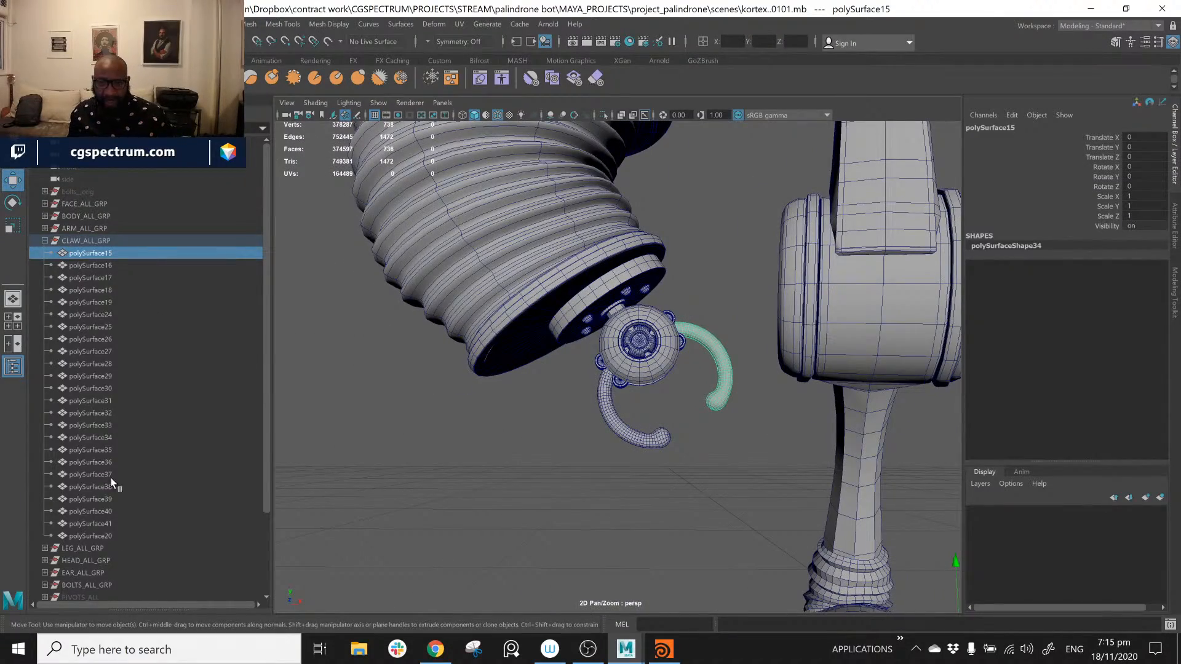
left_click(105, 536, "shift")
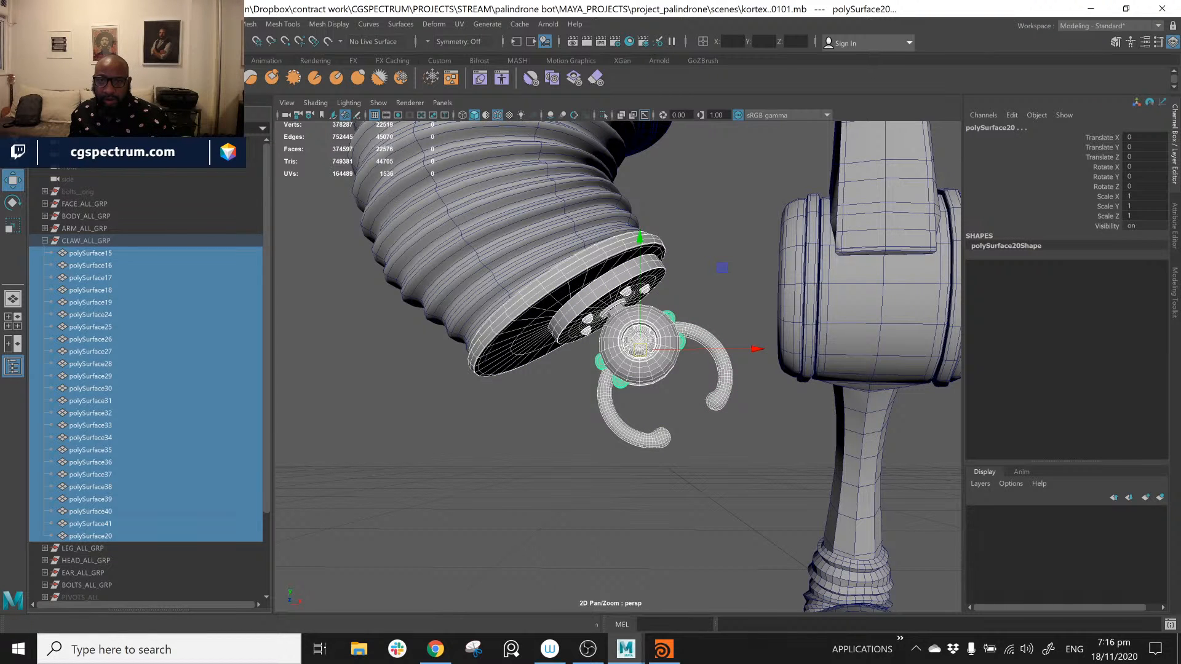
left_click(113, 24)
left_click(154, 80)
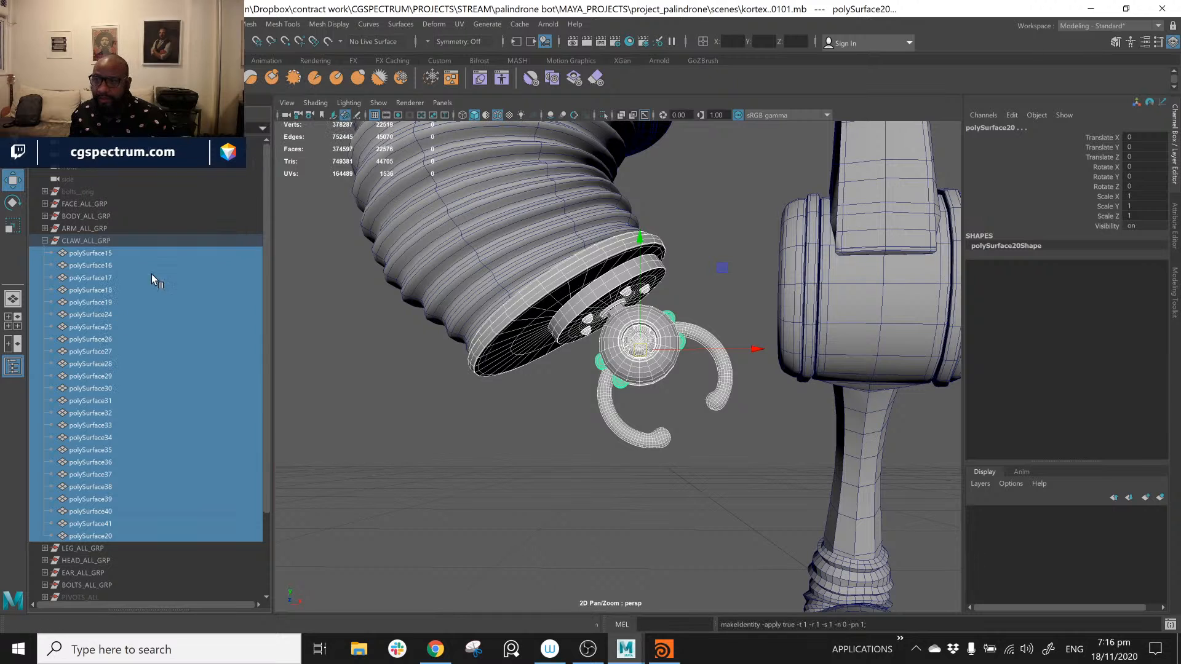
Step: Go through the claw meshes one by one to check their transform values and shape nodes
left_click(105, 251)
key("Down")
key("Down")
key("Down")
key("Down")
key("Down")
key("Down")
key("Down")
key("Down")
key("Down")
key("Down")
key("Down")
key("Down")
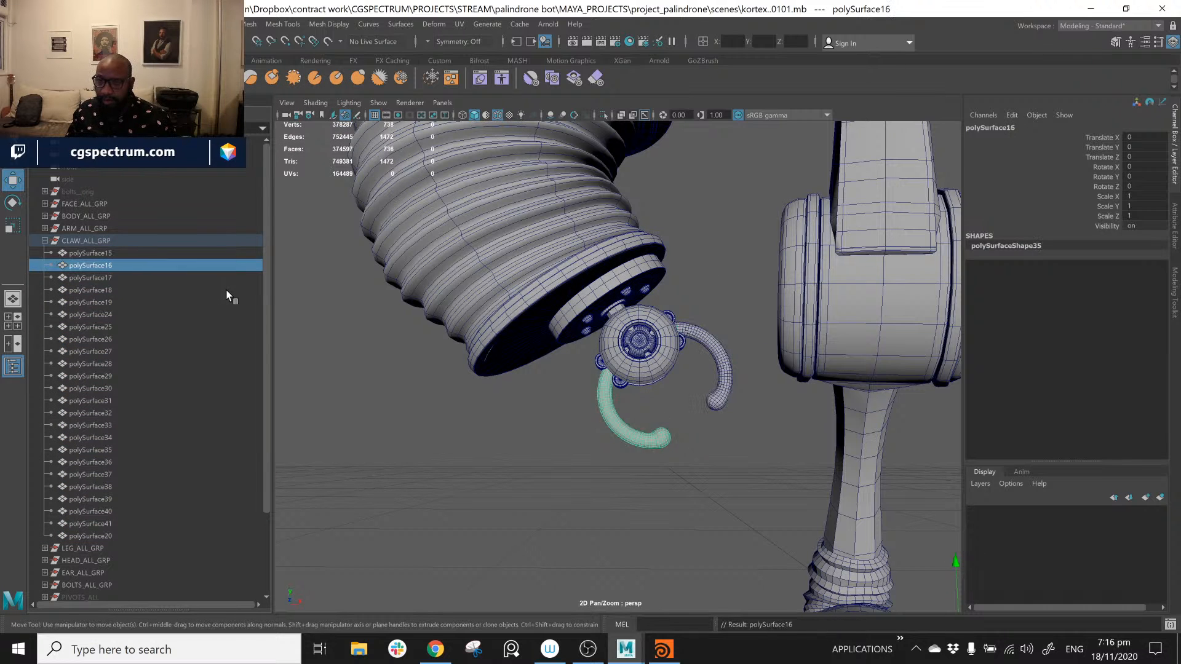
key("Down")
key("Down")
key("Down")
key("Down")
key("Down")
key("Down")
key("Down")
key("Down")
key("Down")
key("Down")
key("Down")
key("Down")
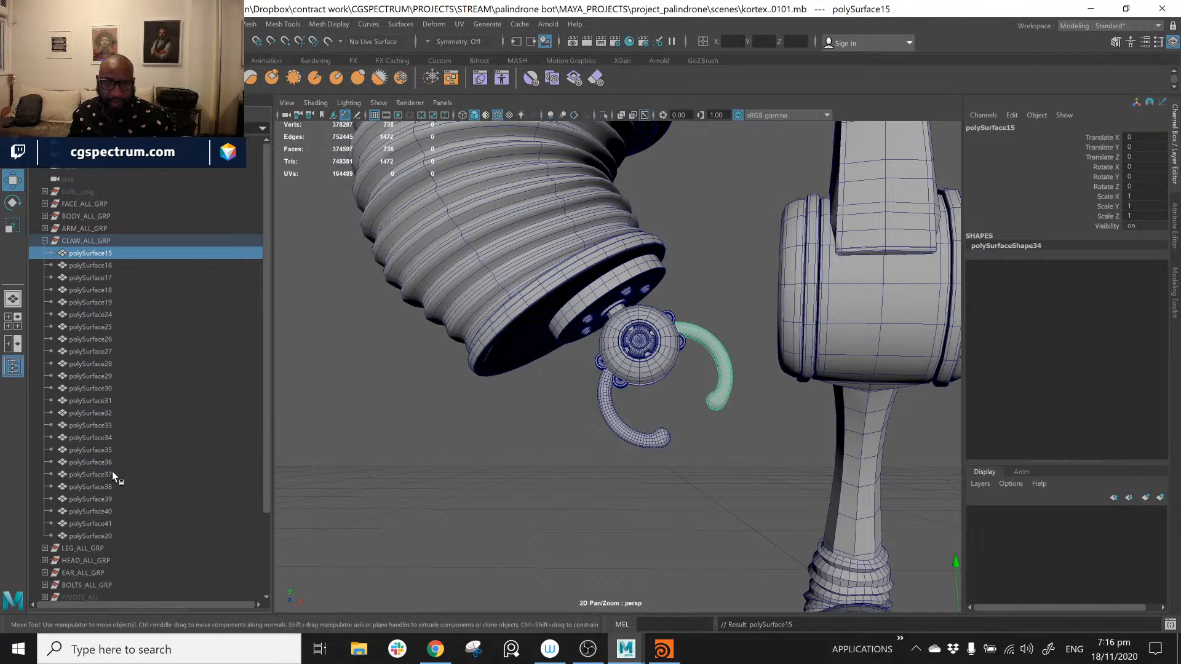
Step: Collapse CLAW_ALL_GRP, expand LEG_ALL_GRP and check the transform values of its meshes from polySurface58 to polySurface72
left_click(44, 241)
left_click(93, 266)
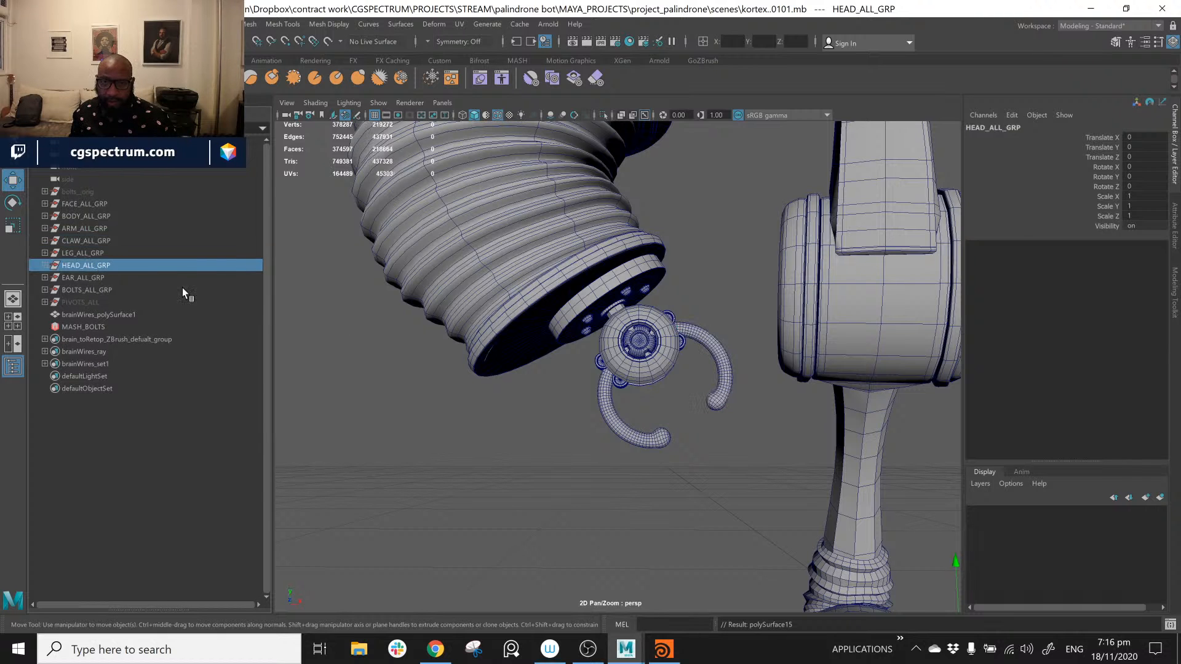
left_click(64, 254)
key("f")
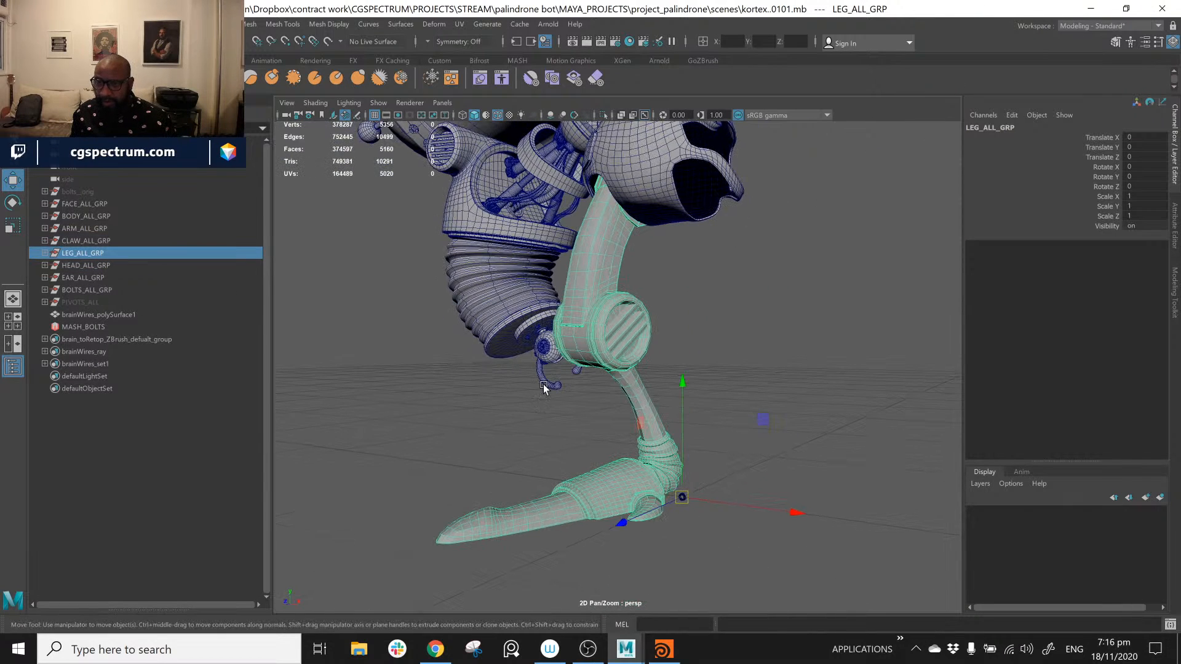
left_click(44, 253)
left_click(91, 268)
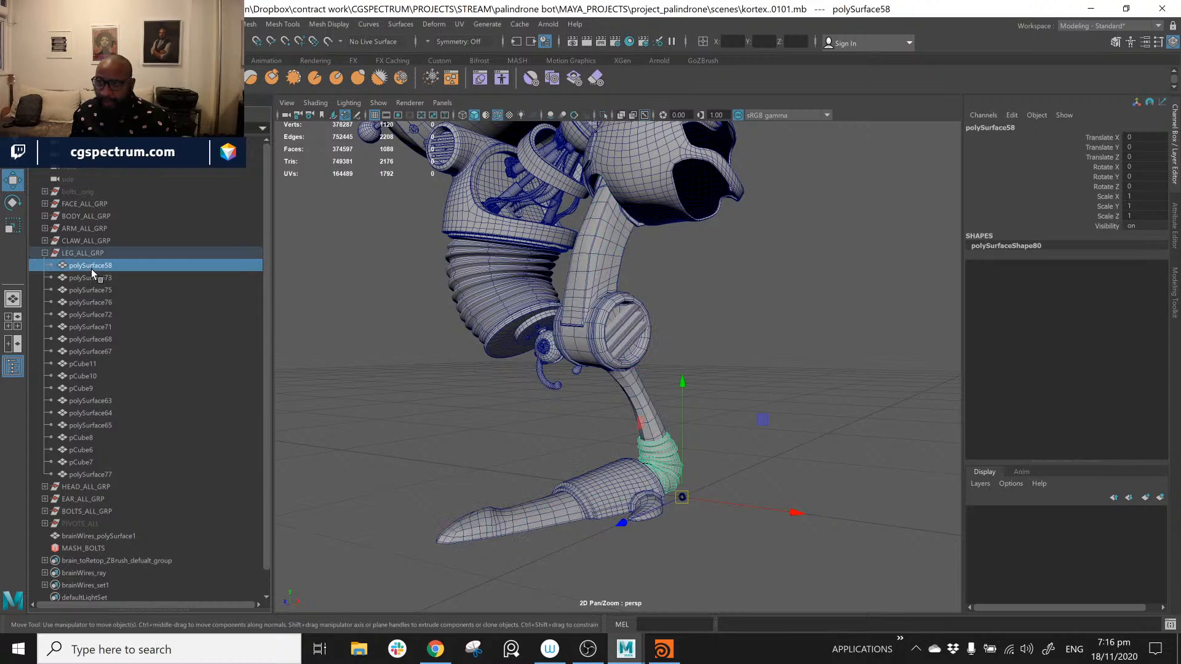
key("Down")
key("Down")
key("Down")
key("Down")
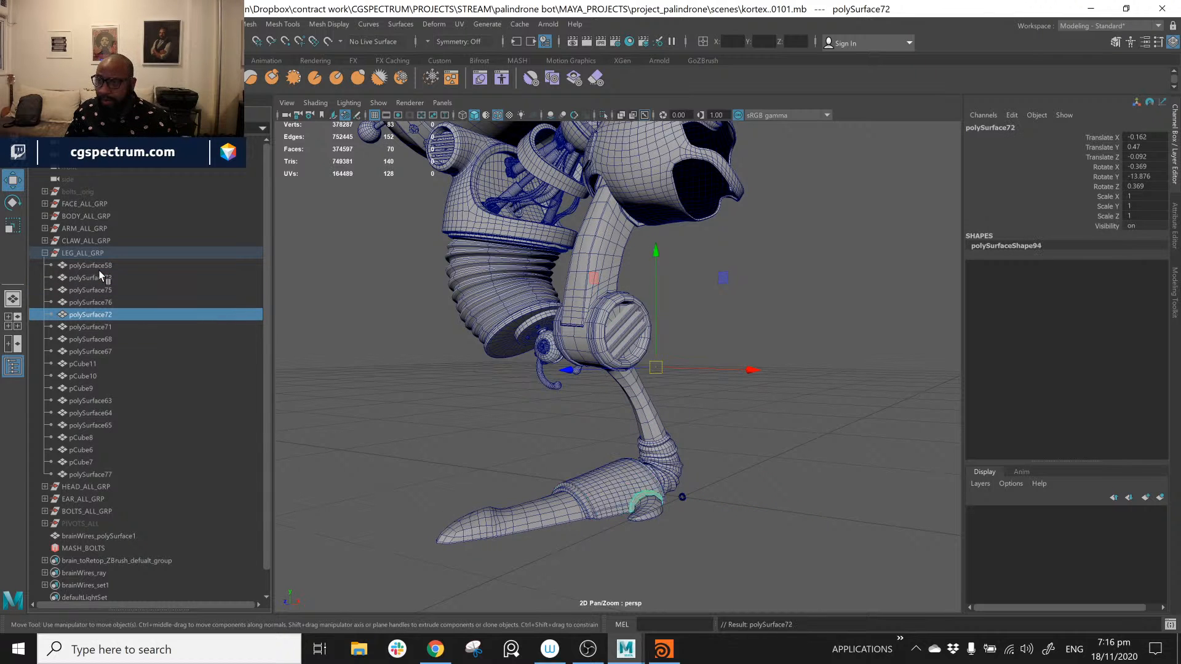
Step: Freeze the transformations of all meshes in LEG_ALL_GRP, polySurface58 through polySurface77, and collapse the group
key("Up")
key("Up")
key("Up")
key("Up")
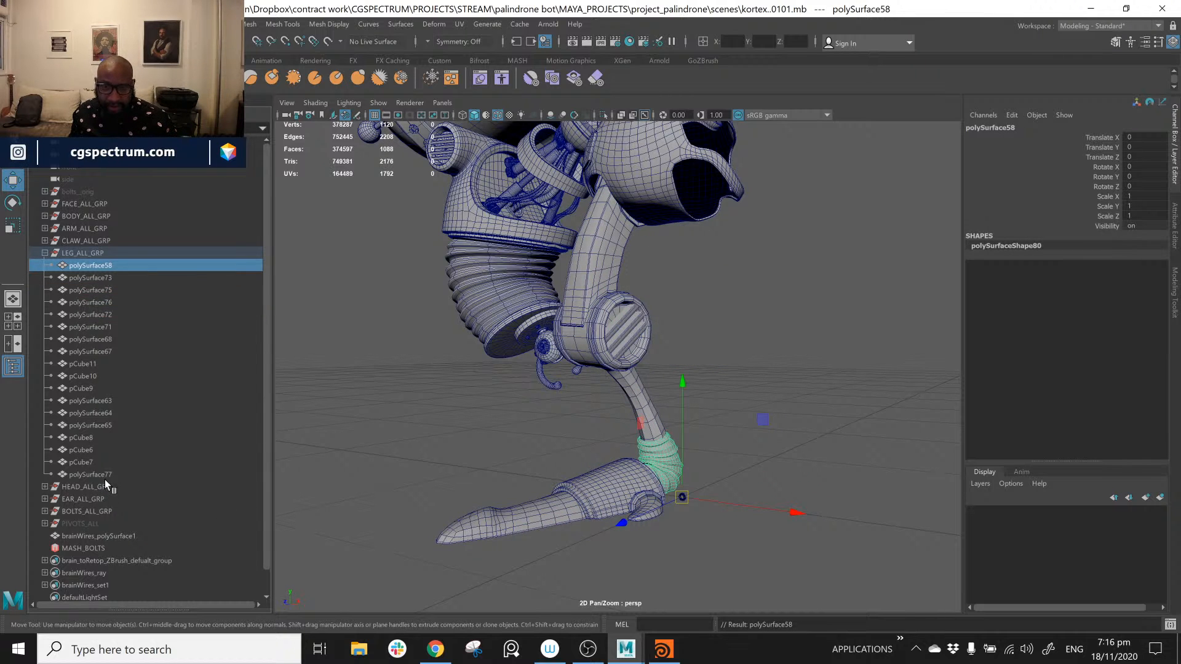
left_click(105, 478, "shift")
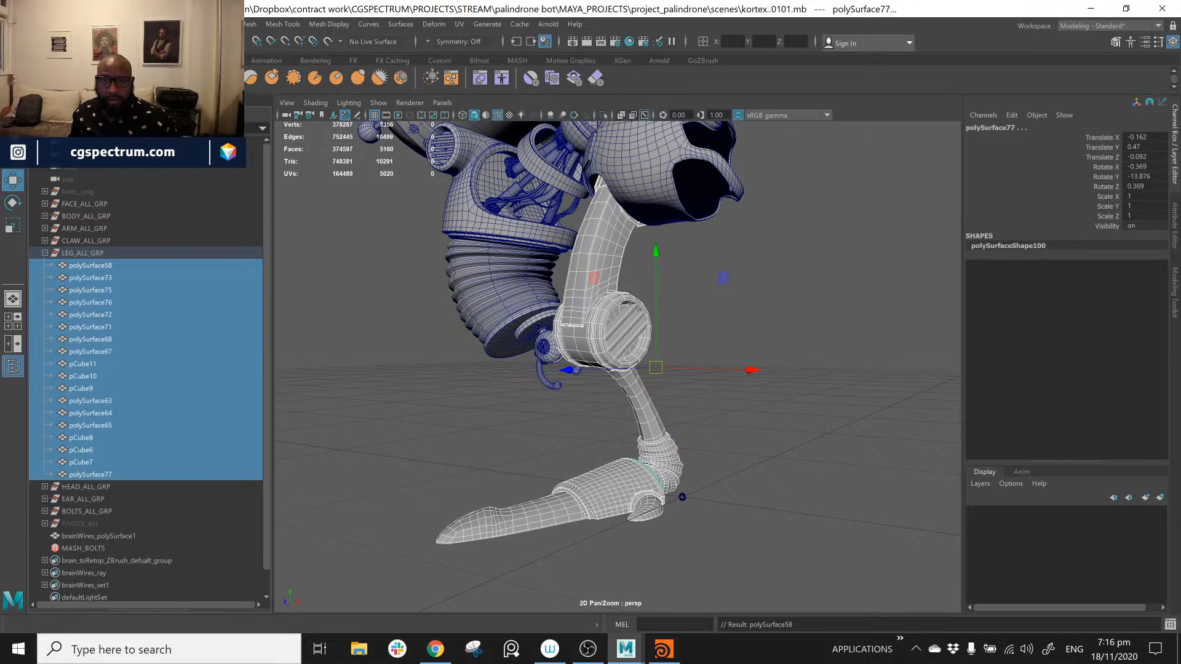
left_click(113, 24)
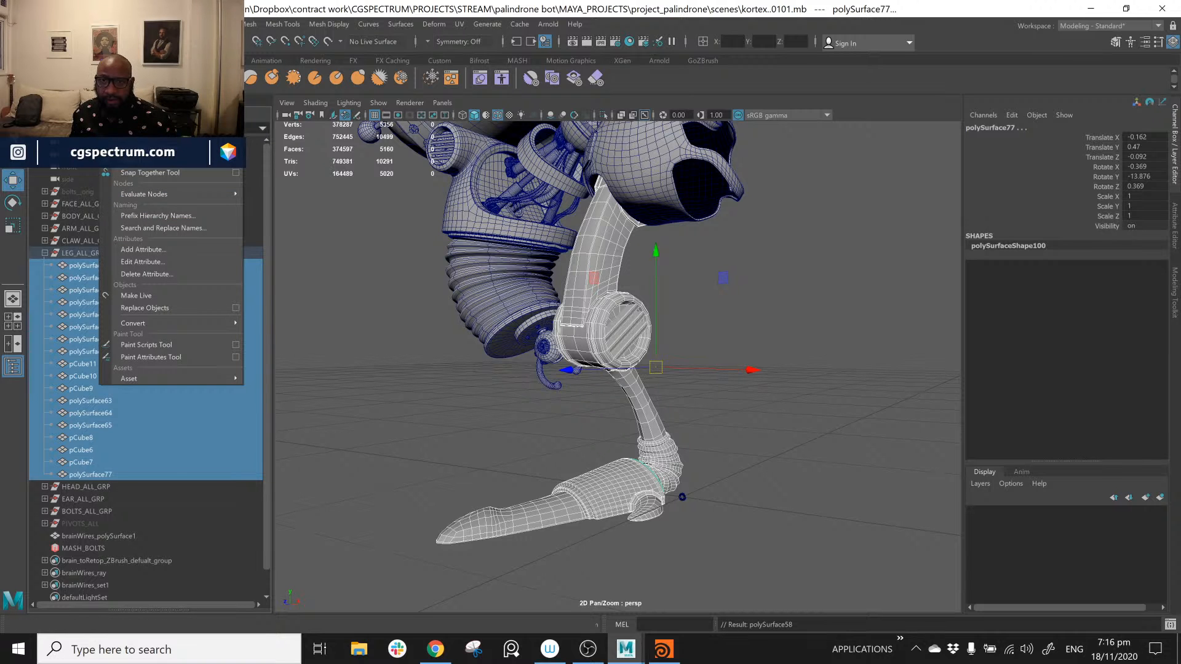
left_click(142, 99)
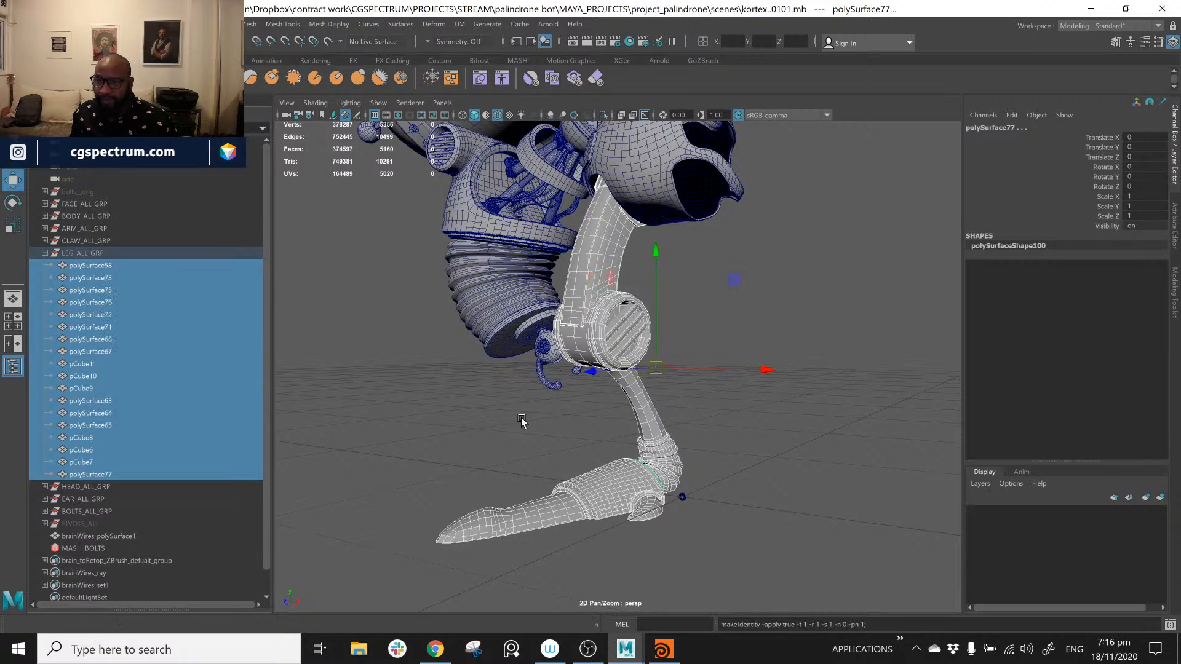
left_click_drag(812, 367, 900, 400, "alt")
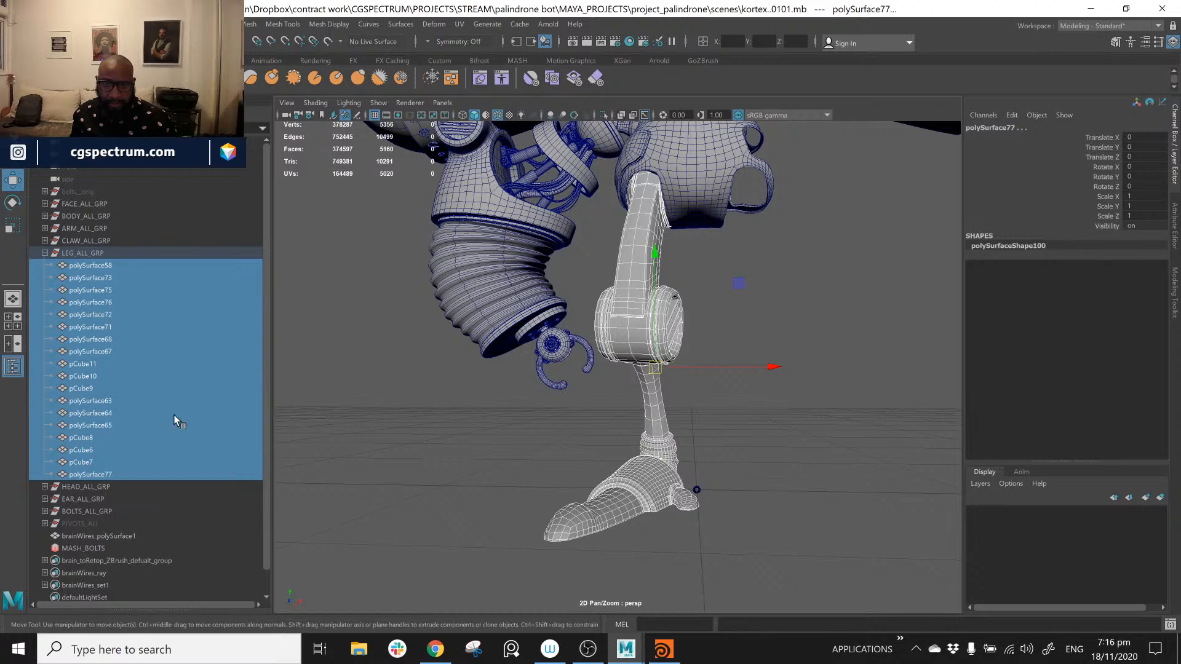
left_click(45, 253)
Step: Freeze the transformations of all HEAD_ALL_GRP meshes, headMain through barinPlateB, and collapse the group
left_click(93, 254)
left_click(102, 265)
key("f")
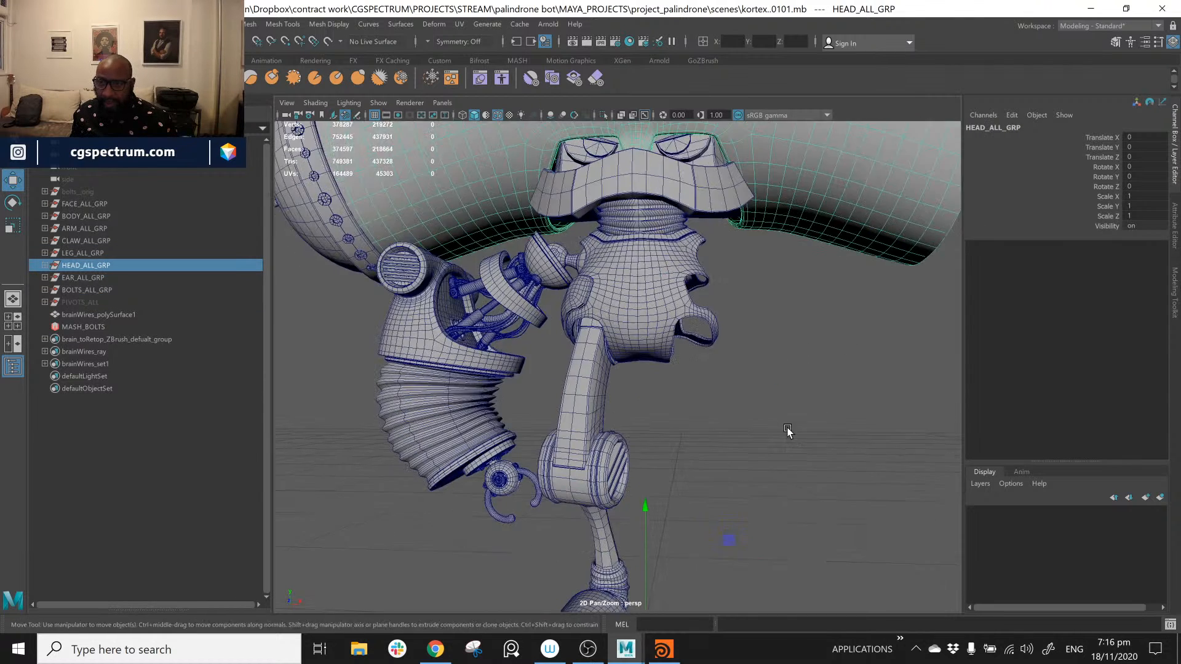
left_click_drag(787, 430, 716, 397, "alt")
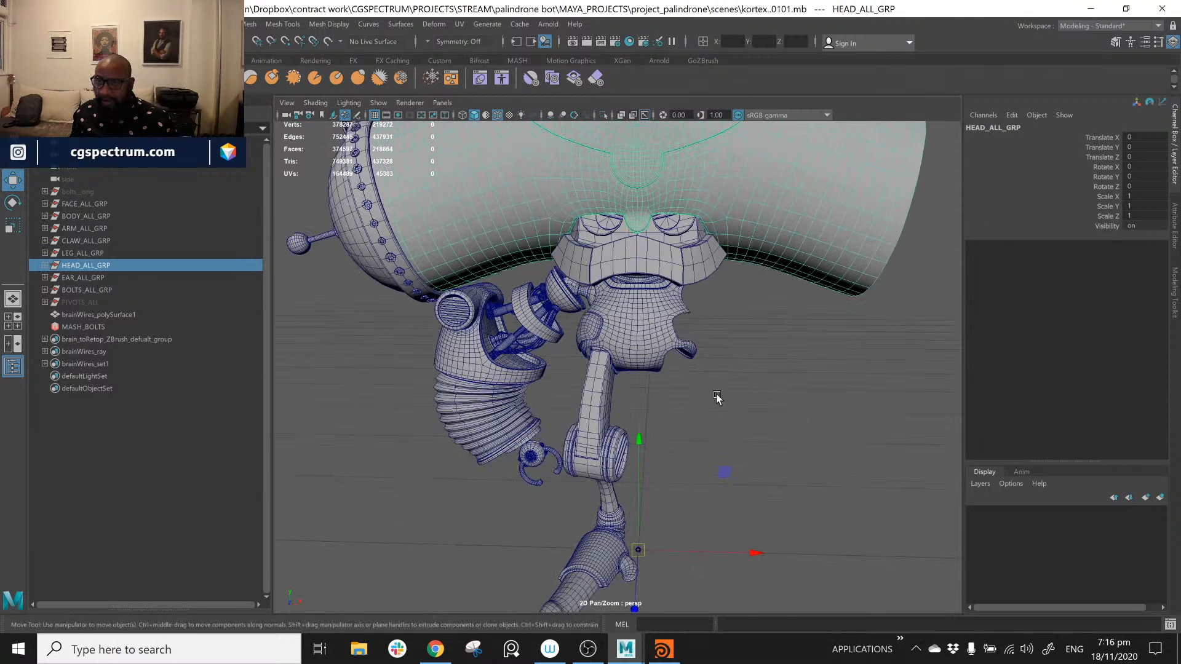
left_click(45, 265)
left_click(83, 290)
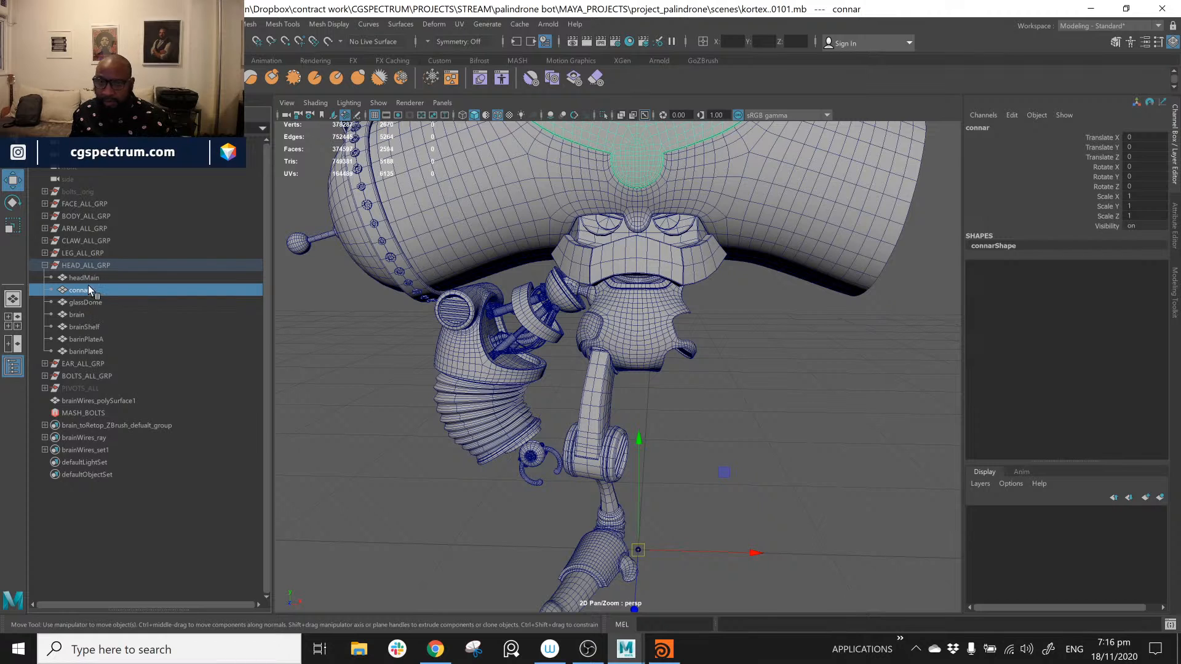
left_click(87, 278)
left_click(100, 352, "shift")
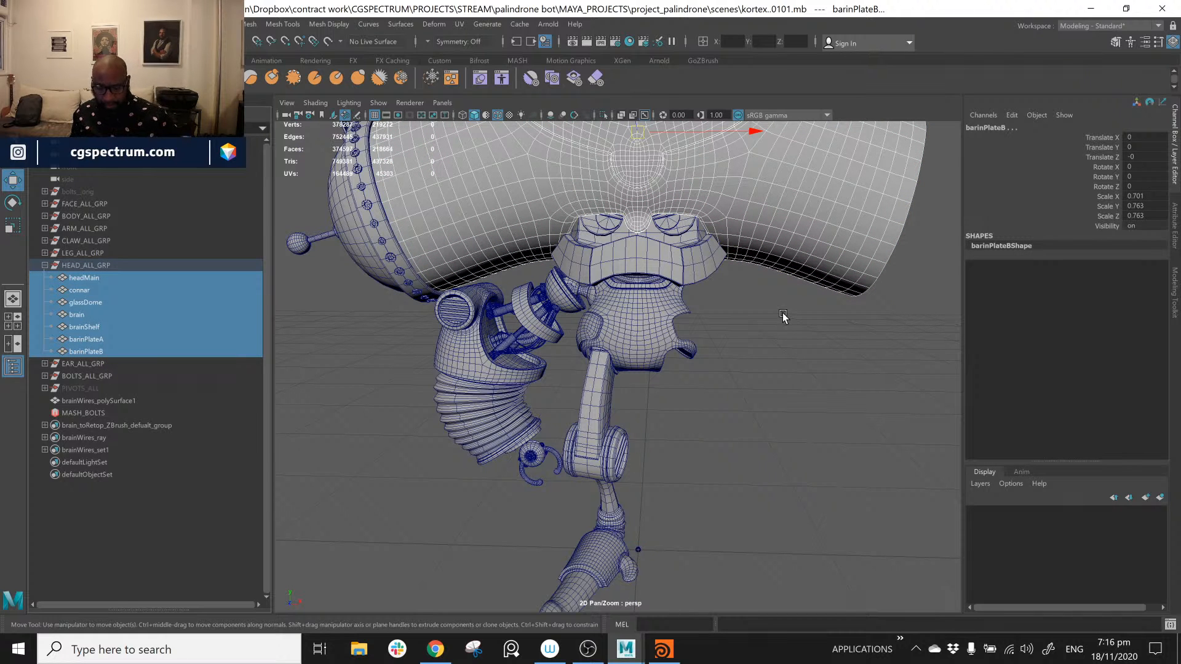
key("g")
left_click(46, 266)
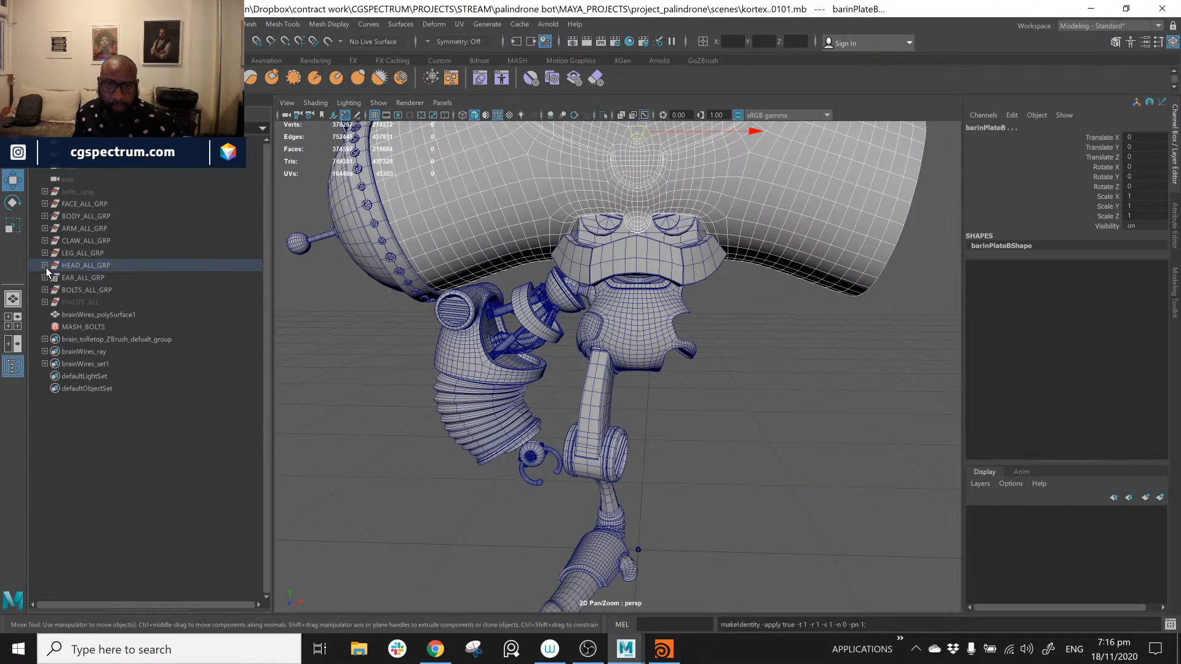
Step: Freeze the transformations of all EAR_ALL_GRP meshes, pPipe1 through polySurface112, and collapse the group
left_click(45, 277)
left_click(83, 277)
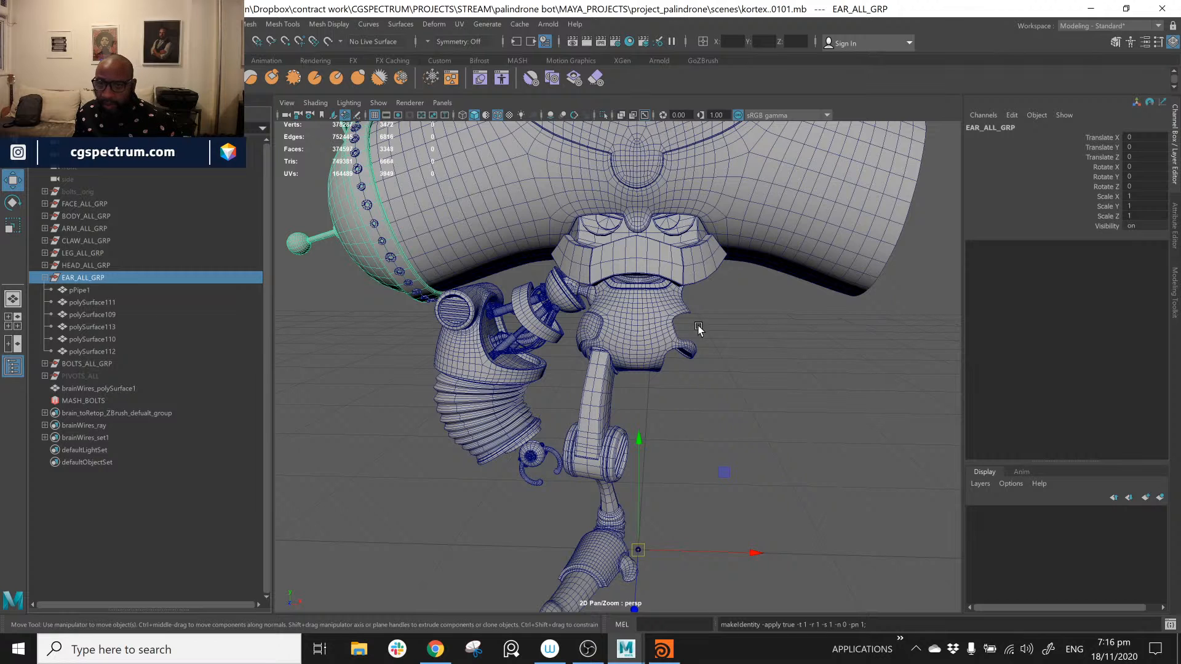
left_click_drag(698, 329, 338, 358, "alt")
left_click(85, 292)
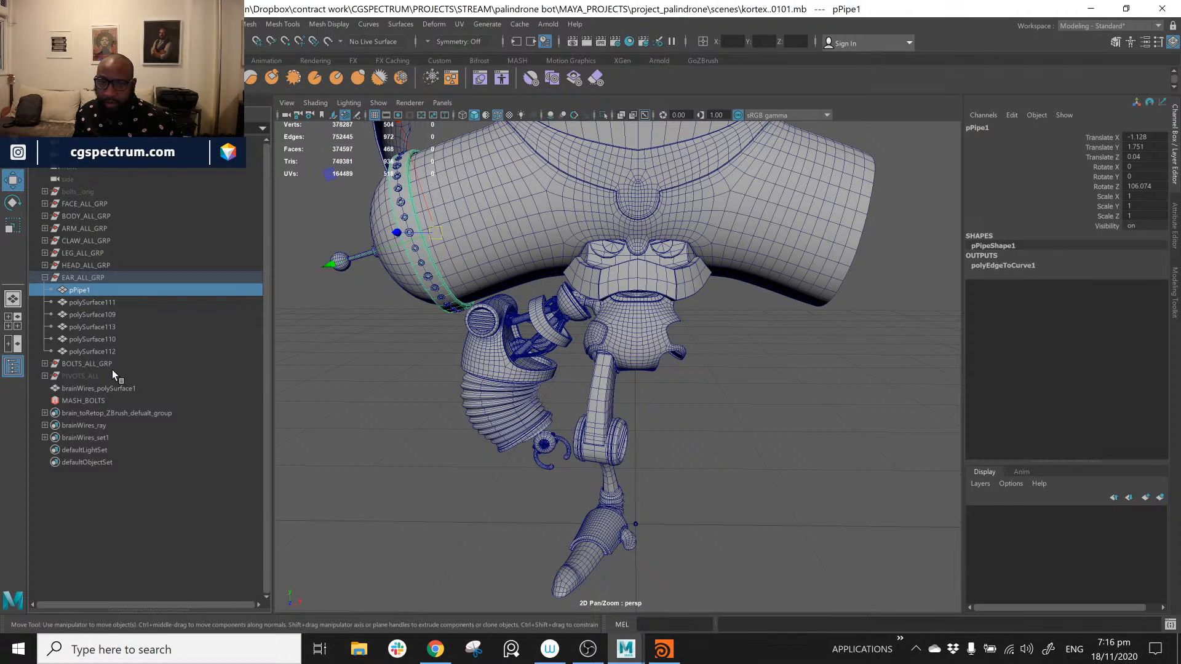
left_click(103, 354, "shift")
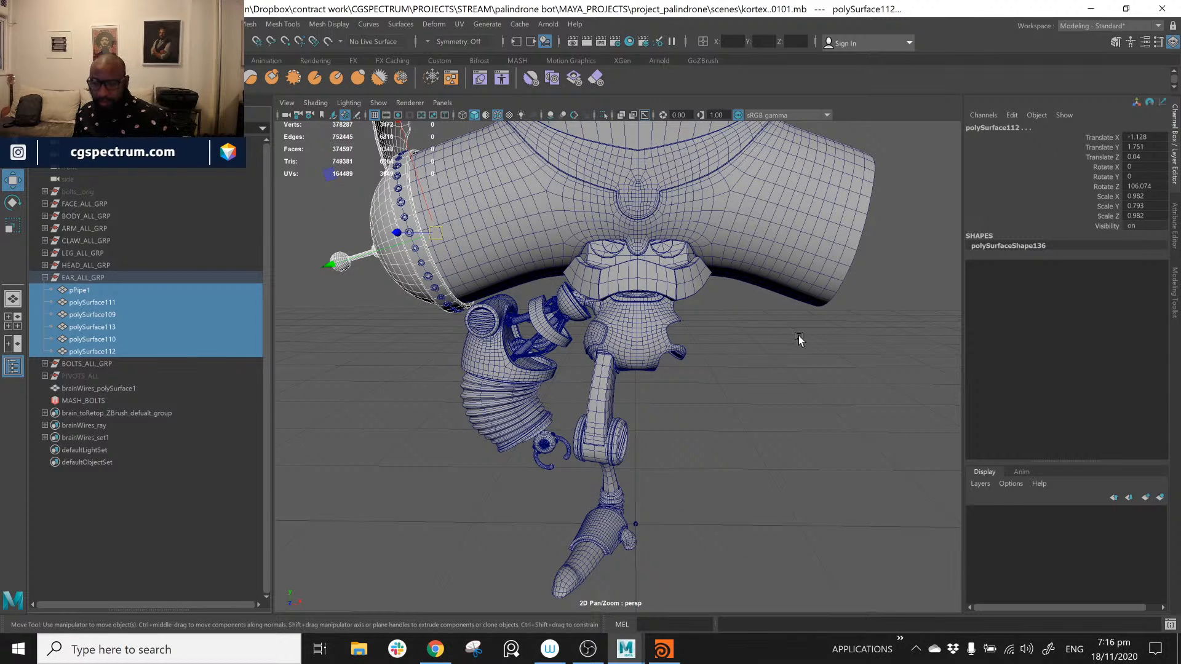
key("g")
left_click_drag(523, 331, 560, 313, "alt")
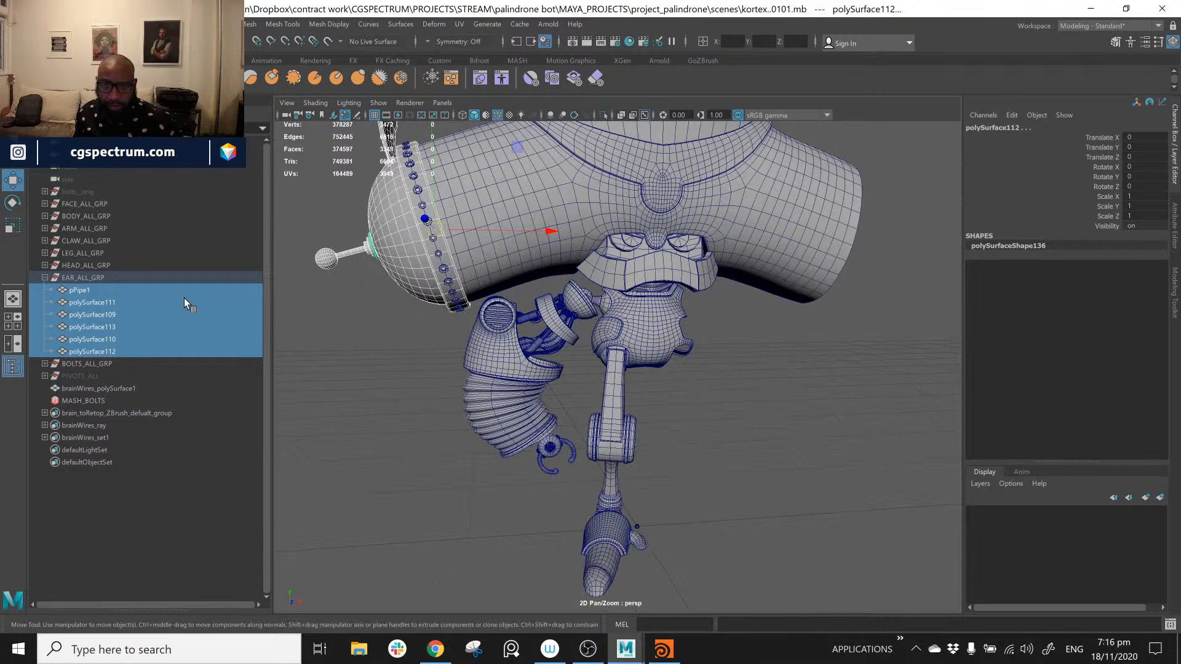
left_click(44, 277)
Step: Check the transform values and connections of BOLTS_ALL_GRP, brainWires_polySurface1 and the MASH_BOLTS node
left_click(56, 292)
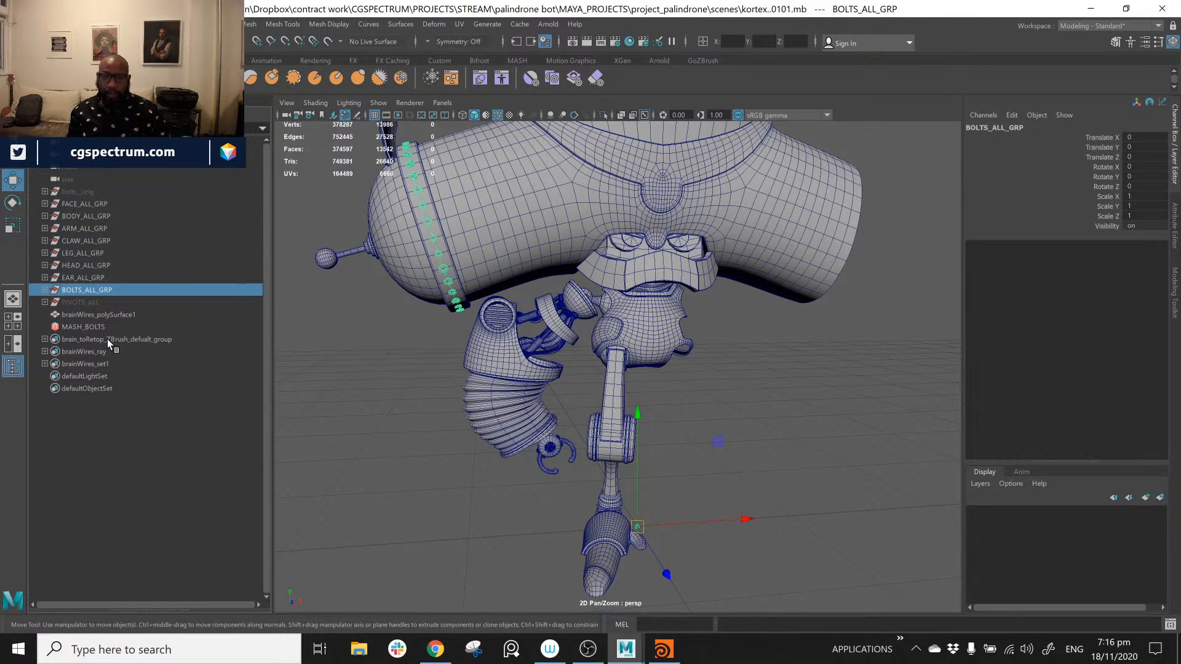
left_click(125, 315)
middle_click_drag(695, 289, 731, 410, "alt")
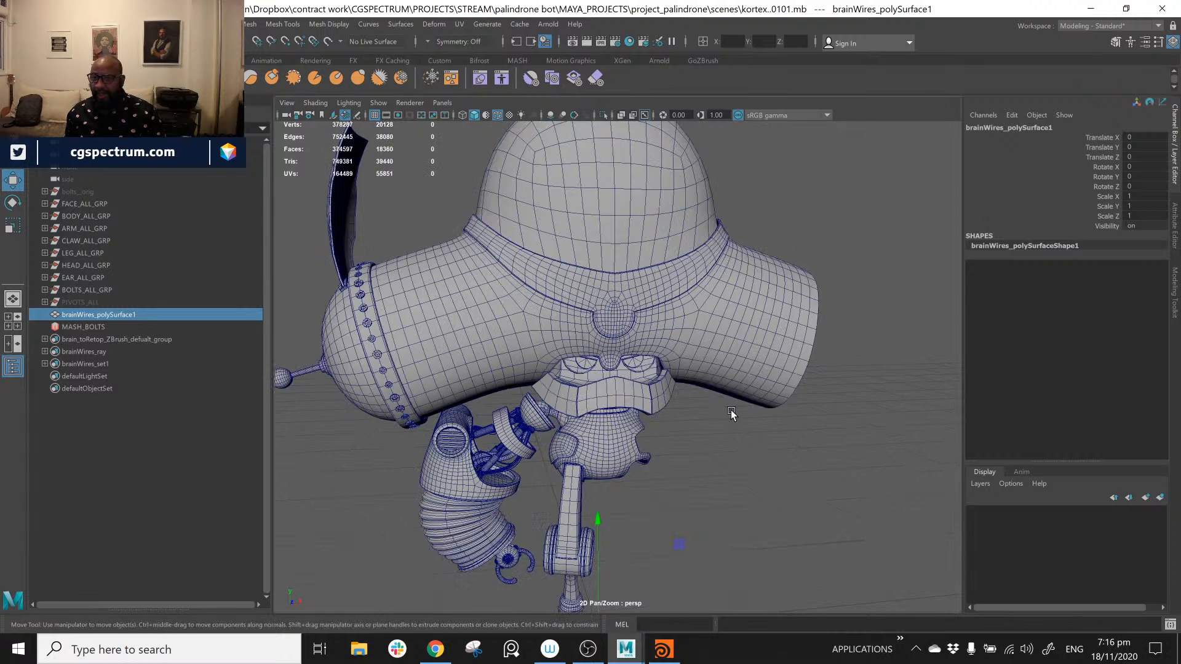
left_click_drag(731, 410, 695, 414, "alt")
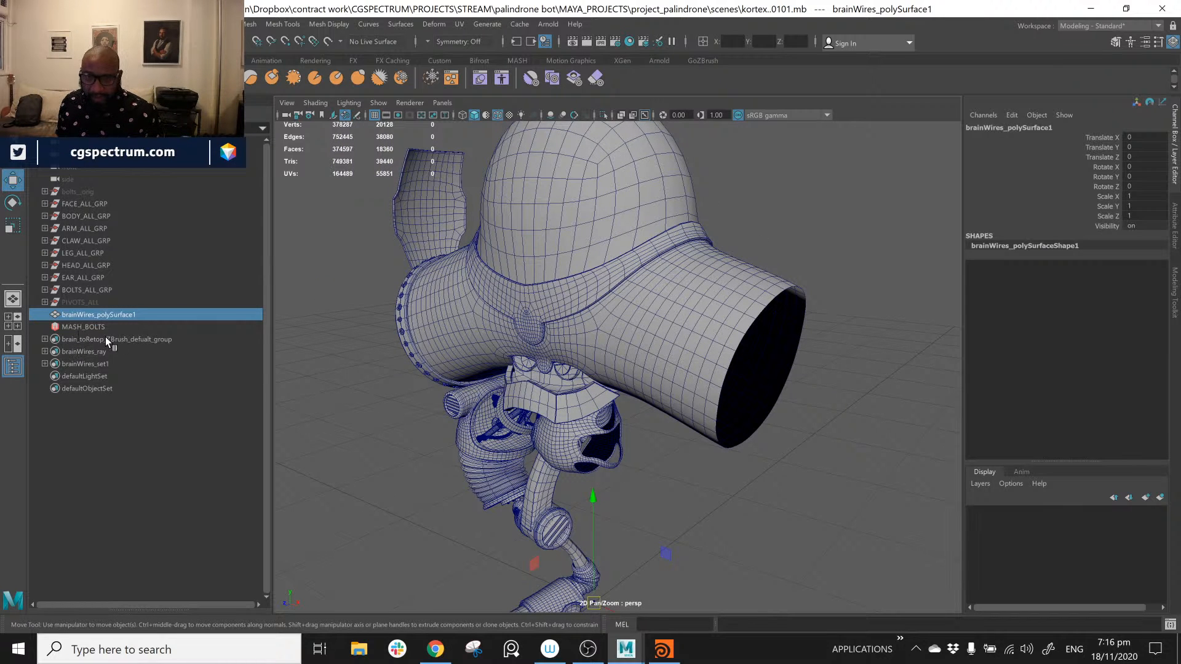
left_click(83, 326)
left_click_drag(845, 350, 689, 374, "alt")
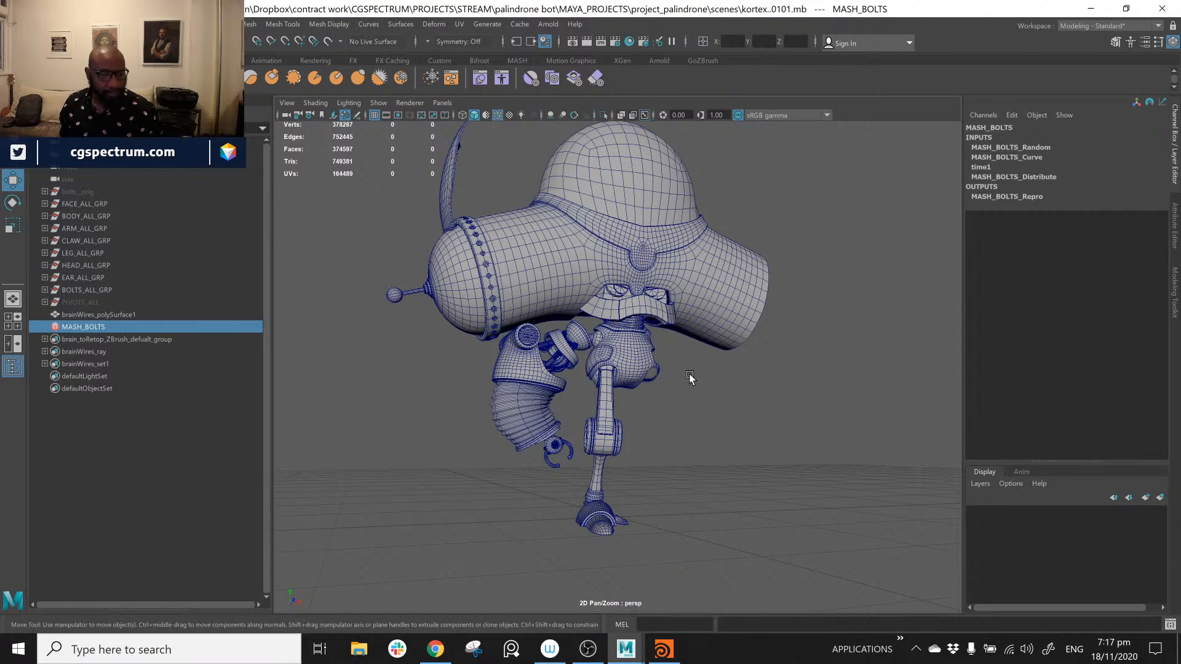
left_click_drag(690, 376, 605, 404, "alt")
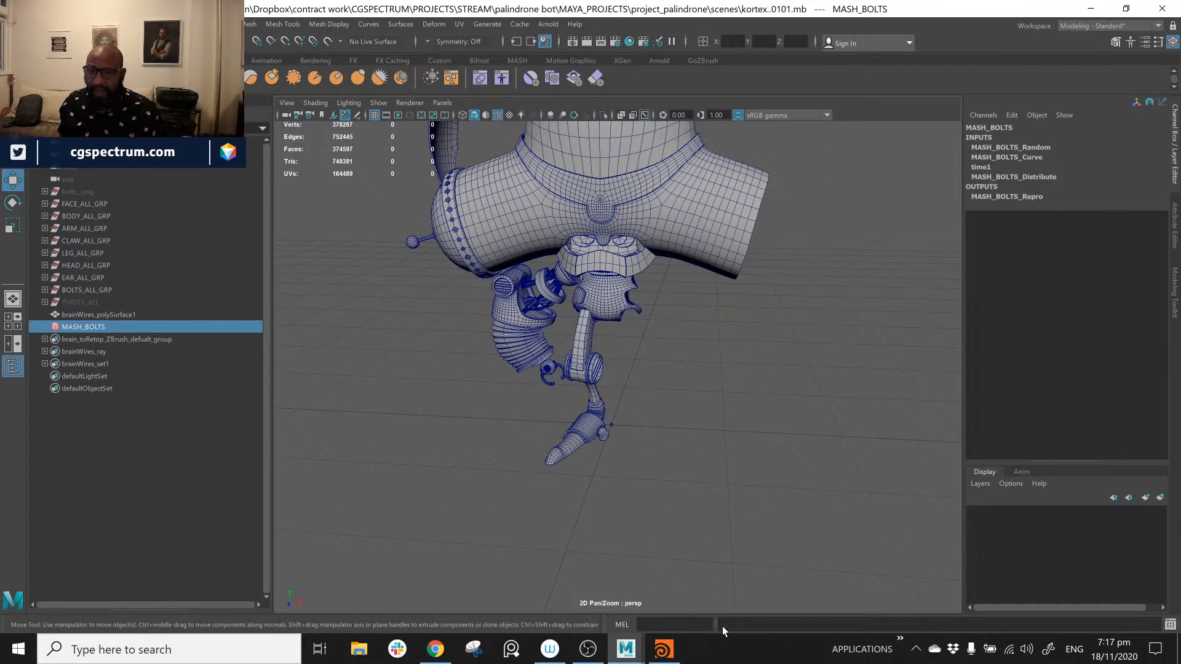
Step: Select BOLTS_ALL_GRP and examine the ring of bolts around the robot's ear from several angles
left_click(96, 290)
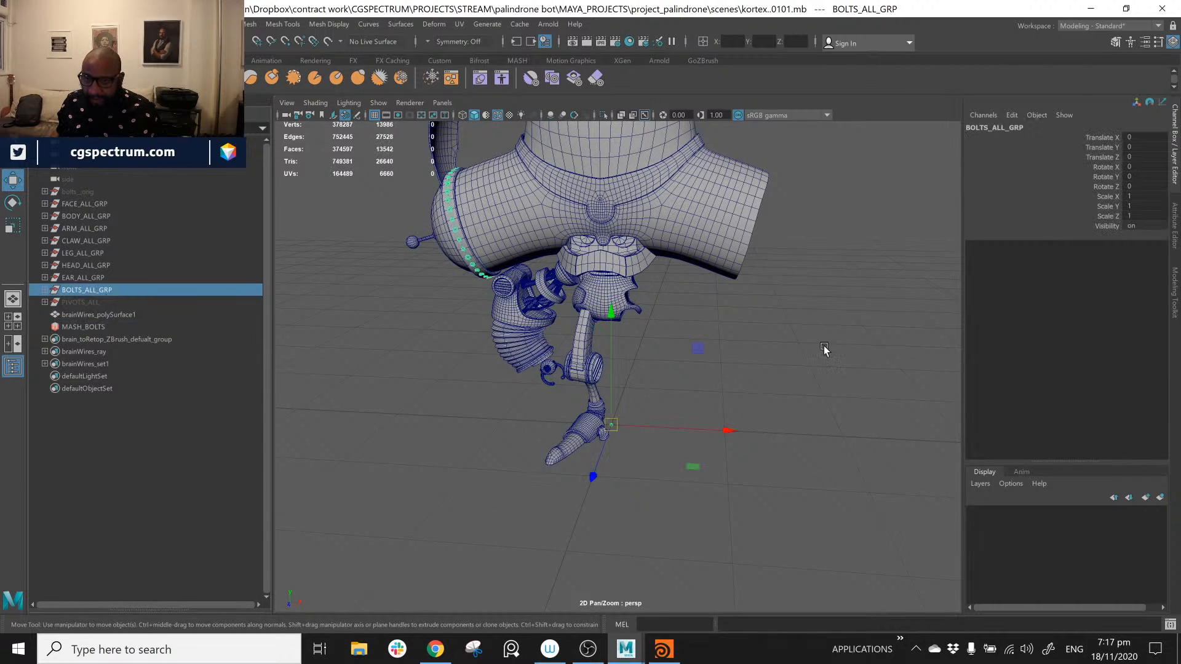
left_click_drag(823, 348, 728, 438, "alt")
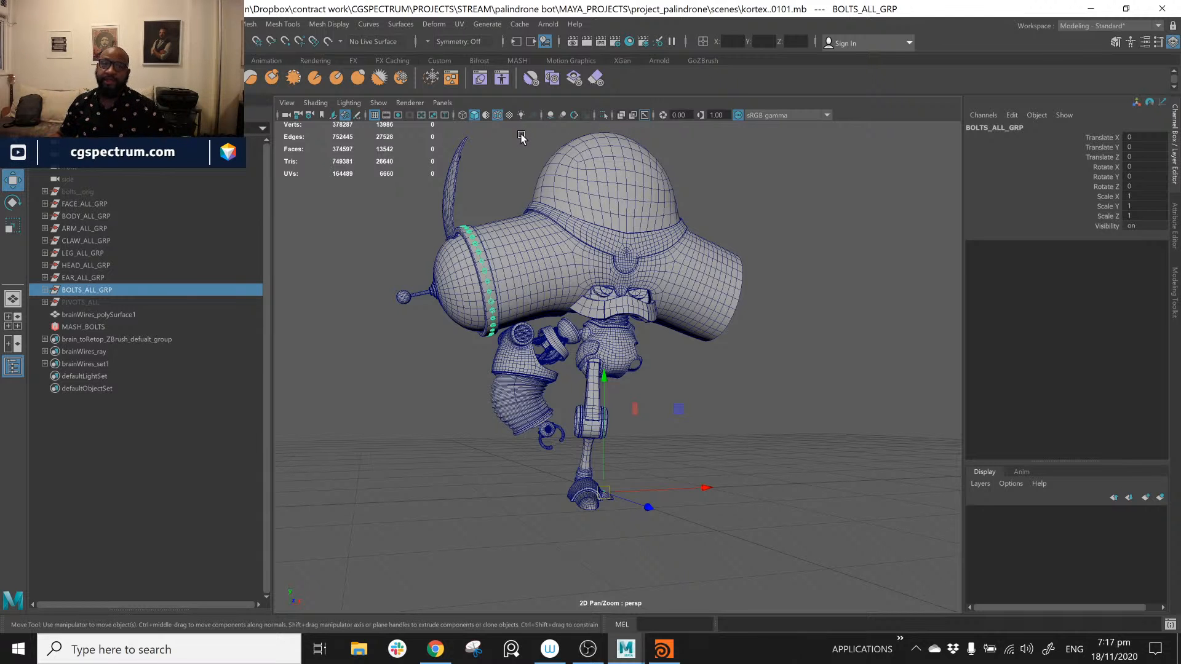
left_click_drag(749, 393, 689, 421, "alt")
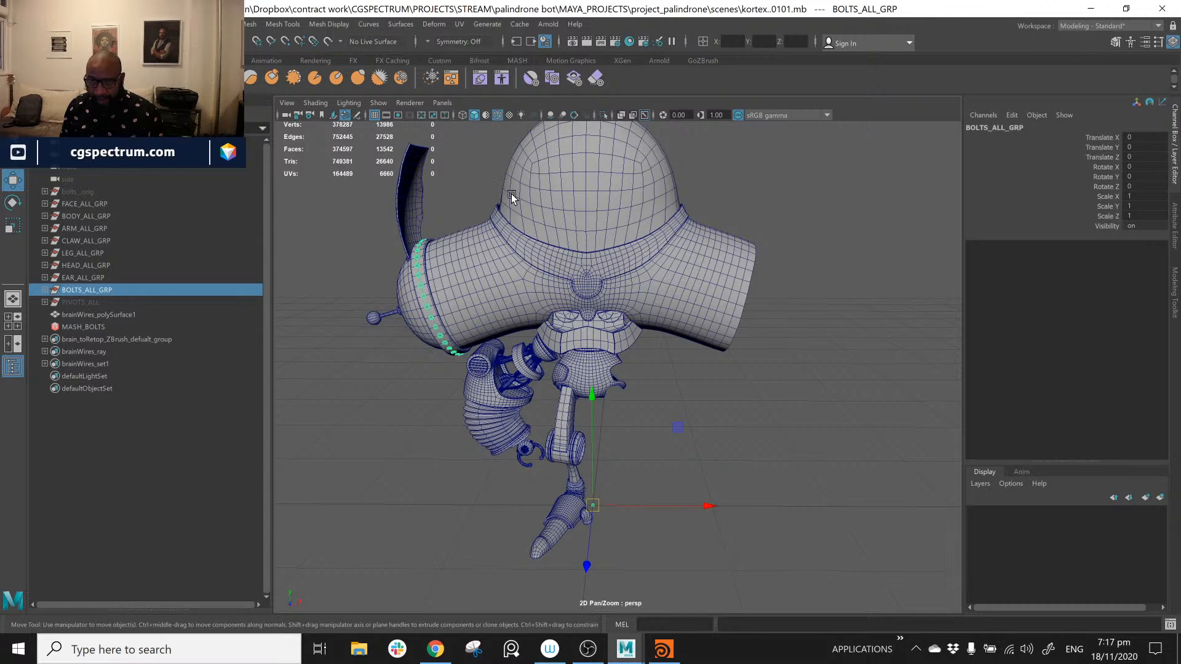
left_click_drag(590, 393, 499, 268, "alt")
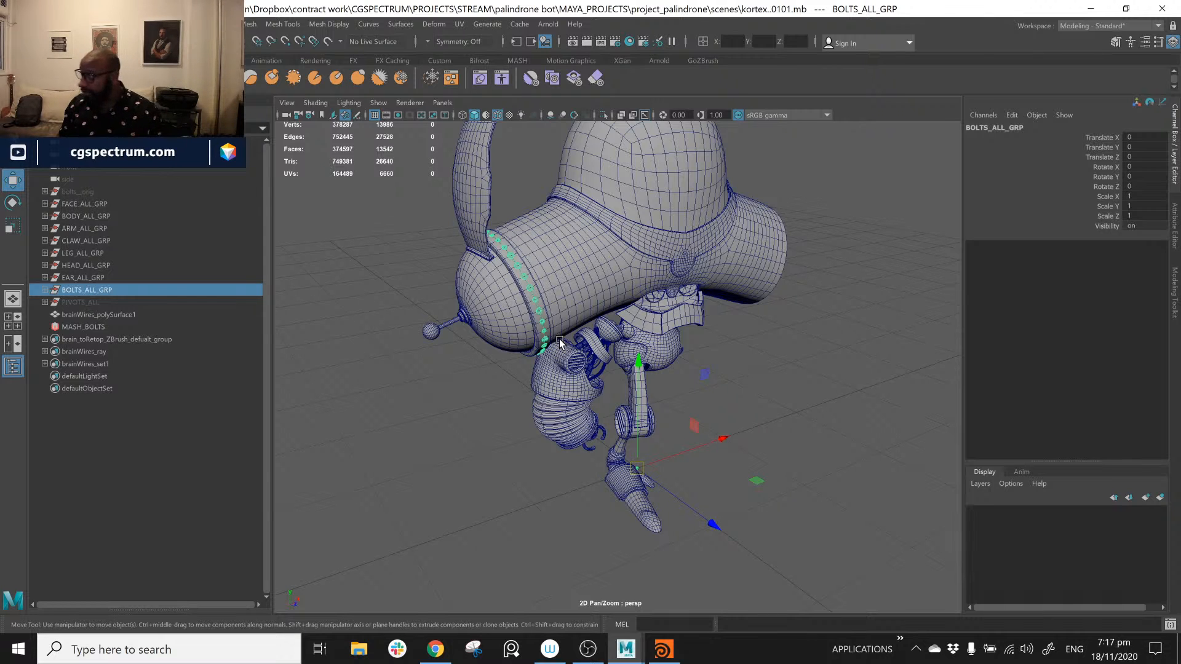
left_click_drag(703, 371, 688, 335, "alt")
right_click_drag(414, 398, 513, 378, "alt")
middle_click_drag(456, 350, 761, 338, "alt")
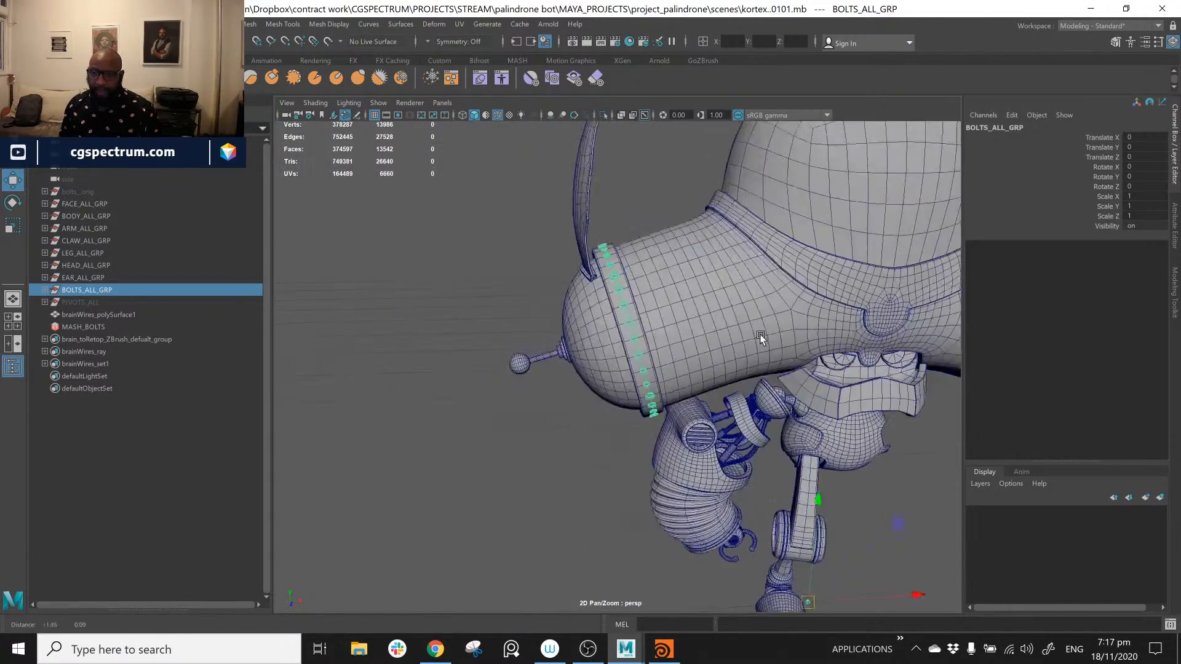
right_click_drag(676, 360, 733, 373, "alt")
left_click_drag(733, 373, 714, 363, "alt")
left_click_drag(678, 319, 688, 326, "alt")
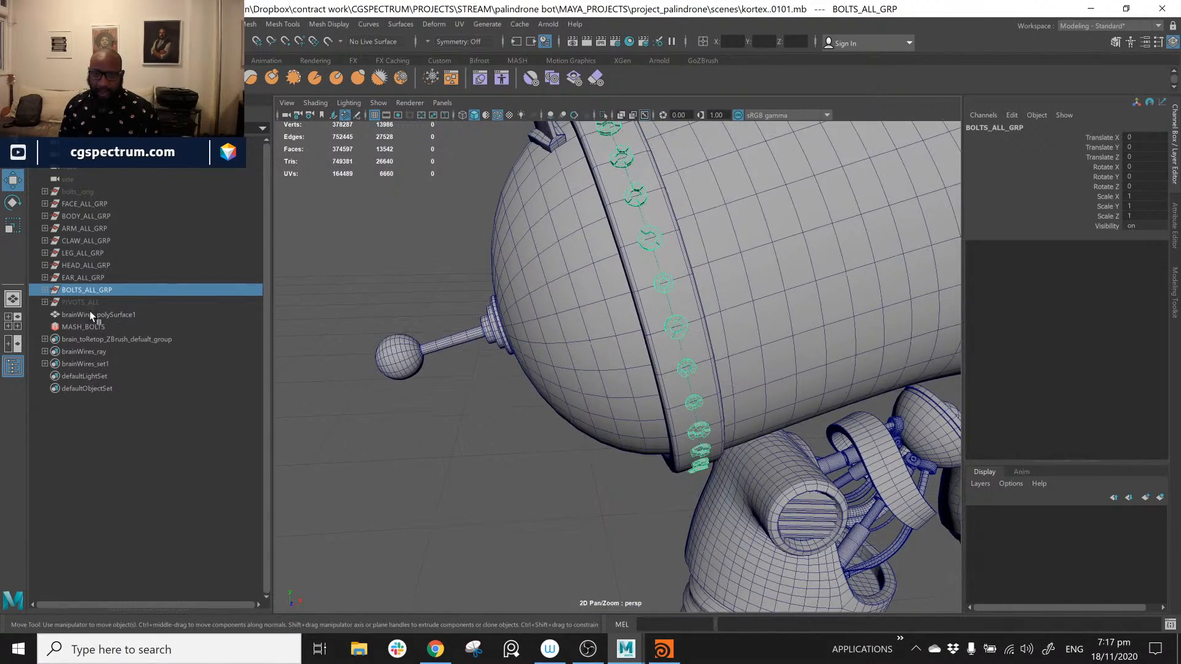
left_click_drag(730, 391, 679, 282, "alt")
left_click_drag(648, 246, 627, 274, "alt")
right_click_drag(627, 274, 683, 304, "alt")
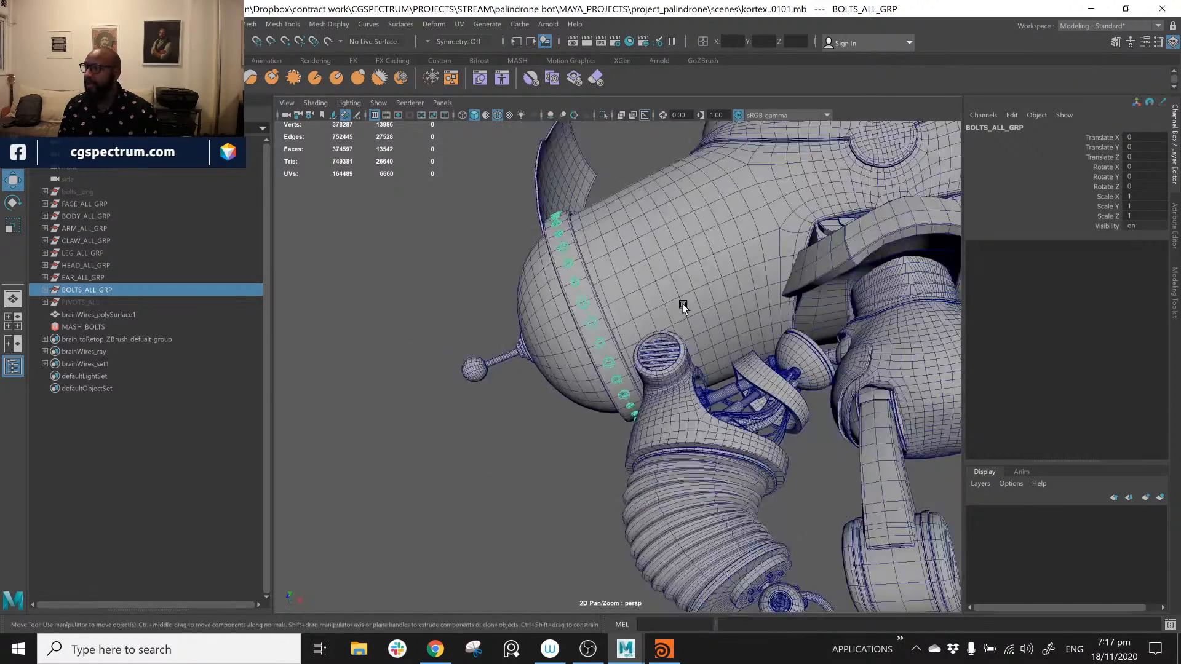
left_click_drag(683, 304, 770, 337, "alt")
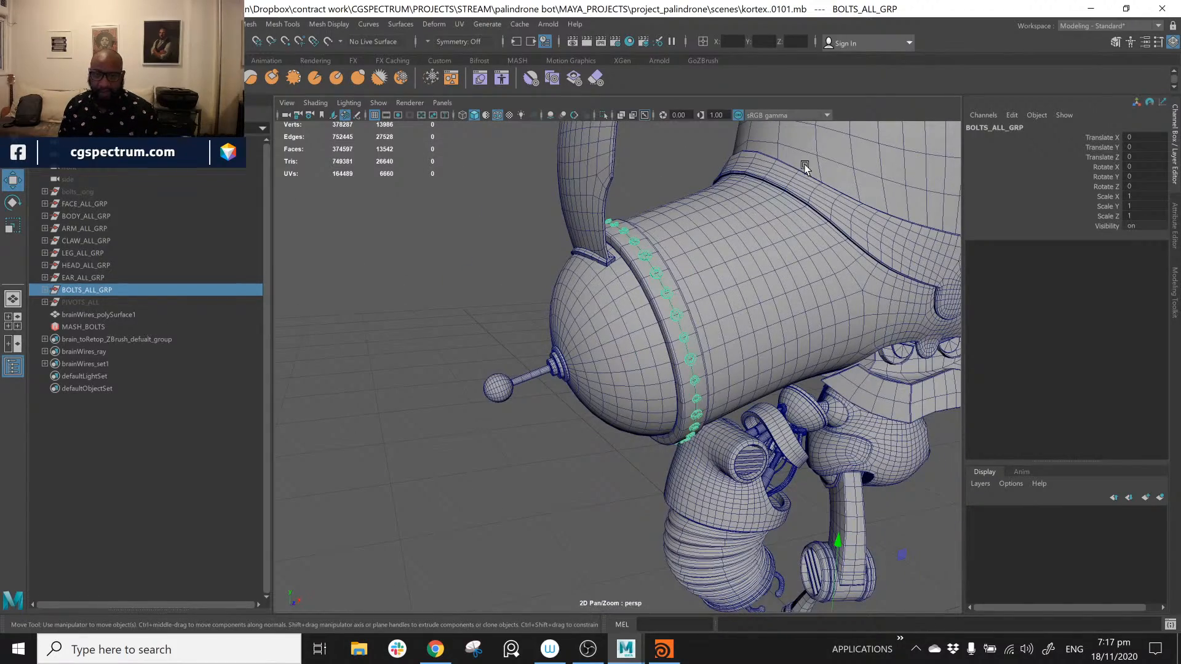
Step: Isolate BOLTS_ALL_GRP in the viewport, select the single bolt at the origin and inspect it up close
left_click(603, 115)
left_click_drag(754, 309, 634, 345, "alt")
left_click(633, 345)
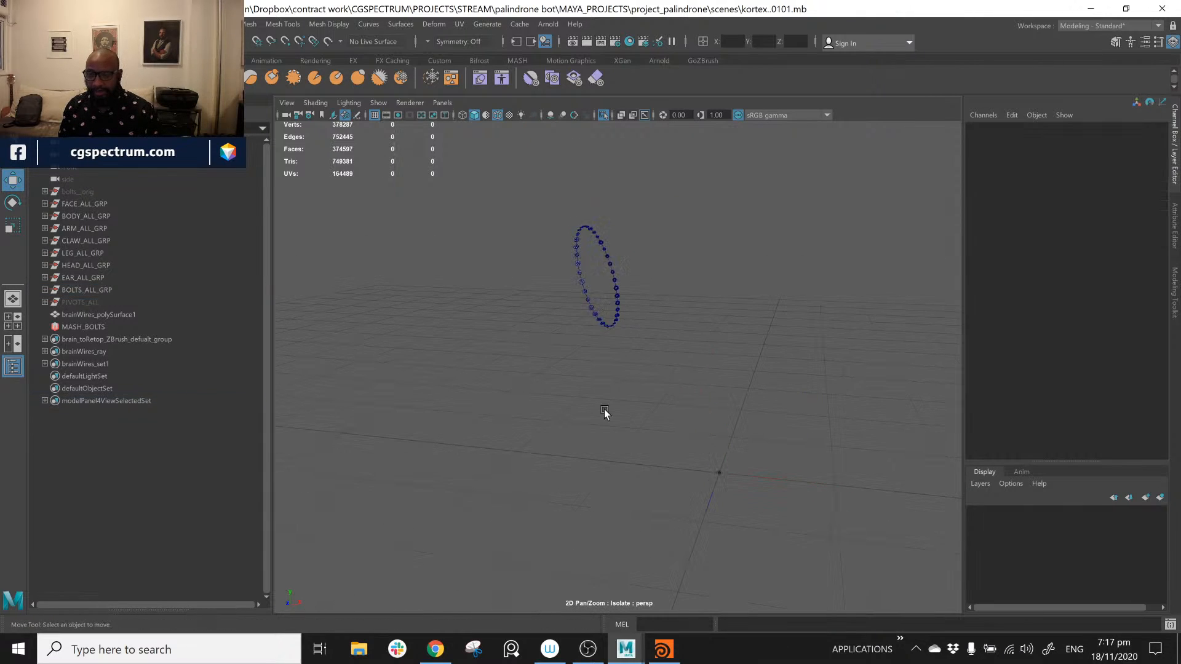
left_click_drag(604, 409, 565, 145, "alt")
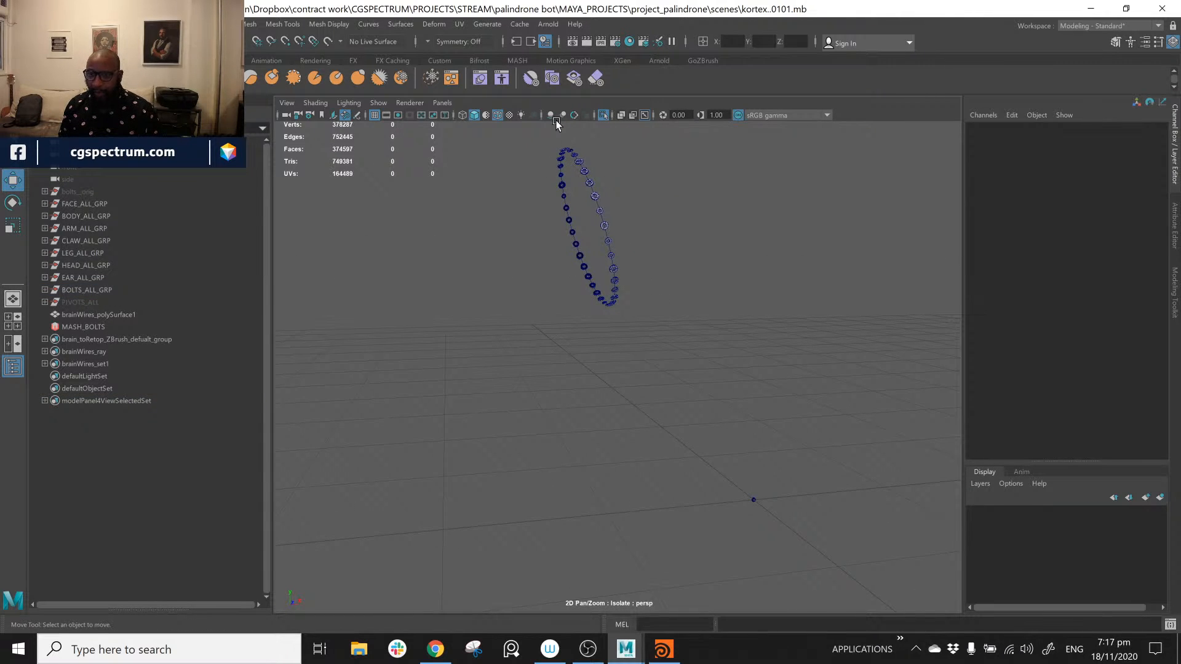
left_click(754, 499)
left_click_drag(868, 565, 810, 533, "alt")
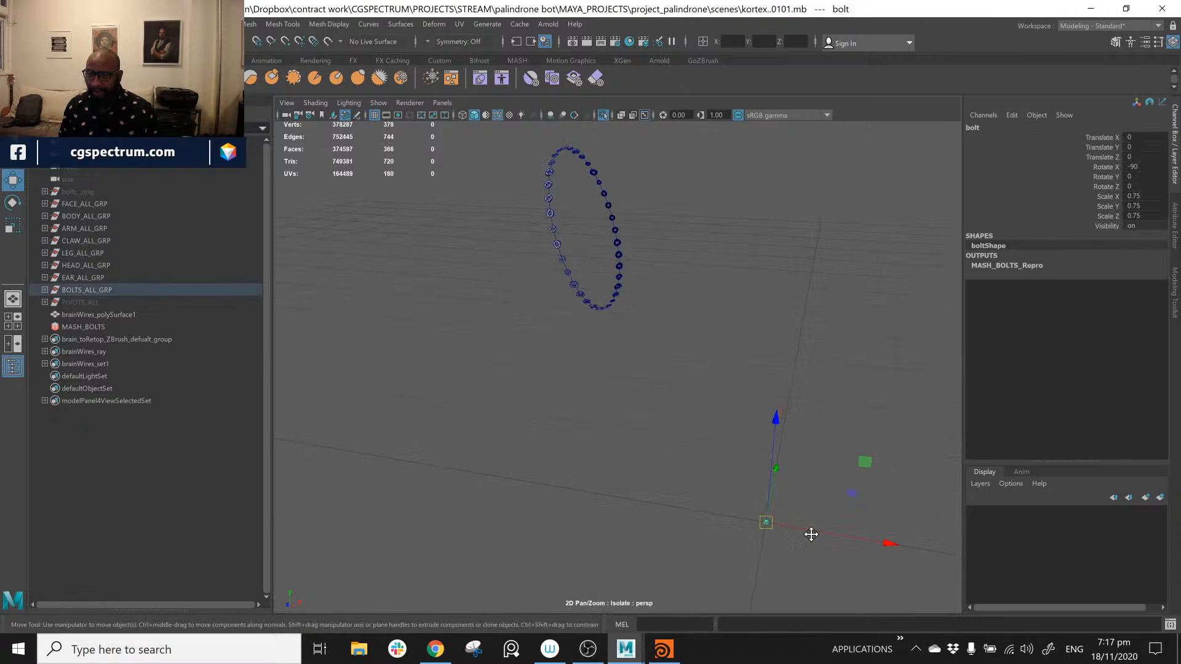
middle_click_drag(810, 532, 619, 364, "alt")
key("f")
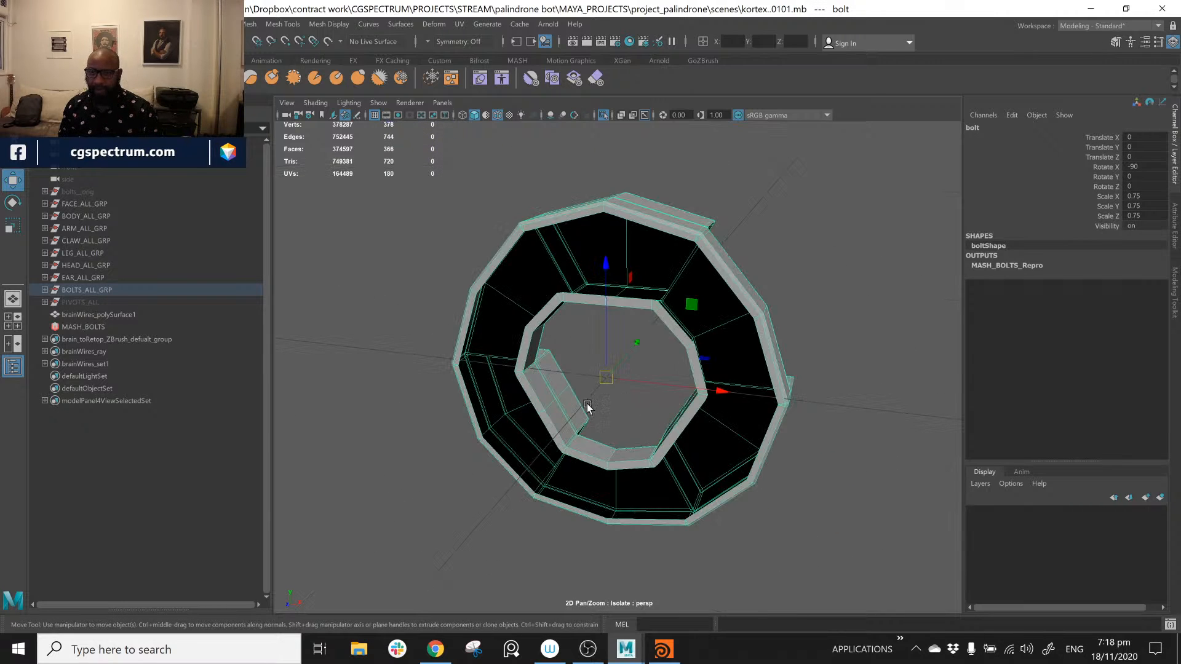
left_click_drag(587, 403, 617, 422, "alt")
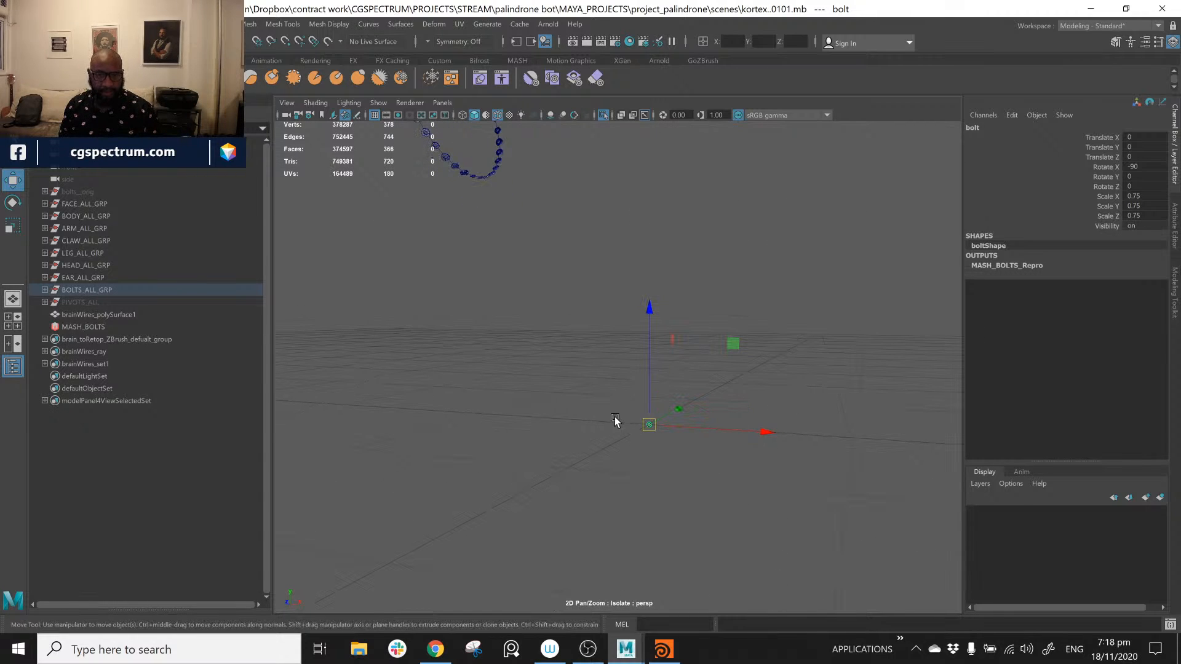
Step: Freeze the transformations of the bolt at the origin and check the effect on the bolt ring
left_click(112, 24)
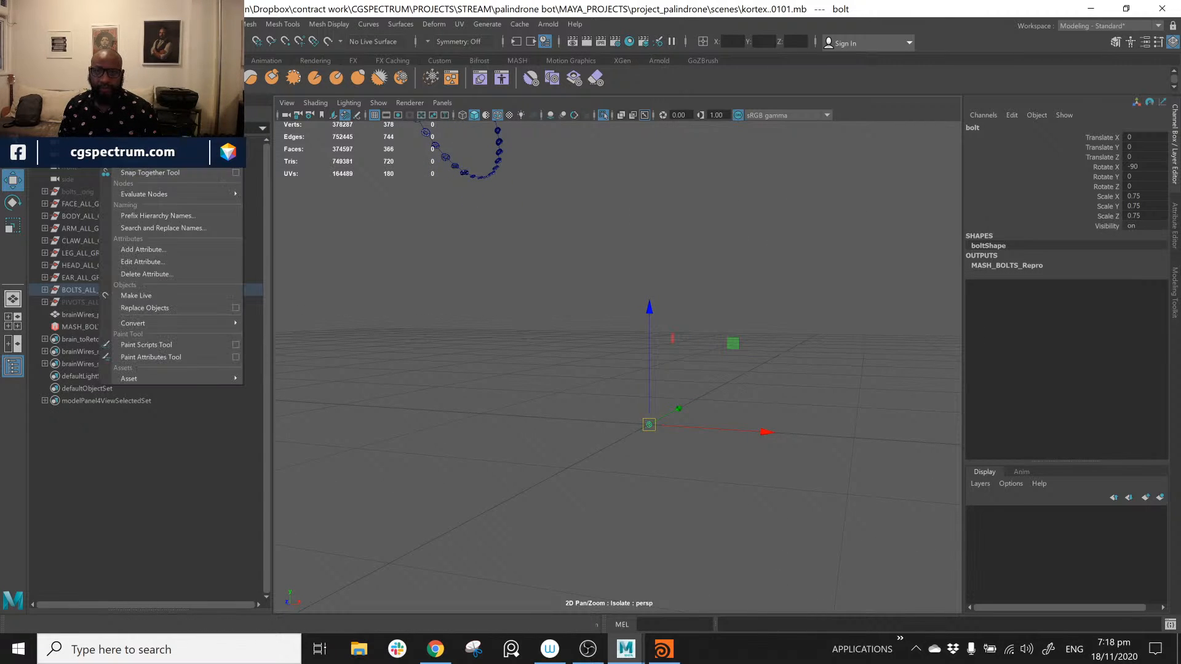
mouse_move(161, 83)
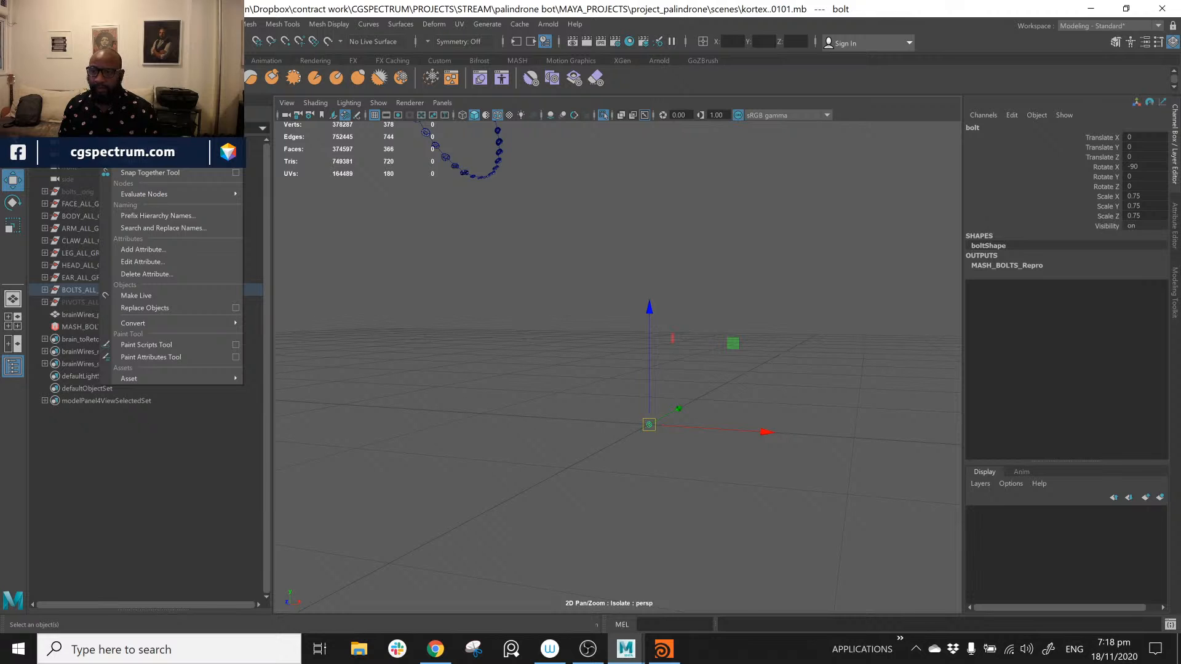
left_click(161, 81)
left_click_drag(684, 377, 535, 319, "alt")
right_click_drag(535, 319, 648, 393, "alt")
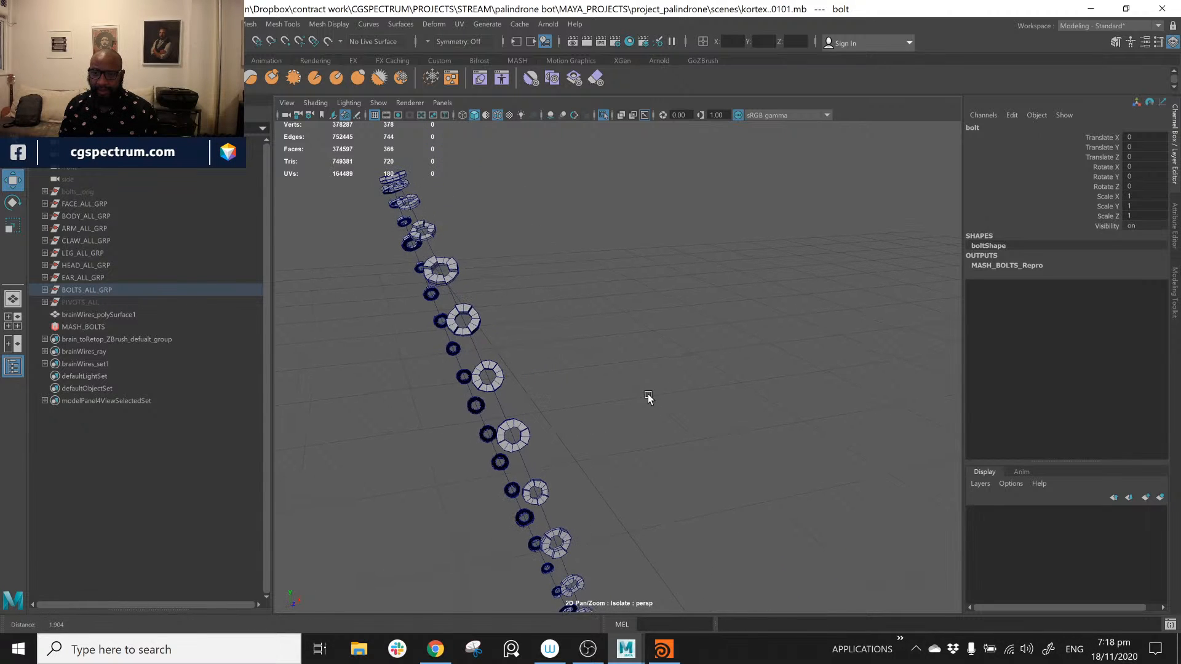
Step: Select the single bolt at the origin, inspect it up close and switch to the UV Editing workspace
left_click_drag(647, 393, 740, 462, "alt")
left_click(640, 443)
left_click_drag(640, 443, 681, 455, "alt")
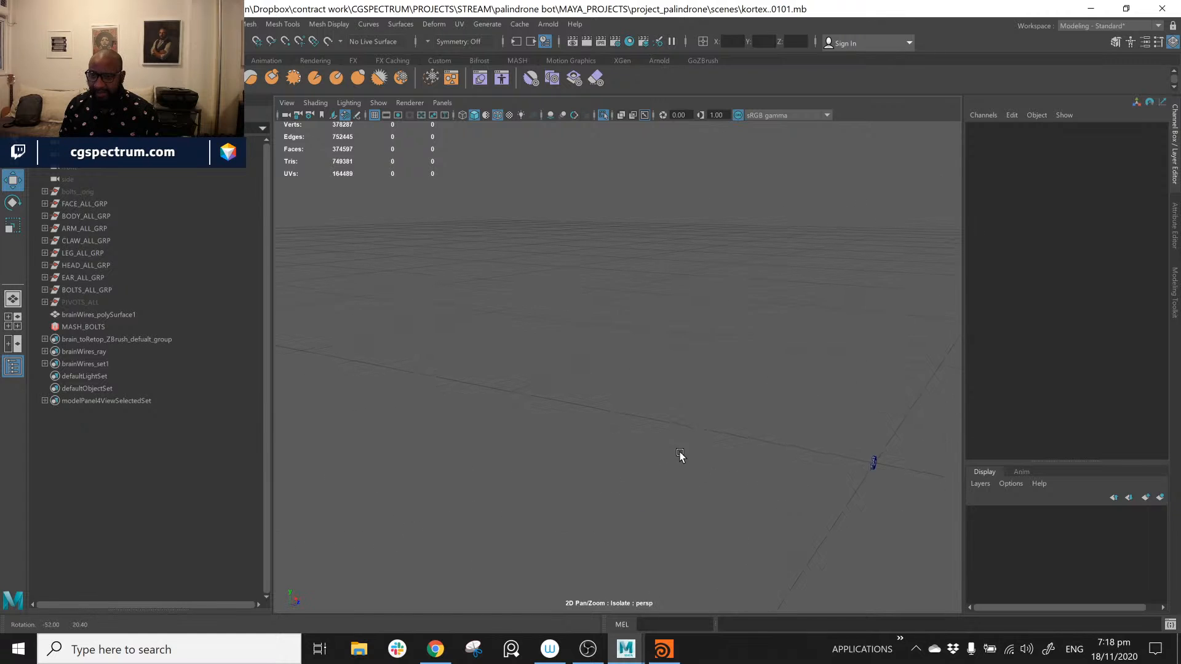
left_click_drag(797, 441, 917, 519)
key("f")
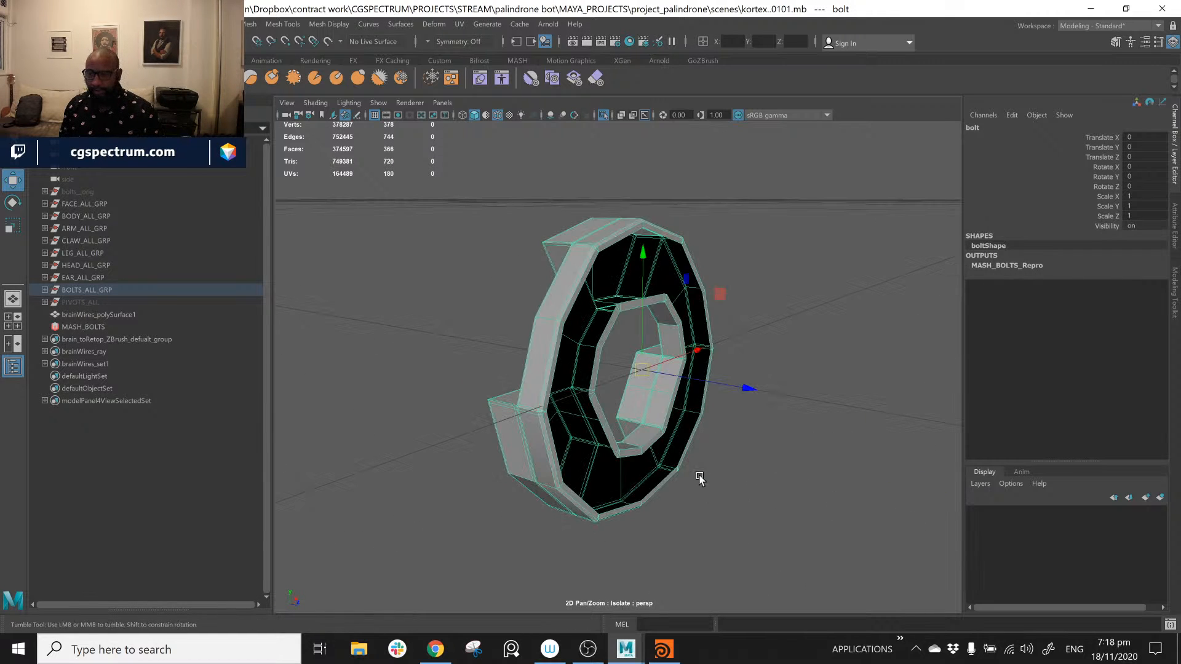
left_click_drag(699, 479, 675, 453, "alt")
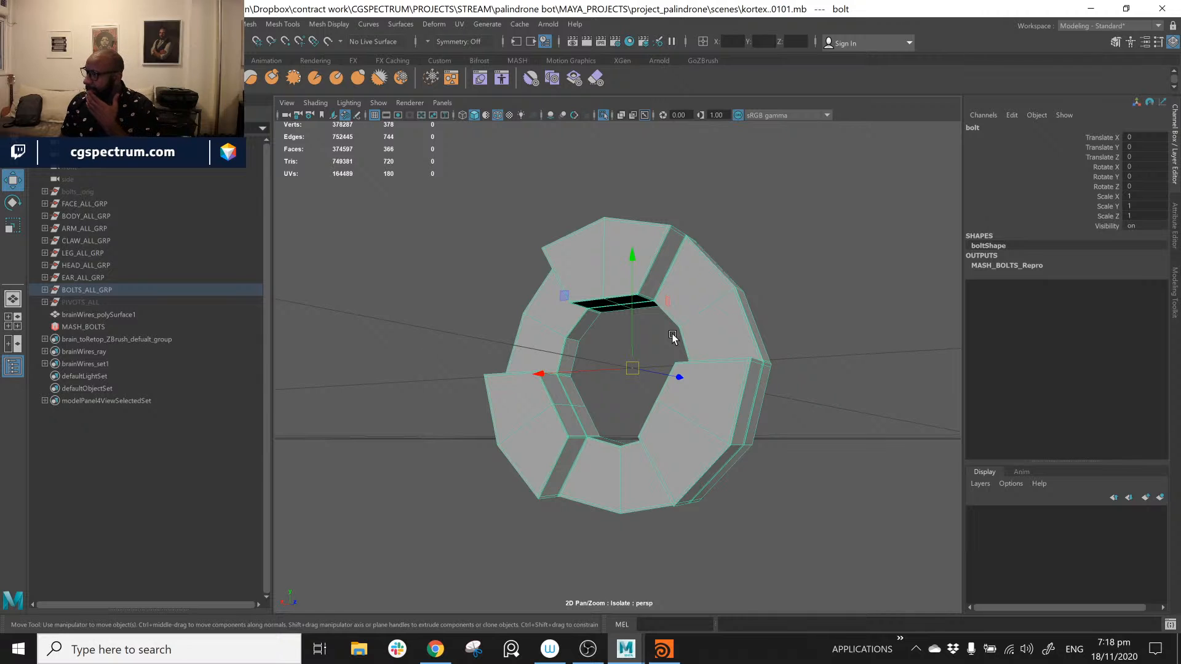
left_click(1092, 25)
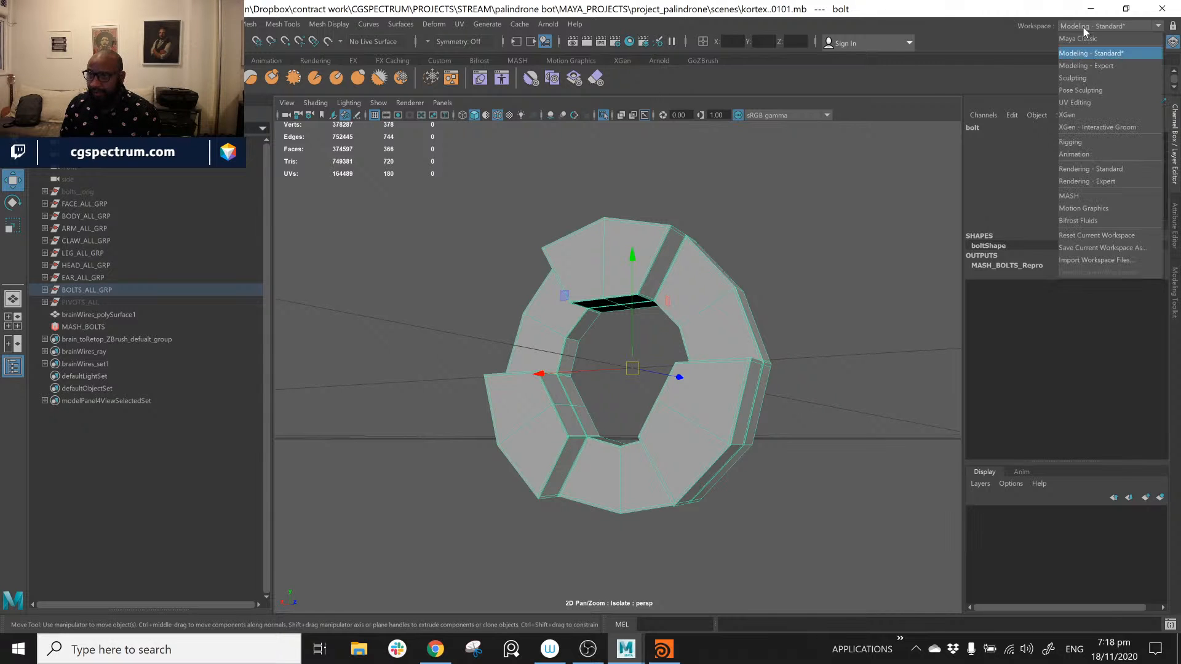
left_click(1105, 102)
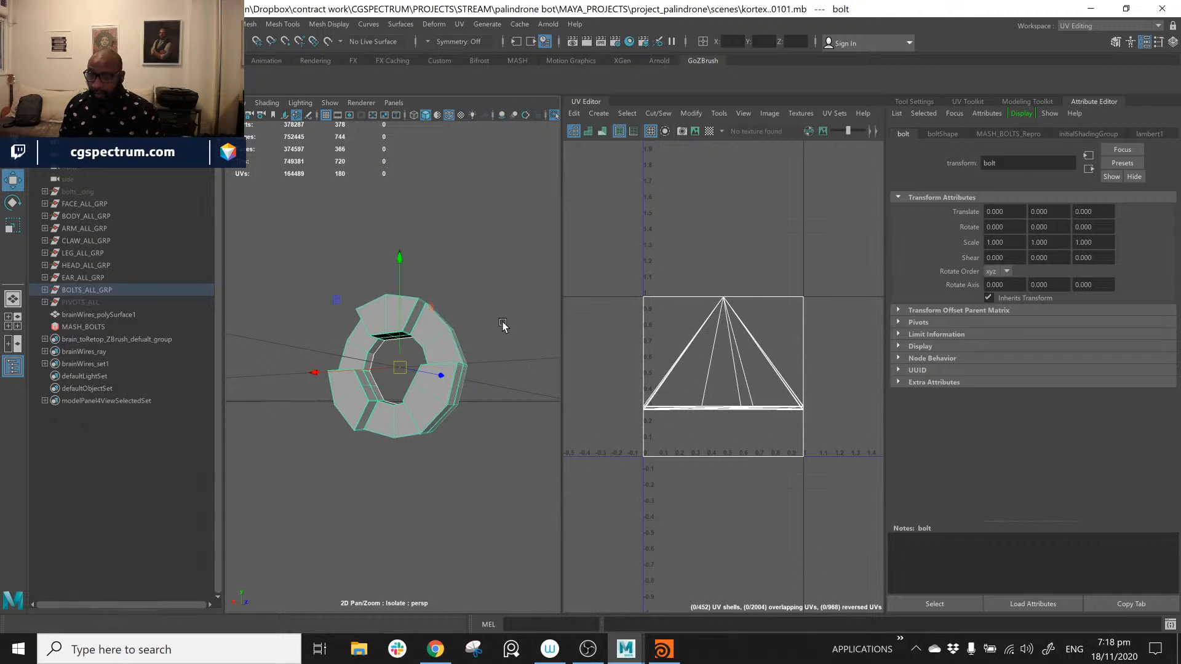
Step: Select MASH_BOLTS_ReproMesh and examine the bolt ring in relation to the single bolt at the origin
left_click_drag(503, 324, 469, 379, "alt")
right_click_drag(469, 380, 406, 365, "alt")
middle_click_drag(406, 365, 453, 378, "alt")
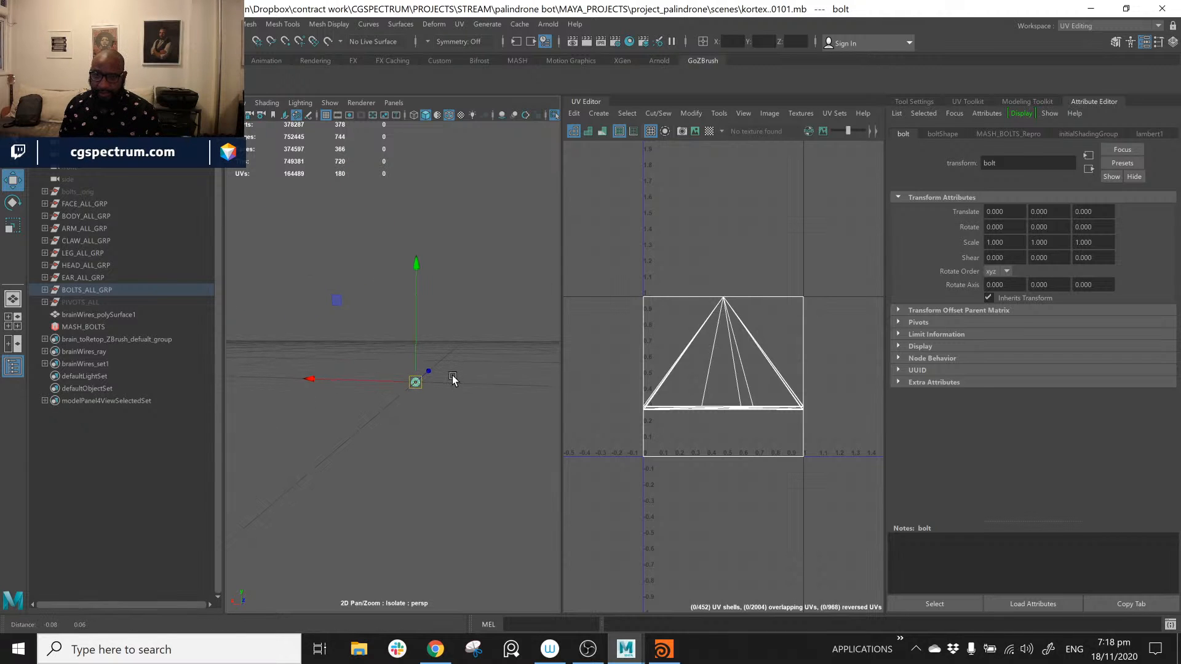
middle_click_drag(430, 306, 476, 471, "alt")
right_click_drag(476, 471, 331, 363, "alt")
middle_click_drag(381, 414, 496, 561, "alt")
right_click_drag(495, 560, 298, 334, "alt")
middle_click_drag(298, 335, 254, 328, "alt")
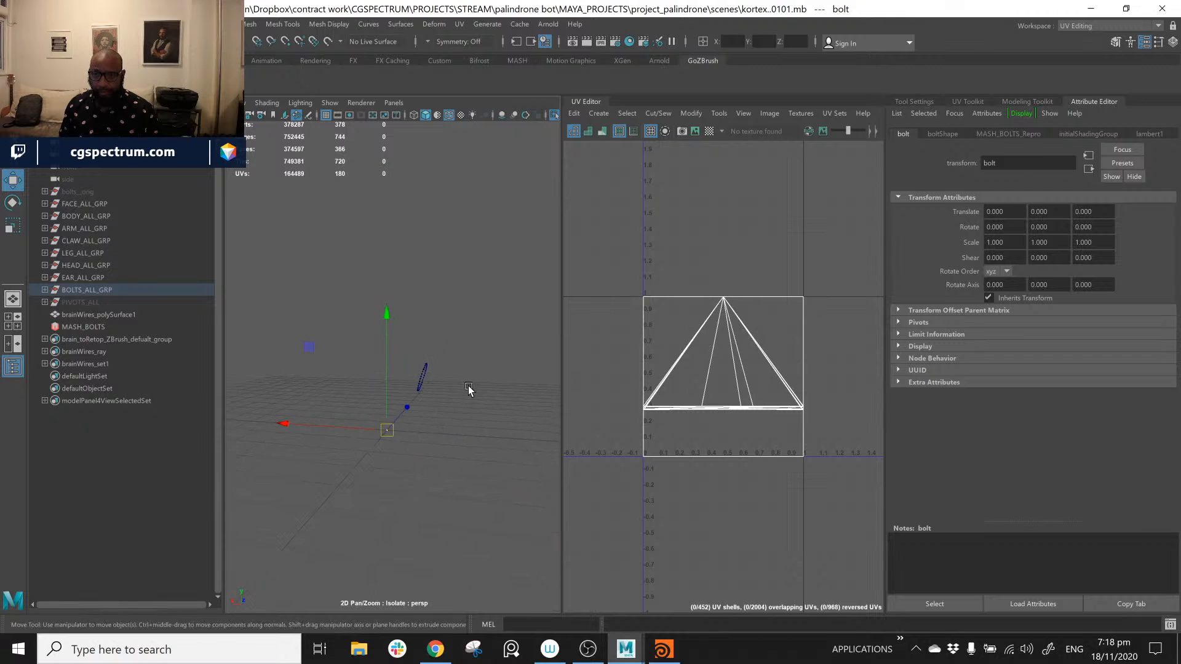
left_click_drag(468, 389, 336, 388, "alt")
right_click_drag(335, 389, 438, 448, "alt")
middle_click_drag(438, 448, 463, 420, "alt")
right_click_drag(368, 364, 336, 389, "alt")
left_click(297, 369)
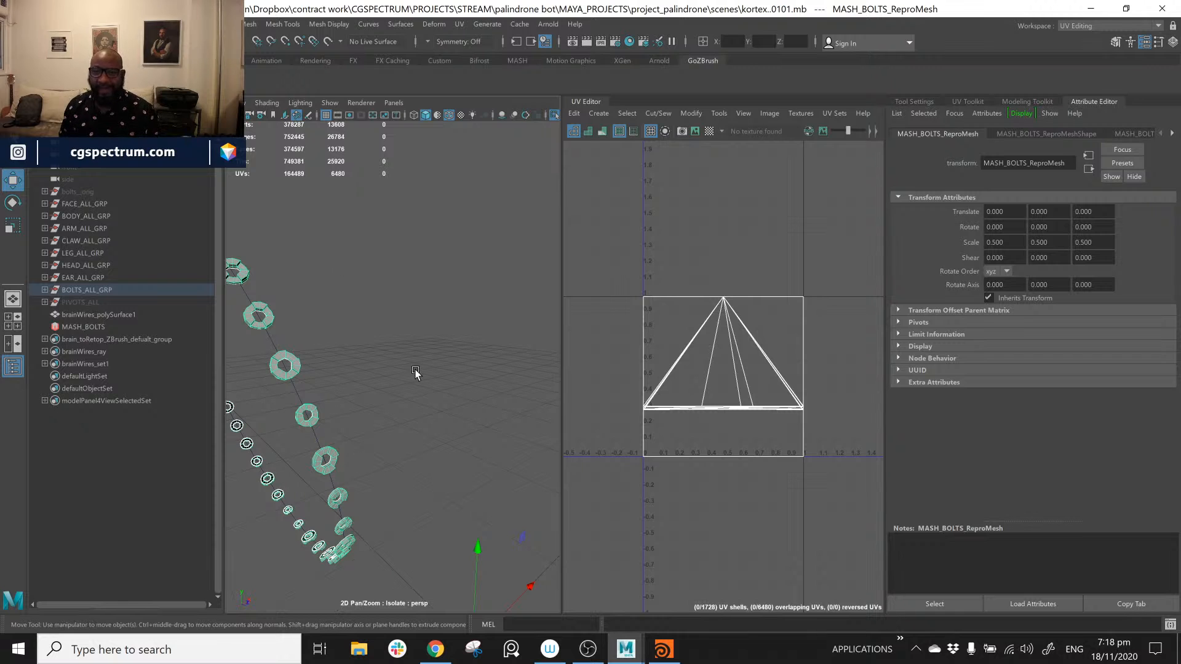
middle_click_drag(408, 470, 364, 170, "alt")
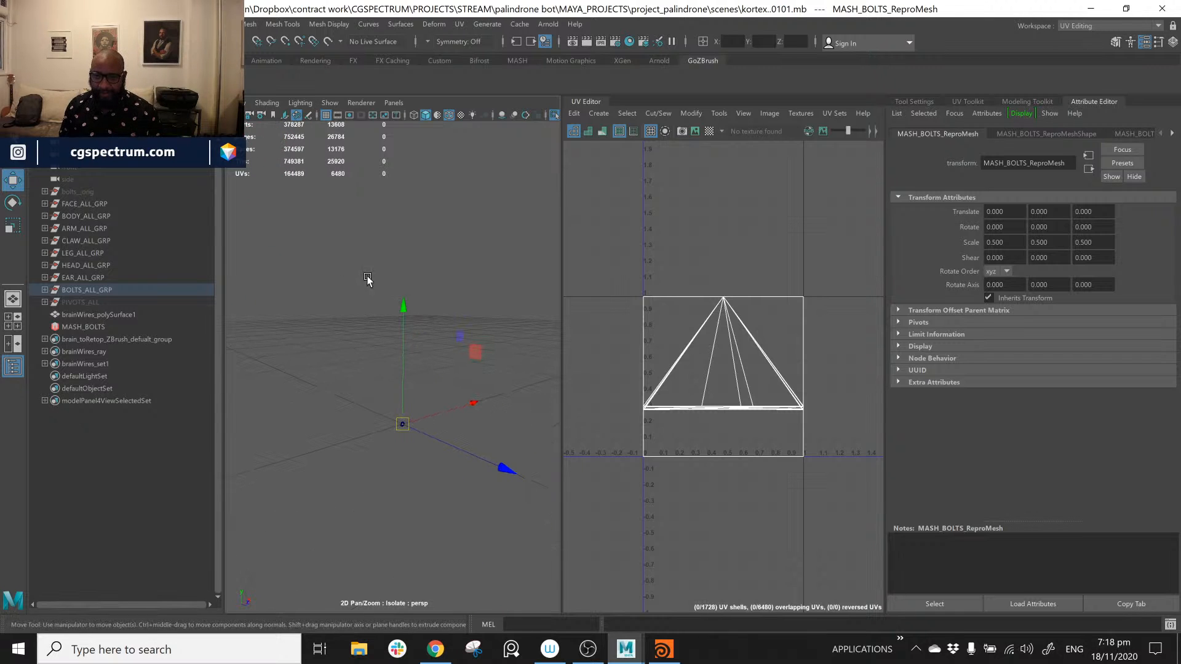
key("f")
left_click_drag(407, 453, 338, 446, "alt")
Step: Apply a planar UV mapping to the bolt at the origin, fitted to the bounding box and projected from the Z axis
left_click(511, 583)
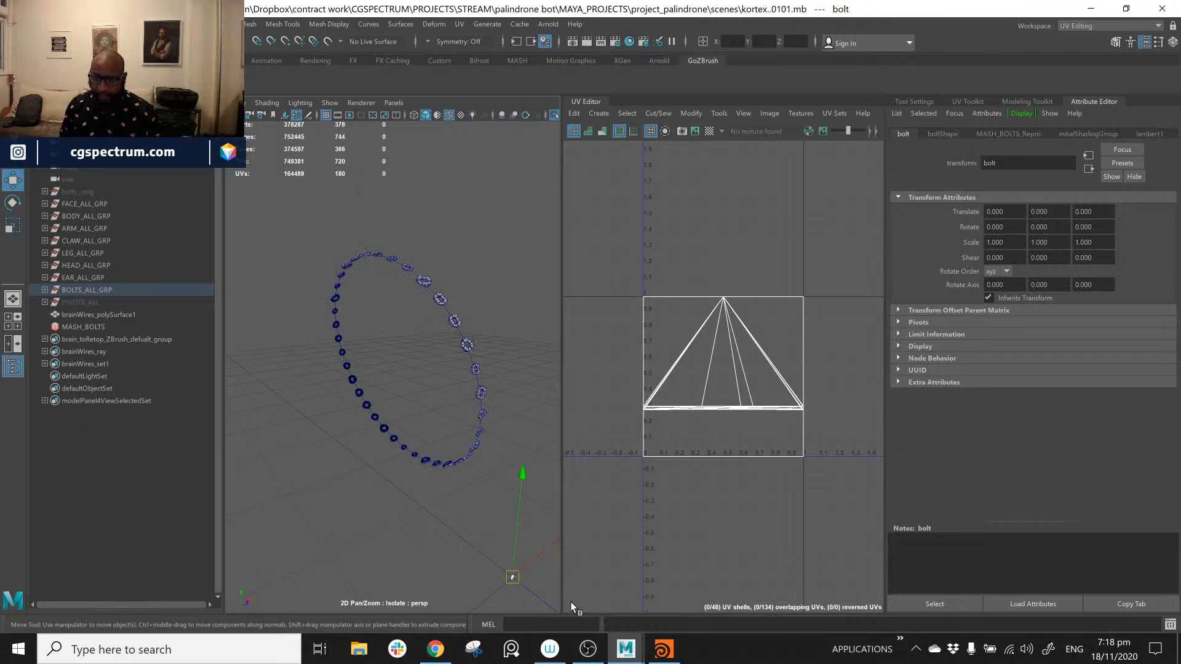
key("f")
left_click_drag(492, 431, 357, 438, "alt")
left_click_drag(454, 486, 534, 392, "alt")
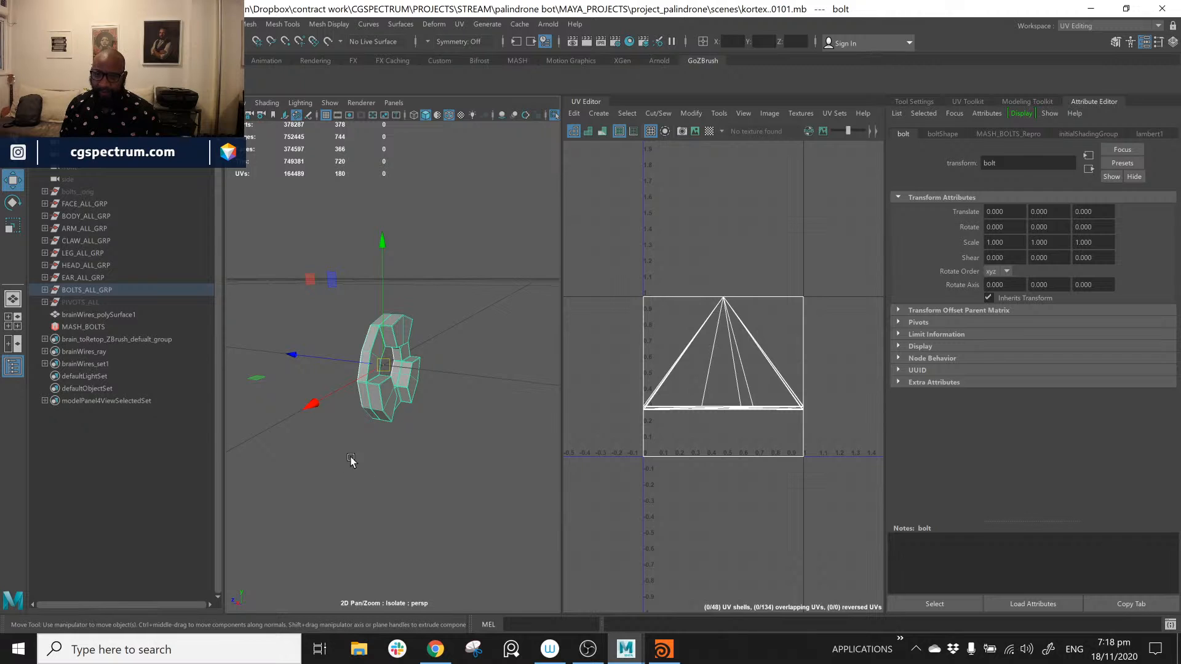
left_click_drag(351, 460, 401, 459, "alt")
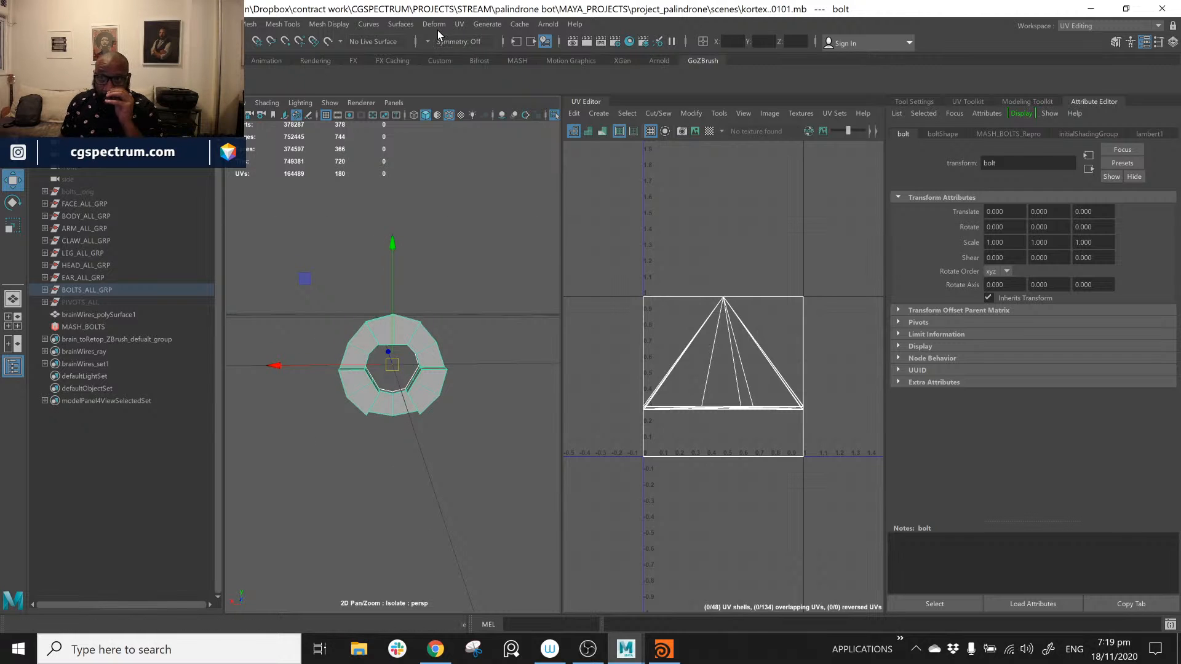
left_click(458, 25)
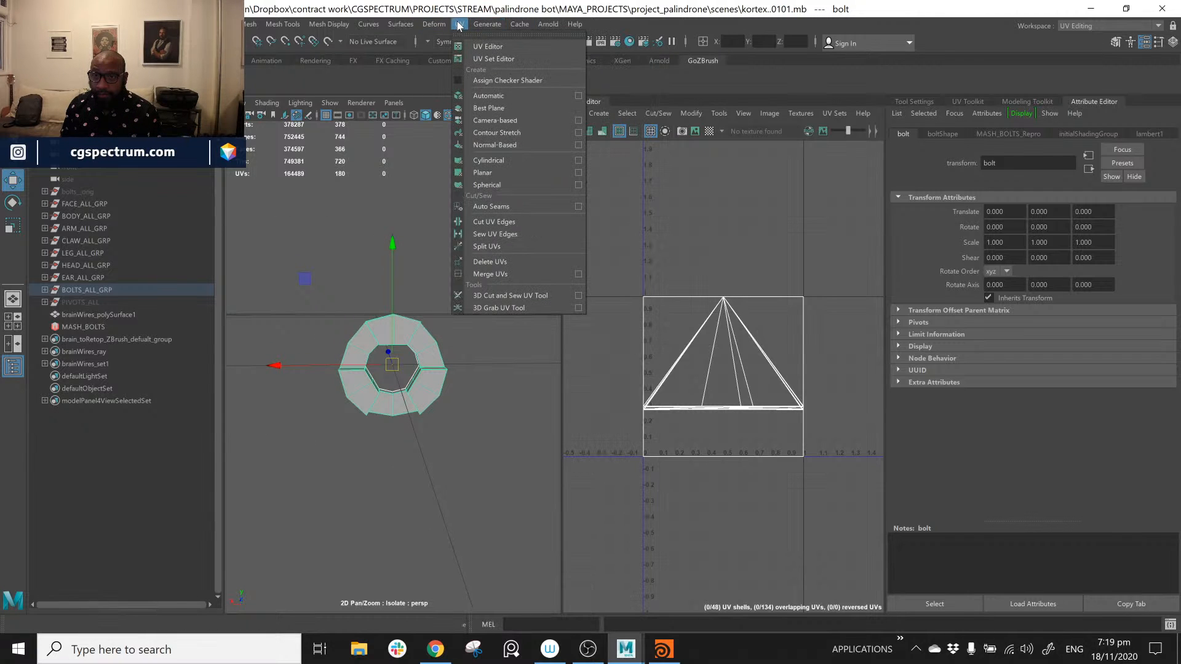
left_click(578, 173)
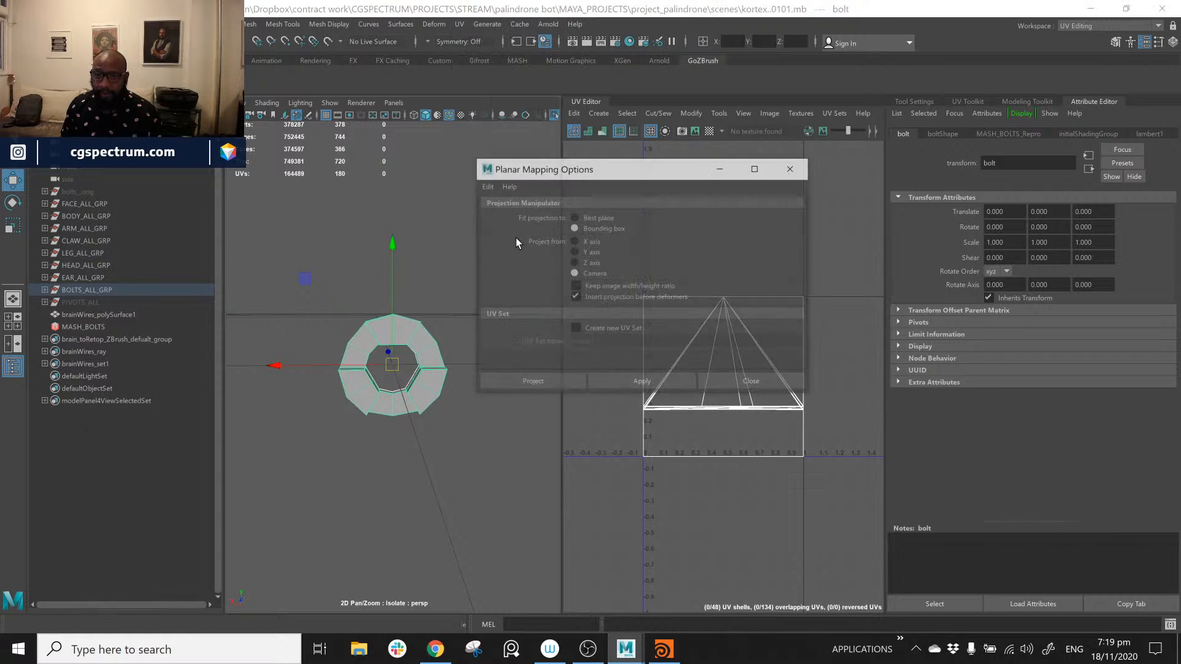
left_click_drag(356, 467, 420, 495, "alt")
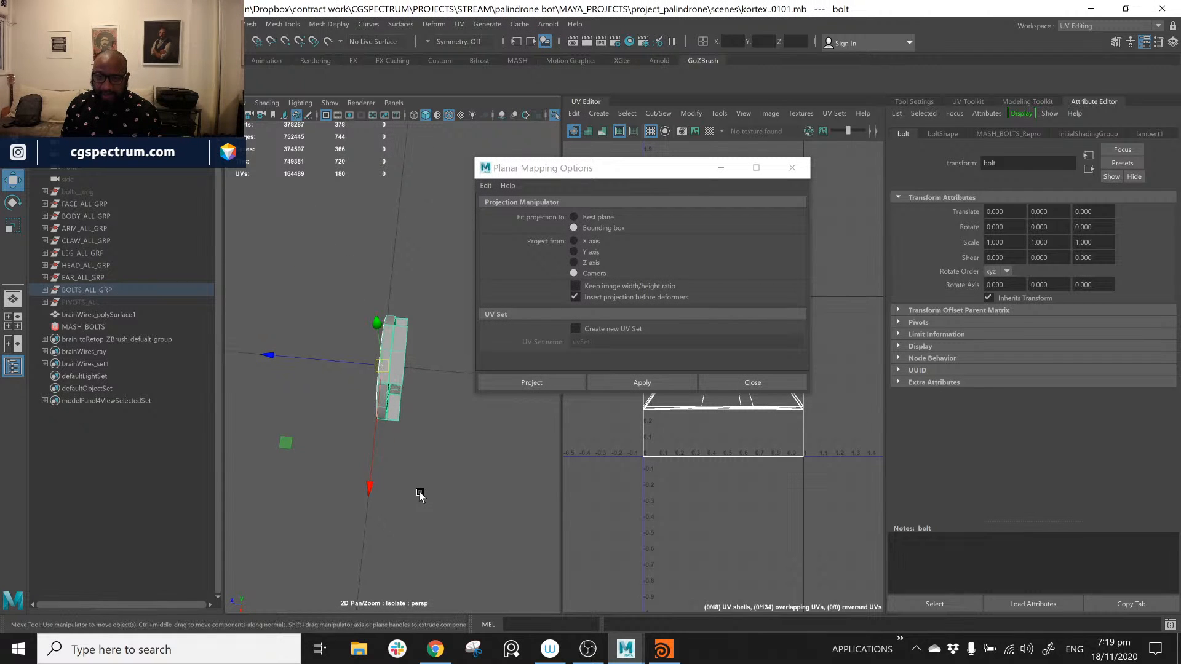
left_click(593, 261)
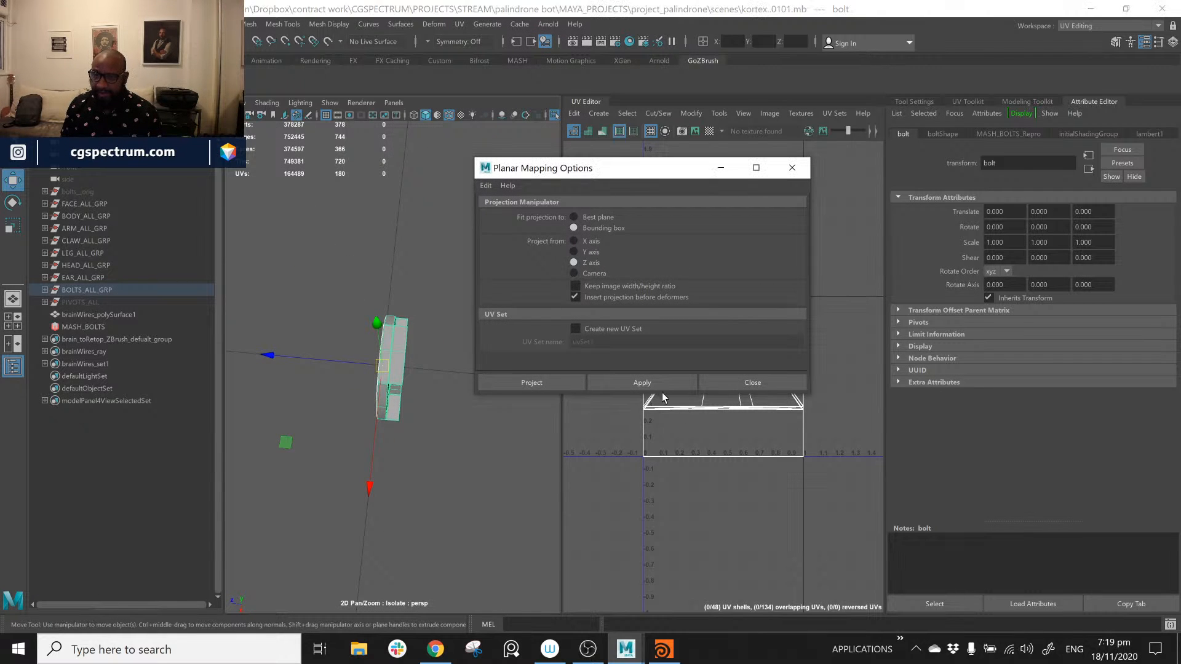
left_click(634, 383)
left_click(792, 168)
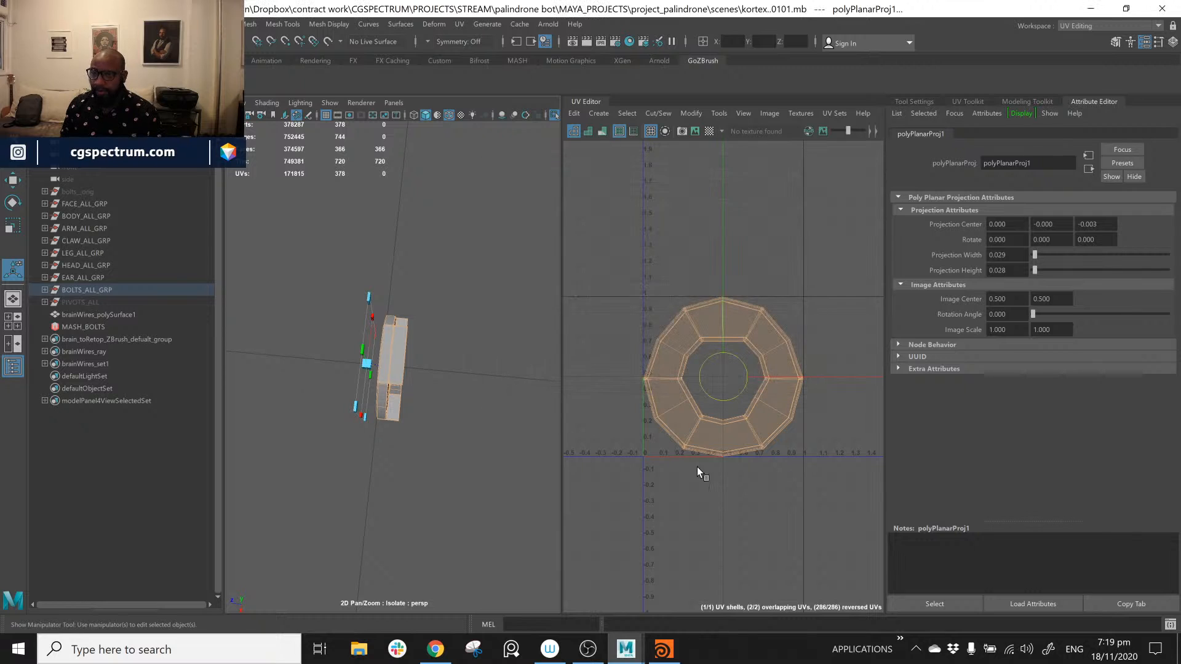
Step: Return to object selection, select MASH_BOLTS_ReproMesh and check its UVs and its ring of bolts up close
left_click_drag(376, 345, 490, 430, "alt")
left_click(469, 519)
right_click_drag(469, 519, 436, 461, "alt")
left_click_drag(436, 461, 479, 495, "alt")
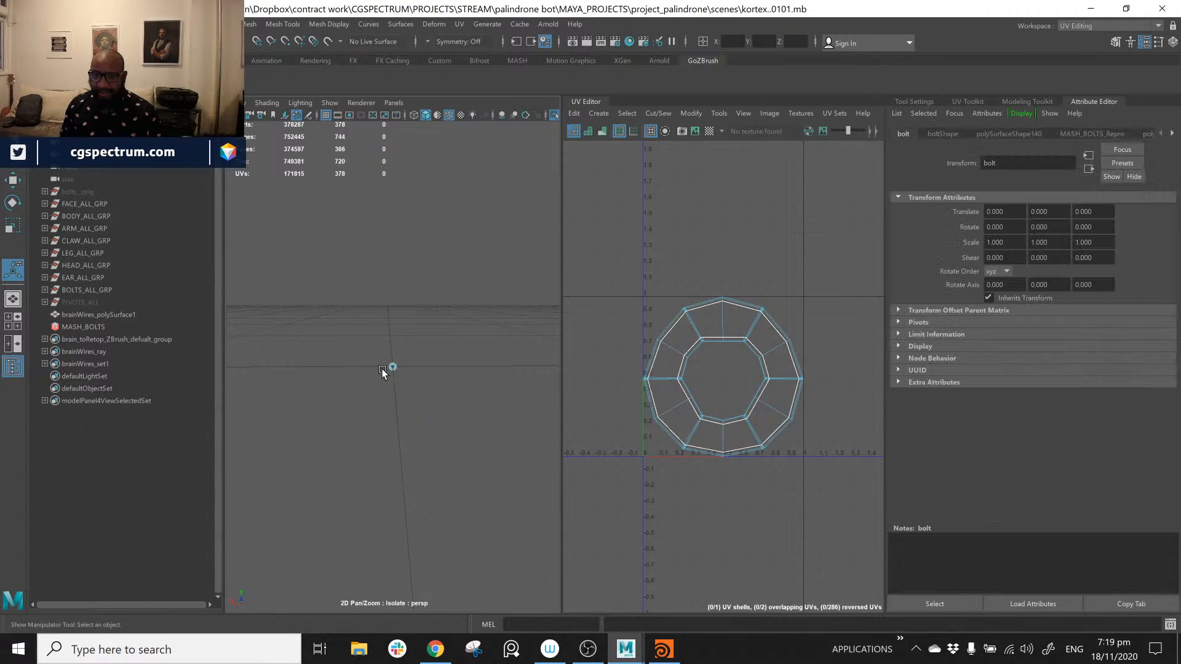
right_click_drag(392, 319, 495, 301)
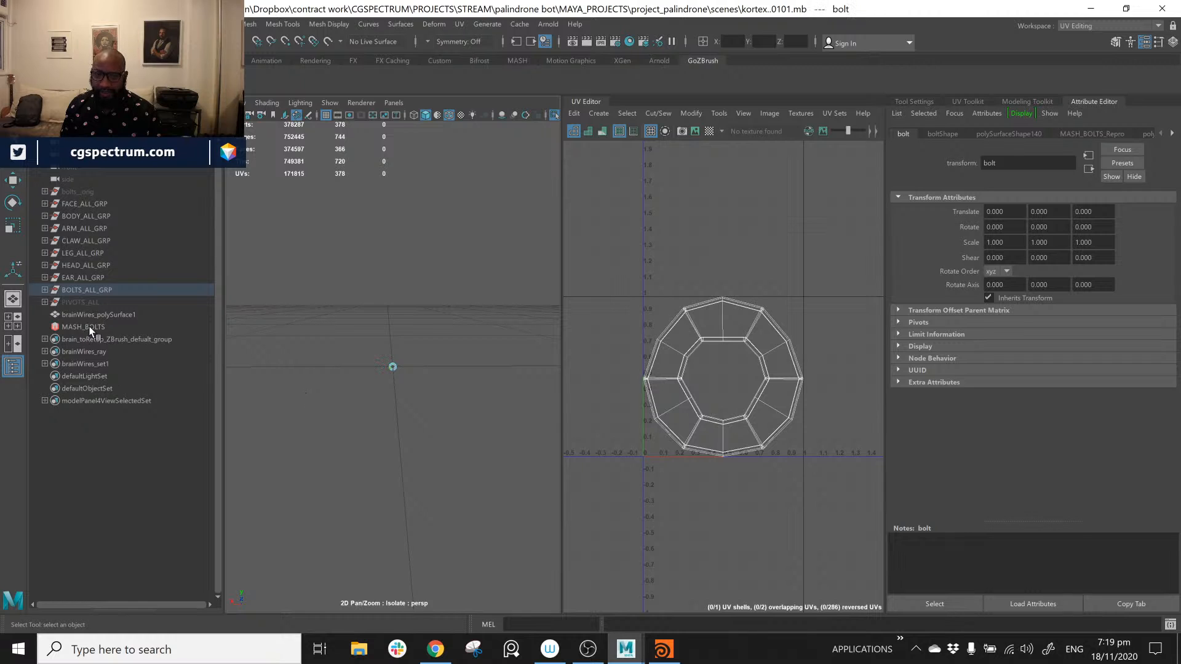
left_click_drag(259, 375, 463, 264, "alt")
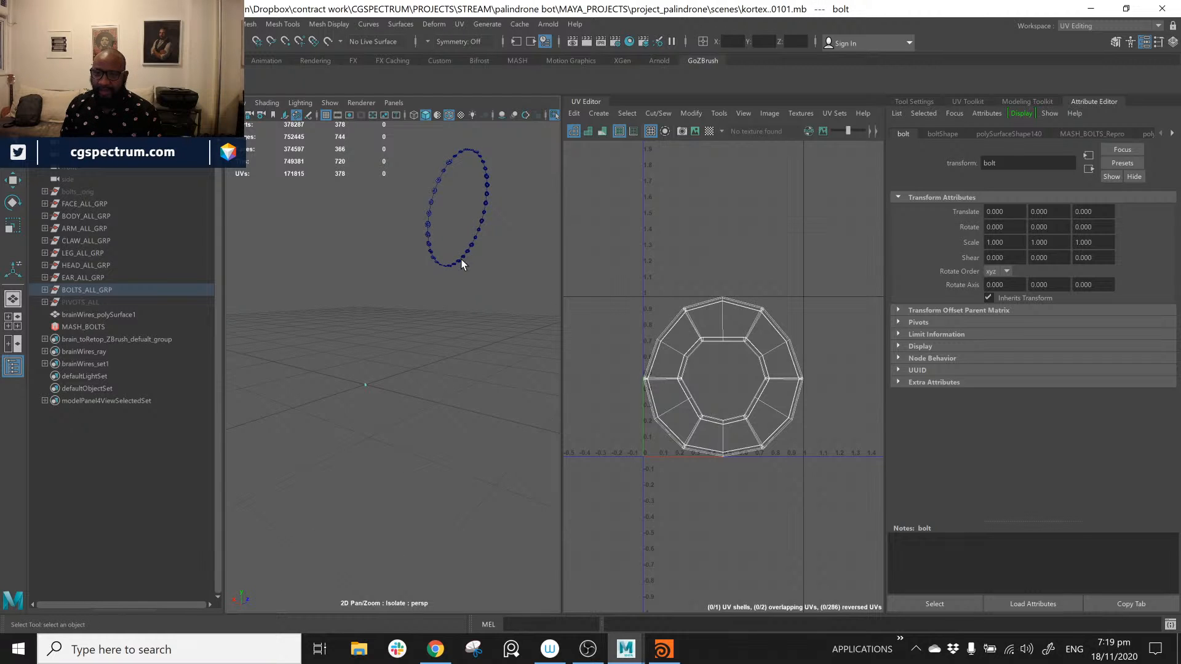
left_click(431, 250)
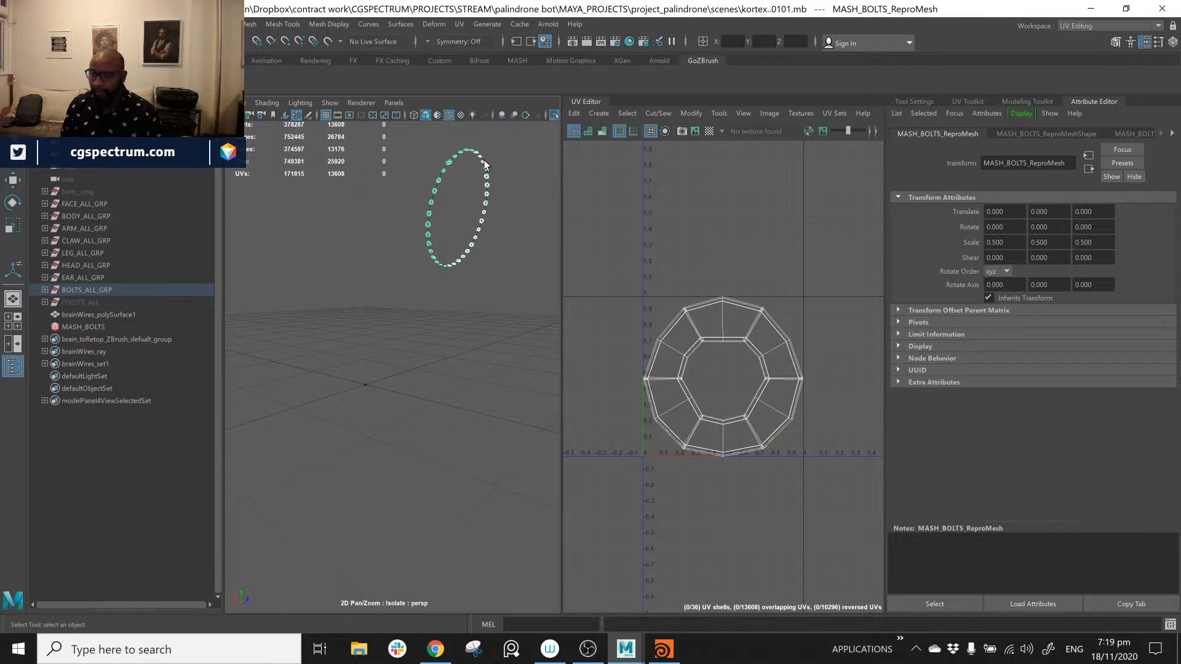
right_click_drag(476, 307, 534, 408, "alt")
right_click_drag(438, 392, 518, 376, "alt")
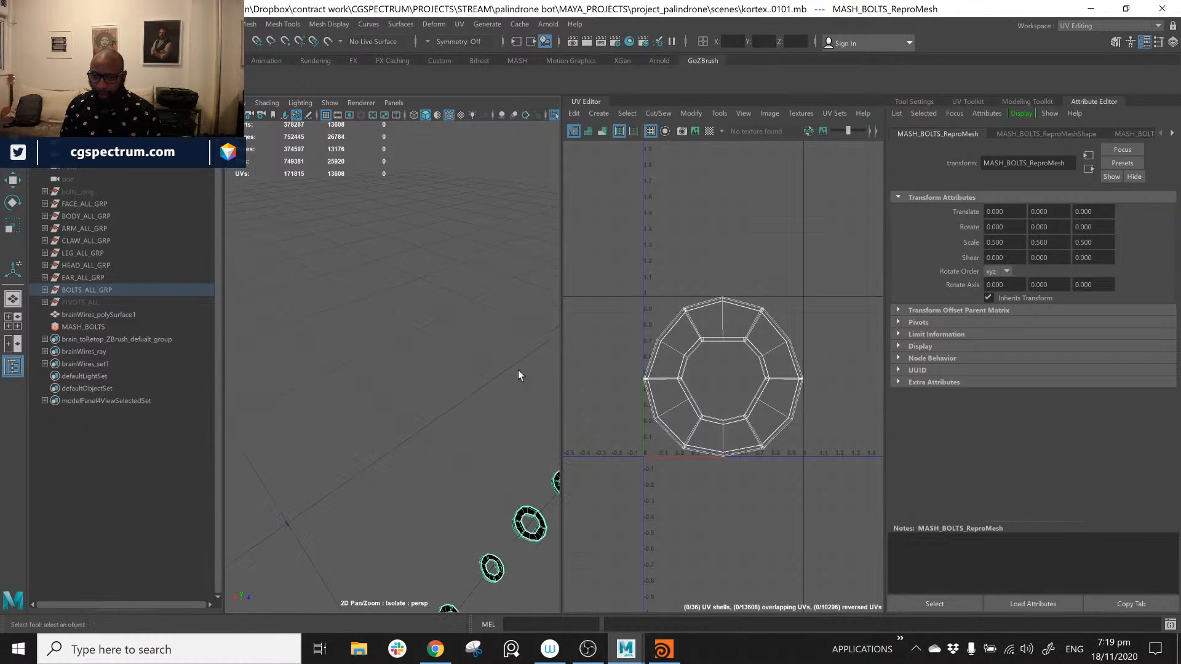
key("f")
left_click_drag(369, 300, 473, 335, "alt")
middle_click_drag(473, 336, 396, 360, "alt")
right_click_drag(414, 326, 448, 352, "alt")
Step: Display the checker map on the meshes and inspect it across the bolt ring
left_click(709, 131)
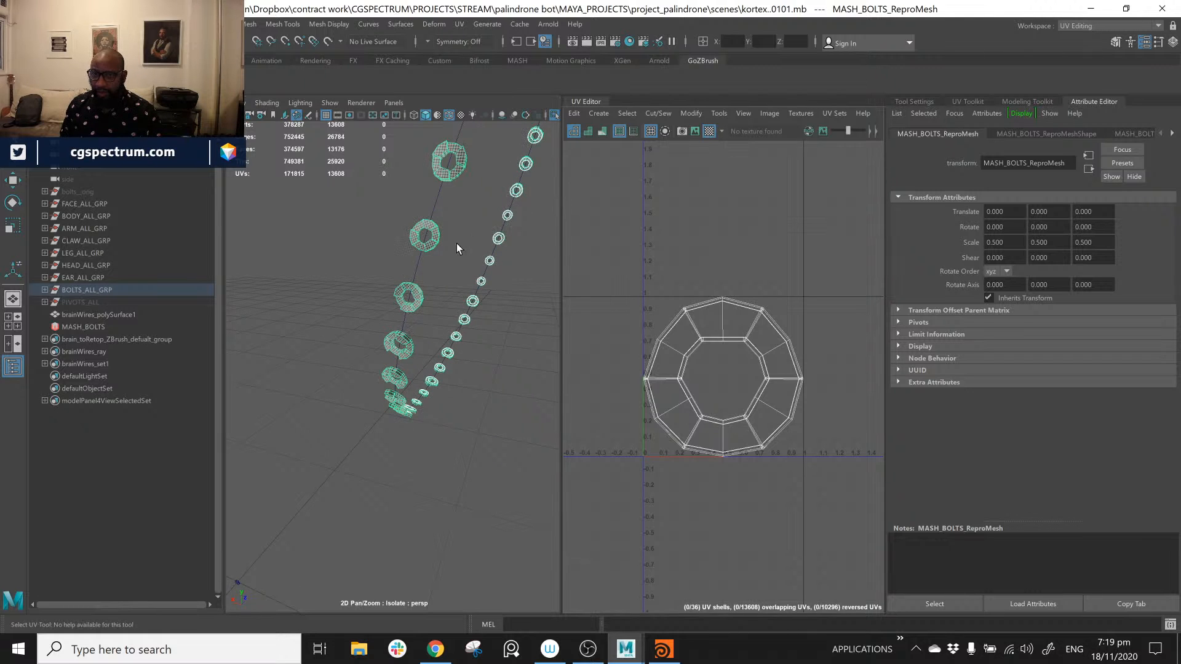
middle_click_drag(456, 243, 417, 344, "alt")
right_click_drag(418, 344, 382, 364, "alt")
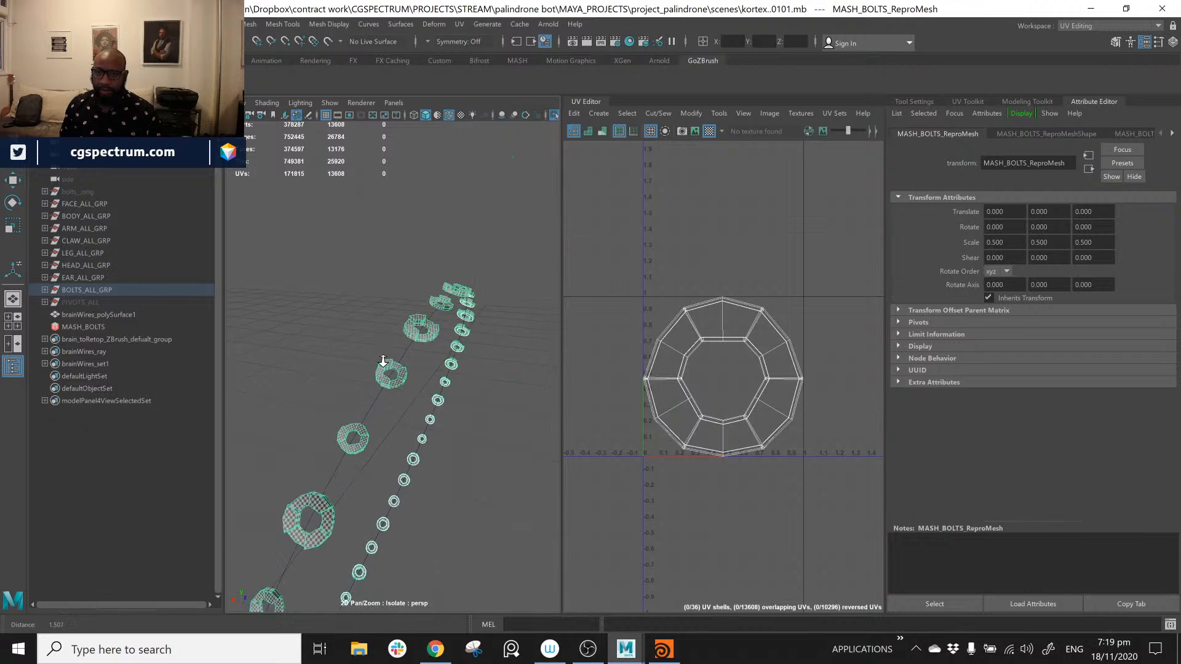
middle_click_drag(385, 363, 506, 198, "alt")
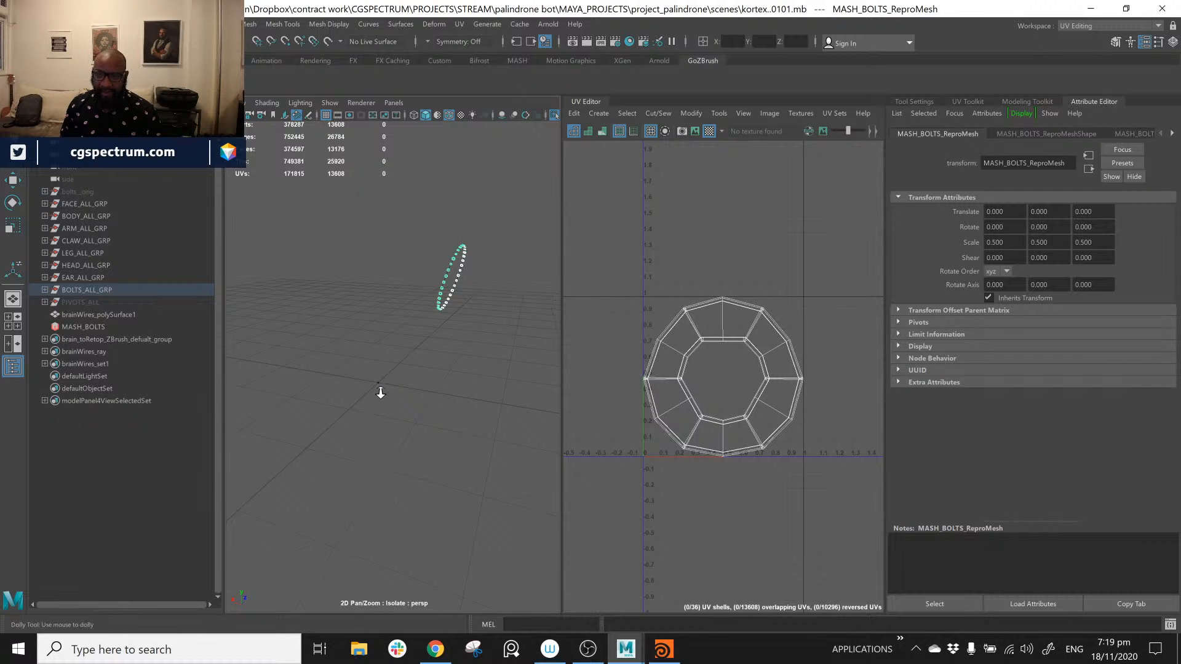
right_click_drag(380, 393, 361, 453, "alt")
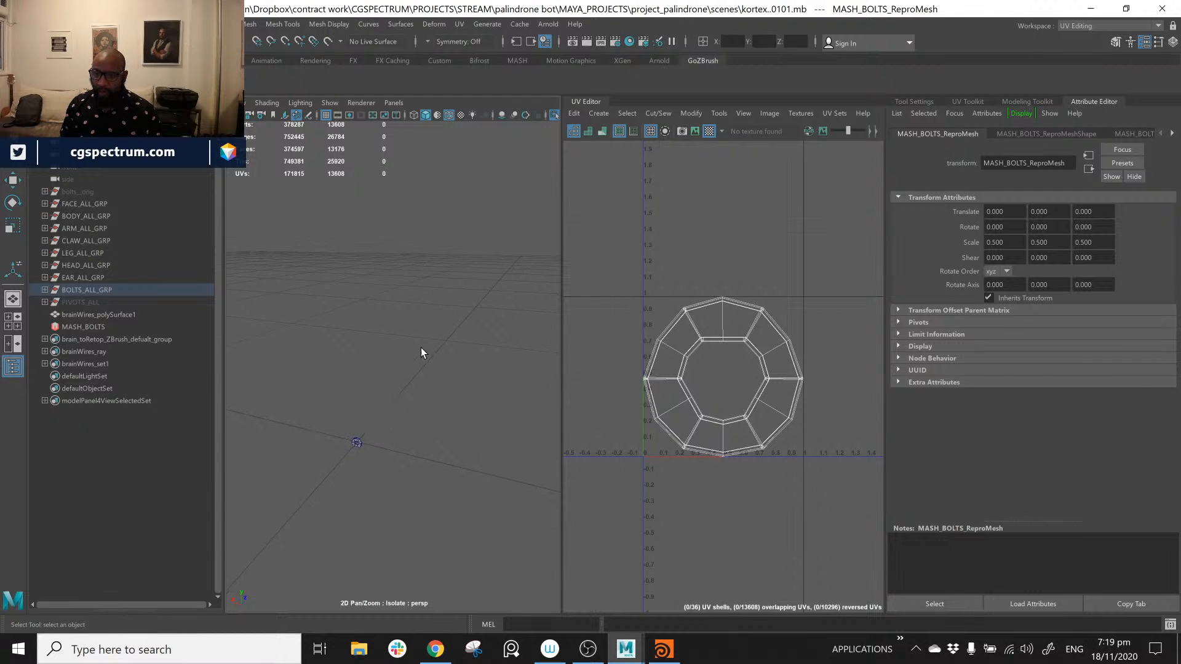
right_click_drag(421, 348, 362, 428, "alt")
left_click_drag(455, 236, 421, 240, "alt")
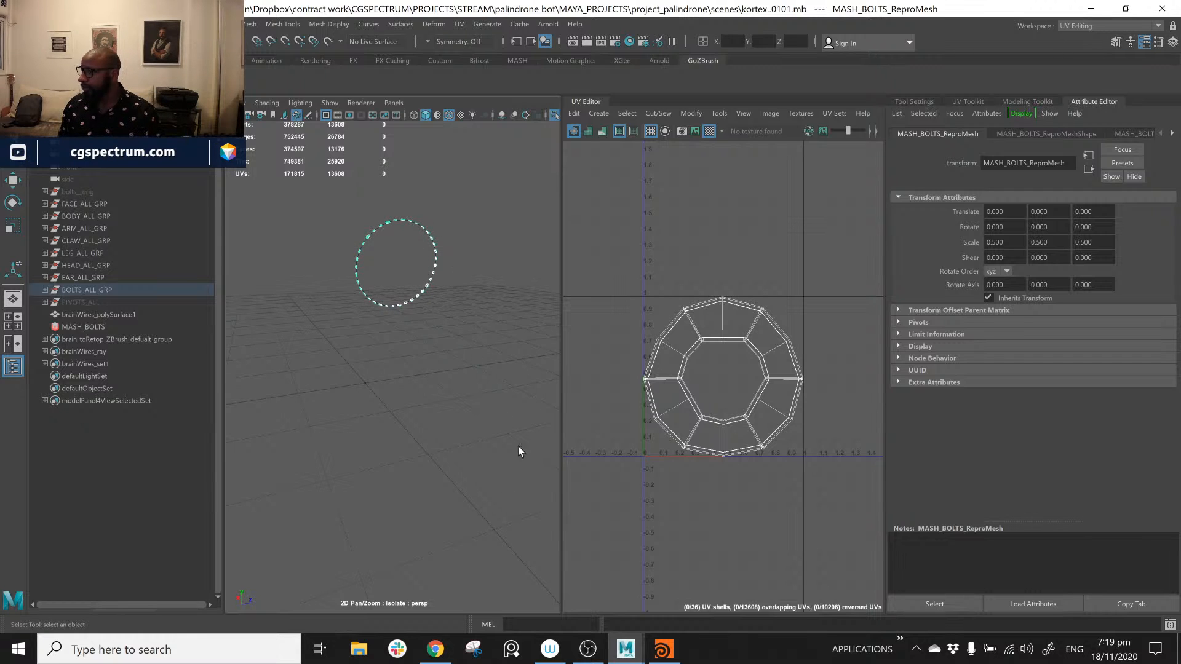
Step: Select the bolt at the origin and examine the checker pattern on its front, side and inner faces
middle_click_drag(371, 402, 441, 403, "alt")
left_click_drag(408, 370, 551, 380)
key("f")
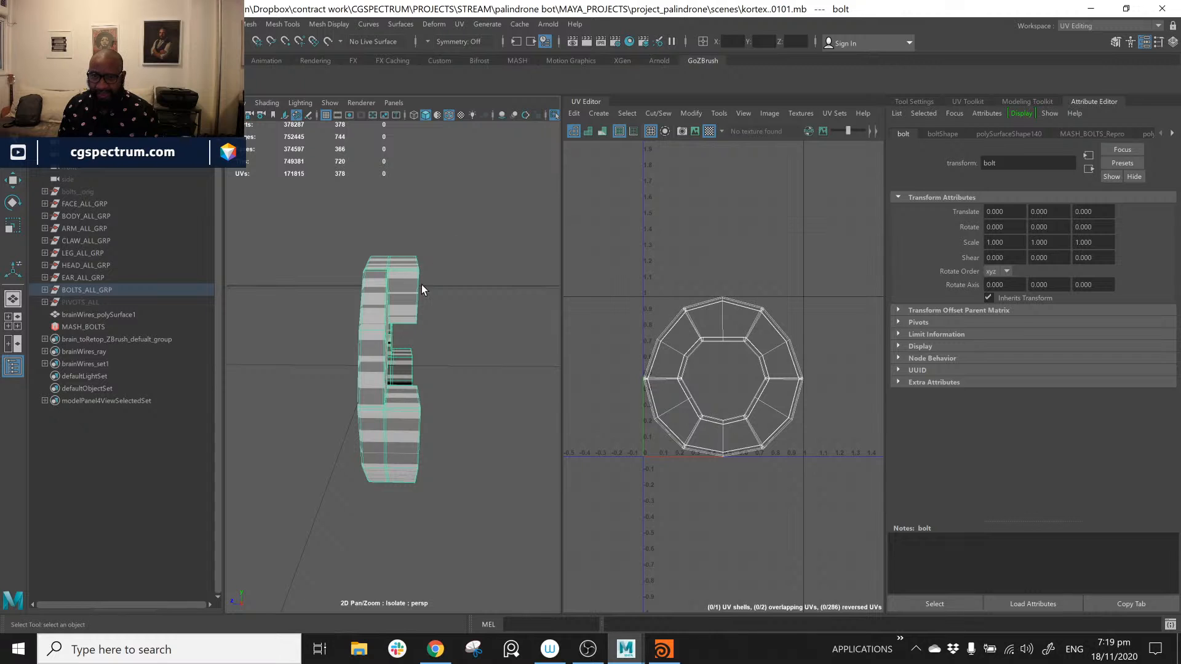
left_click_drag(455, 470, 420, 398, "alt")
right_click_drag(420, 403, 380, 370, "alt")
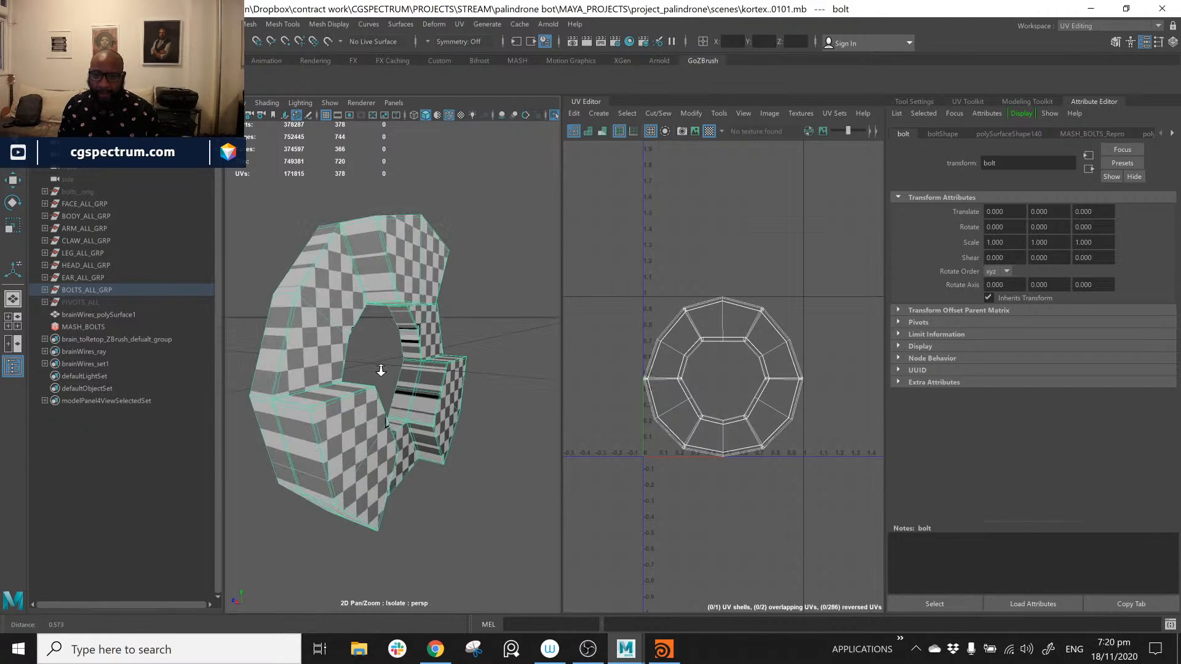
left_click_drag(380, 370, 365, 369, "alt")
Step: Select the band of side faces around the bolt's outer rim and check the selection from several angles
key("f")
right_click_drag(366, 323, 364, 360)
left_click(362, 360)
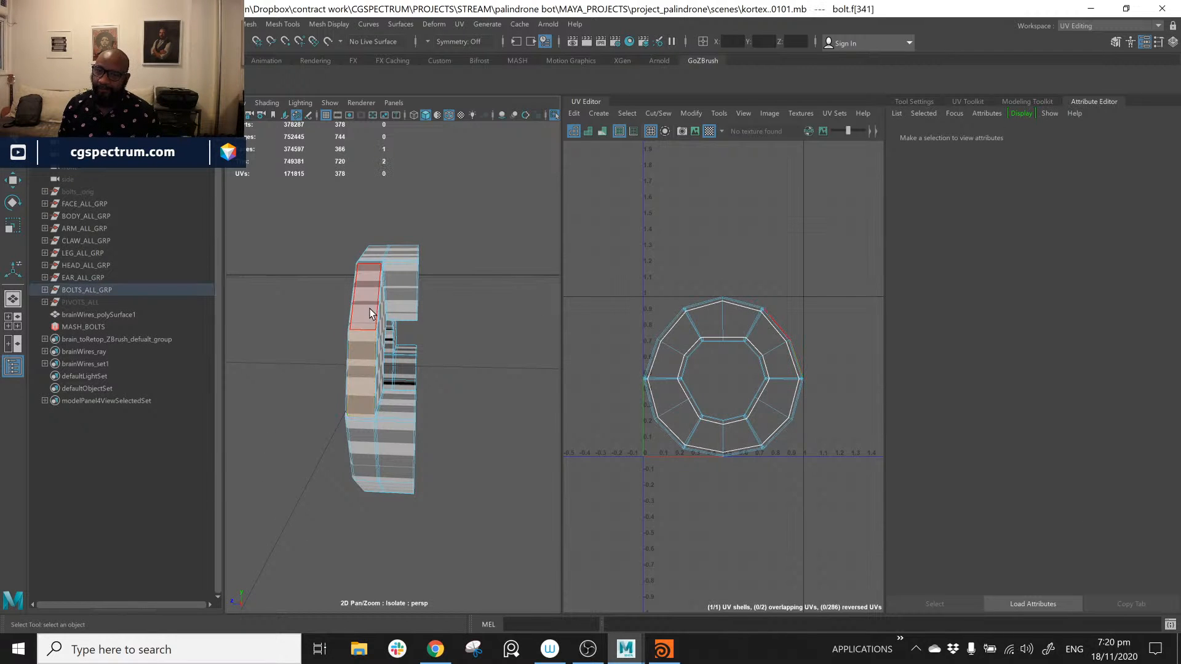
left_click_drag(409, 345, 503, 416, "alt")
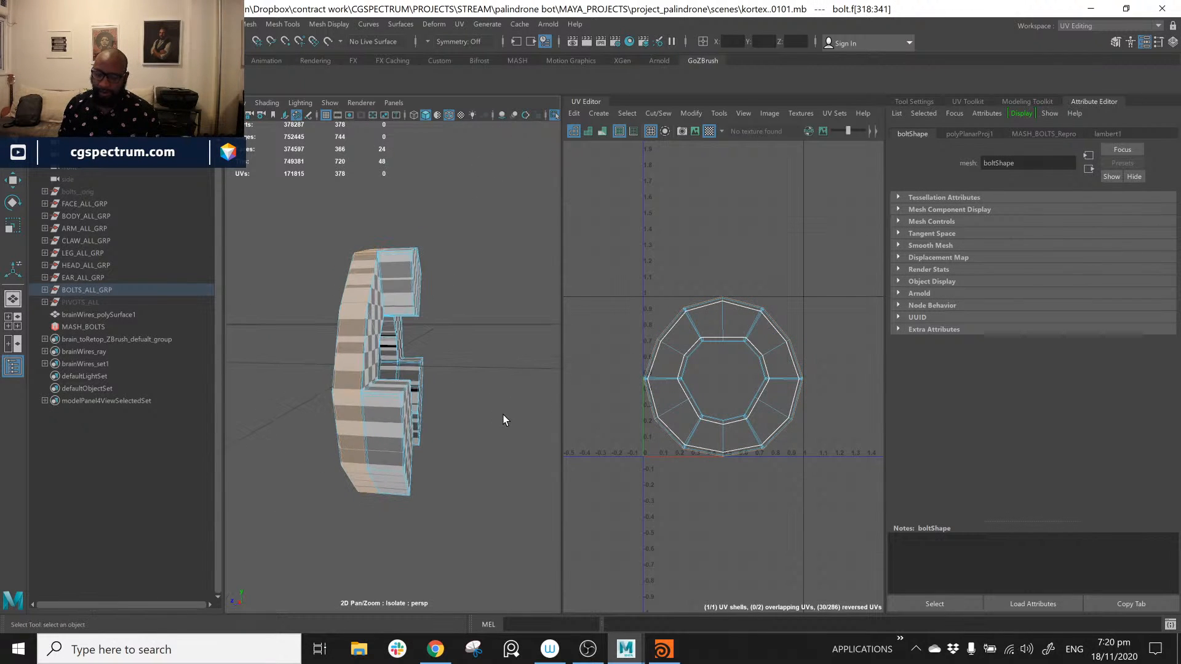
key("ctrl+period")
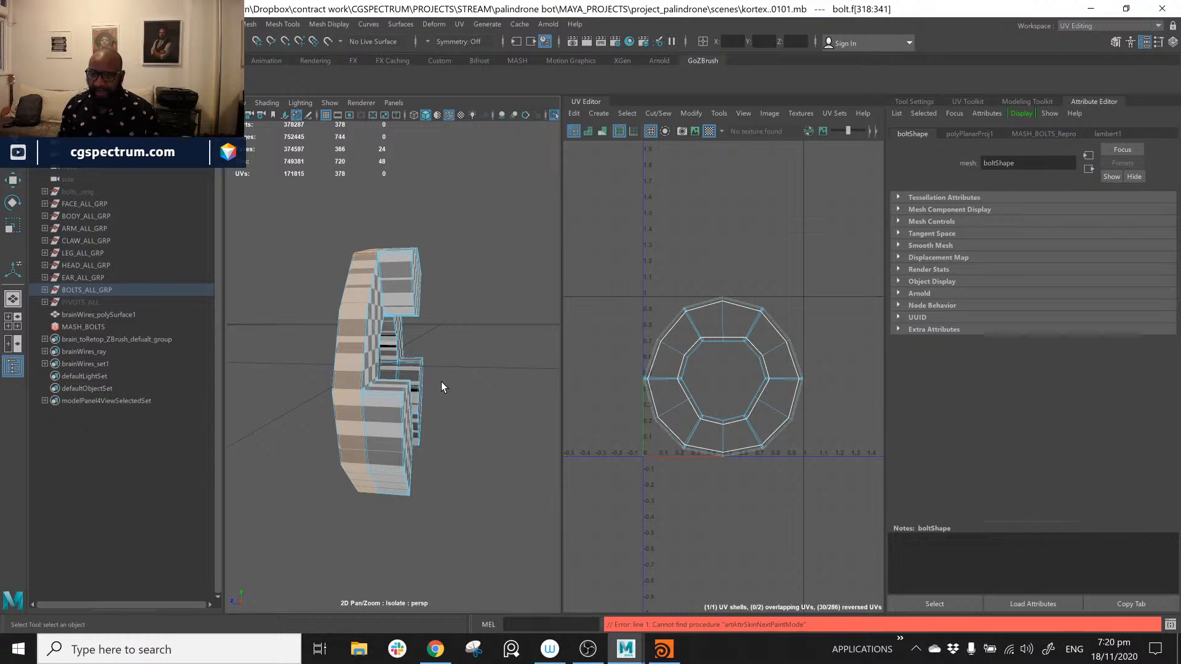
key("f")
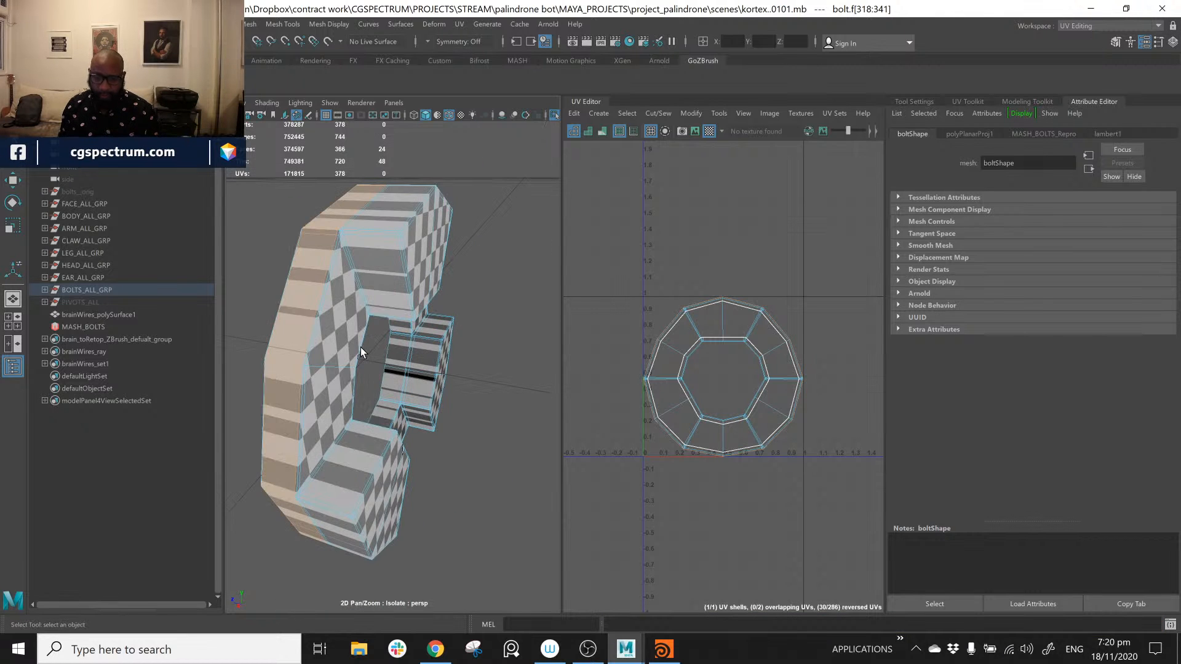
left_click_drag(360, 347, 406, 357, "alt")
right_click_drag(409, 360, 402, 375, "alt")
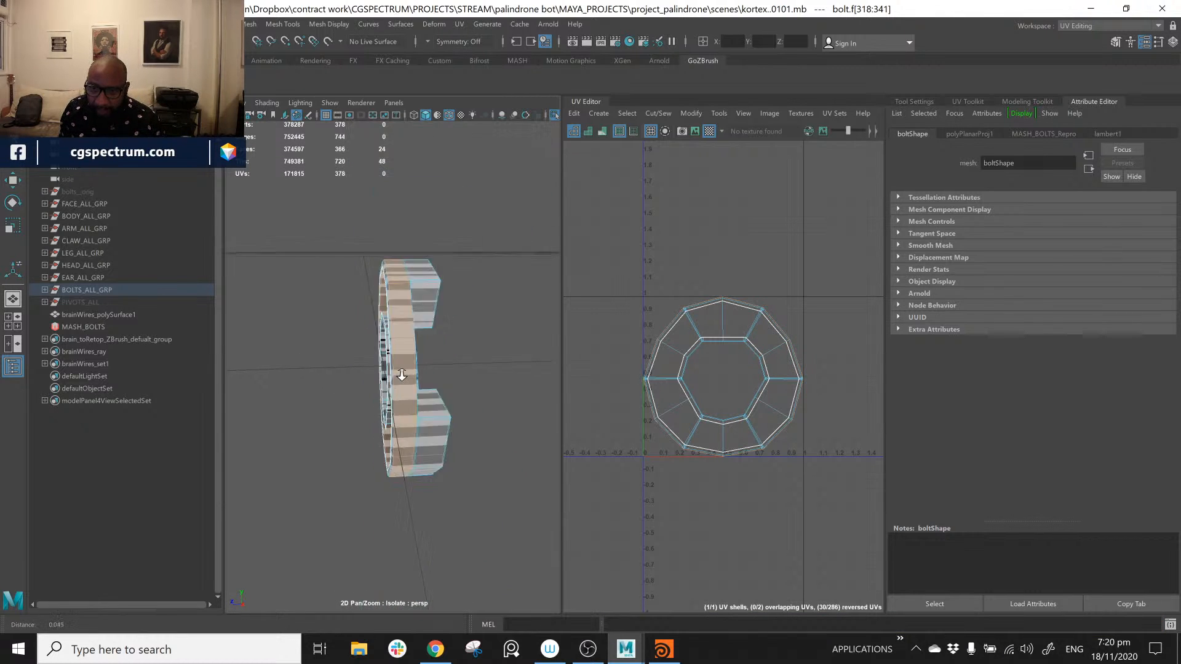
mouse_move(401, 375)
left_mouse_down("alt")
mouse_move(360, 371)
mouse_move(382, 371)
left_mouse_up("alt")
scroll(361, 352, "up", 5)
scroll(358, 349, "down", 3)
scroll(357, 349, "up", 1)
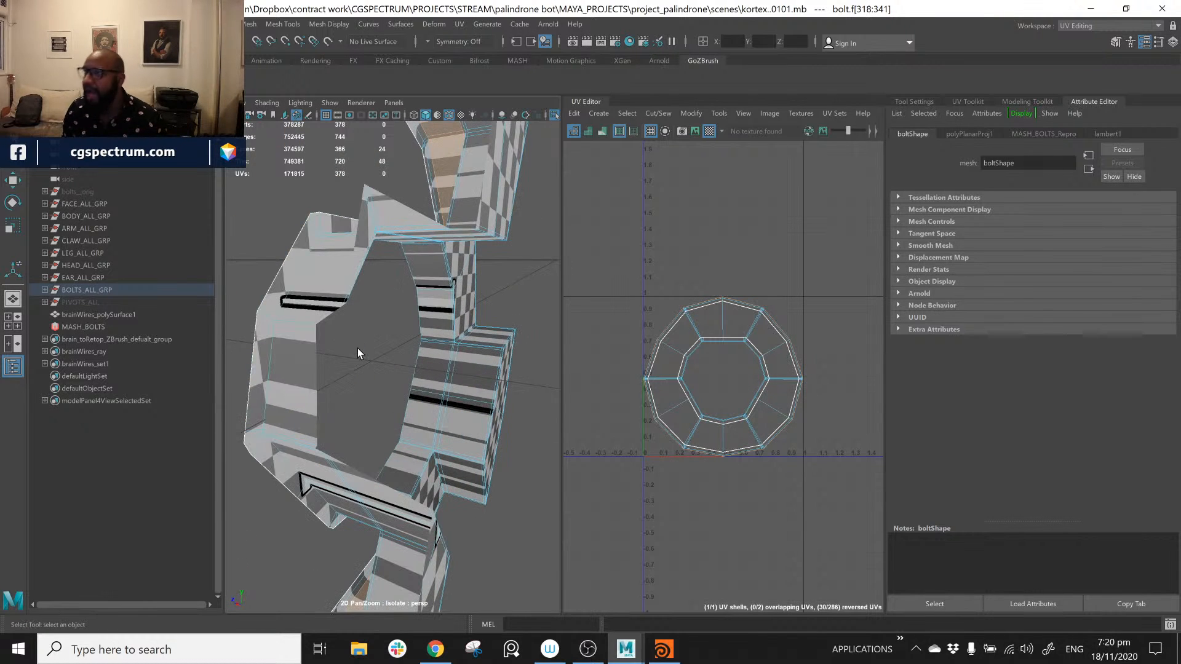
Step: Grow the face selection on the bolt's outer rim to include the adjoining rows of faces and check it from the side
right_click_drag(431, 410, 434, 419, "alt")
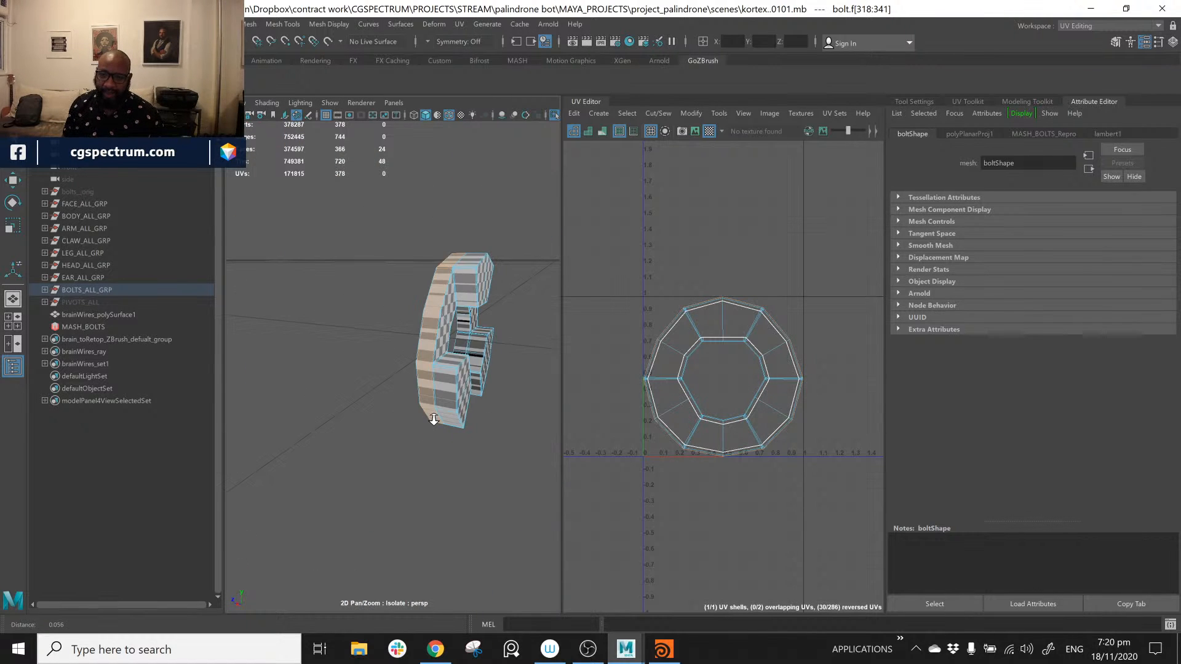
middle_click_drag(442, 408, 439, 417, "alt")
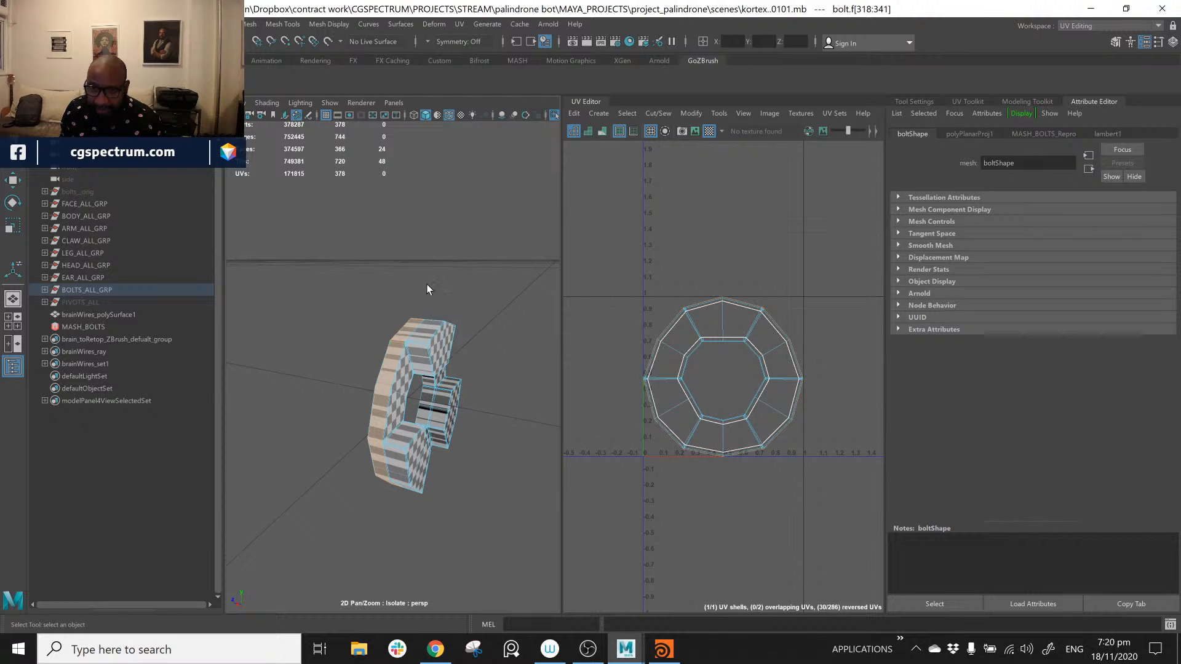
mouse_move(473, 390)
left_mouse_down("alt")
mouse_move(451, 408)
mouse_move(461, 402)
left_mouse_up("alt")
middle_click_drag(461, 401, 461, 406, "alt")
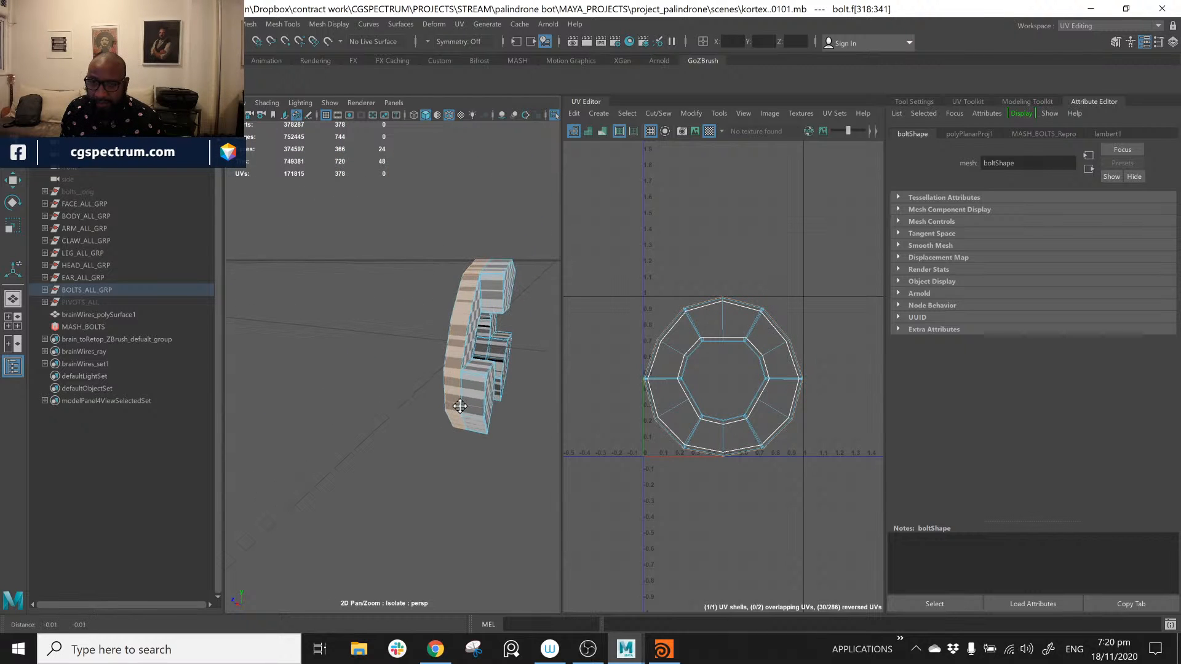
key("f")
left_click_drag(408, 433, 411, 398, "alt")
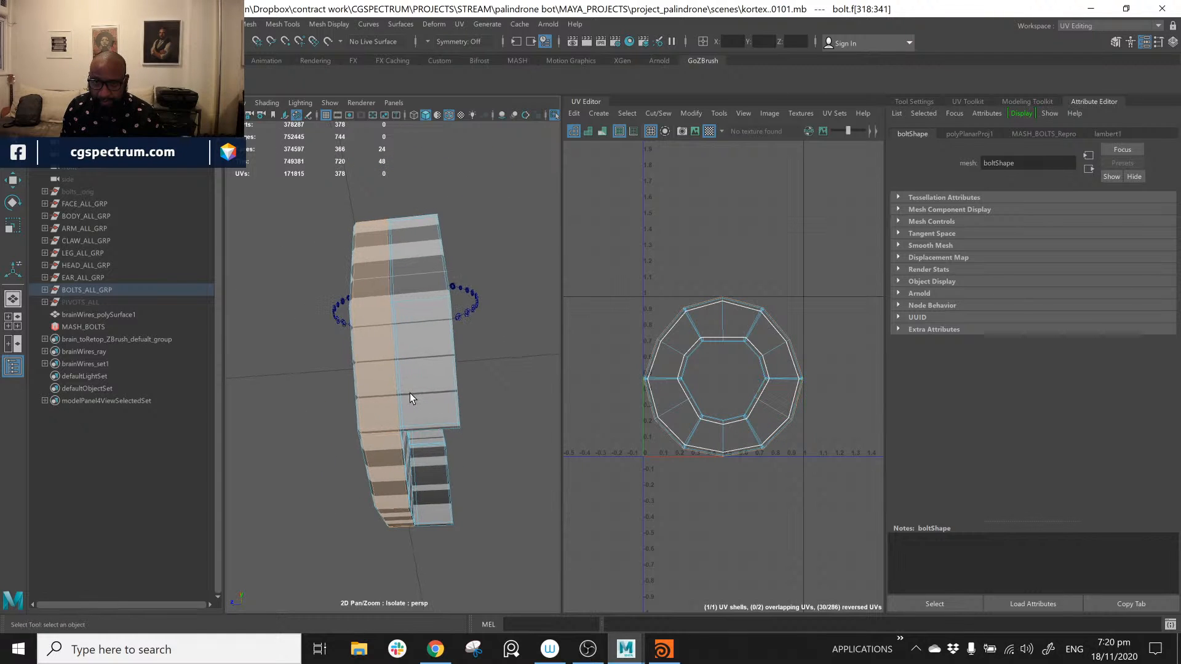
key("shift+period")
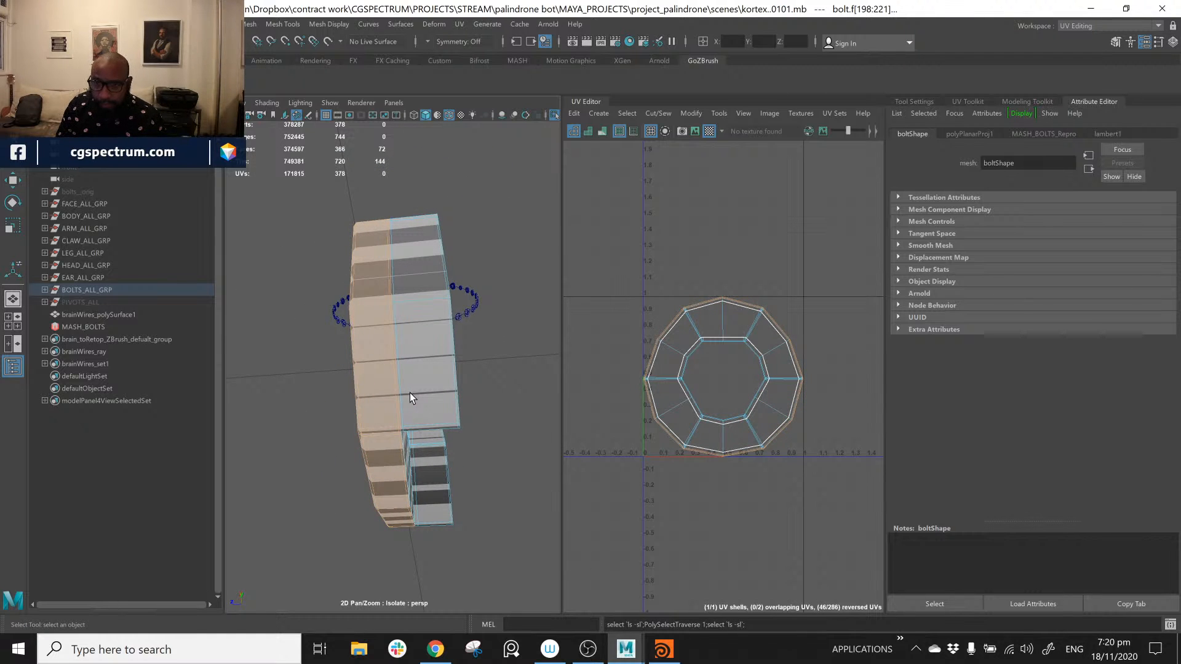
left_click_drag(436, 390, 361, 423, "alt")
middle_click_drag(361, 424, 469, 478, "alt")
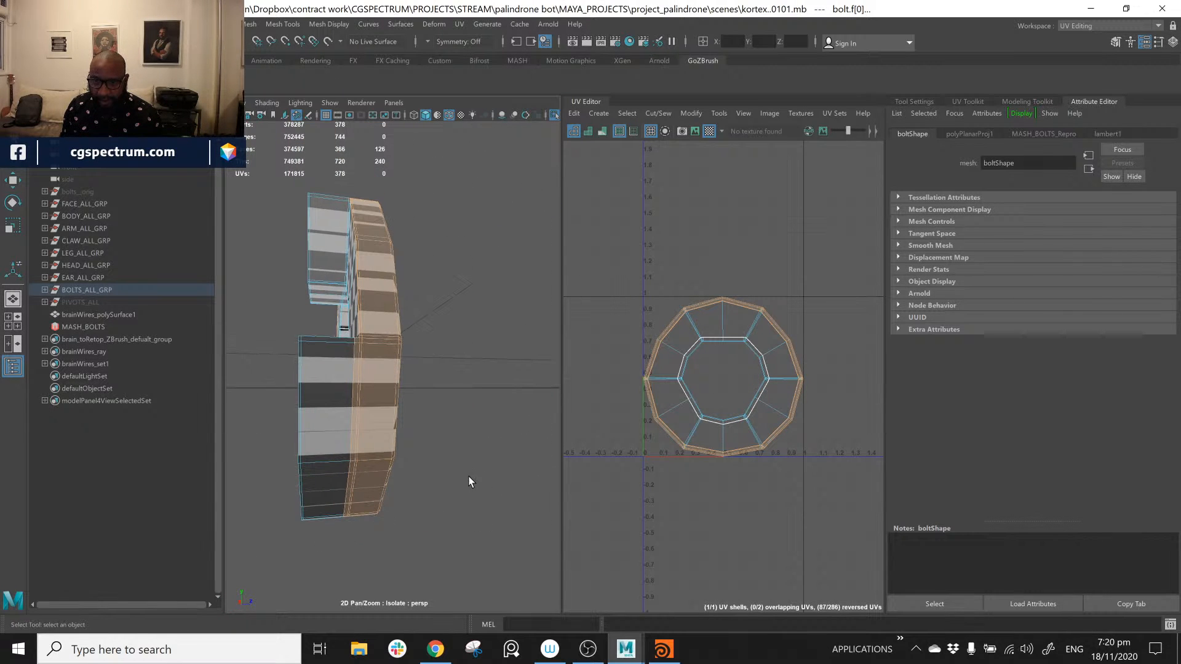
Step: Check the bolt's selected outer rim faces and apply a cylindrical UV projection to them
left_click_drag(469, 482, 432, 469, "alt")
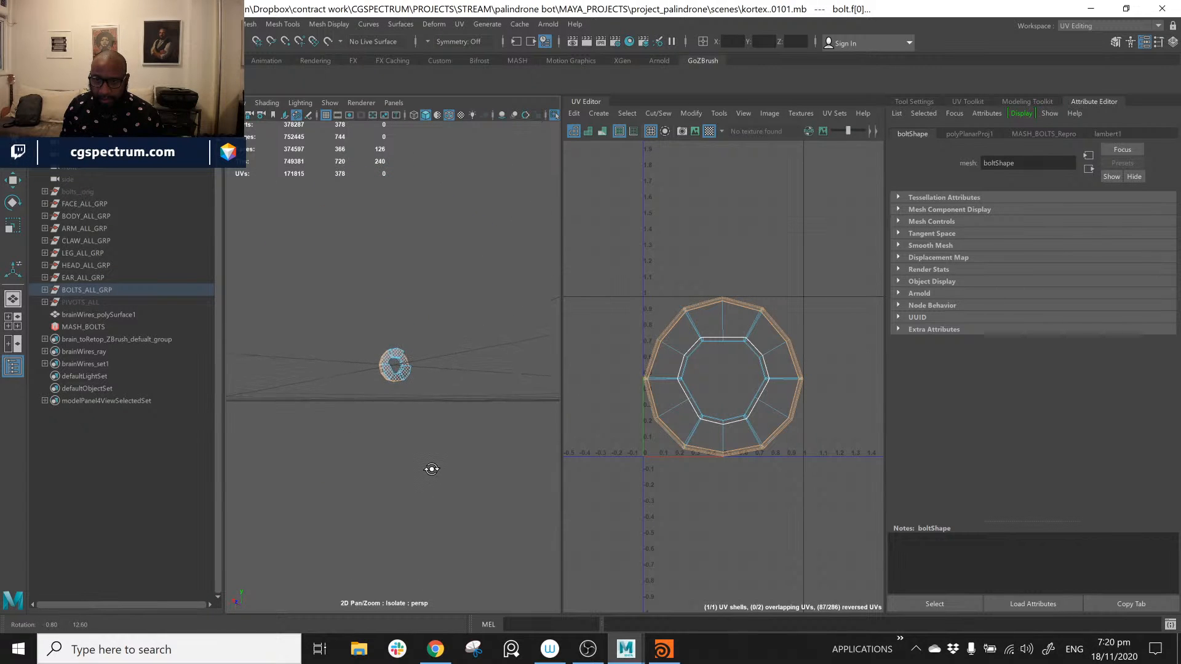
right_click_drag(335, 401, 381, 404, "alt")
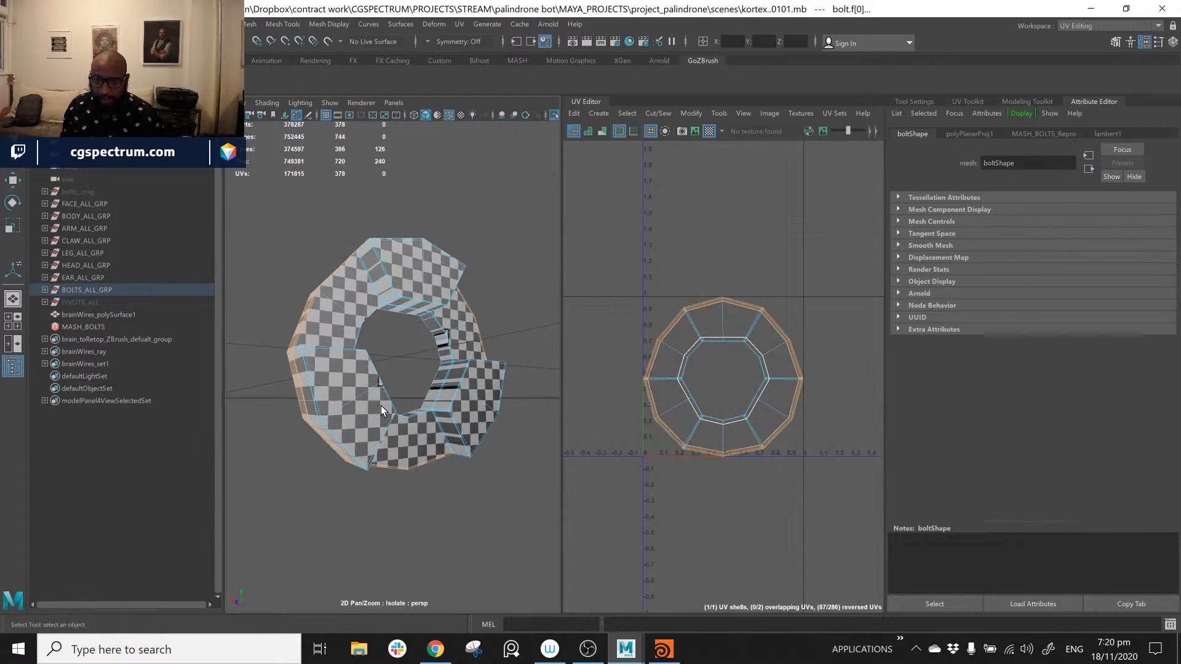
left_click_drag(382, 411, 374, 370, "alt")
left_click_drag(353, 424, 430, 435, "alt")
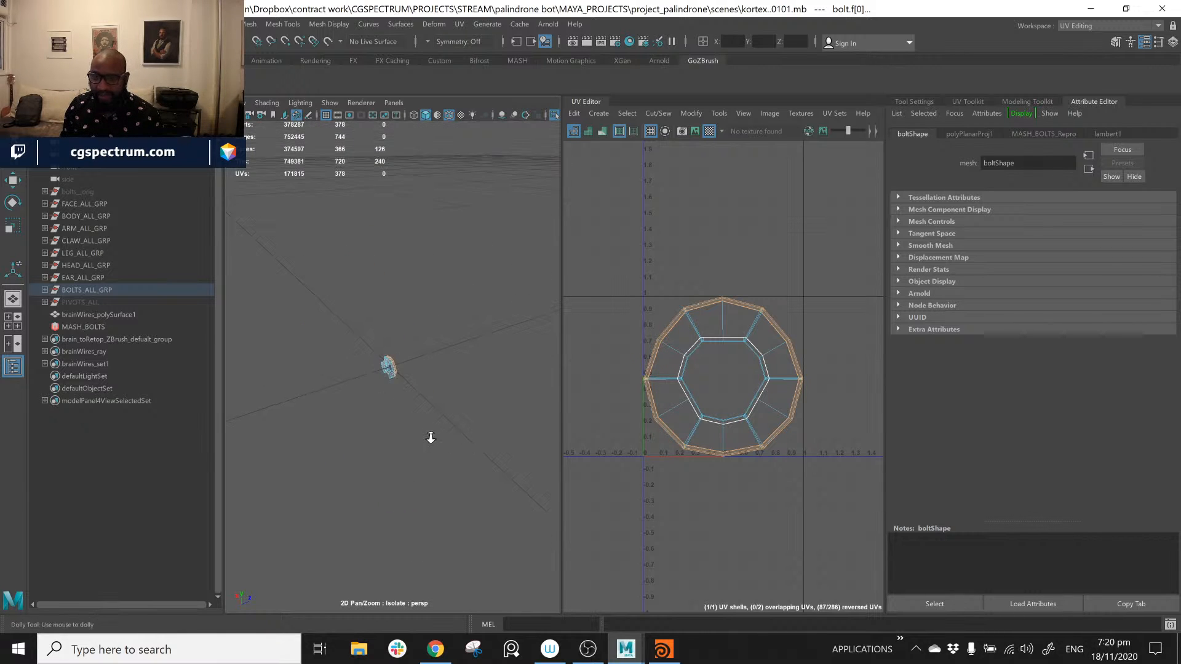
right_click_drag(430, 435, 442, 459, "alt")
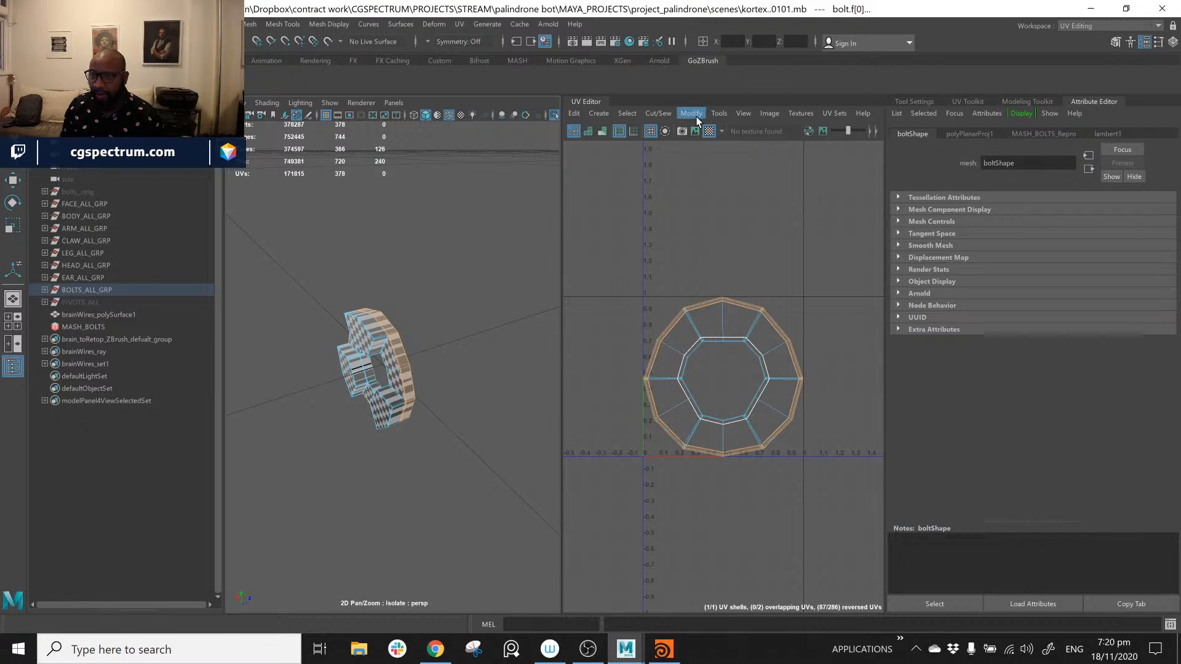
left_click(593, 114)
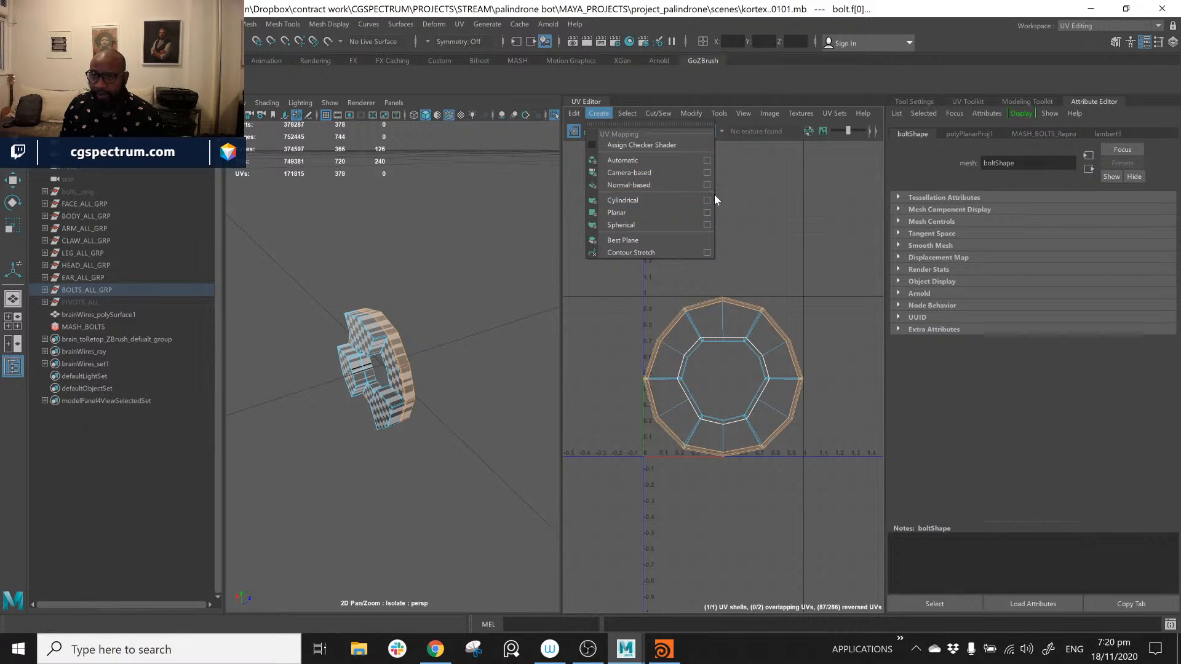
left_click(681, 200)
Step: Rotate the cylindrical projection to -270 degrees in X so it wraps around the bolt's rim
left_click_drag(414, 401, 220, 336)
left_click(327, 438)
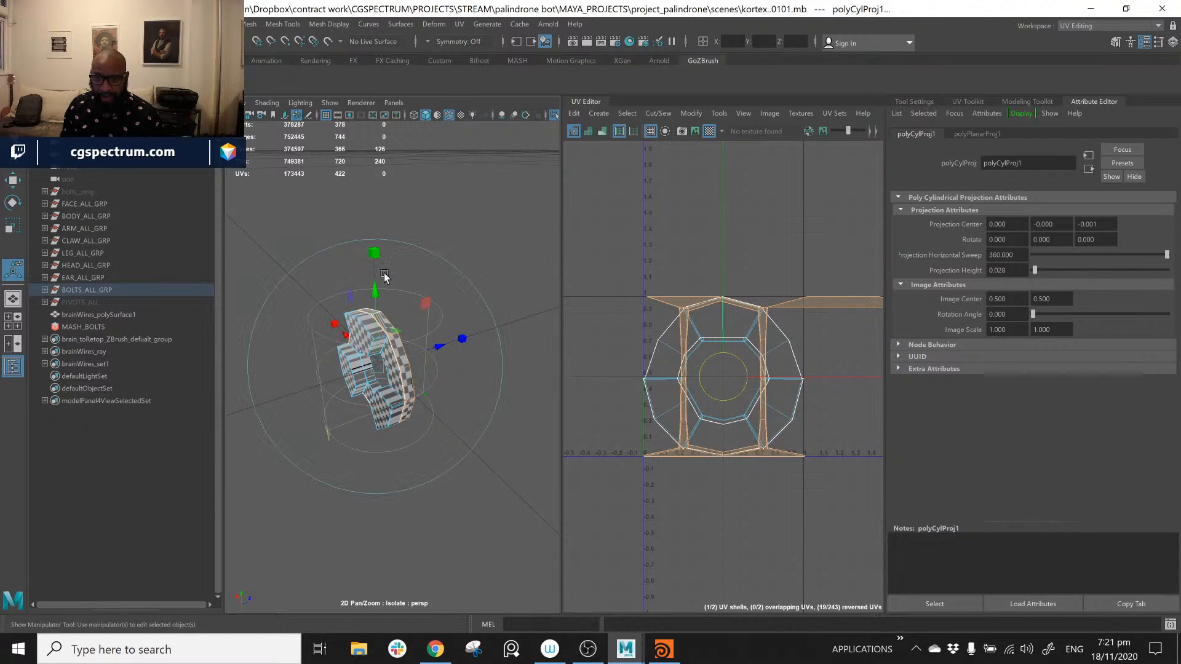
left_click(413, 258)
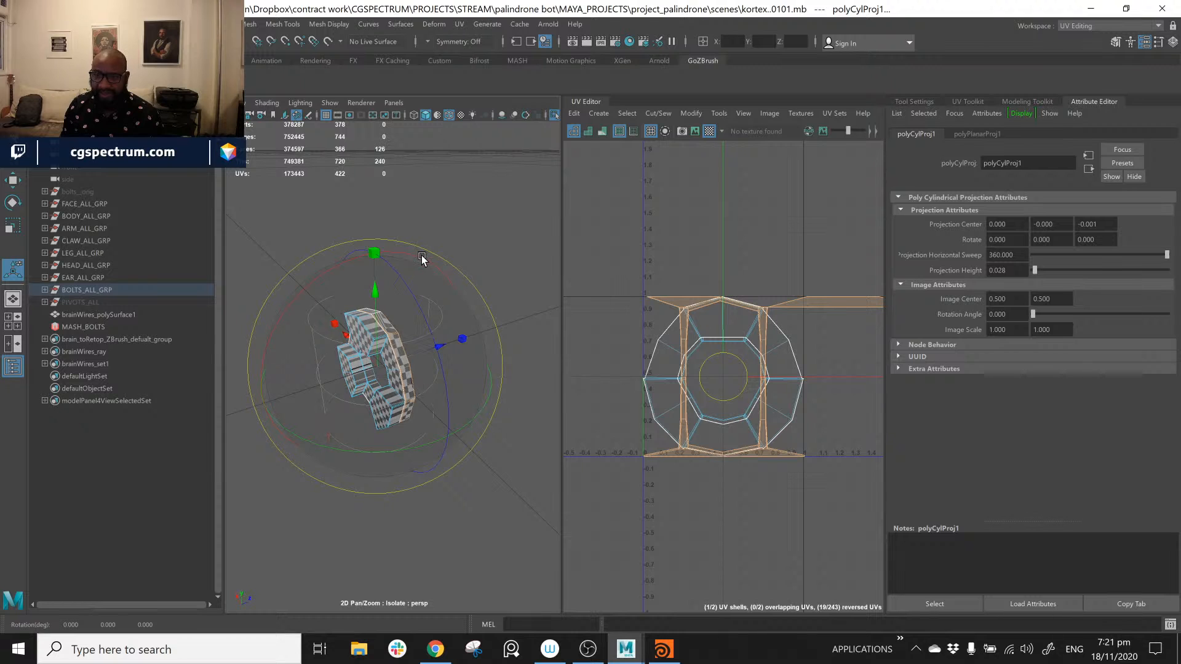
left_click_drag(422, 256, 318, 314)
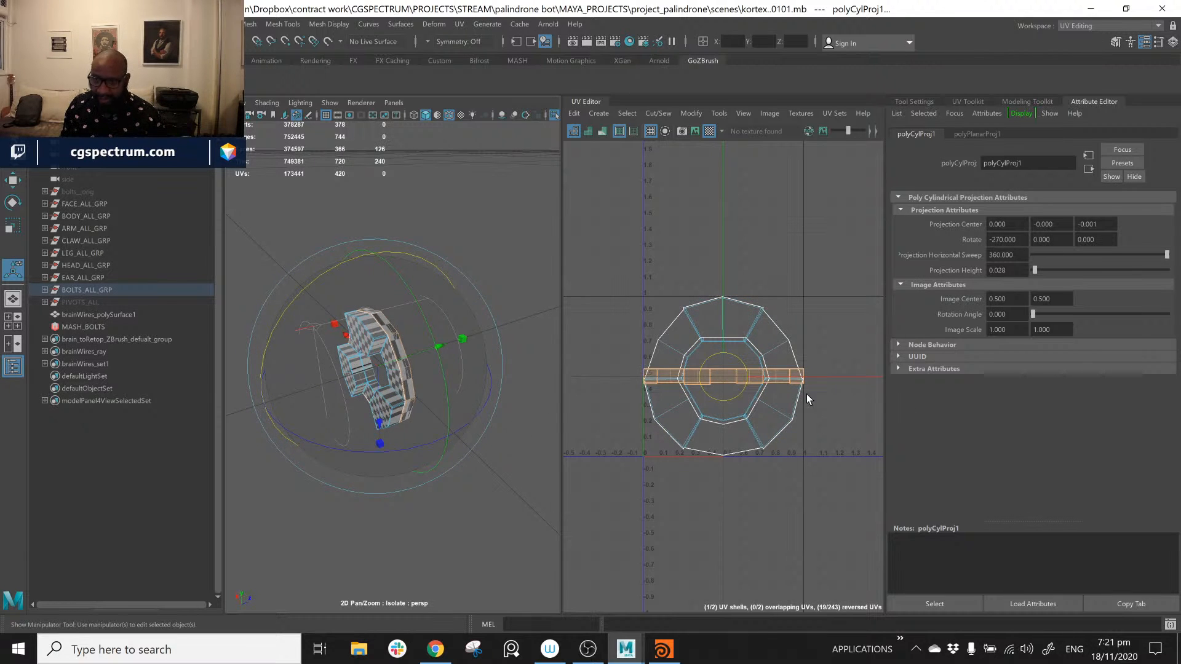
Step: Move the rim's UV strip above the round shell, placing its image center at about 0.521, 1.158
left_click_drag(740, 363, 734, 268)
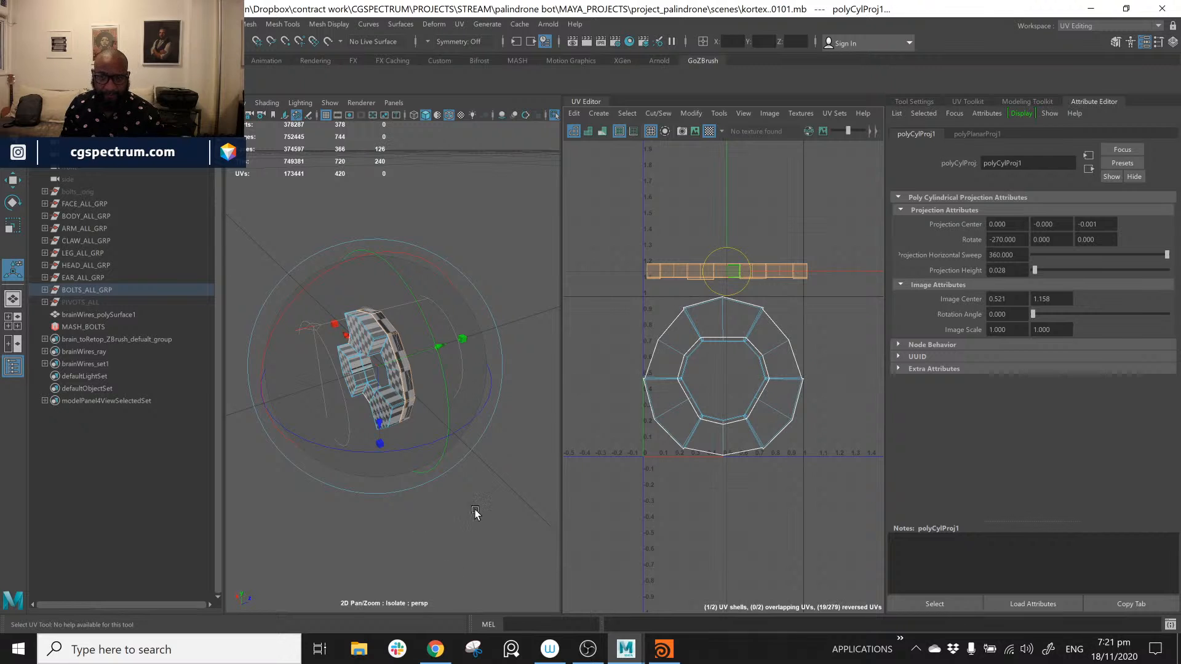
left_click_drag(475, 512, 456, 490, "alt")
middle_click_drag(715, 333, 715, 385, "alt")
right_click_drag(714, 385, 690, 356, "alt")
middle_click_drag(740, 348, 703, 354, "alt")
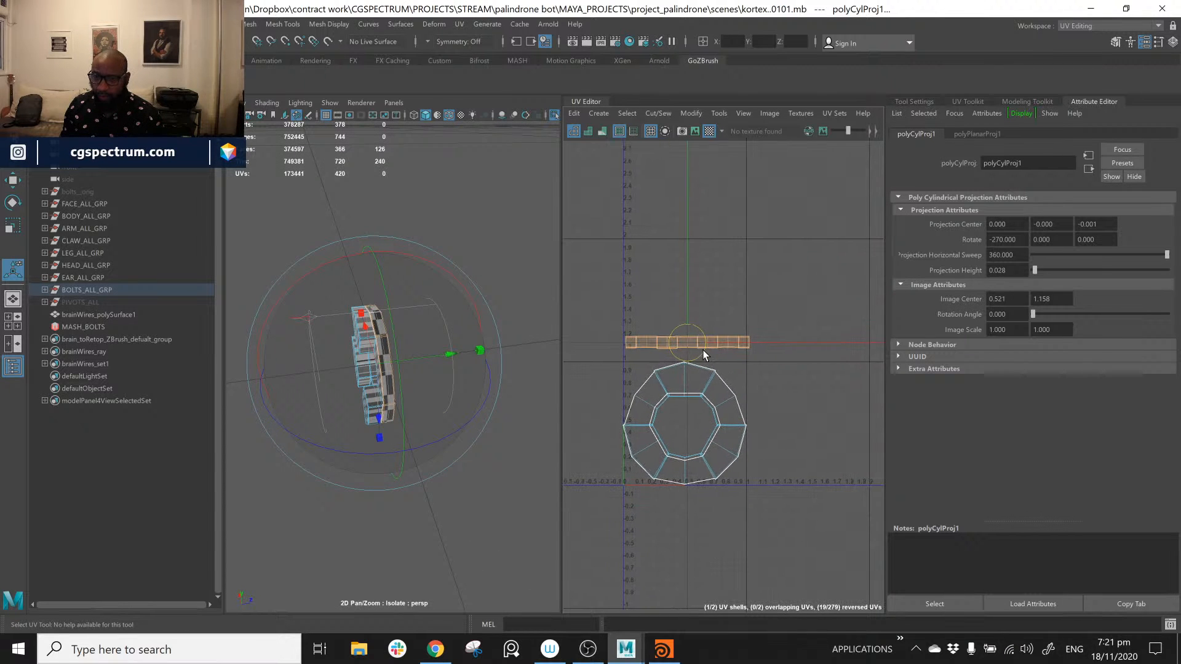
Step: Tilt the cylindrical projection slightly to -270.060, -0.282, 0.185, check the checker pattern on the rim, and clear the selection
mouse_move(473, 356)
left_mouse_down()
mouse_move(545, 347)
mouse_move(454, 356)
left_mouse_up()
key("ctrl+z")
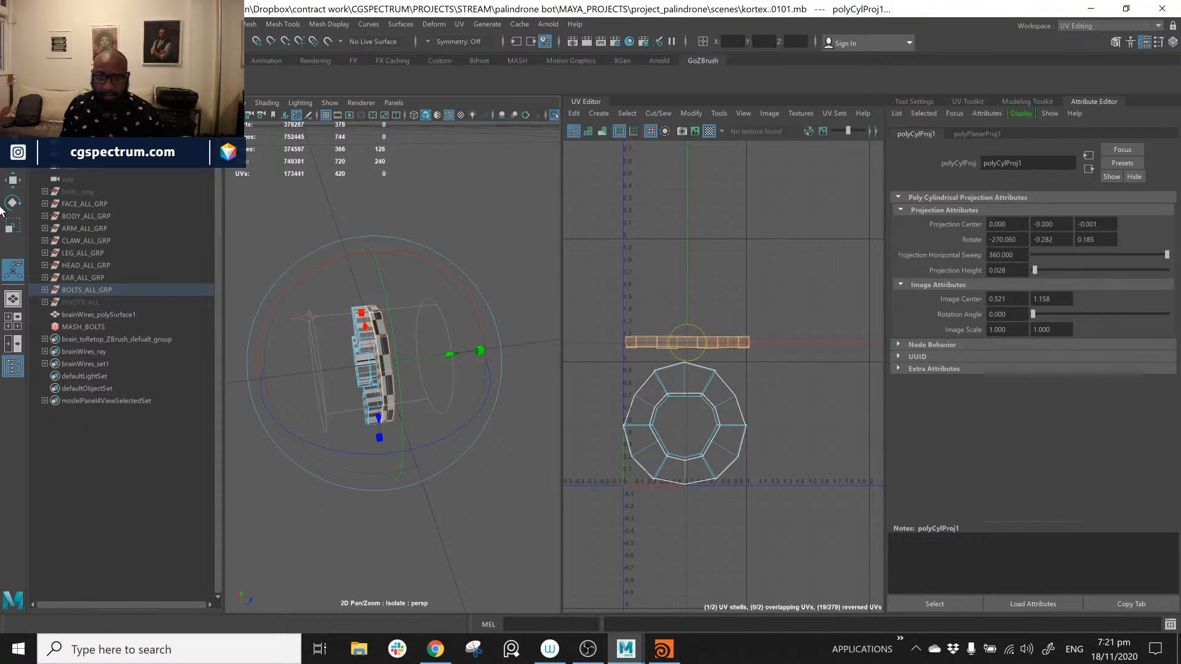
mouse_move(418, 342)
middle_mouse_down("alt")
mouse_move(406, 327)
mouse_move(425, 342)
middle_mouse_up("alt")
right_click_drag(428, 344, 430, 346, "alt")
scroll(431, 346, "down", 5)
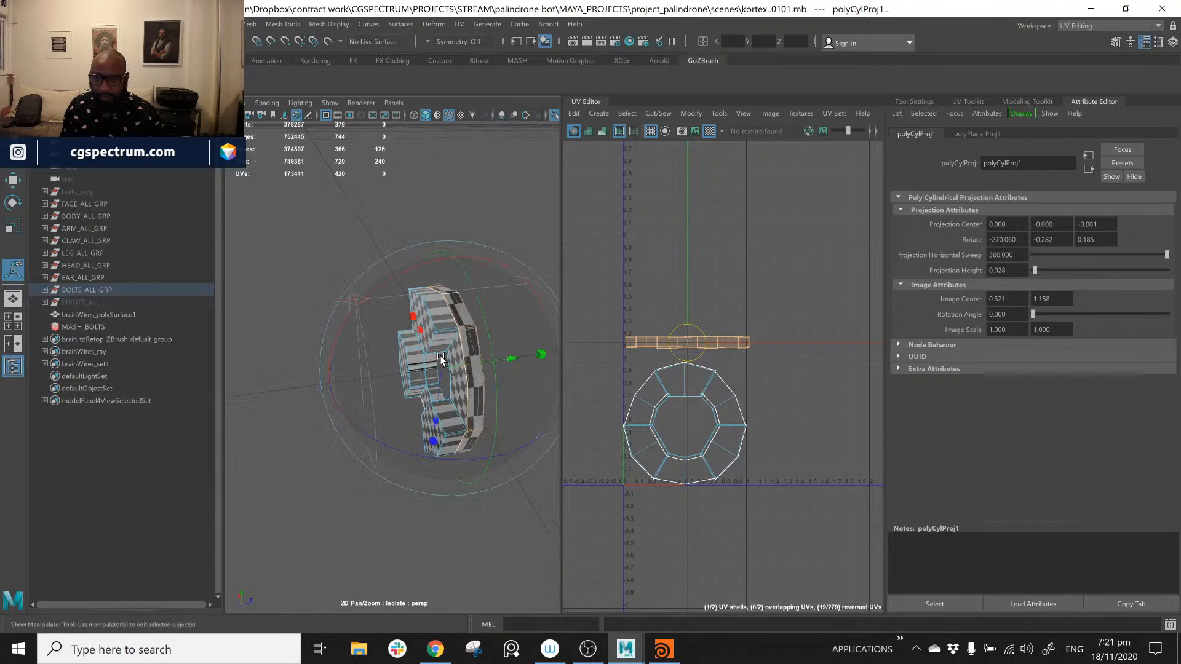
middle_click_drag(522, 374, 419, 453, "alt")
left_click(483, 455)
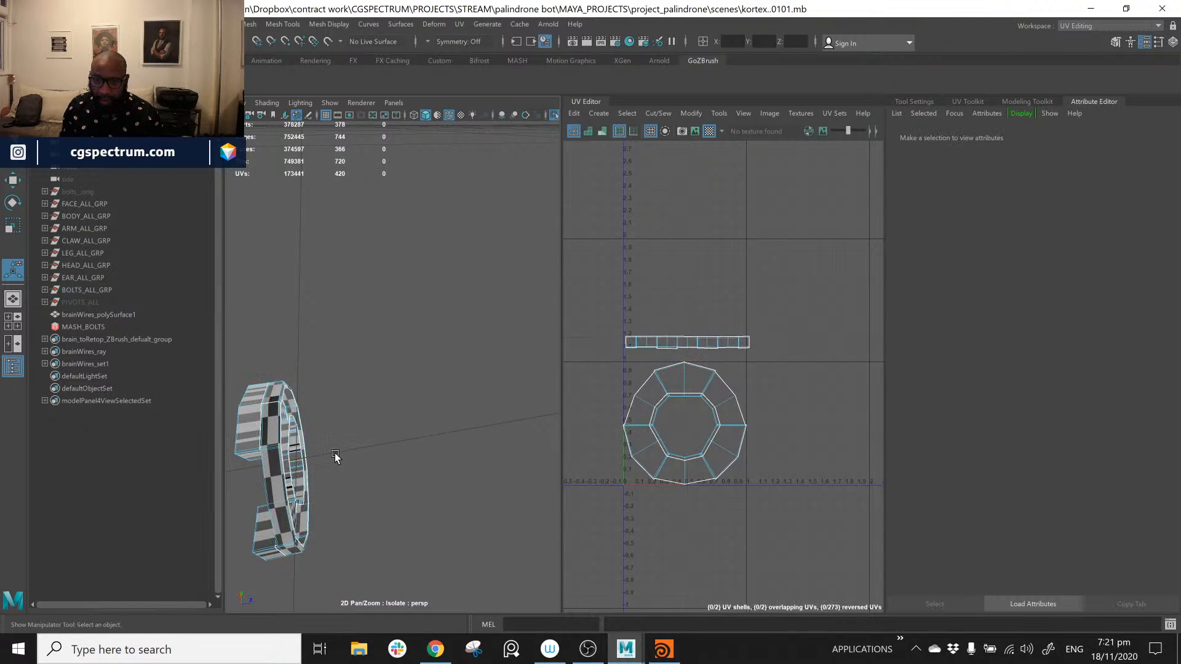
left_click_drag(391, 455, 424, 440, "alt")
Step: Select the rim's strip-shaped UV shell, check its faces on the bolt, and activate the Scale tool for it
right_click_drag(682, 344, 589, 303)
left_click_drag(776, 352, 777, 352)
right_click_drag(441, 463, 313, 337, "alt")
right_click_drag(403, 378, 366, 374, "alt")
left_click_drag(396, 396, 452, 383, "alt")
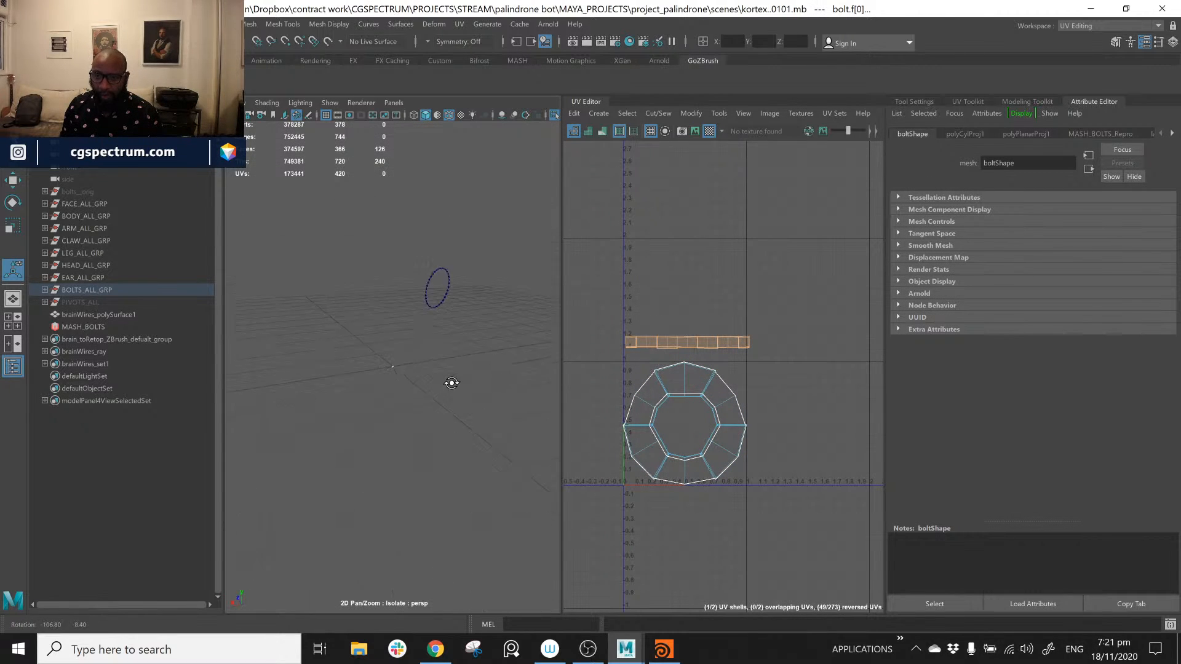
right_click_drag(428, 369, 451, 432, "alt")
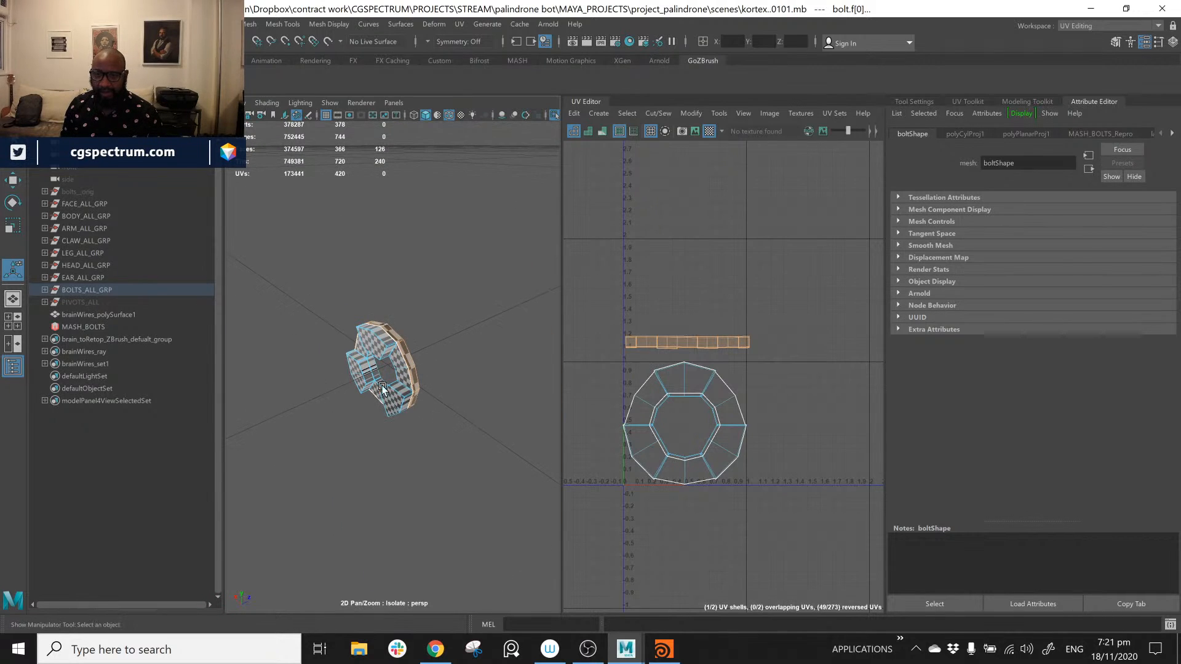
left_click(12, 226)
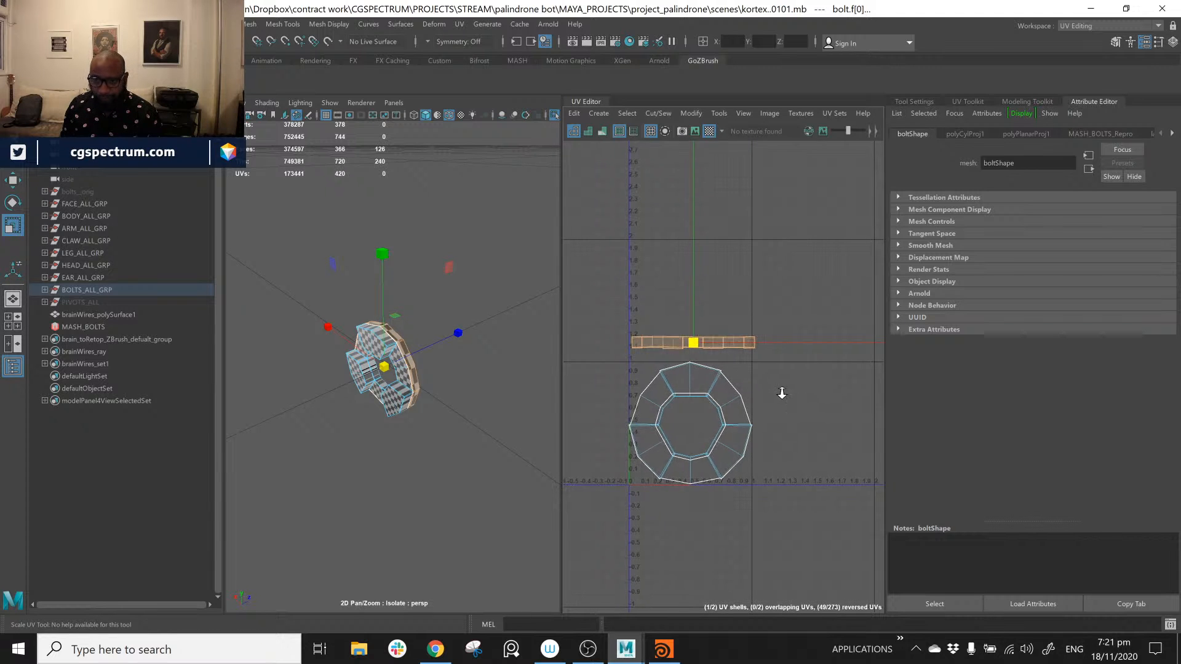
Step: Stretch the outer rim's UV strip horizontally to even out the checker squares around the bolt's rim
right_click_drag(782, 393, 565, 326, "alt")
middle_click_drag(705, 363, 557, 375, "alt")
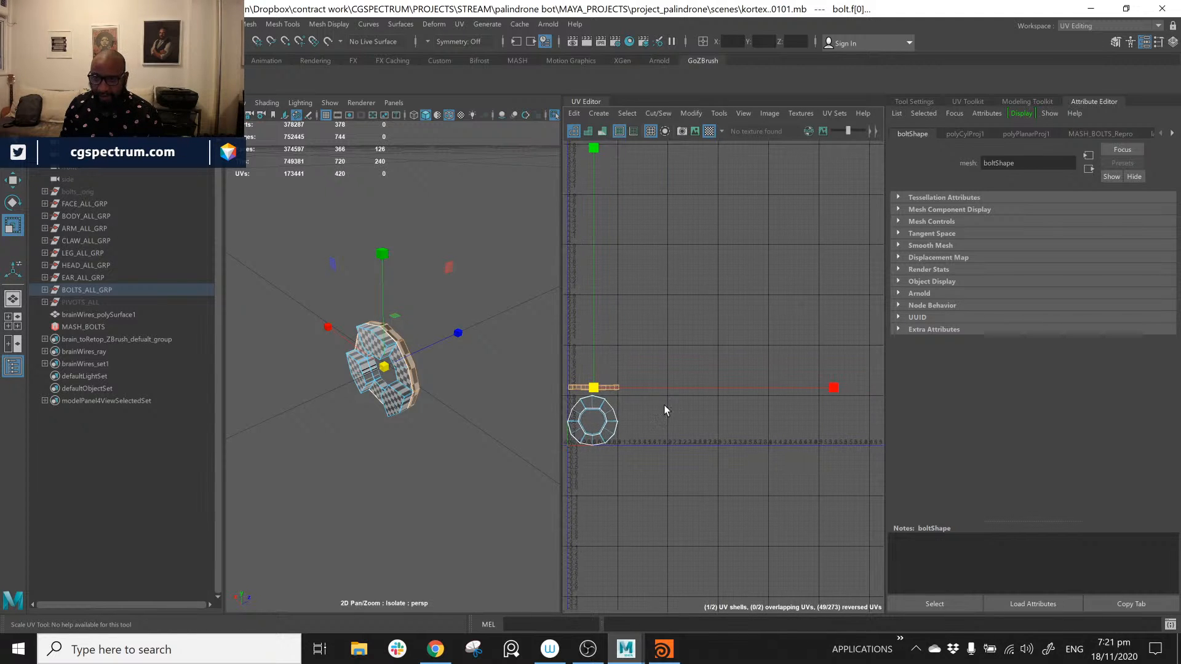
left_click_drag(835, 387, 1024, 394)
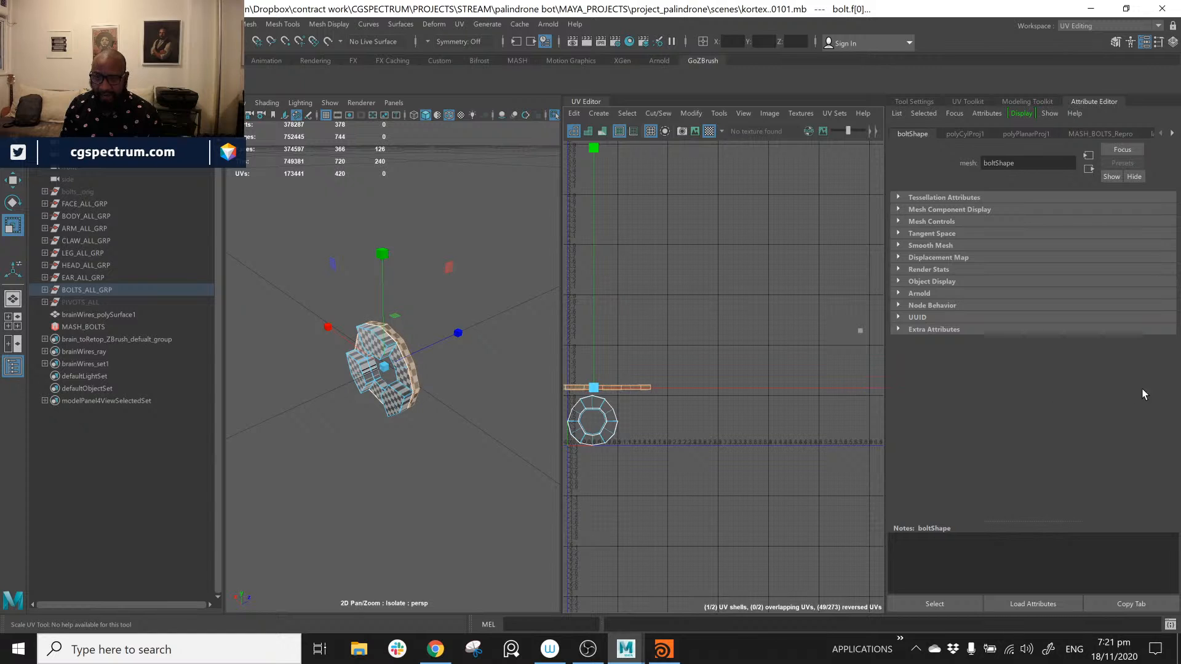
left_click_drag(833, 389, 1004, 393)
middle_click_drag(401, 382, 407, 333, "alt")
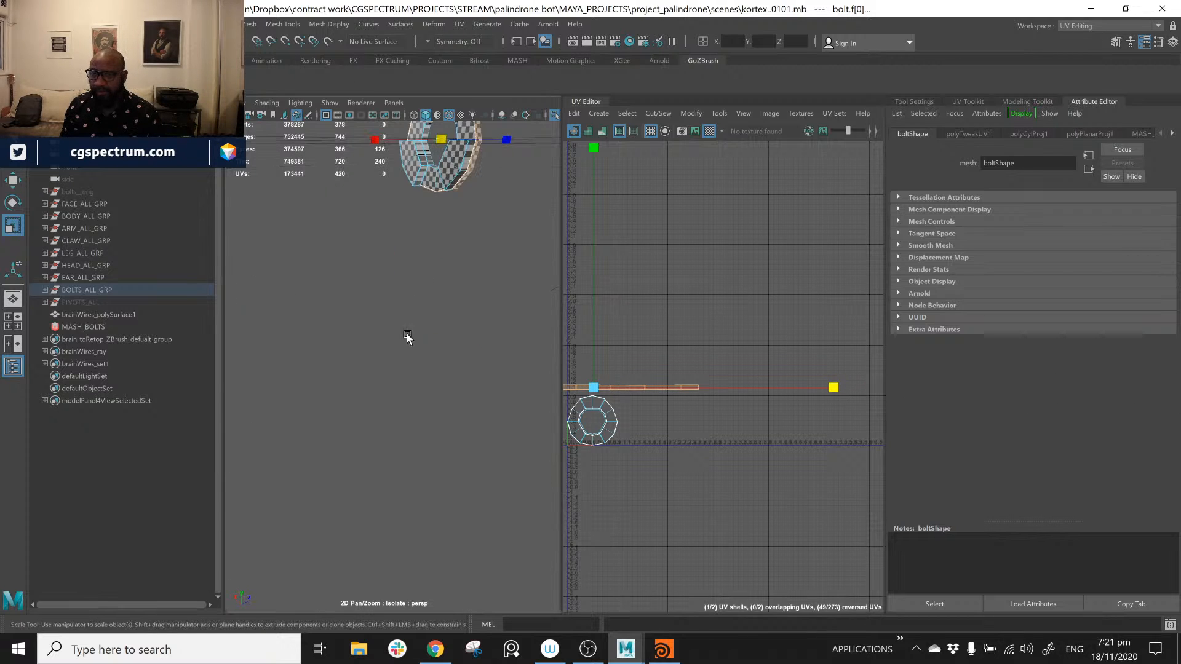
left_click_drag(456, 239, 431, 221, "alt")
scroll(442, 230, "up", 4)
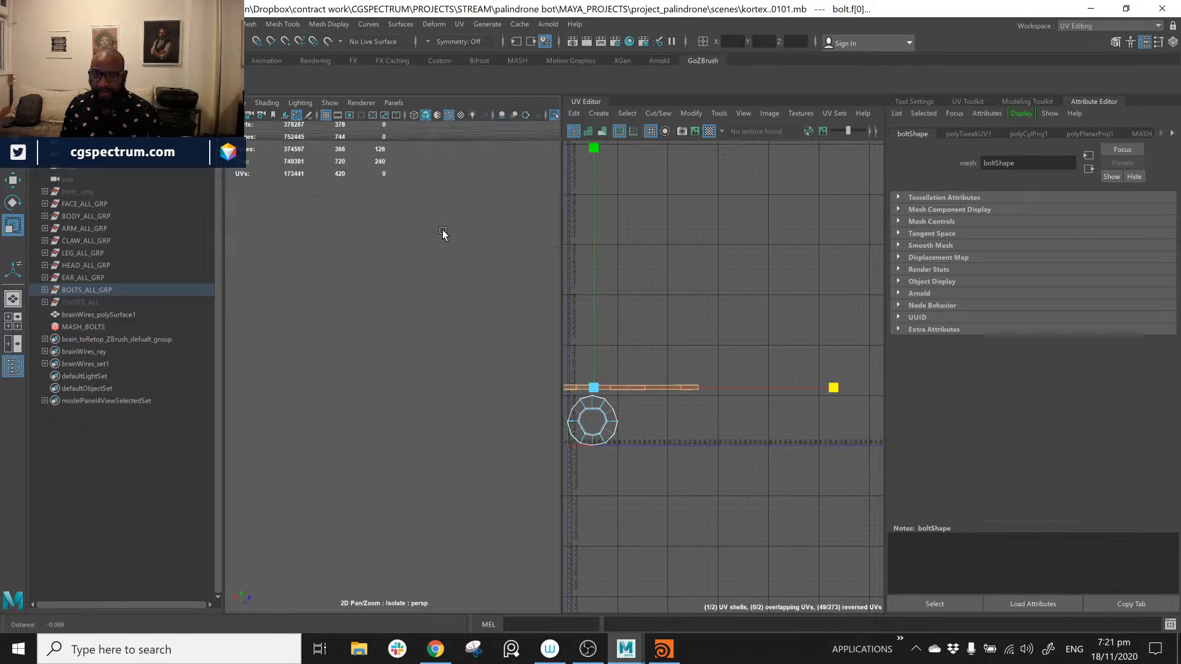
scroll(441, 229, "down", 4)
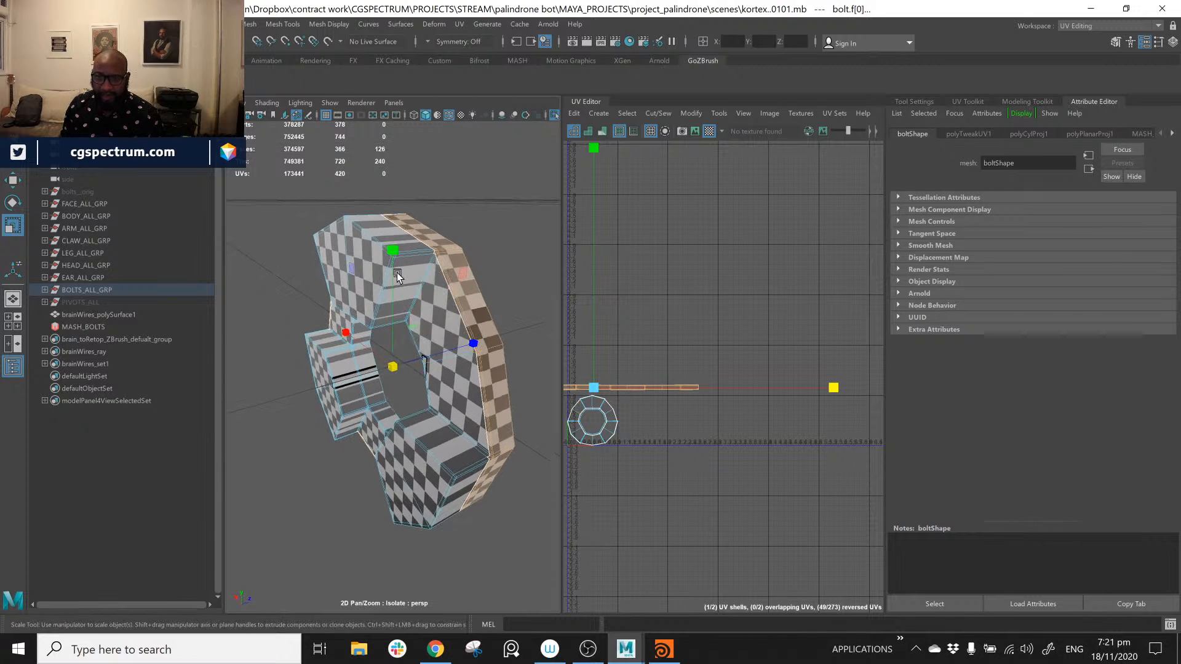
left_click(408, 279)
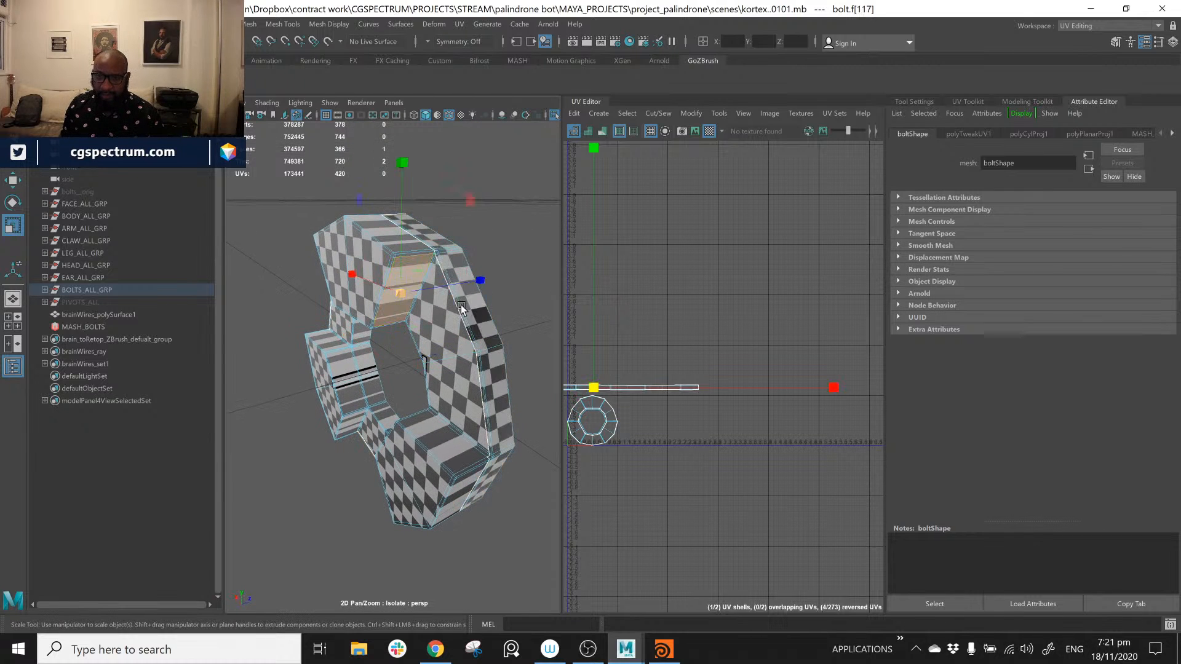
left_click(445, 437, "shift")
left_click(352, 401, "shift")
right_click(490, 182, "shift")
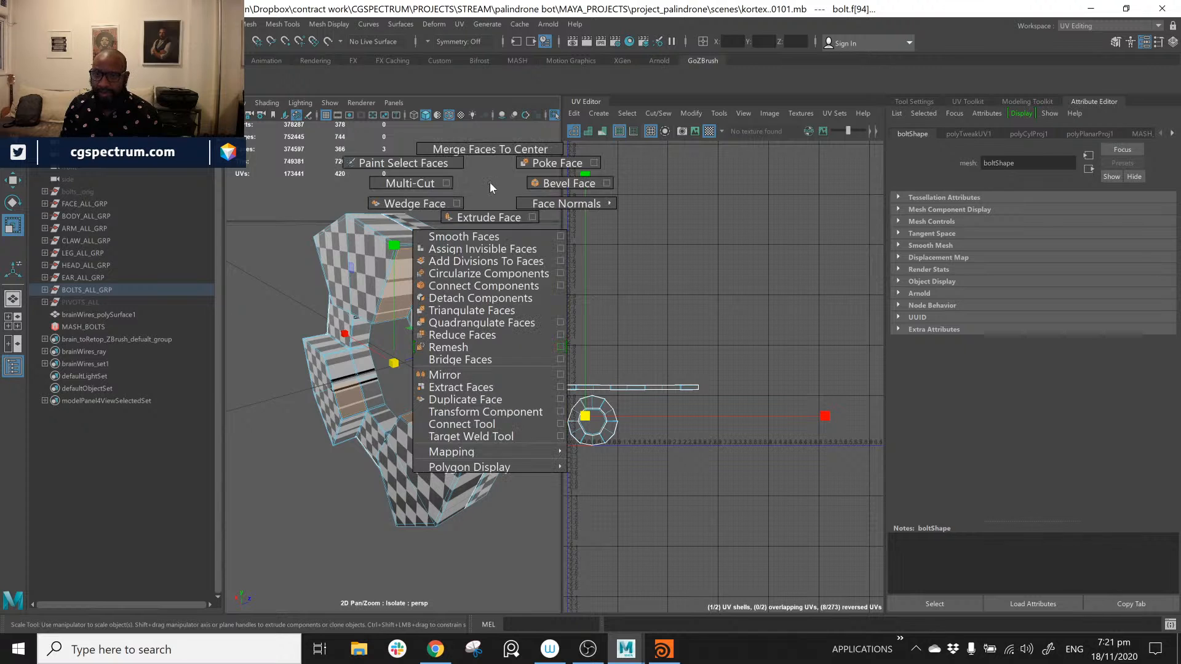
right_click_drag(490, 182, 384, 226)
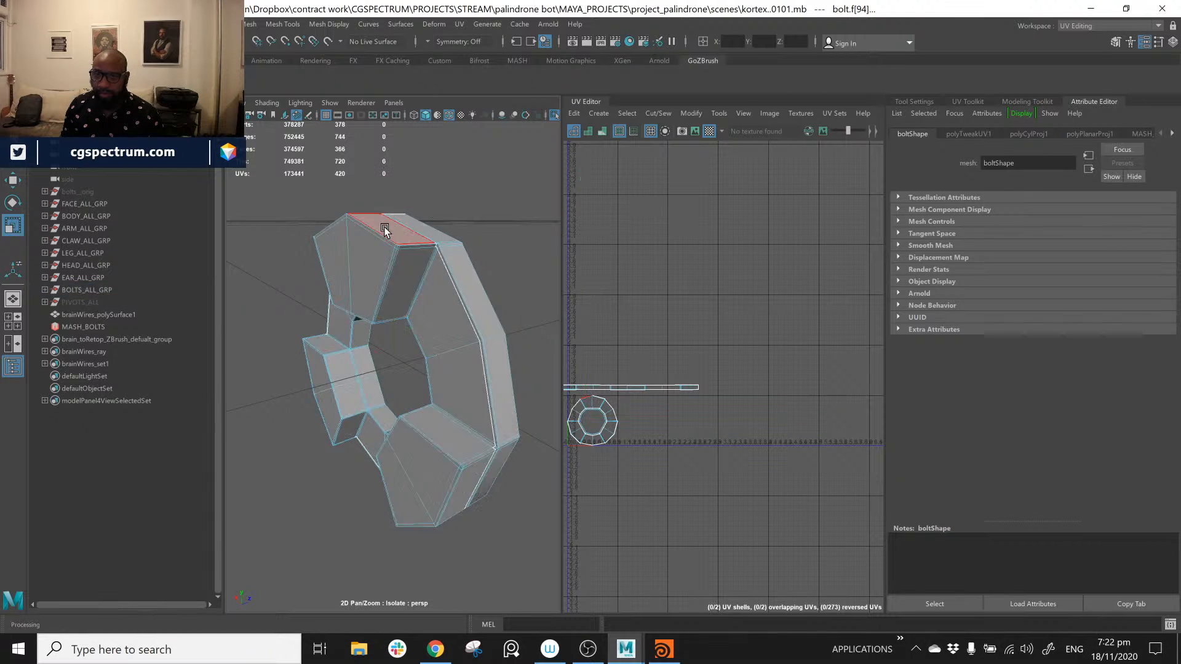
left_click_drag(497, 287, 486, 310, "alt")
left_click(398, 311)
left_click_drag(413, 301, 394, 308, "alt")
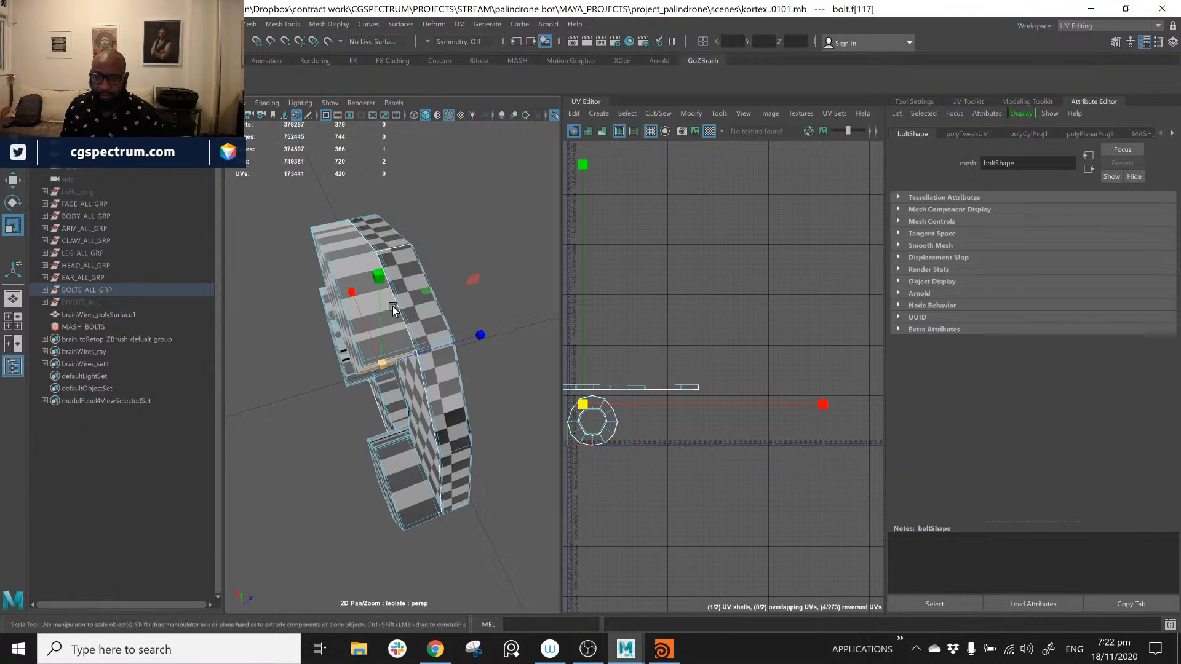
right_click_drag(394, 307, 374, 307, "alt")
key("a")
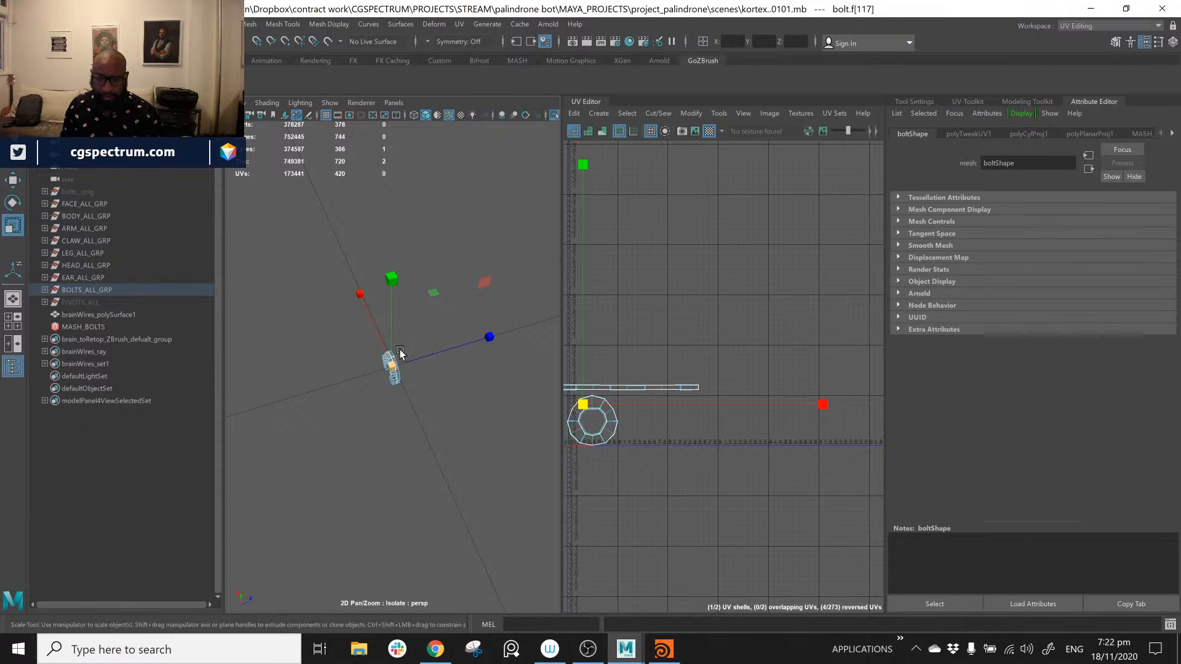
key("f")
key("a")
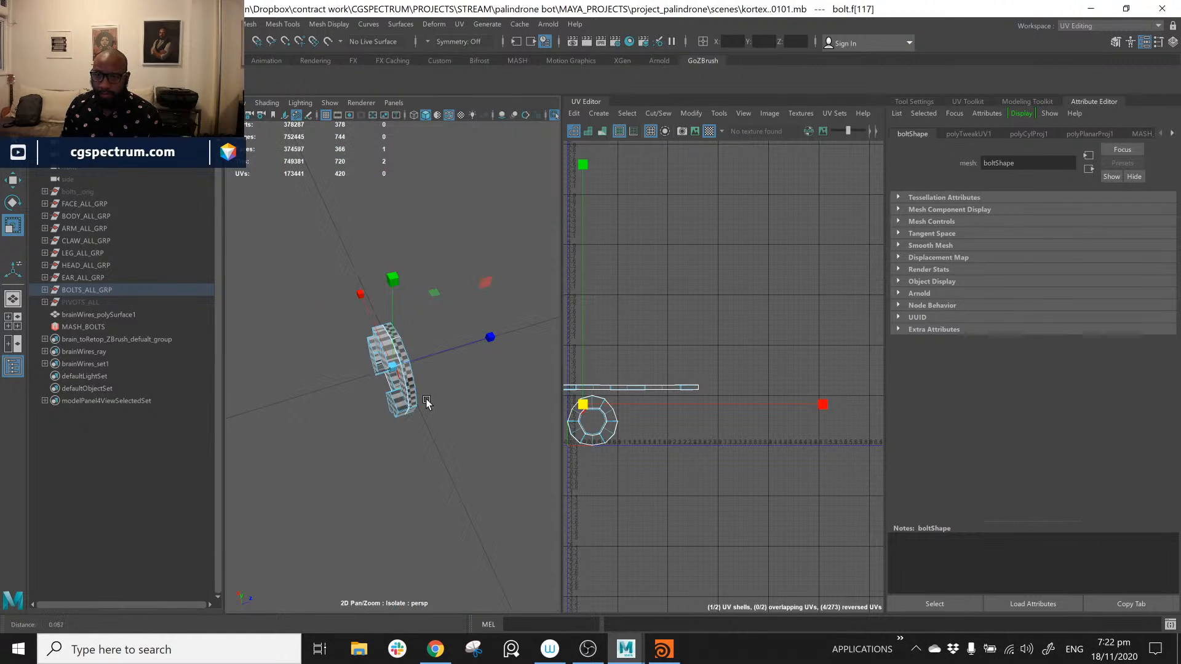
right_click_drag(427, 404, 421, 369, "alt")
left_click(461, 308)
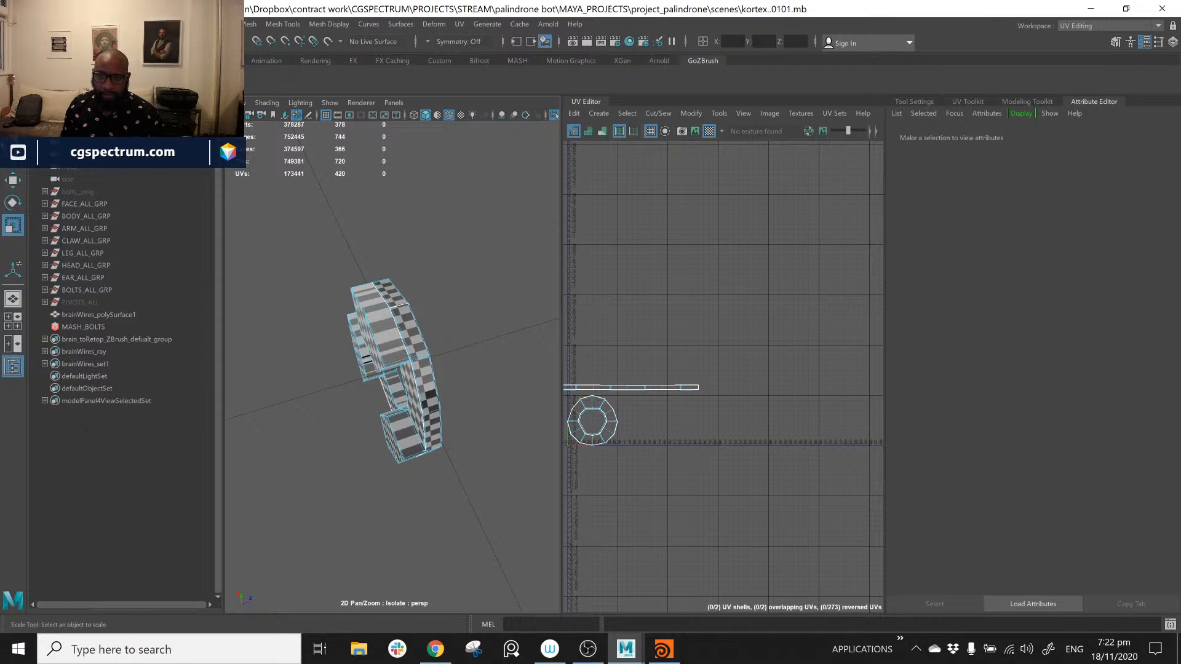
Step: Select the side-face loops around the bolt's three raised segments and grow the selection once
double_click(370, 293)
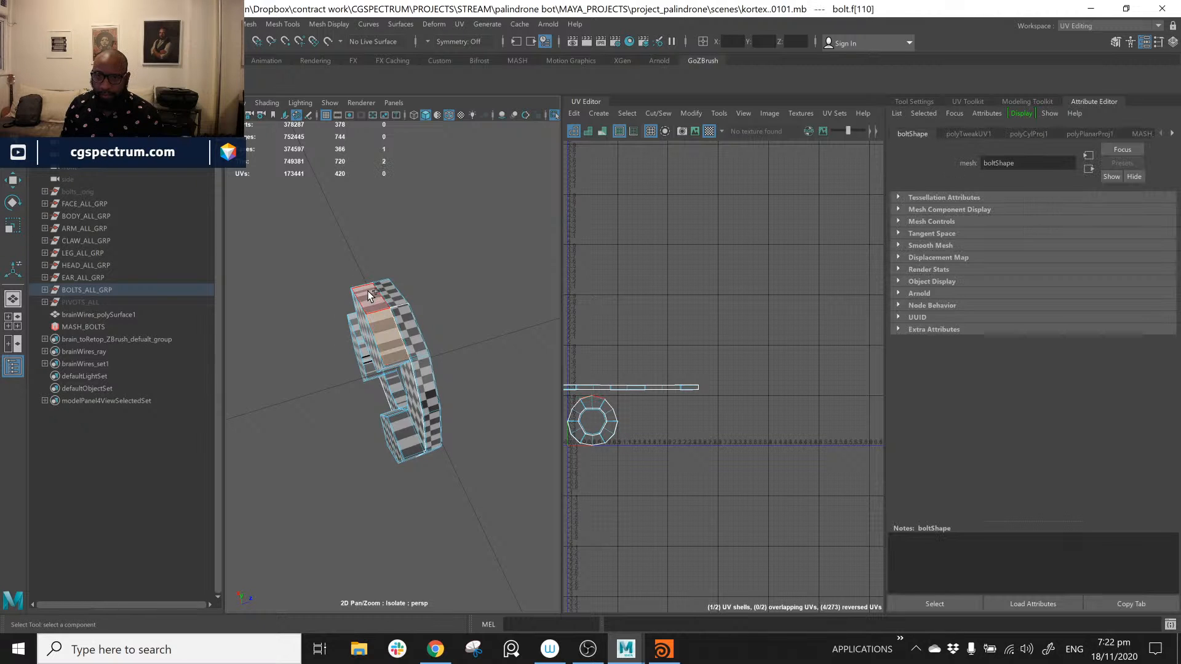
left_click_drag(370, 293, 408, 403, "alt")
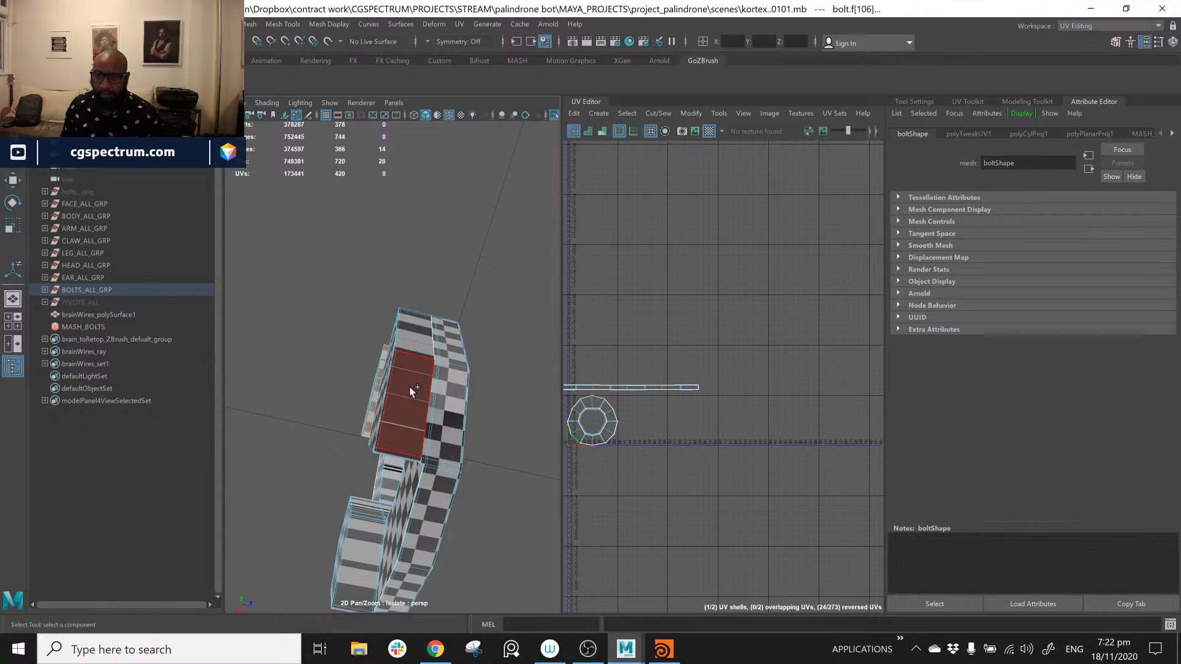
left_click(413, 337, "shift")
left_click_drag(412, 337, 447, 387, "alt")
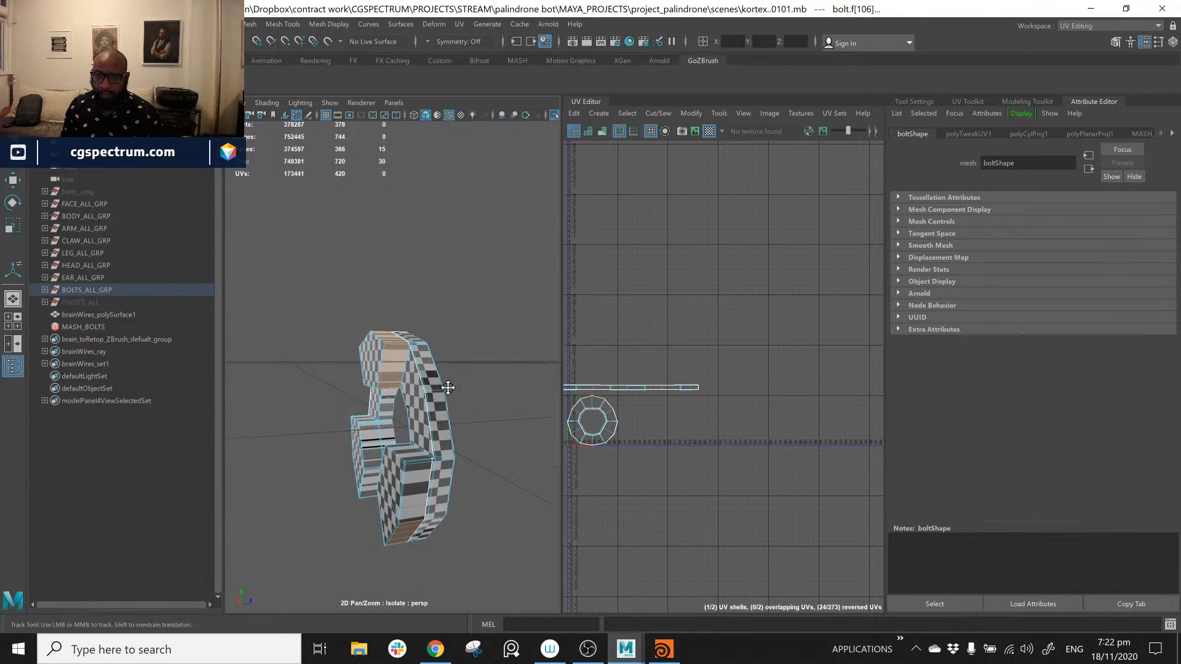
key("f")
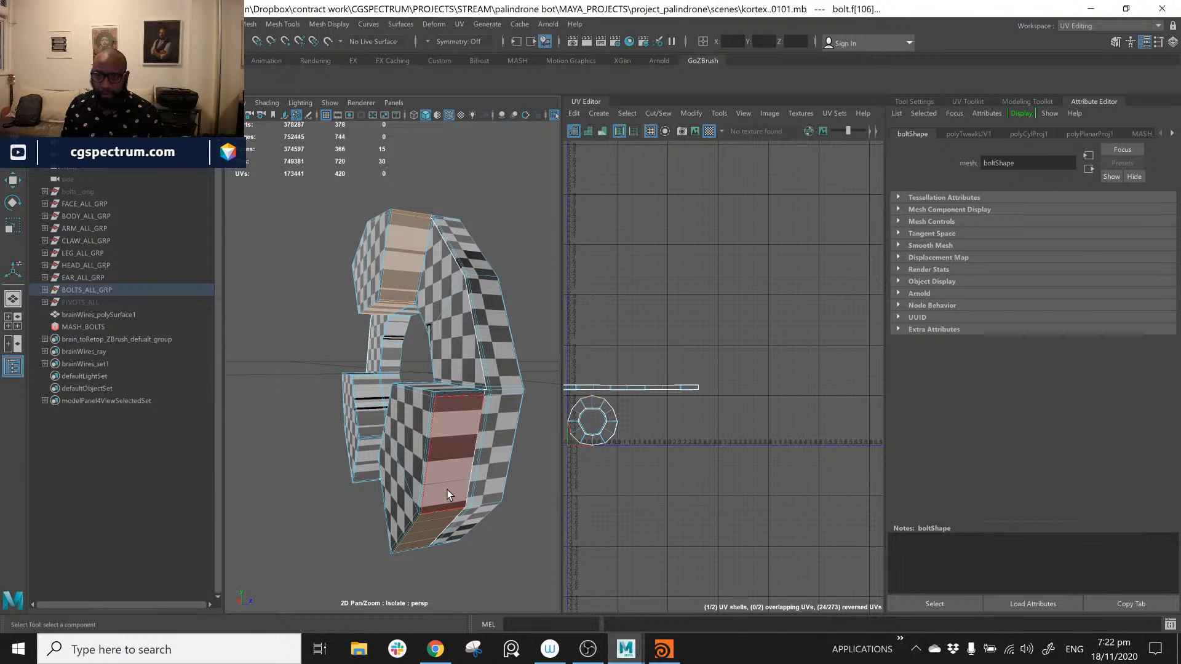
left_click_drag(447, 489, 396, 289, "alt")
double_click(448, 420)
double_click(395, 207, "shift")
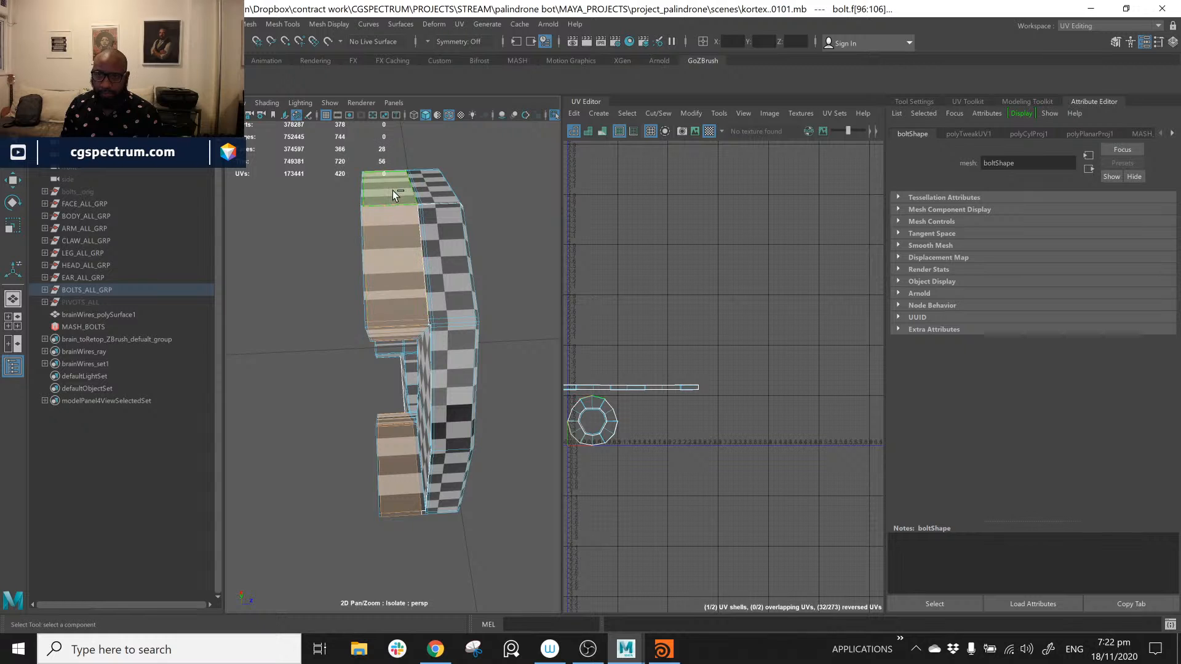
left_click_drag(392, 190, 360, 360, "alt")
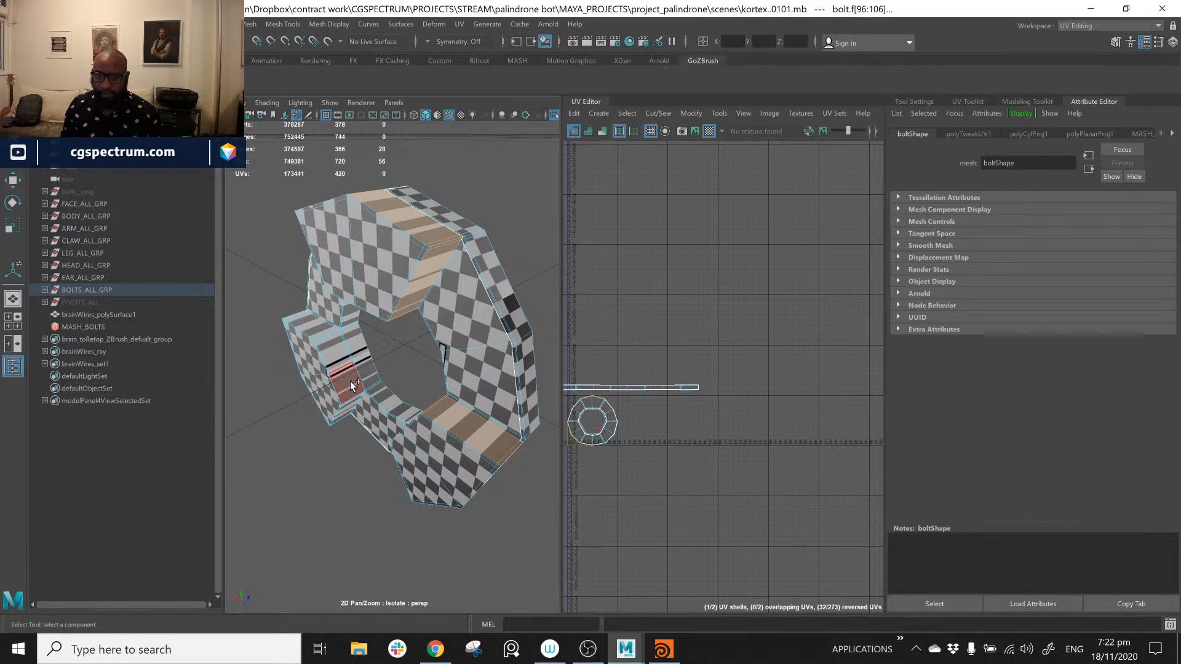
double_click(350, 380, "shift")
left_click_drag(416, 422, 504, 391, "alt")
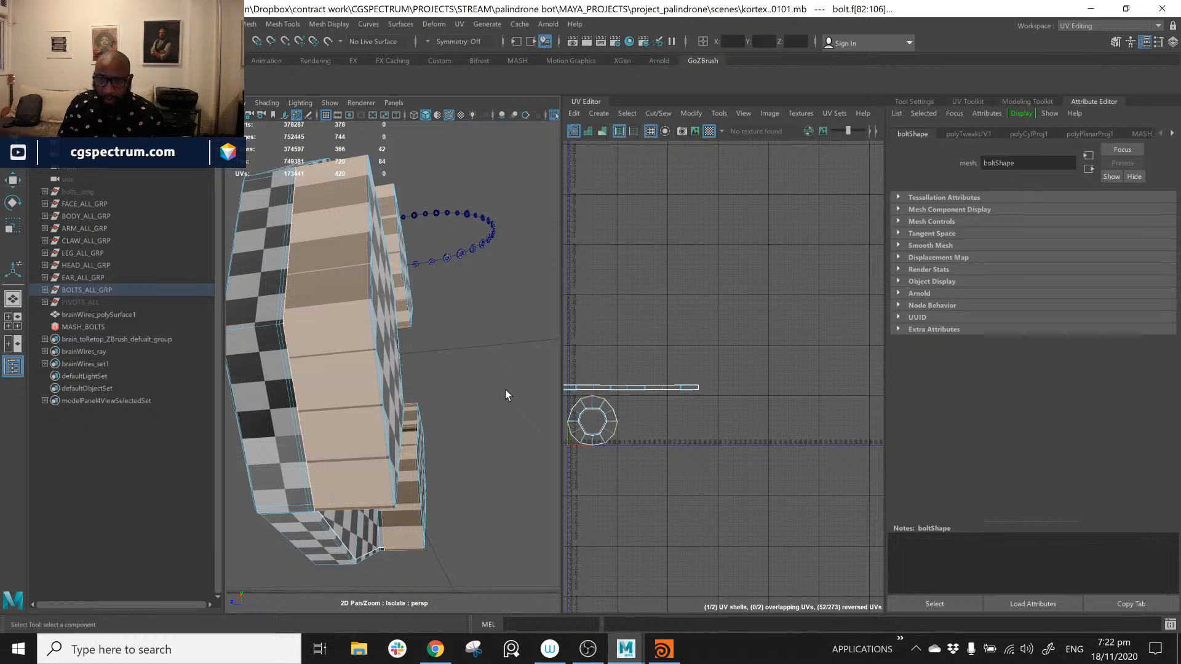
key("shift+period")
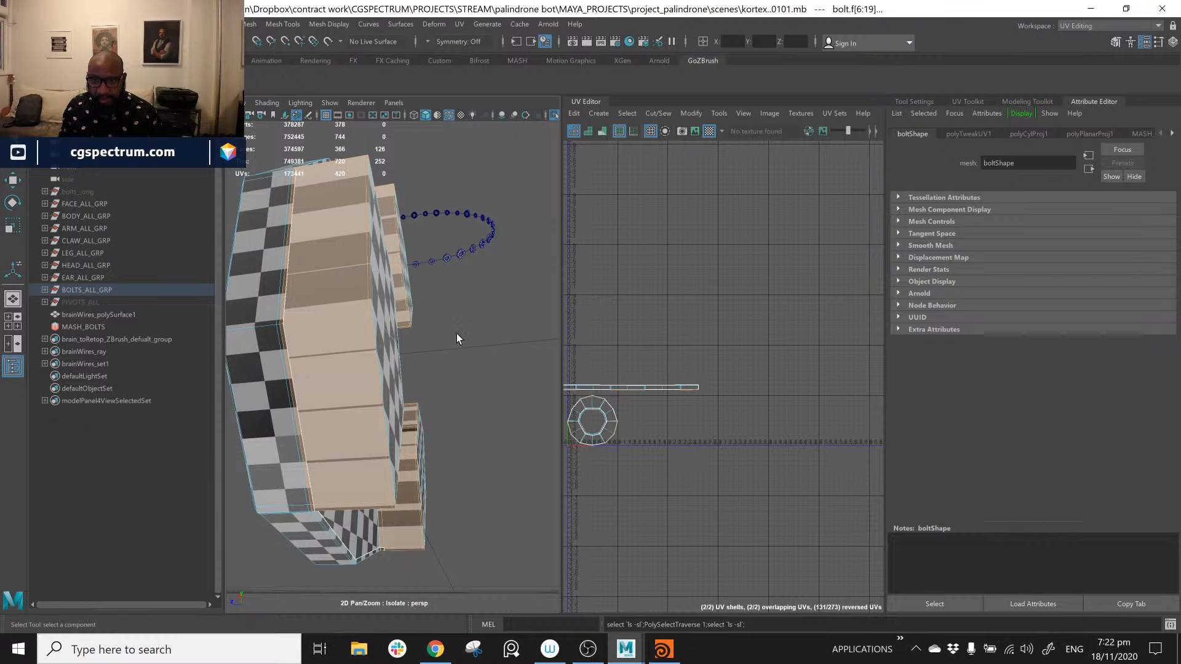
Step: Apply an automatic UV projection to the selected side faces of the raised segments
left_click_drag(434, 318, 379, 328, "alt")
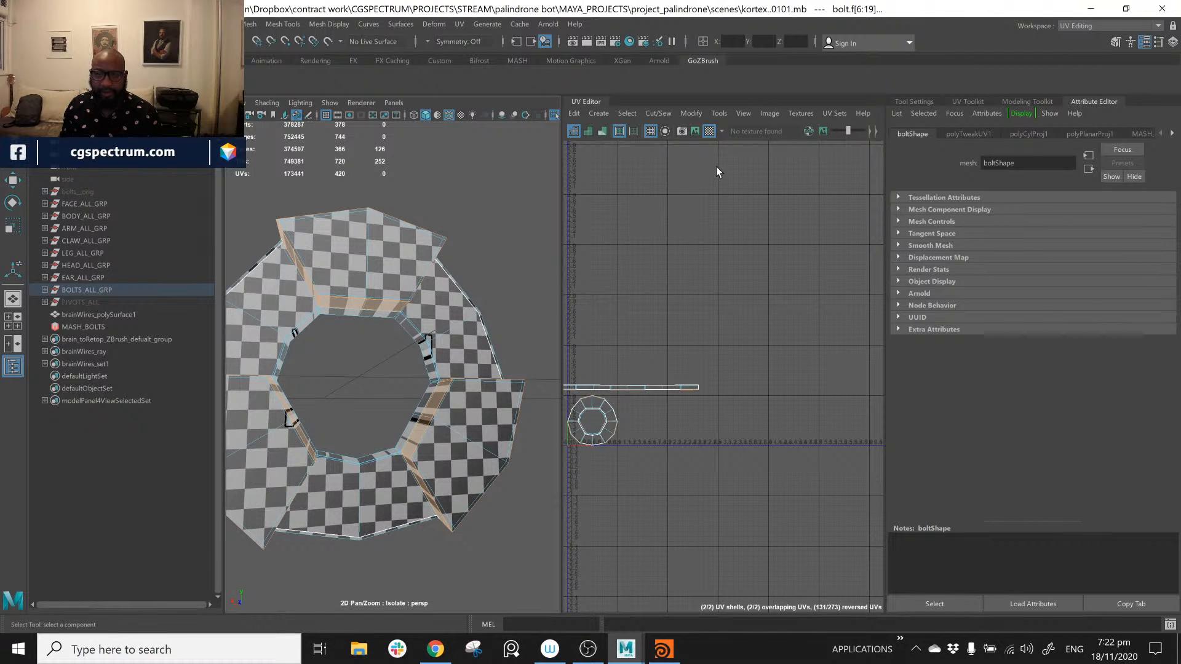
middle_click_drag(335, 367, 334, 369, "alt")
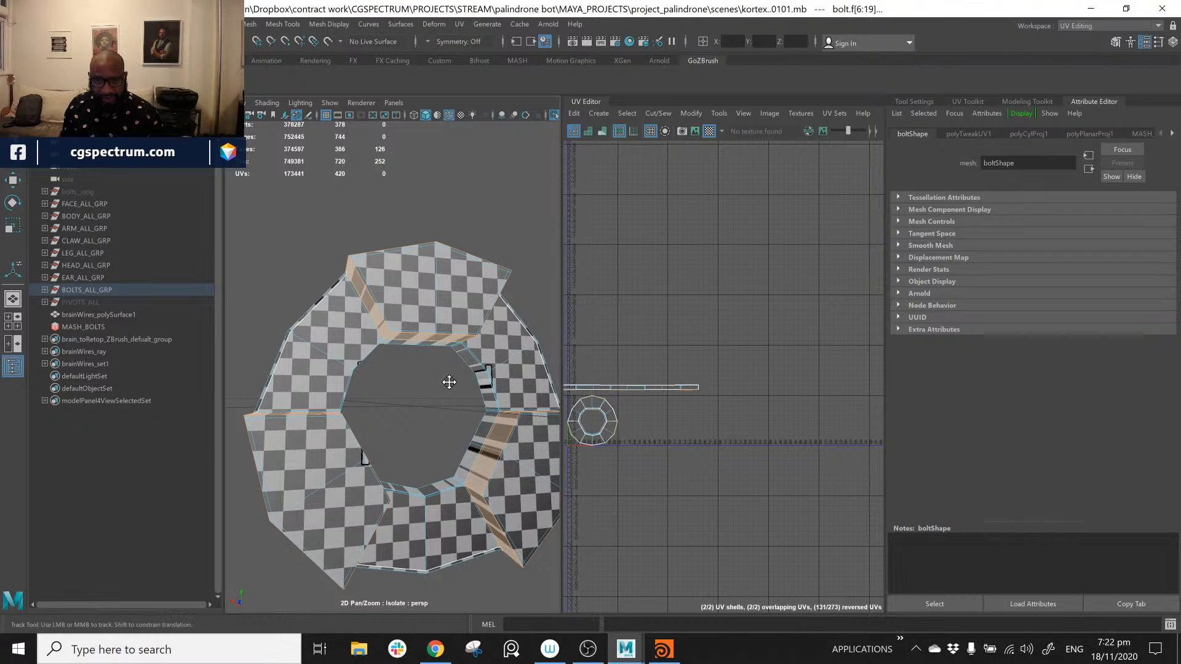
left_click_drag(448, 382, 448, 382, "alt")
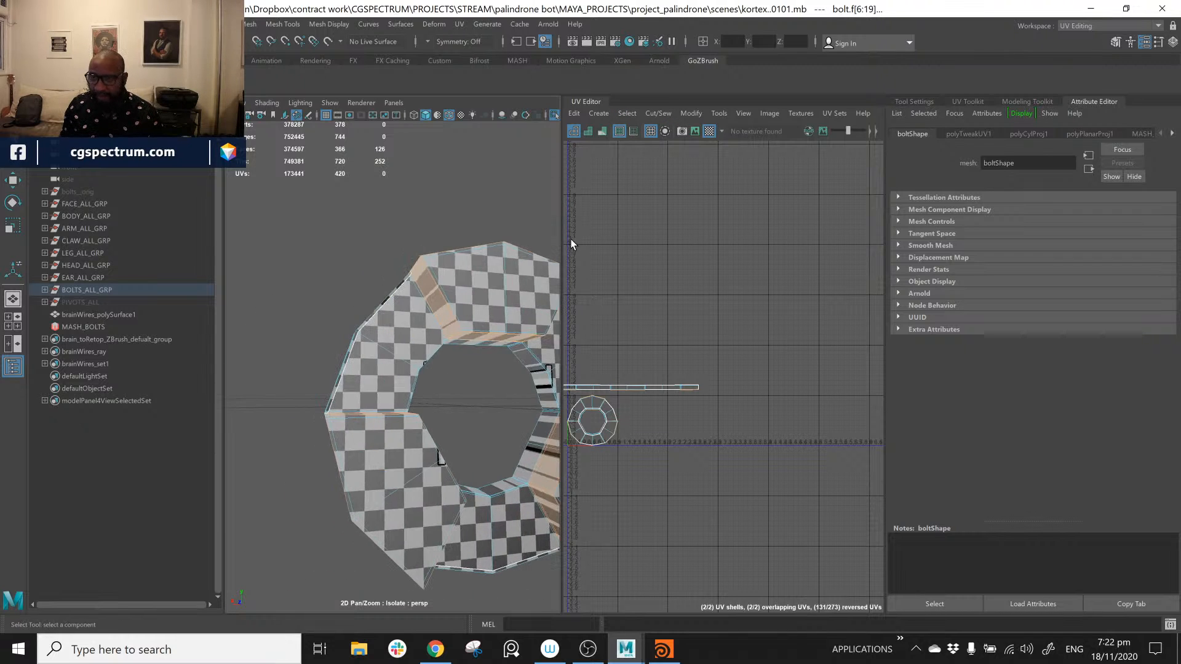
left_click(598, 113)
left_click(654, 166)
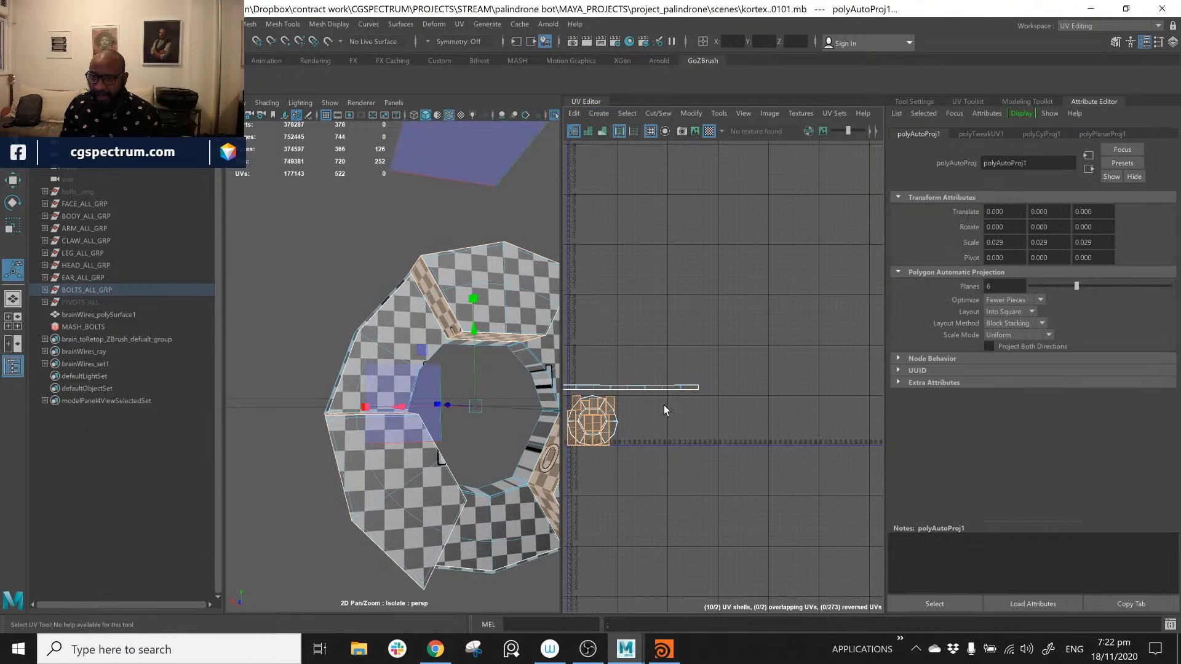
Step: Move the newly projected UV shells horizontally off the circular shell into the empty space beside it
middle_click_drag(625, 453, 657, 445, "alt")
right_click_drag(657, 445, 641, 445, "alt")
mouse_move(474, 407)
left_mouse_down()
mouse_move(519, 403)
mouse_move(485, 421)
left_mouse_up()
key("ctrl+z")
middle_click_drag(722, 439, 772, 397, "alt")
scroll(767, 397, "up", 4)
left_click(12, 180)
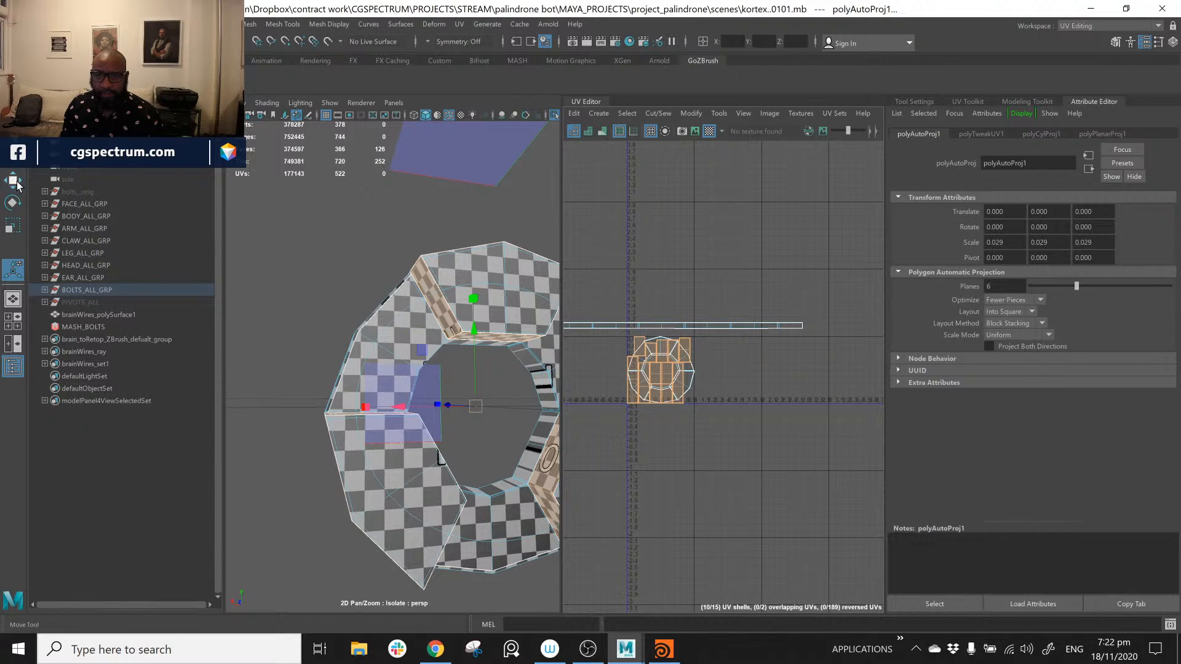
left_click_drag(658, 374, 734, 372)
Step: Examine the checker pattern on the bolt's raised segments and around its inner hole
middle_click_drag(510, 397, 409, 329, "alt")
key("bracketleft")
key("bracketleft")
key("bracketleft")
key("bracketleft")
key("bracketleft")
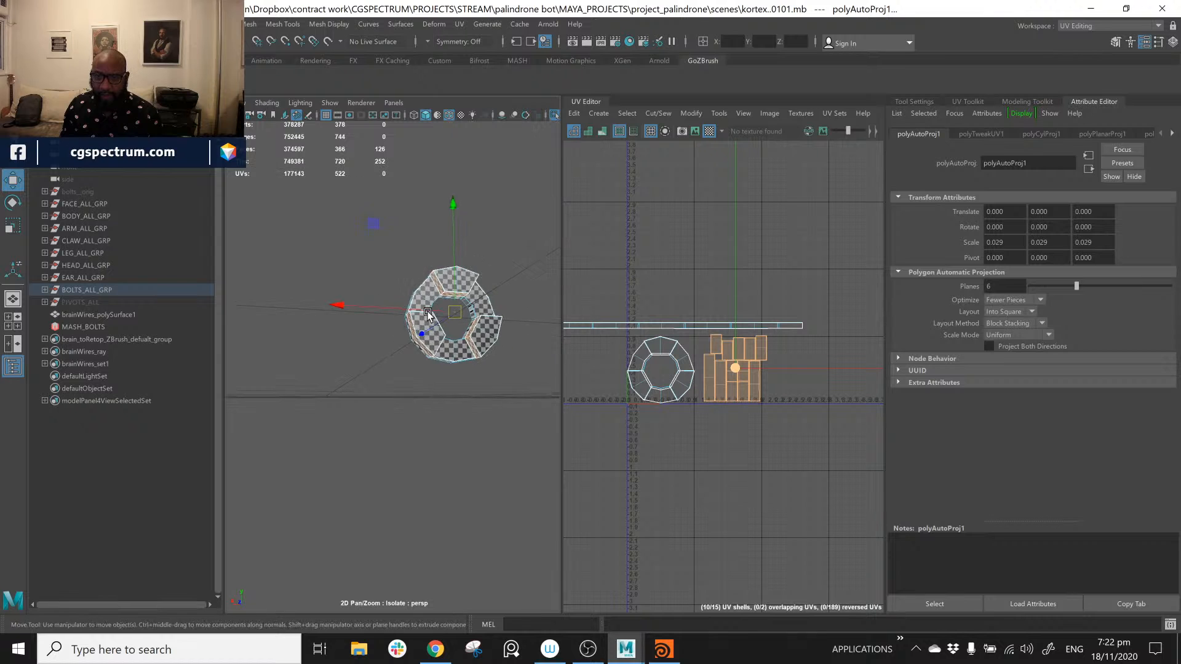
key("f")
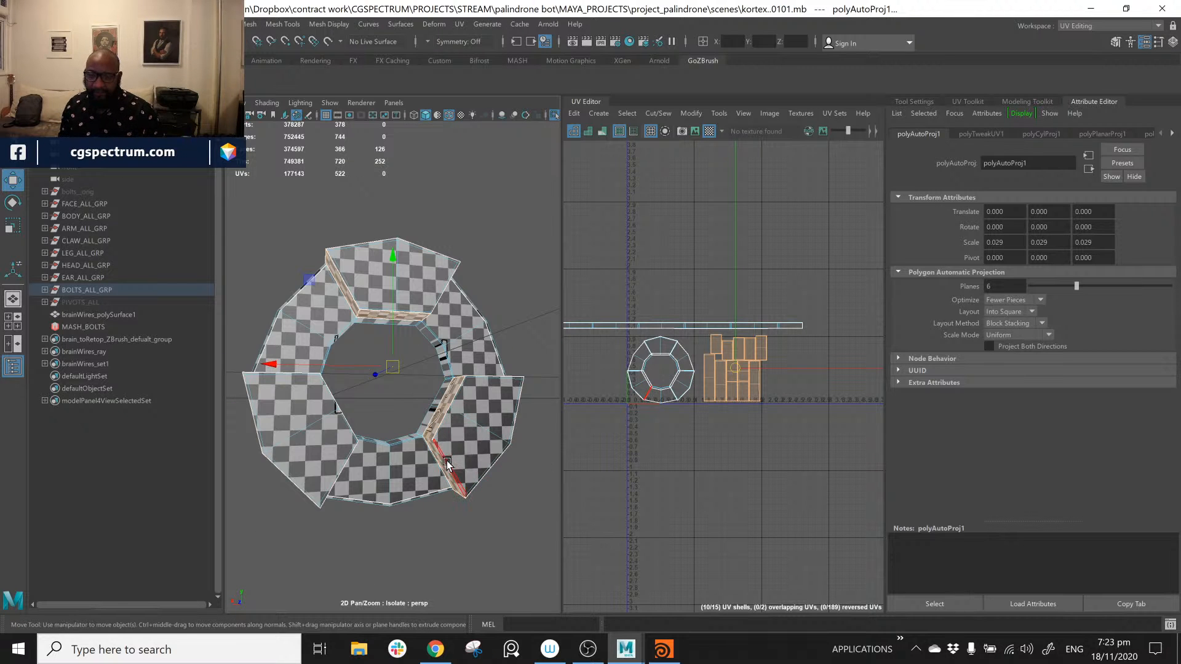
mouse_move(455, 468)
left_mouse_down("alt")
mouse_move(488, 455)
mouse_move(374, 484)
mouse_move(437, 463)
left_mouse_up("alt")
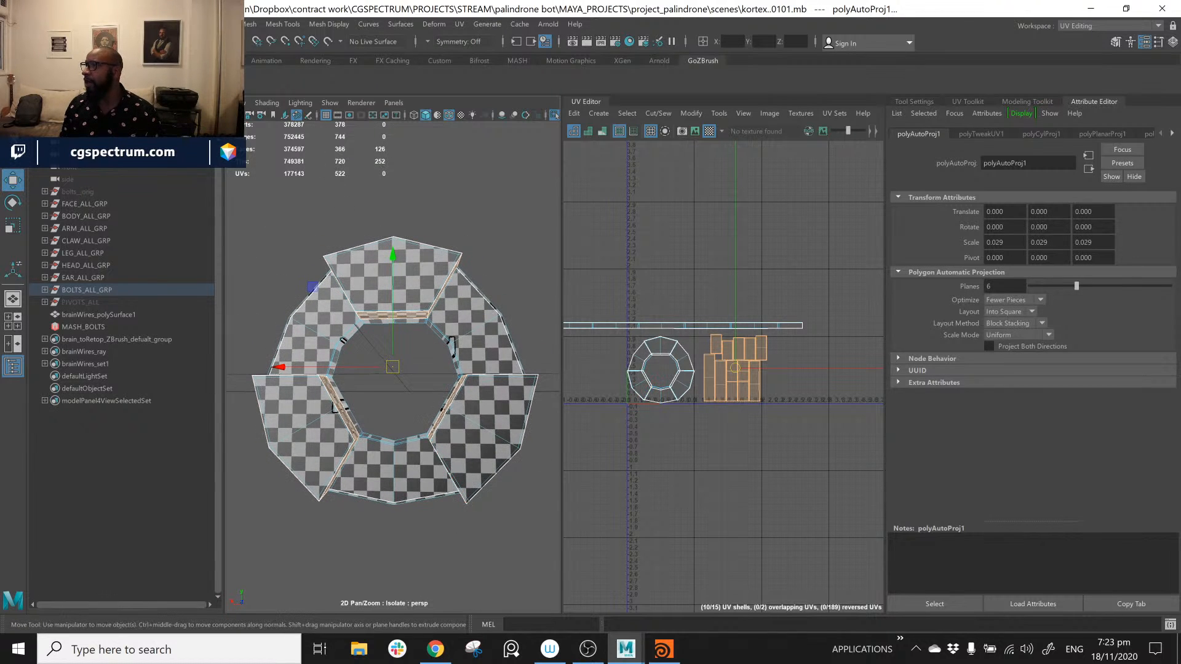
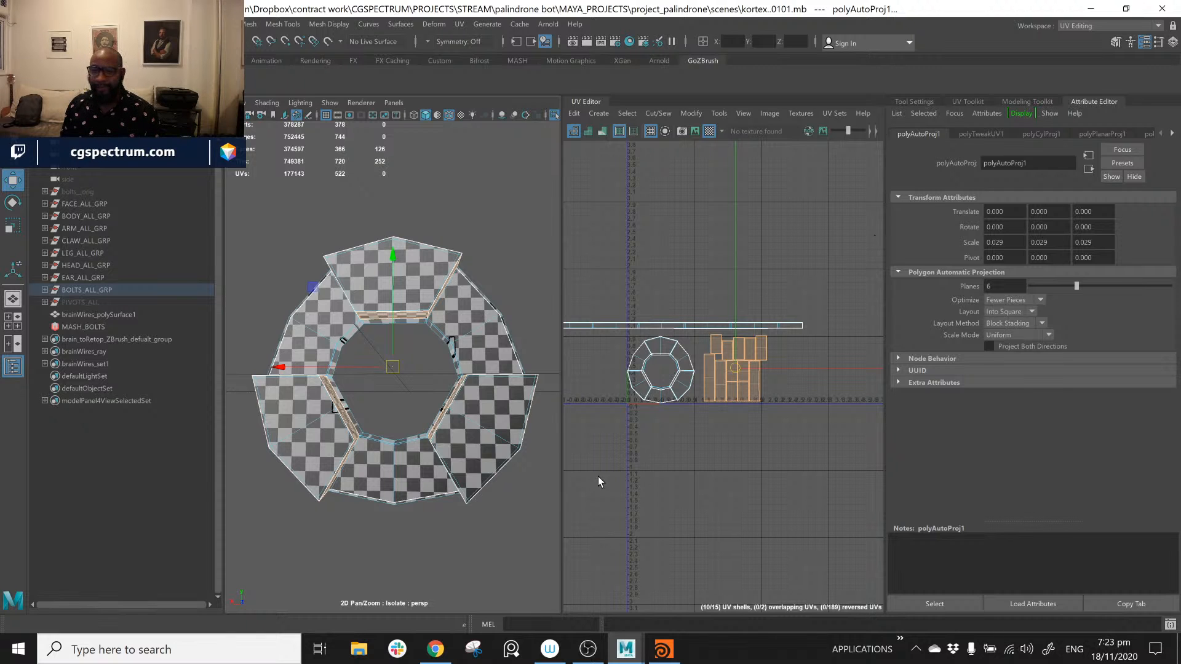
left_click_drag(443, 413, 305, 345, "alt")
right_click_drag(304, 344, 296, 312, "alt")
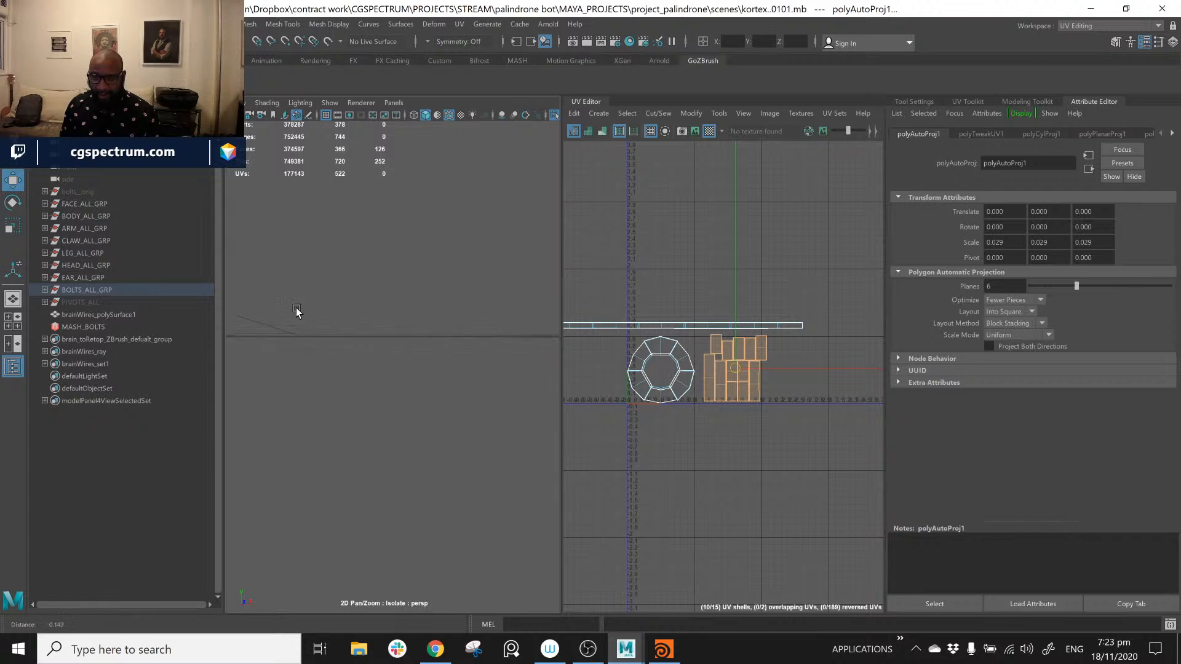
key("f")
left_click_drag(287, 307, 481, 377, "alt")
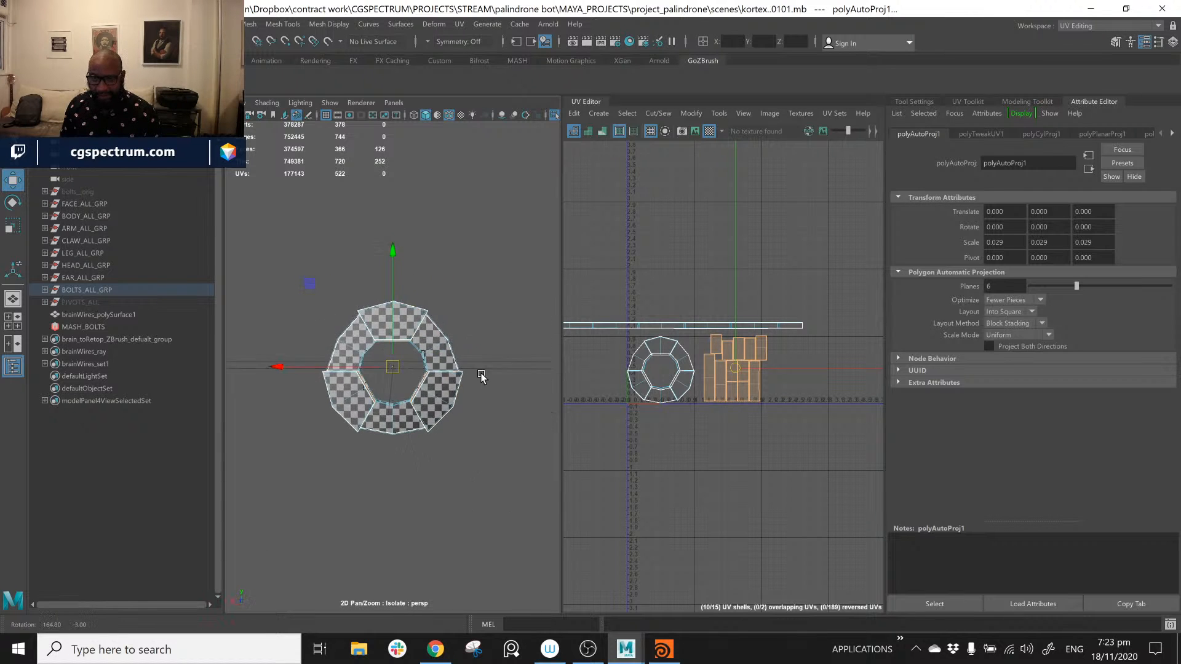
right_click_drag(481, 377, 429, 366, "alt")
key("f")
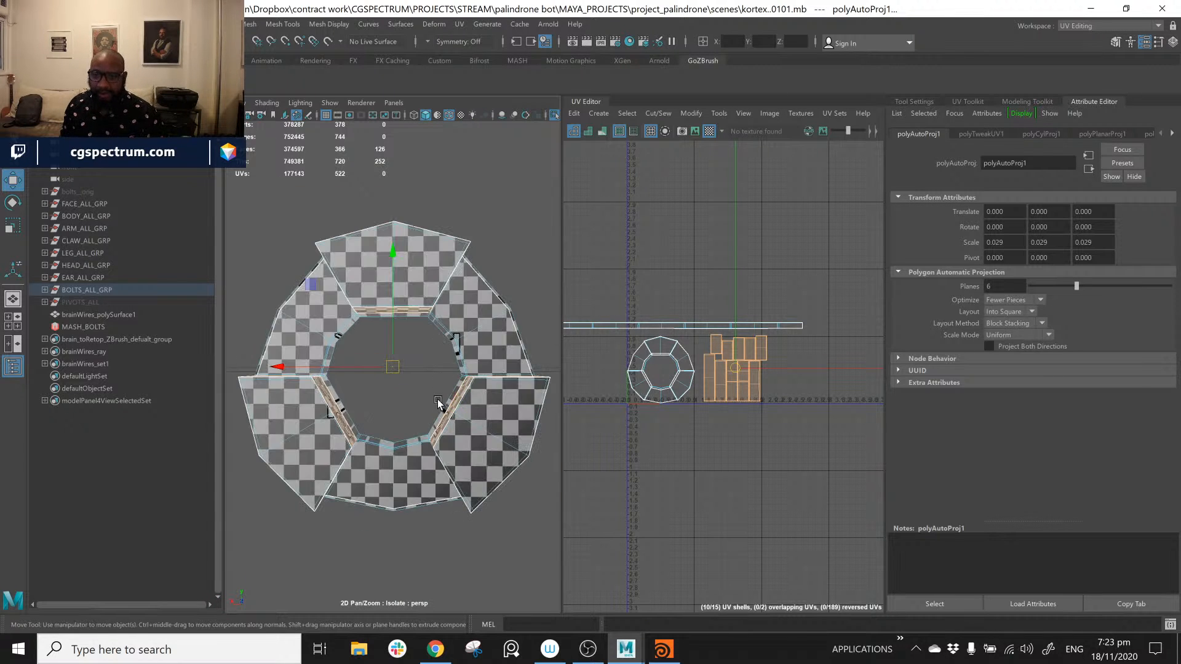
Step: Select the face loop lining the bolt's inner hole and grow the selection twice
left_click_drag(441, 403, 466, 387, "alt")
left_click(423, 370)
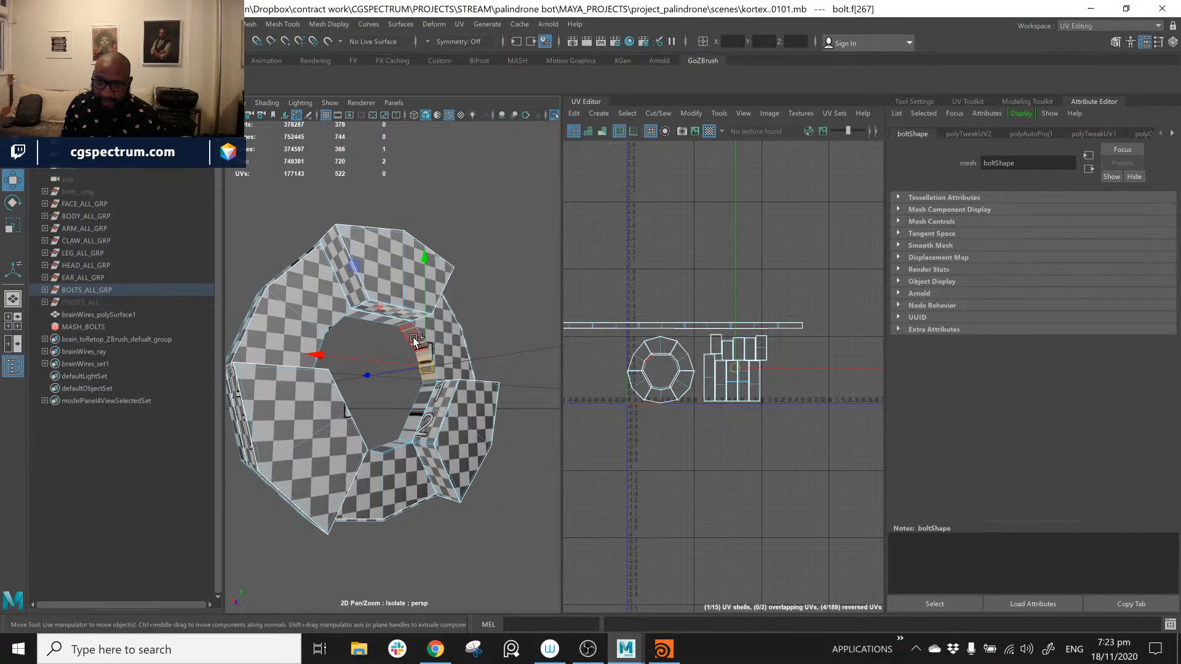
double_click(413, 336, "shift")
key("shift+period")
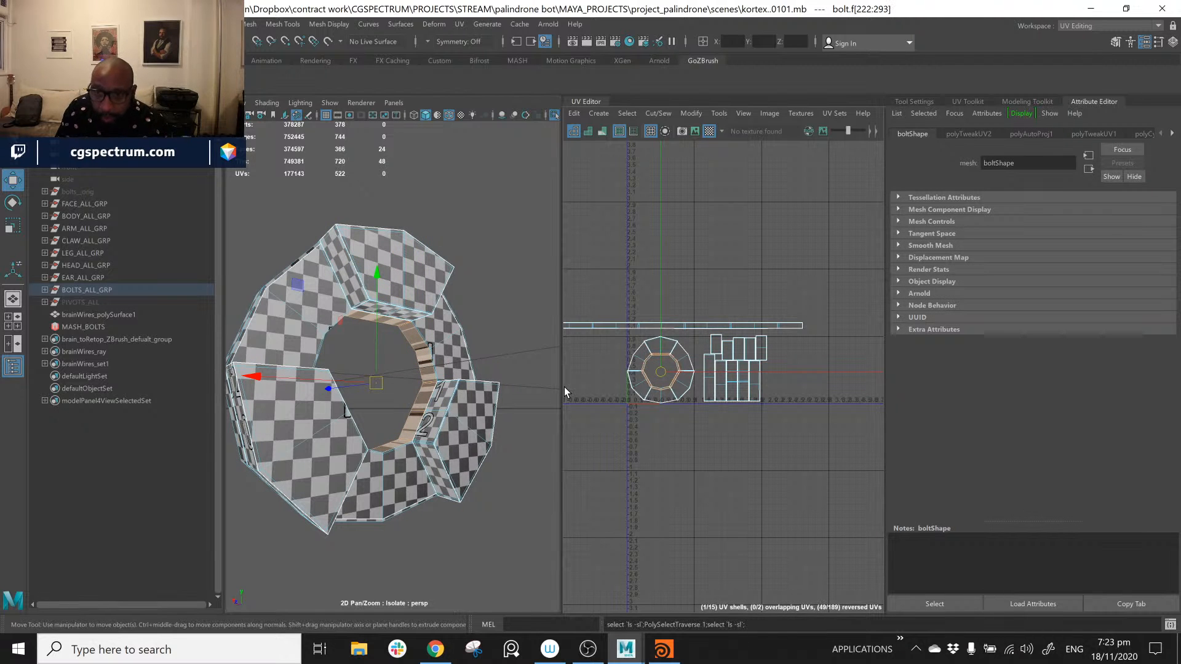
key("shift+period")
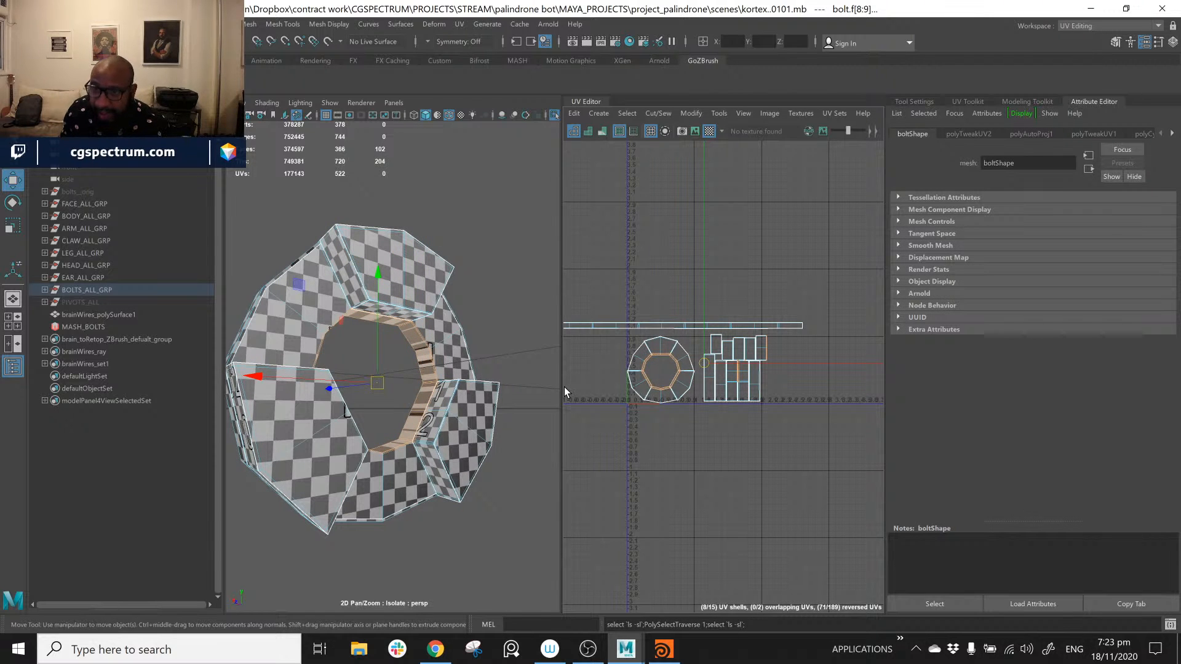
Step: Apply a cylindrical UV projection to the selected inner-hole faces and extend its horizontal sweep to 360 degrees
left_click_drag(352, 361, 431, 347, "alt")
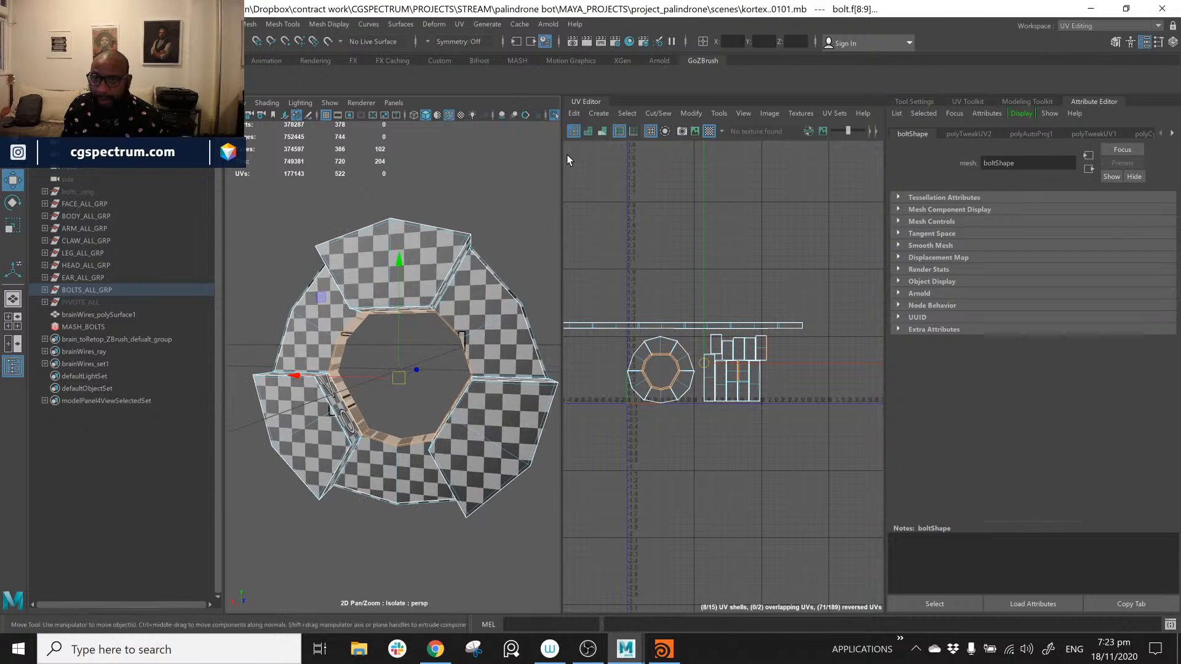
left_click(598, 114)
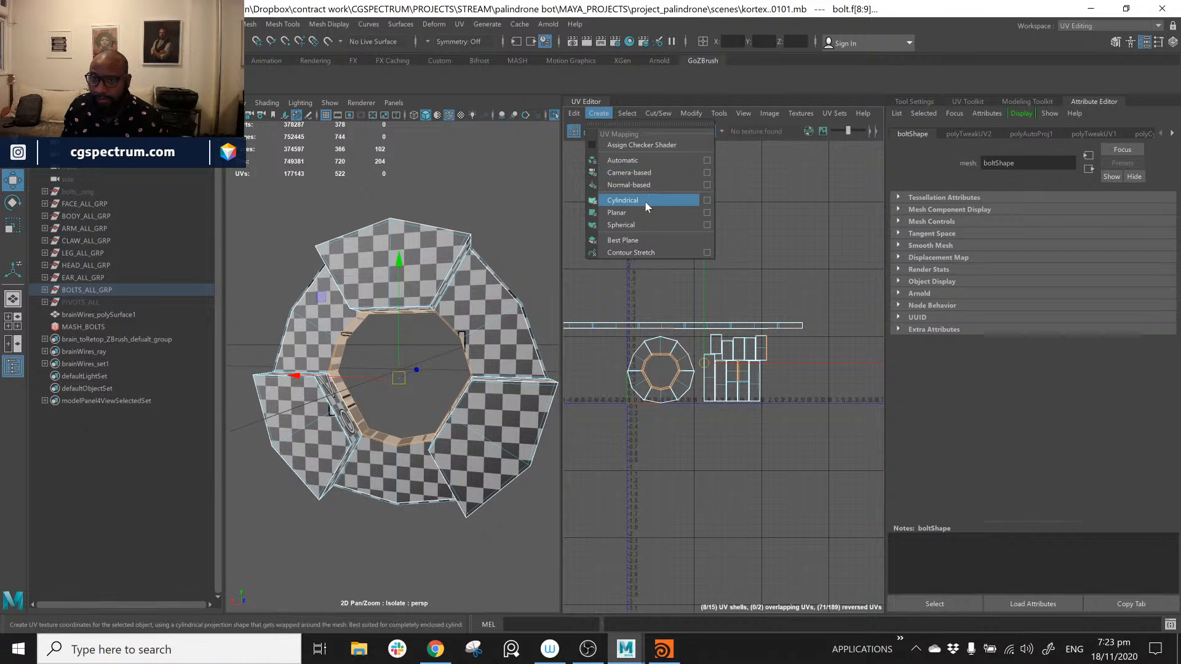
left_click(681, 200)
scroll(459, 369, "down", 2)
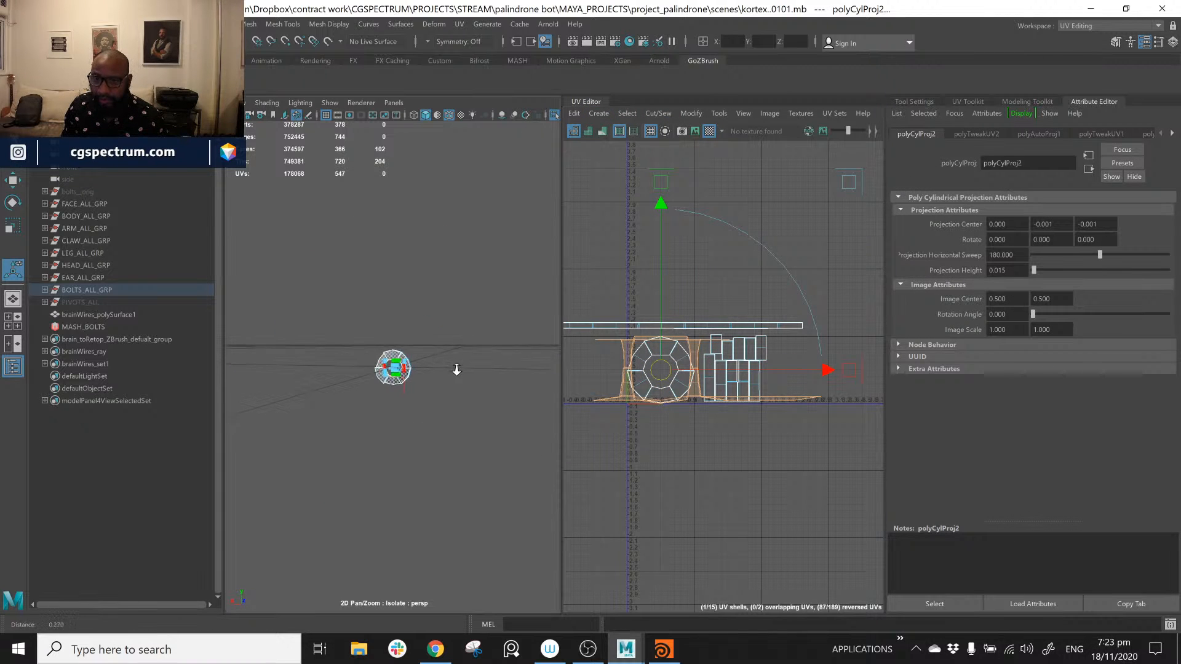
left_click_drag(438, 410, 369, 450, "alt")
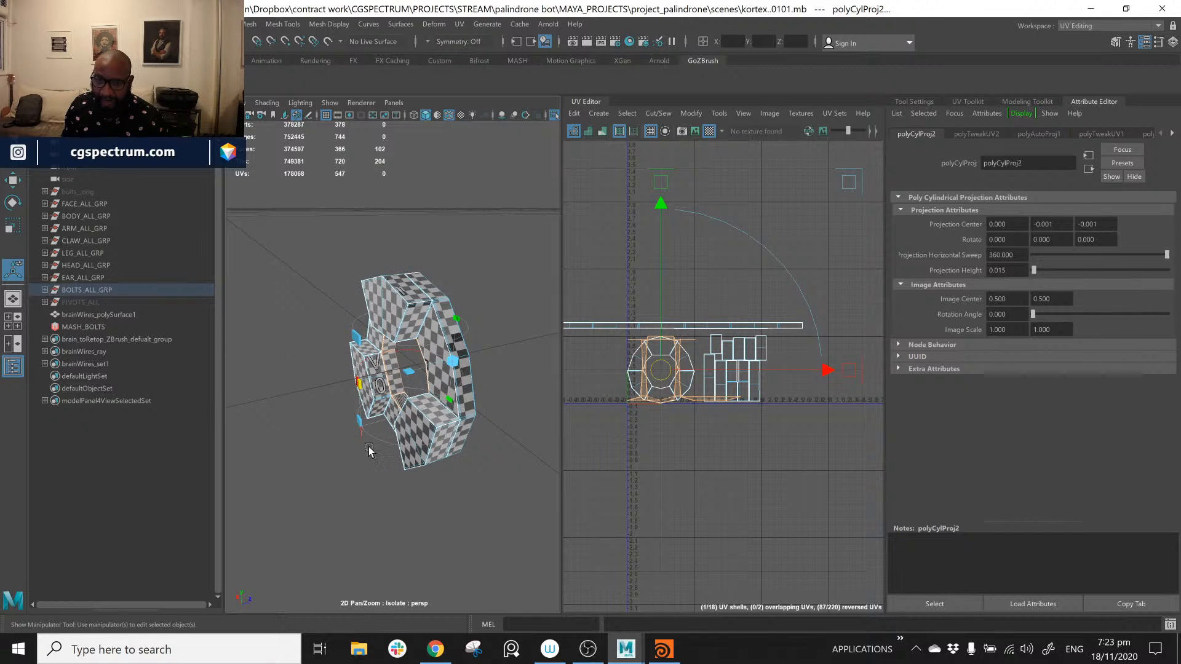
Step: Rotate the cylindrical projection about -89.9 degrees around X to align it with the bolt's hole
left_click(361, 436)
key("ctrl+z")
key("ctrl+z")
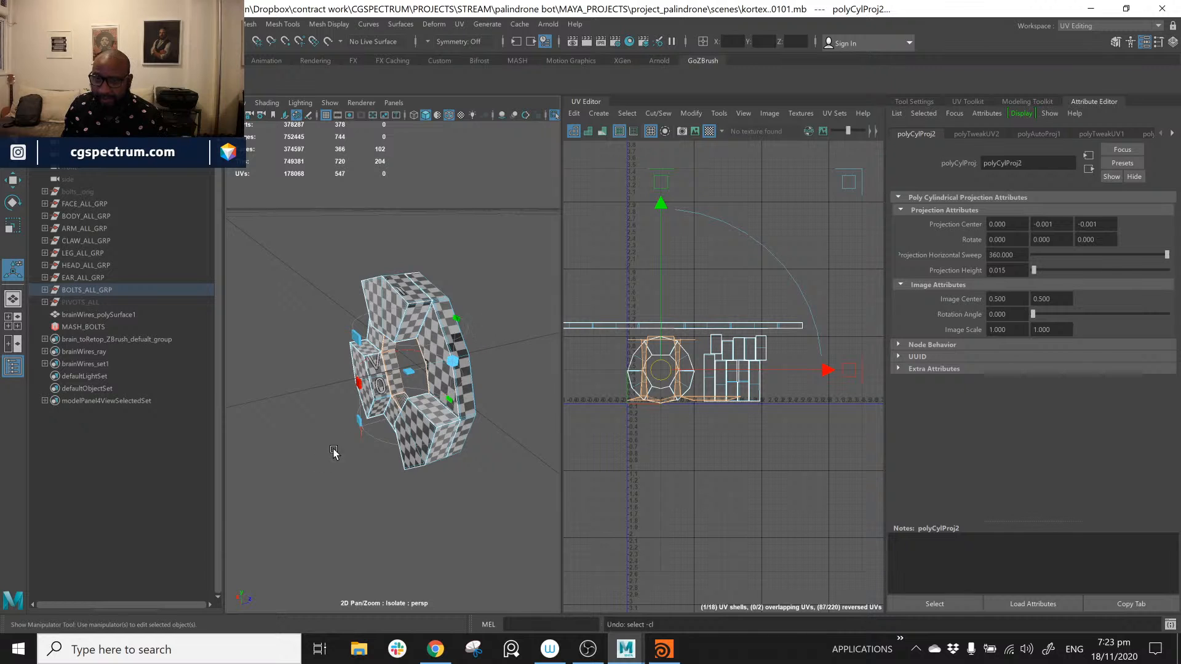
left_click(362, 437)
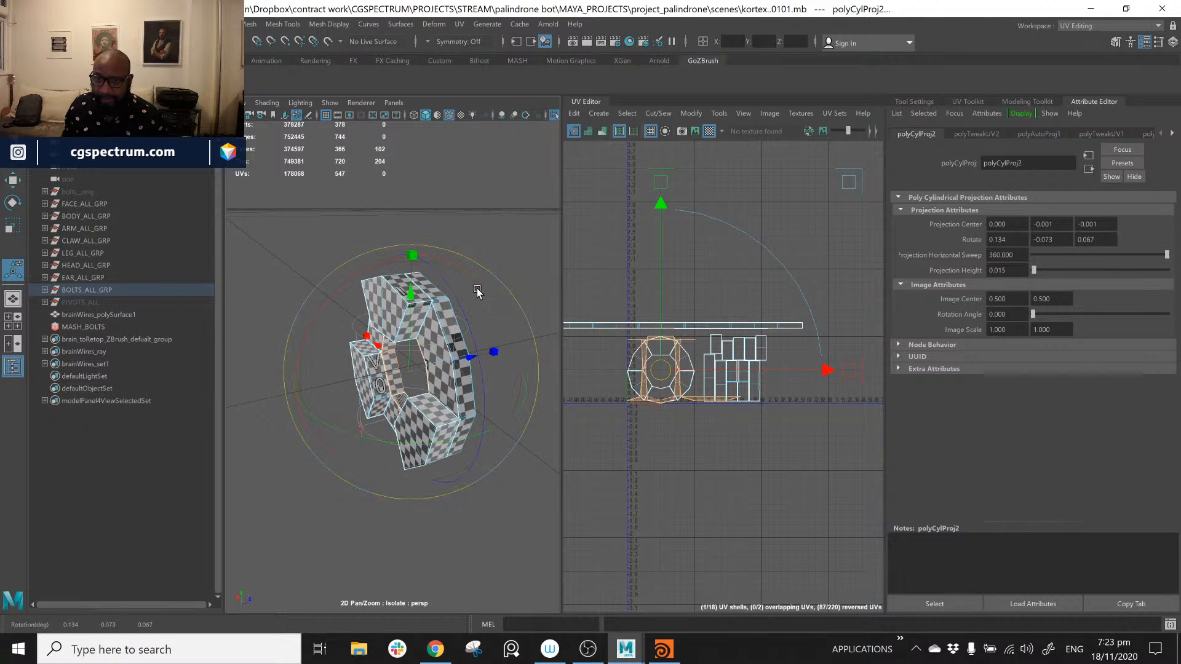
left_click_drag(399, 275, 387, 330)
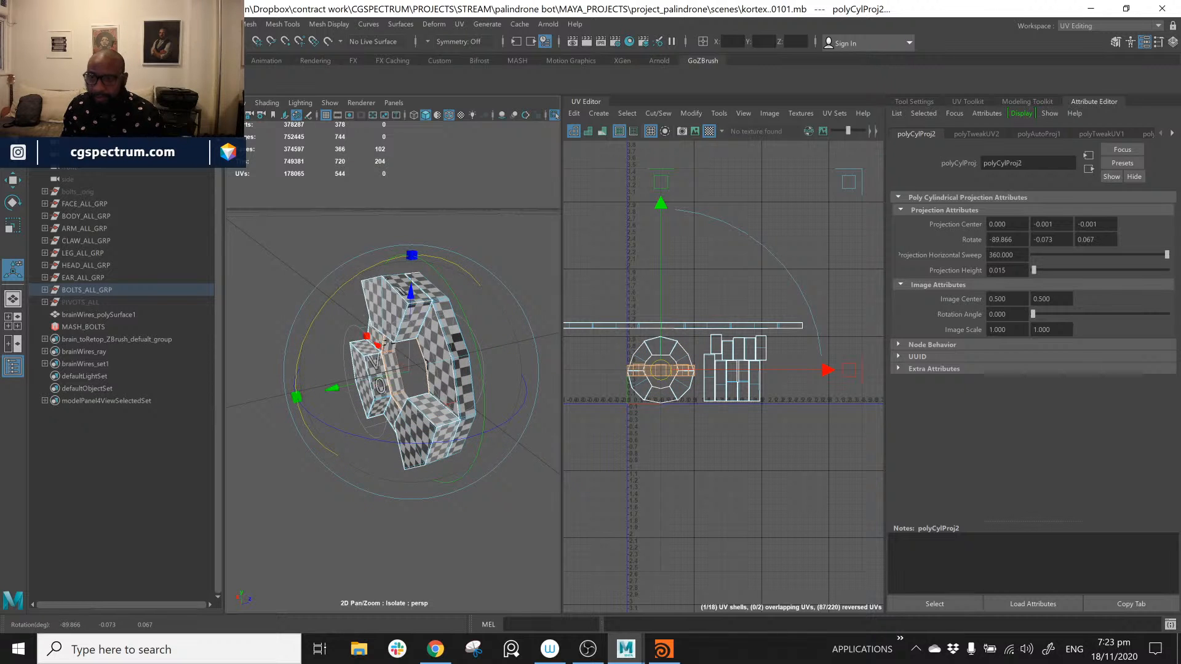
Step: Move the projected inner-hole shell above the other shells and stretch it horizontally to a scale of about 2.66
left_click_drag(664, 376, 663, 310)
left_click_drag(851, 310, 1174, 299)
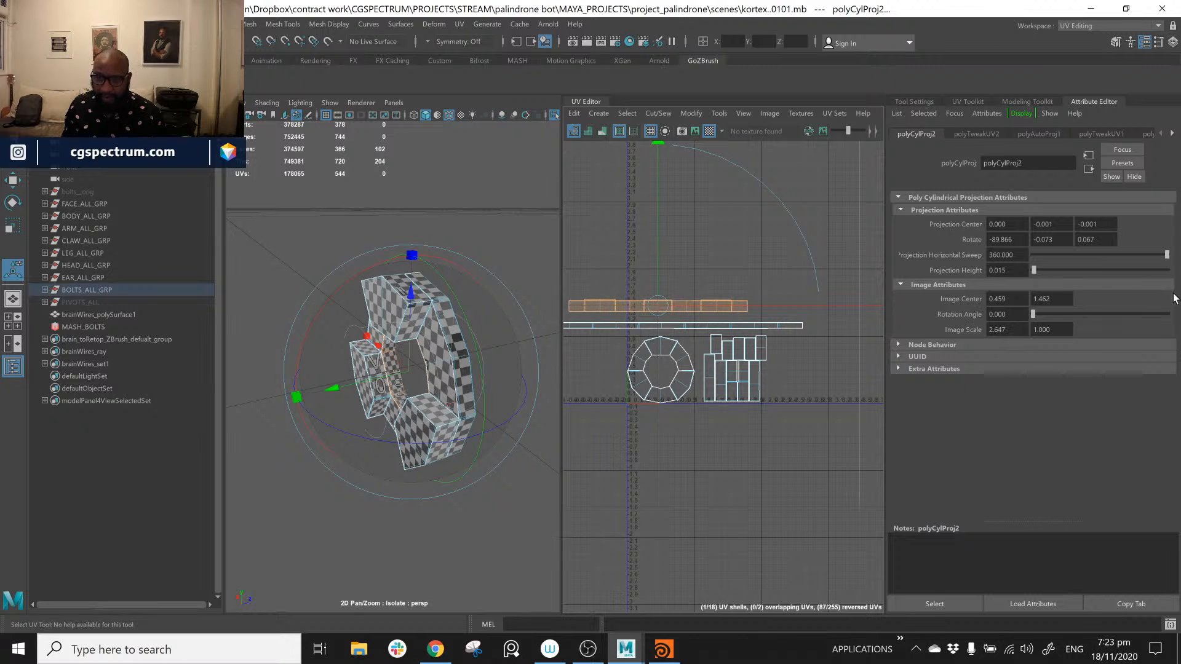
middle_click_drag(774, 469, 823, 468, "alt")
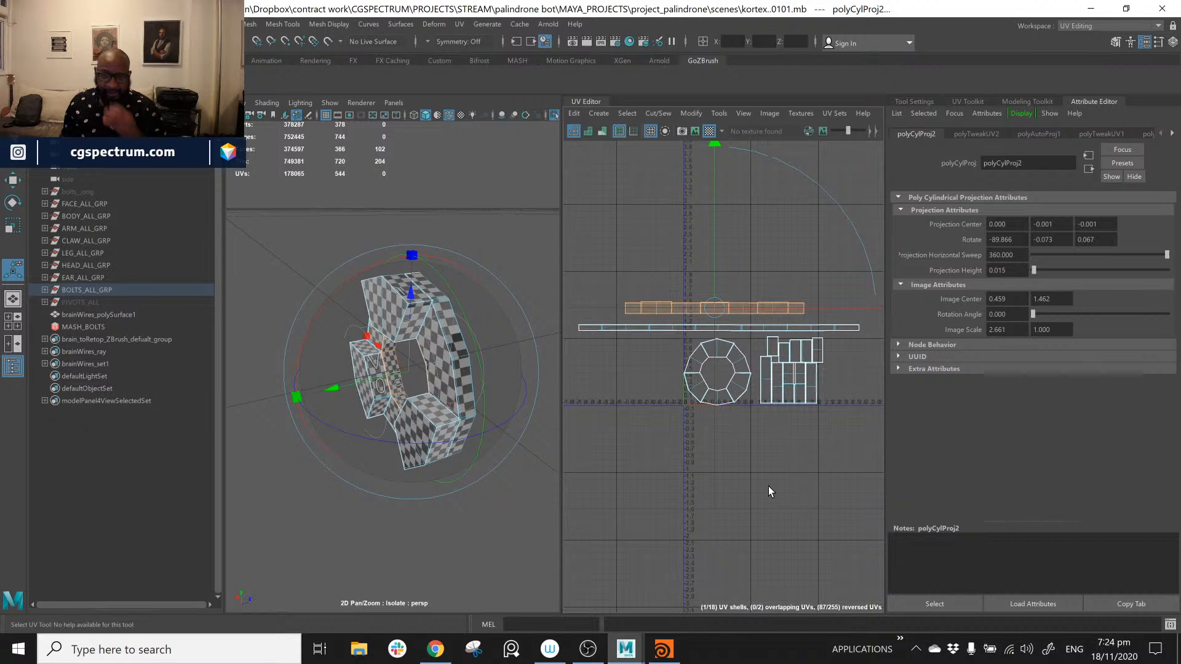
left_click(769, 491)
Step: Widen the UV Editor against the viewport so that all of the bolt's shells fit in view
middle_click_drag(721, 435, 777, 395, "alt")
left_click(558, 337)
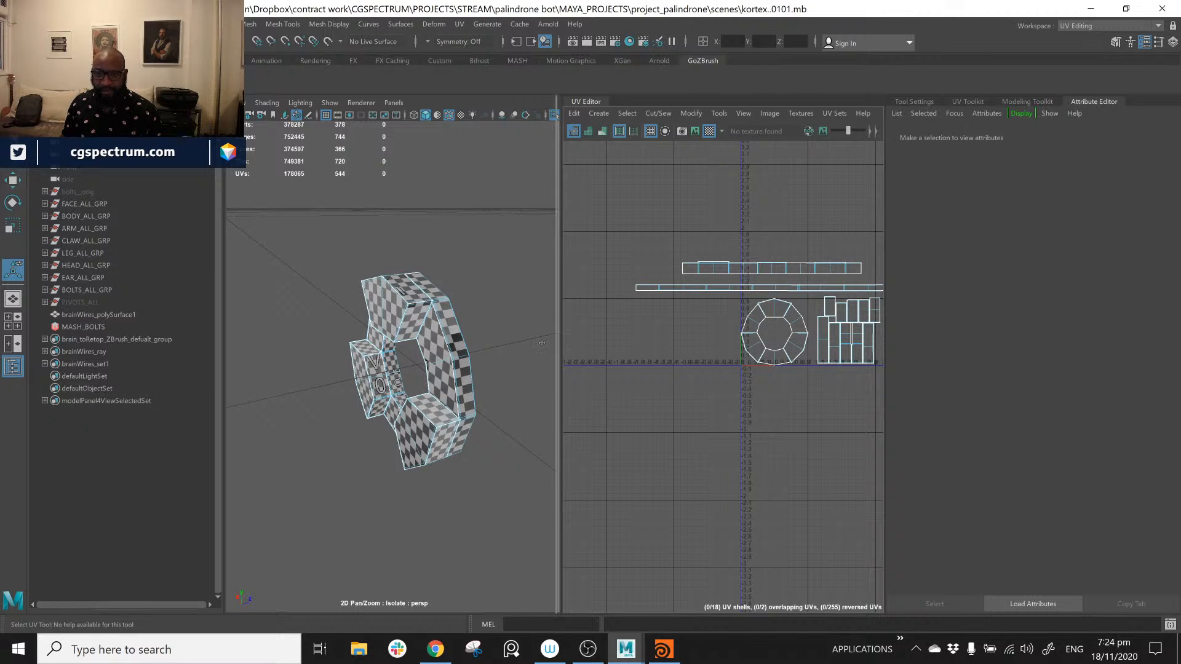
left_click_drag(561, 337, 518, 337)
middle_click_drag(604, 281, 665, 327, "alt")
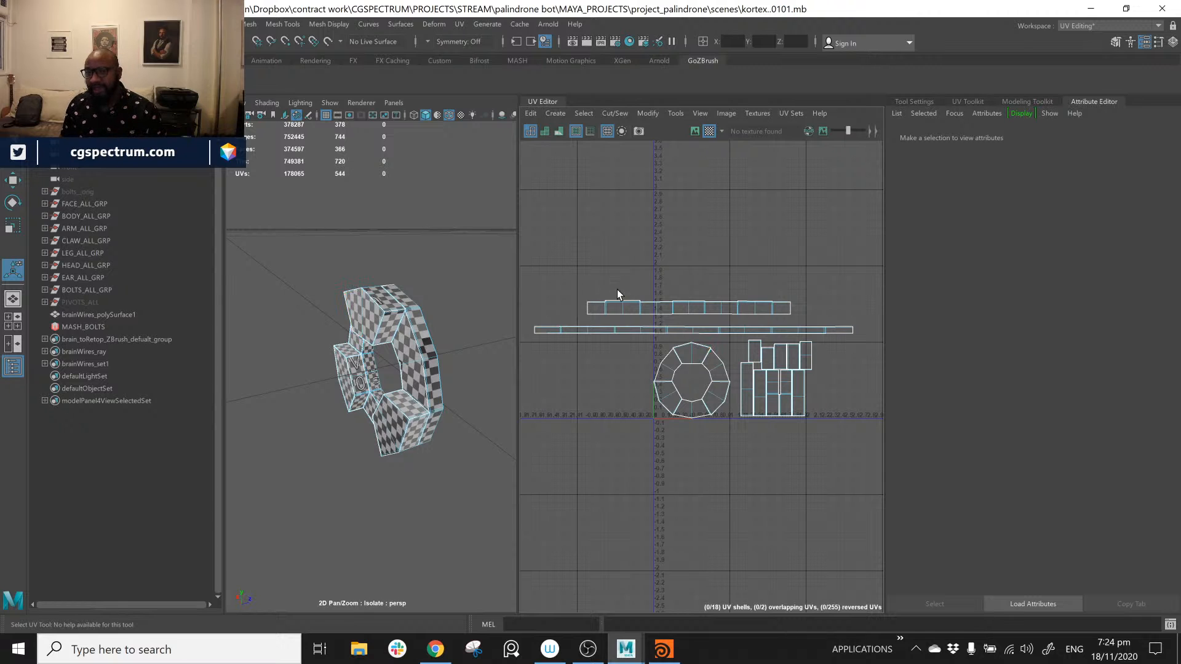
Step: Select the inner-hole strip shell and unfold it along U with the UV Toolkit
left_click_drag(601, 303, 803, 317)
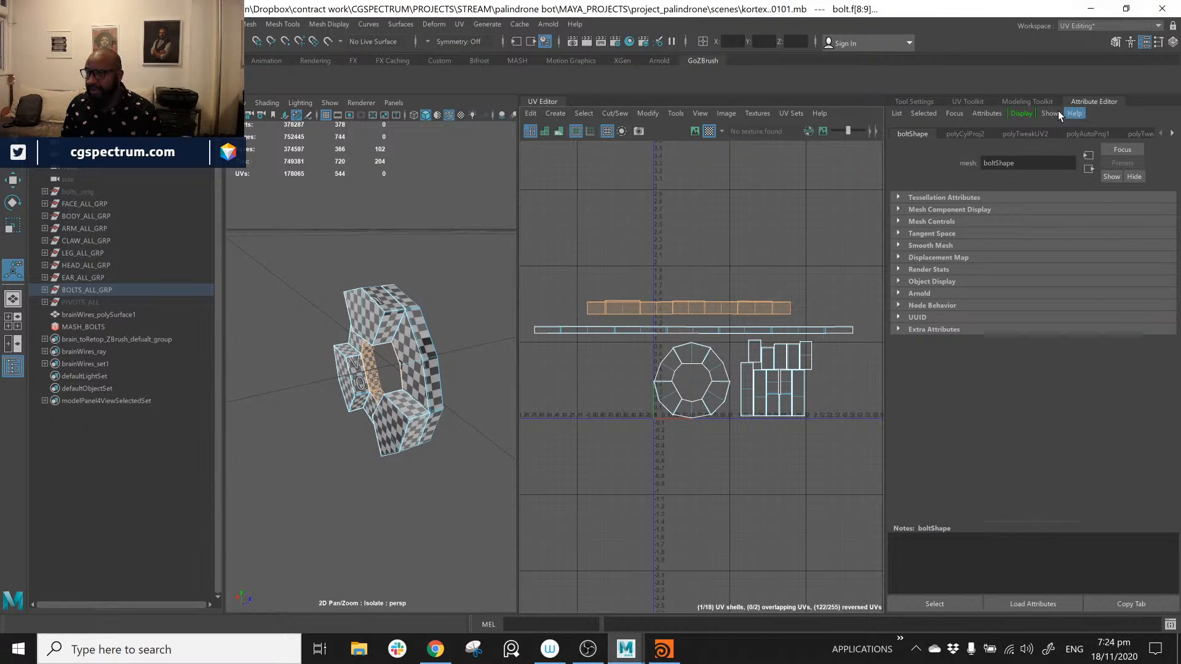
left_click(915, 101)
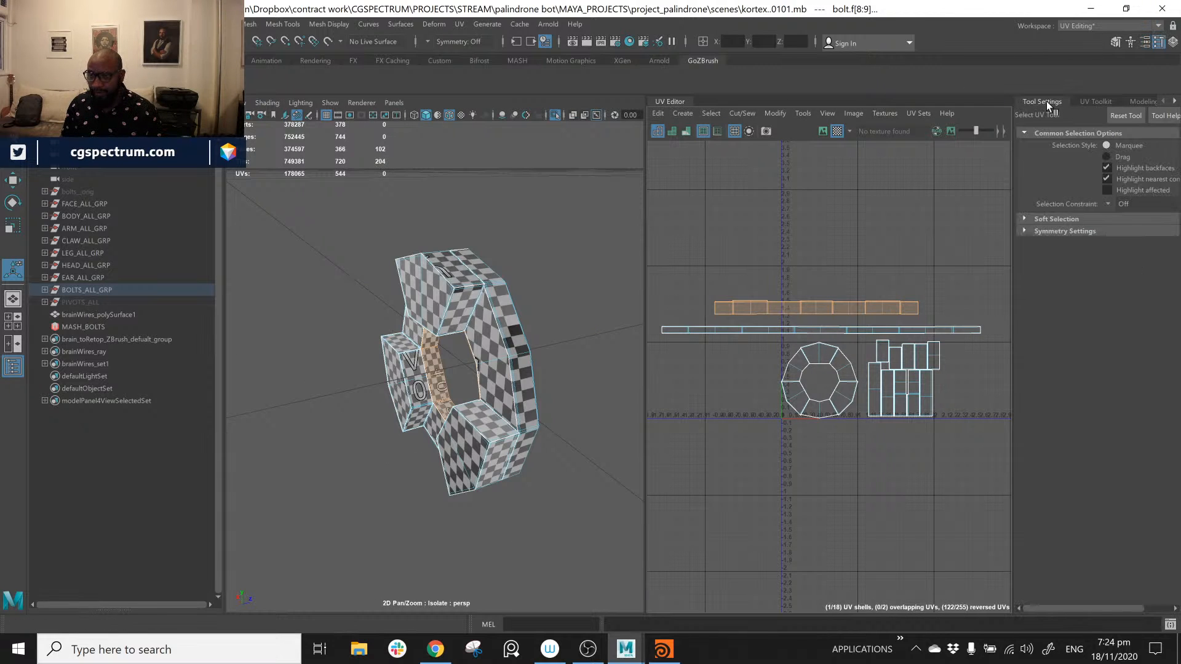
left_click(1095, 103)
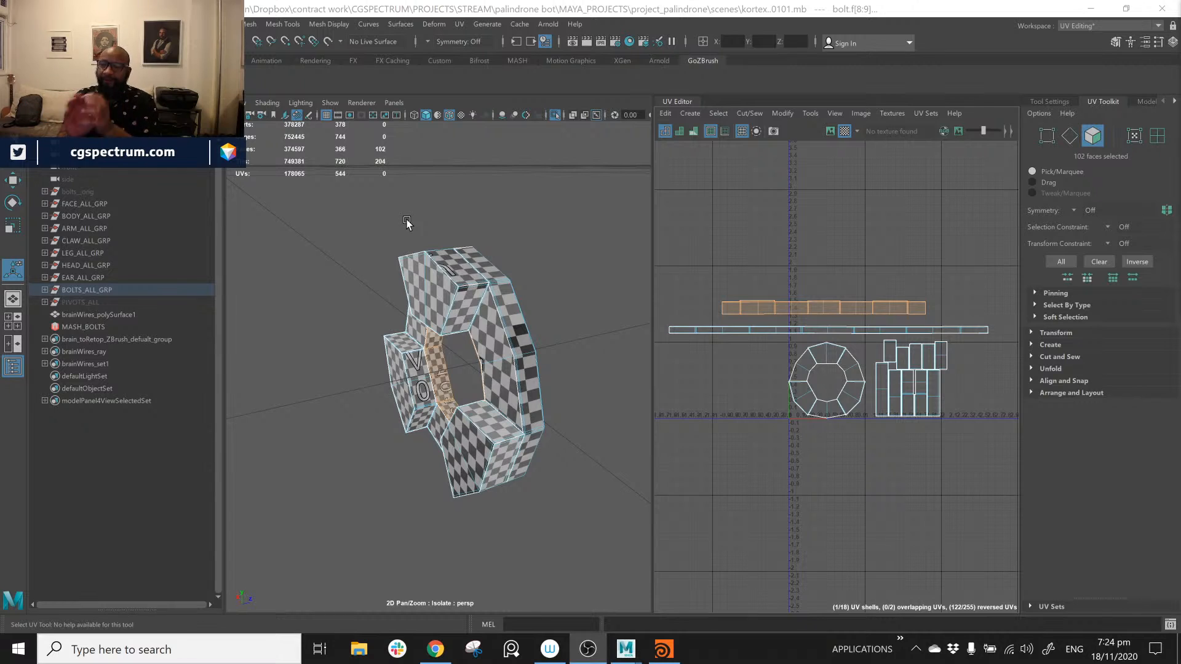
left_click(1030, 368)
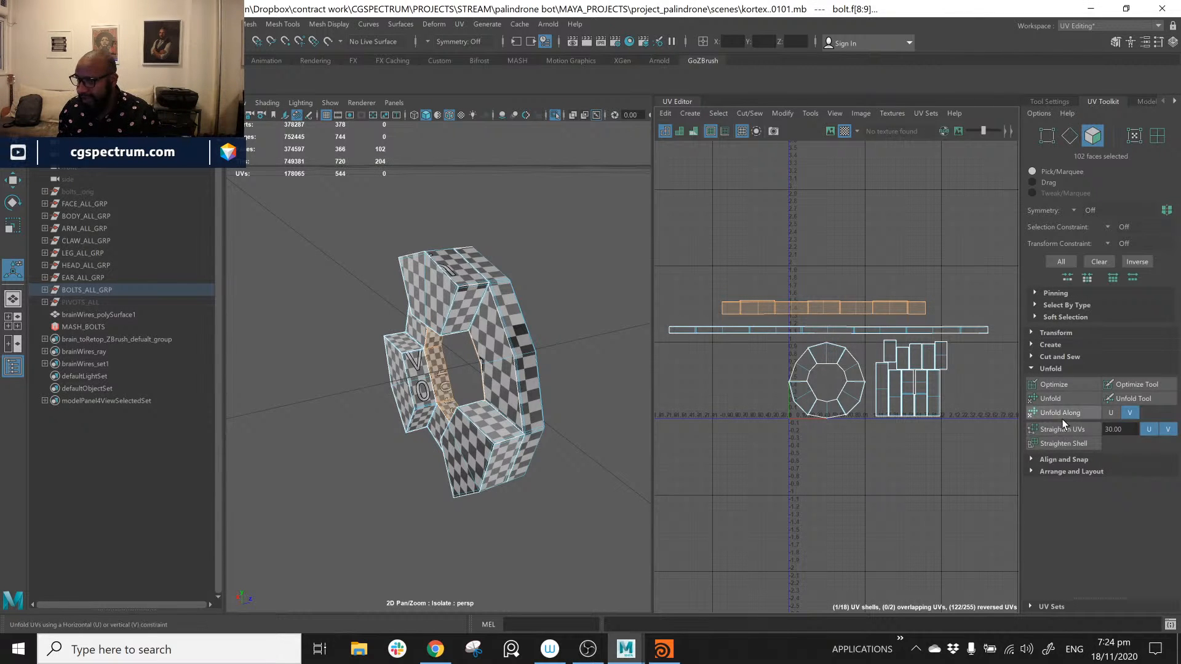
left_click(1110, 413)
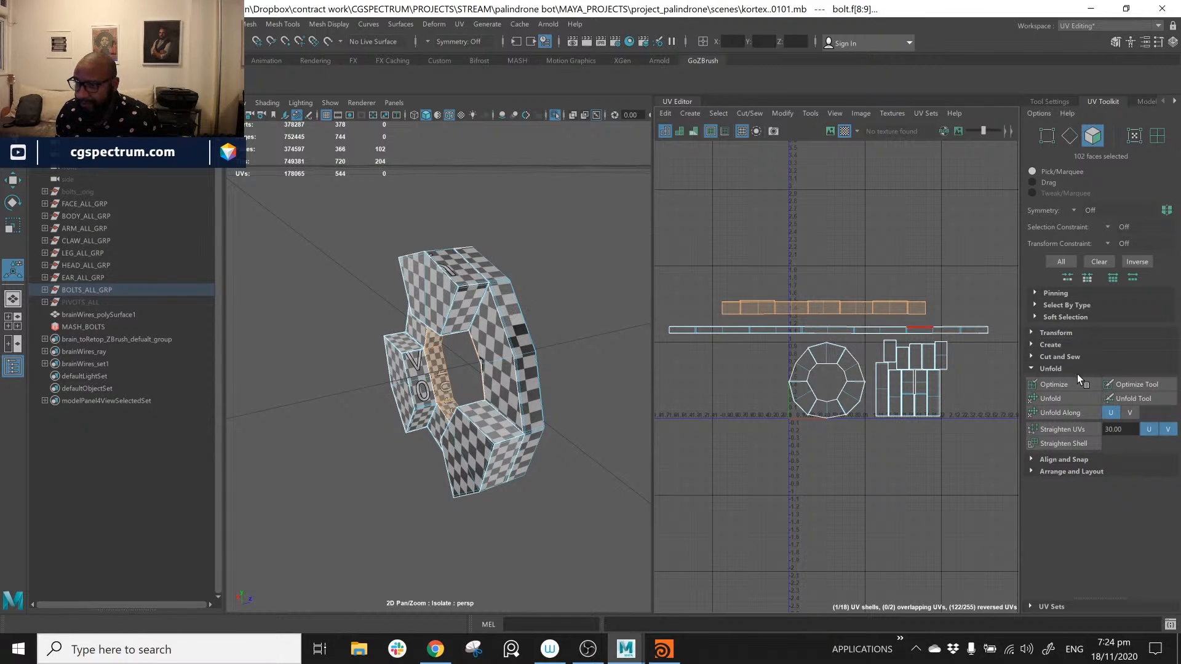
left_click(1074, 418)
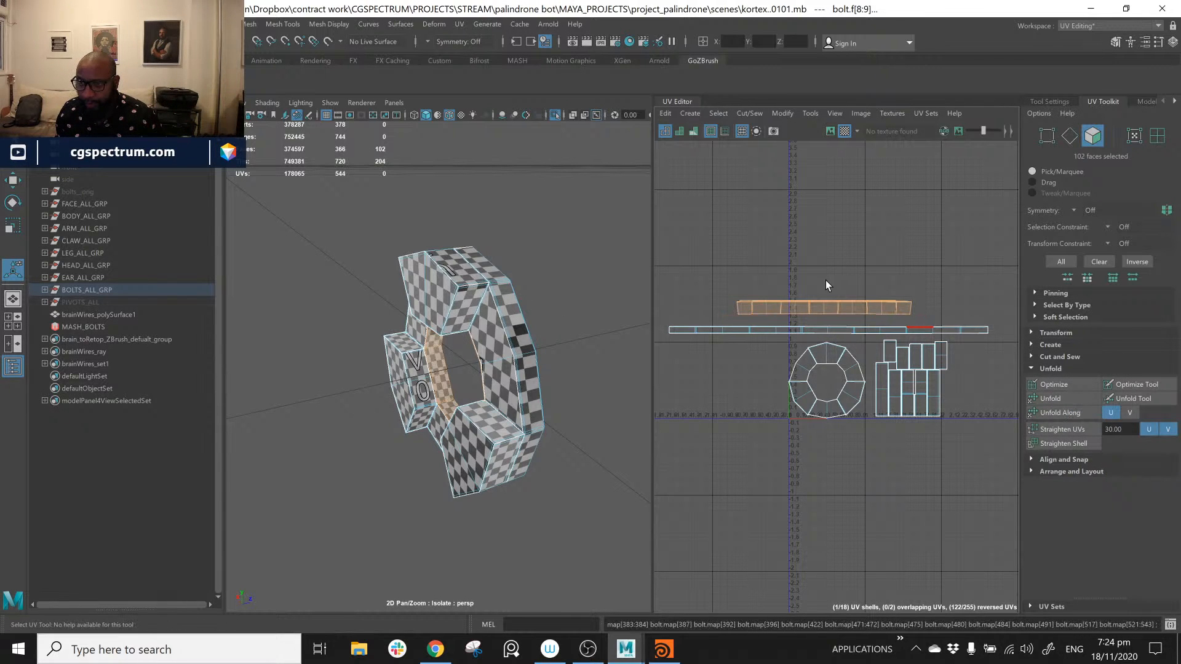
Step: Unfold the long rim strip shell along U
double_click(677, 331)
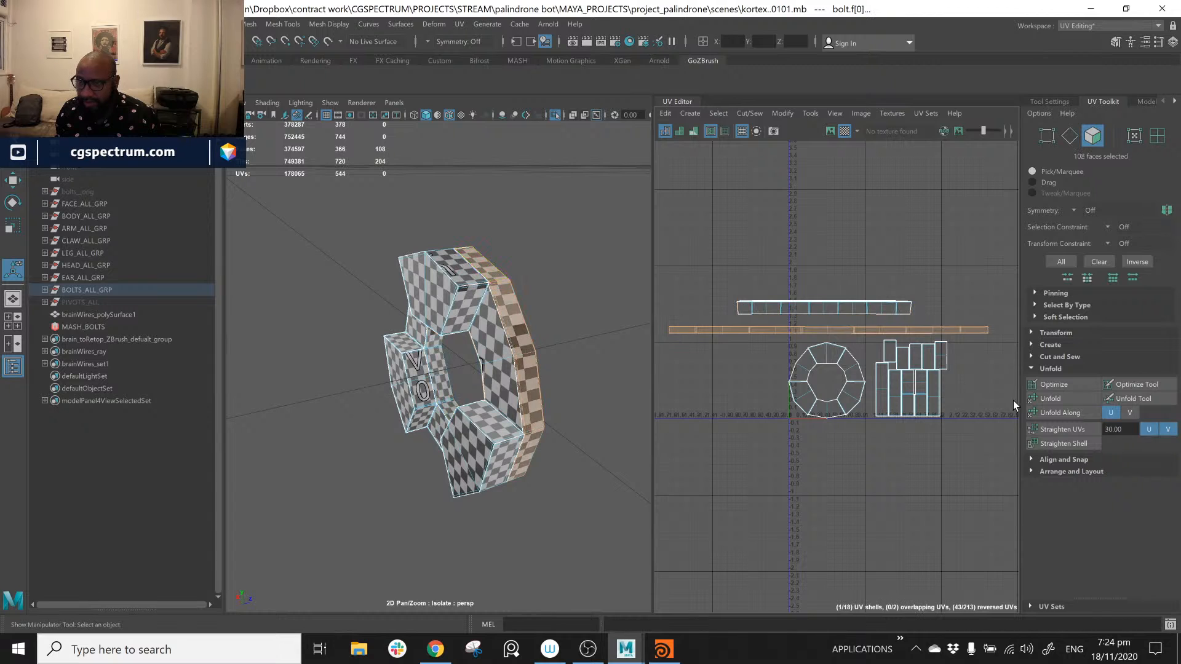
left_click(1067, 416)
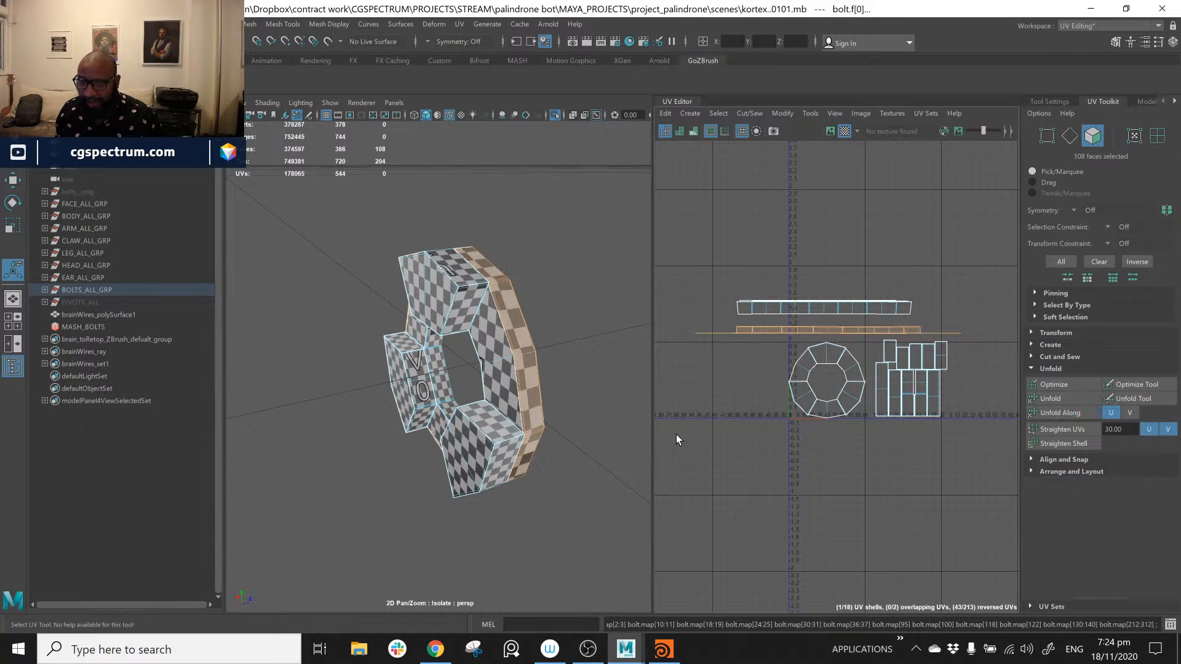
middle_click_drag(844, 337, 860, 344, "alt")
right_click_drag(788, 333, 864, 363, "alt")
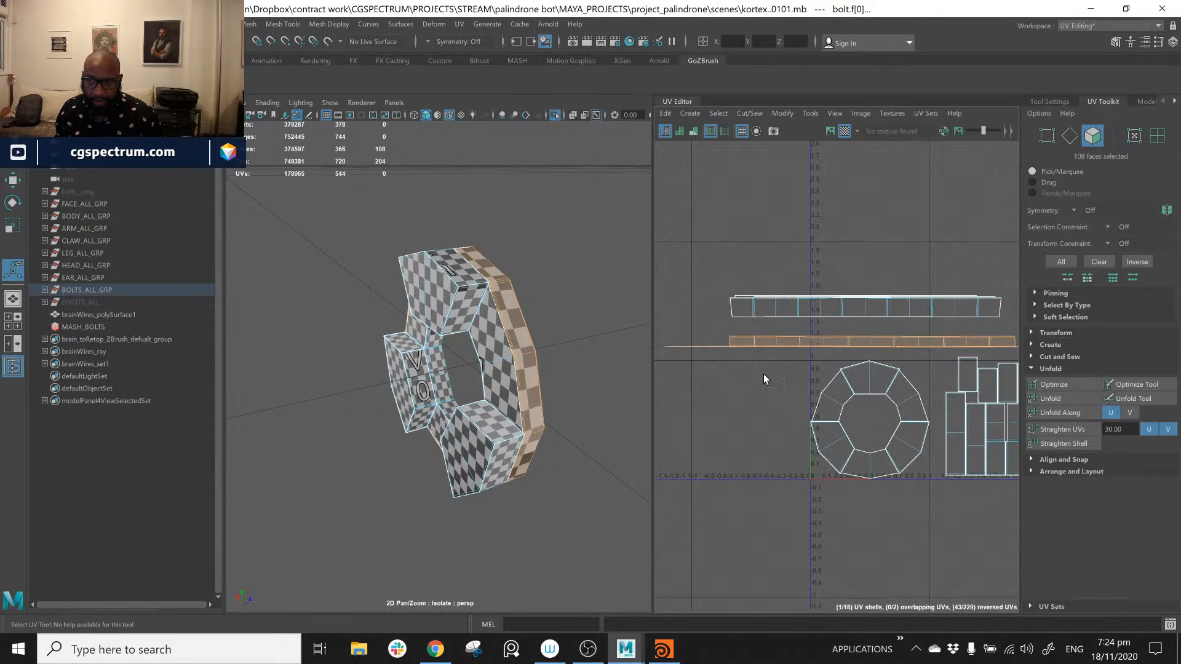
Step: Cut the UV edge at the lower corner of the rim strip, where a thin sliver sticks out
right_click_drag(765, 376, 1008, 449, "alt")
middle_click_drag(846, 379, 1033, 431, "alt")
right_click_drag(873, 368, 1159, 426, "alt")
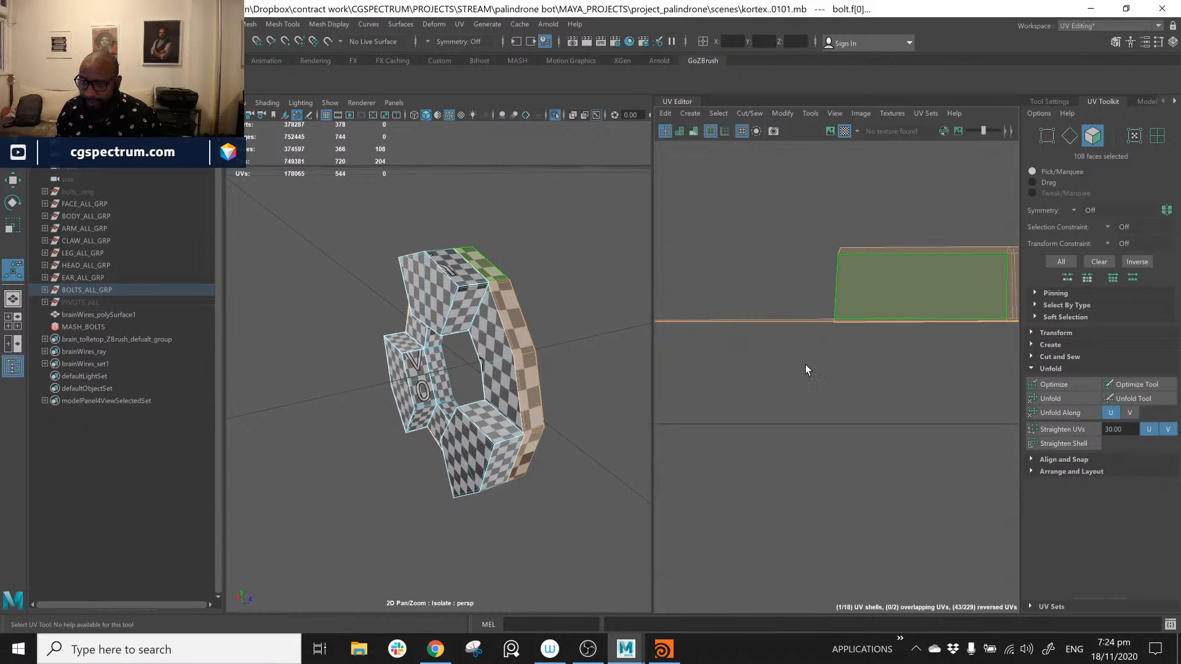
right_click_drag(873, 346, 1132, 400, "alt")
middle_click_drag(823, 309, 921, 387, "alt")
right_click_drag(908, 377, 898, 342)
left_click(866, 352)
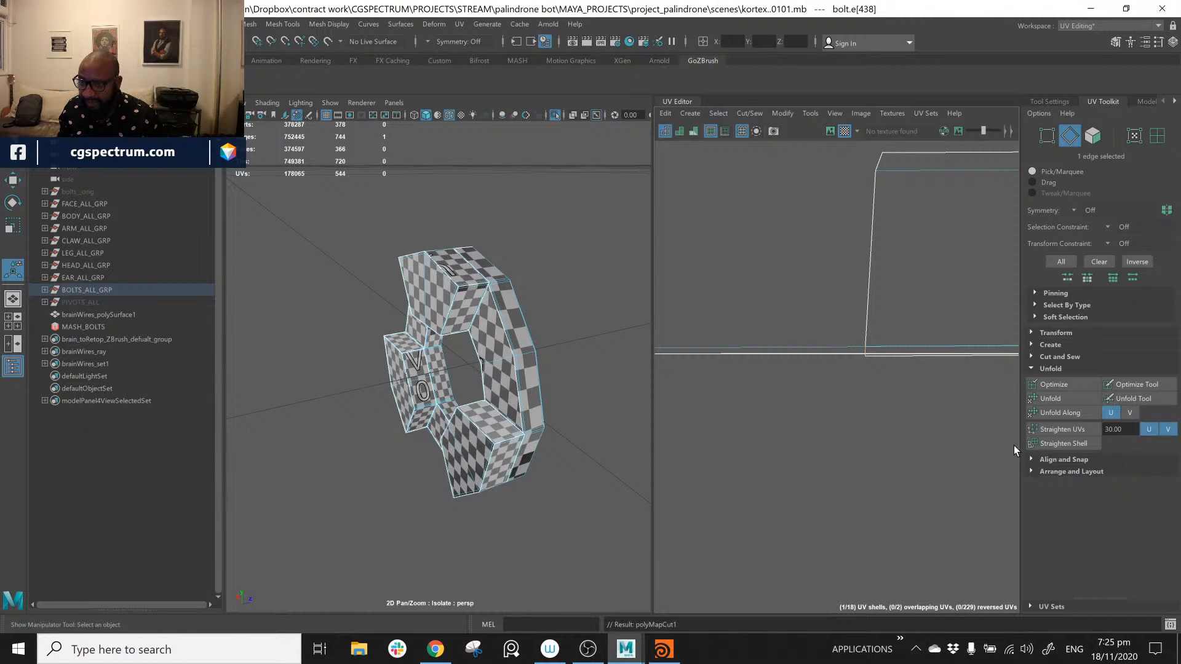
Step: Try to move the three thin sliver faces down and away from the rim strip shell
right_click_drag(830, 357, 831, 391)
middle_click_drag(877, 428, 887, 404, "alt")
scroll(888, 403, "down", 5)
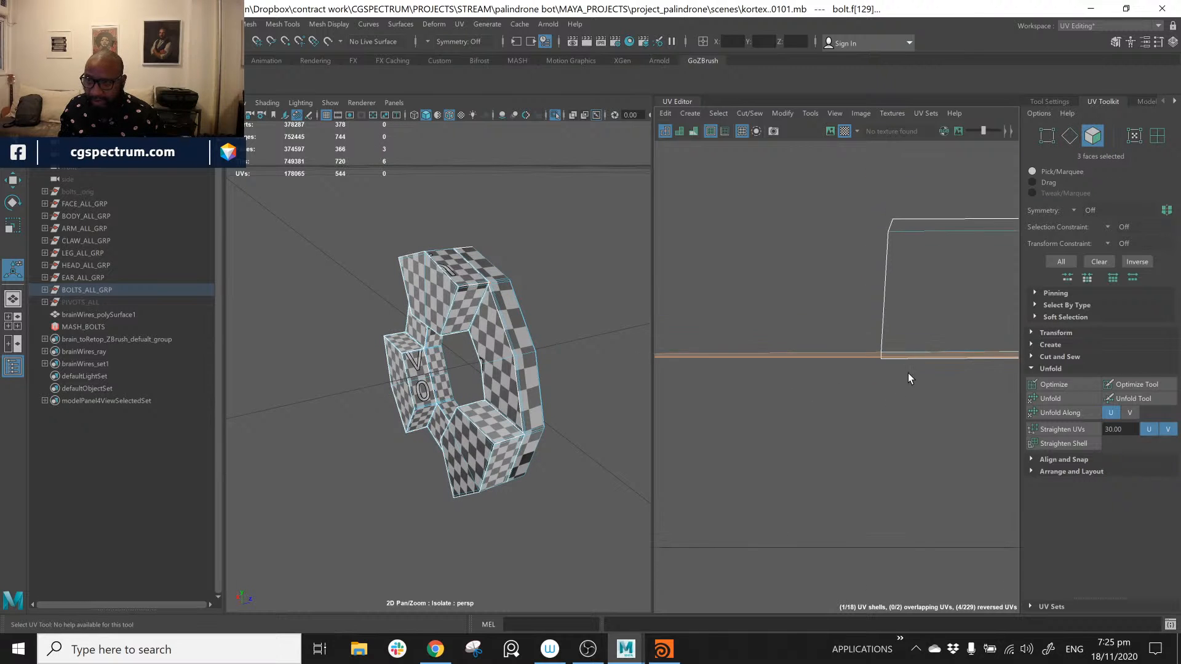
middle_click_drag(846, 327, 677, 271, "alt")
scroll(927, 367, "down", 5)
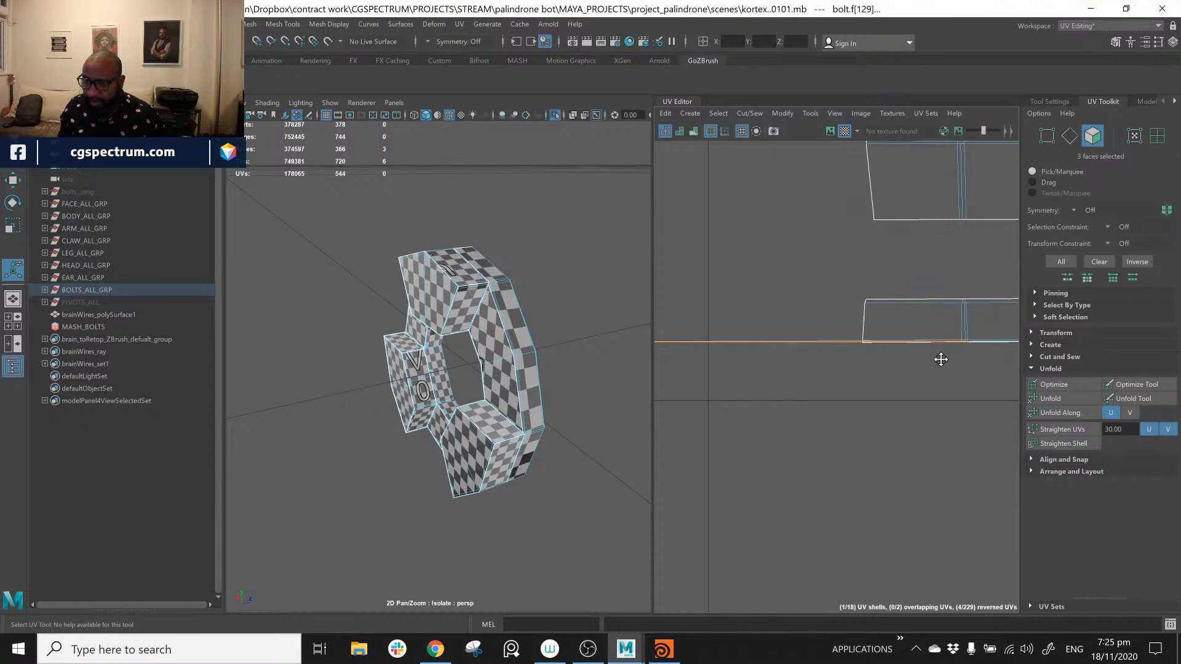
key("w")
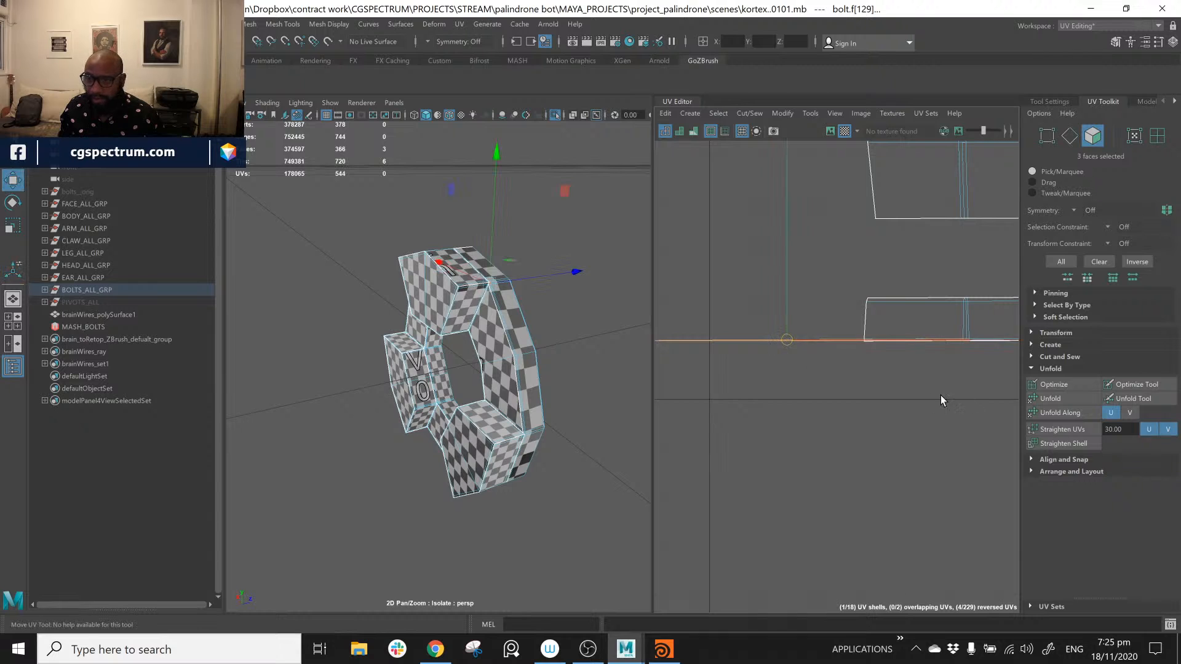
left_click_drag(784, 340, 820, 415)
middle_click_drag(915, 409, 733, 361, "alt")
key("ctrl+z")
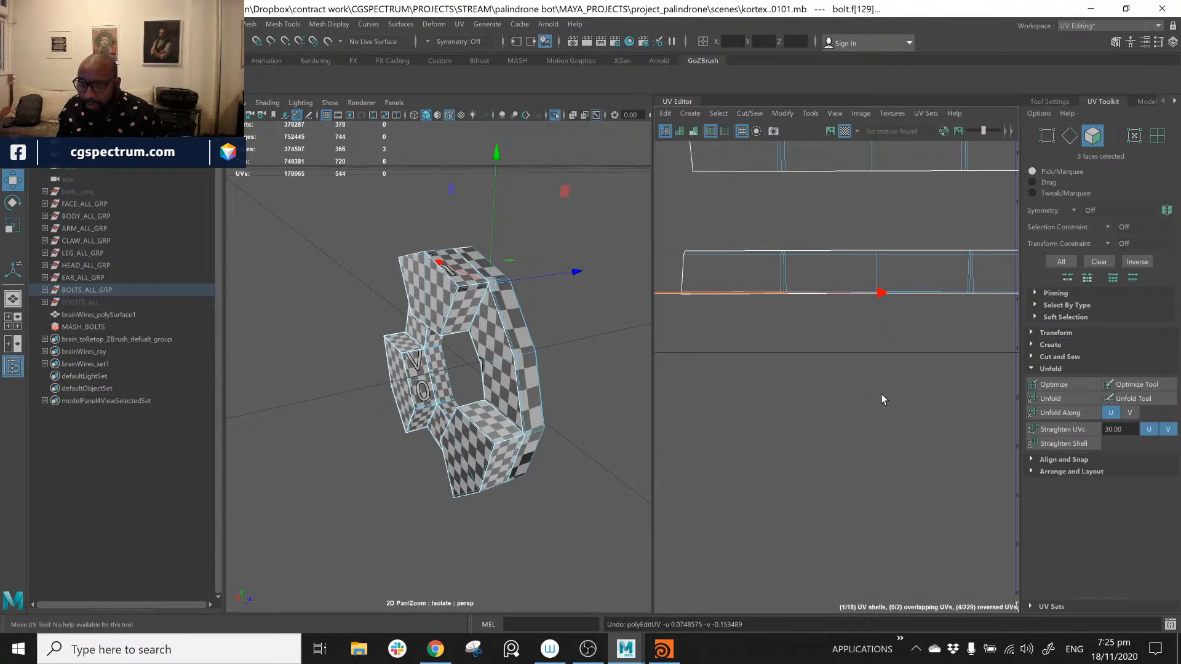
Step: Examine the selected sliver faces and the checker pattern along the bolt's outer rim
middle_click_drag(883, 400, 881, 405, "alt")
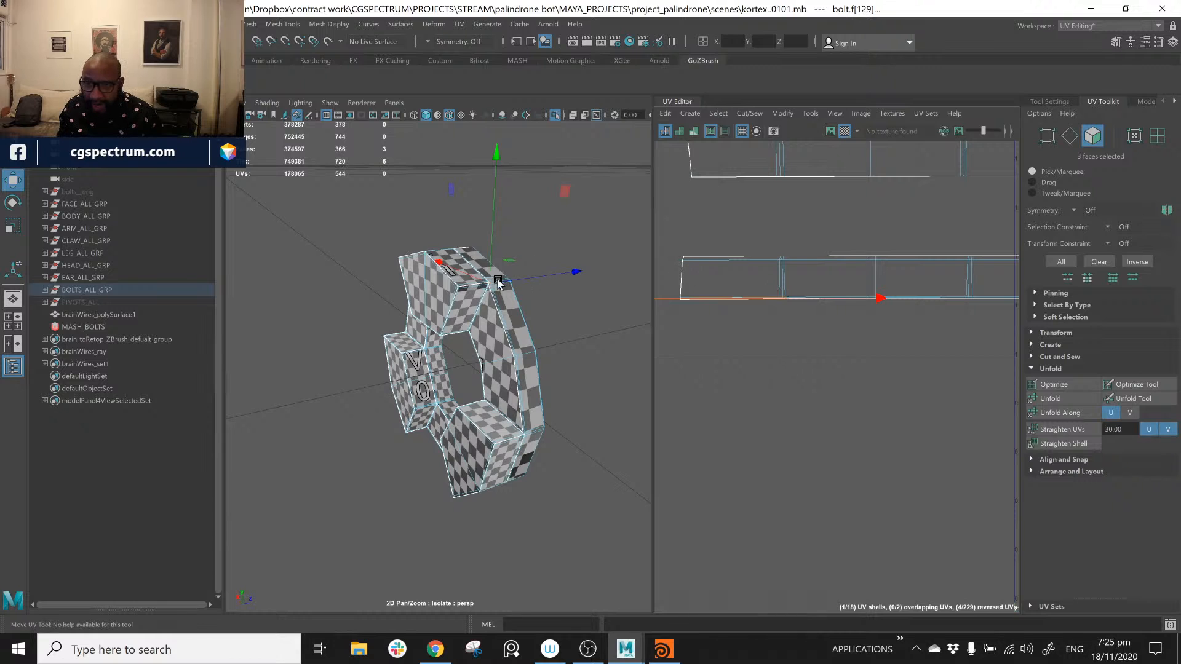
left_click_drag(498, 282, 490, 330, "alt")
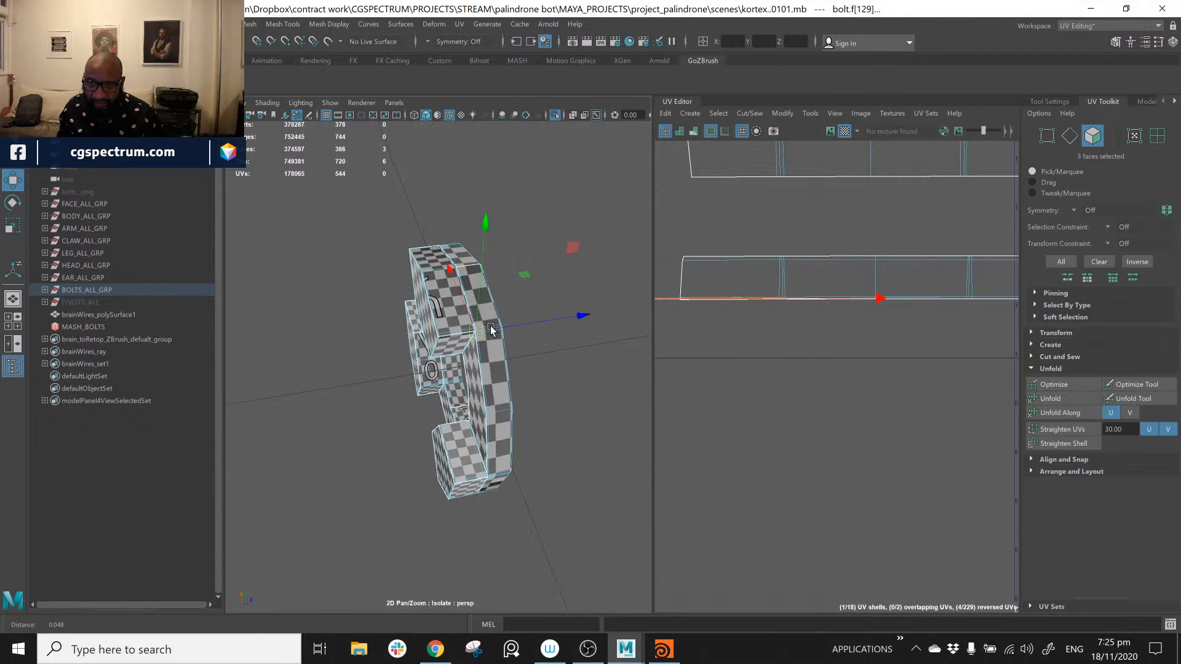
scroll(490, 331, "up", 3)
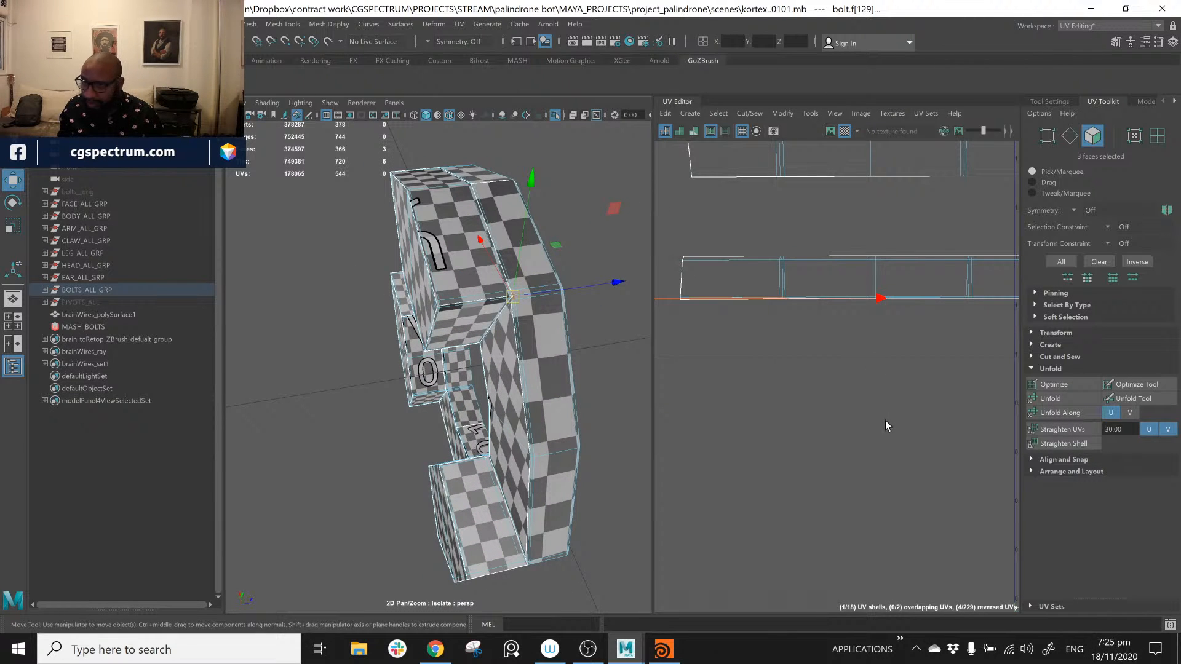
scroll(886, 425, "down", 5)
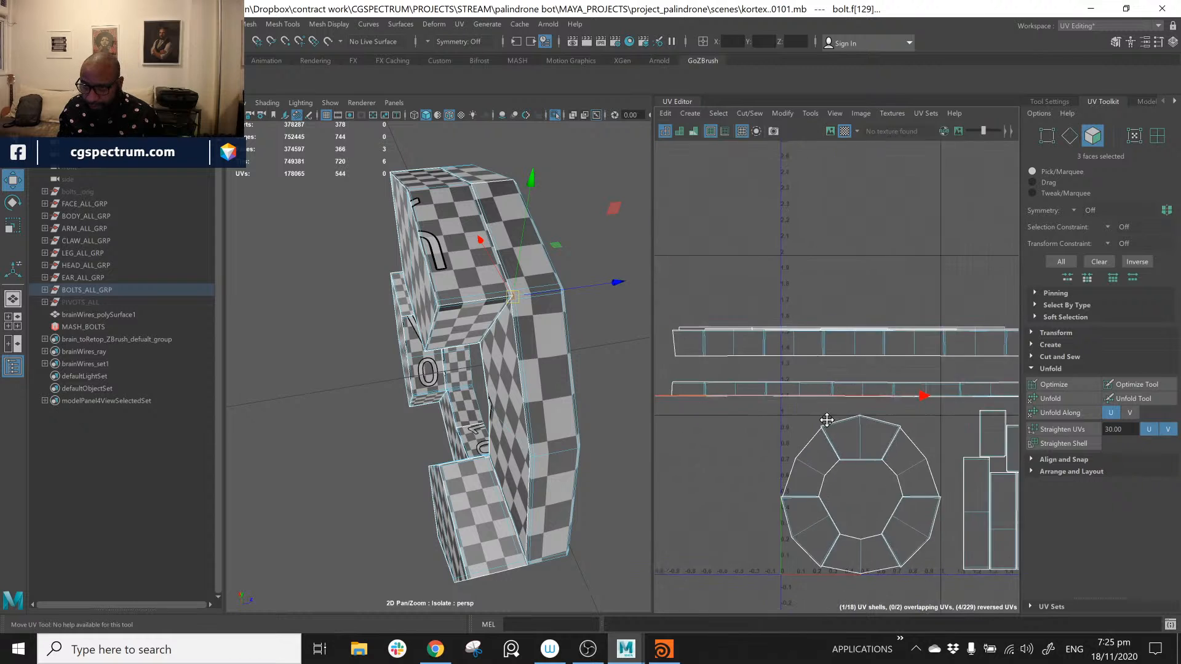
Step: Select all the shells of the raised segments' side faces, excluding the circular shell, and unfold them along V
middle_click_drag(827, 420, 696, 427, "alt")
middle_click_drag(747, 486, 676, 336, "alt")
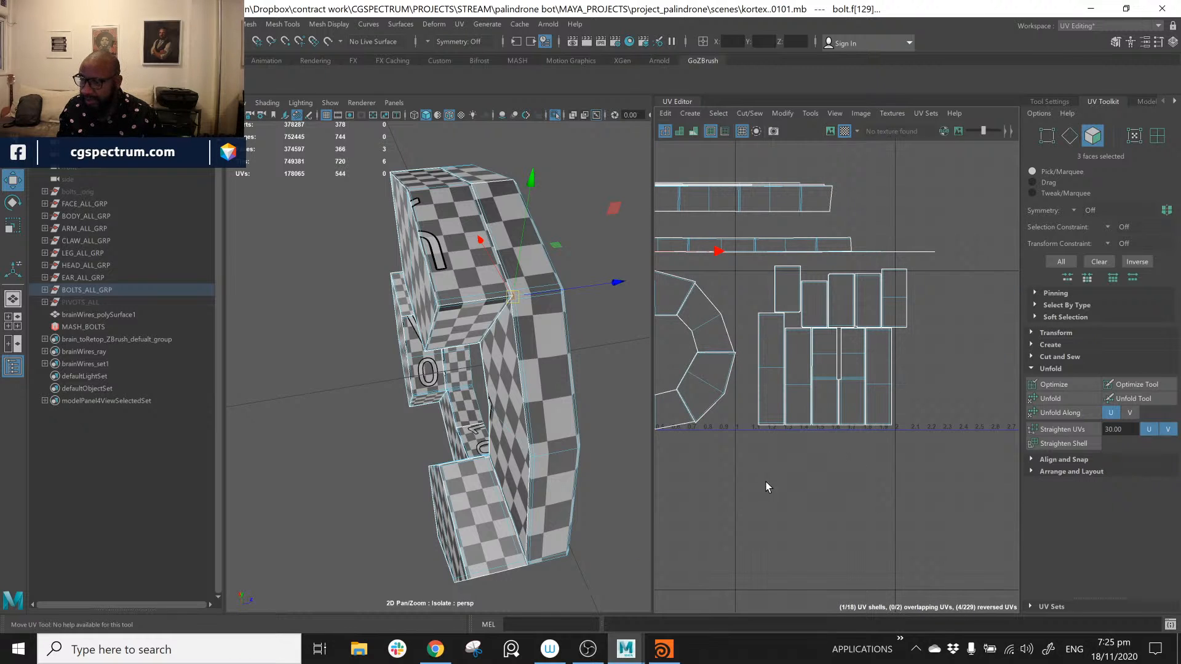
left_click_drag(765, 482, 932, 321)
left_click(841, 526)
left_click_drag(764, 516, 993, 283)
left_click_drag(733, 489, 992, 261)
left_click_drag(734, 341, 715, 372, "ctrl")
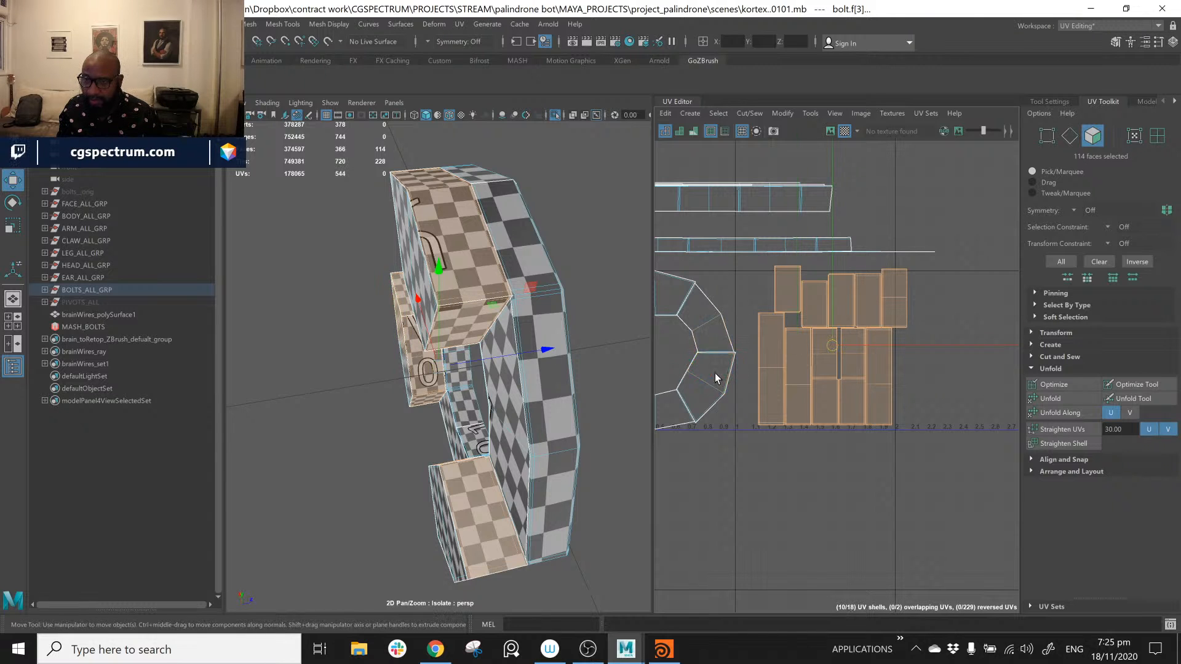
left_click(1075, 413)
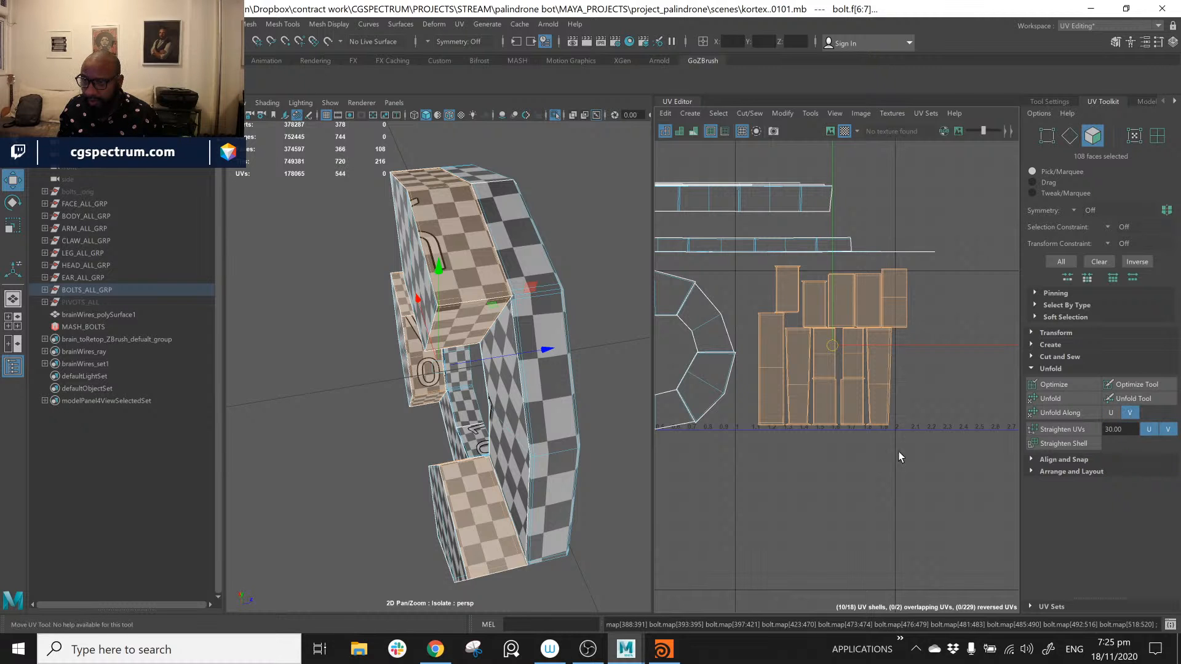
middle_click_drag(818, 477, 966, 568, "alt")
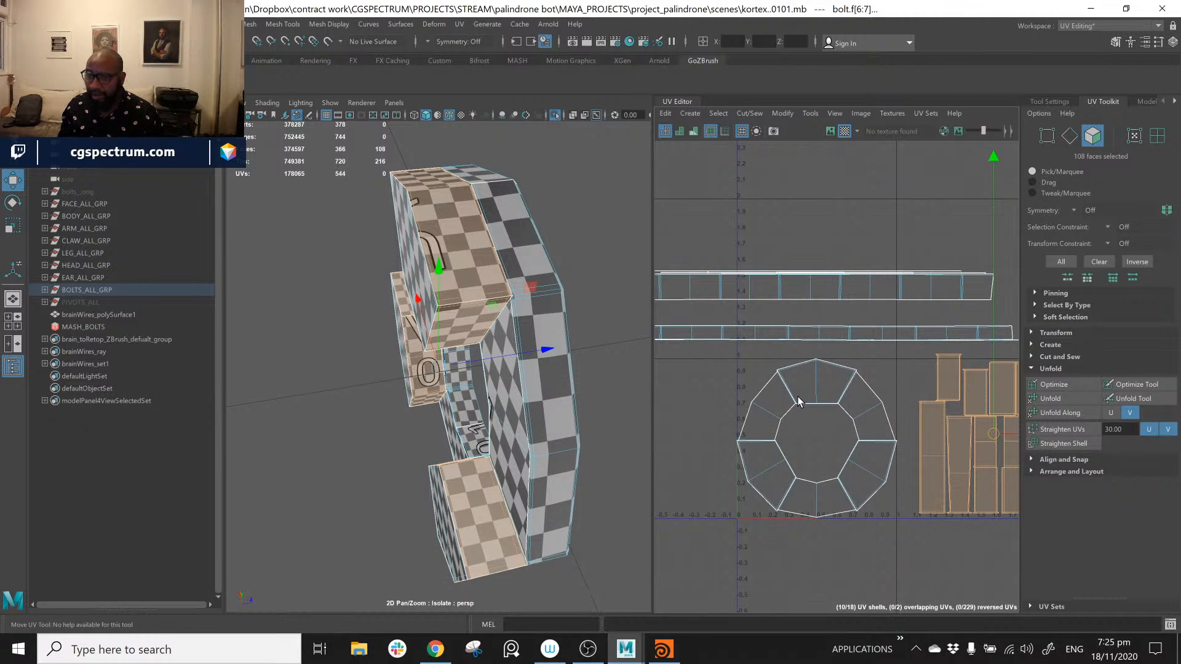
scroll(798, 401, "down", 2)
middle_click_drag(797, 401, 871, 323, "alt")
middle_click_drag(788, 242, 766, 338, "alt")
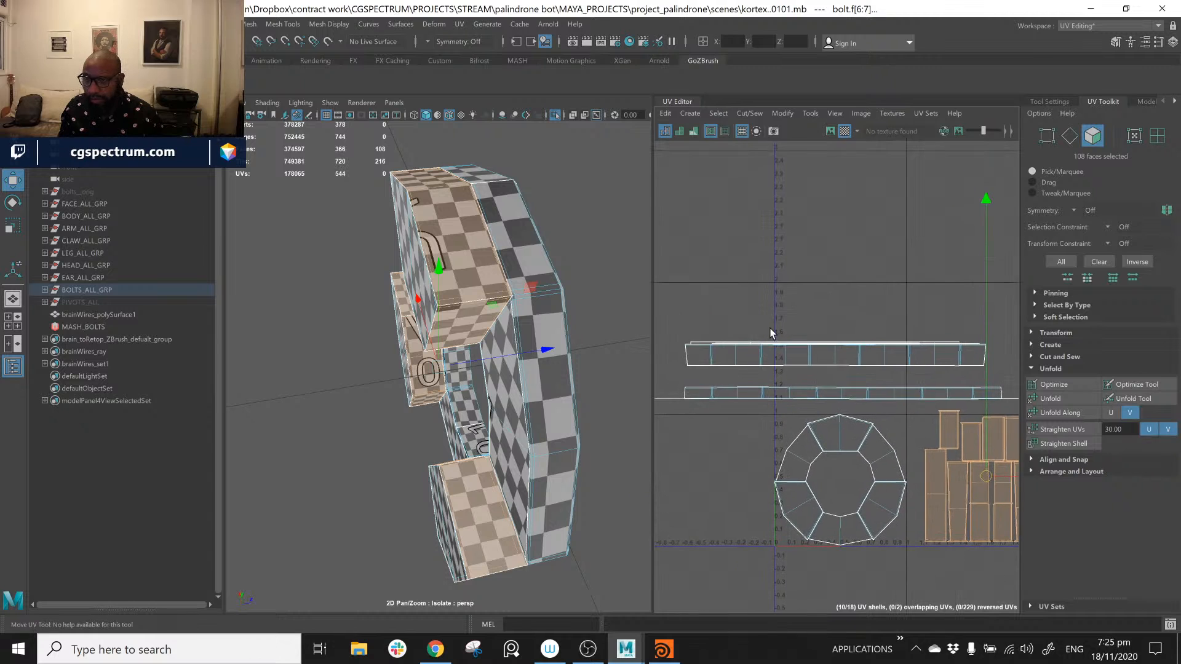
Step: Select the rim strip shell with the thin sliver and move it up above the other UV shells
scroll(760, 371, "up", 1)
left_click(815, 398)
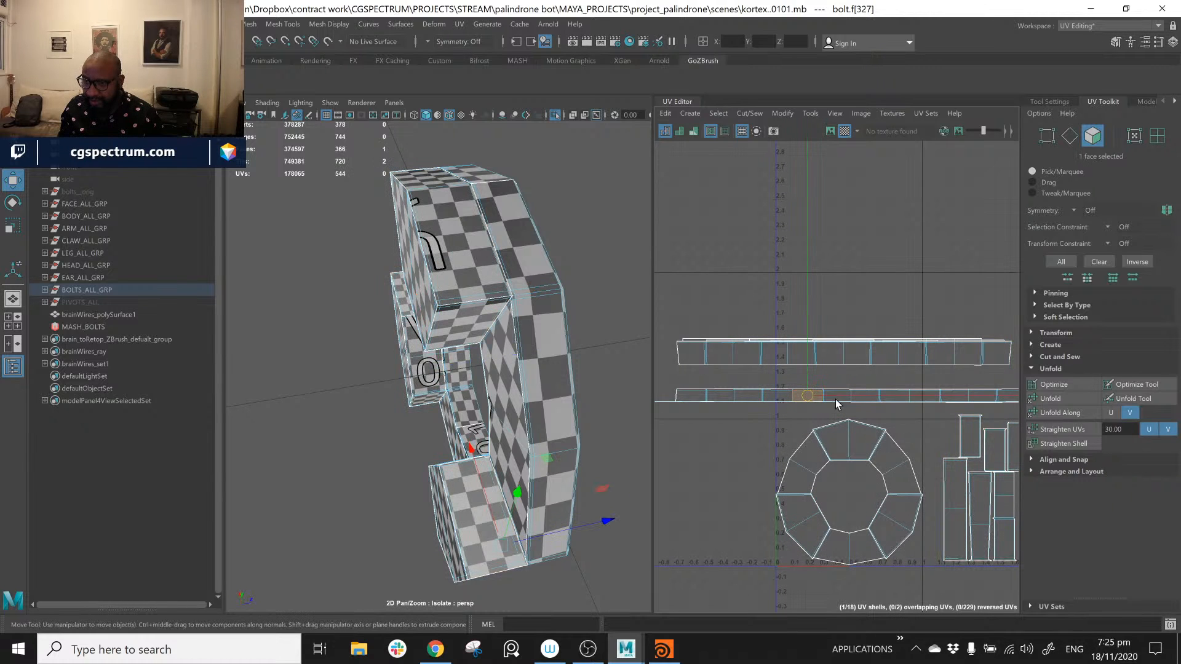
double_click(771, 393)
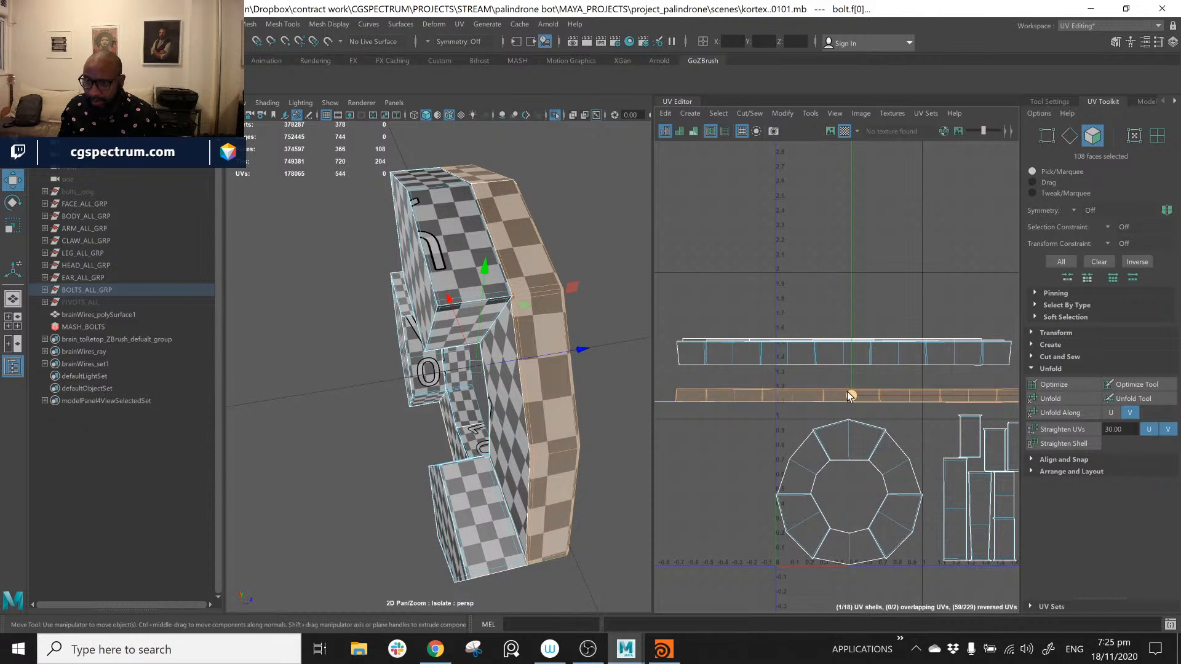
left_click_drag(848, 395, 868, 236)
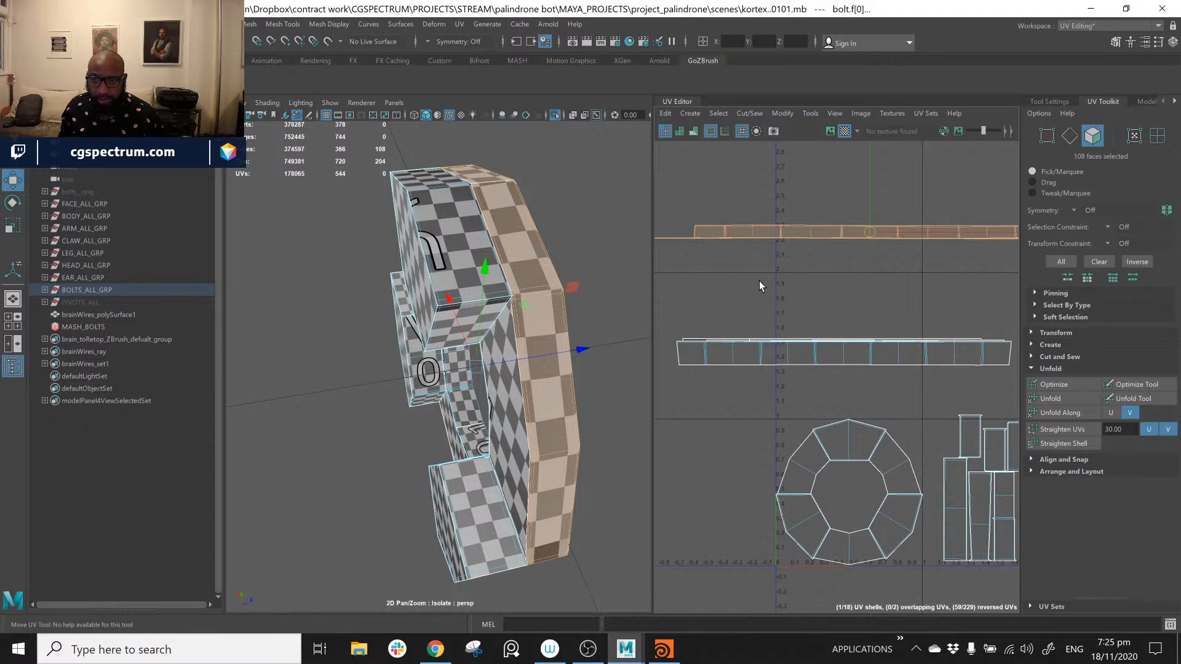
left_click(809, 296)
Step: Select the three thin sliver faces along the rim strip shell's lower edge and try to move them down
middle_click_drag(740, 264, 906, 327, "alt")
left_click_drag(883, 255, 915, 293)
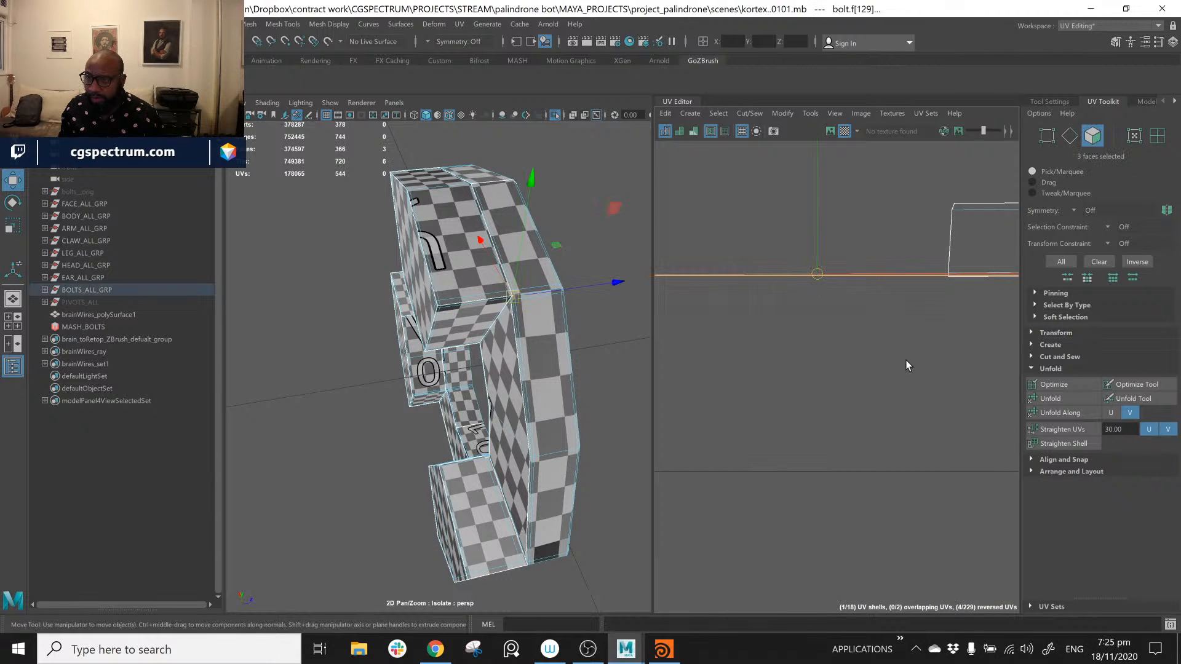
middle_click_drag(915, 293, 909, 352, "alt")
middle_click_drag(747, 317, 761, 446, "alt")
scroll(932, 402, "up", 6)
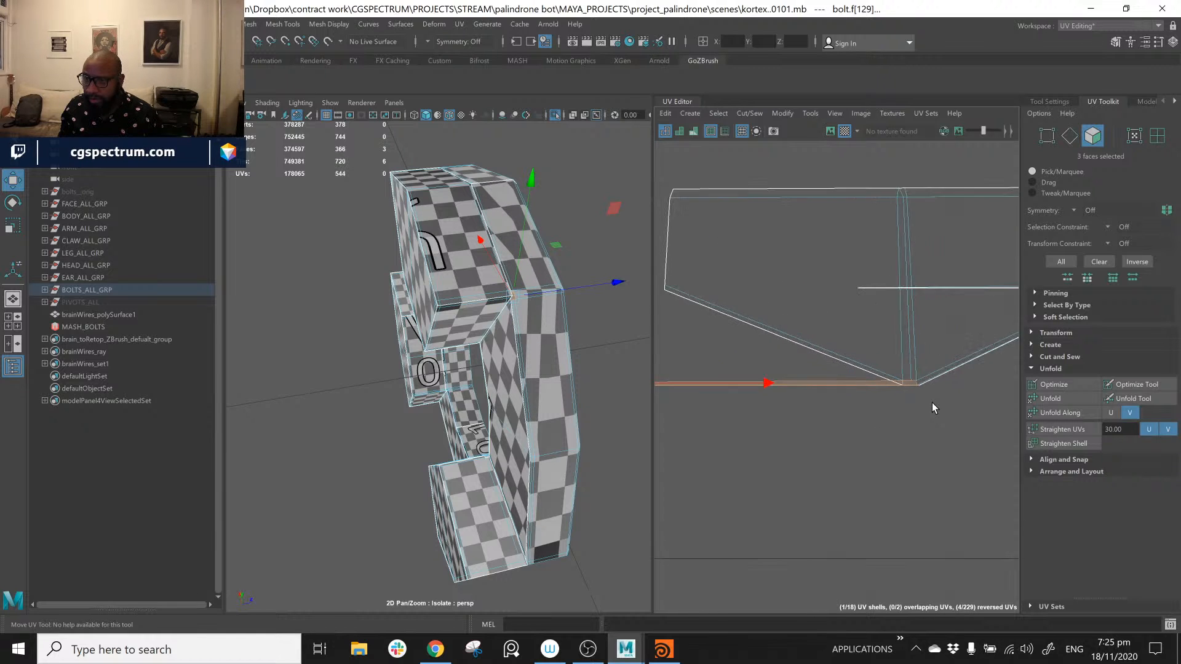
scroll(931, 386, "up", 2)
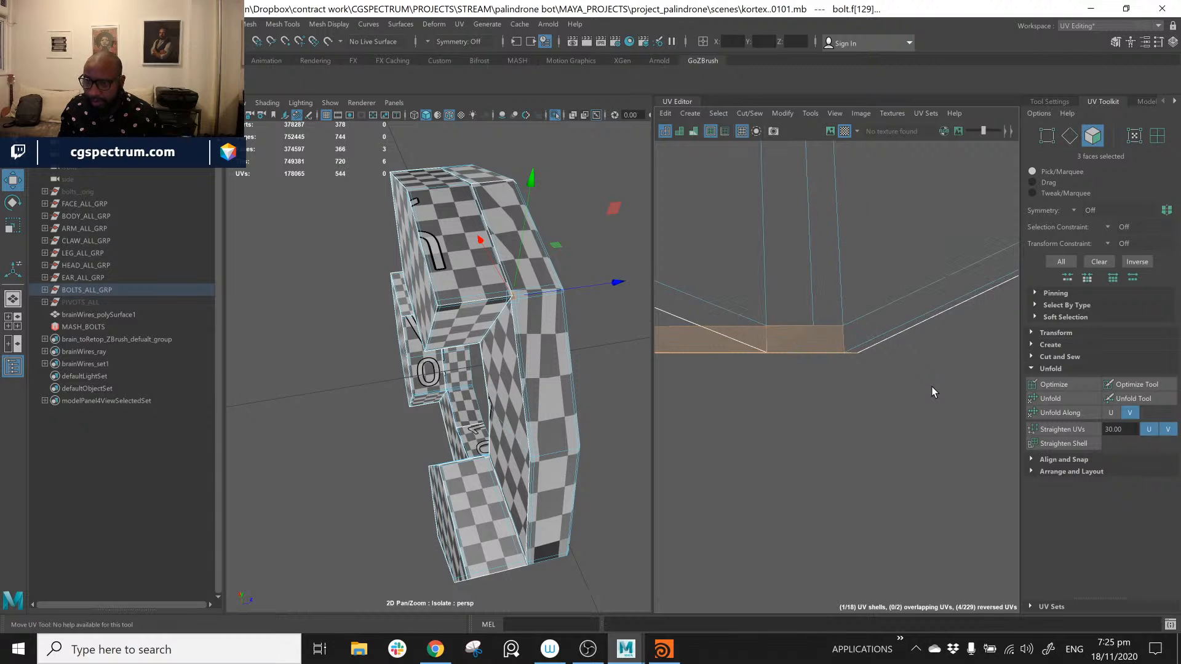
left_click(886, 438)
key("ctrl+z")
key("ctrl+z")
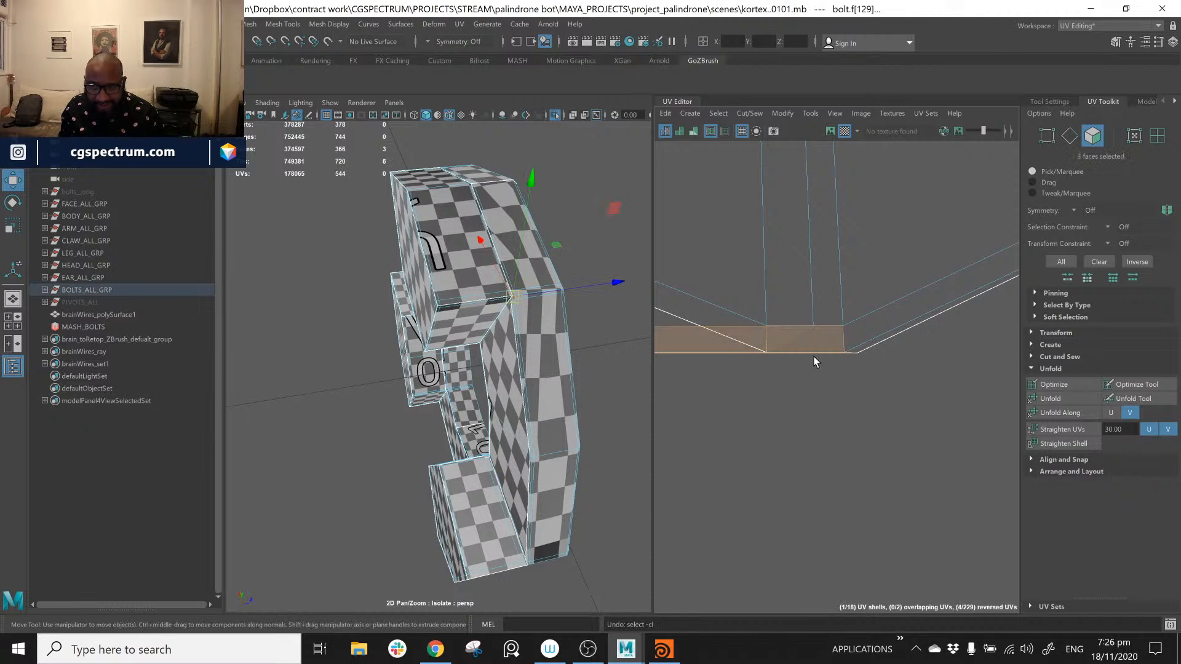
Step: Examine where the sliver faces sit on the bolt and undo their downward move in UV space
left_click_drag(566, 392, 500, 312, "alt")
scroll(496, 309, "up", 5)
scroll(497, 309, "down", 5)
scroll(502, 315, "up", 5)
scroll(502, 314, "down", 5)
scroll(501, 314, "up", 5)
scroll(499, 315, "down", 5)
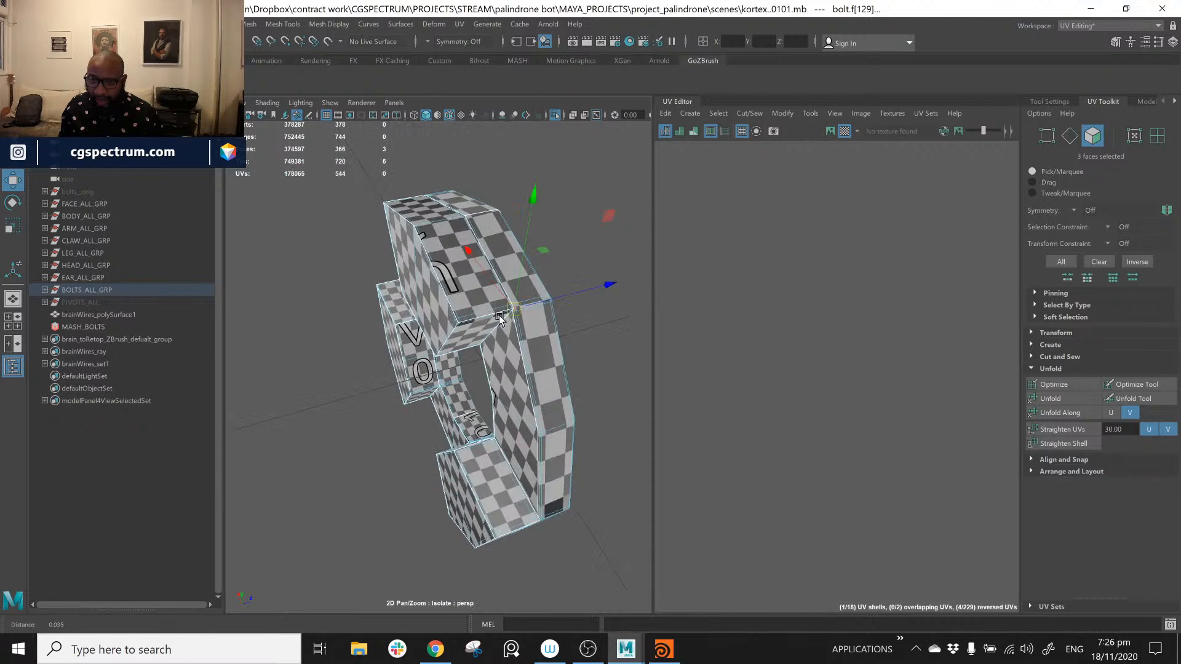
left_click_drag(609, 340, 503, 312, "alt")
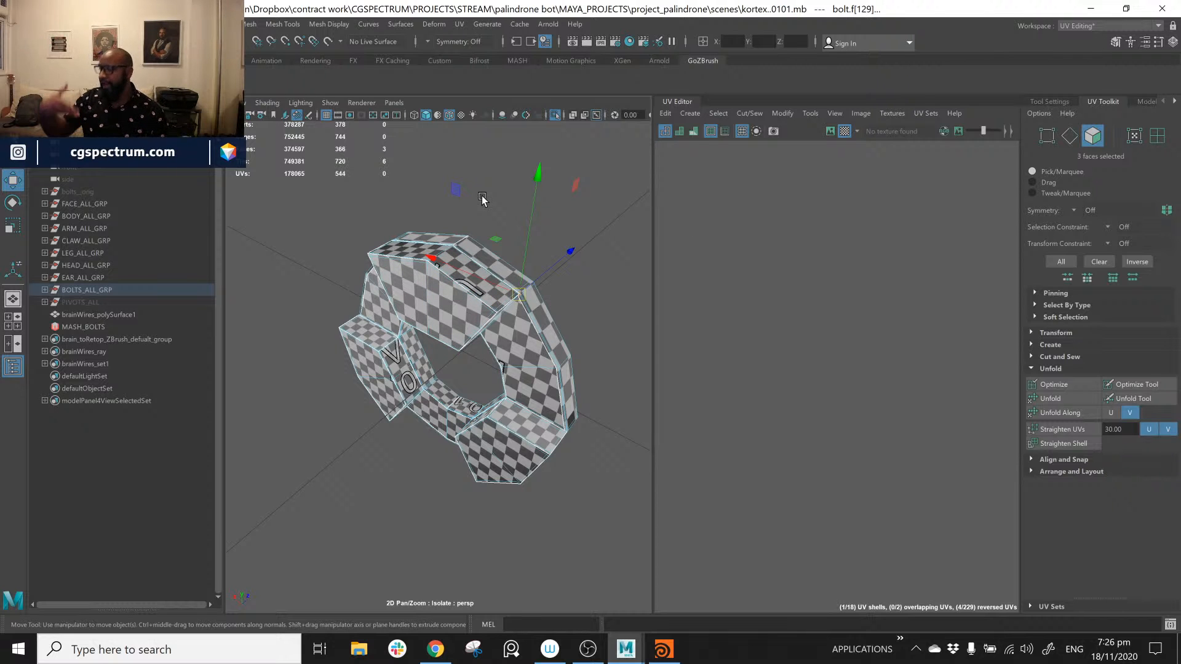
key("ctrl+z")
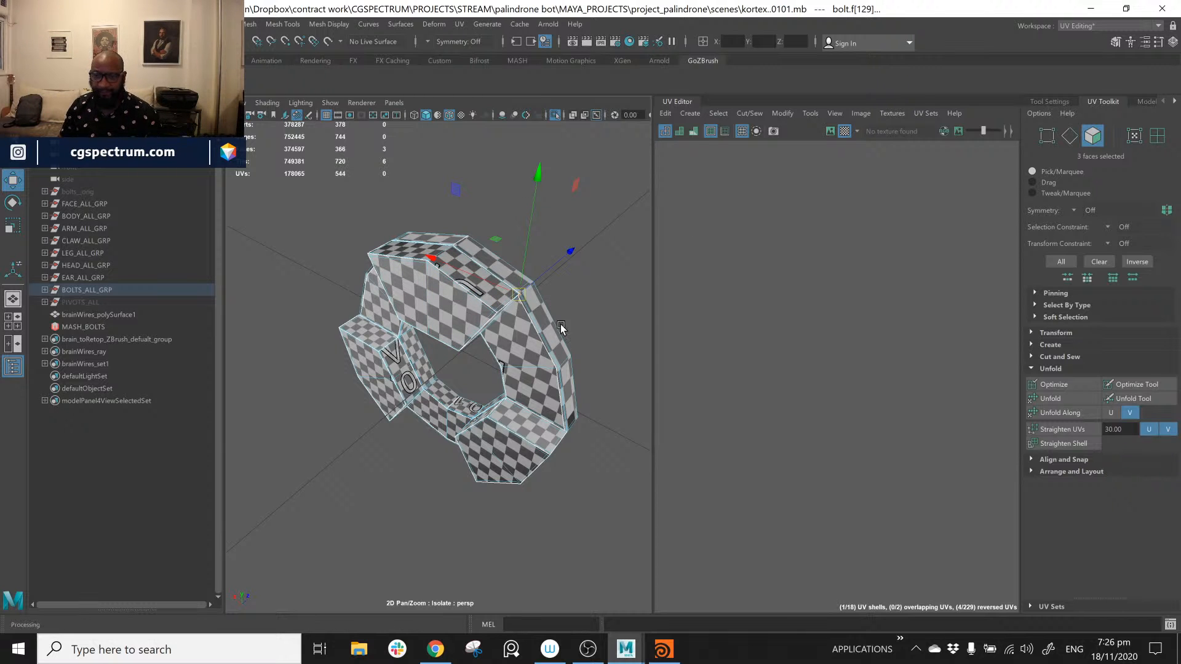
Step: Clear the sliver face selection and delete all history in the scene
left_click_drag(566, 340, 547, 329, "alt")
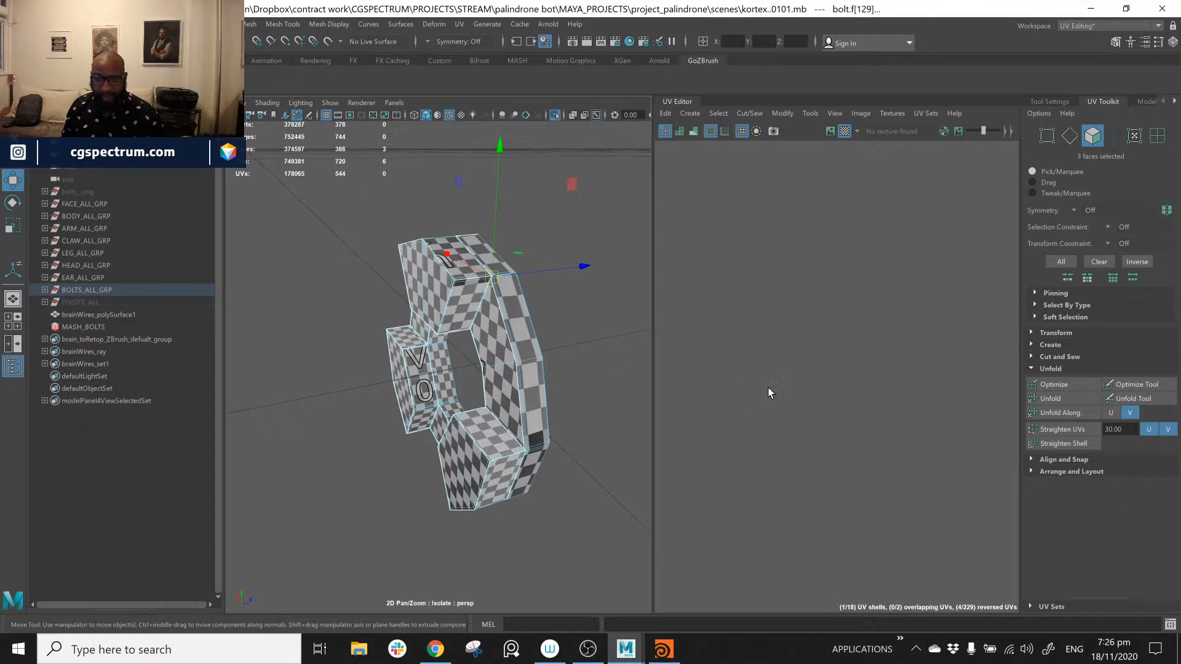
scroll(923, 373, "up", 10)
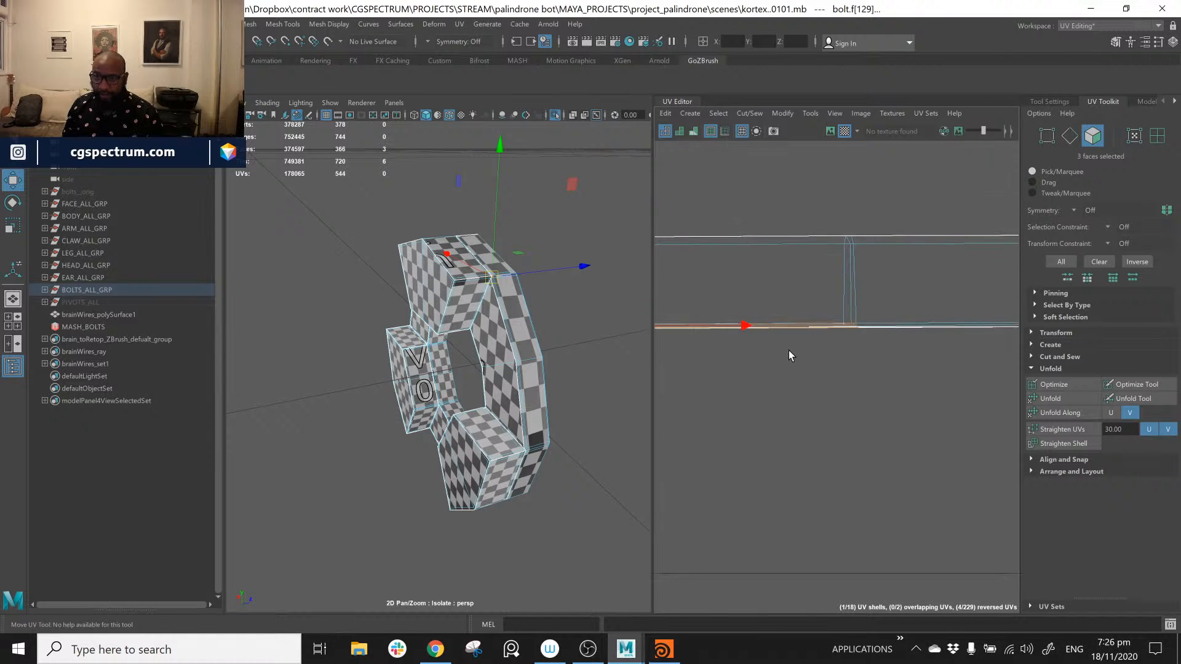
middle_click_drag(880, 343, 805, 309, "alt")
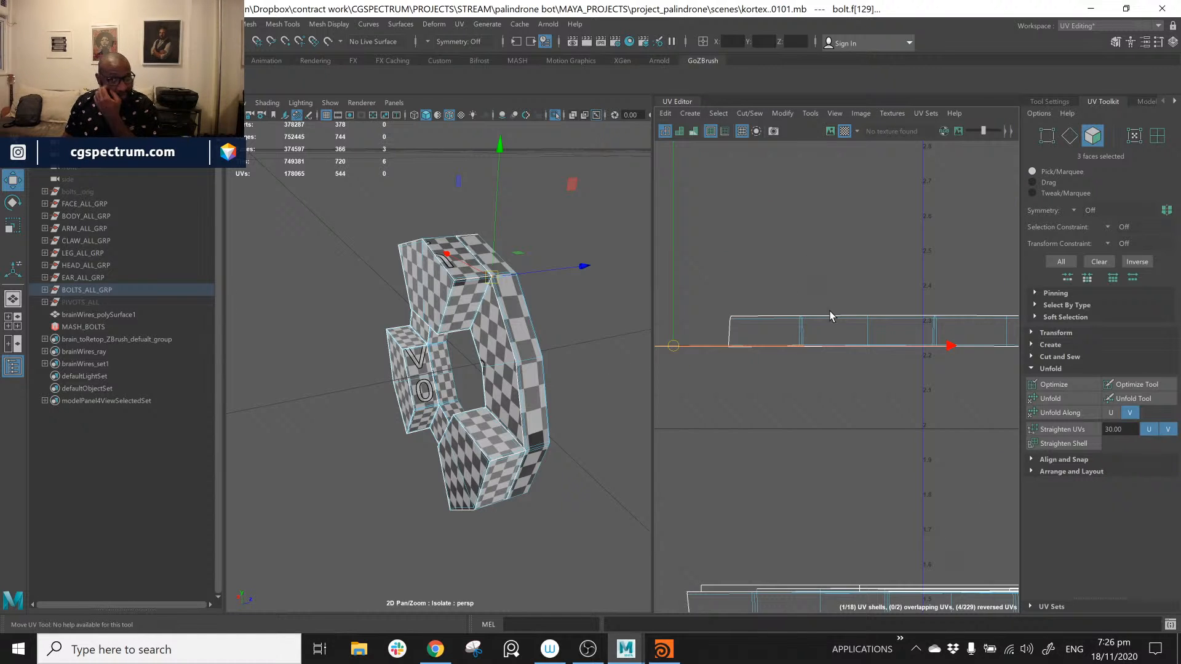
left_click(681, 323)
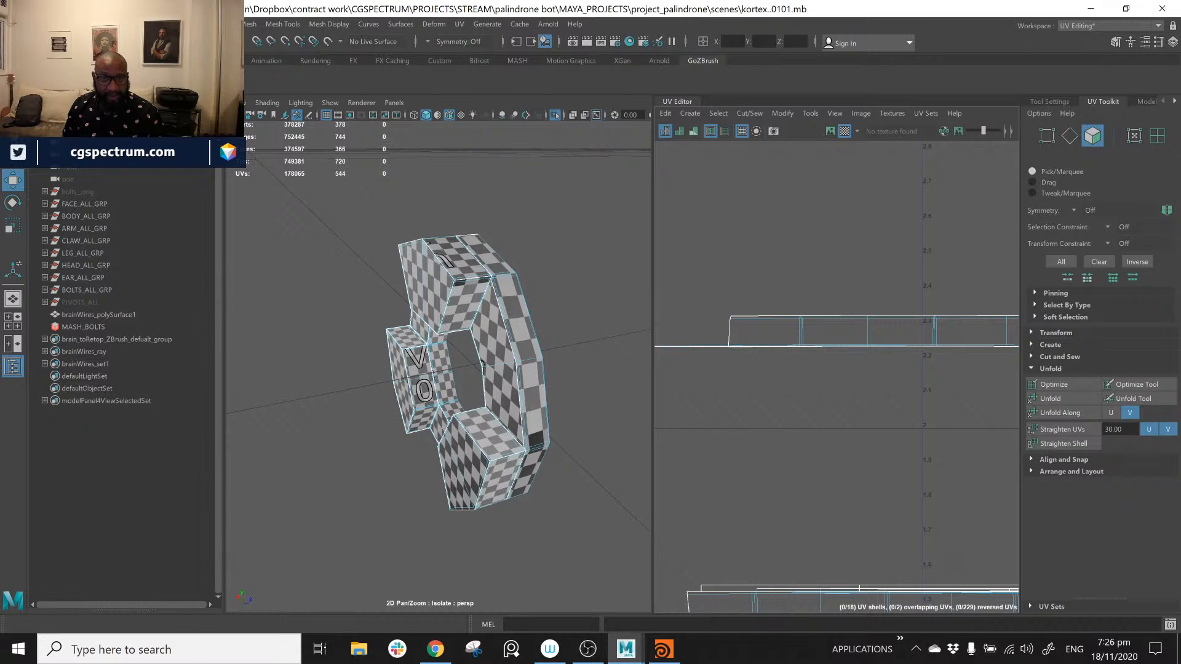
left_click(9, 24)
mouse_move(28, 24)
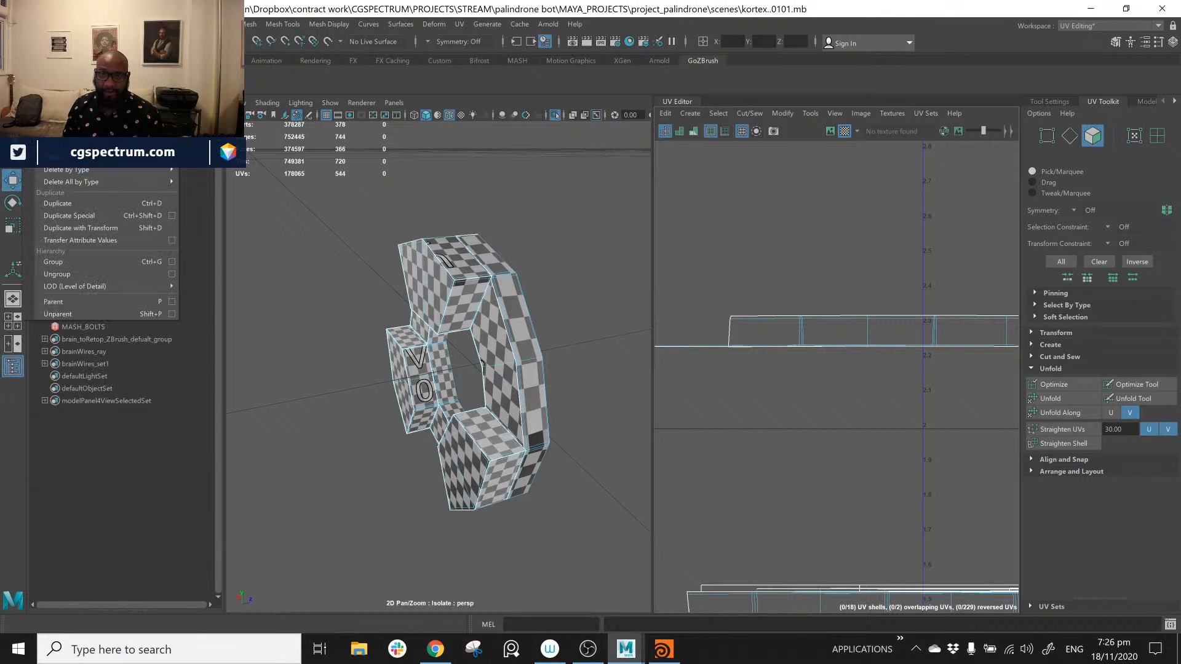
mouse_move(107, 181)
left_click(253, 180)
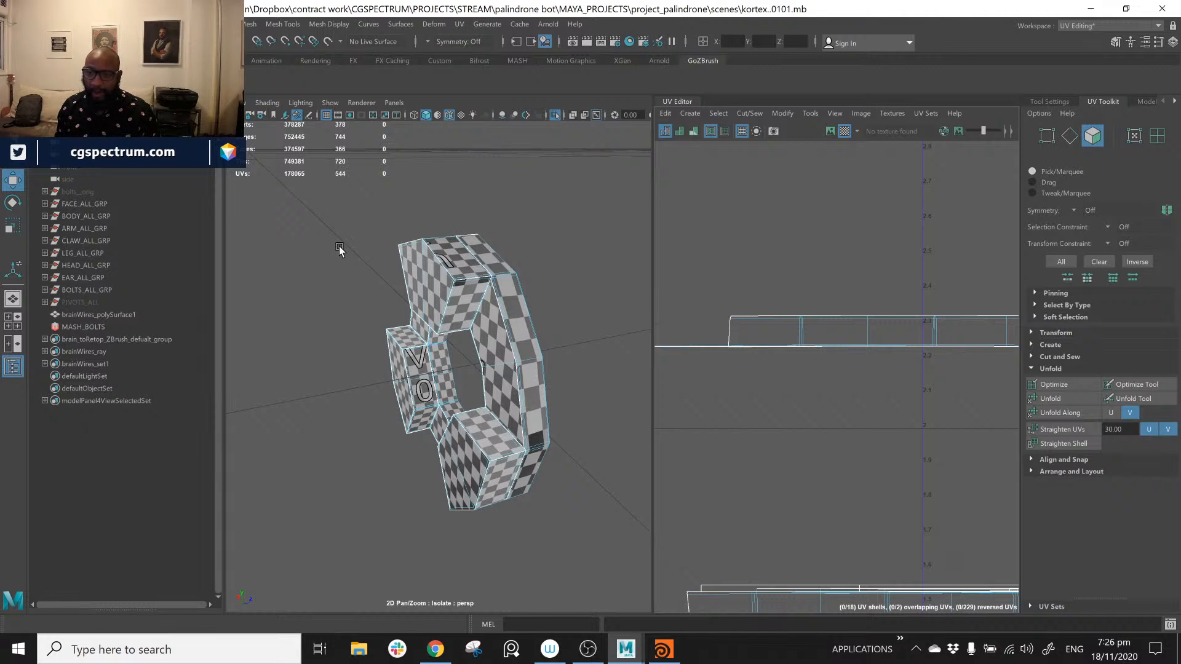
Step: Widen the UV Editor, select all of the bolt's faces and frame them in both views
middle_click_drag(912, 492, 945, 344, "alt")
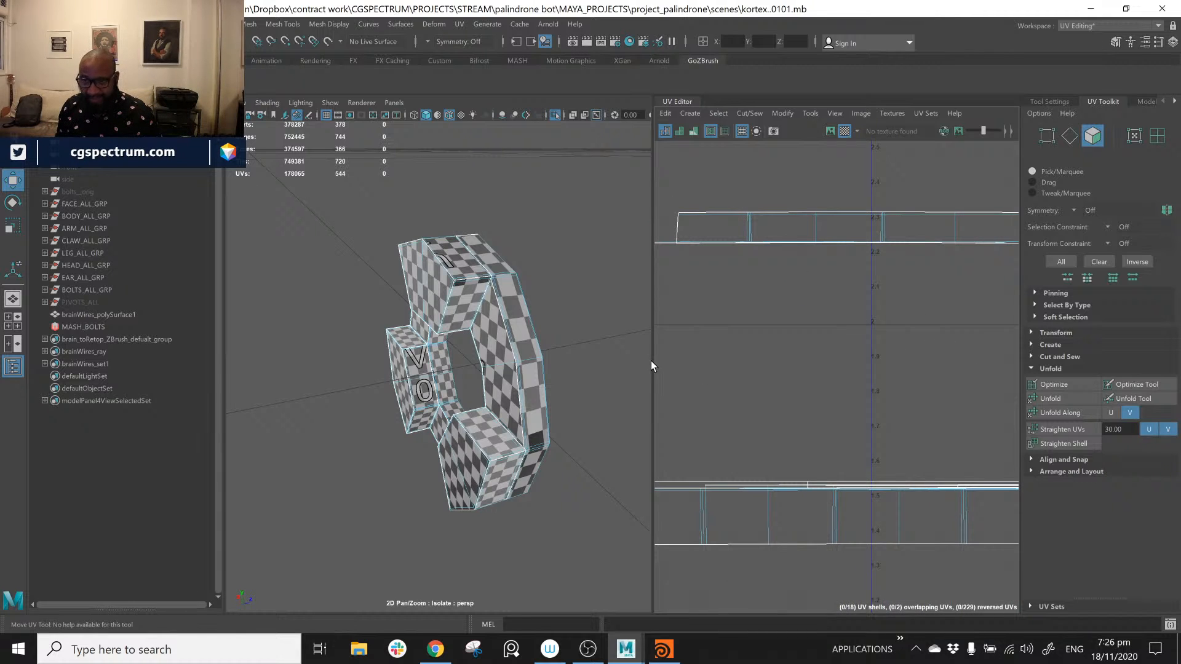
left_click_drag(656, 363, 554, 366)
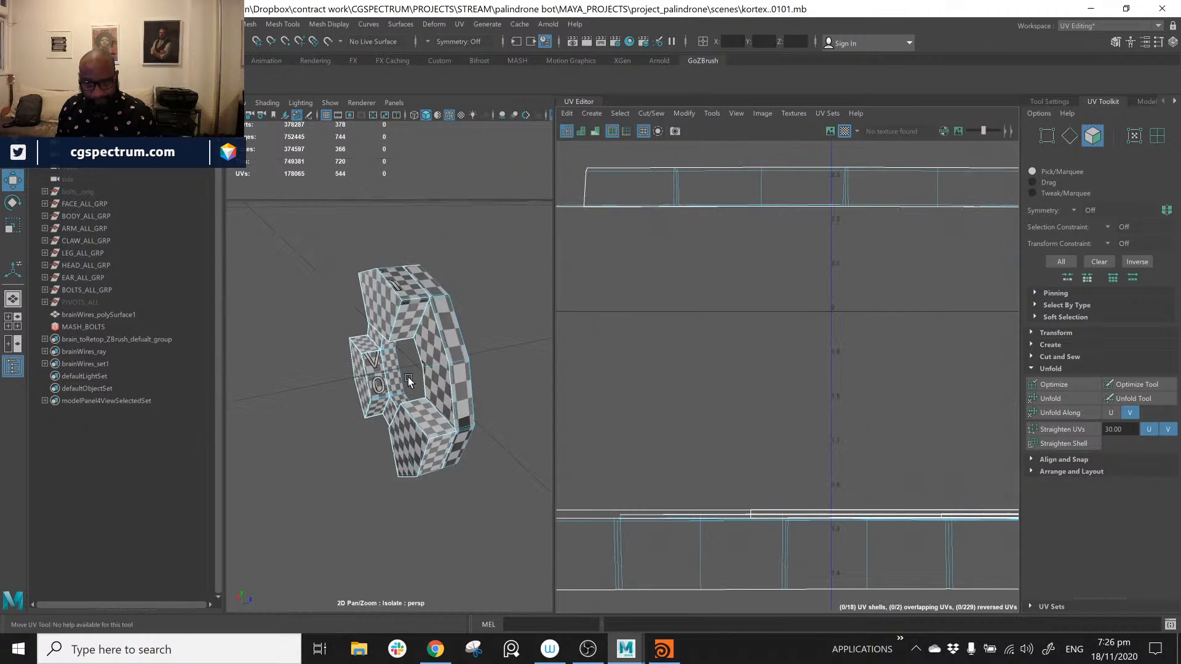
key("a")
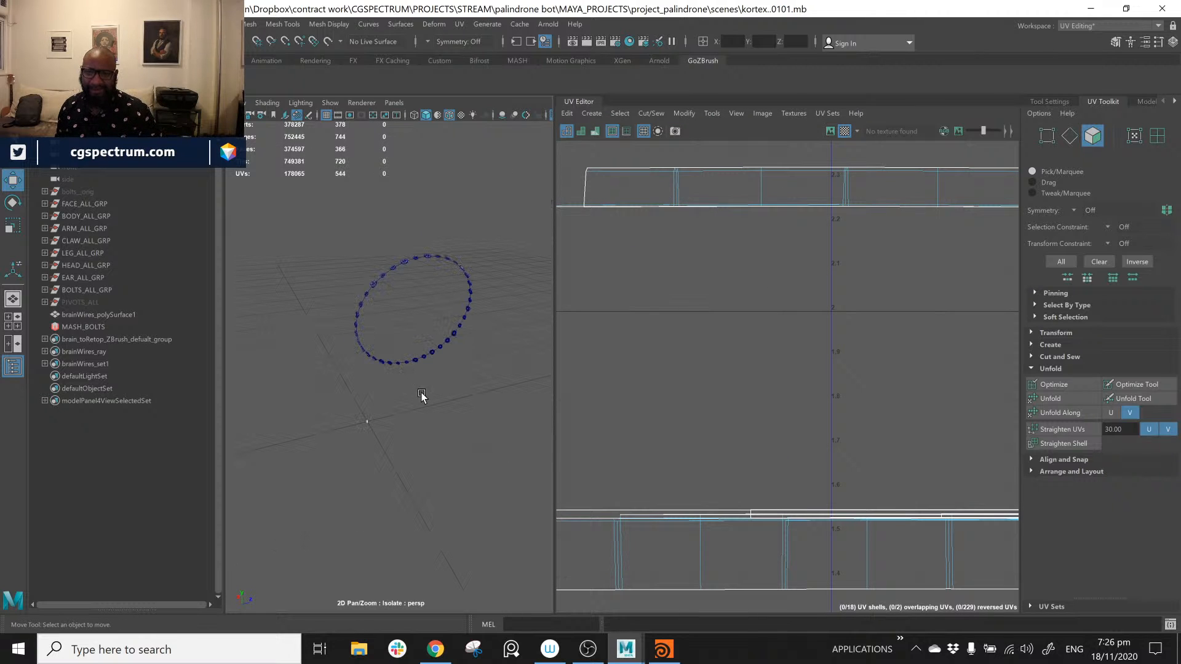
left_click_drag(417, 395, 417, 396)
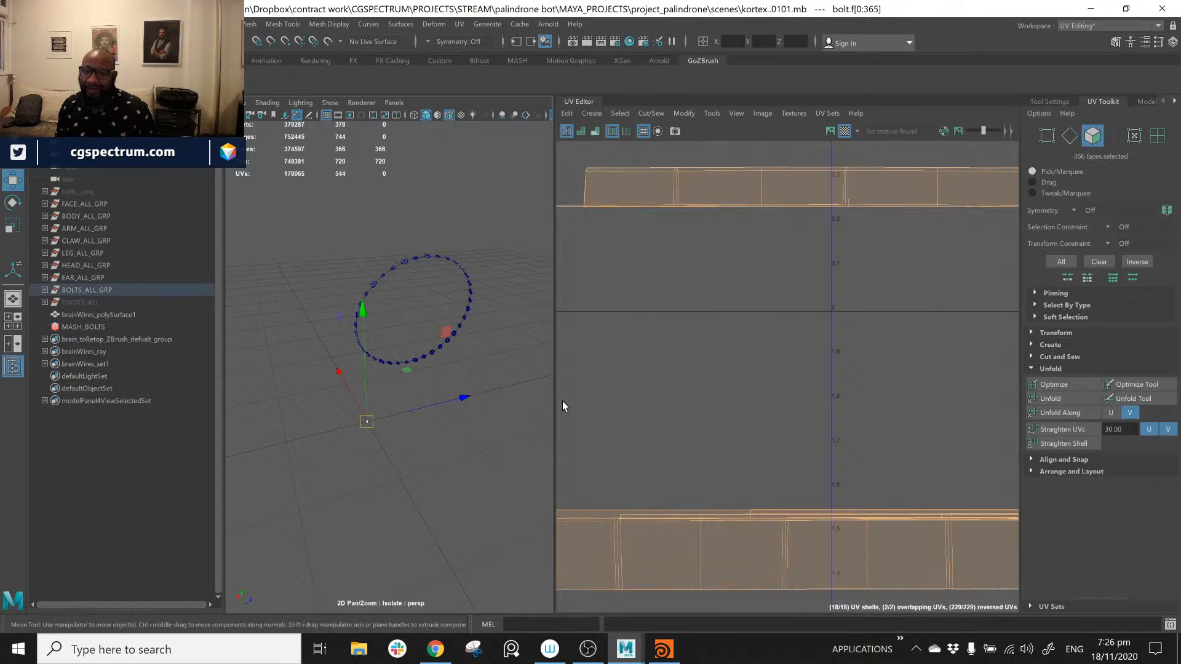
key("f")
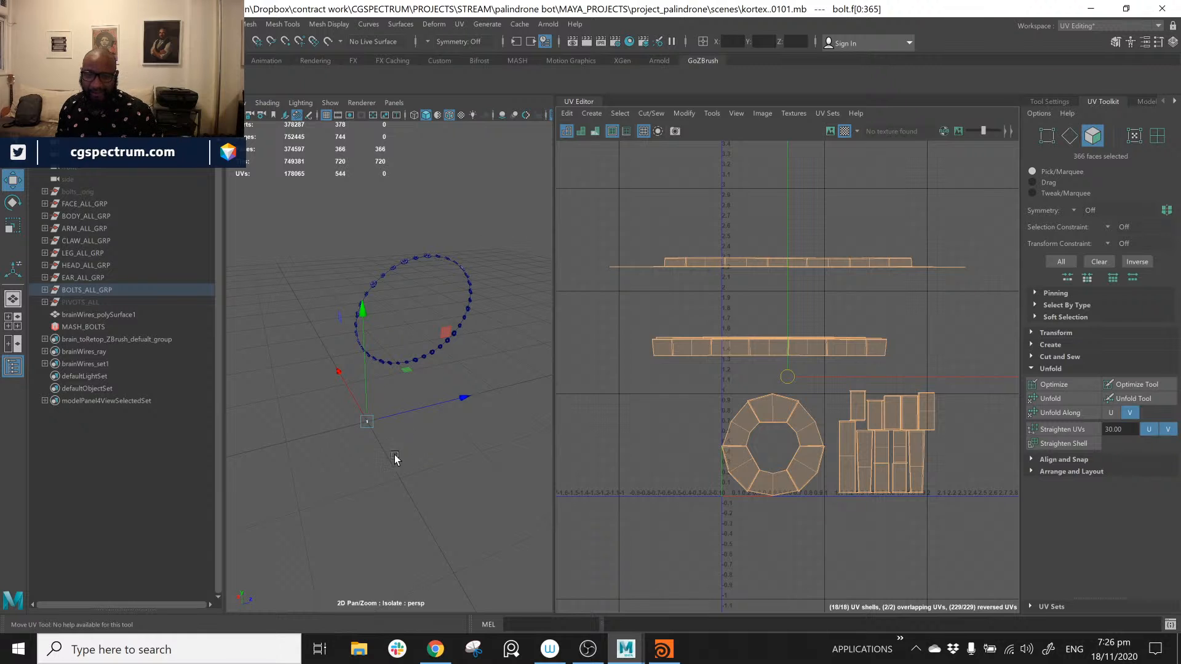
key("f")
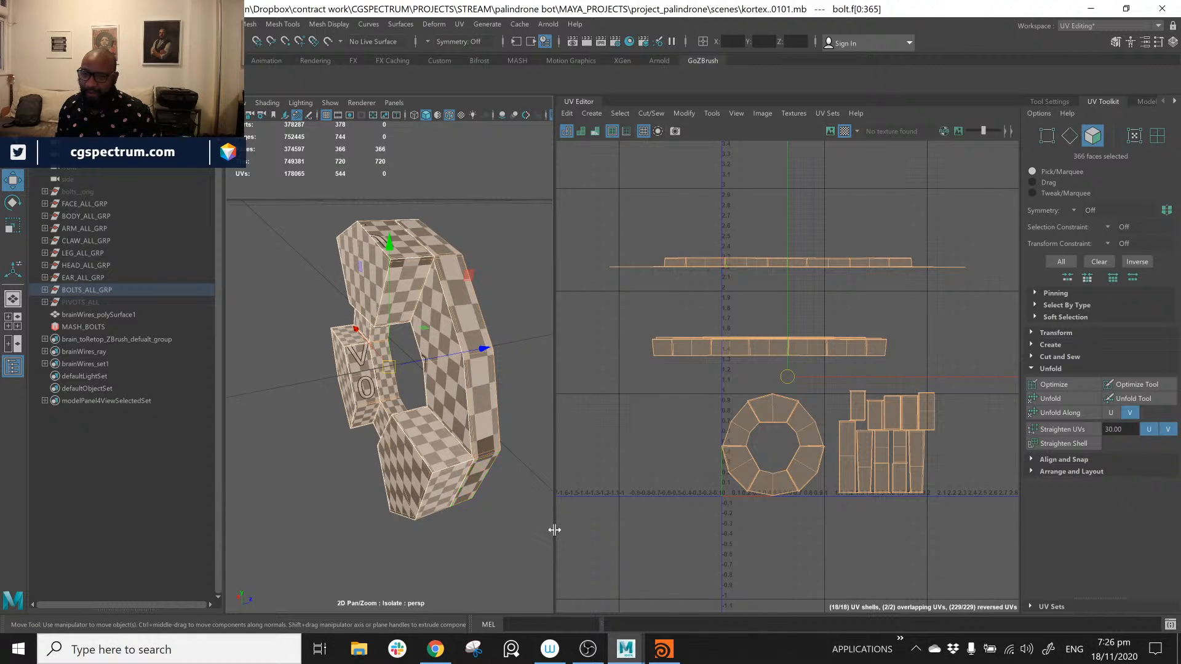
Step: Try to move the upper faces of the rim strip shell upward, check them on the bolt and undo the move
left_click(886, 374)
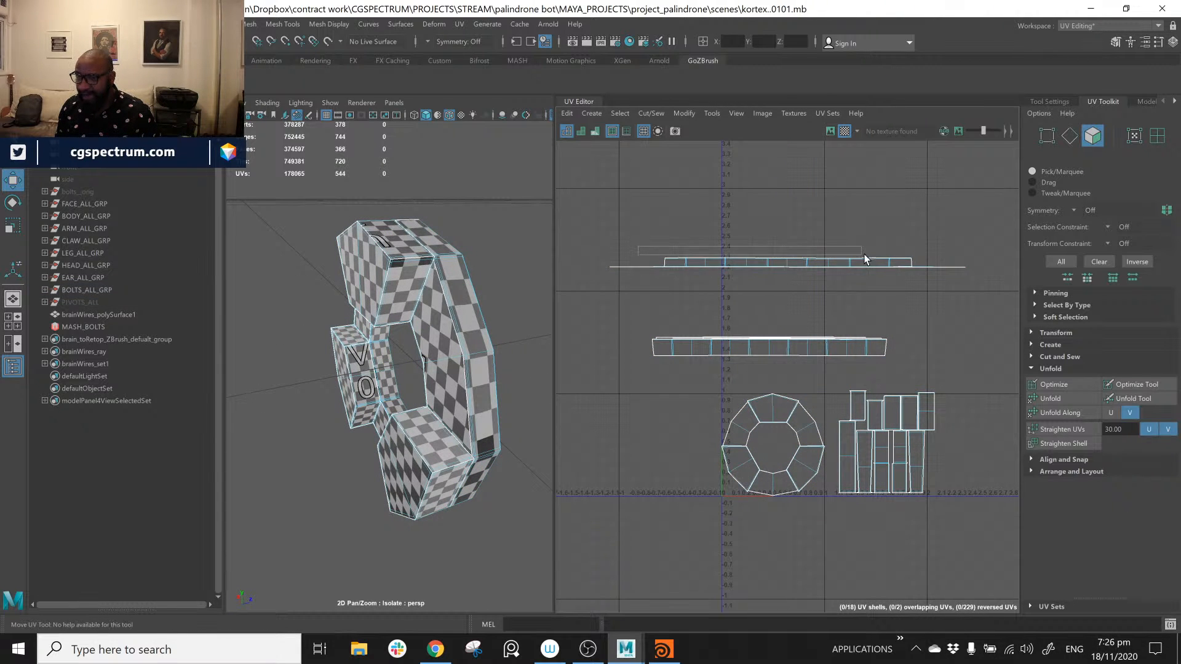
left_click_drag(927, 261, 928, 261)
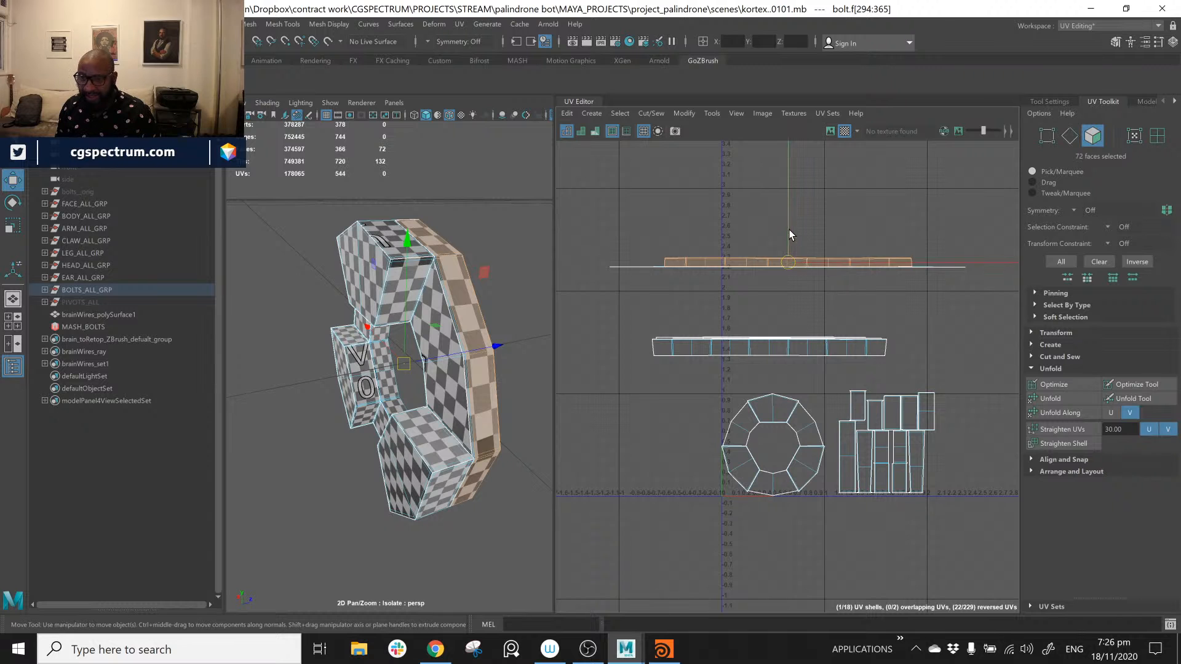
left_click_drag(786, 228, 782, 217)
left_click_drag(440, 385, 389, 349, "alt")
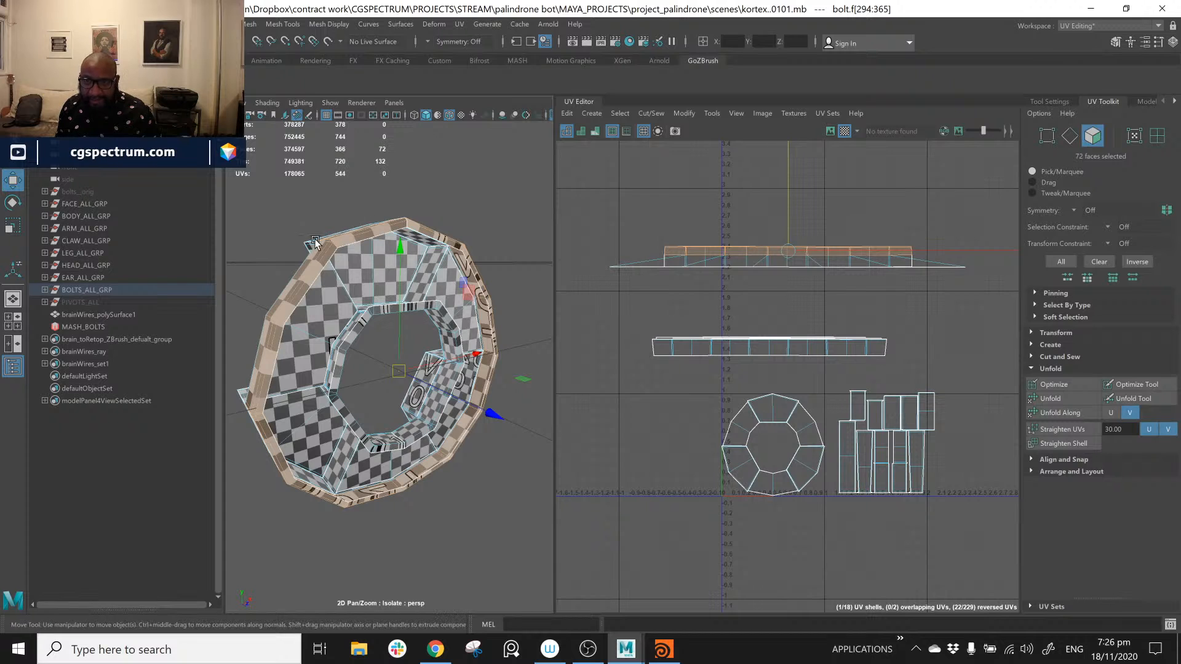
key("ctrl+z")
left_click(455, 195)
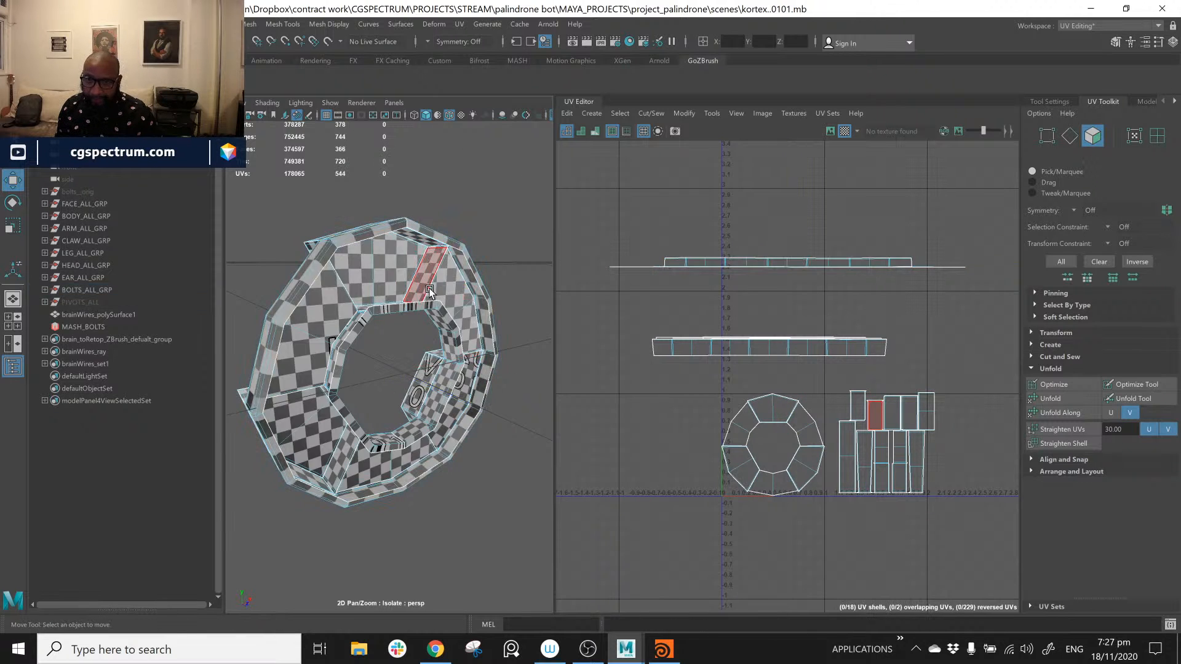
Step: Select the whole rim strip shell and examine its faces around the bolt's flat side
left_click_drag(707, 203, 920, 283)
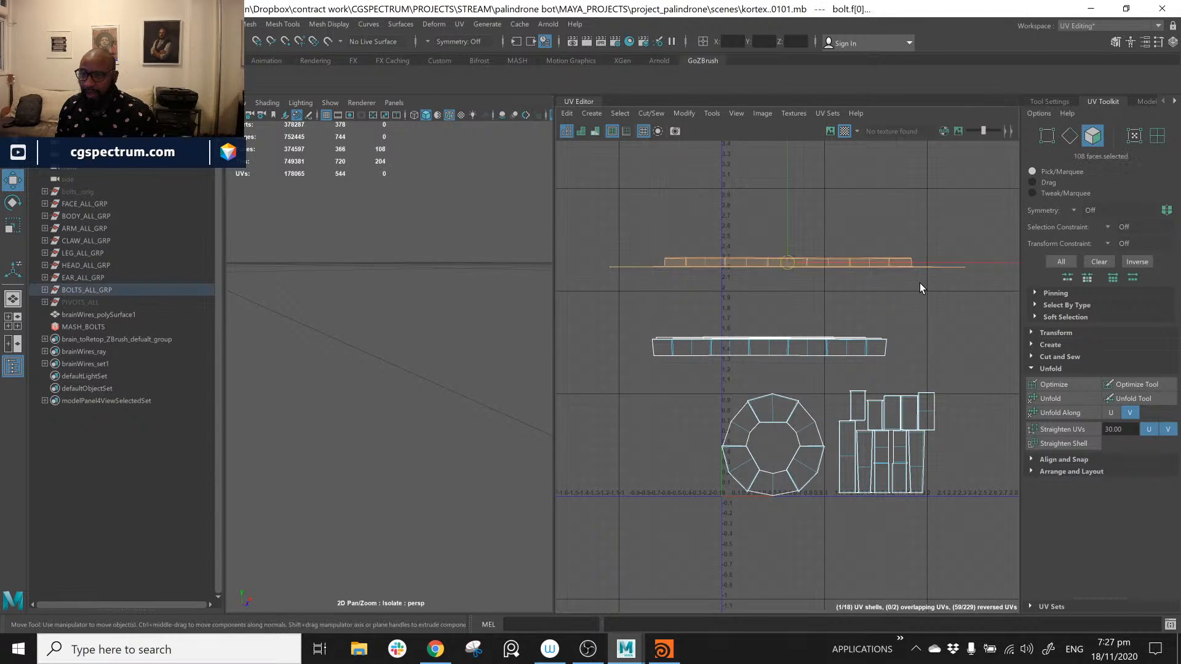
key("f")
key("f")
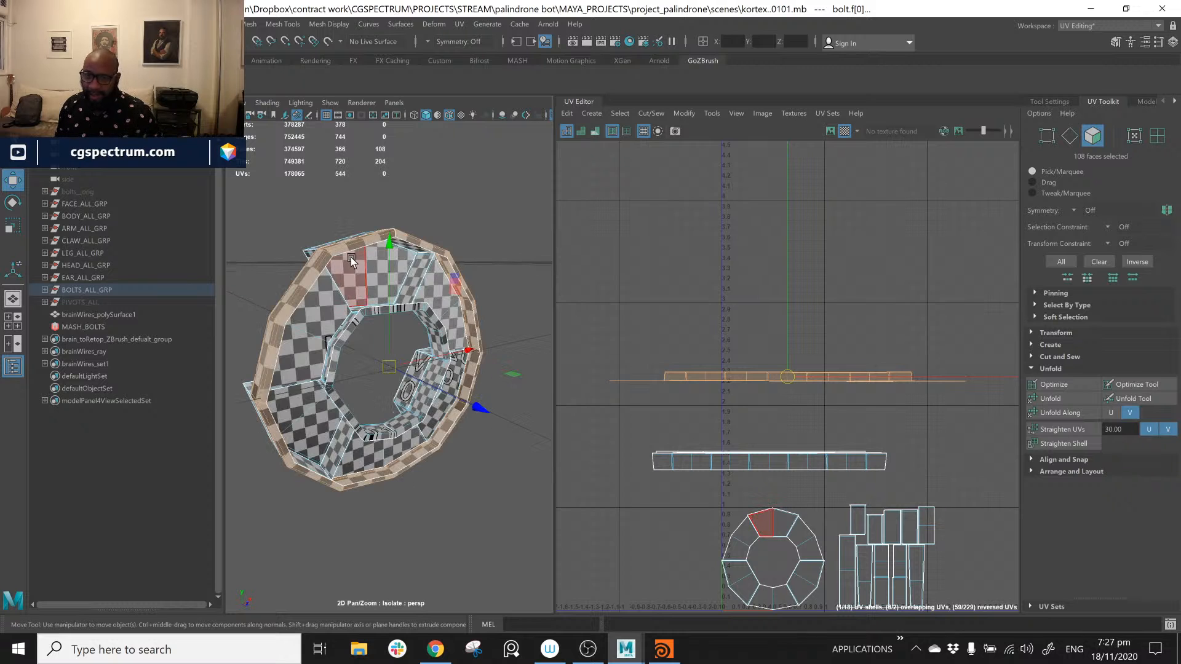
left_click_drag(369, 395, 361, 278, "alt")
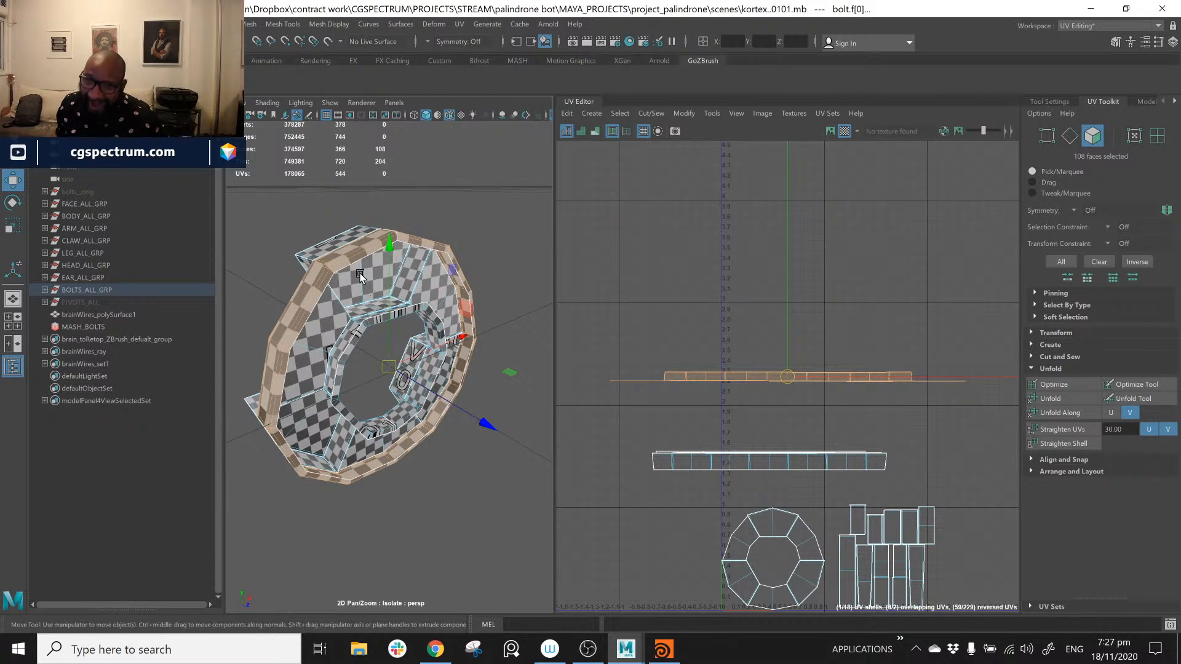
Step: Select the four narrow border faces between the bolt's flat side and the upper part of its outer rim
left_click(352, 262)
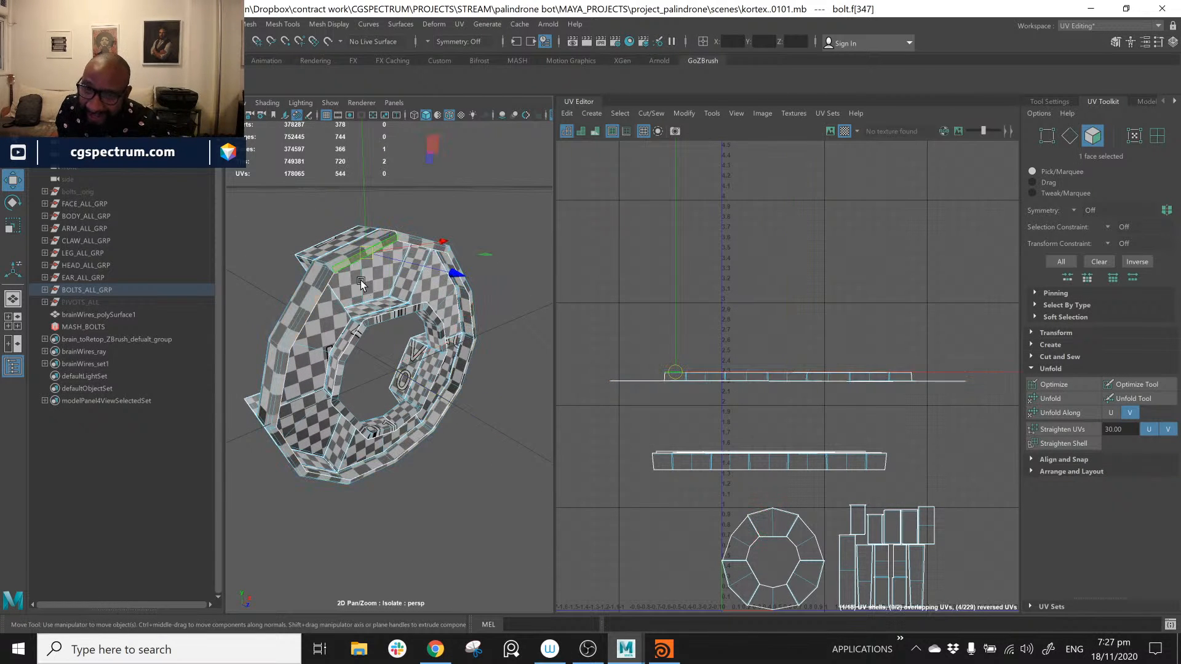
double_click(319, 298, "shift")
left_click_drag(477, 259, 411, 266, "alt")
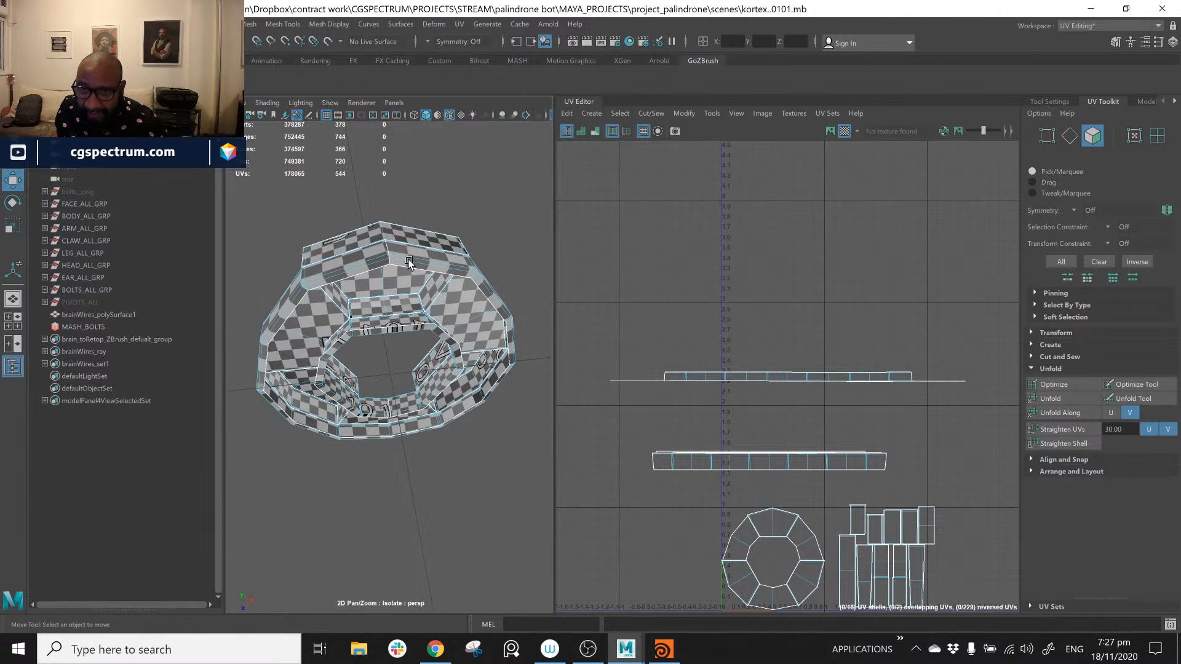
left_click(365, 271)
double_click(365, 271, "shift")
left_click_drag(441, 361, 441, 342, "alt")
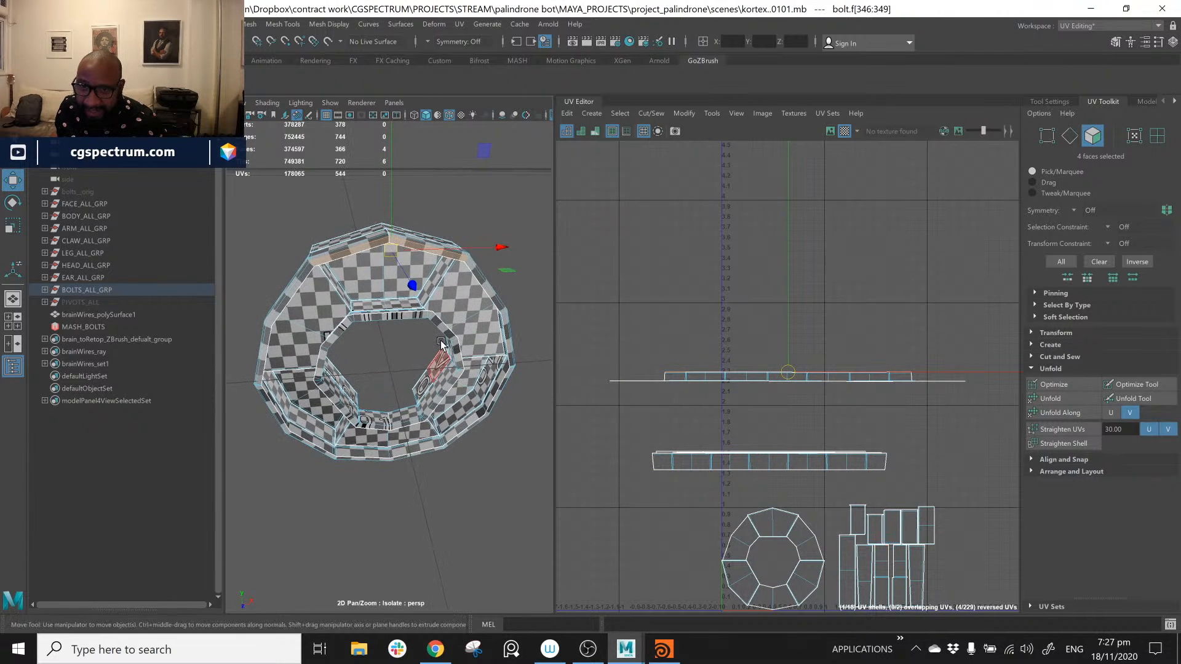
Step: Extend the selection to the narrow border faces around the rest of the bolt's rim
right_click_drag(291, 300, 300, 300, "alt")
key("a")
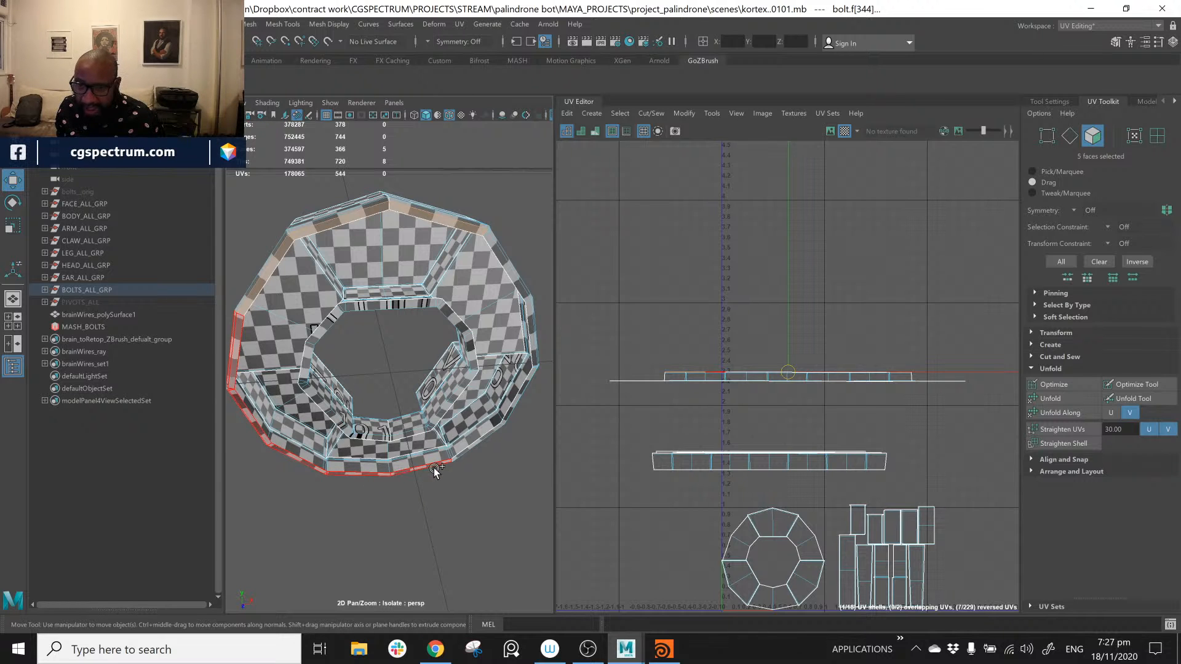
left_click(466, 460, "shift")
left_click_drag(503, 478, 483, 403, "alt")
middle_click_drag(483, 402, 482, 397, "alt")
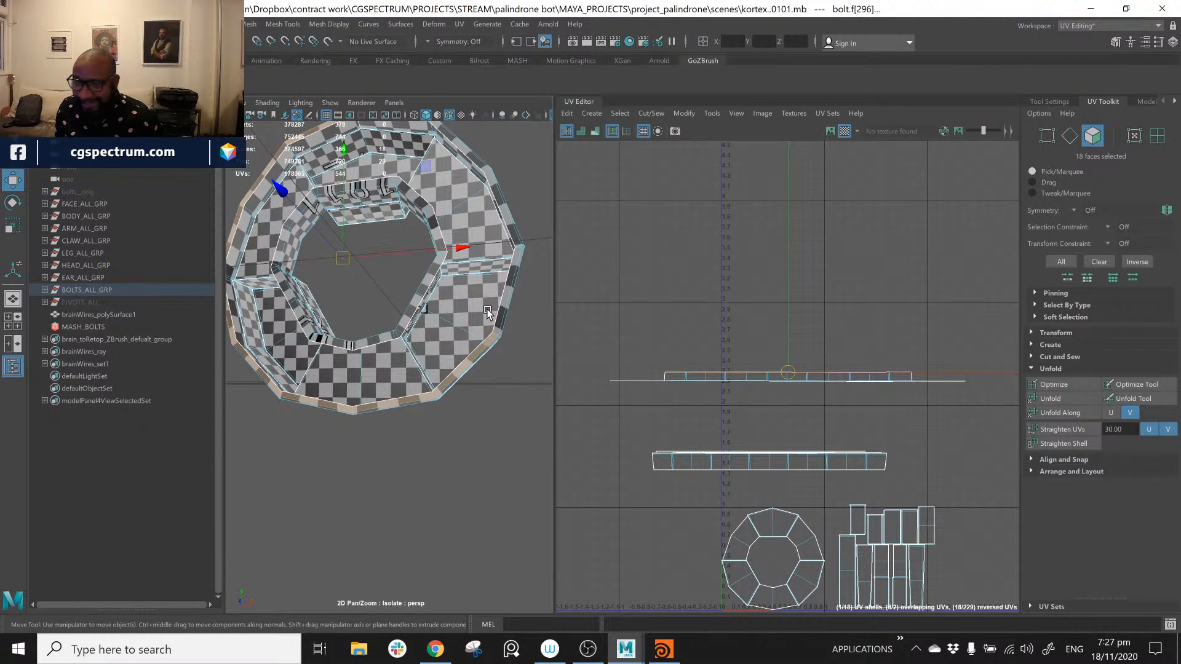
Step: Select the whole rim strip shell and remove the wide outer band's faces from the selection, keeping only its narrow border faces
right_click_drag(670, 334, 629, 350)
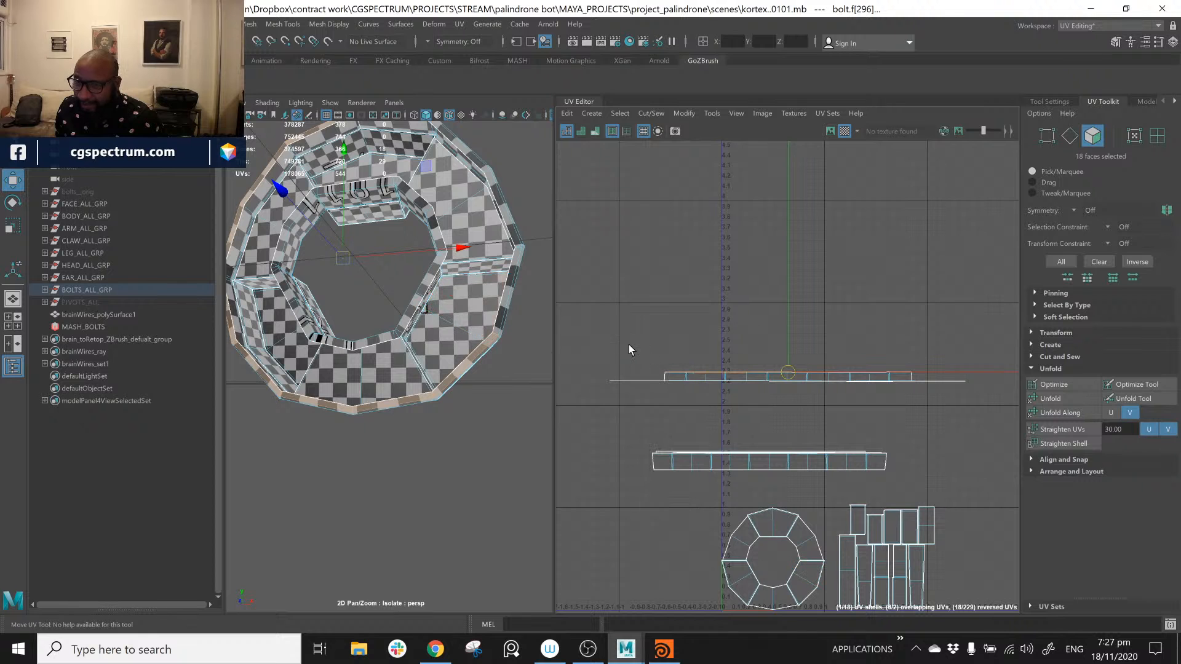
left_click_drag(972, 379, 972, 380)
left_click_drag(406, 290, 398, 249, "alt")
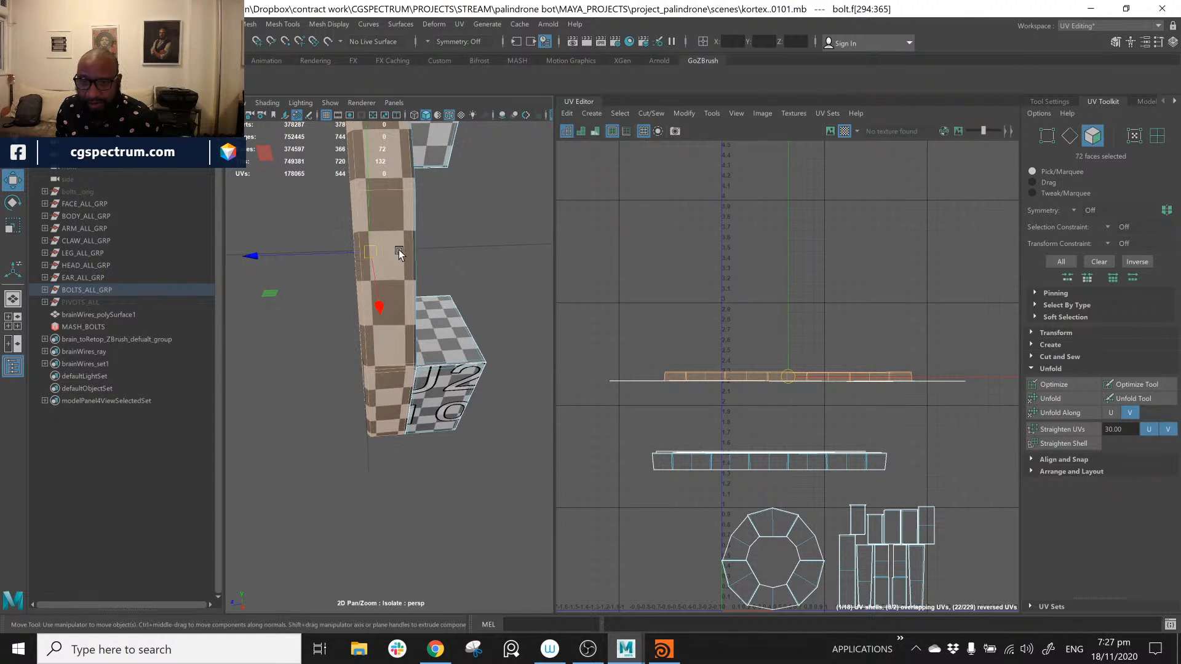
left_click(386, 231, "ctrl")
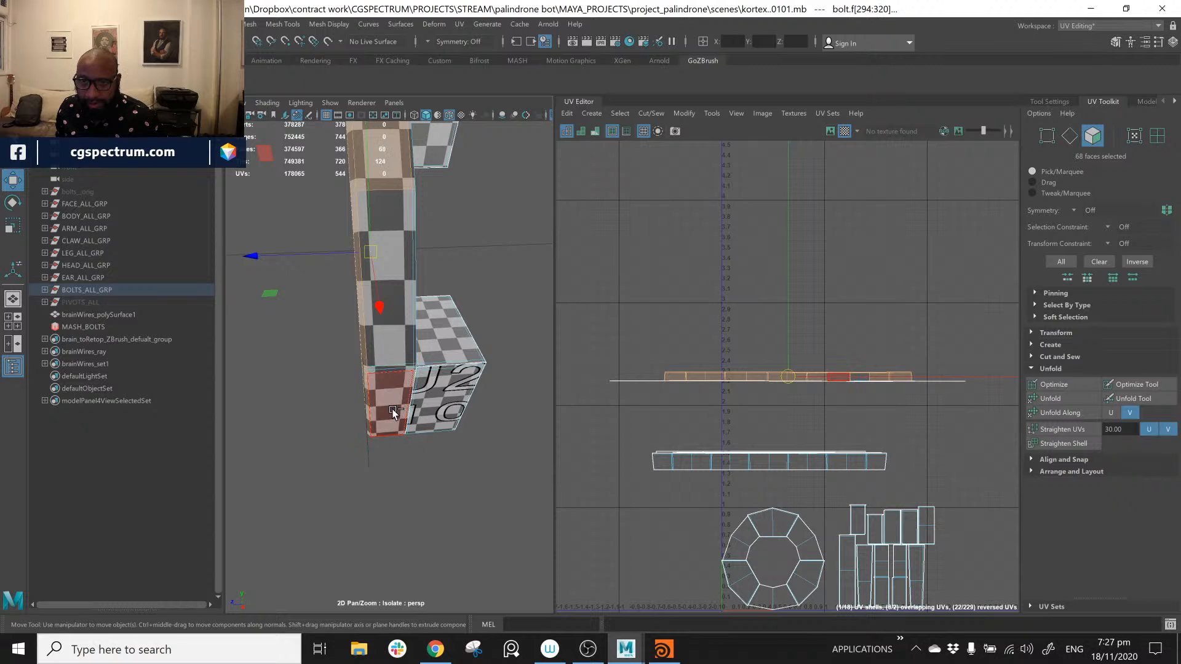
left_click(390, 168, "ctrl")
middle_click_drag(482, 232, 466, 274, "alt")
key("f")
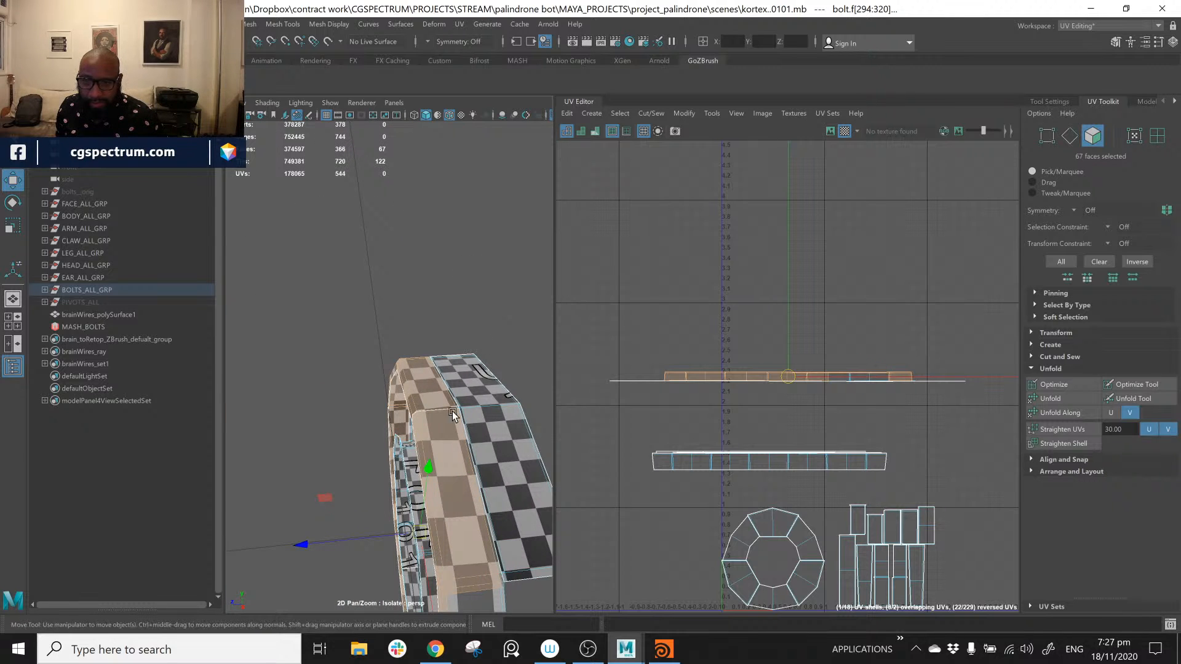
double_click(478, 560, "ctrl")
Step: Planar-map the selected narrow border faces and place their ring shell to the left of the existing ring shell
left_click_drag(465, 474, 518, 475, "alt")
middle_click_drag(518, 475, 504, 444, "alt")
scroll(507, 443, "up", 5)
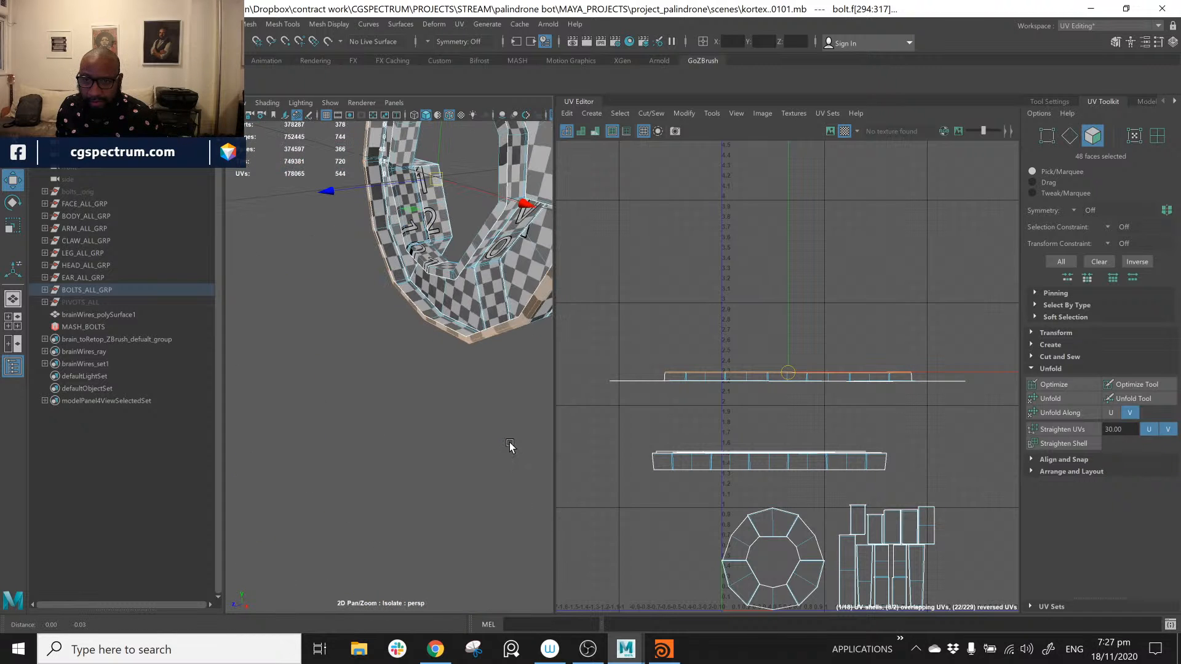
left_click_drag(509, 442, 523, 385, "alt")
left_click_drag(381, 396, 443, 394, "alt")
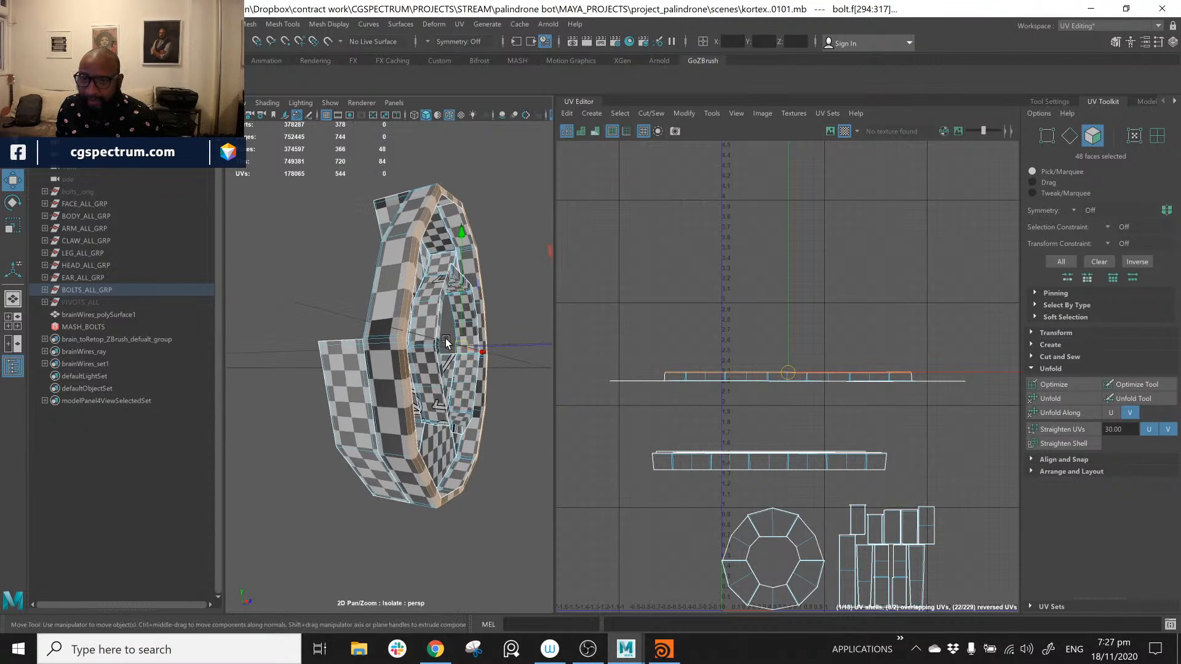
left_click(593, 115)
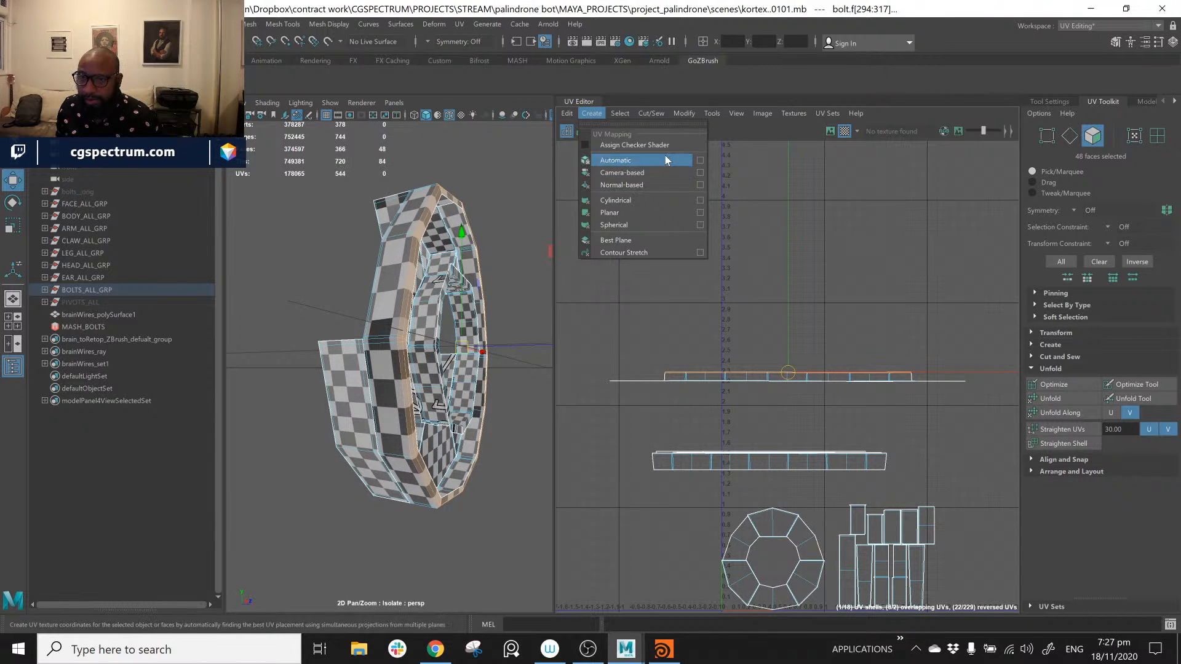
left_click(629, 212)
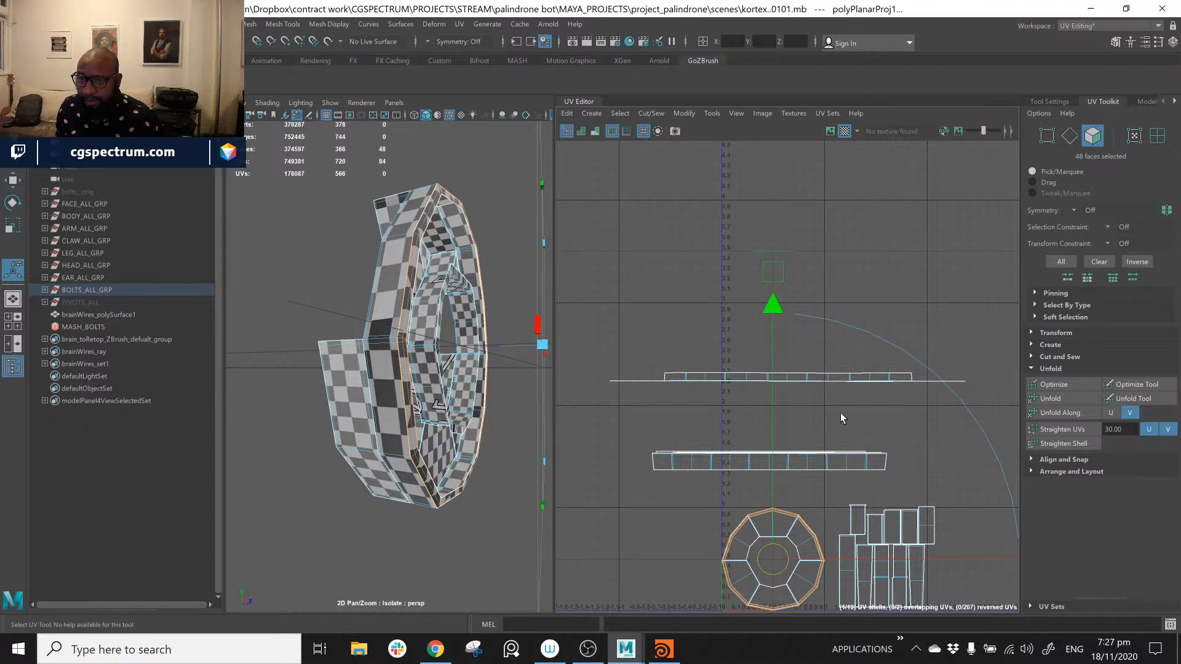
left_click_drag(780, 556, 669, 552)
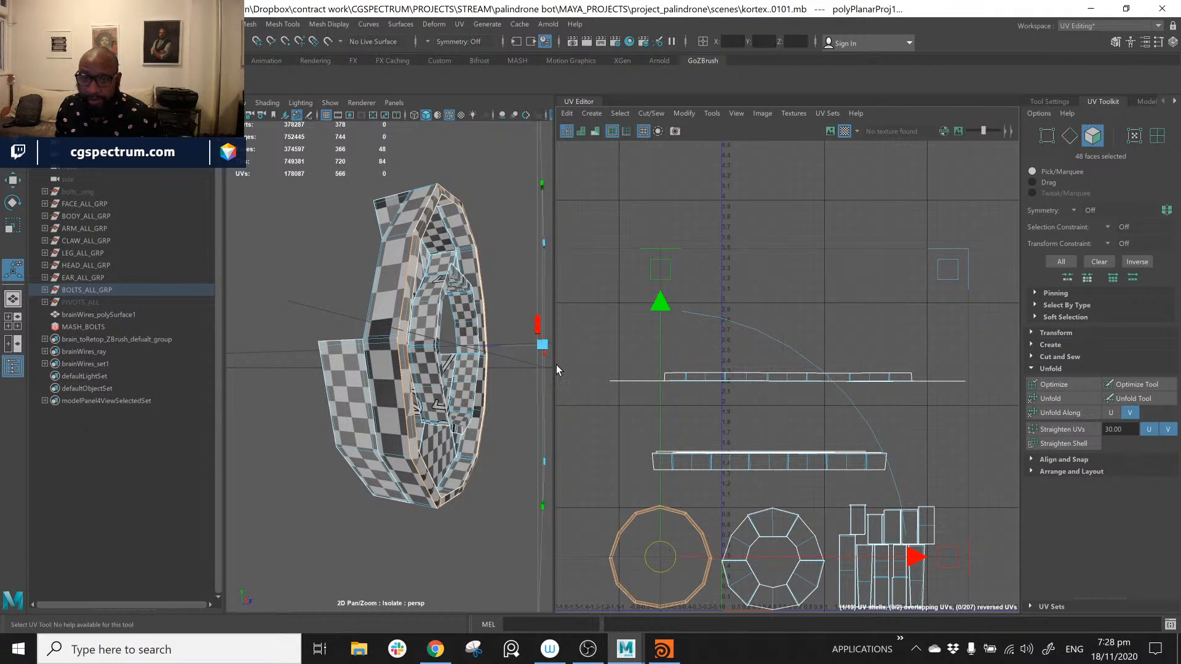
left_click(808, 337)
left_click_drag(637, 407, 638, 409)
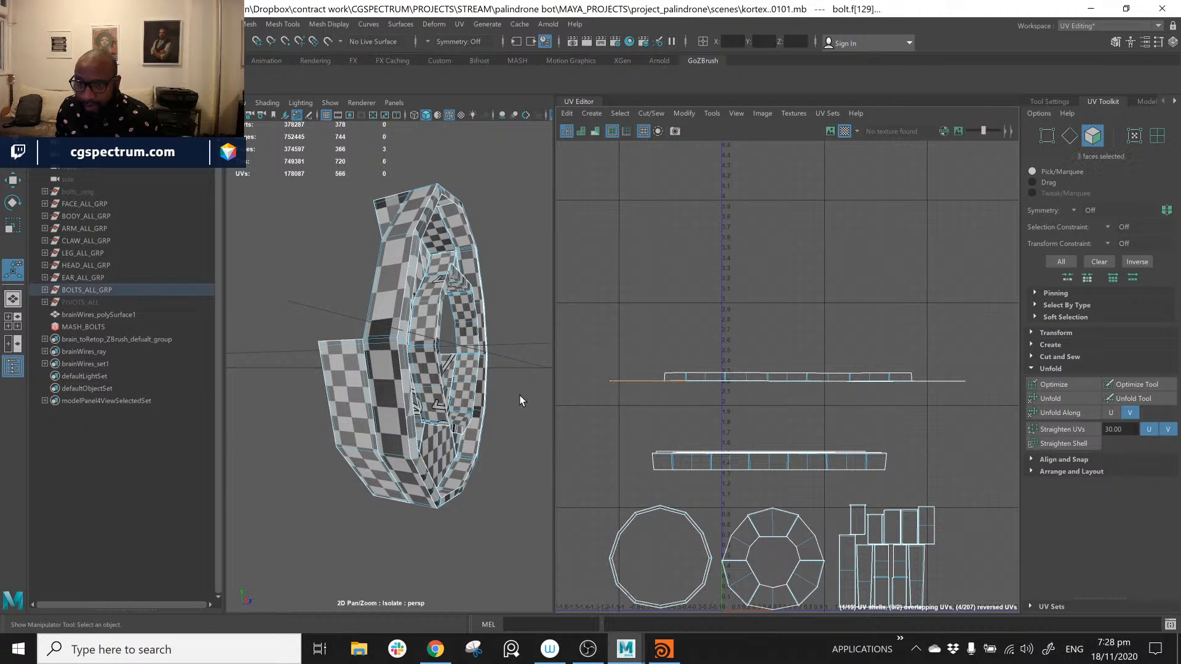
Step: Select the upper band of faces in the rim strip shell and move it upward in the UV layout
mouse_move(429, 327)
left_mouse_down("alt")
mouse_move(386, 333)
mouse_move(433, 316)
left_mouse_up("alt")
key("f")
mouse_move(433, 317)
right_mouse_down("alt")
mouse_move(409, 308)
mouse_move(429, 318)
right_mouse_up("alt")
left_click_drag(430, 318, 385, 305, "alt")
left_click_drag(607, 336, 941, 377)
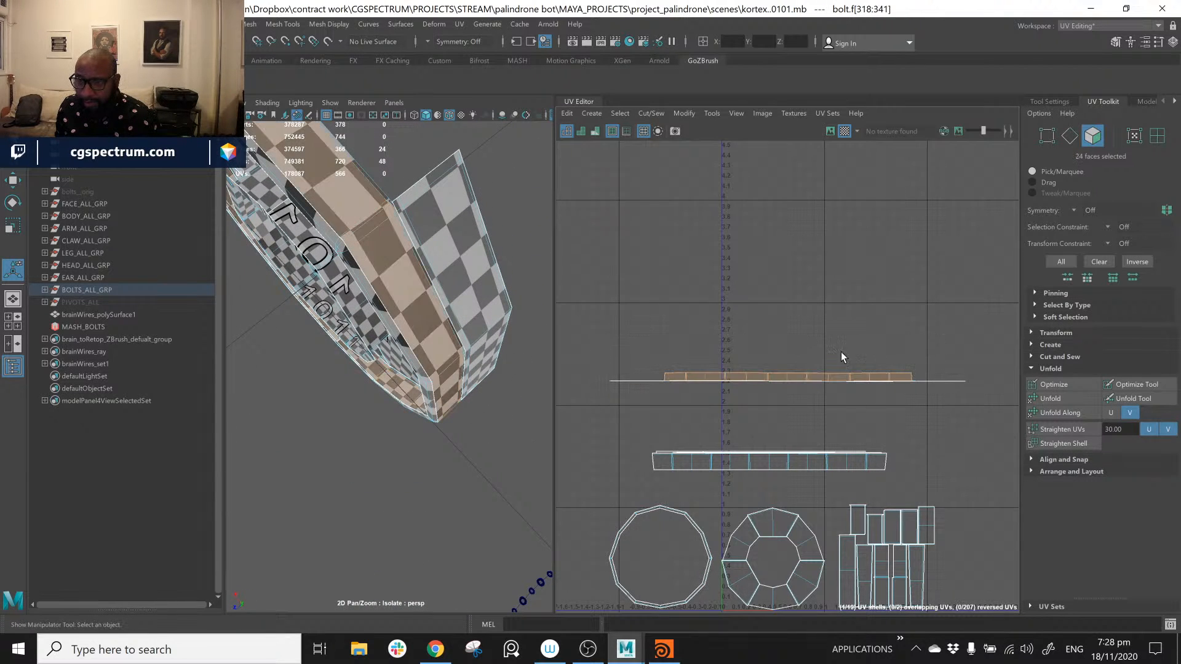
left_click(11, 180)
left_click_drag(793, 377, 790, 331)
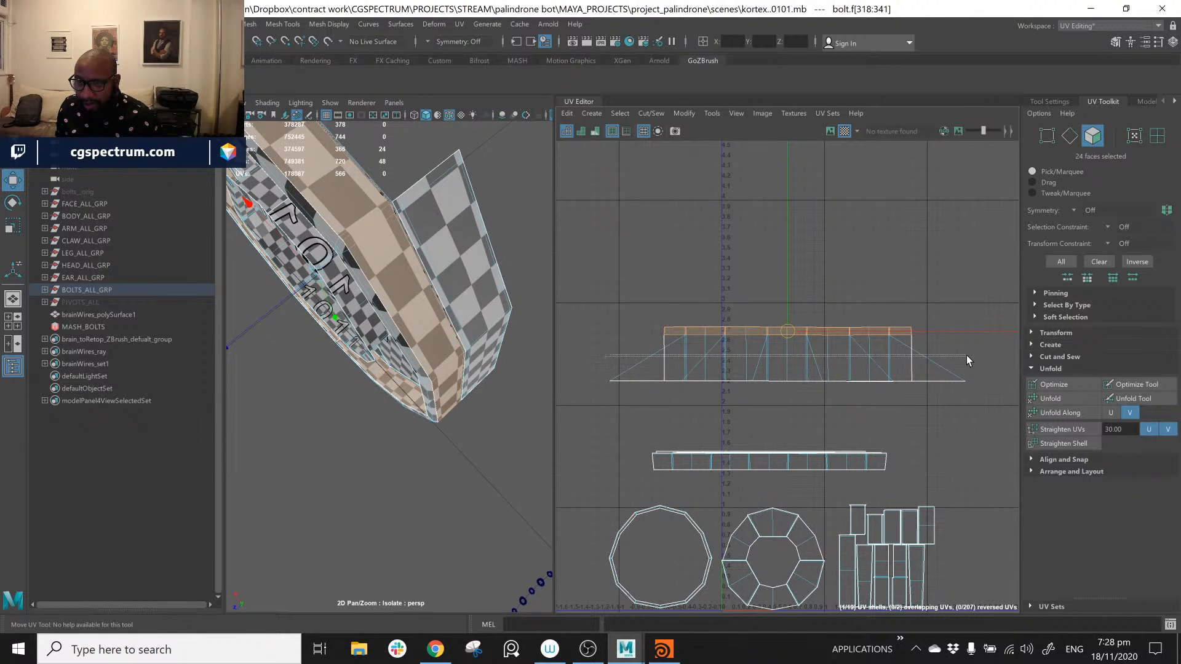
Step: Select the stretched faces beneath the raised band and examine where they lie on the bolt
left_click_drag(967, 361, 967, 361)
scroll(337, 271, "down", 5)
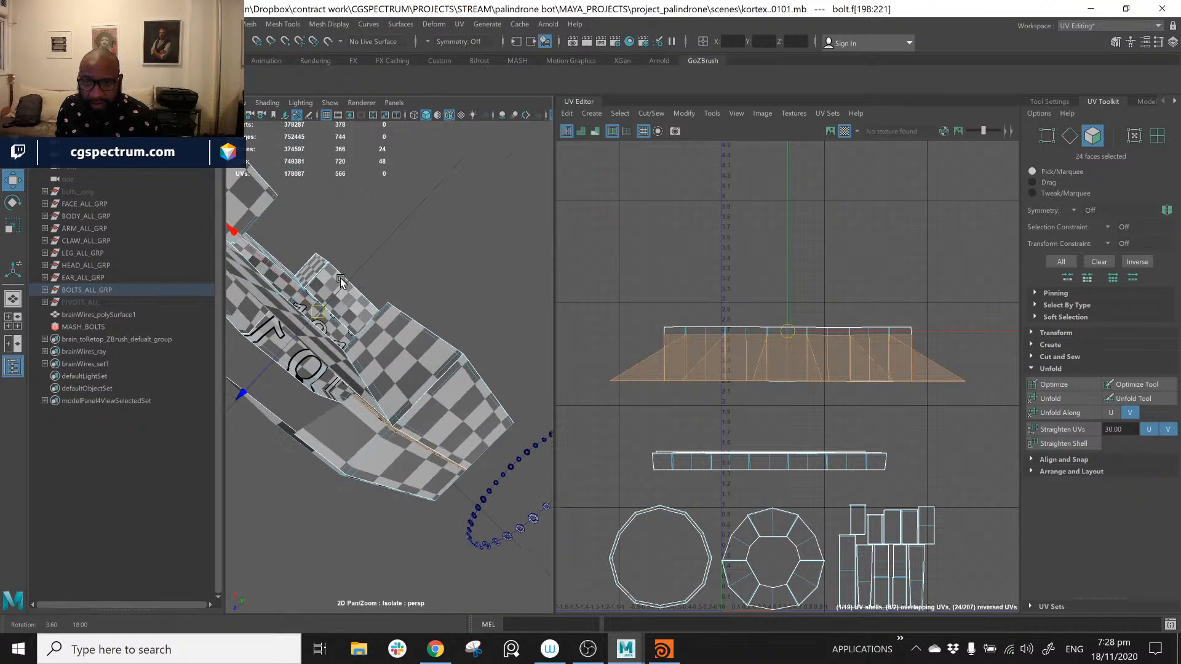
scroll(409, 364, "down", 5)
key("f")
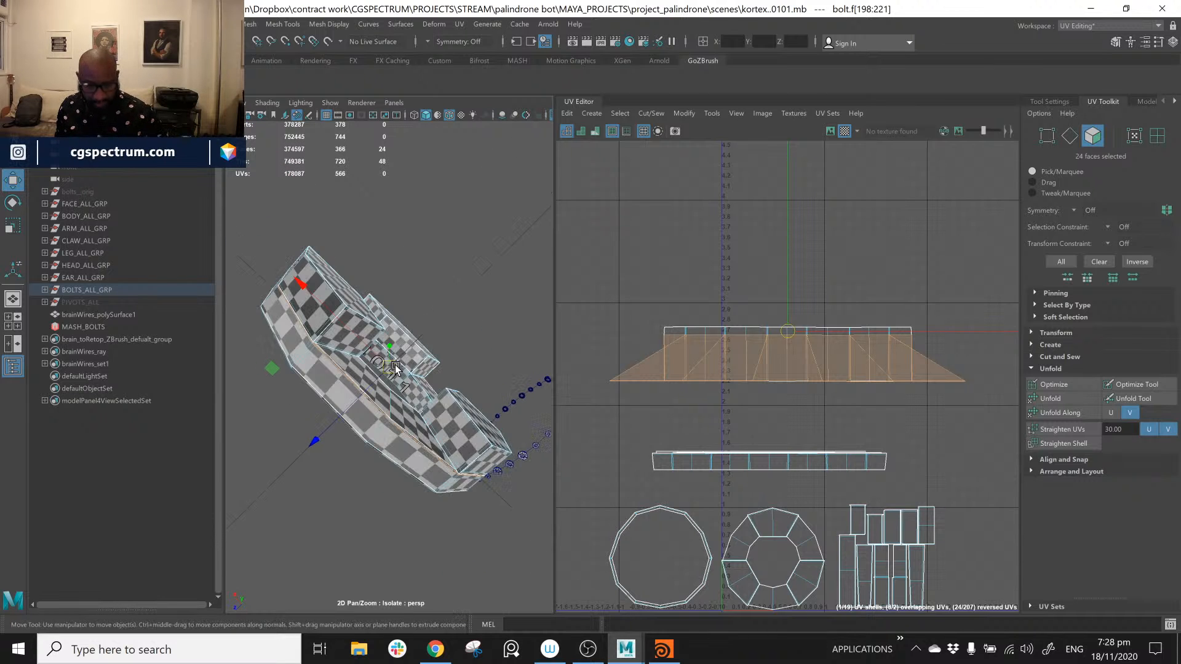
left_click_drag(386, 399, 426, 430, "alt")
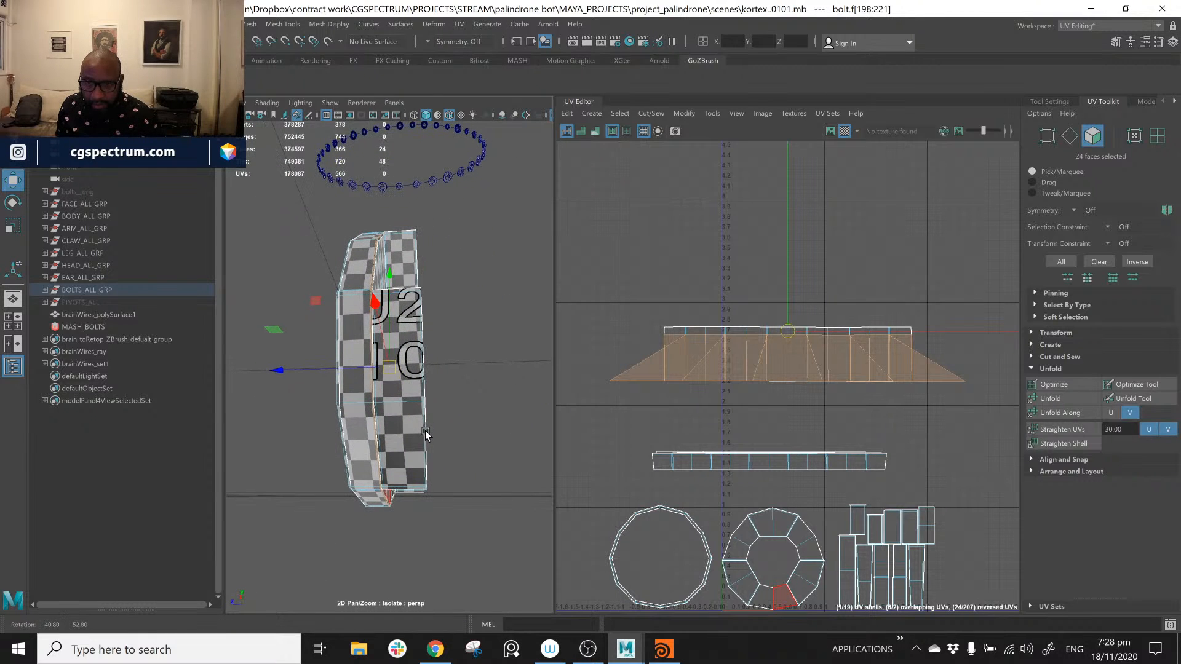
Step: Select every face of the rim strip shell and apply a cylindrical projection to them
left_click_drag(584, 295, 1013, 415)
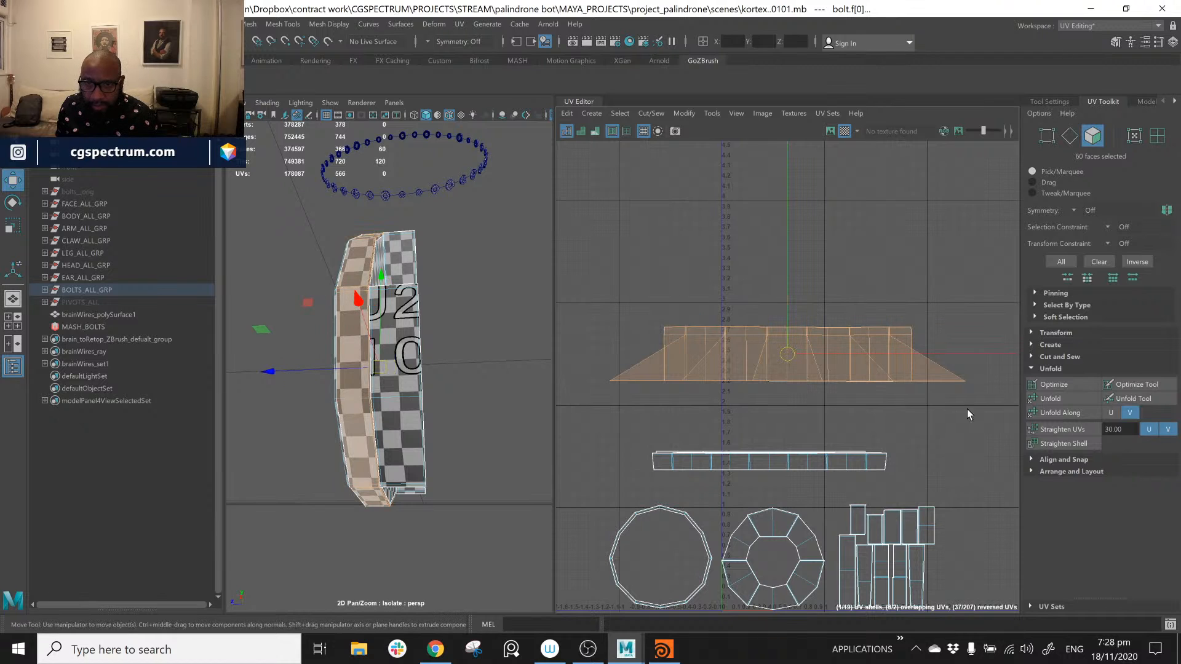
mouse_move(329, 278)
left_mouse_down("alt")
mouse_move(321, 292)
mouse_move(393, 280)
mouse_move(366, 308)
mouse_move(384, 303)
mouse_move(342, 286)
mouse_move(370, 288)
mouse_move(274, 280)
mouse_move(323, 273)
left_mouse_up("alt")
scroll(346, 265, "up", 6)
scroll(345, 264, "down", 8)
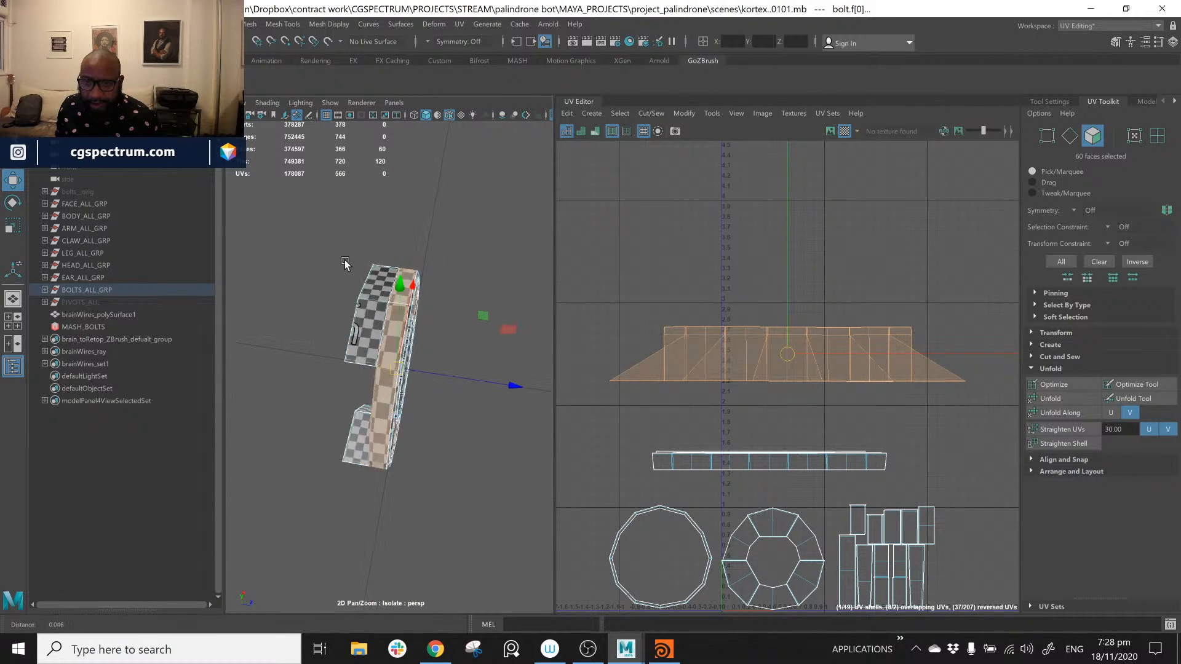
scroll(344, 264, "up", 7)
scroll(344, 265, "down", 8)
scroll(343, 265, "up", 3)
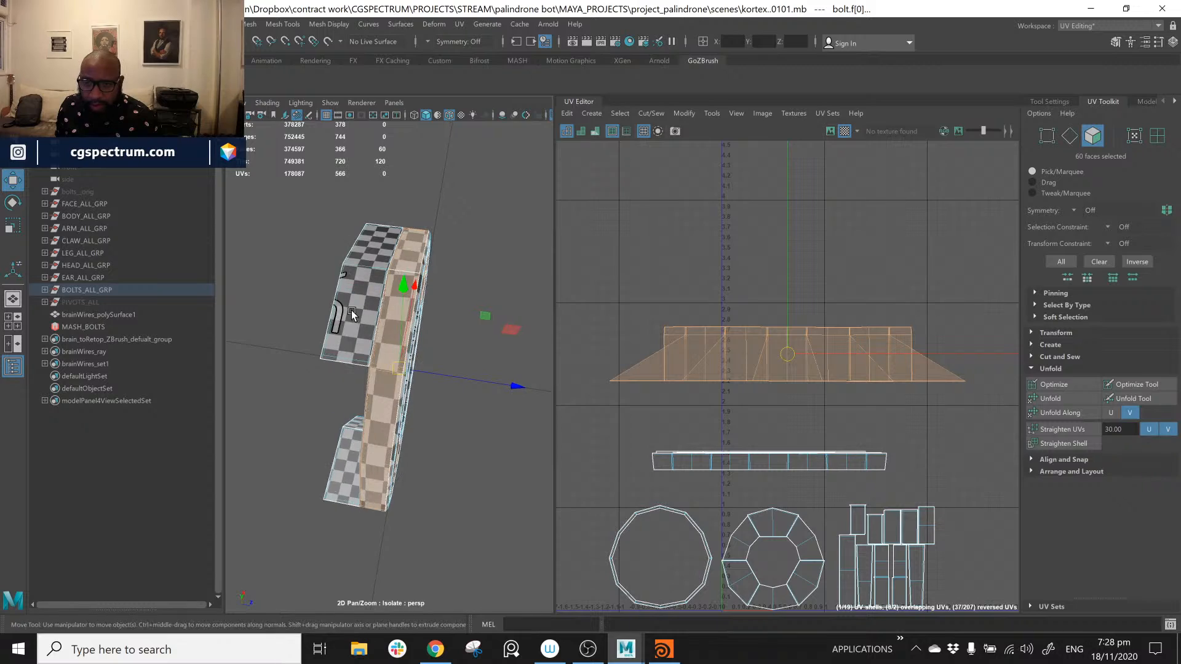
left_click_drag(344, 265, 360, 345, "alt")
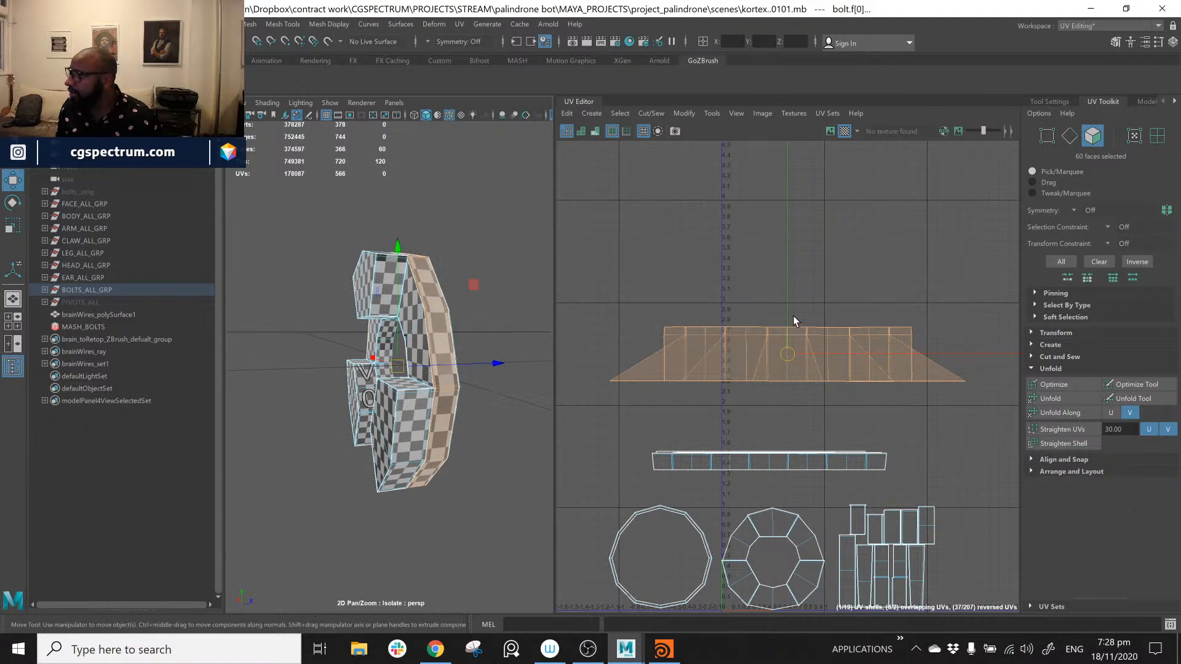
left_click_drag(468, 306, 486, 303, "alt")
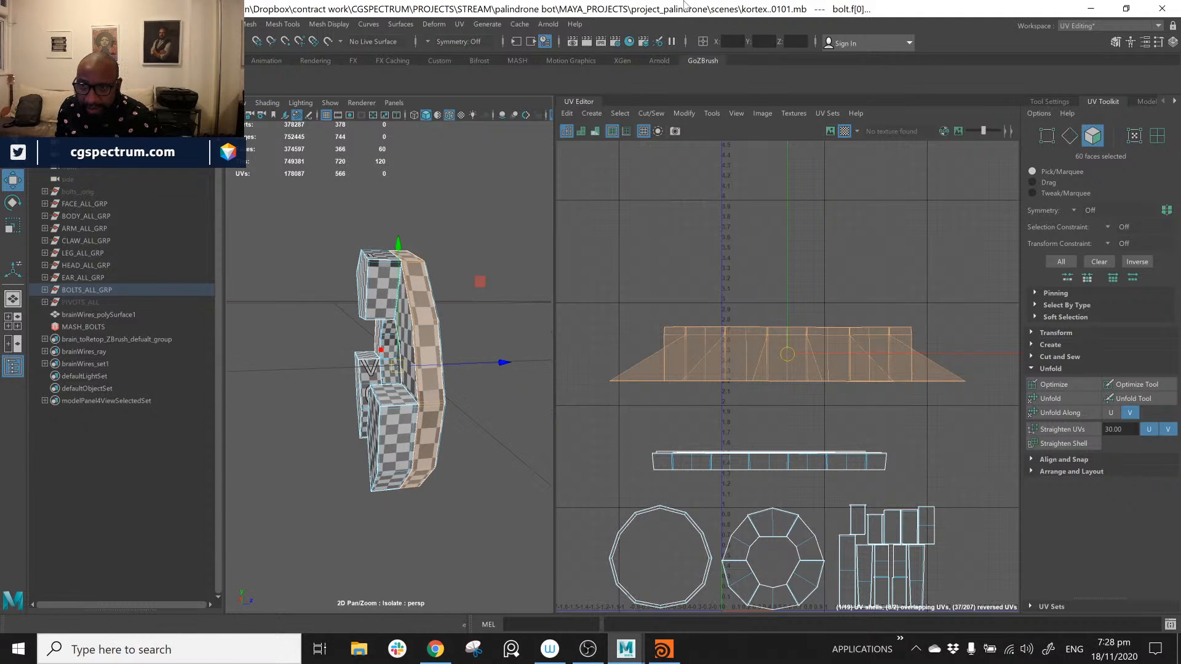
left_click(592, 113)
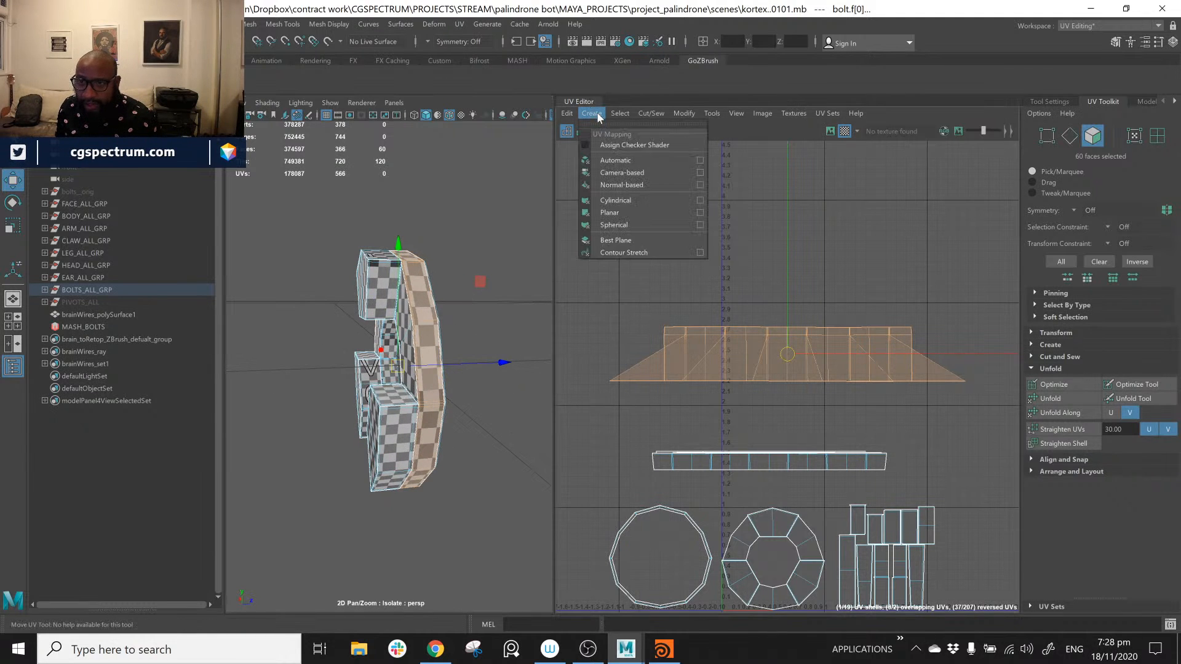
left_click(635, 202)
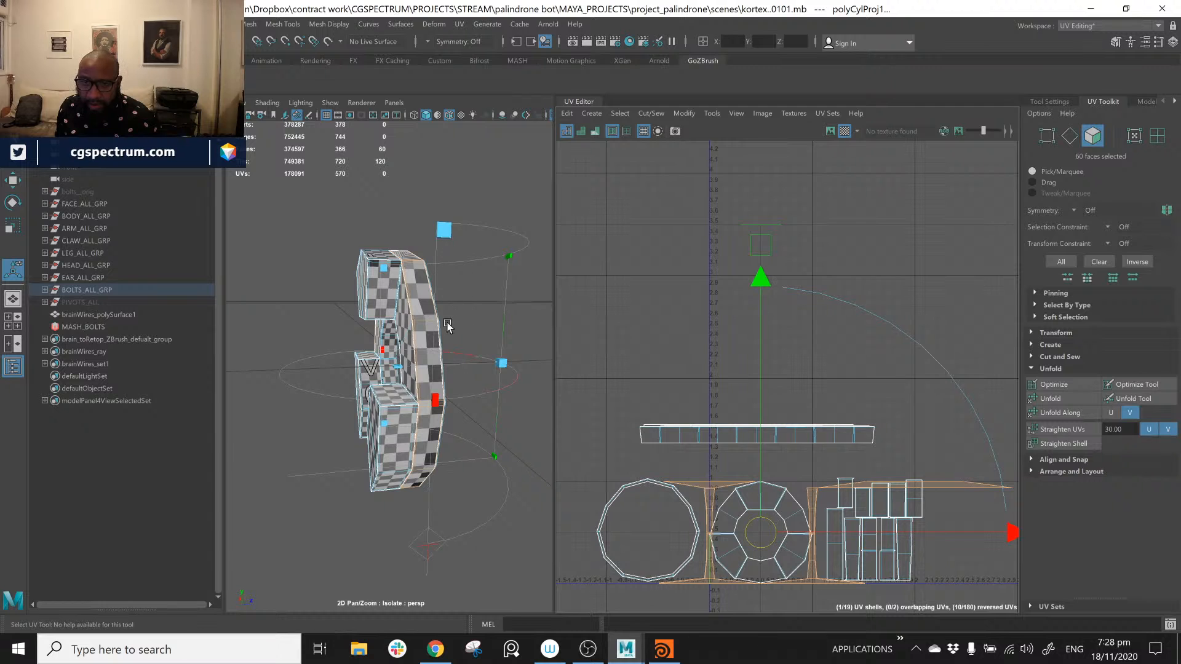
Step: Extend the cylindrical projection's sweep to a full circle and rotate the projection to match the bolt's axis
left_click_drag(435, 401, 273, 372)
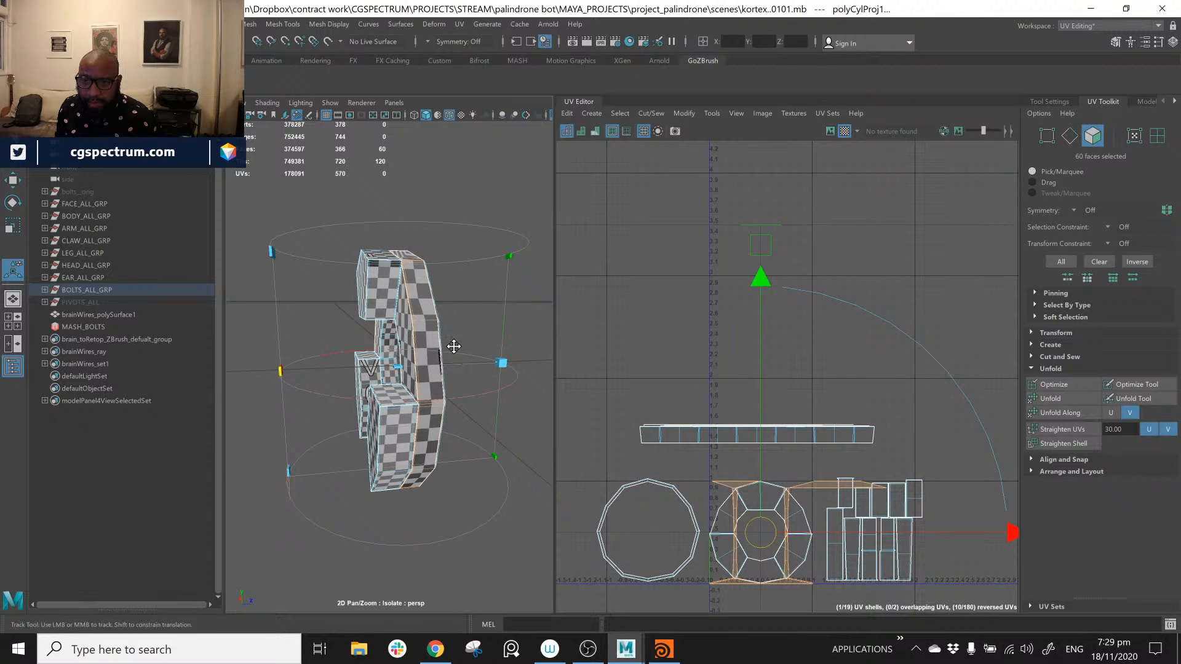
middle_click_drag(454, 346, 470, 354, "alt")
key("t")
scroll(490, 363, "down", 8)
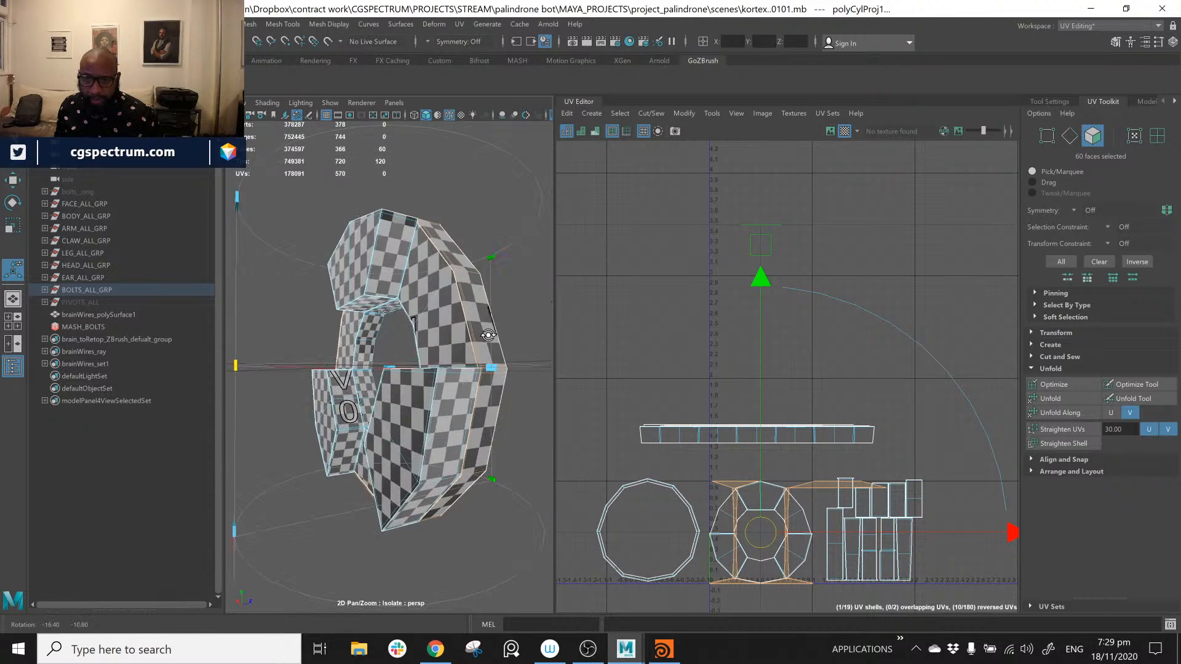
right_click_drag(459, 350, 444, 425, "alt")
left_click(335, 434)
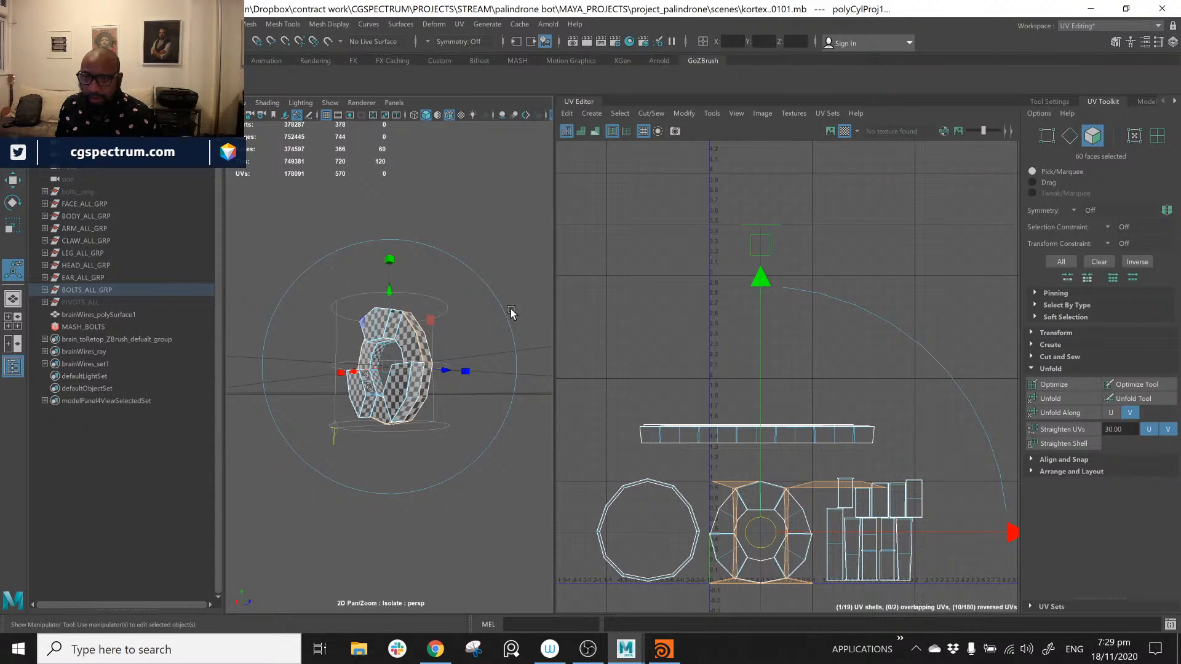
key("e")
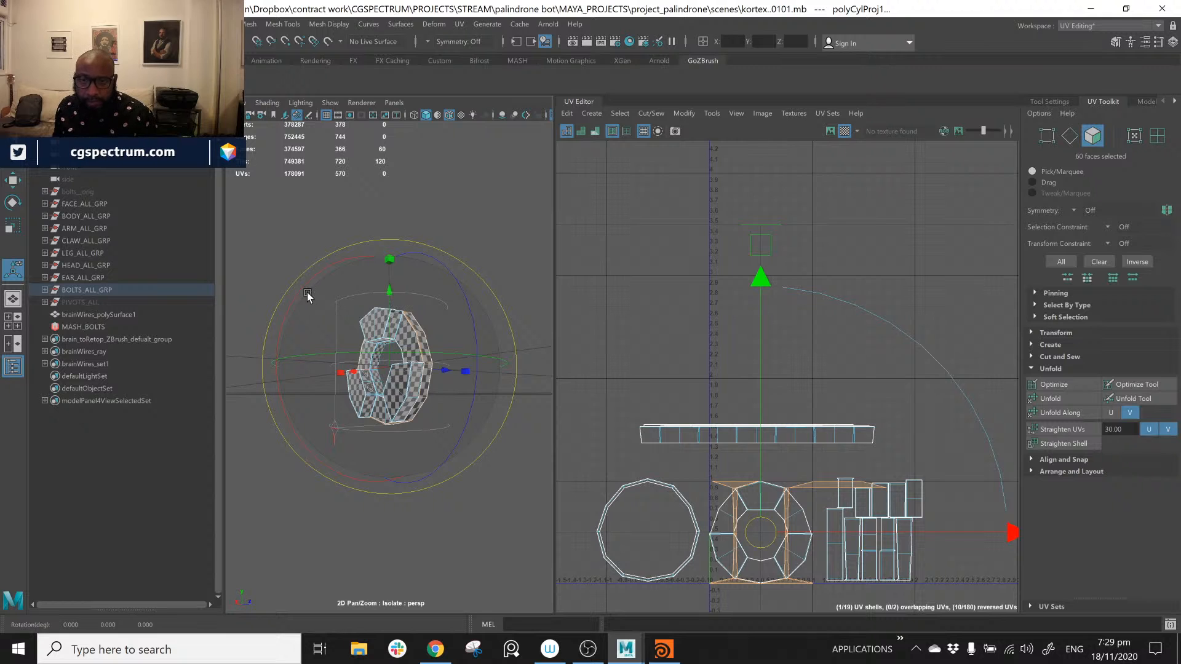
left_click_drag(308, 296, 339, 283)
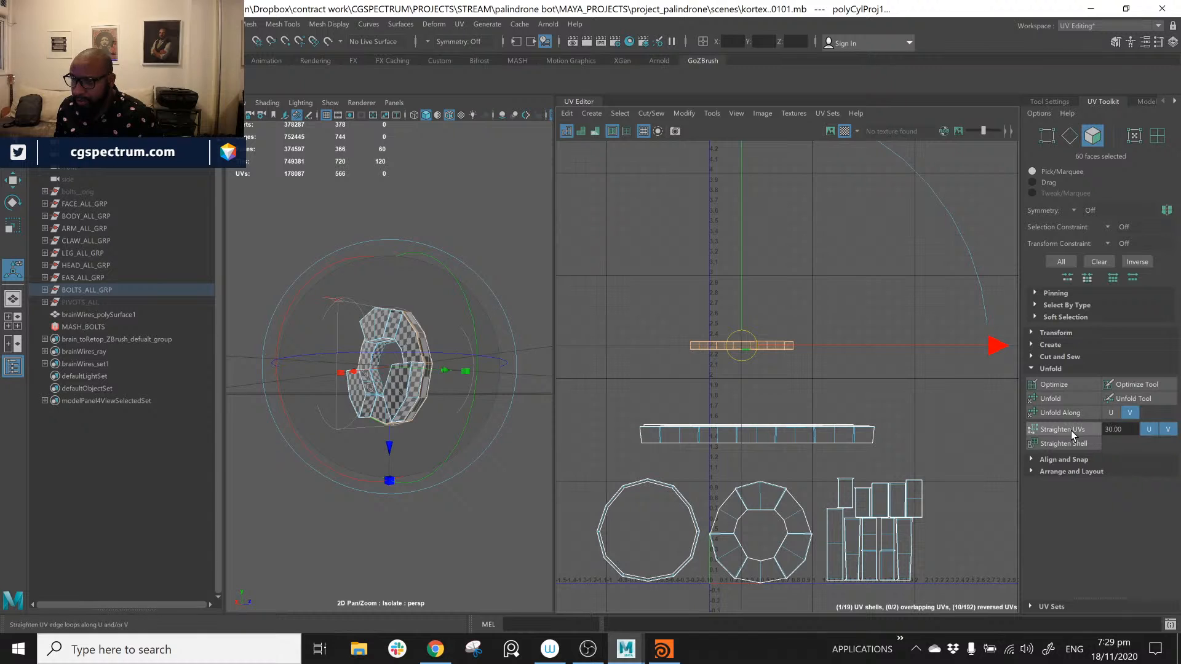
Step: Unfold the projected rim strip shell and examine its edges up close in the UV layout
left_click(1061, 399)
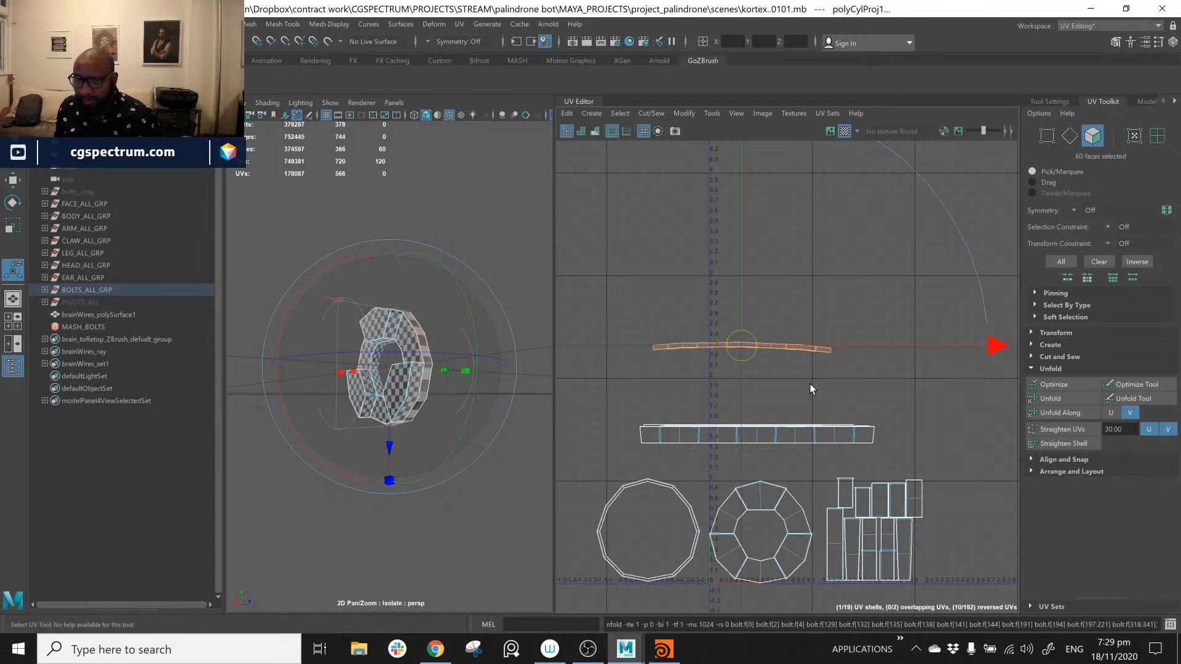
left_click(810, 384)
left_click_drag(444, 385, 425, 387, "alt")
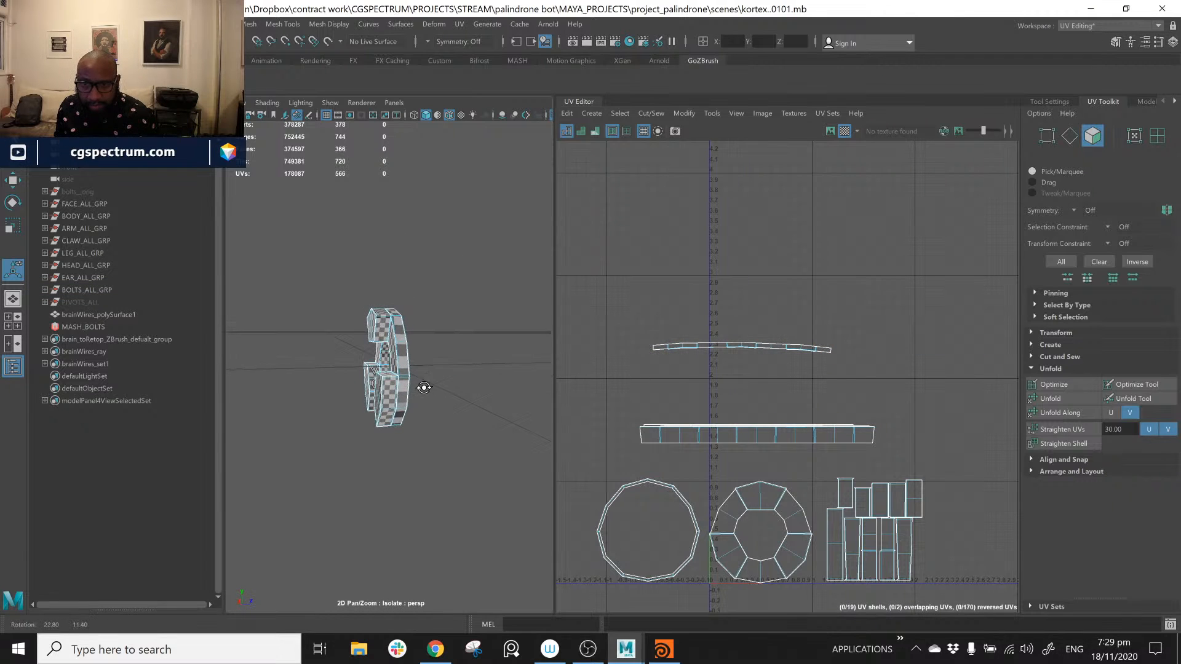
scroll(778, 357, "up", 5)
scroll(782, 358, "up", 3)
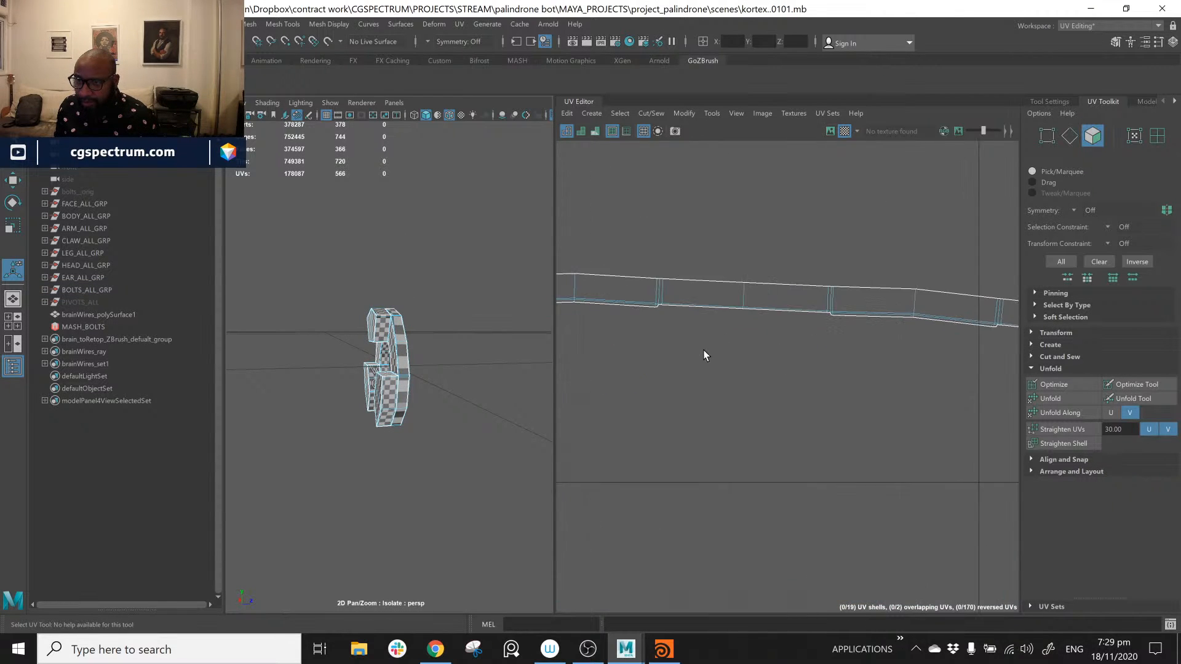
middle_click_drag(695, 350, 1047, 379, "alt")
right_click_drag(890, 393, 572, 246, "alt")
middle_click_drag(835, 341, 709, 322, "alt")
scroll(709, 322, "up", 1)
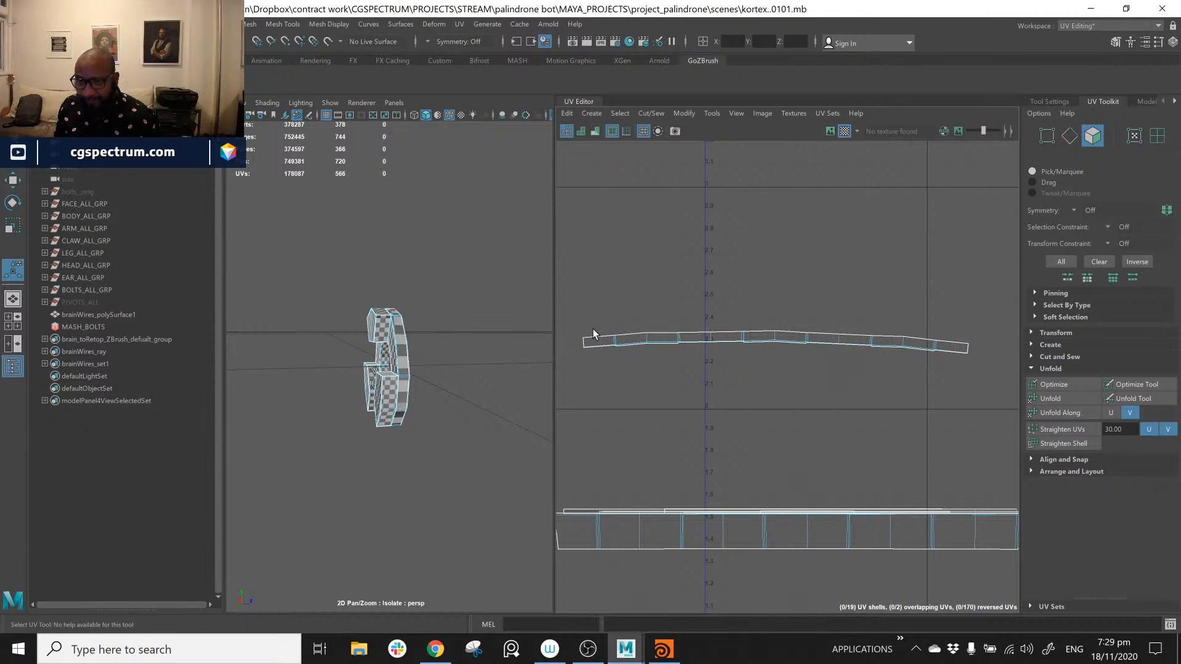
Step: Select all UVs of the unfolded rim strip and straighten them along U only, with an angle of 30
left_click_drag(561, 311, 950, 372)
right_click_drag(692, 345, 747, 346)
left_click_drag(572, 314, 969, 393)
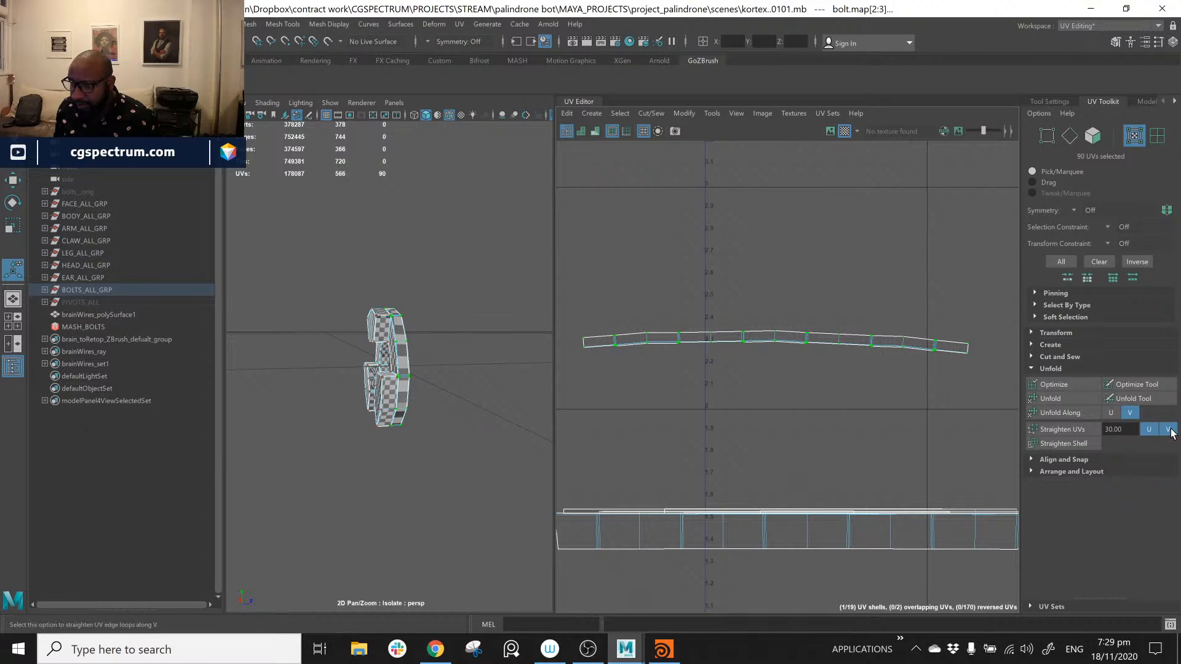
left_click(1083, 429)
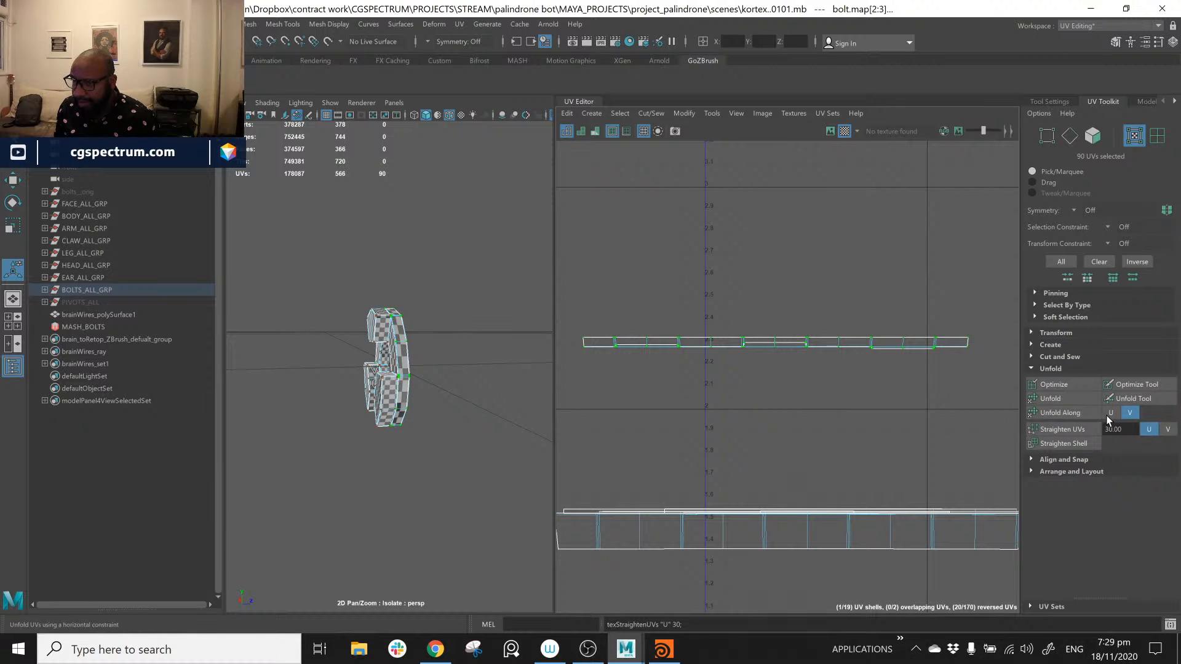
Step: Try unfolding the rim strip along V, along U, and along V again, undoing the V attempts
left_click(1069, 414)
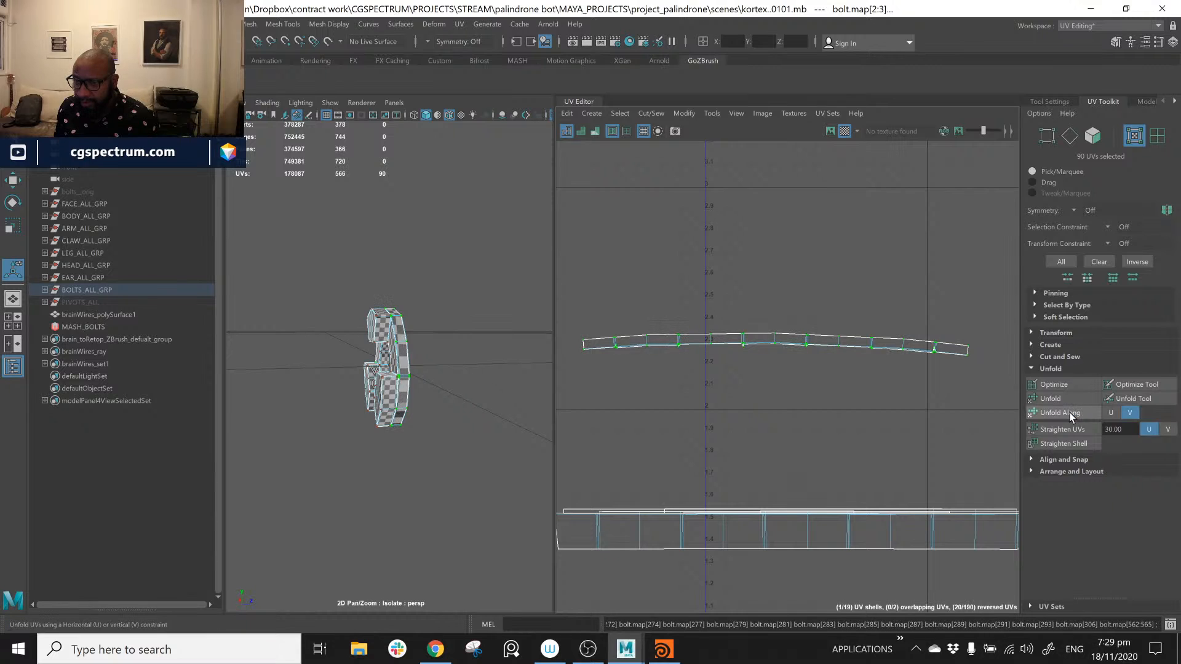
key("ctrl+z")
left_click(1111, 412)
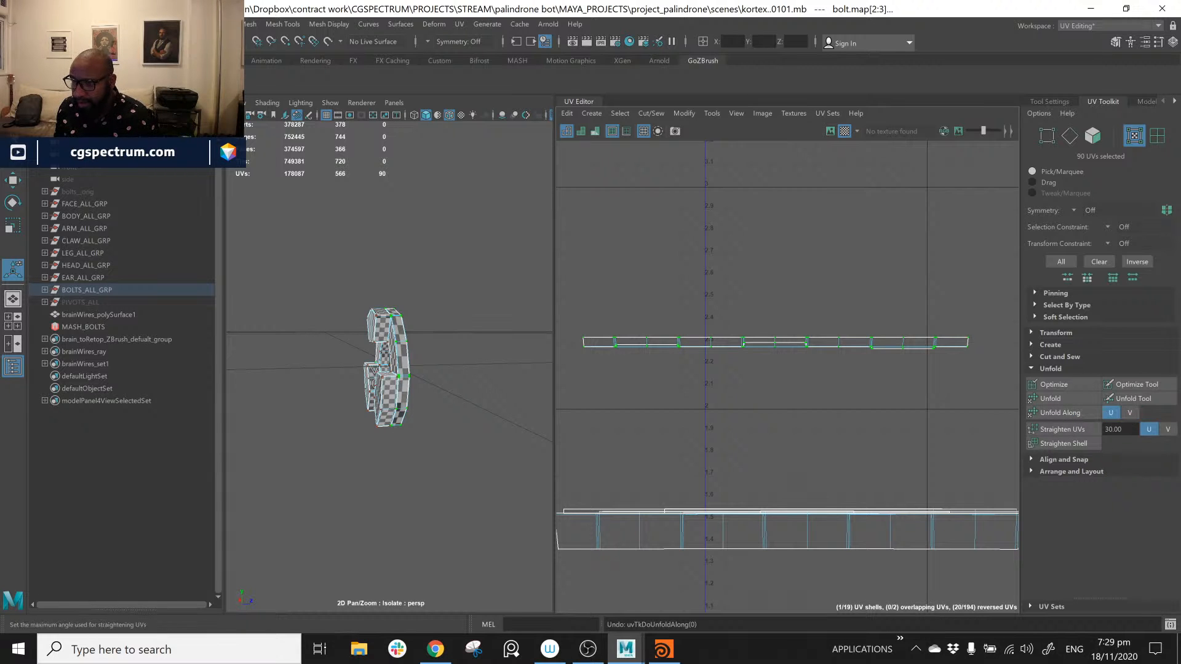
left_click(1080, 415)
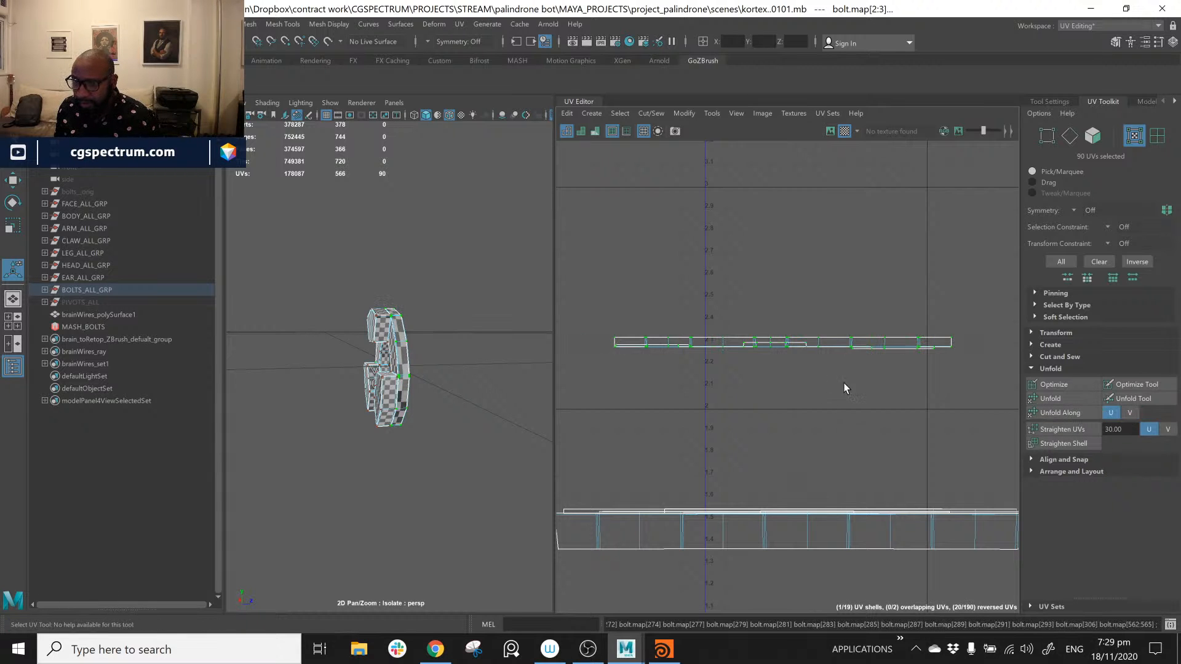
left_click(1130, 413)
left_click(1078, 414)
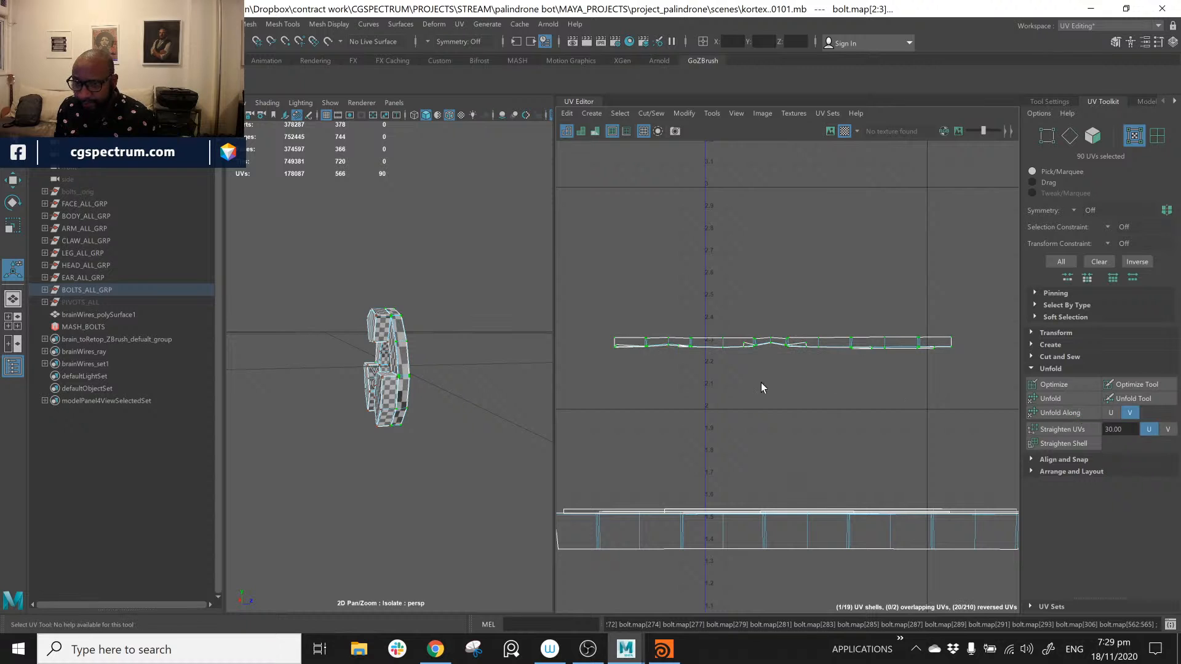
key("ctrl+z")
Step: Examine the overlapping section near the middle of the strip's lower border and select its UVs
scroll(788, 374, "up", 8)
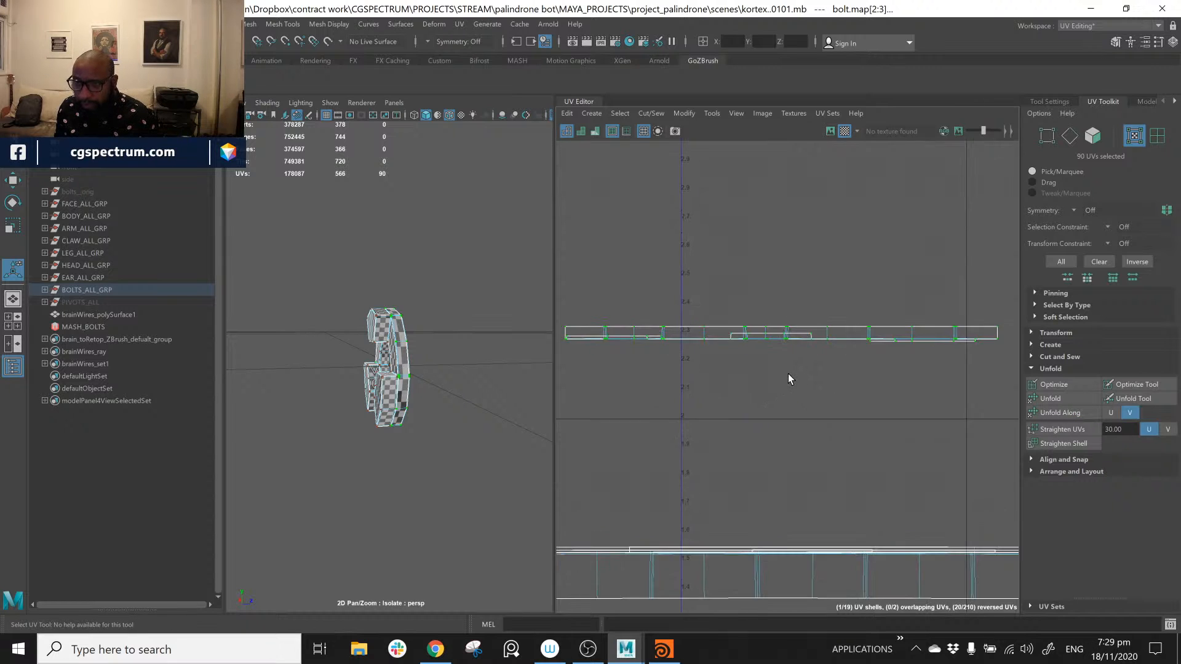
middle_click_drag(810, 356, 880, 415, "alt")
left_click(714, 341)
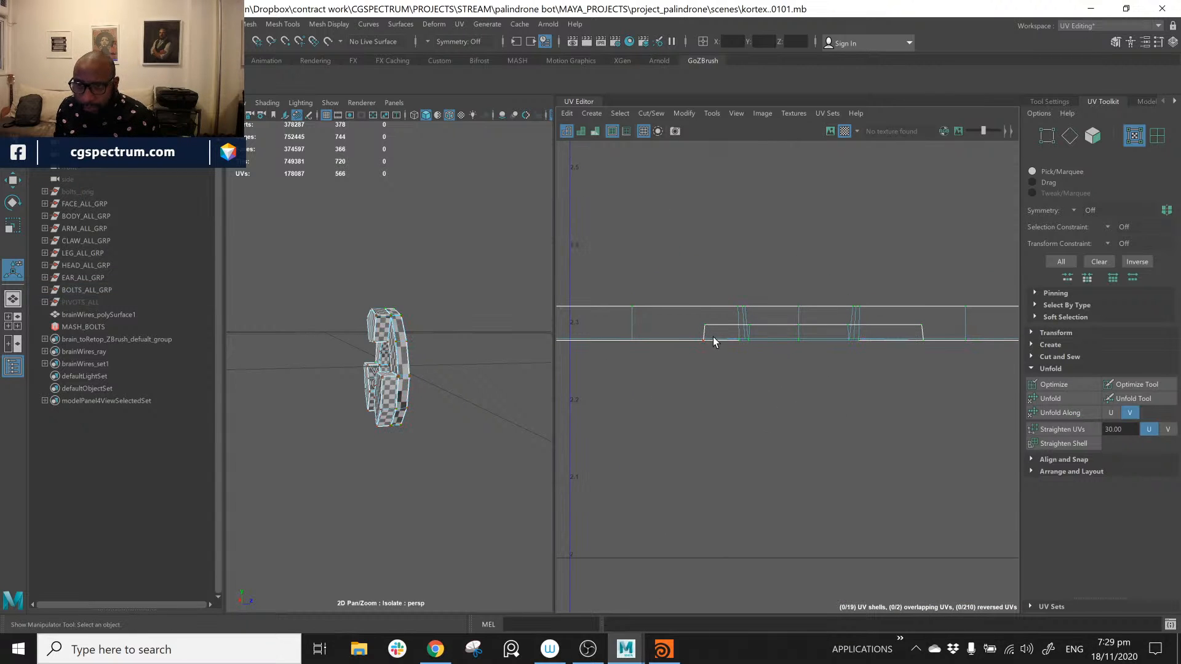
left_click_drag(694, 317, 936, 335)
left_click_drag(685, 319, 977, 388)
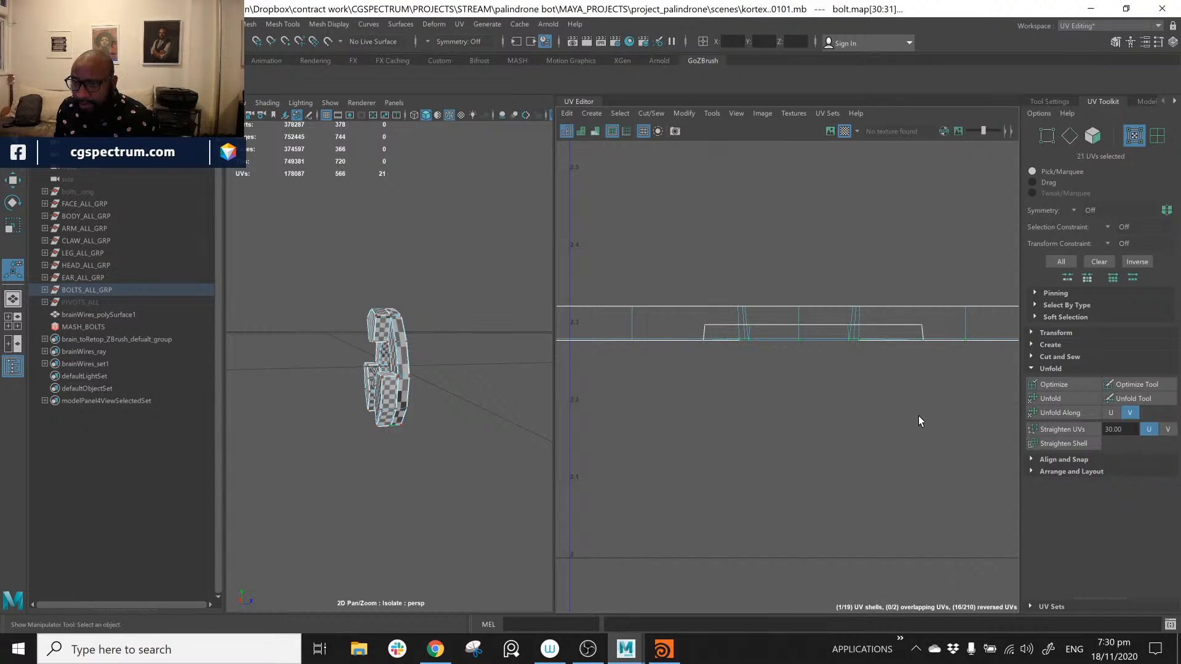
middle_click_drag(937, 432, 941, 417, "alt")
right_click_drag(941, 418, 753, 369, "alt")
middle_click_drag(752, 369, 651, 325, "alt")
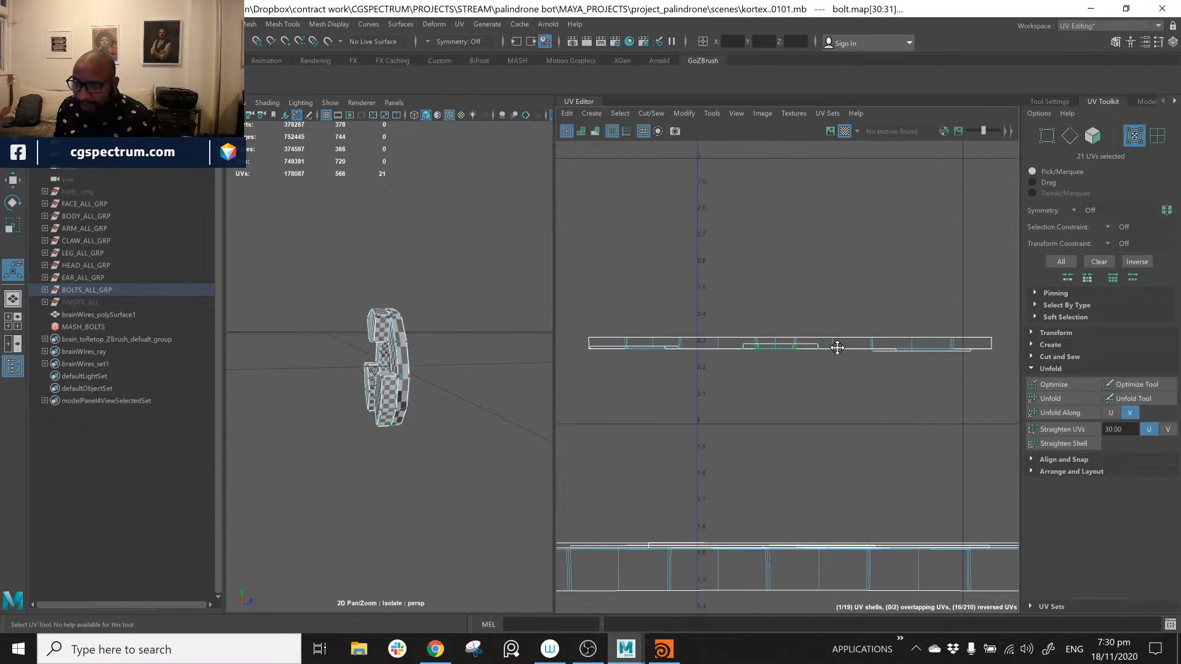
right_click_drag(778, 345, 616, 333)
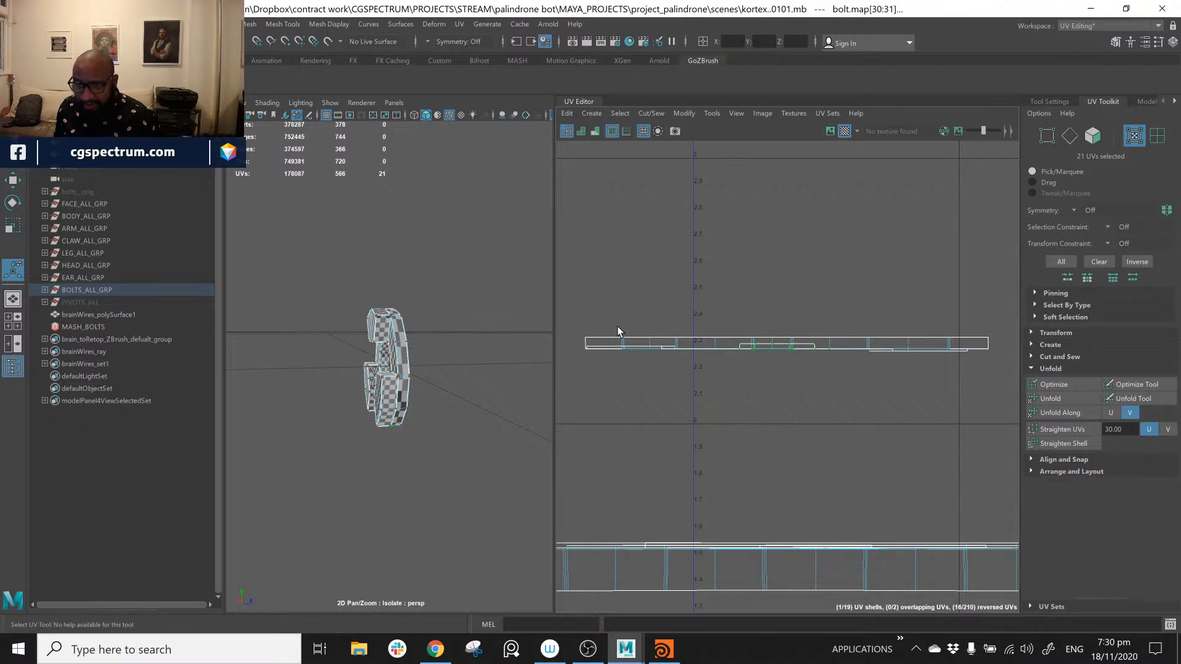
Step: Reselect all the rim strip's UVs and unfold the whole shell again
middle_click_drag(884, 377, 905, 345, "alt")
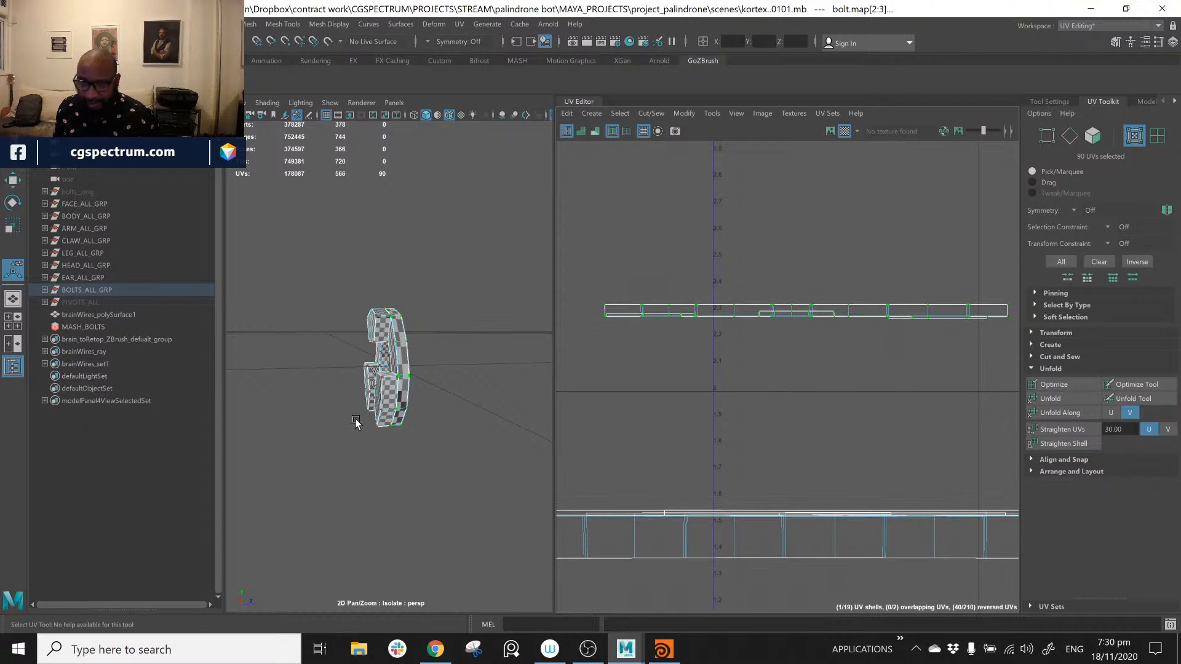
mouse_move(355, 420)
left_mouse_down("alt")
mouse_move(421, 395)
mouse_move(369, 412)
left_mouse_up("alt")
right_click_drag(361, 378, 369, 380, "alt")
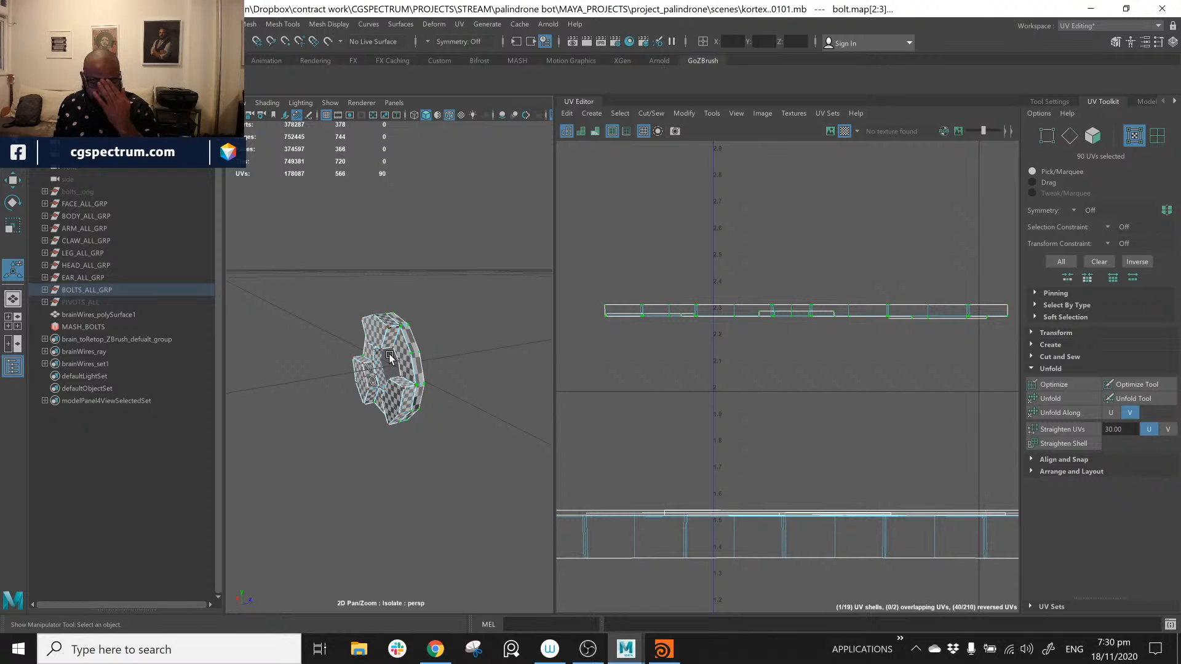
left_click(1052, 398)
middle_click_drag(794, 382, 791, 387, "alt")
right_click_drag(848, 397, 775, 396, "alt")
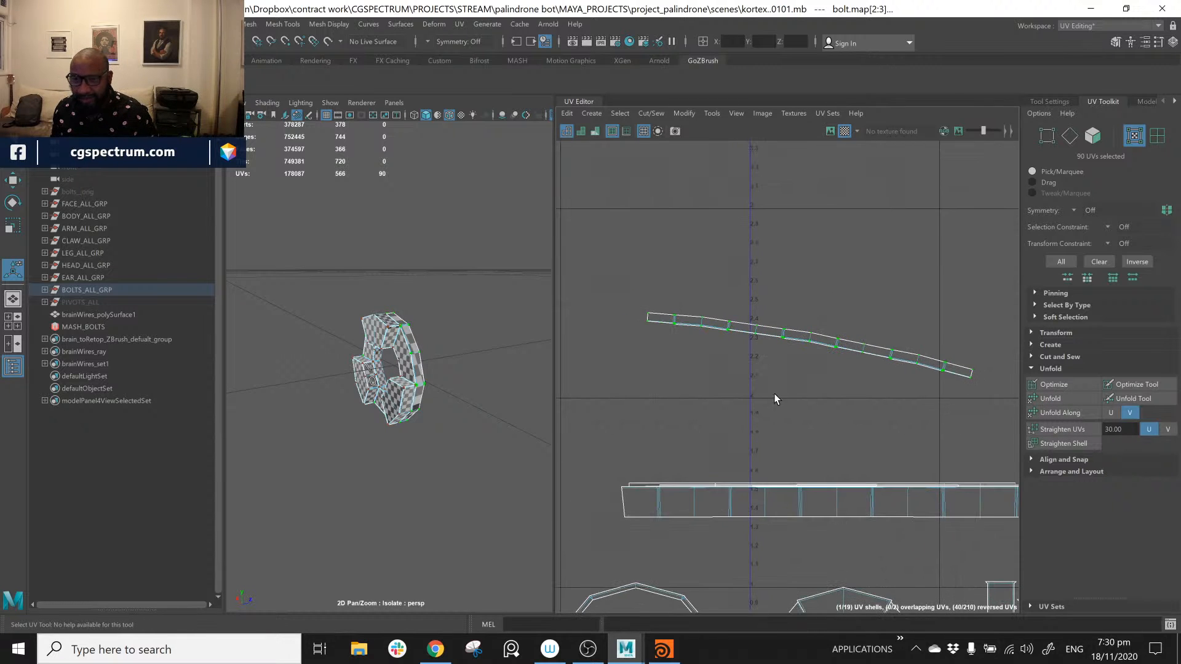
Step: Rotate the unfolded rim strip until it lies roughly horizontal in the UV layout
left_click(10, 204)
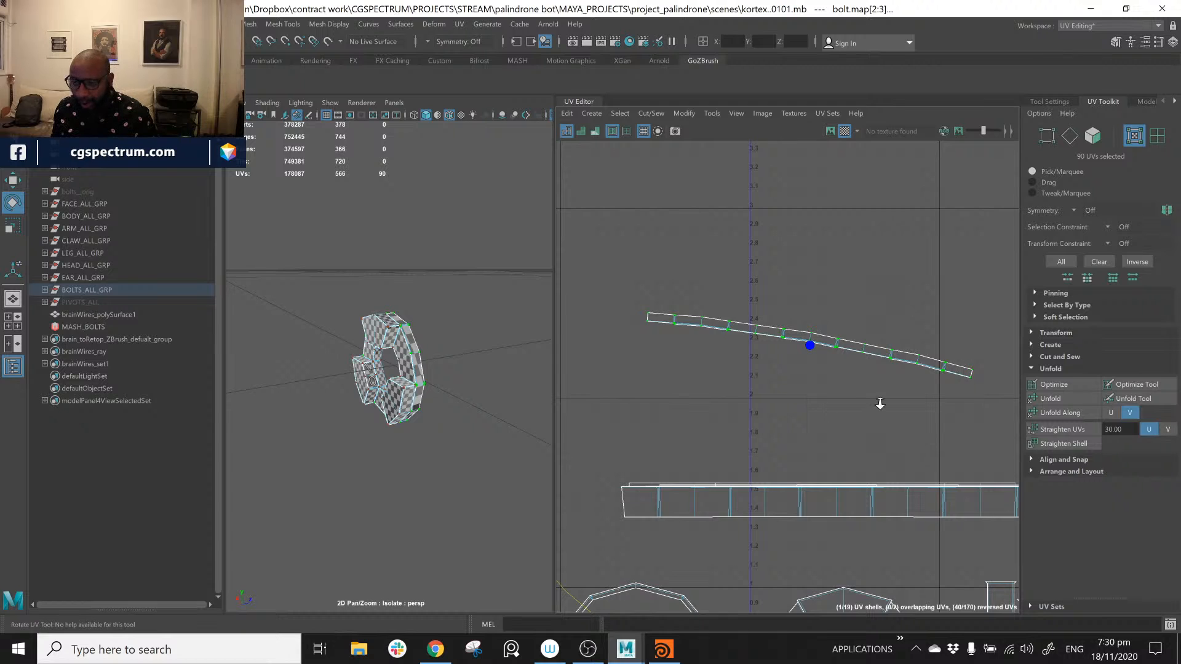
right_click_drag(881, 403, 580, 250, "alt")
left_click_drag(607, 174, 584, 226)
right_click_drag(662, 305, 901, 400, "alt")
scroll(900, 400, "up", 2)
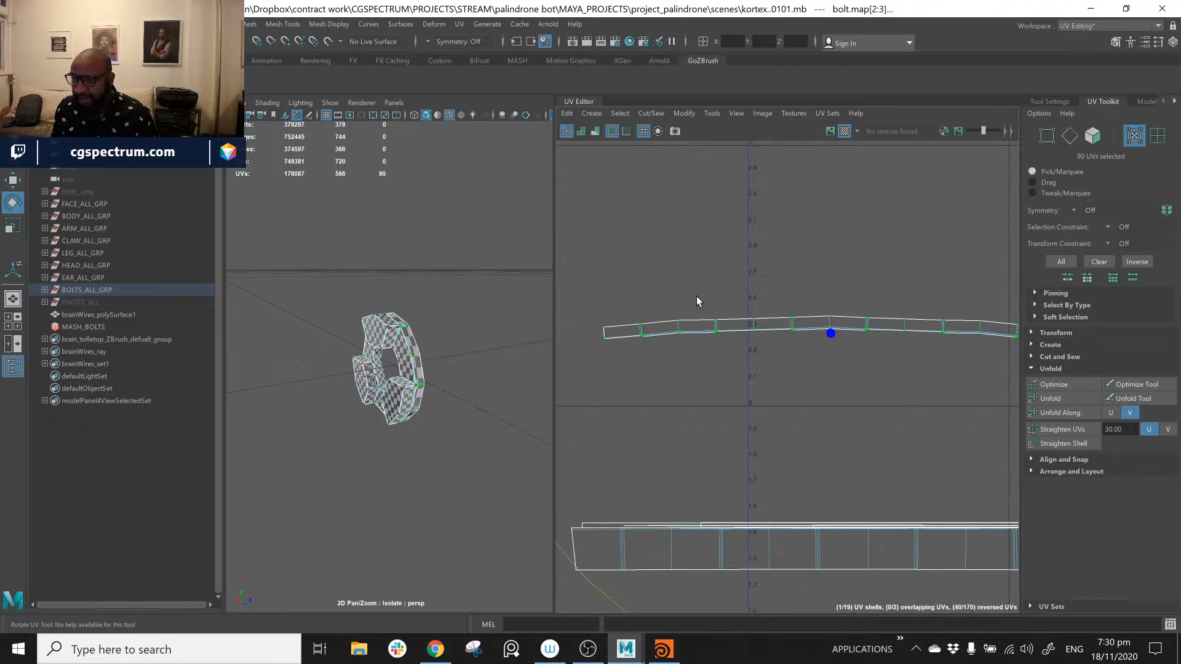
Step: Select the UVs along the strip's entire upper edge and straighten them along U with an angle of 30
left_click_drag(593, 308, 746, 327)
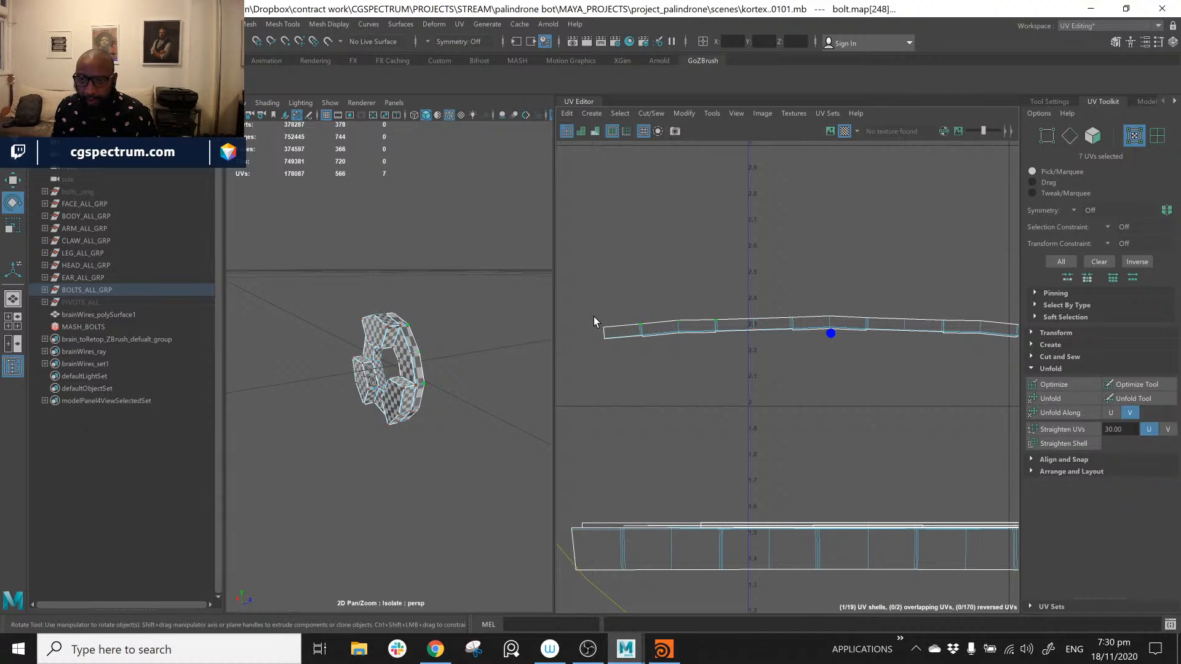
left_click_drag(593, 316, 640, 333)
left_click_drag(776, 294, 890, 323, "shift")
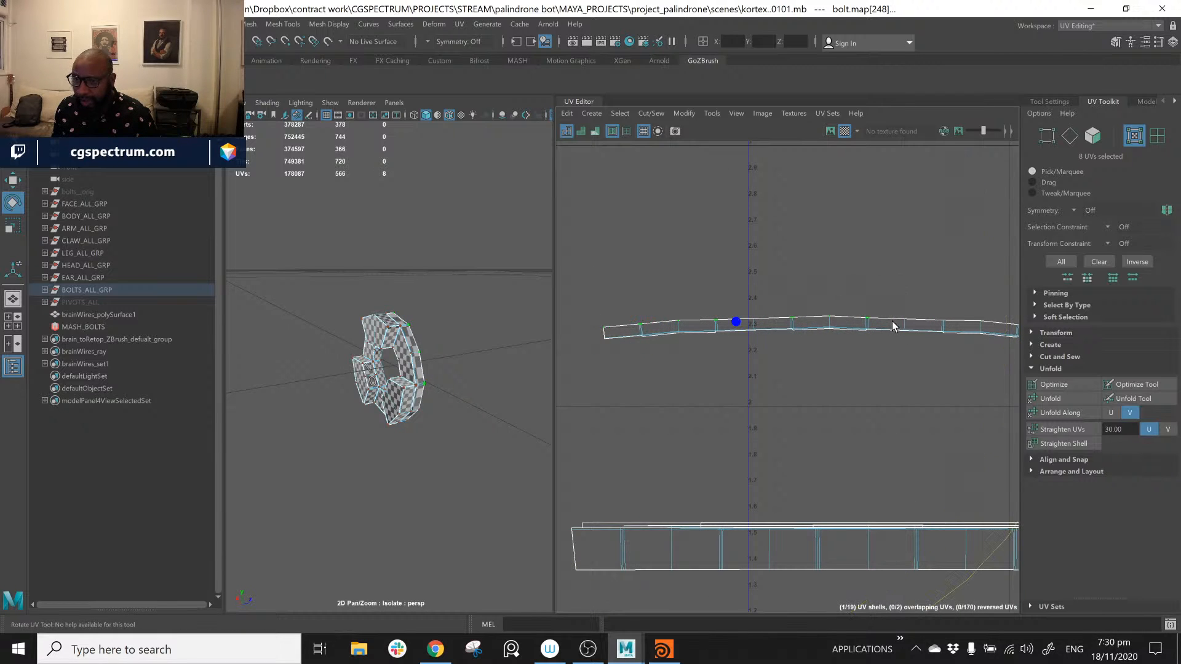
left_click_drag(740, 291, 771, 322, "shift")
left_click_drag(909, 295, 997, 326, "shift")
middle_click_drag(963, 383, 810, 403, "alt")
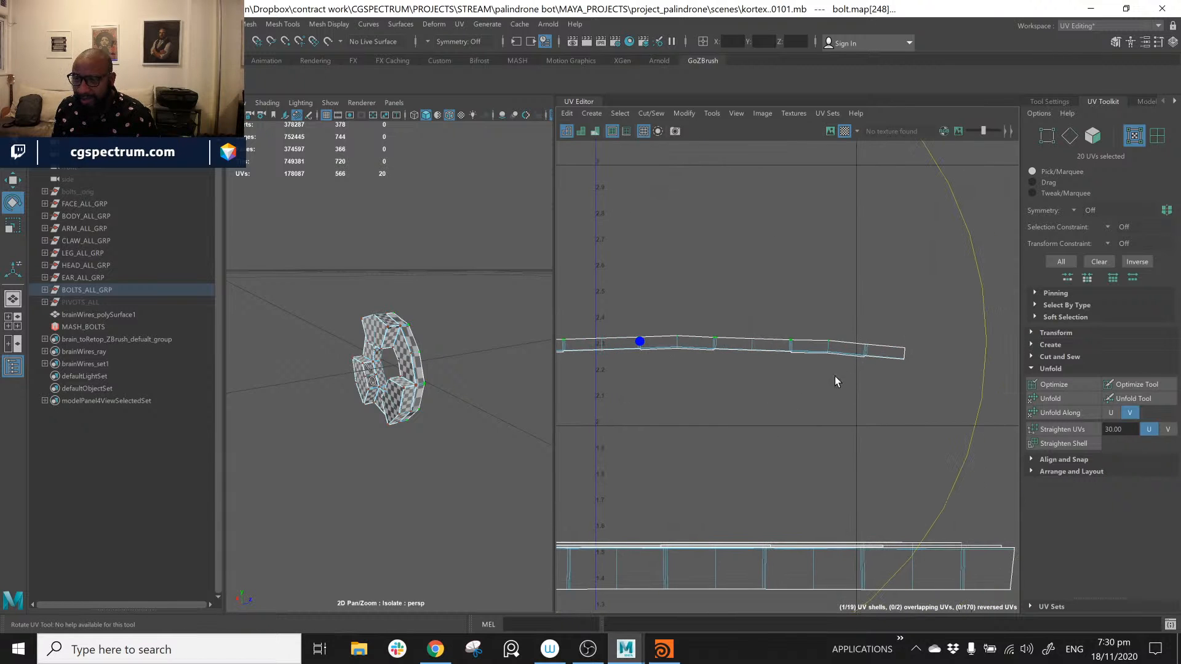
left_click_drag(939, 356, 940, 356, "shift")
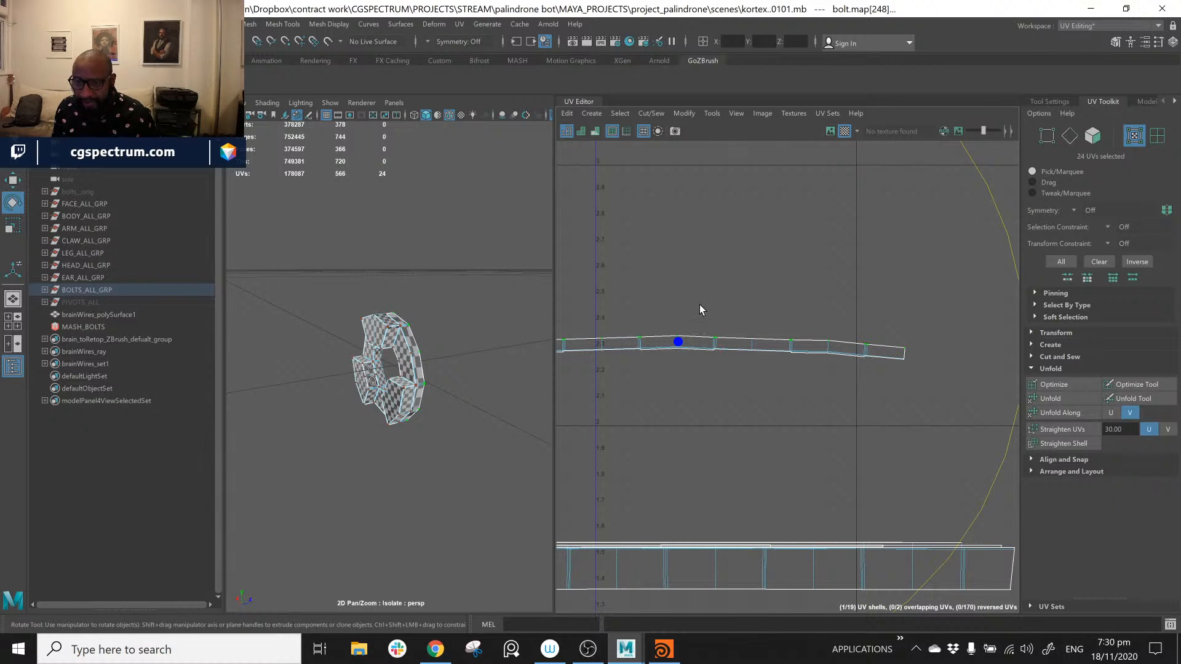
left_click(865, 356, "shift")
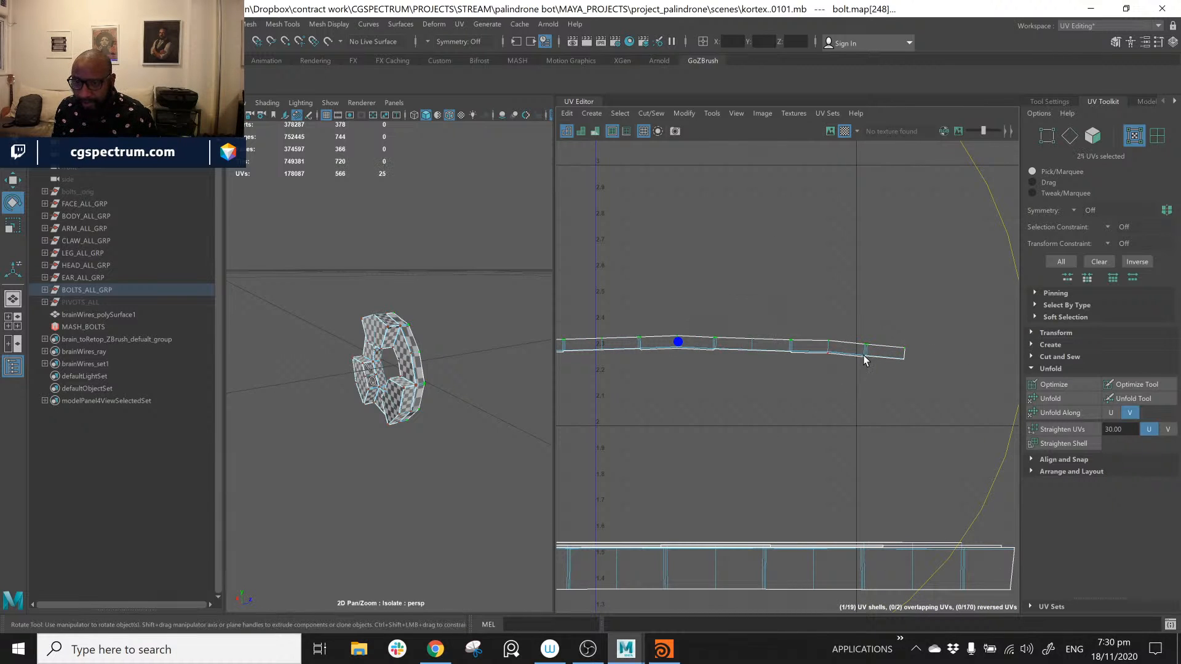
left_click(1068, 429)
middle_click_drag(850, 386, 907, 382, "alt")
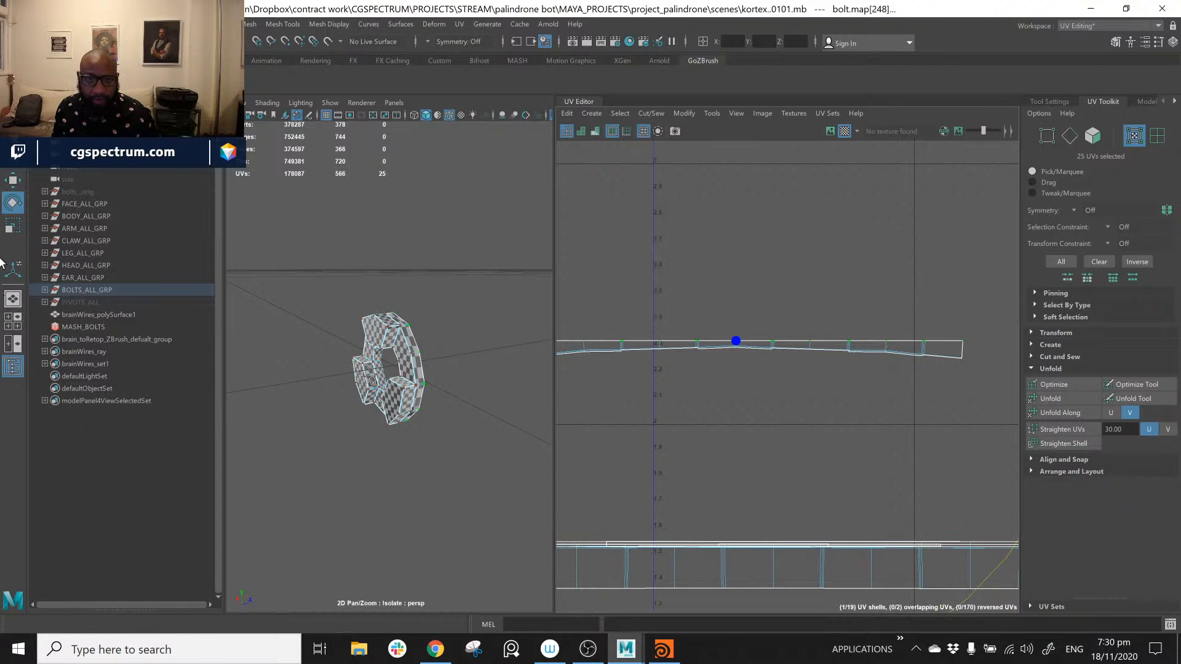
Step: Move the straightened upper-edge UVs slightly up in V to widen the strip
left_click(13, 179)
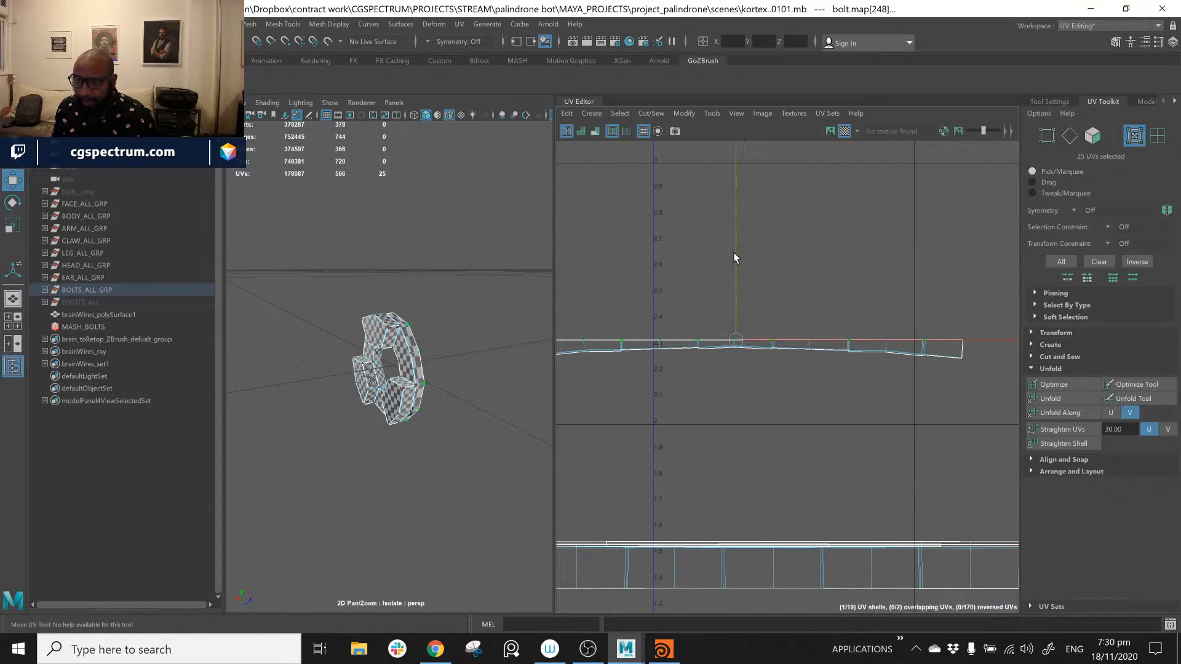
left_click_drag(738, 255, 731, 242)
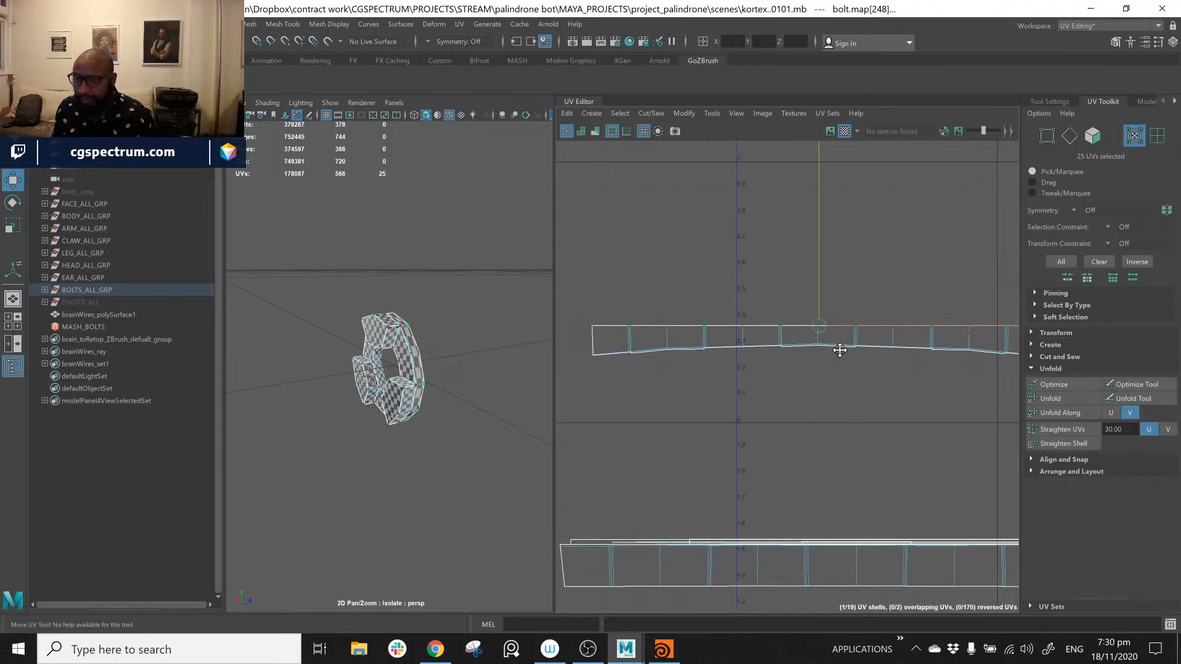
scroll(825, 362, "up", 5)
scroll(824, 362, "up", 2)
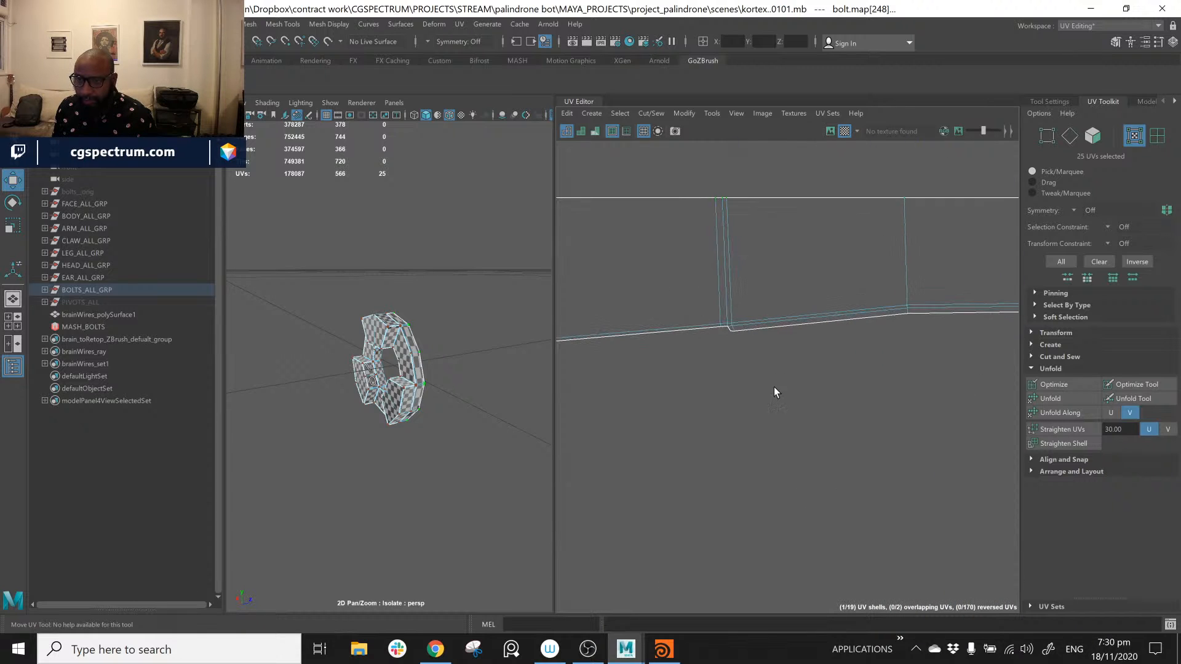
Step: Select the lower-border UVs at the strip's first seam from the left end and move them down in V, level with the end corner
scroll(774, 386, "down", 4)
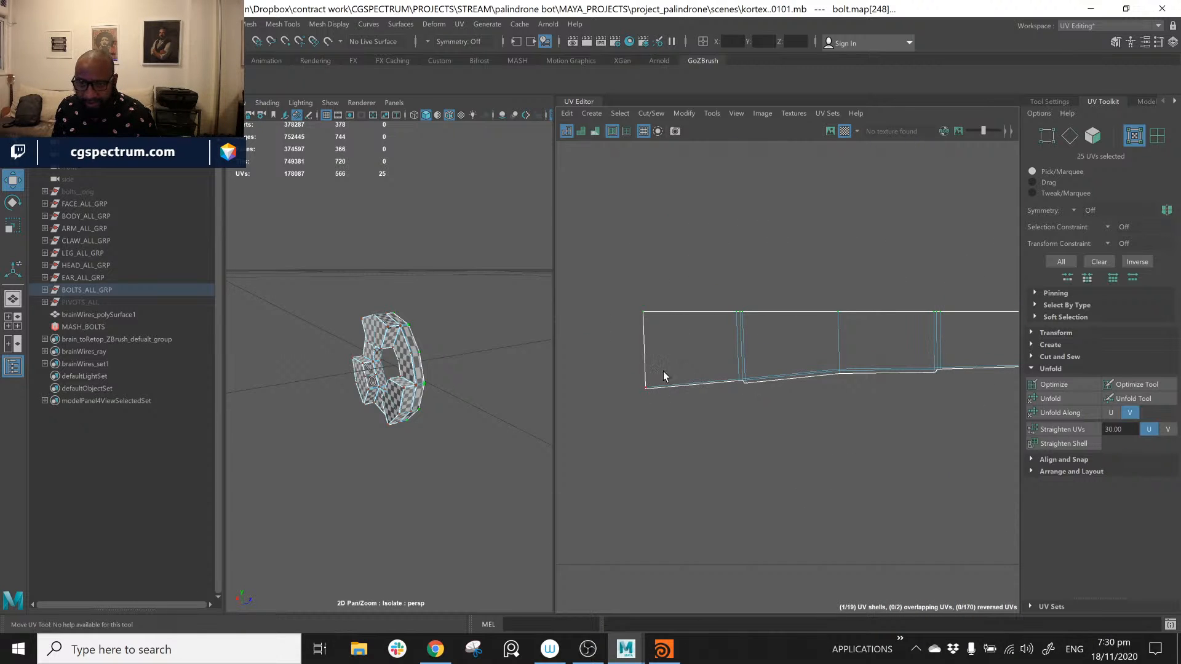
left_click_drag(778, 401, 778, 400)
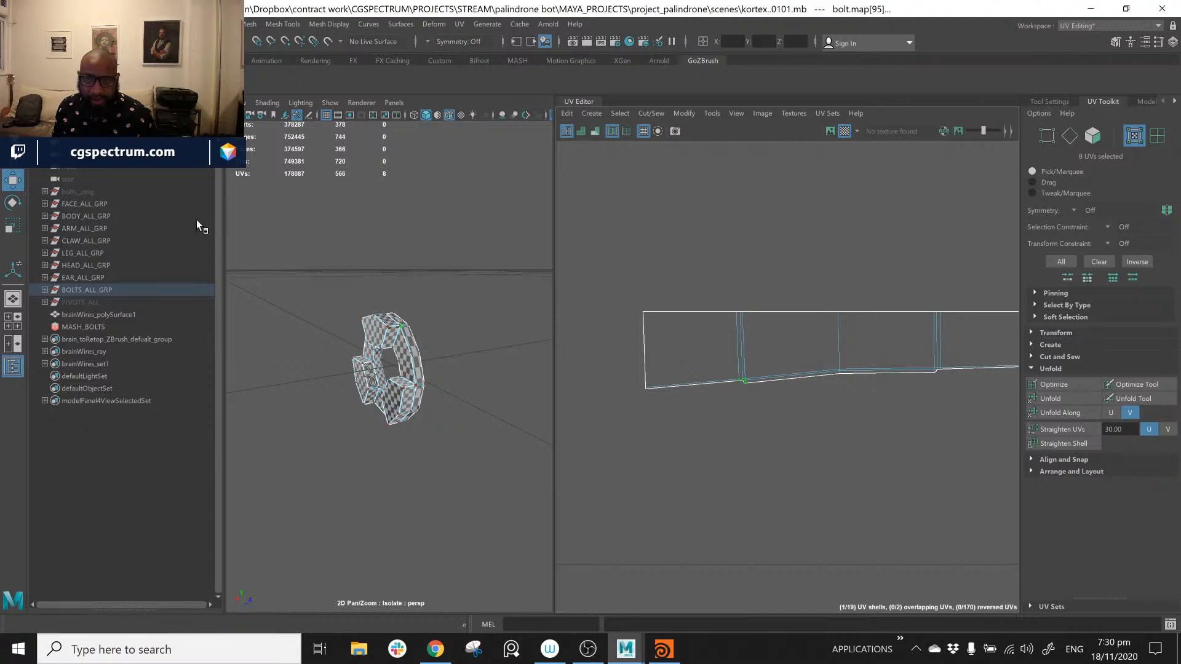
scroll(822, 389, "down", 6)
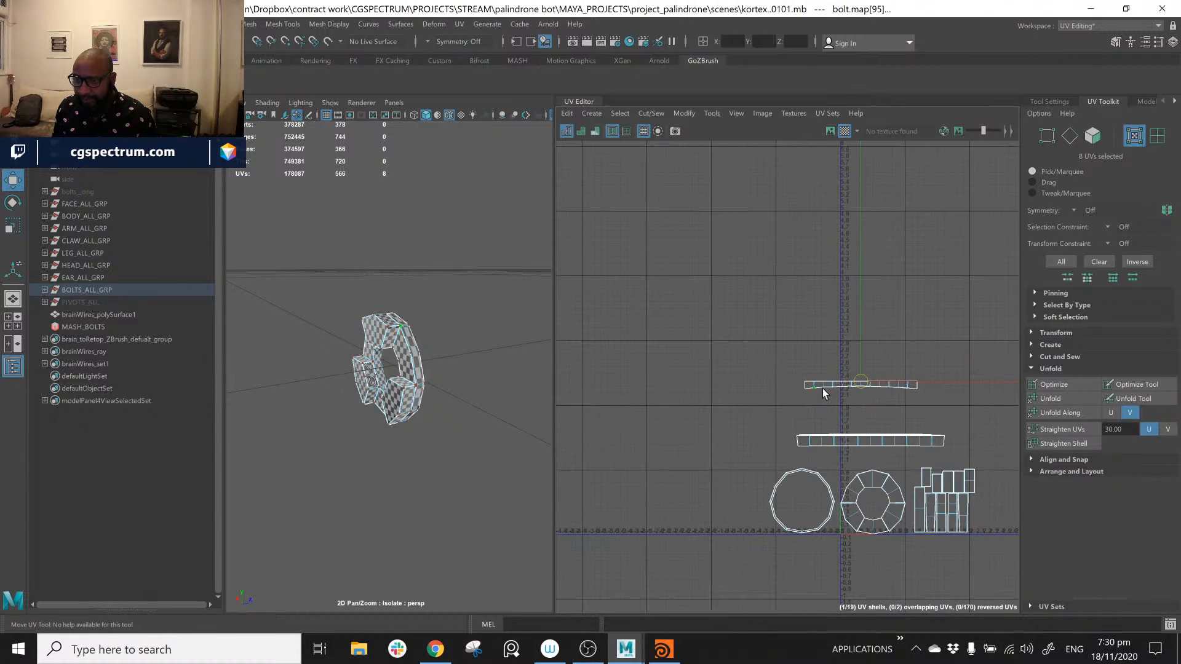
scroll(817, 388, "up", 6)
middle_click_drag(915, 406, 889, 428)
key("ctrl+z")
scroll(928, 451, "down", 2)
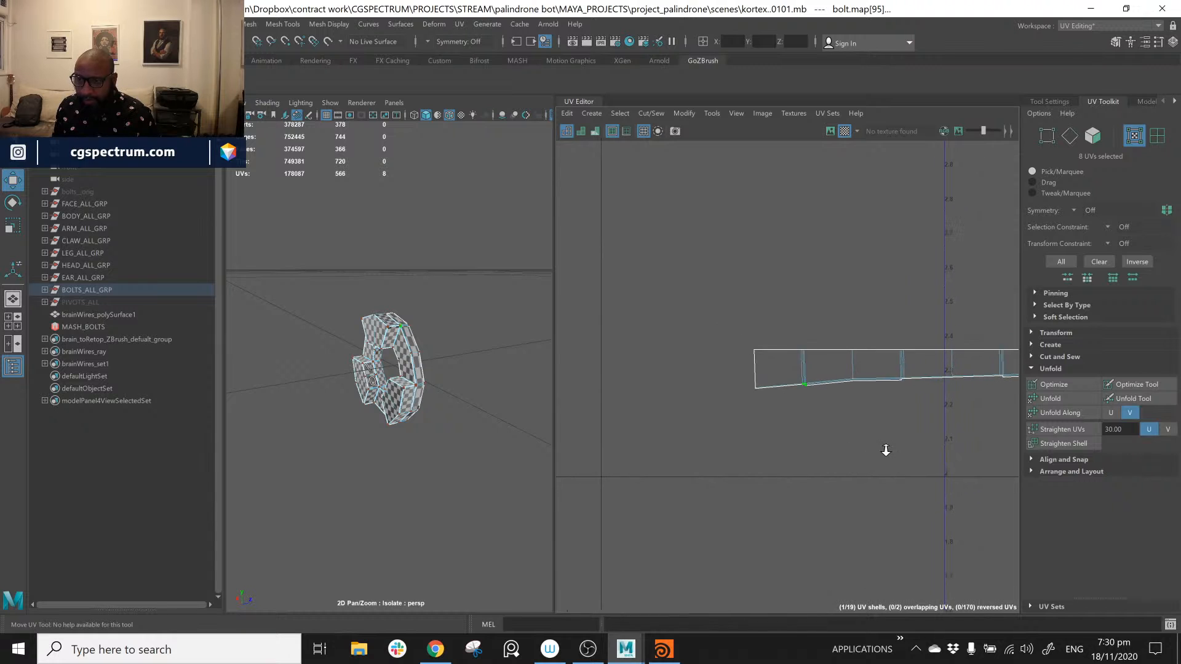
middle_click_drag(945, 457, 901, 467)
key("ctrl+z")
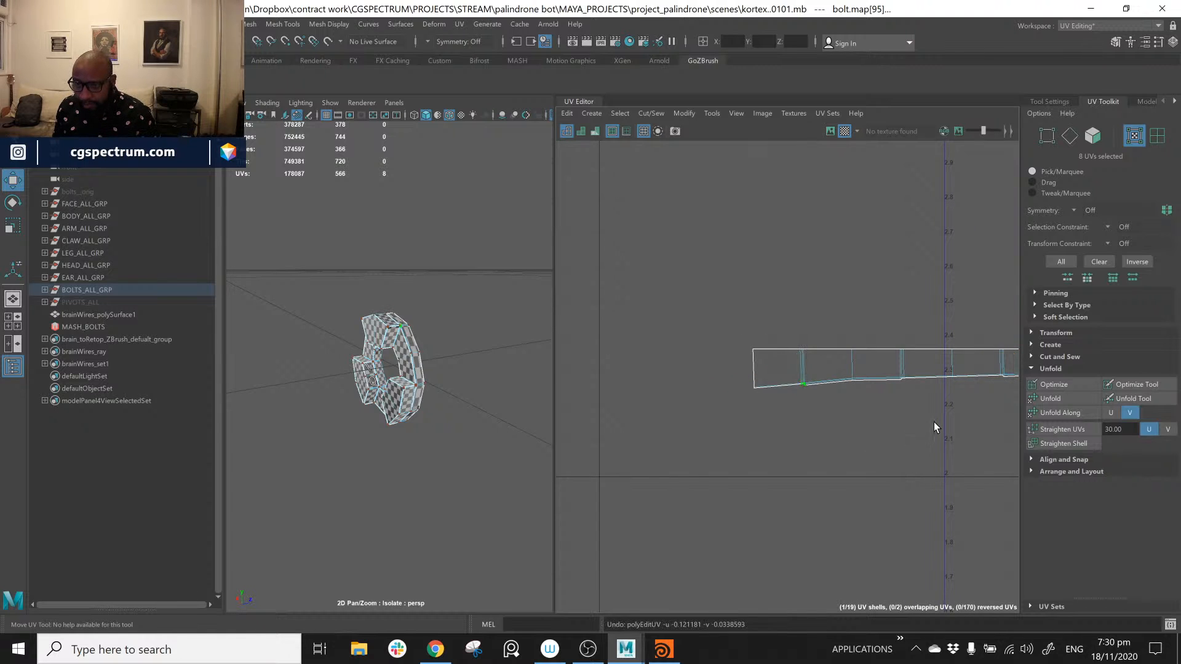
middle_click_drag(934, 423, 781, 443, "alt")
left_click_drag(899, 198, 899, 202)
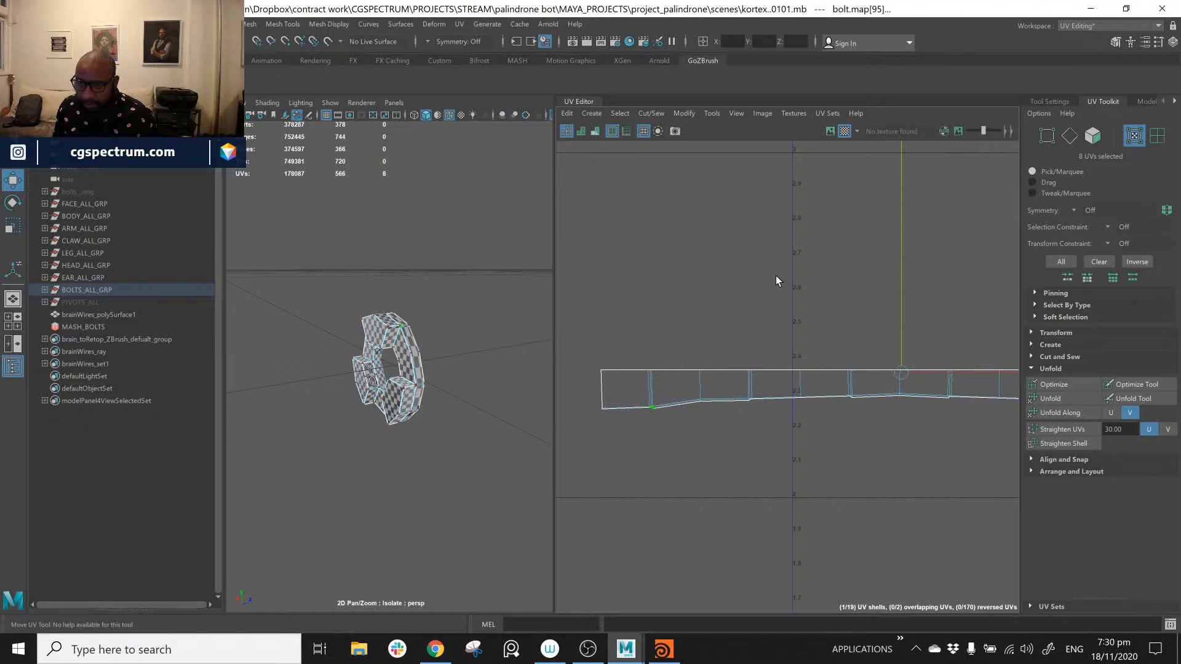
Step: Move the next three groups of lower-border UVs down in V, one after another, to level the strip's lower edge
left_click_drag(687, 388, 805, 413)
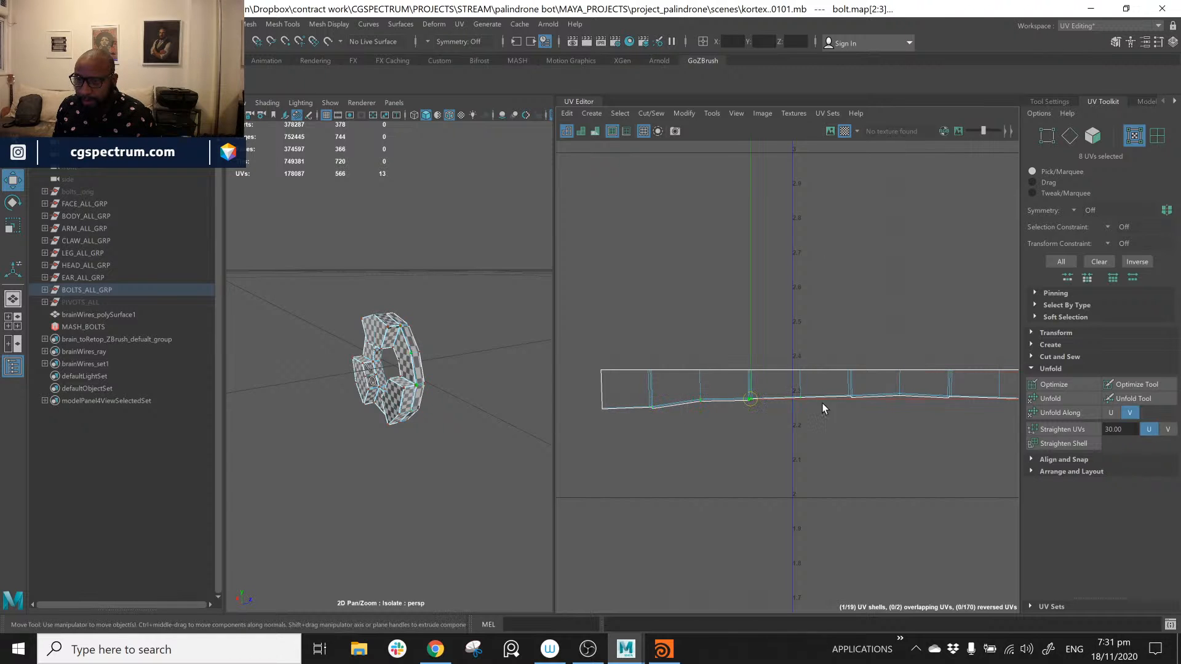
left_click_drag(750, 233, 753, 240)
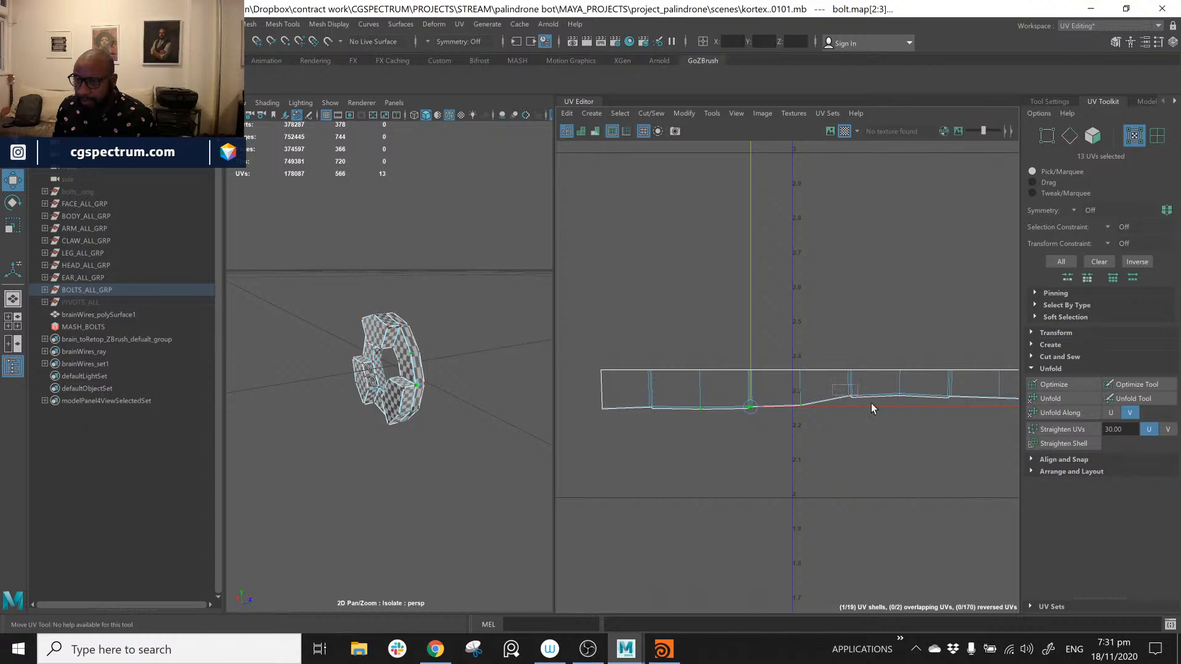
left_click_drag(961, 421, 960, 419)
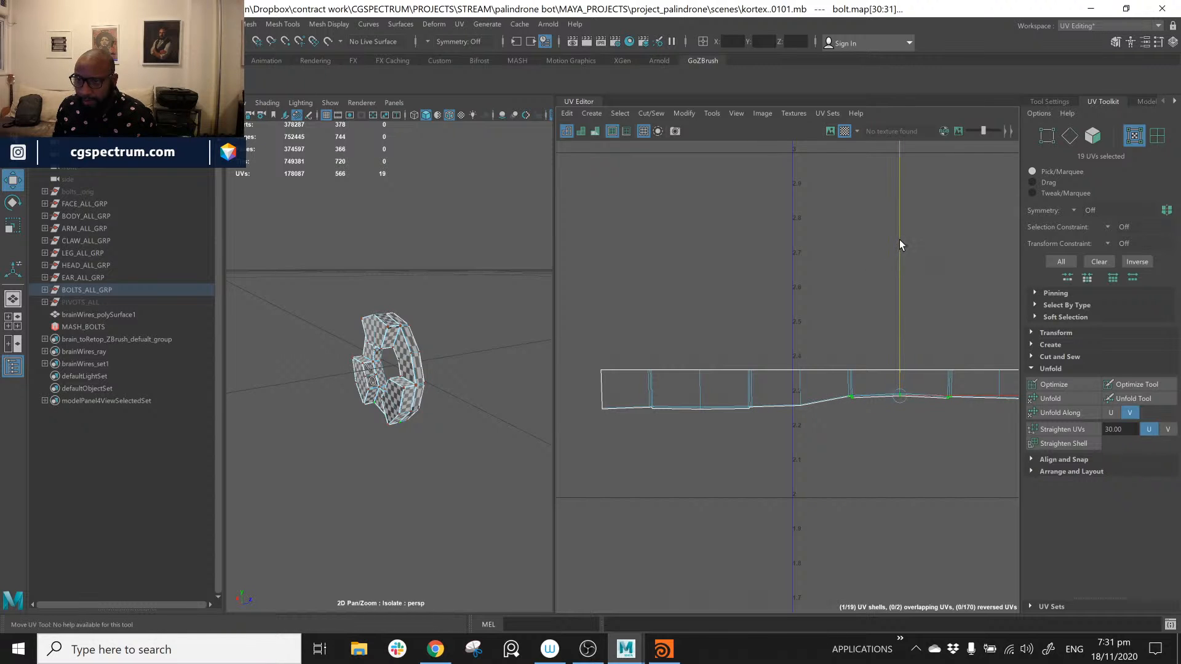
left_click_drag(899, 239, 902, 246)
middle_click_drag(891, 454, 789, 397, "alt")
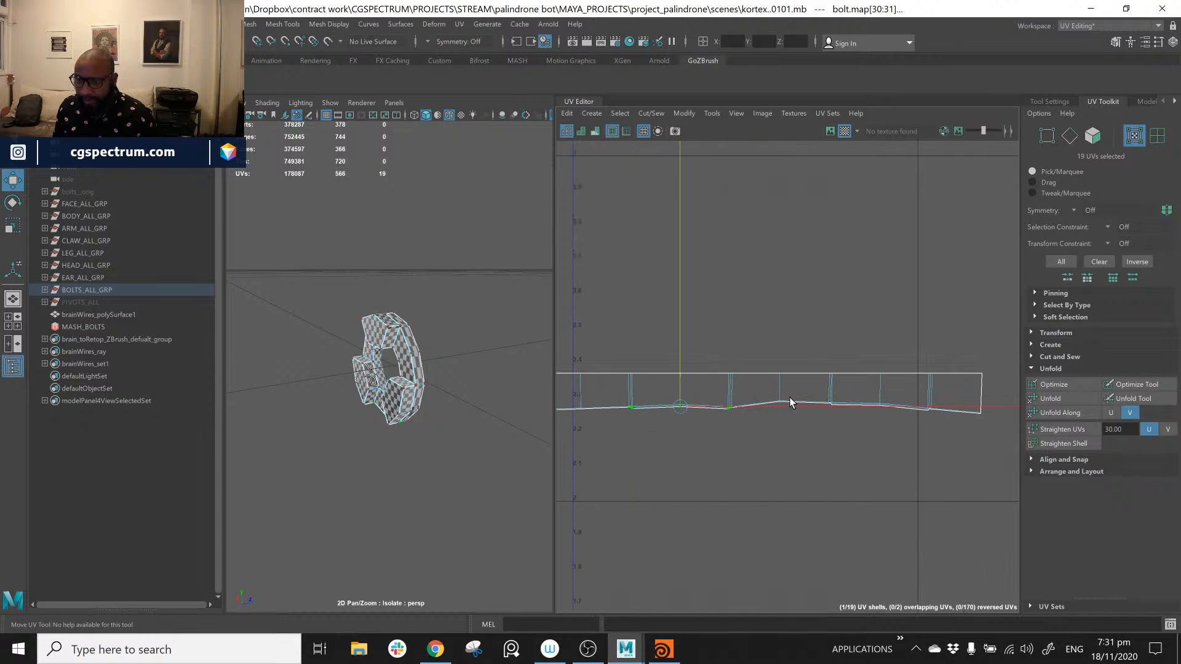
left_click_drag(895, 420, 895, 420)
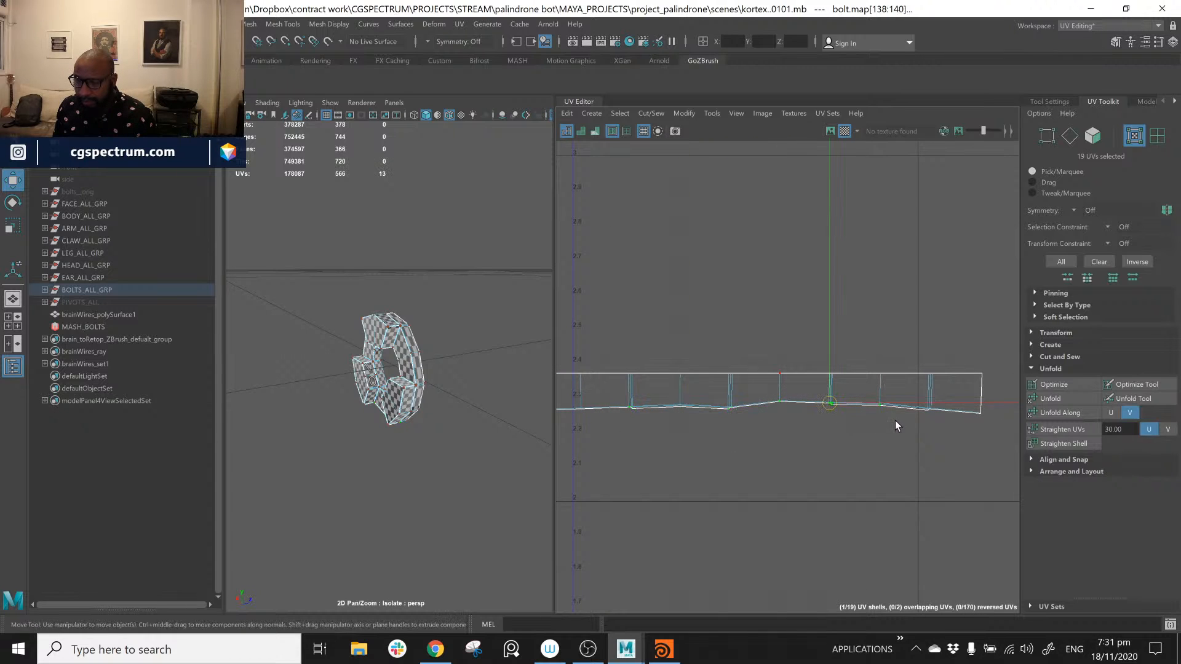
left_click_drag(831, 284, 830, 296)
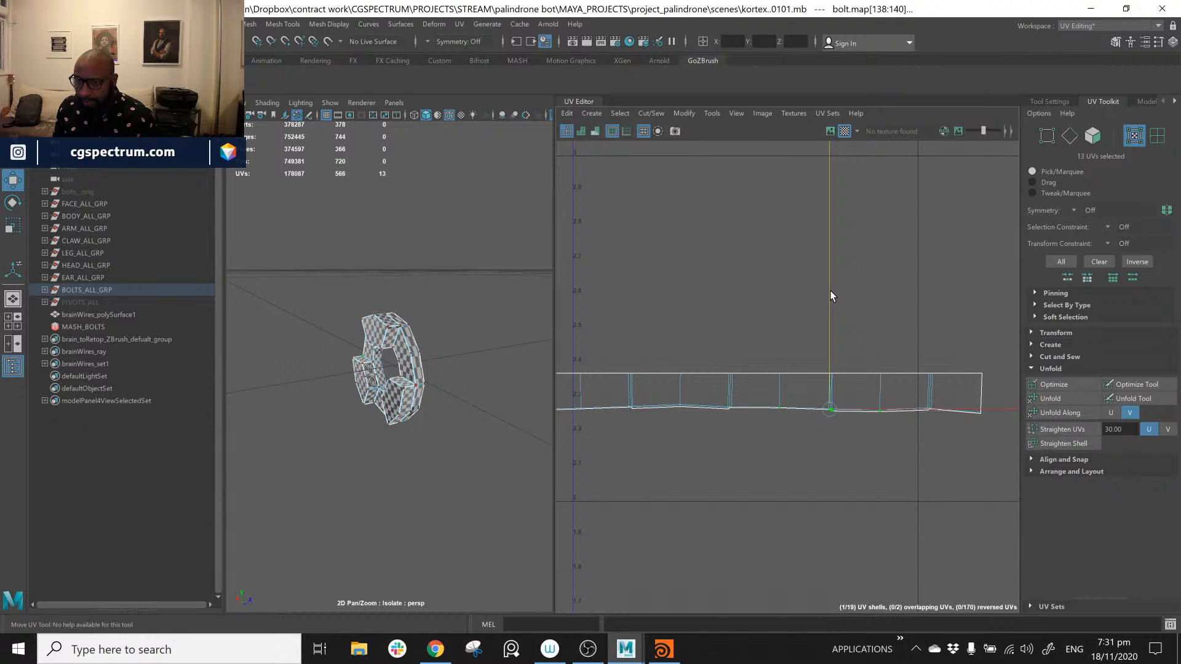
Step: Move the lower-border UVs at the strip's last seam and its end corner down in V to level the edge
left_click_drag(946, 406, 946, 406)
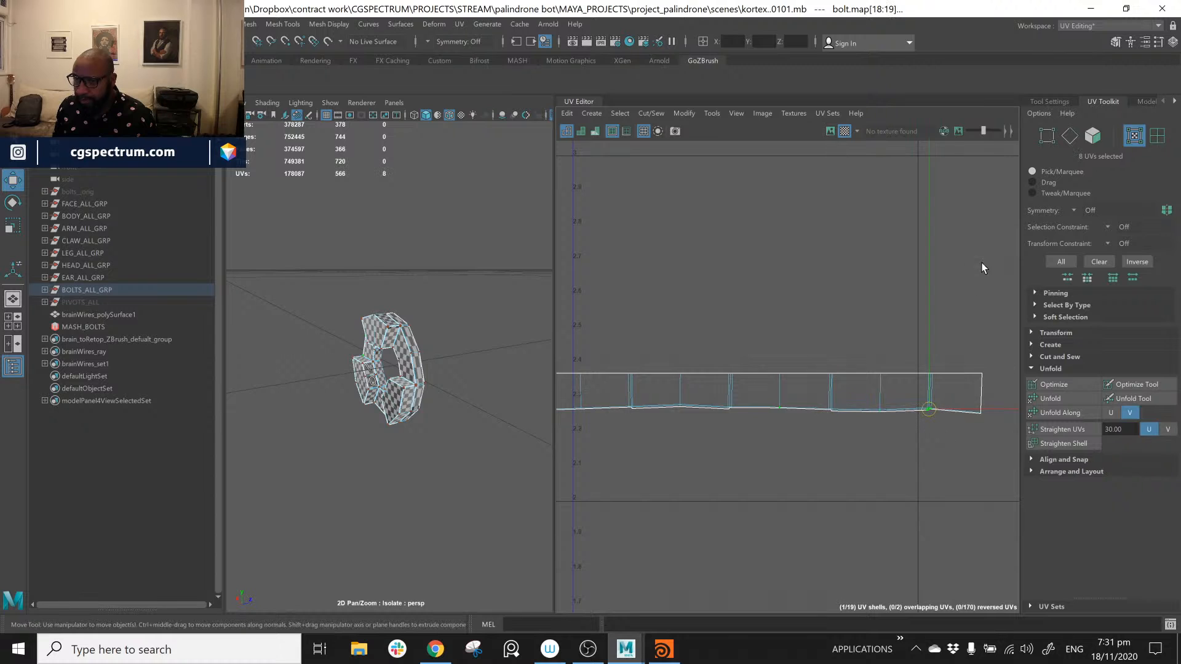
left_click_drag(928, 256, 932, 264)
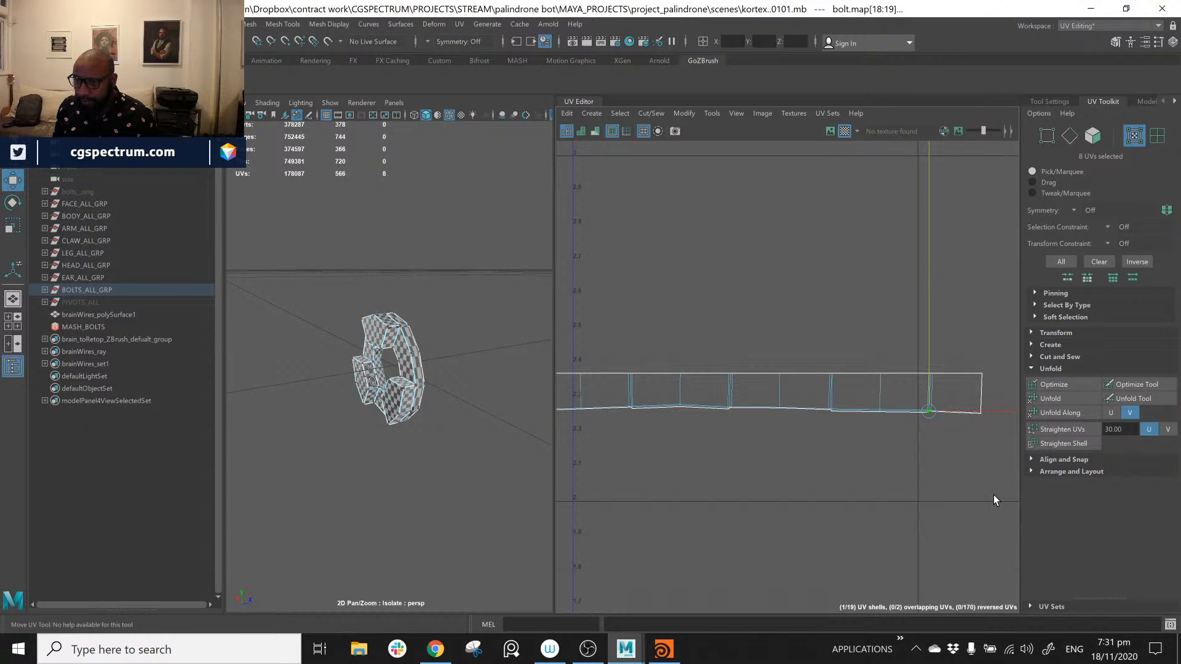
left_click_drag(1006, 400, 1006, 400)
left_click_drag(979, 276, 979, 277)
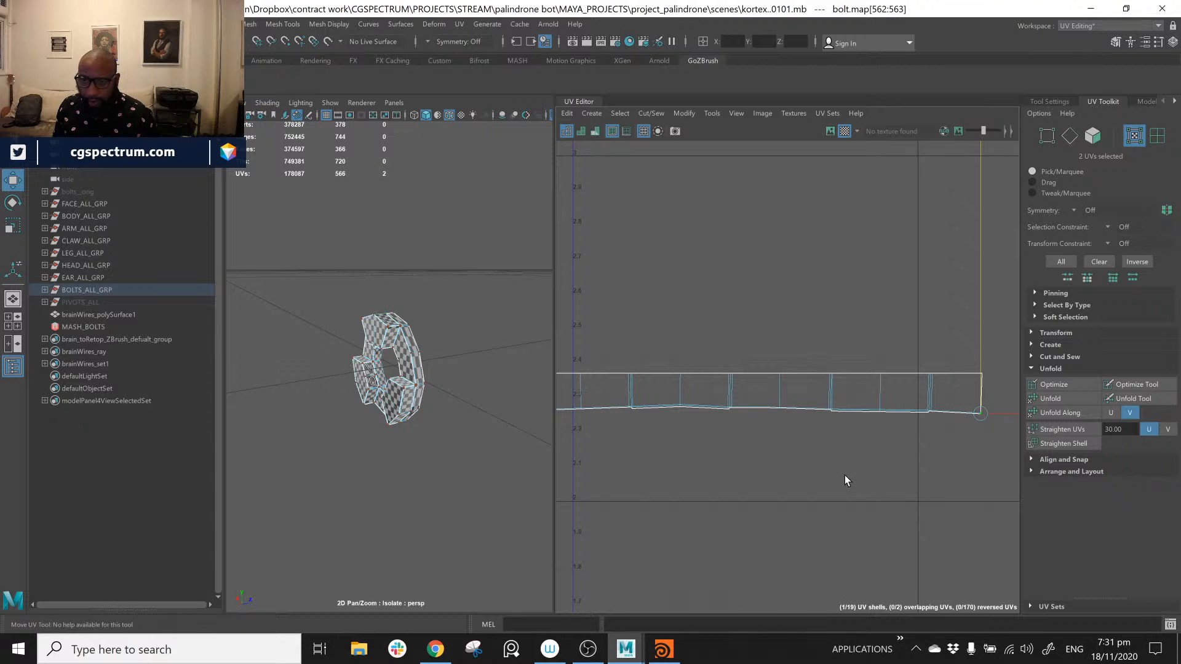
Step: Select all UVs of the straightened strip and scale it longer along U
middle_click_drag(854, 480, 892, 458, "alt")
scroll(892, 459, "down", 3)
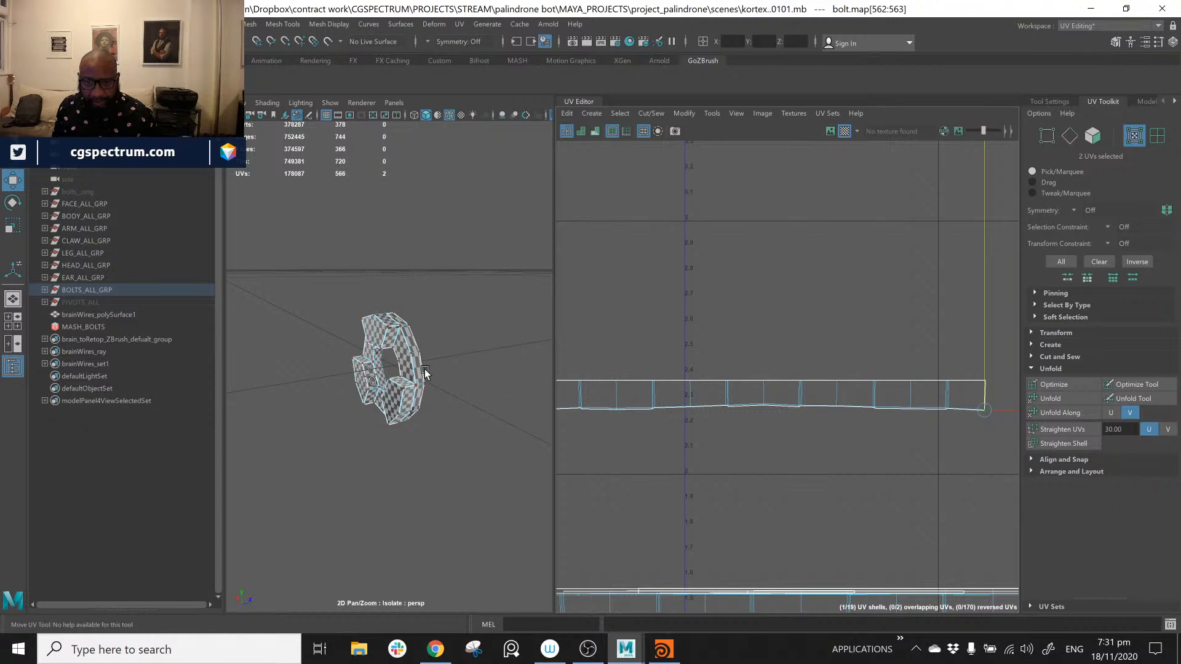
scroll(846, 465, "down", 2)
left_click_drag(996, 356, 596, 470)
key("r")
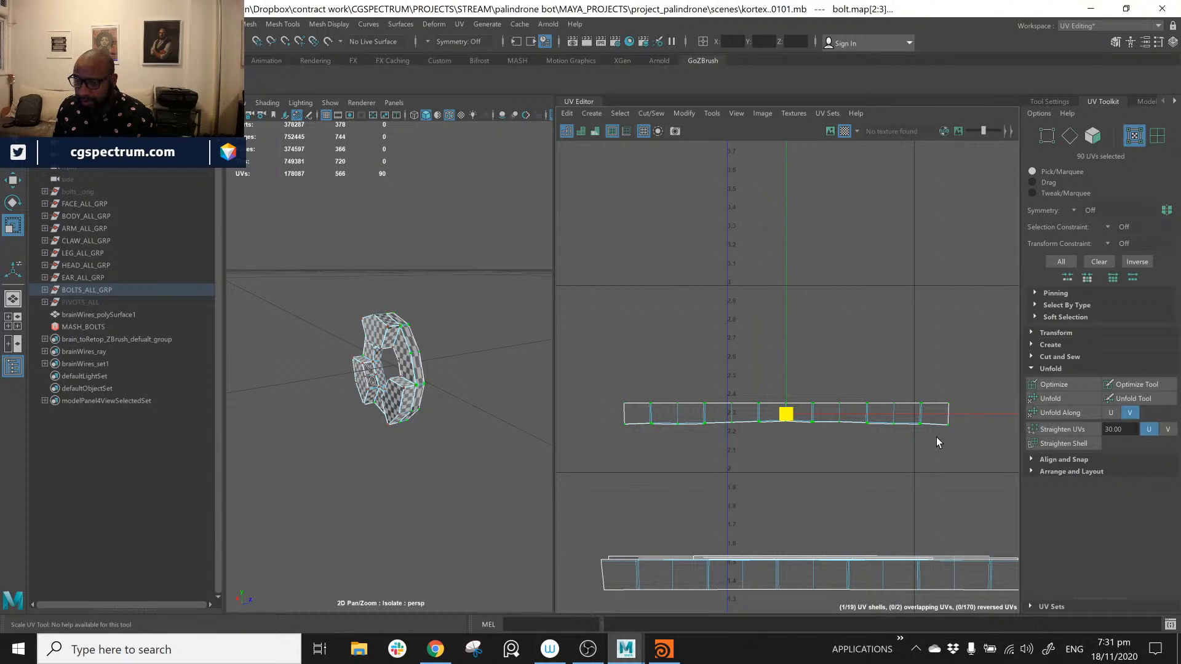
middle_click_drag(937, 438, 846, 443, "alt")
middle_click_drag(914, 481, 878, 481, "alt")
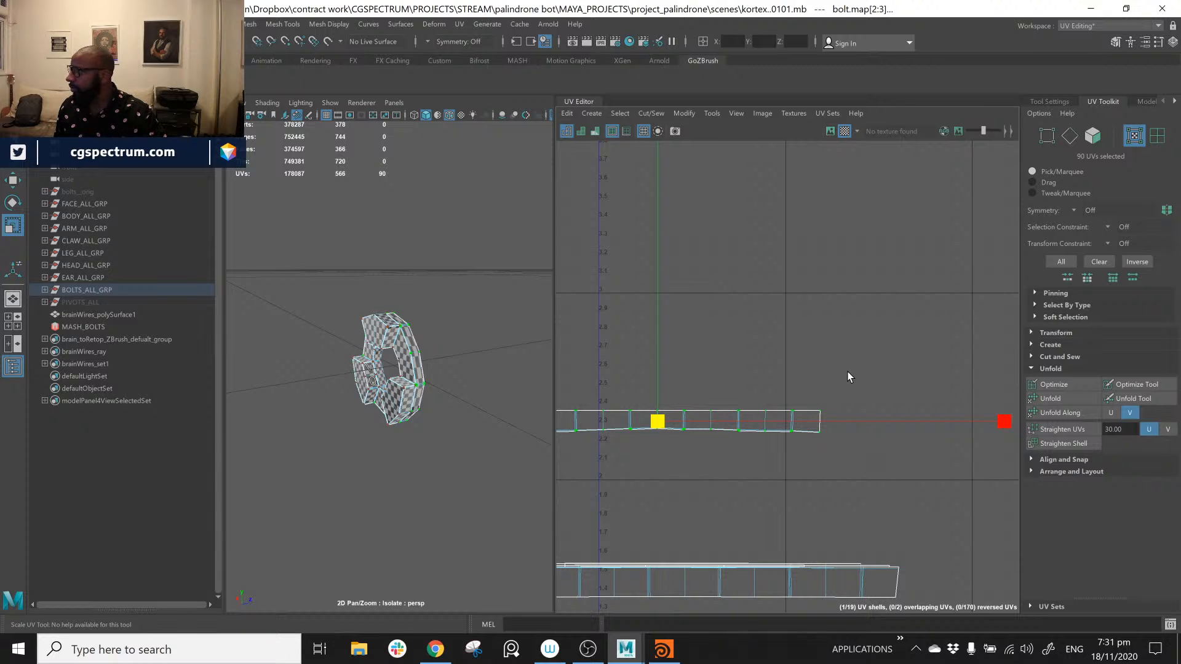
key("minus")
key("minus")
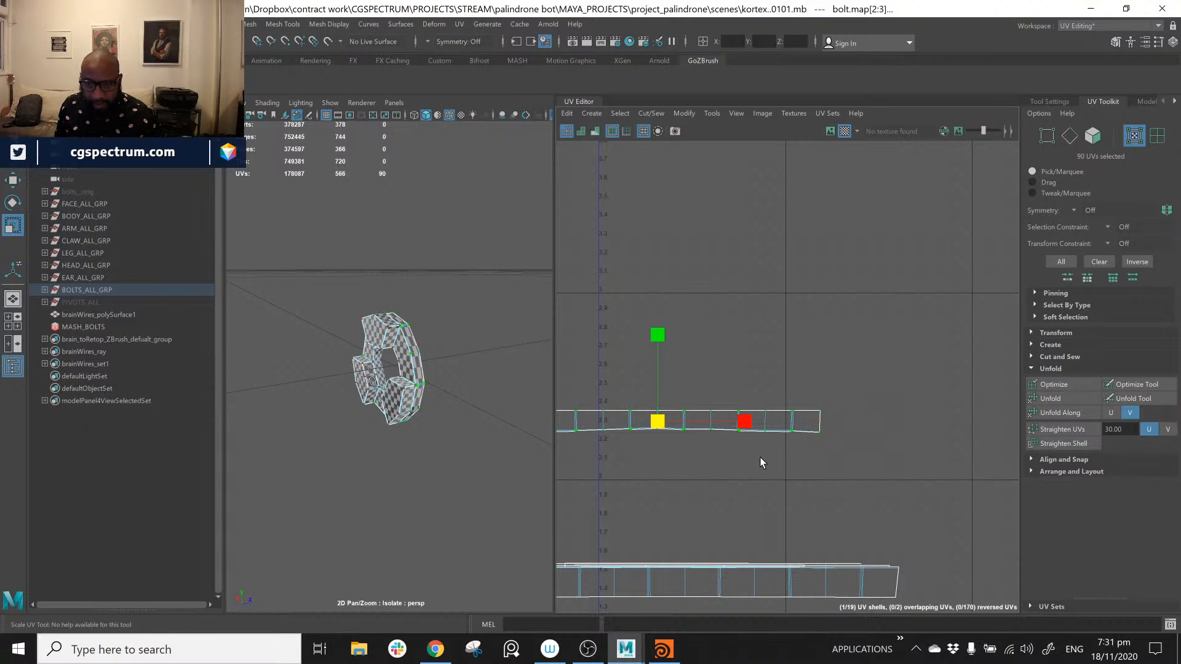
middle_click_drag(761, 462, 770, 461, "alt")
left_click_drag(754, 422, 886, 424)
middle_click_drag(833, 493, 994, 218, "alt")
scroll(871, 309, "down", 1)
scroll(876, 323, "up", 10)
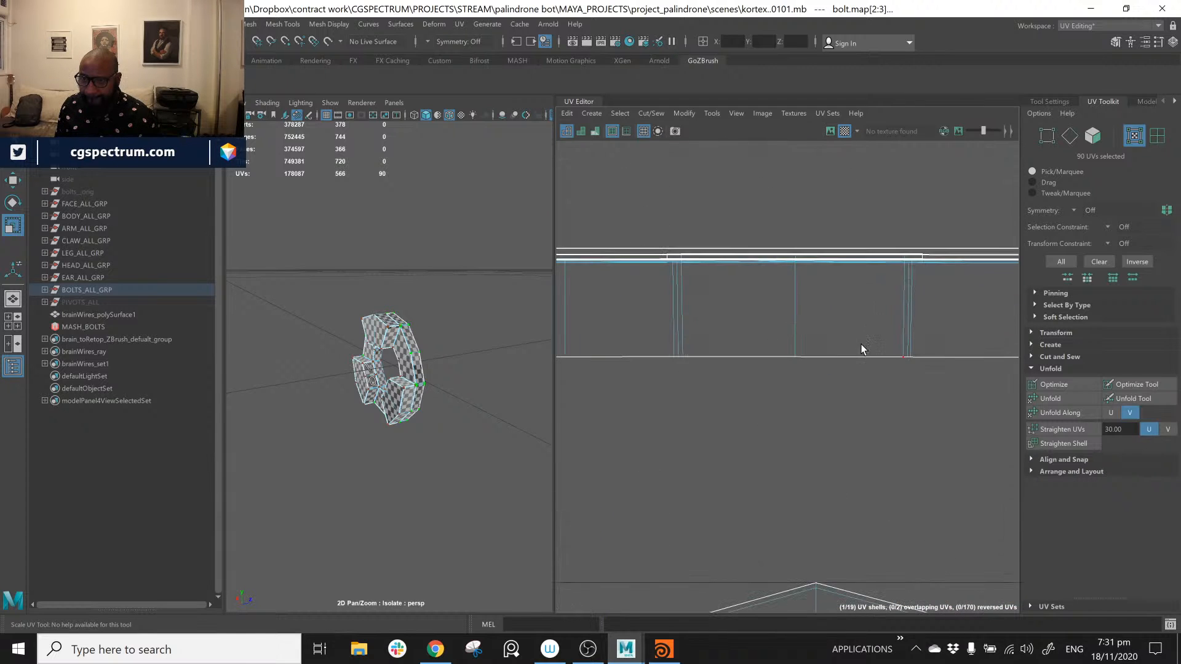
scroll(860, 345, "down", 8)
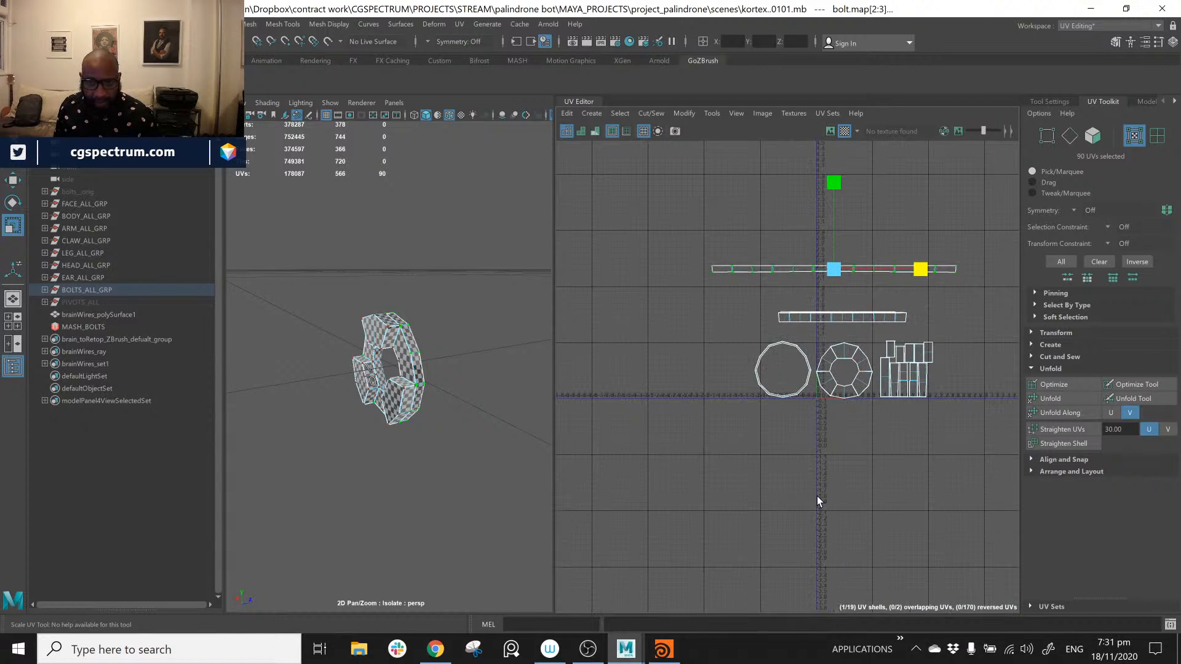
left_click(817, 496)
Step: Select all of the bolt's UVs and set the Layout UVs packing resolution to 2048
left_click_drag(483, 385, 569, 400, "alt")
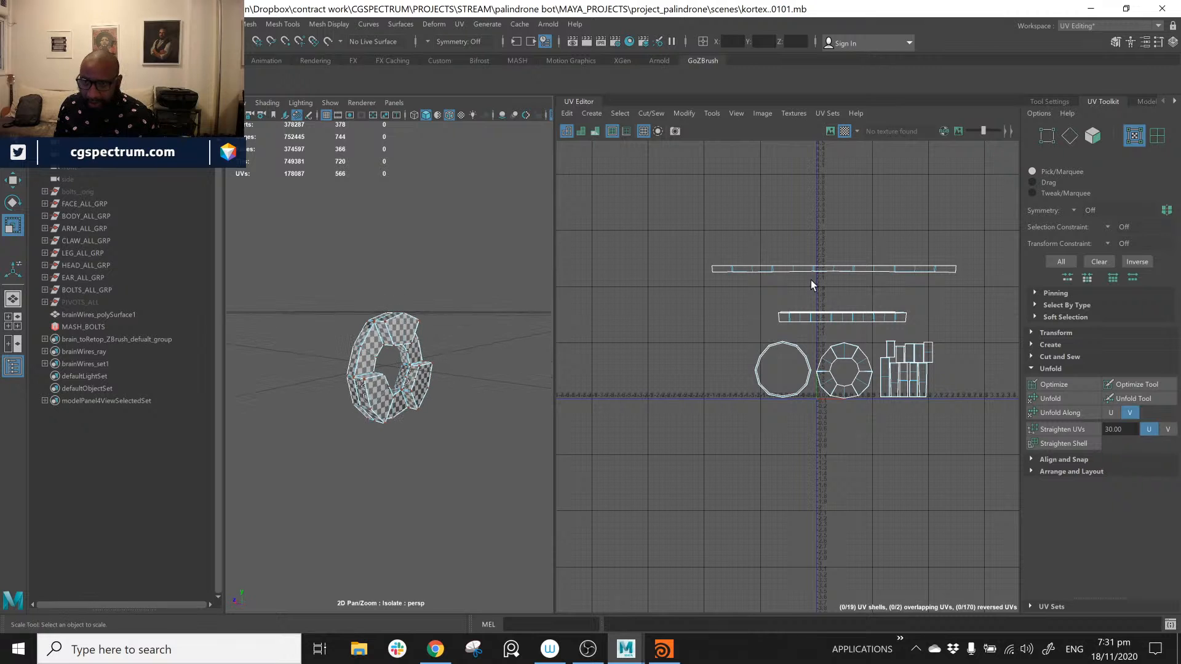
left_click_drag(683, 173, 971, 474)
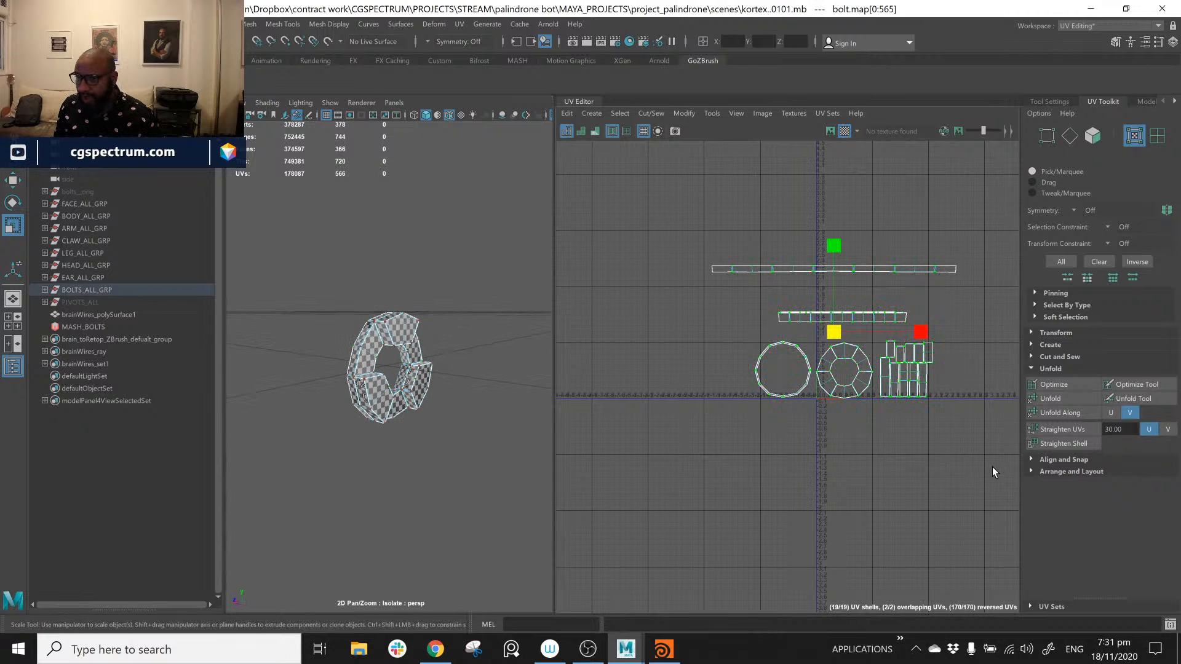
left_click(1053, 471)
scroll(1071, 531, "down", 2)
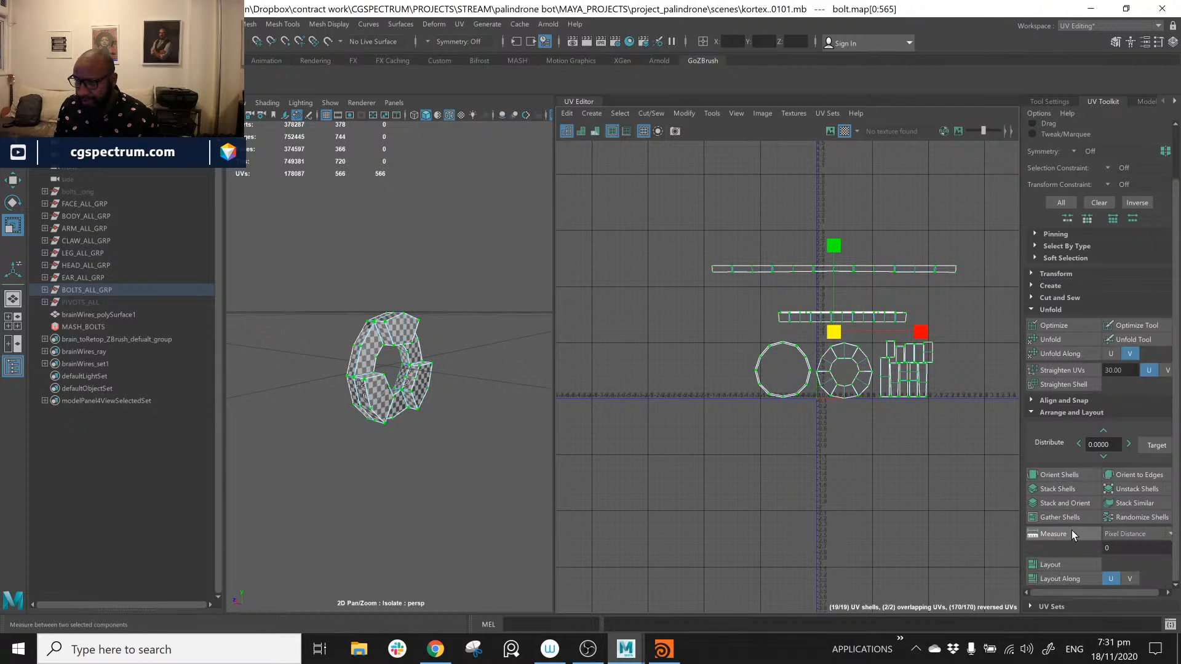
left_click(1049, 565, "shift")
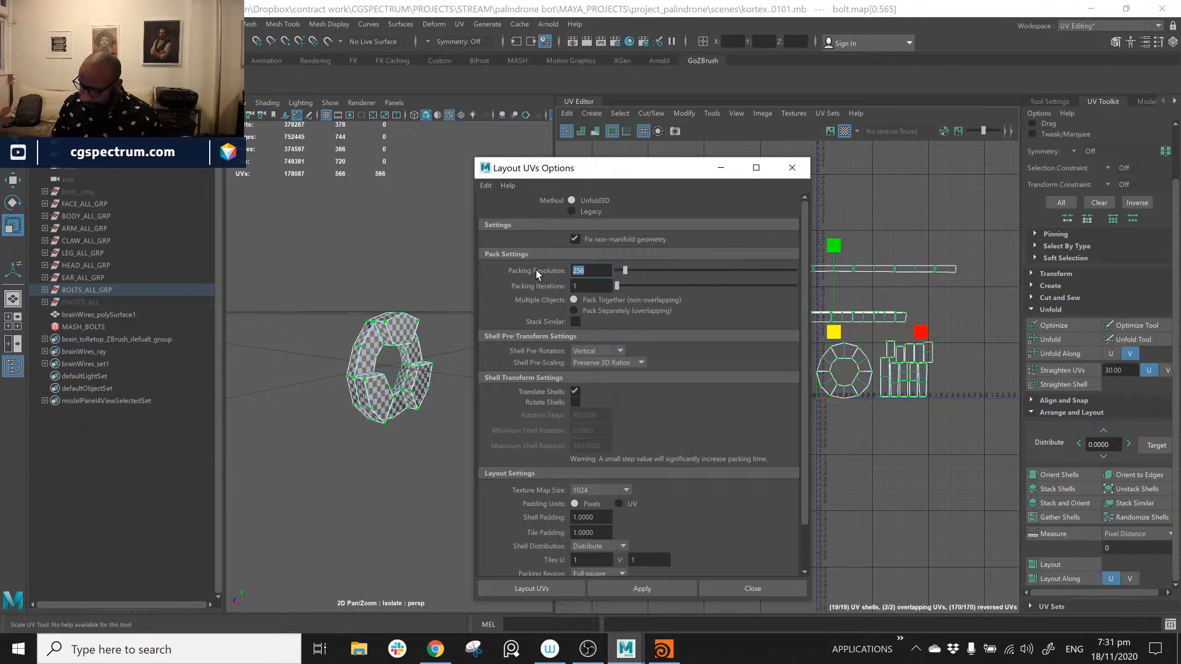
type("2048")
key("Return")
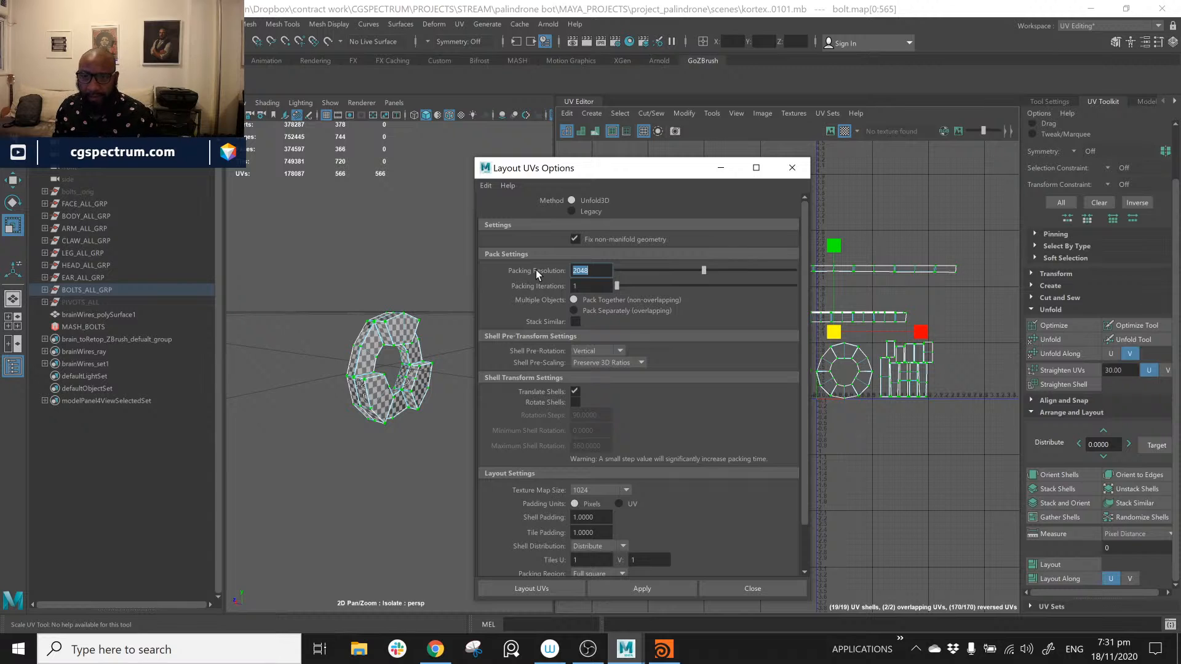
Step: Set both shell padding and tile padding to 8 pixels and apply the UV layout
scroll(676, 430, "down", 1)
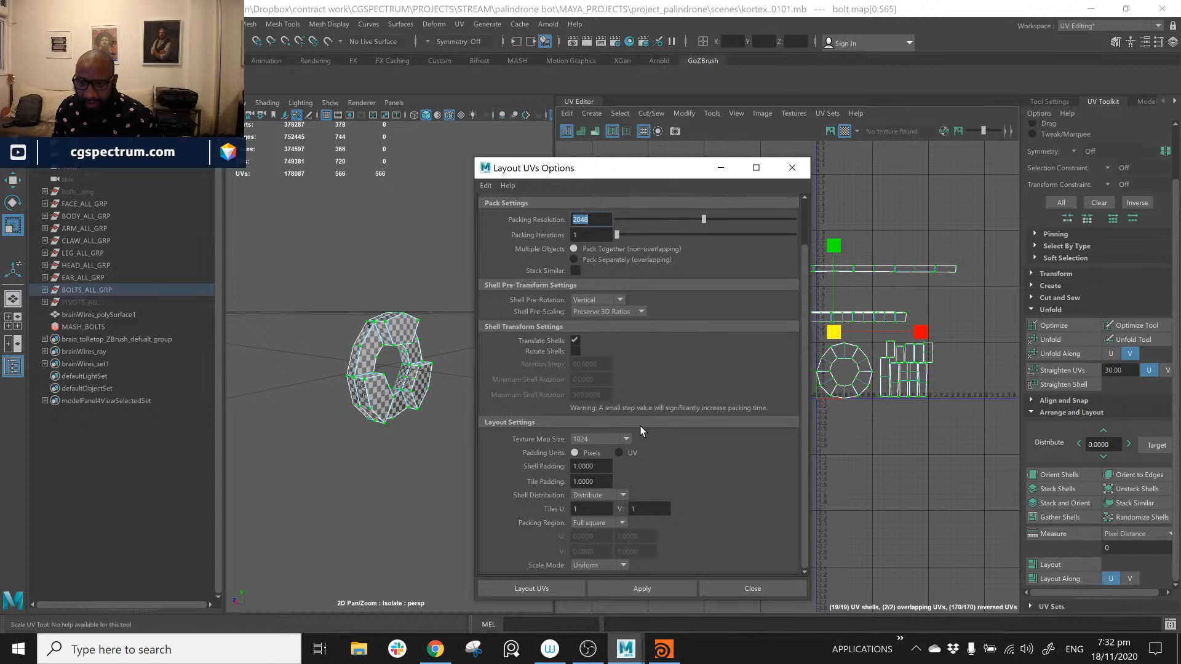
double_click(583, 467)
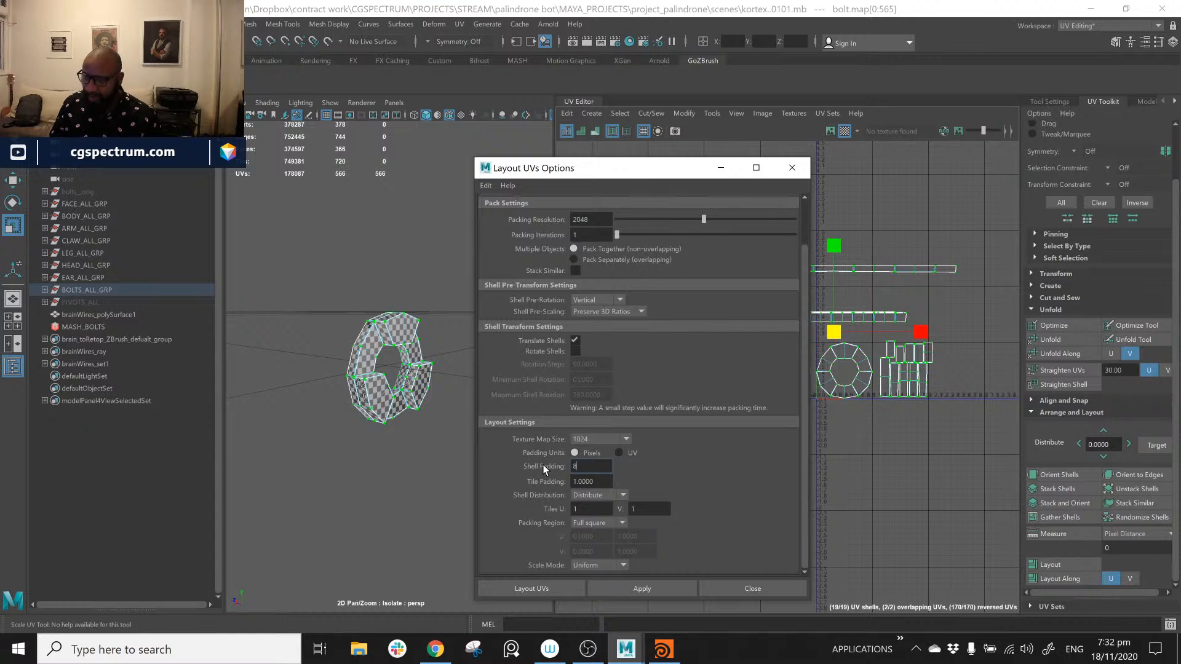
type("8")
key("Tab")
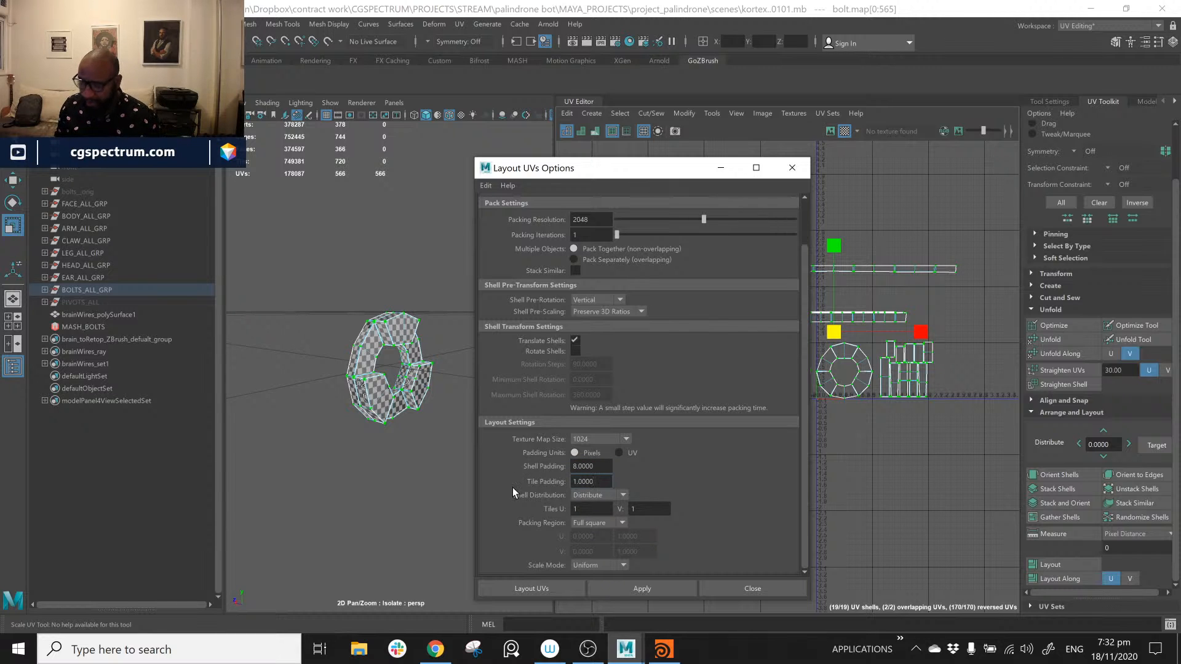
type("8")
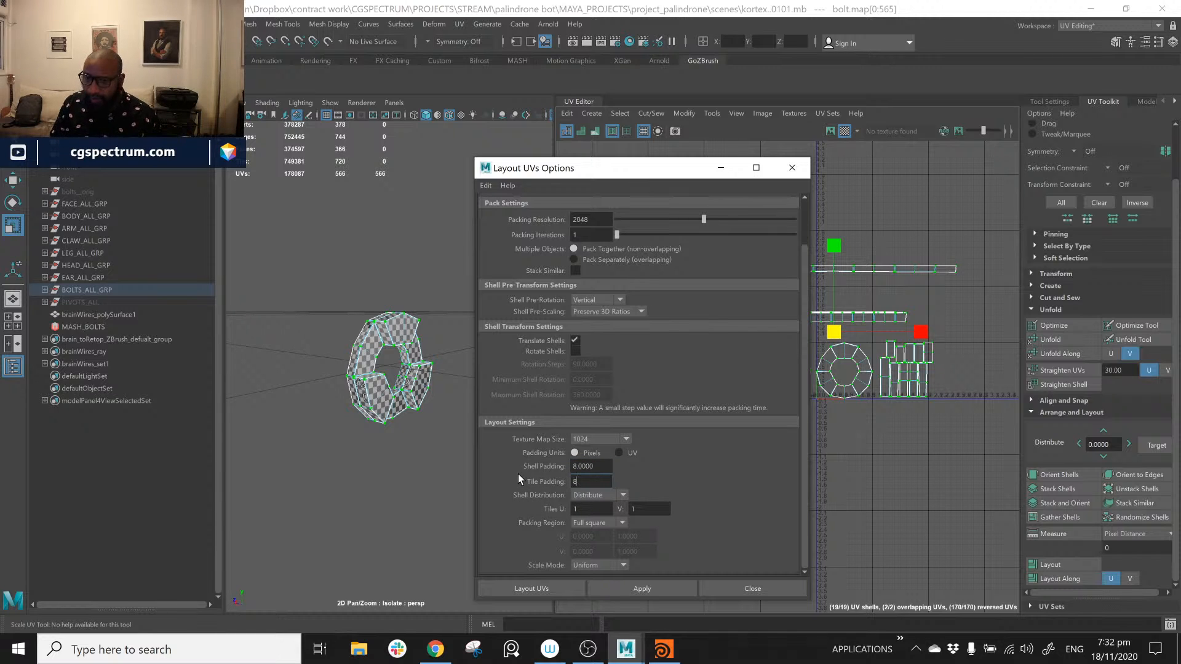
left_click(623, 588)
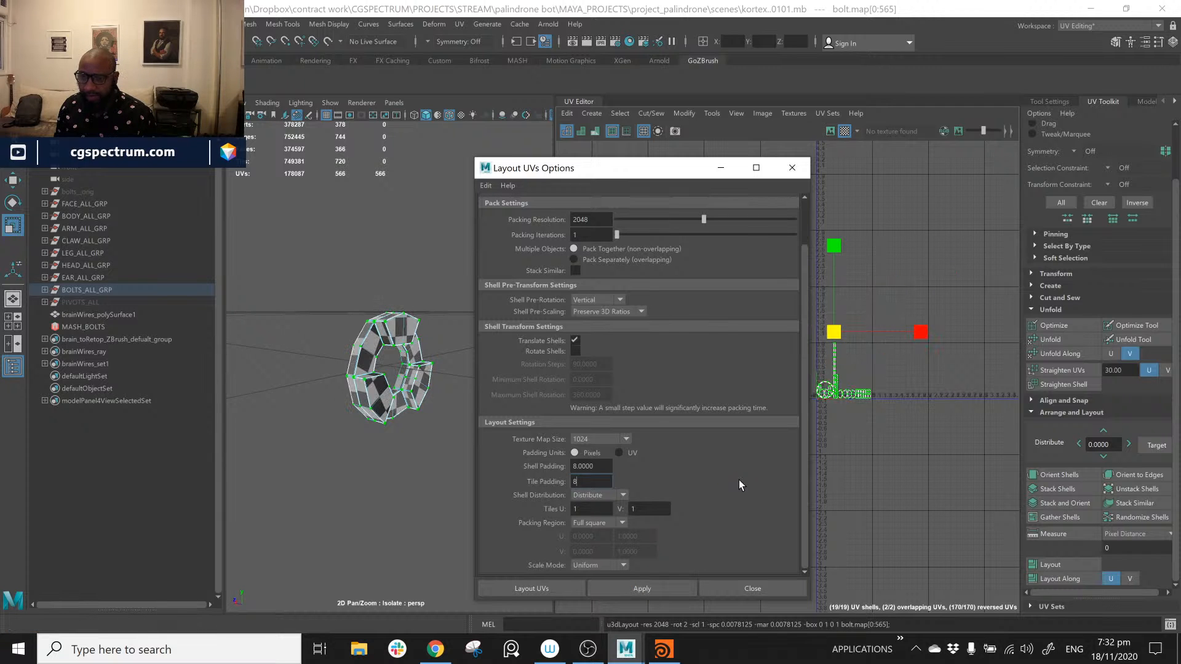
Step: Move the layout options window aside and examine the packed shells
left_click_drag(700, 175, 538, 183)
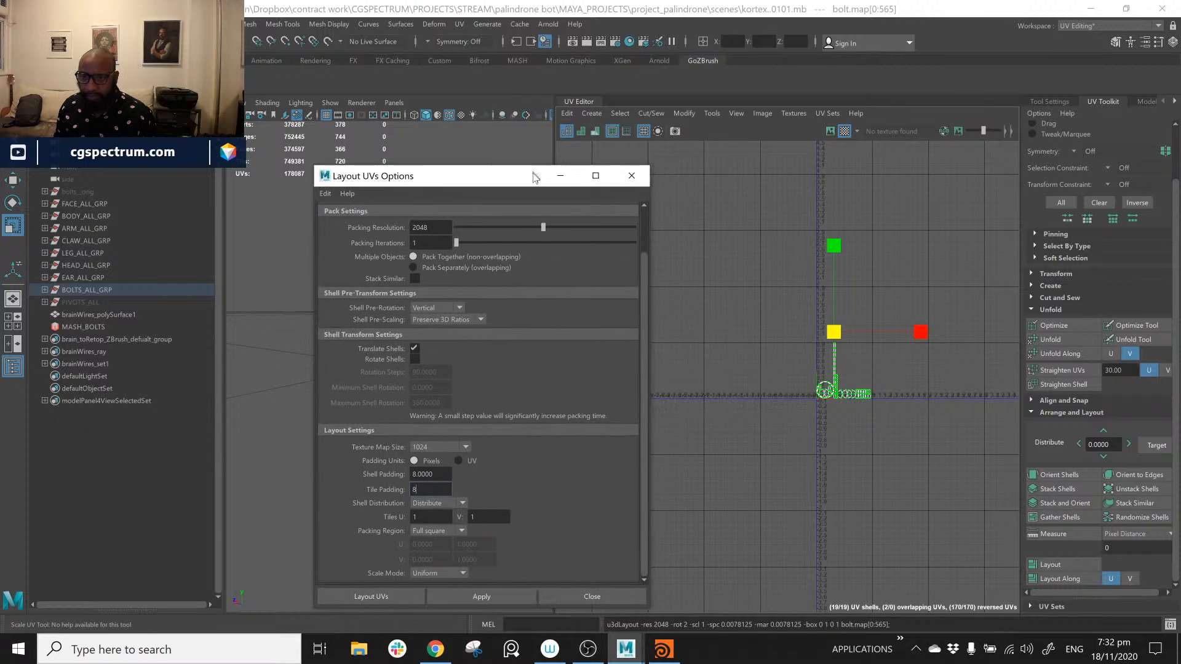
scroll(812, 369, "up", 5)
scroll(812, 364, "up", 5)
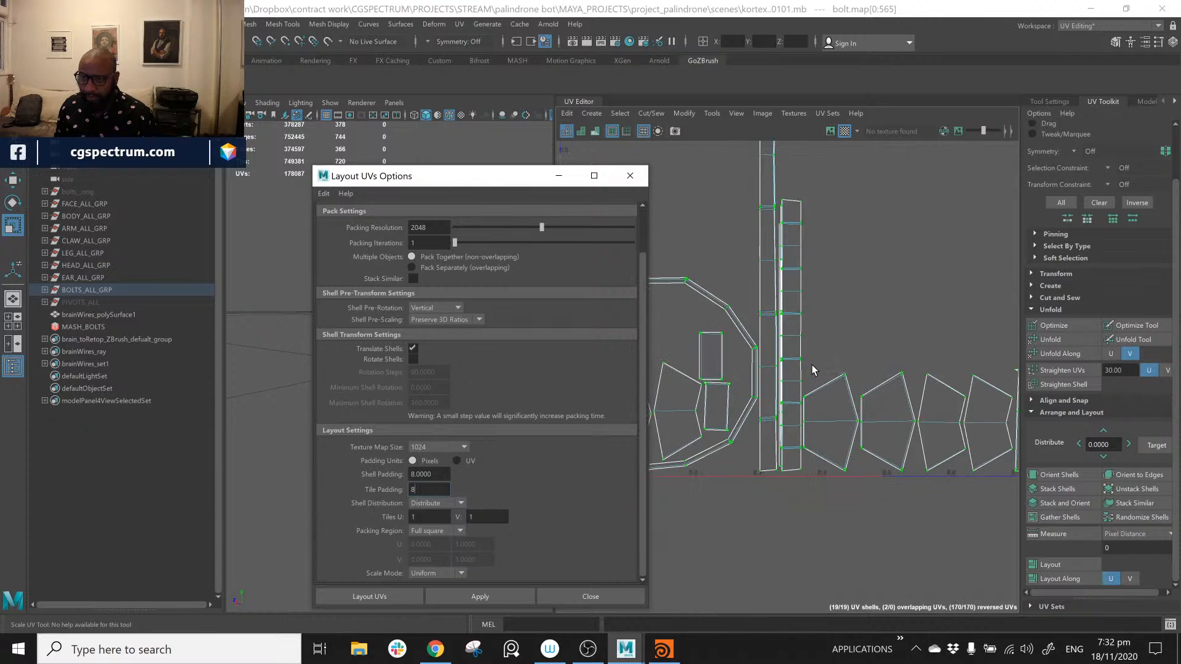
middle_click_drag(786, 150, 828, 219, "alt")
scroll(928, 315, "down", 8)
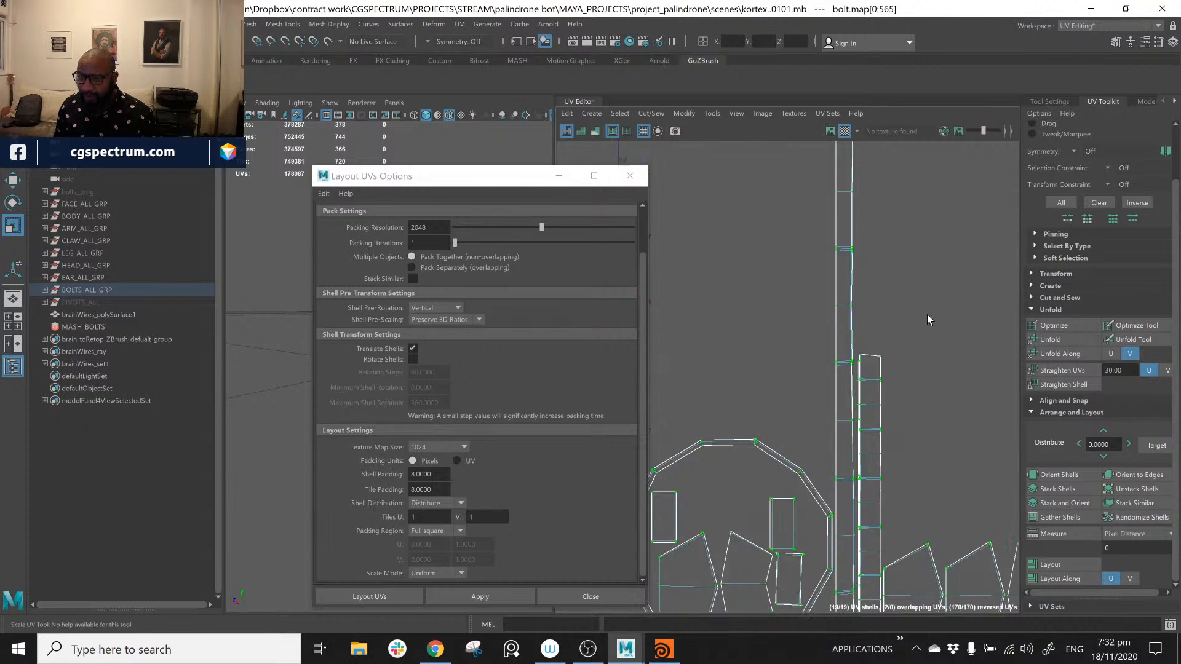
Step: Undo the stray scaling of the packed UV shells
middle_click_drag(884, 248, 868, 348, "alt")
key("ctrl+z")
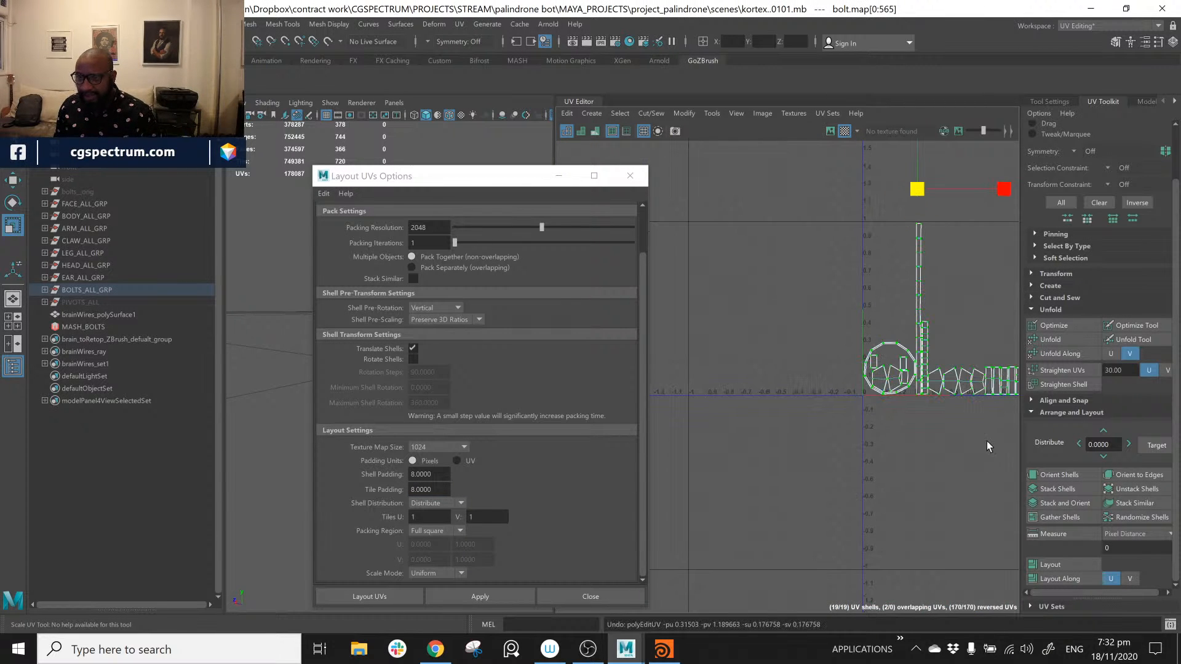
key("ctrl+z")
key("ctrl+z")
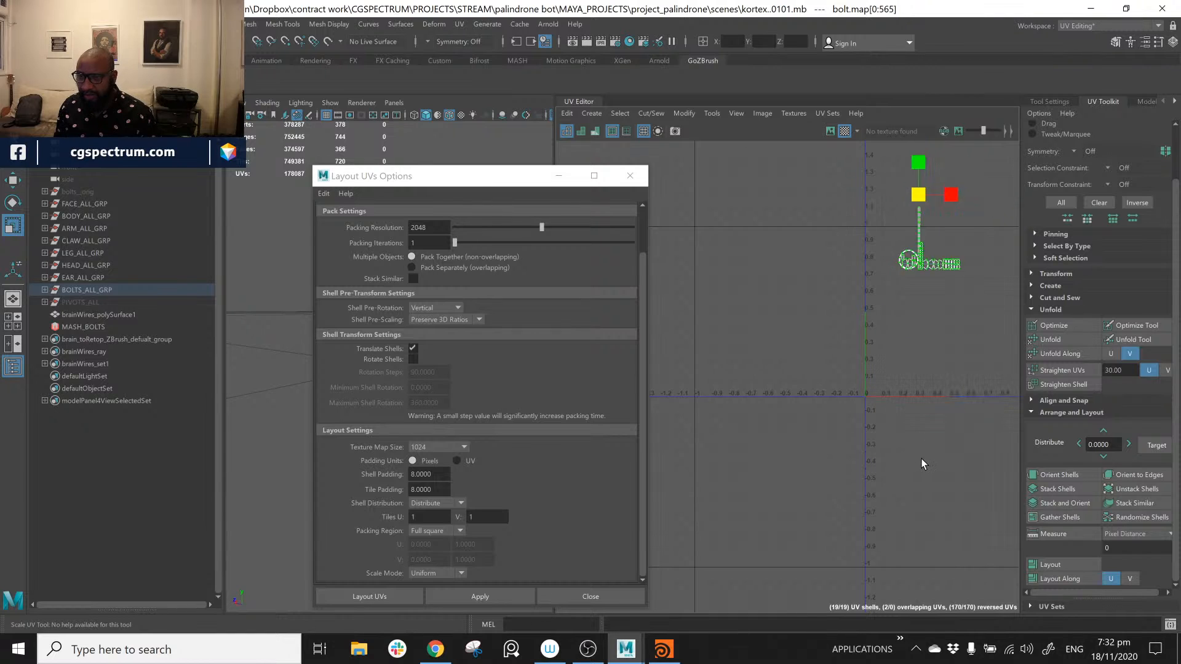
middle_click_drag(934, 460, 841, 384, "alt")
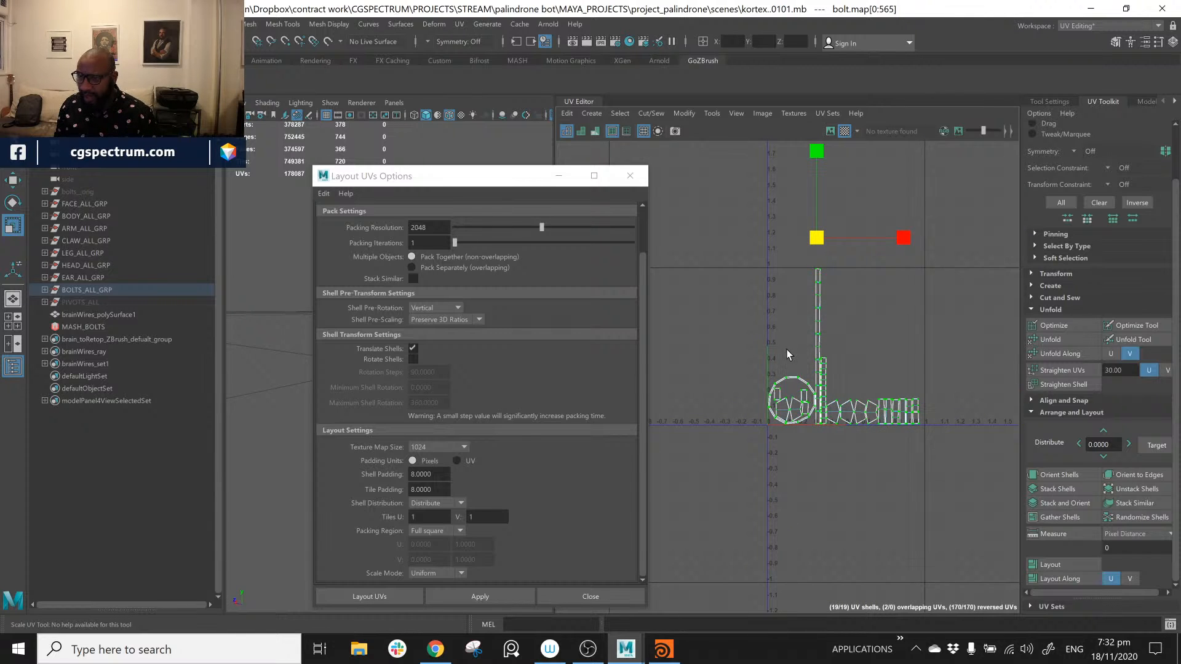
Step: Select the edge crossing the long vertical strip near its middle and cut its UVs
scroll(794, 347, "up", 2)
left_click(805, 344)
scroll(844, 352, "up", 2)
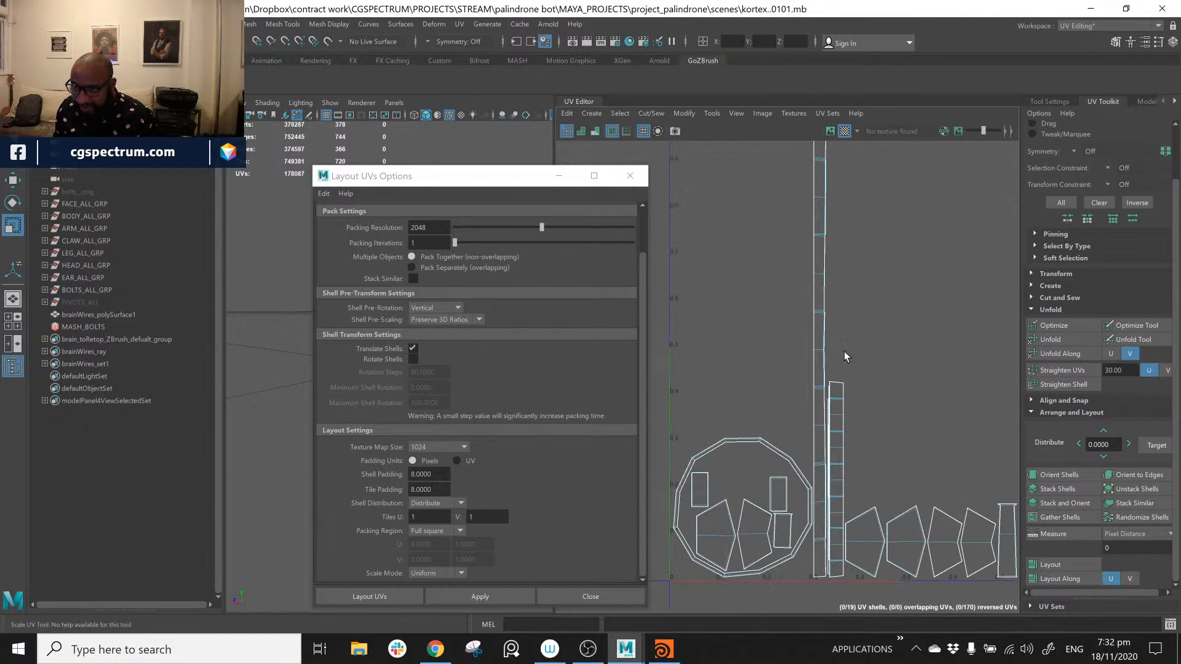
scroll(844, 352, "up", 2)
right_click_drag(837, 326, 837, 290)
left_click(831, 350)
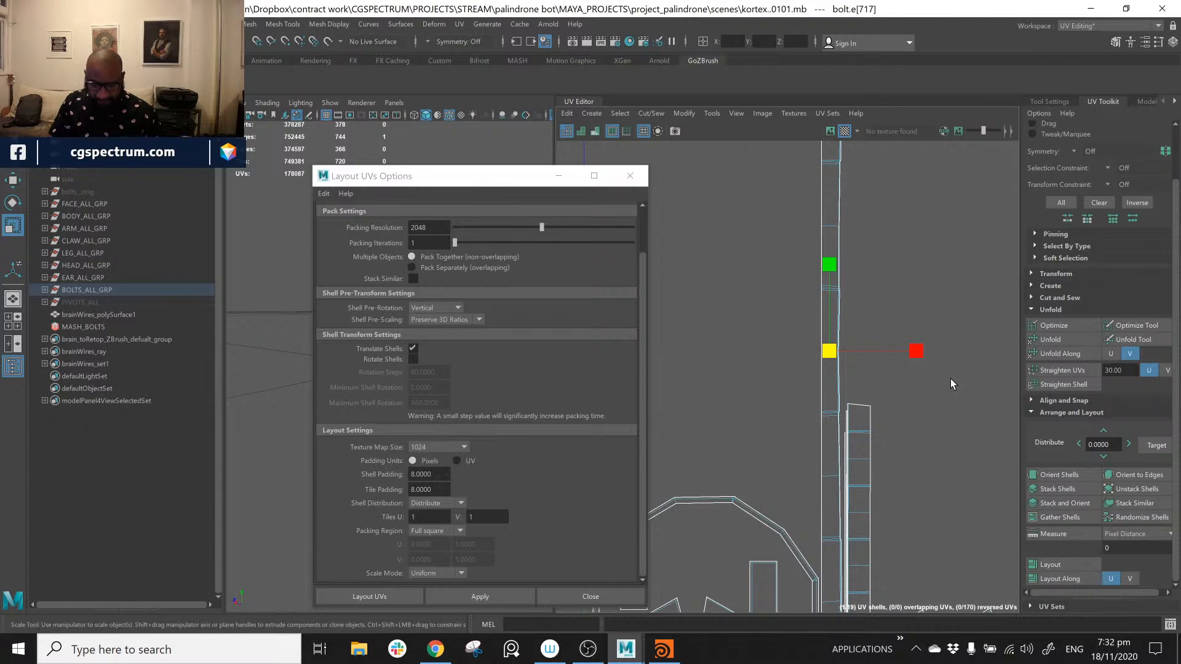
left_click(938, 323)
Step: Select all edges of the bolt's shells and apply the UV layout again with the same settings
scroll(945, 327, "down", 4)
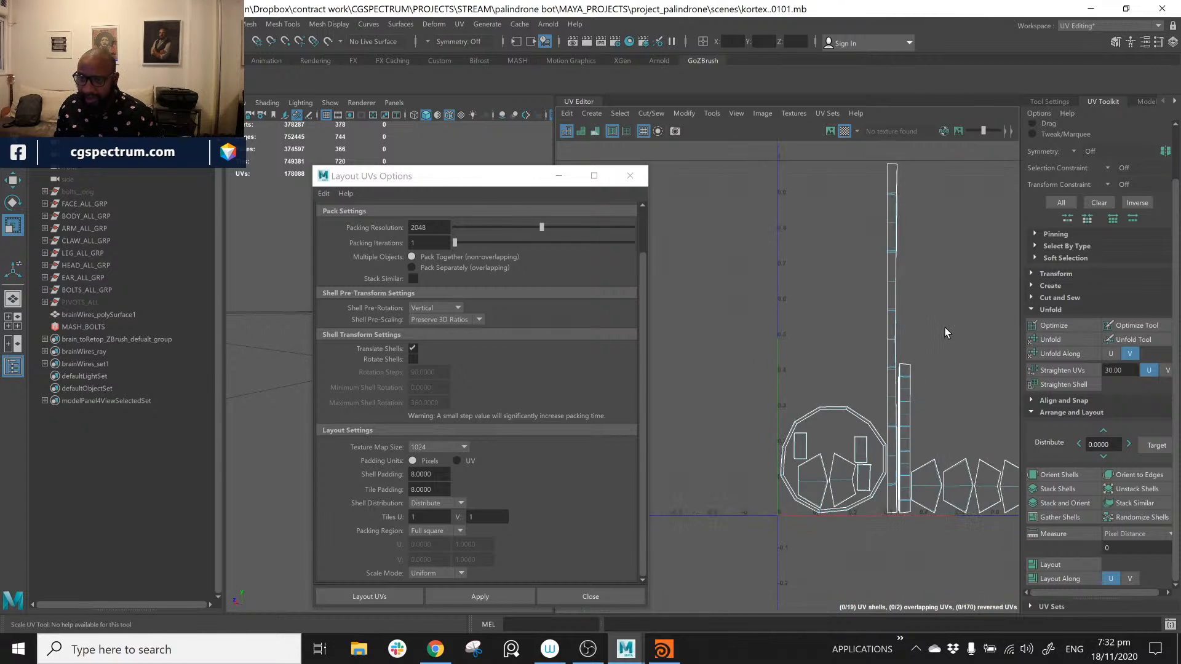
scroll(950, 325, "up", 1)
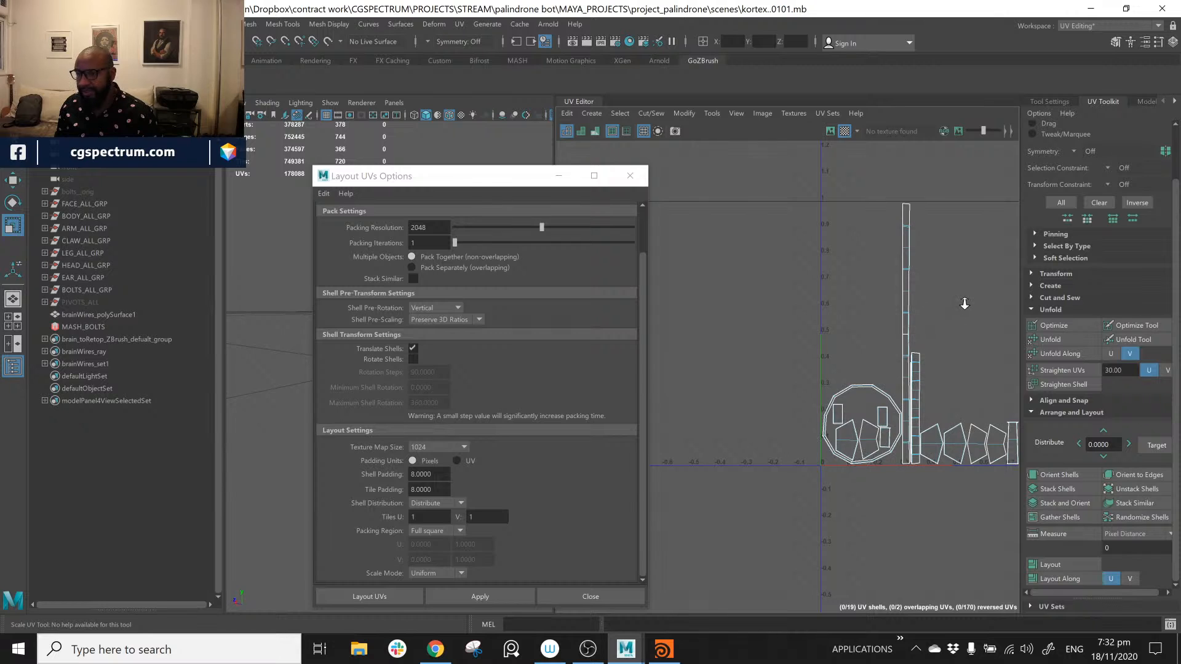
scroll(954, 303, "up", 1)
middle_click_drag(973, 304, 895, 261, "alt")
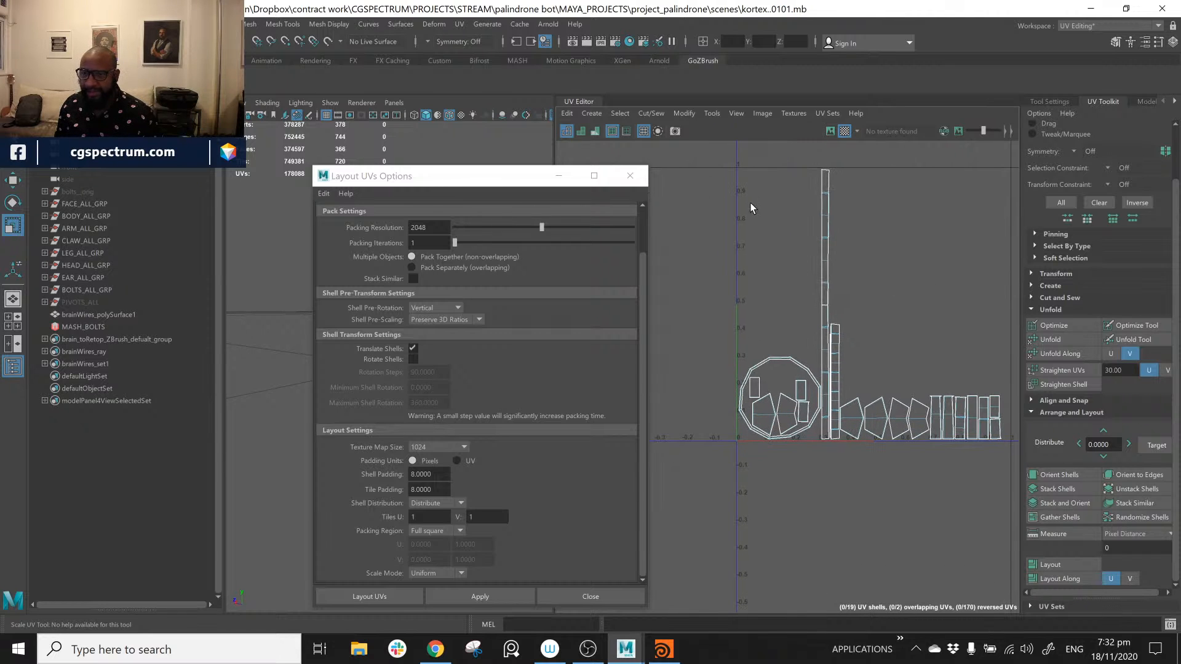
left_click_drag(695, 161, 1002, 492)
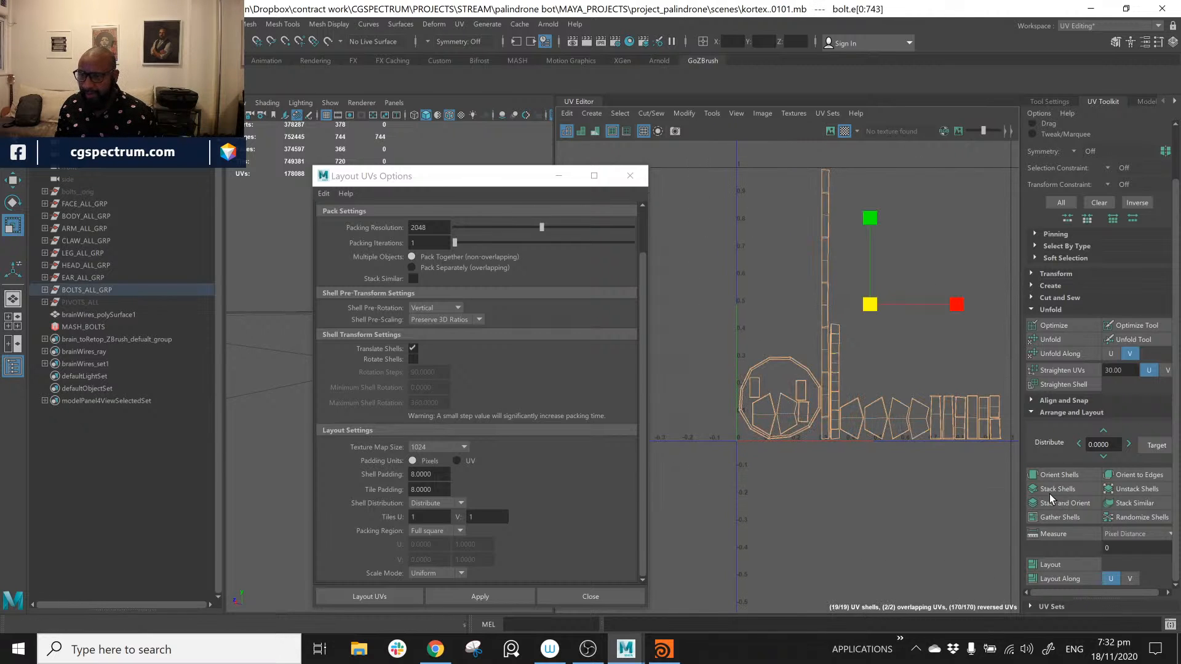
left_click(496, 600)
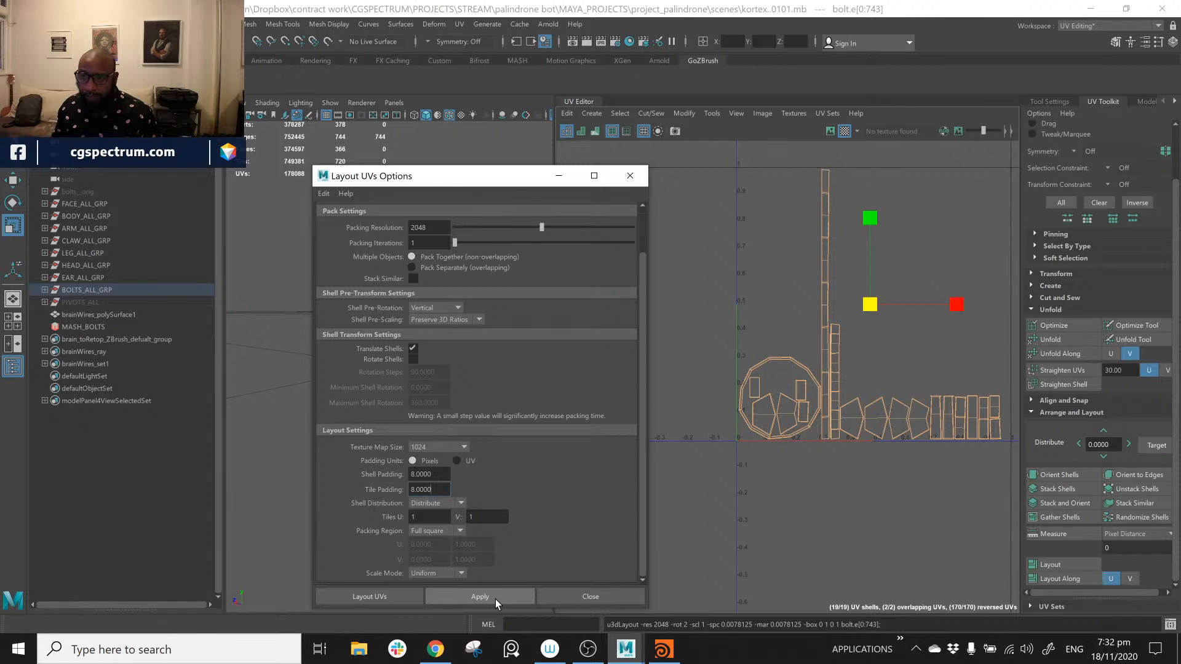
Step: Select the short edge crossing the tall vertical strip about halfway up and cut its UVs
left_click(888, 508)
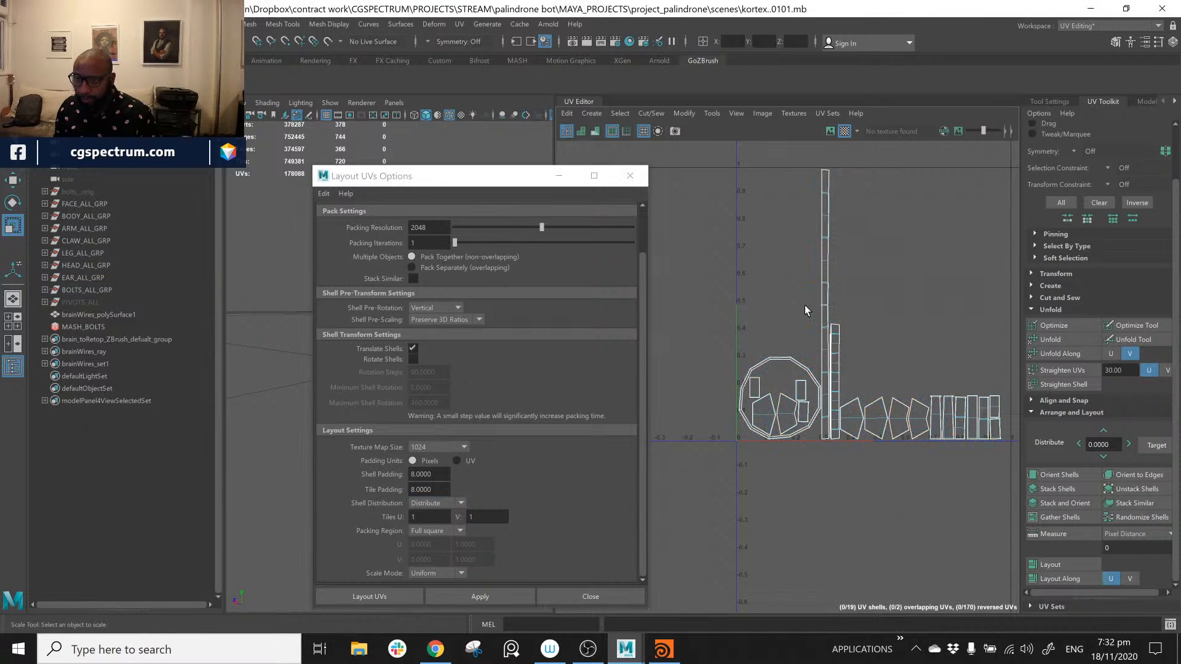
scroll(805, 305, "up", 10)
scroll(767, 359, "up", 3)
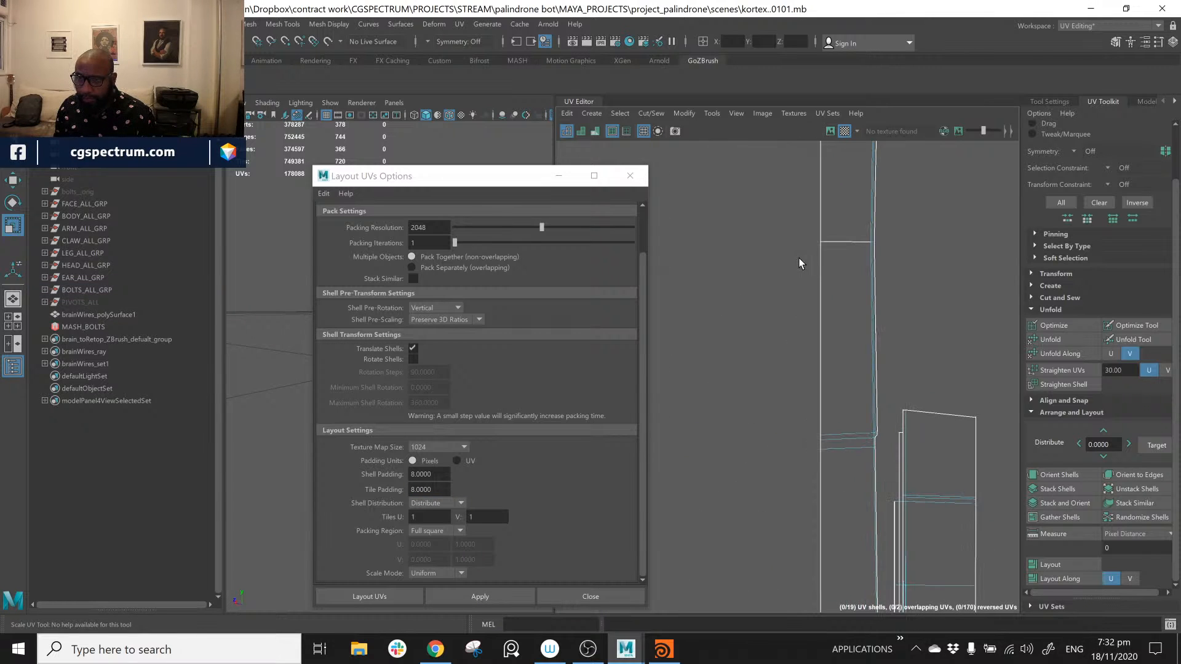
scroll(890, 266, "up", 5)
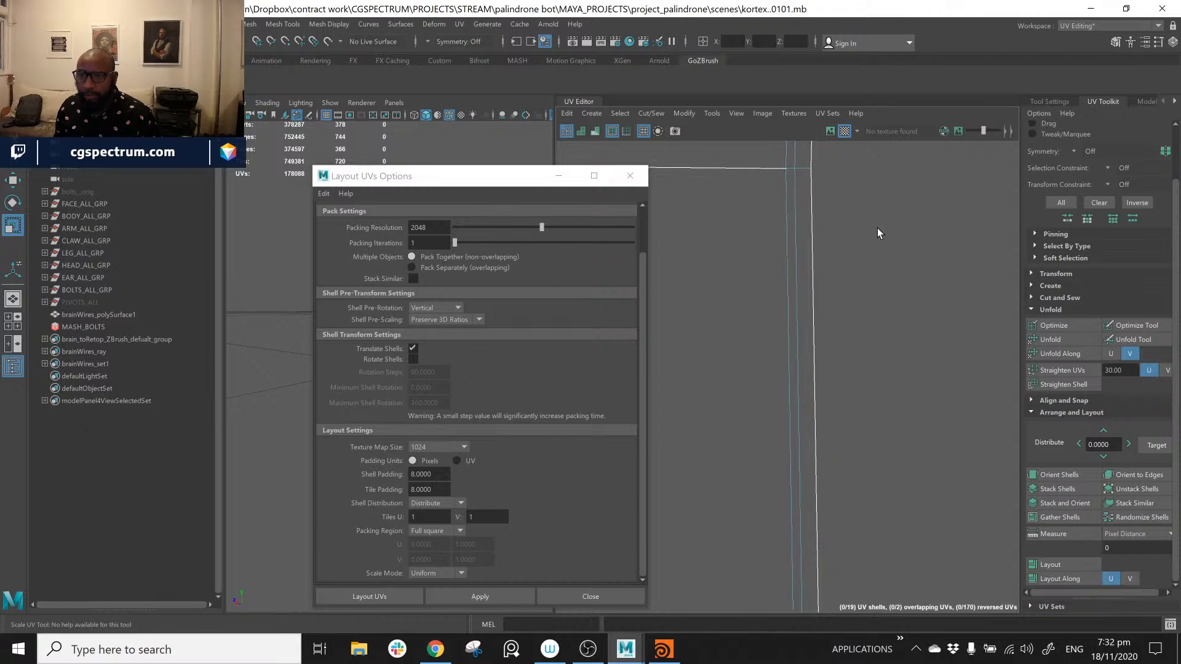
left_click(798, 167)
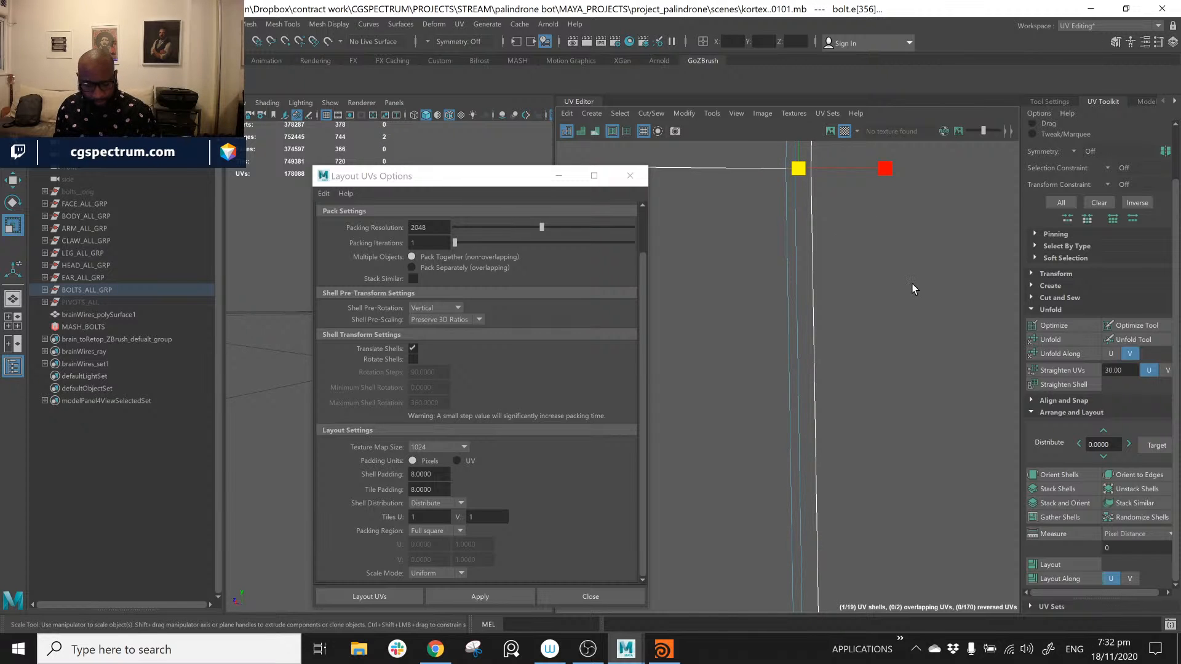
scroll(960, 258, "down", 6)
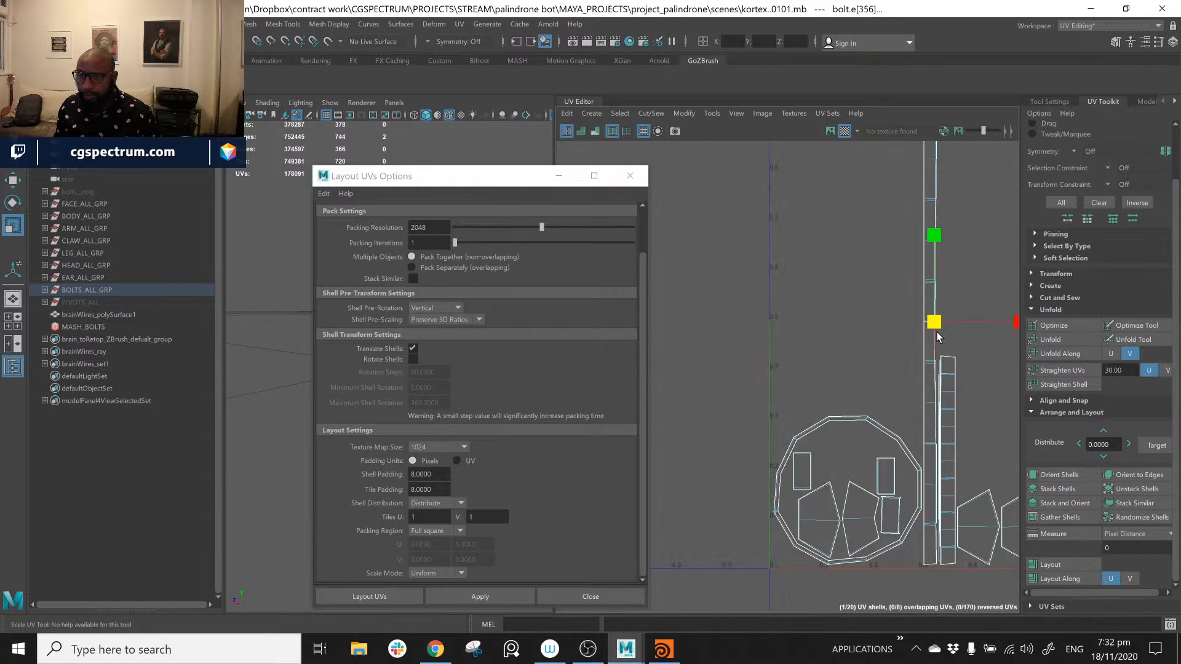
Step: Select all of the bolt's UVs and lay out the shells with the existing layout settings
middle_click_drag(970, 261, 825, 239, "alt")
scroll(851, 272, "down", 3)
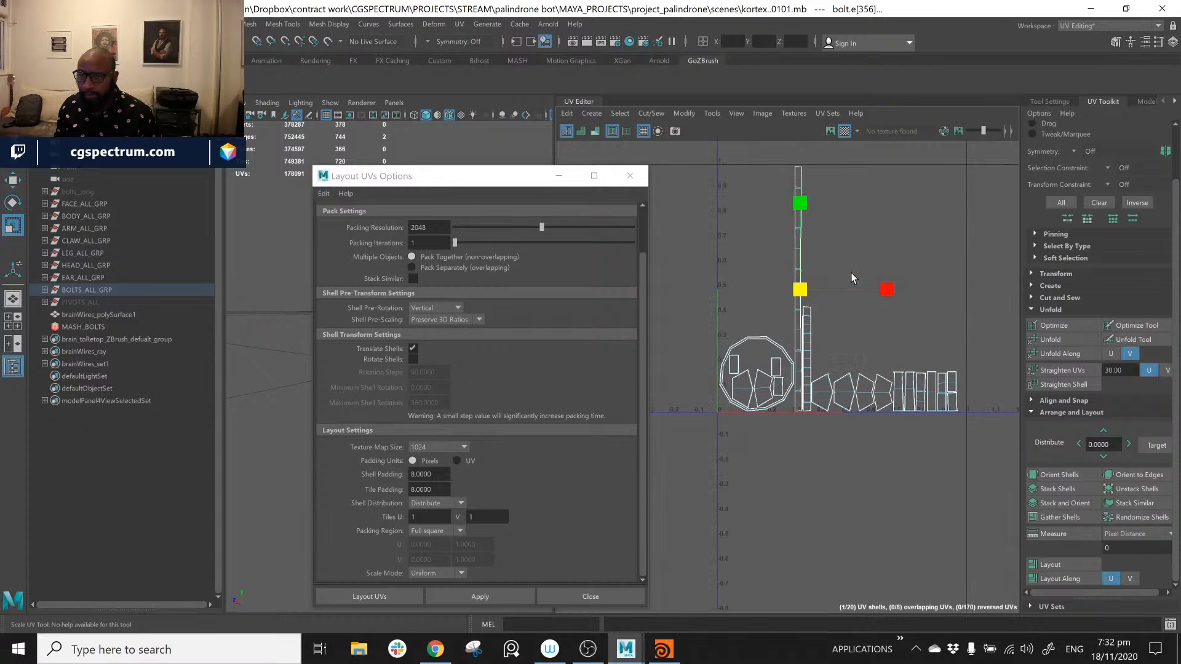
right_click(883, 214)
right_click_drag(883, 213, 924, 220)
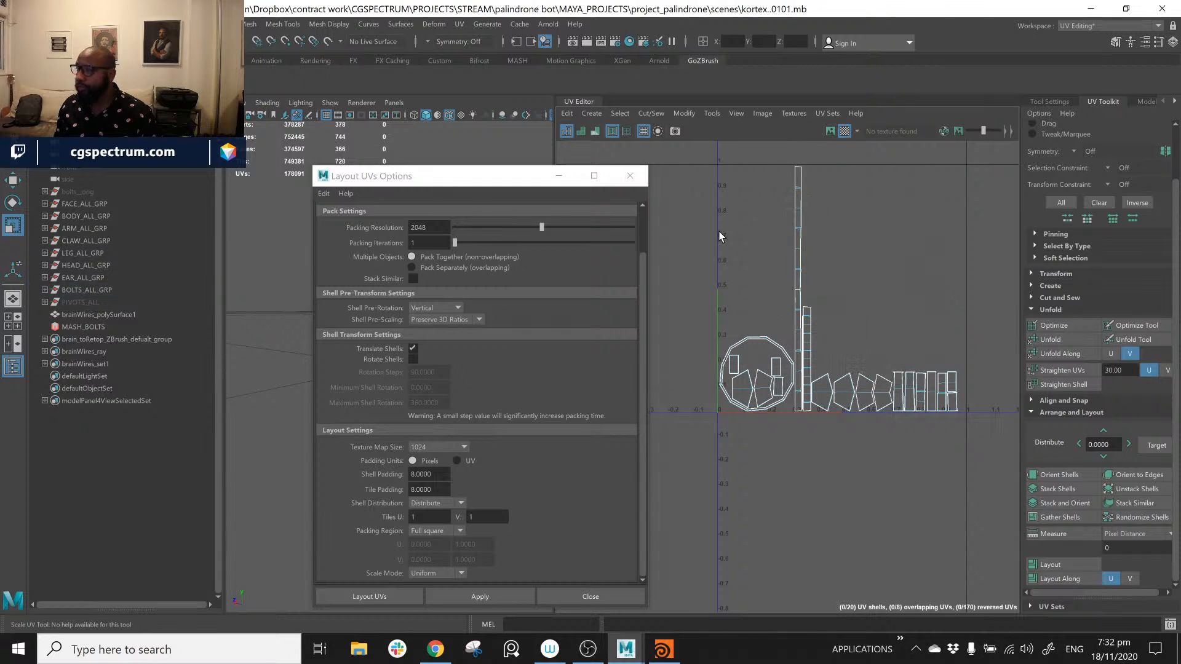
left_click_drag(711, 153, 954, 436)
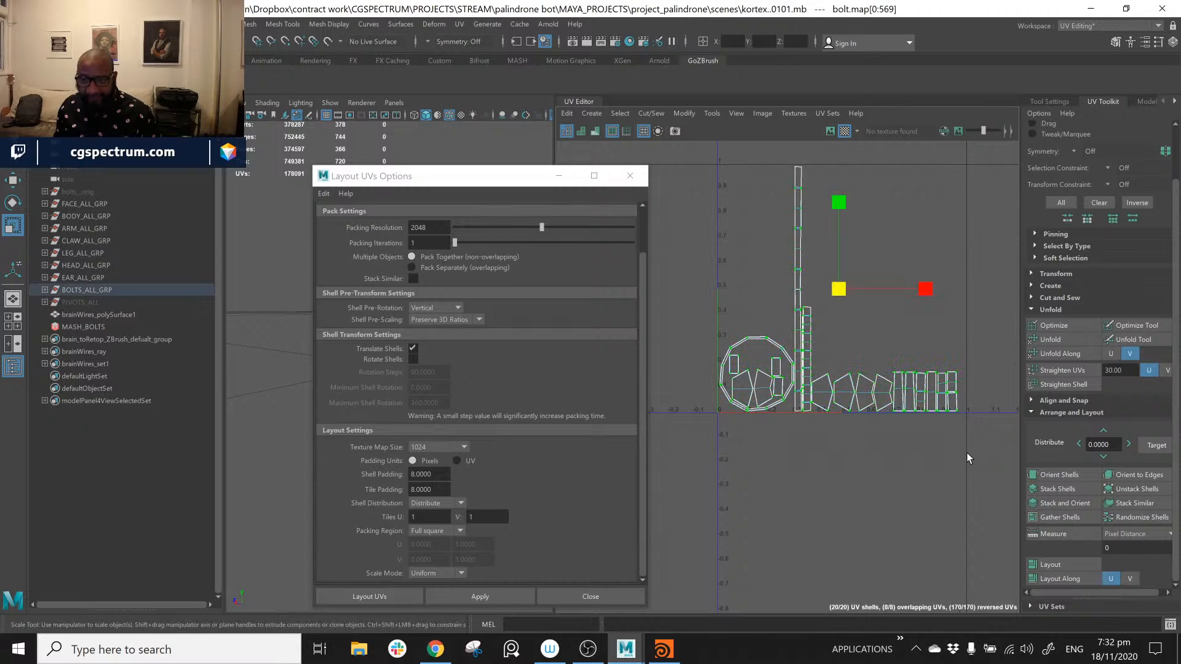
left_click(372, 597)
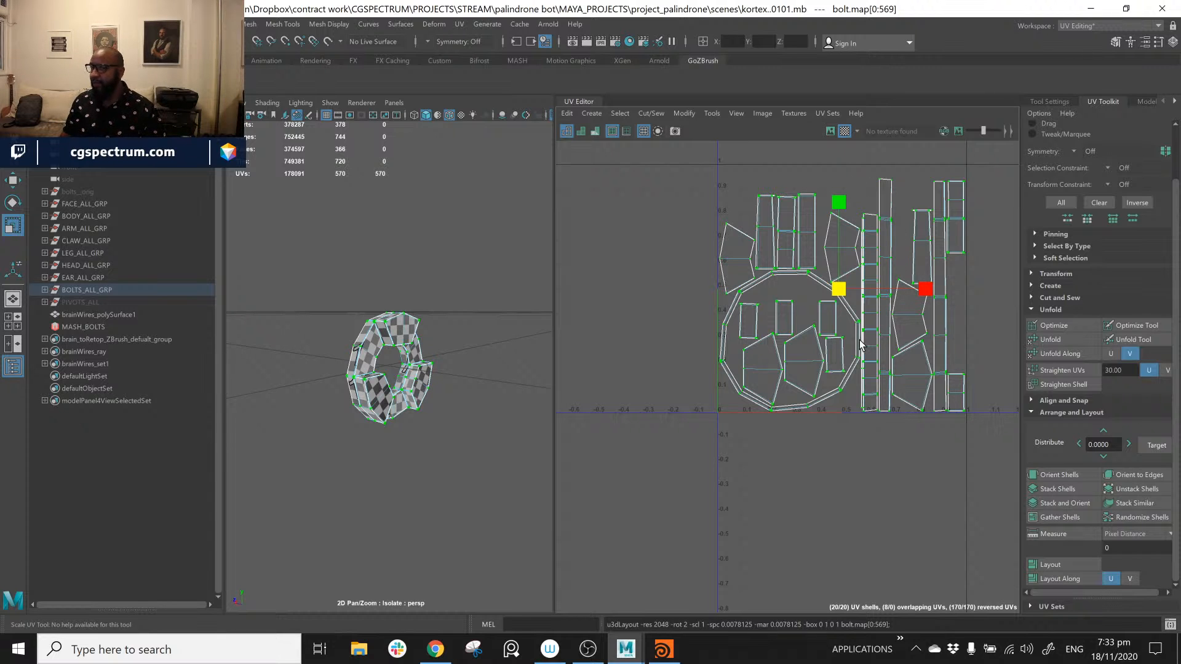
Step: Move all the packed shells two whole tiles in the negative U direction and deselect them
scroll(857, 483, "down", 4)
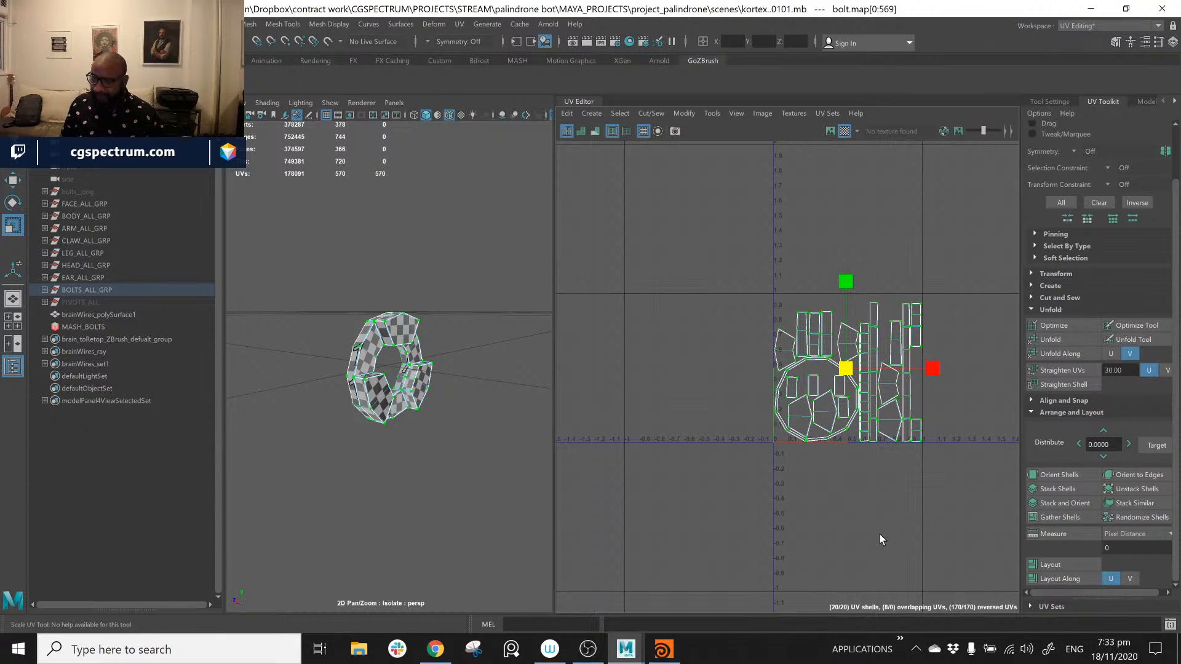
key("Left")
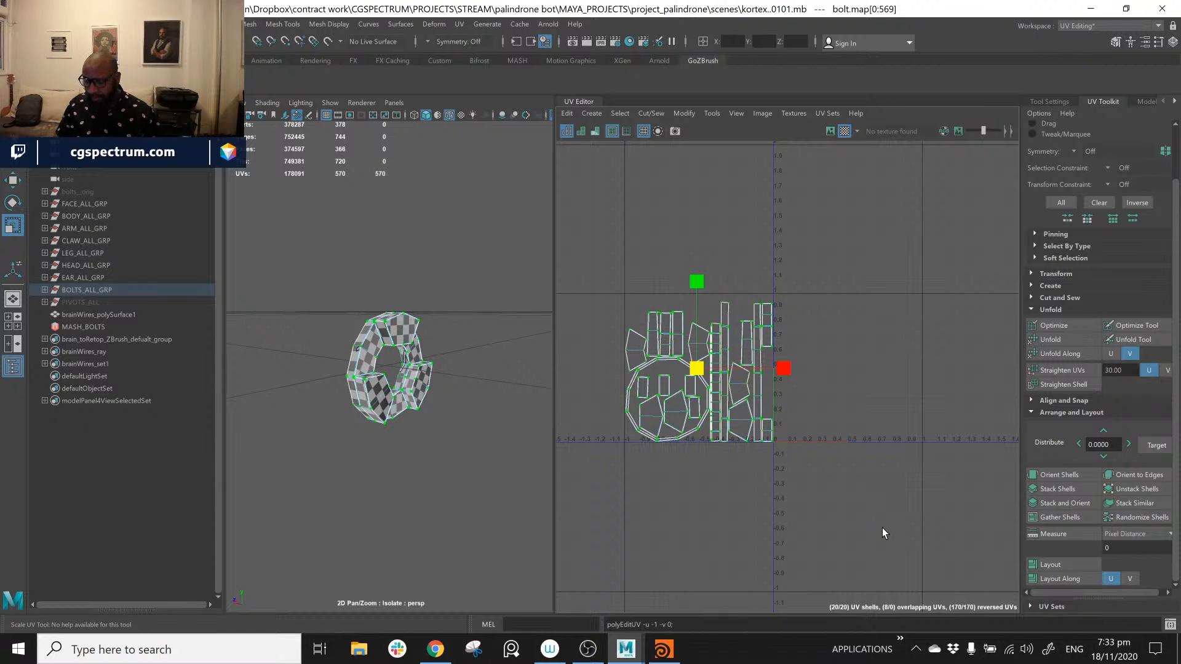
key("Left")
left_click(692, 405)
scroll(773, 412, "down", 2)
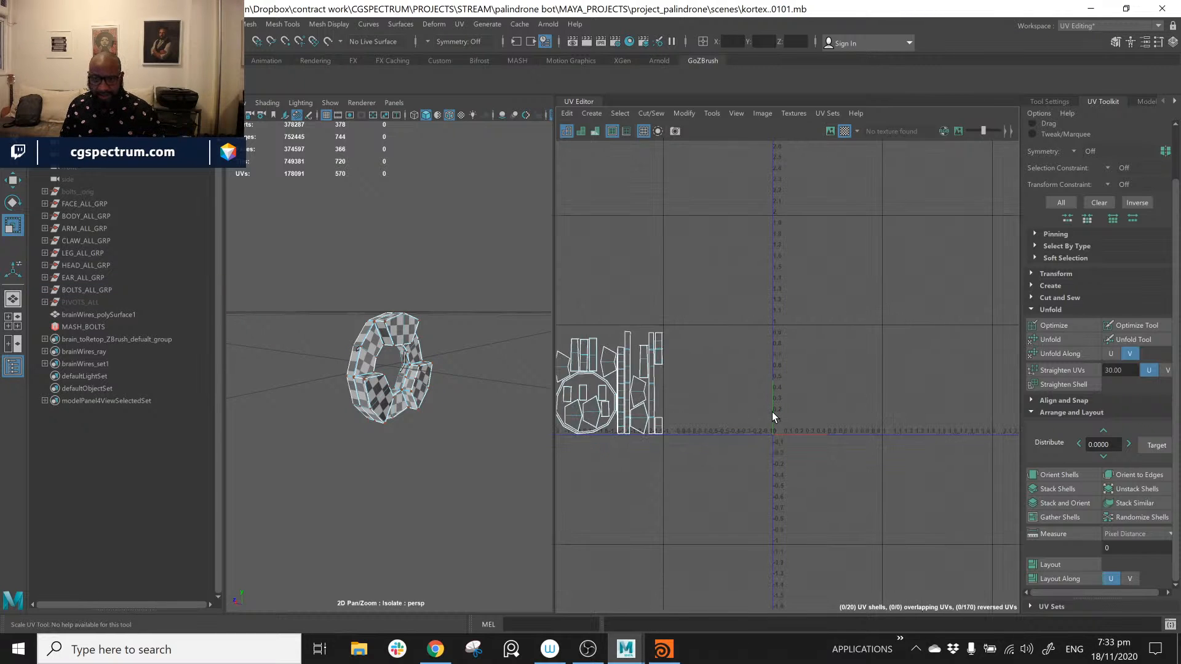
scroll(772, 412, "down", 2)
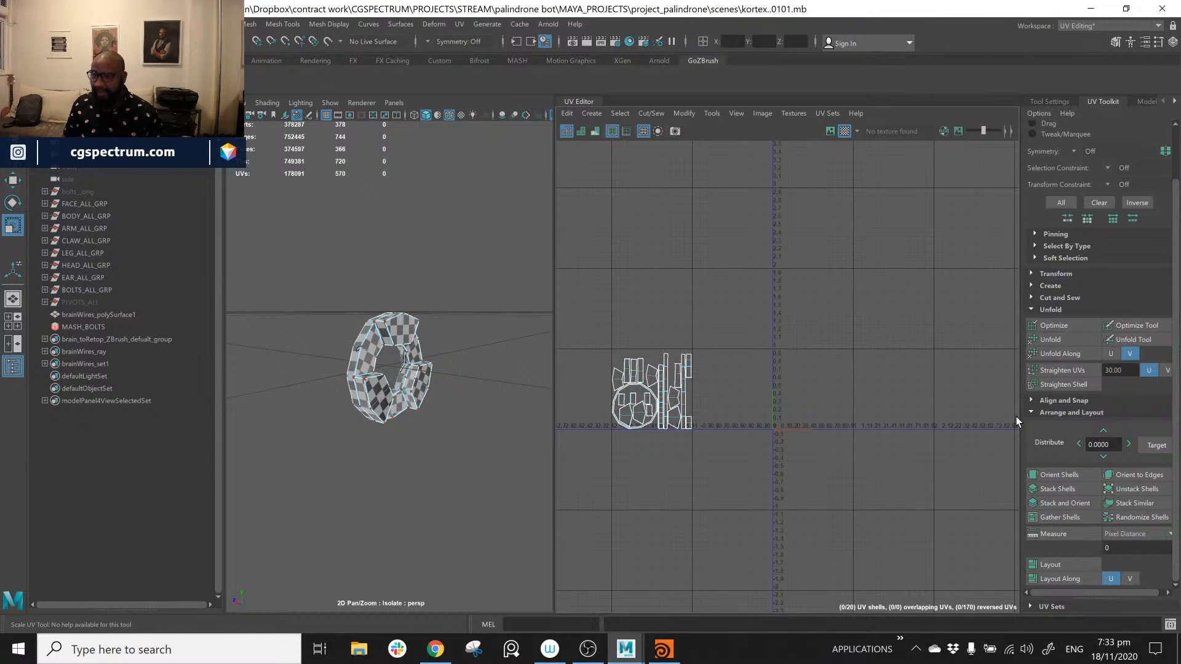
Step: Return the bolt to object mode and select the ring of MASH-generated bolts in the perspective view
right_click_drag(390, 345, 467, 369)
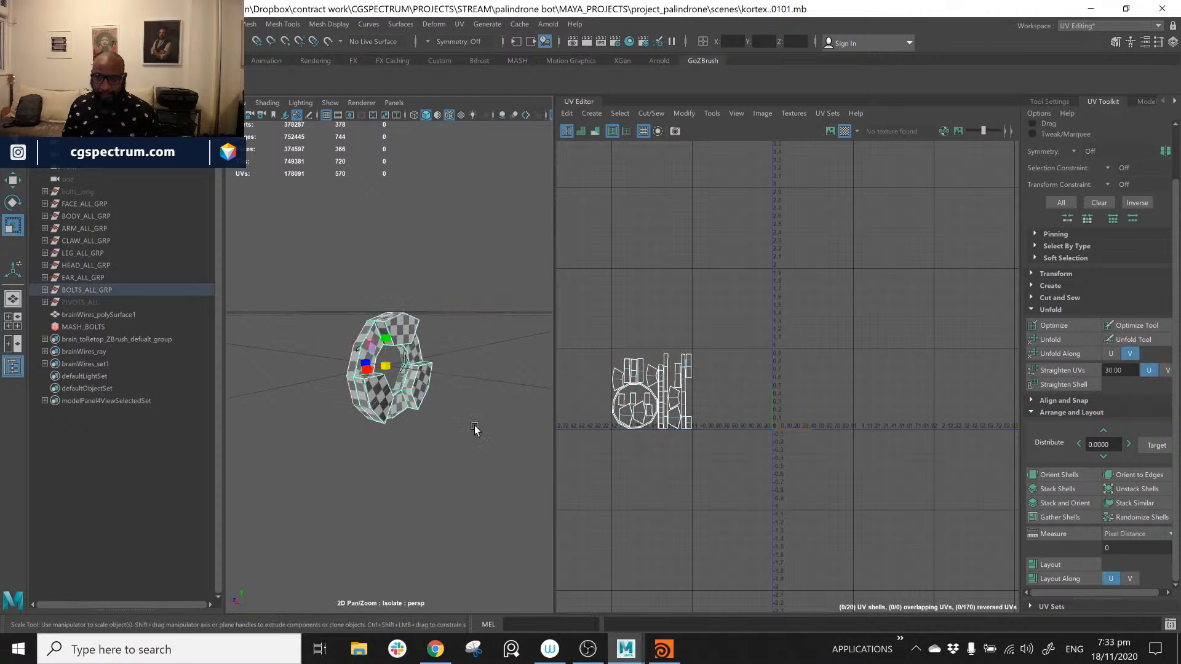
right_click_drag(346, 430, 409, 434, "alt")
middle_click_drag(460, 338, 389, 558, "alt")
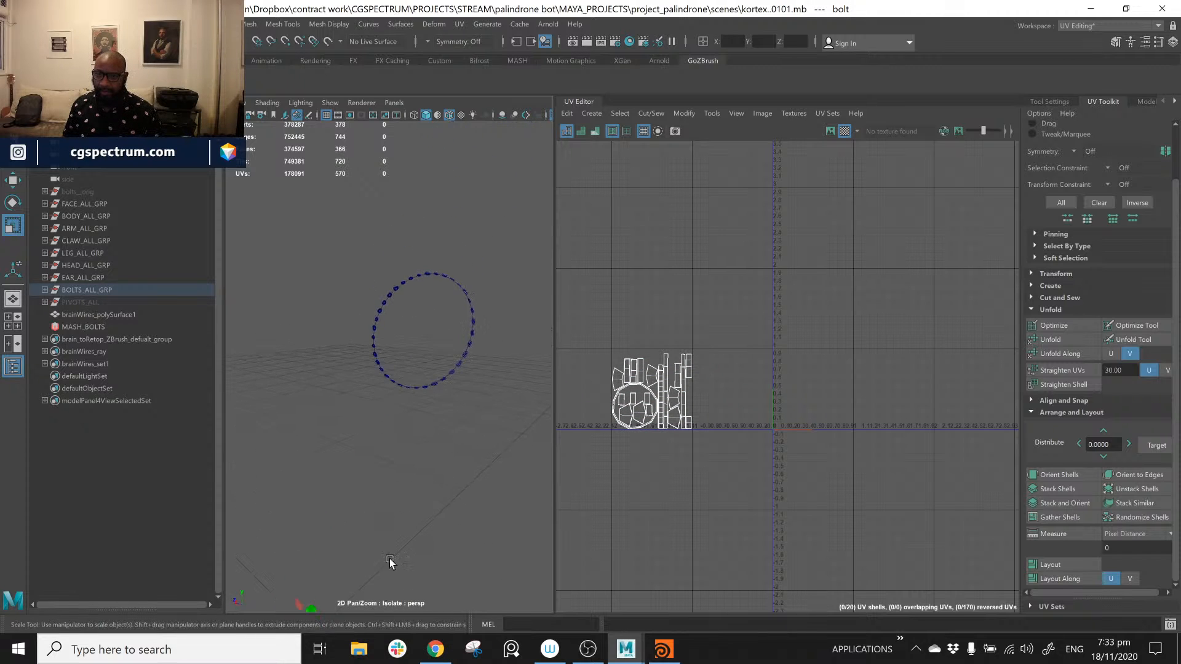
right_click_drag(431, 333, 476, 320, "alt")
left_click_drag(476, 324, 449, 369, "alt")
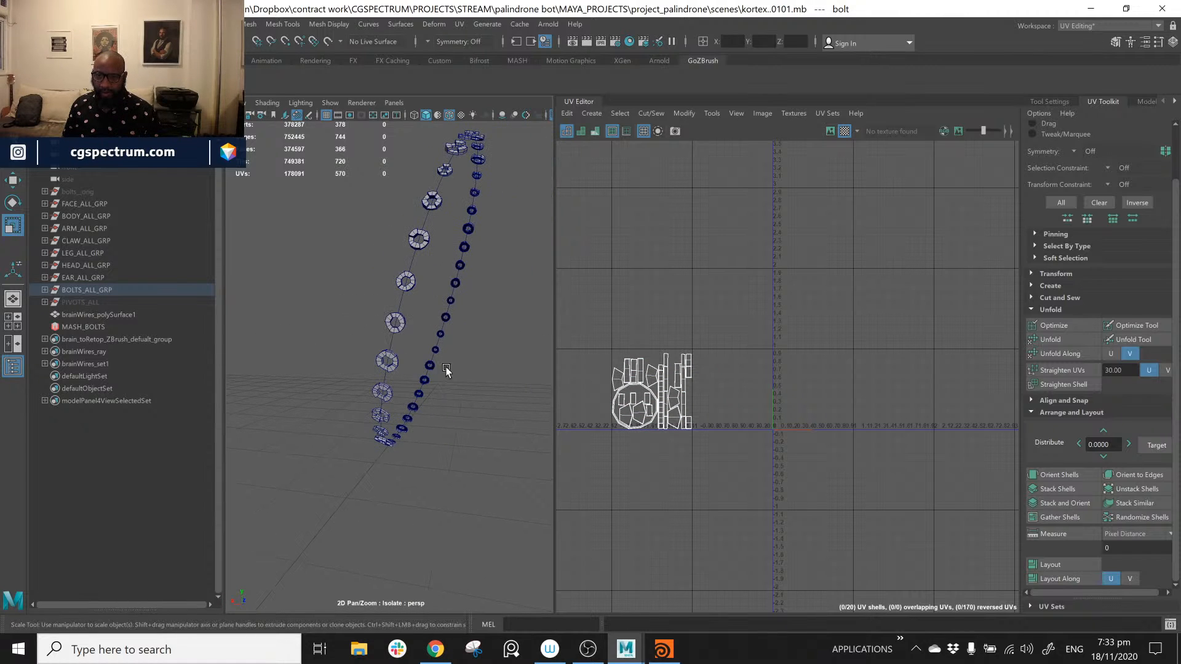
left_click(398, 365)
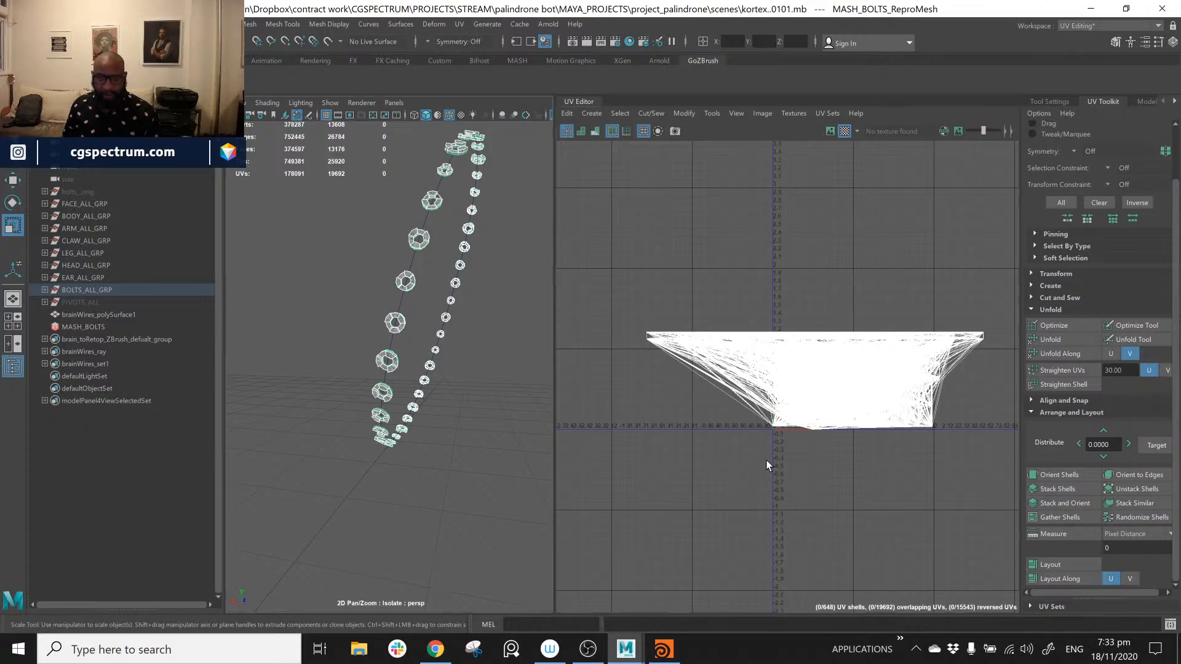
Step: Examine the UVs of the MASH bolt ring and its placement relative to the source bolt
middle_click_drag(769, 466, 741, 455, "alt")
scroll(844, 343, "up", 8)
scroll(850, 436, "down", 9)
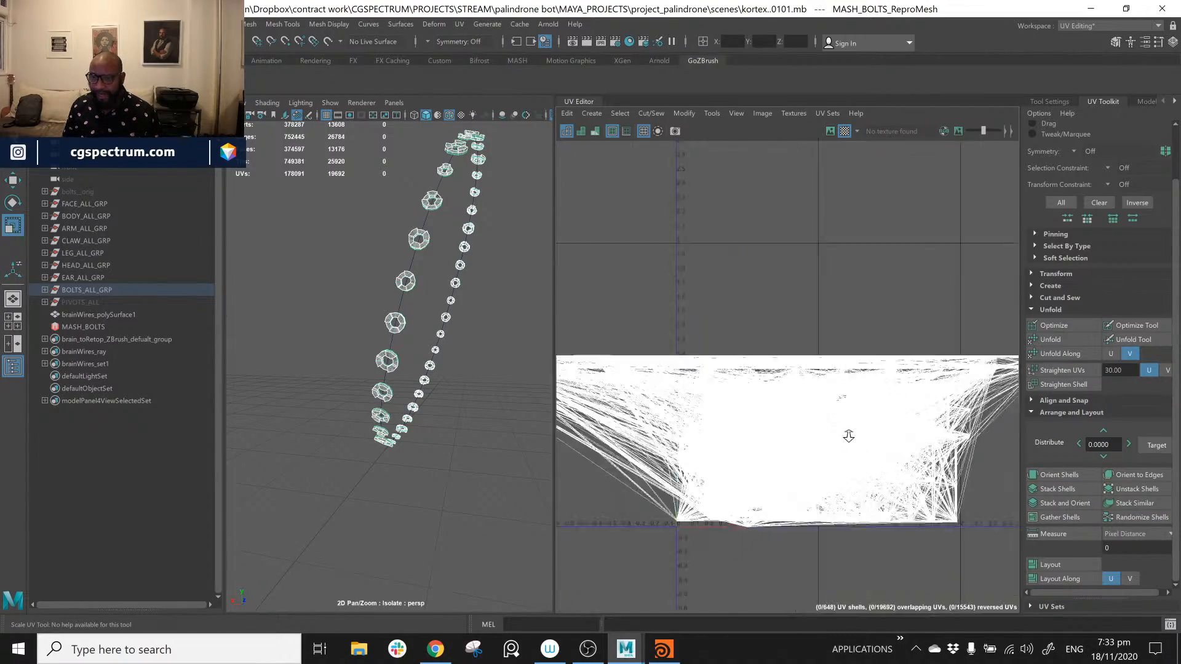
scroll(832, 409, "up", 6)
middle_click_drag(818, 421, 781, 492, "alt")
middle_click_drag(477, 497, 468, 455, "alt")
scroll(469, 456, "down", 9)
scroll(455, 467, "up", 3)
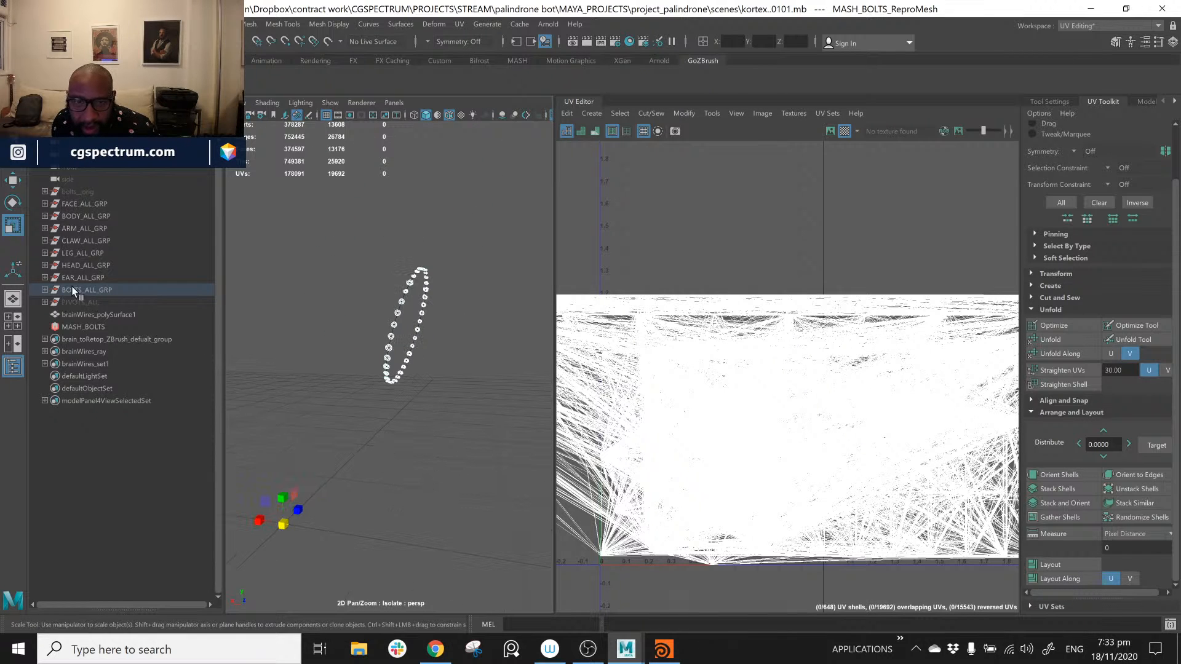
Step: Select the source bolt near the origin and display the Attribute Editor
left_click(381, 516)
left_click_drag(361, 490, 279, 545)
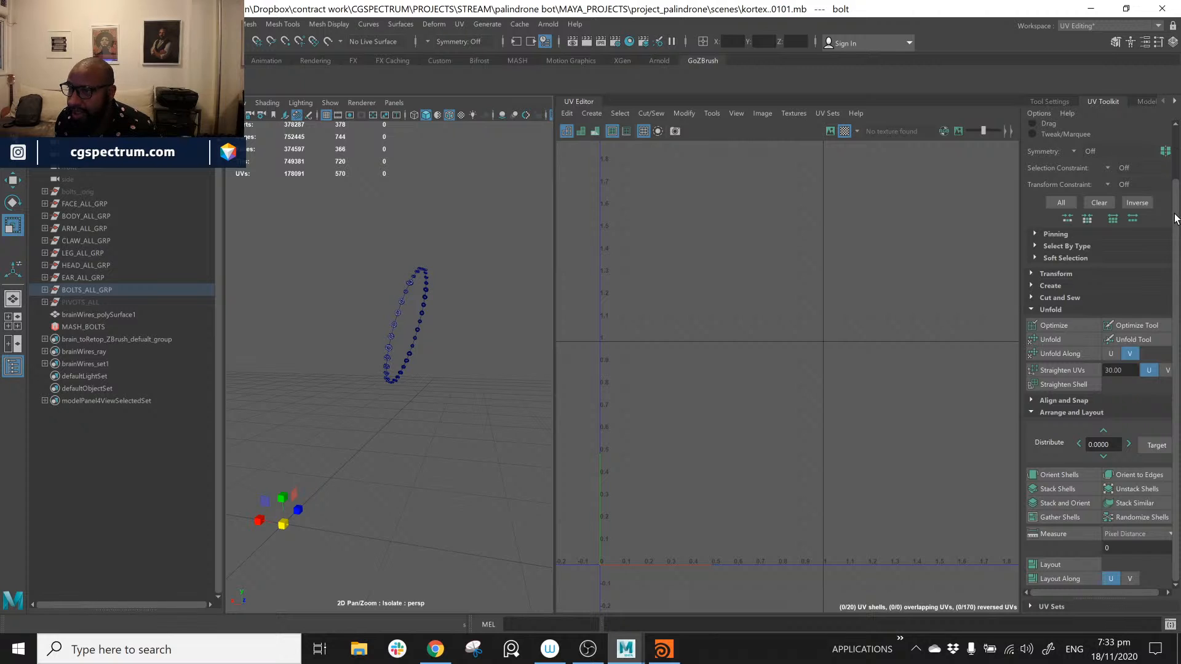
scroll(1175, 218, "up", 2)
left_click(1147, 102)
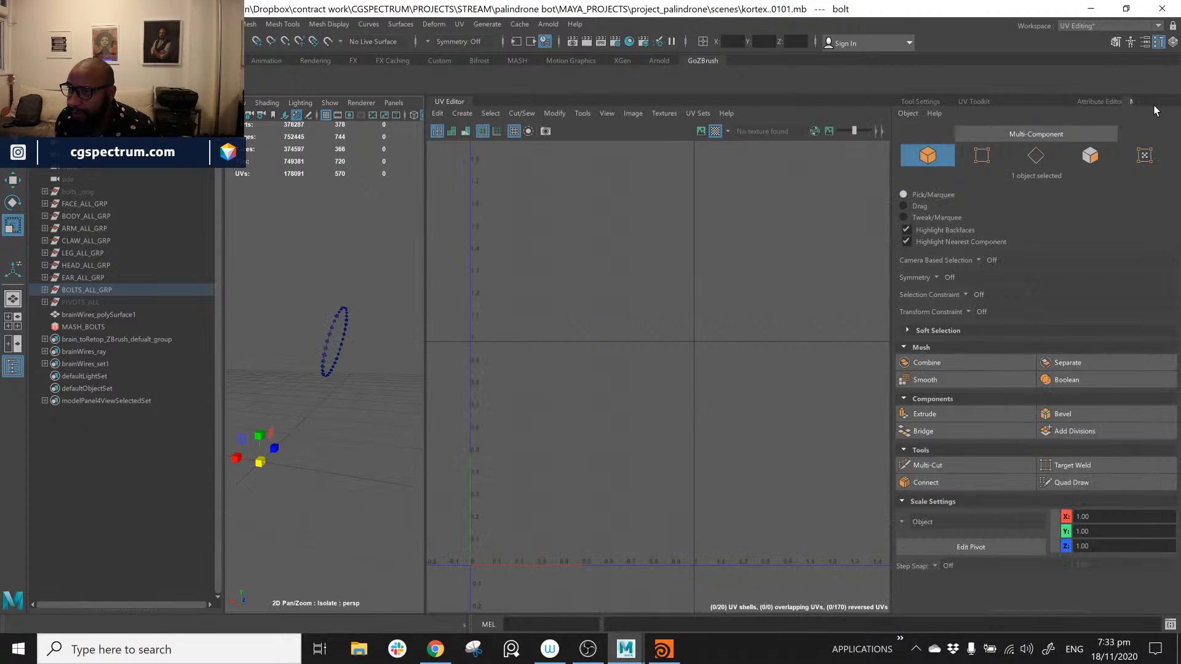
left_click(1028, 100)
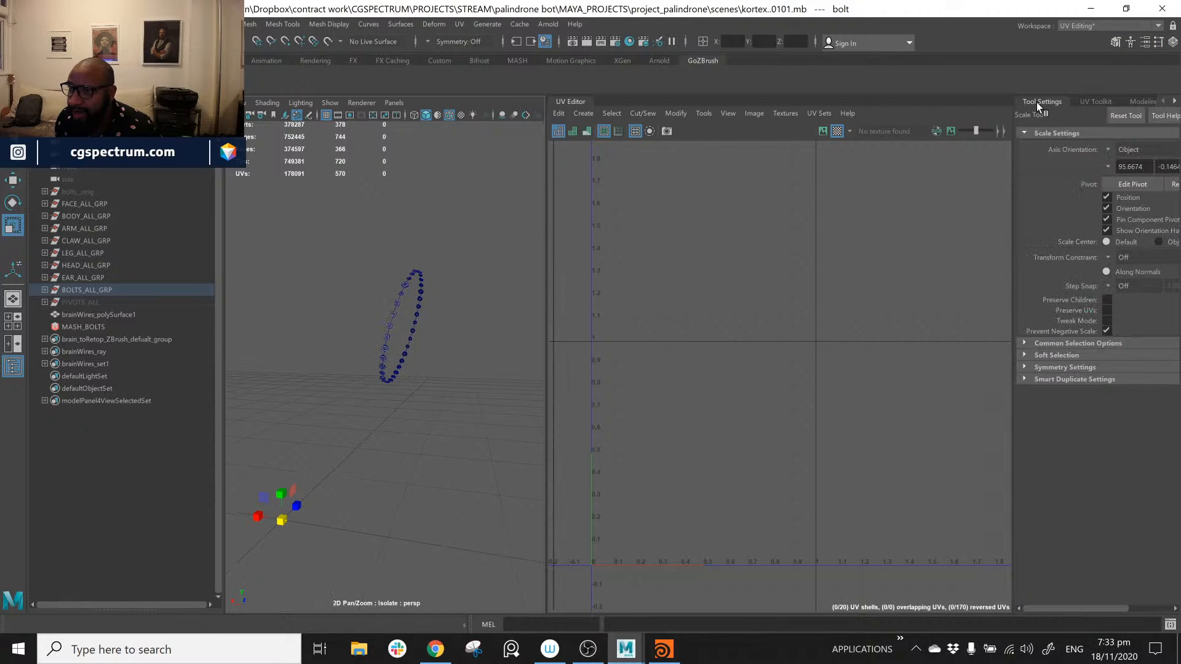
left_click(1096, 102)
left_click(1143, 101)
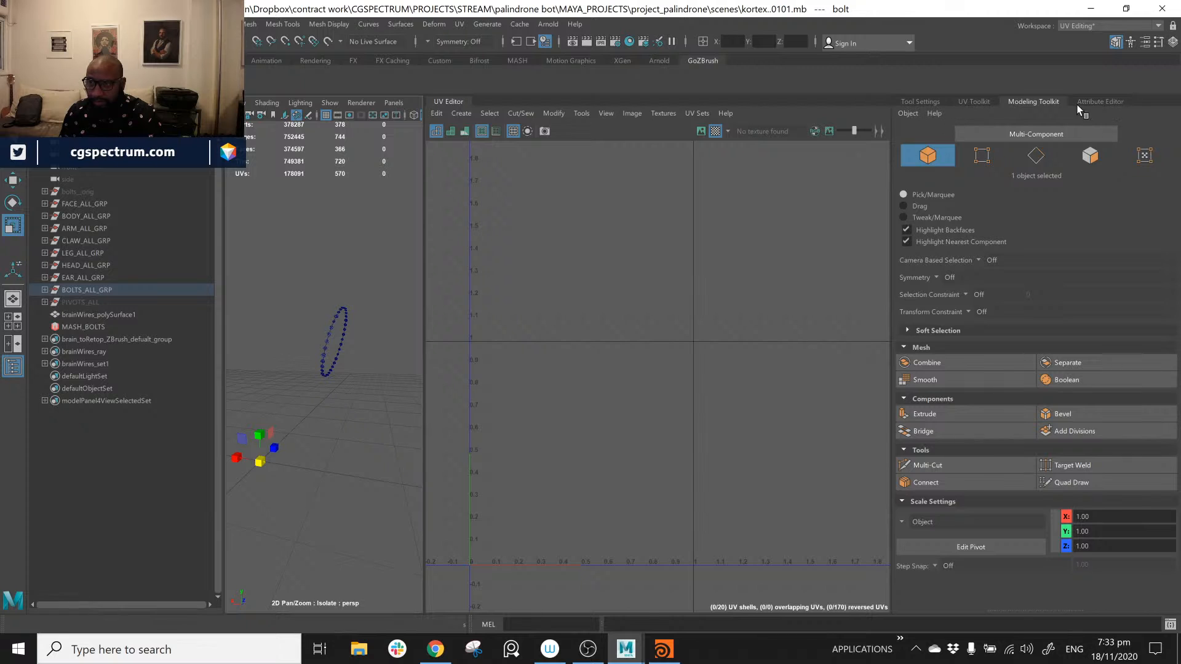
left_click(1101, 102)
Step: Compare the attributes and UVs of the MASH bolt ring with those of the source bolt
left_click(325, 452)
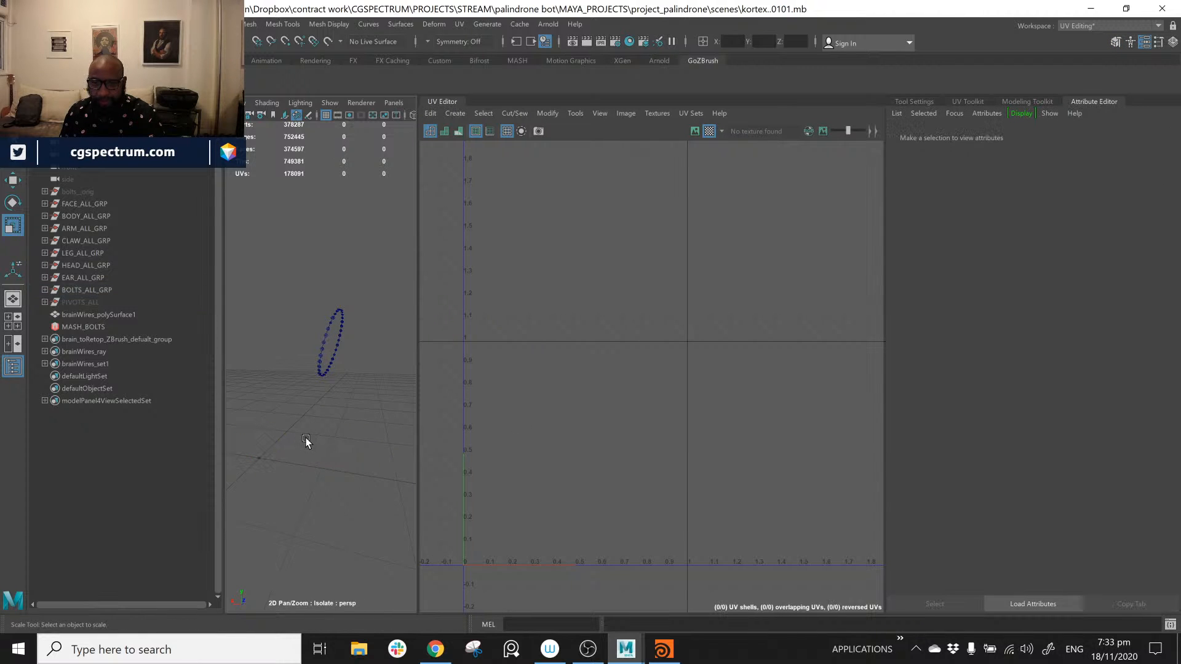
left_click(320, 372)
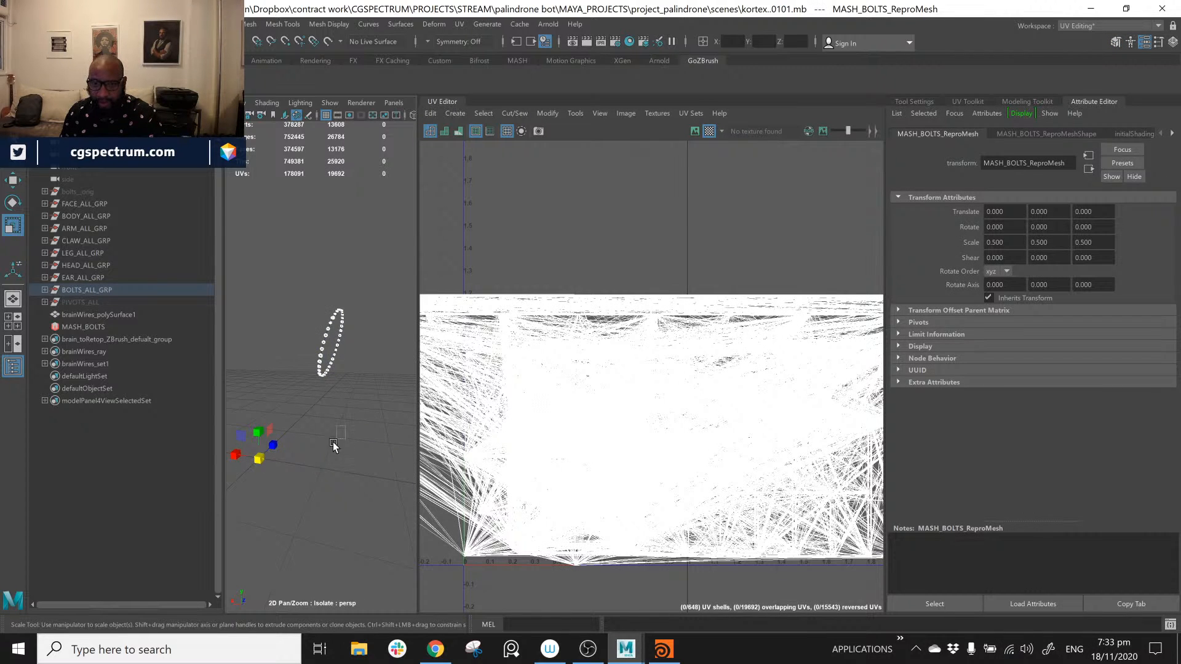
left_click(334, 444)
left_click_drag(284, 468, 271, 482)
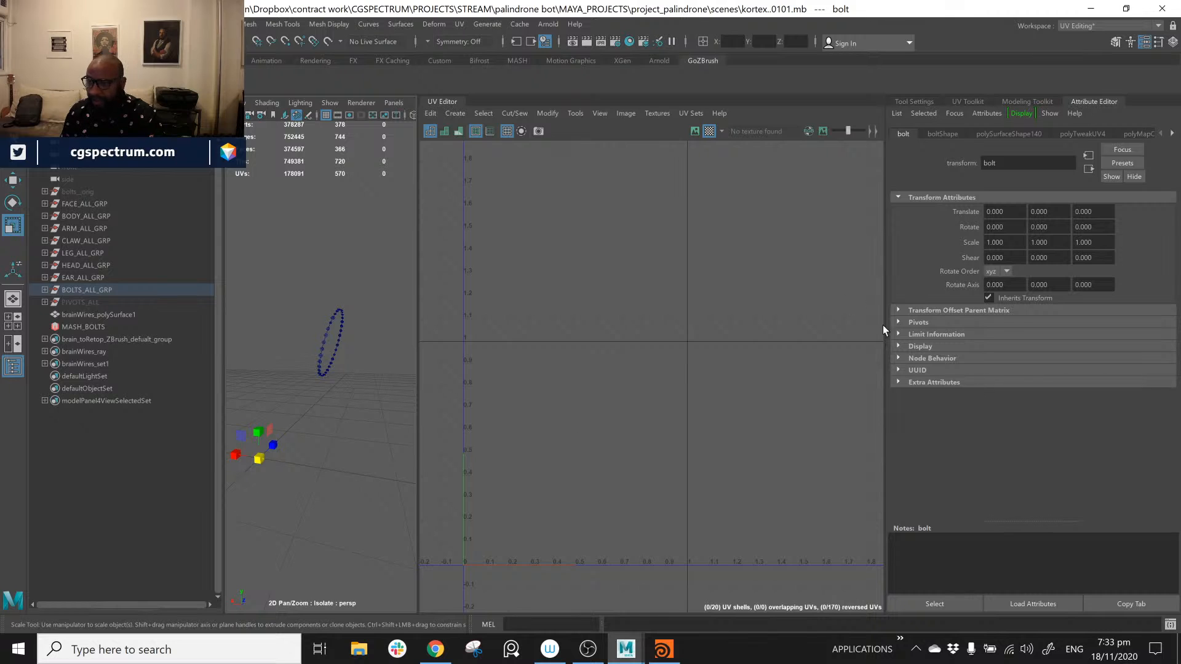
scroll(622, 375, "down", 5)
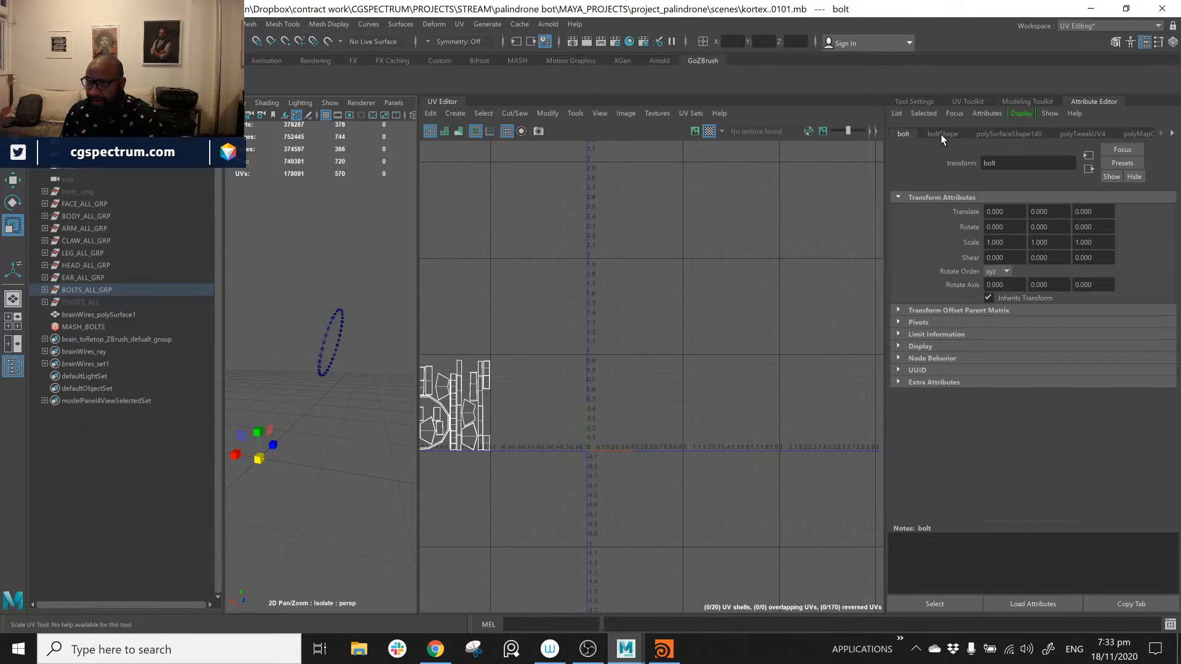
Step: Switch to the Maya Classic workspace, select the MASH_BOLTS network and display its attributes
left_click(1101, 26)
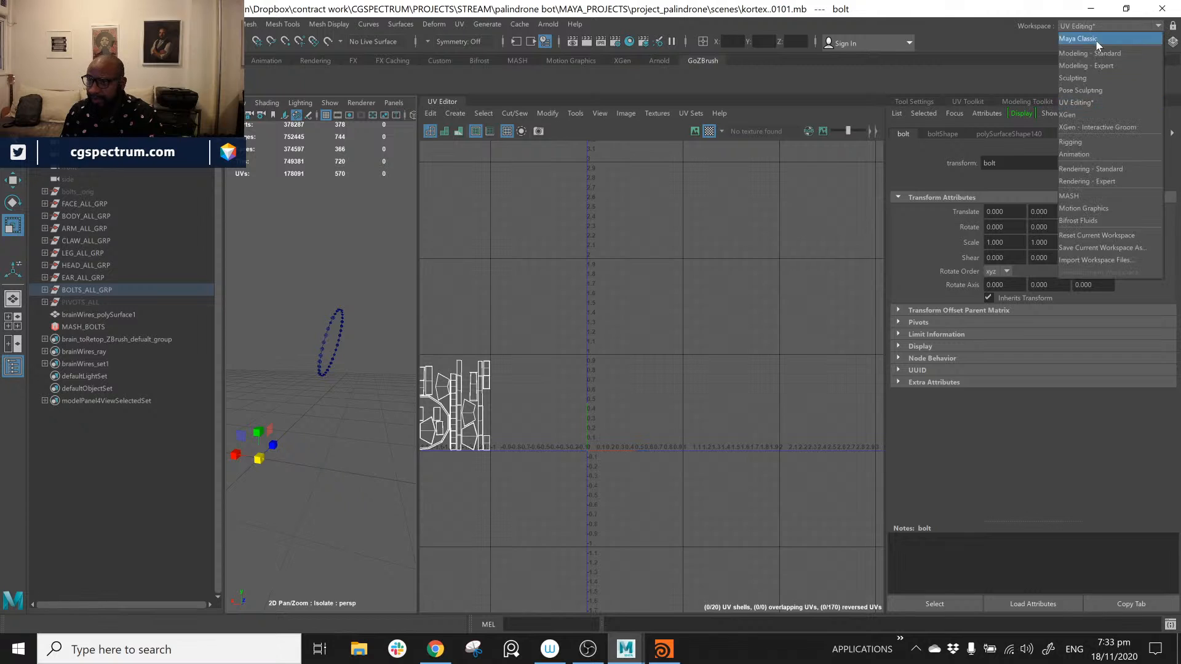
left_click(1098, 40)
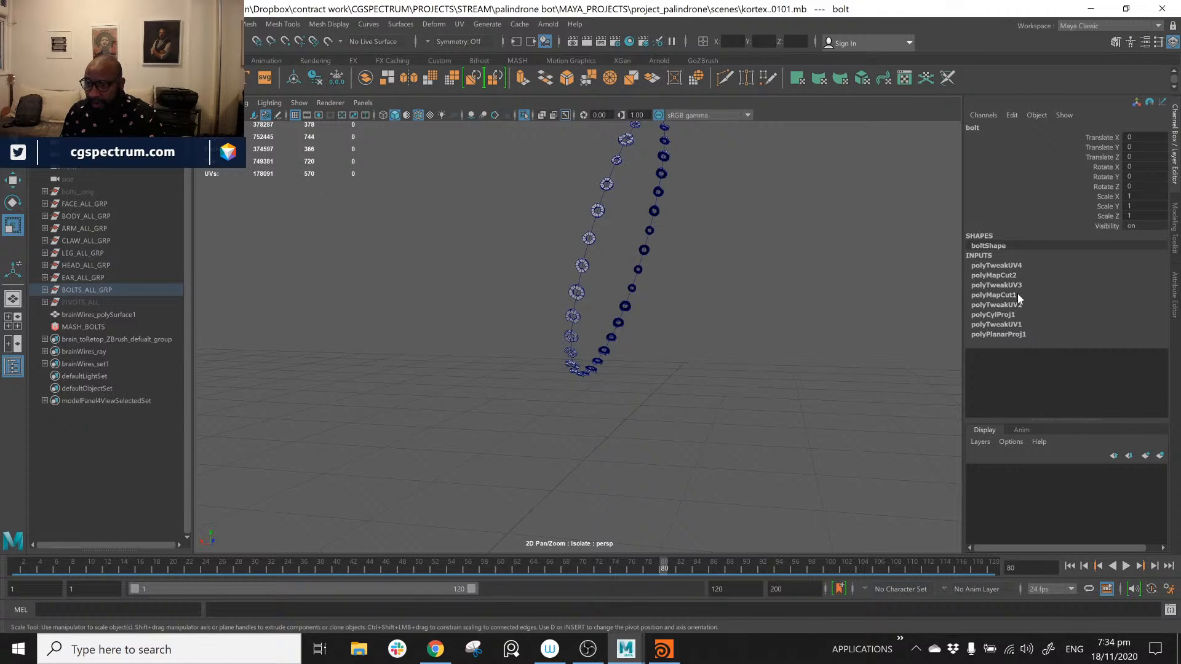
left_click(91, 314)
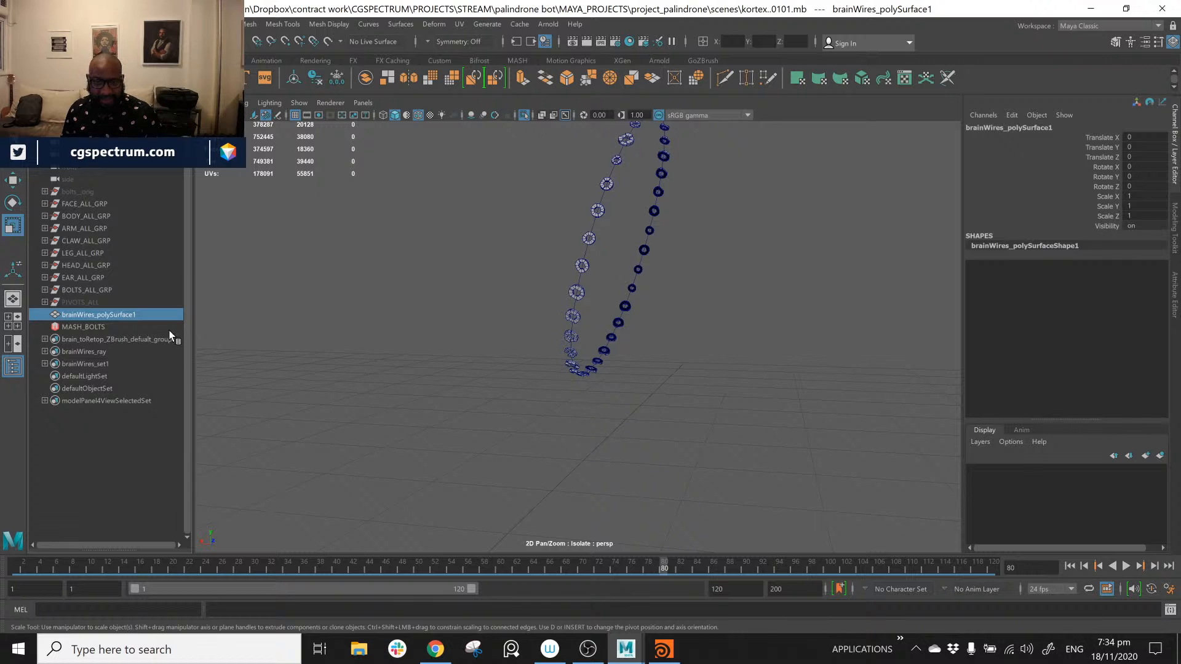
left_click(78, 326)
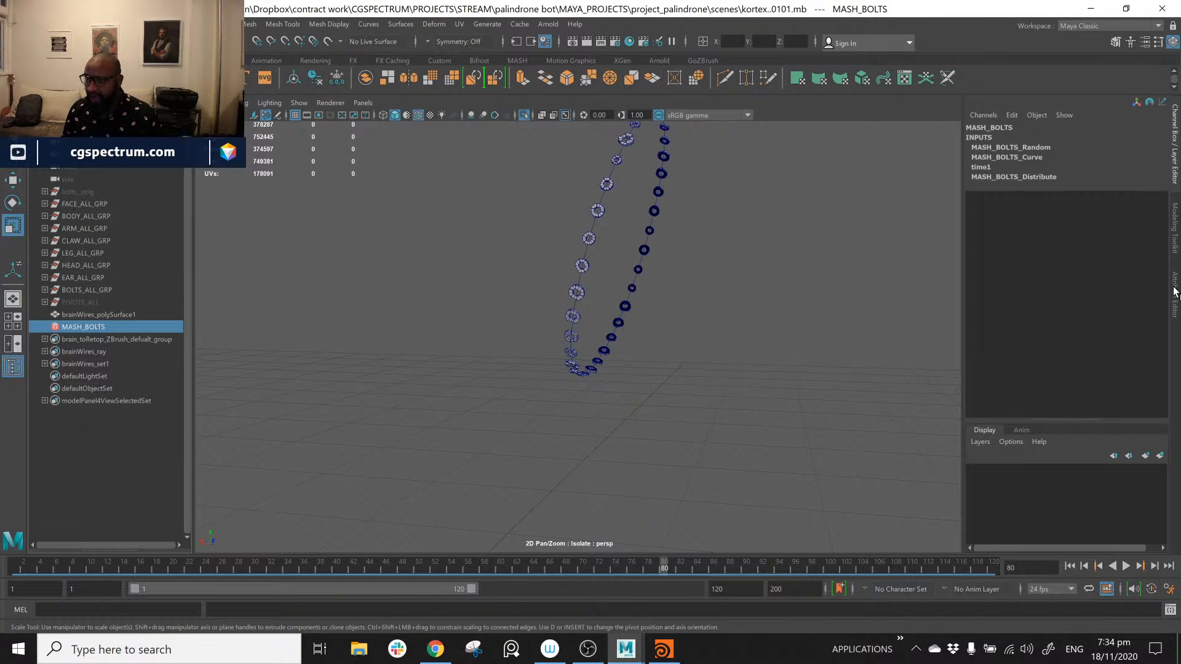
left_click(1176, 236)
left_click(1175, 294)
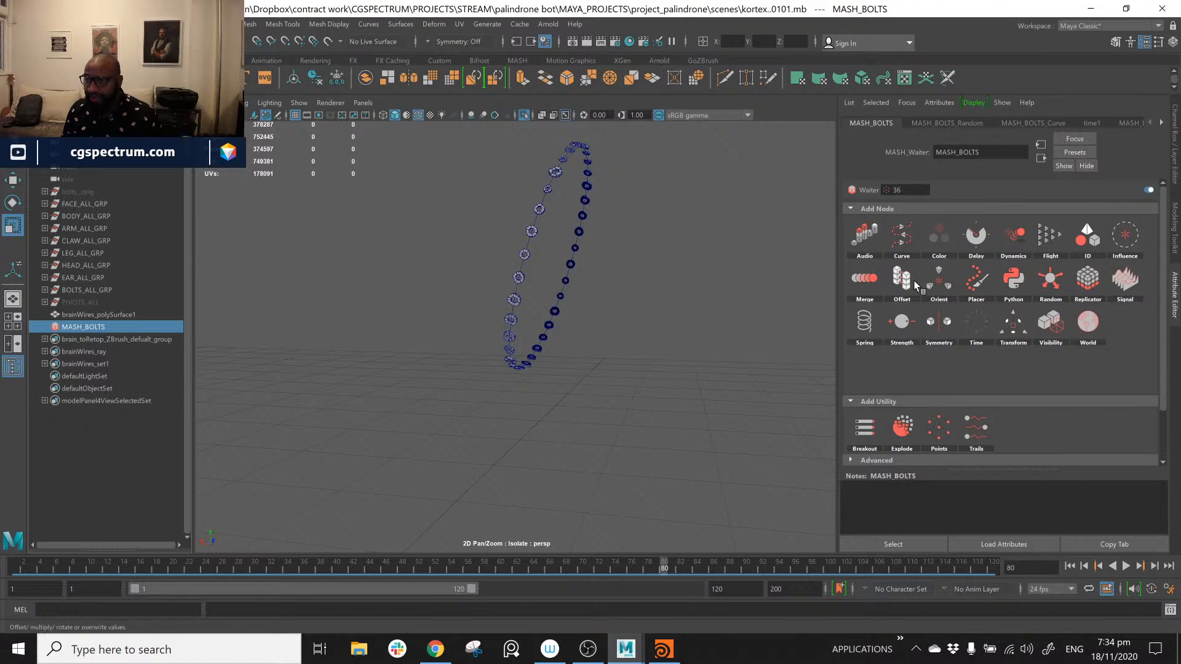
Step: Review the settings of the MASH_BOLTS Random, Curve and Distribute nodes
left_click(935, 124)
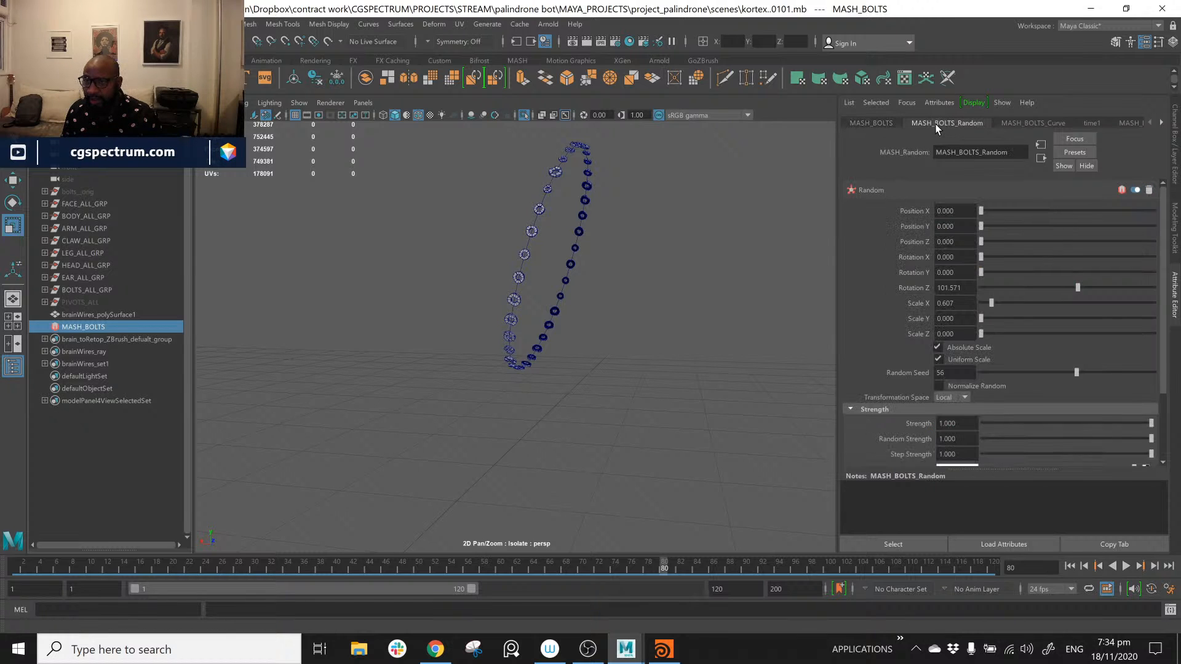
left_click(1028, 124)
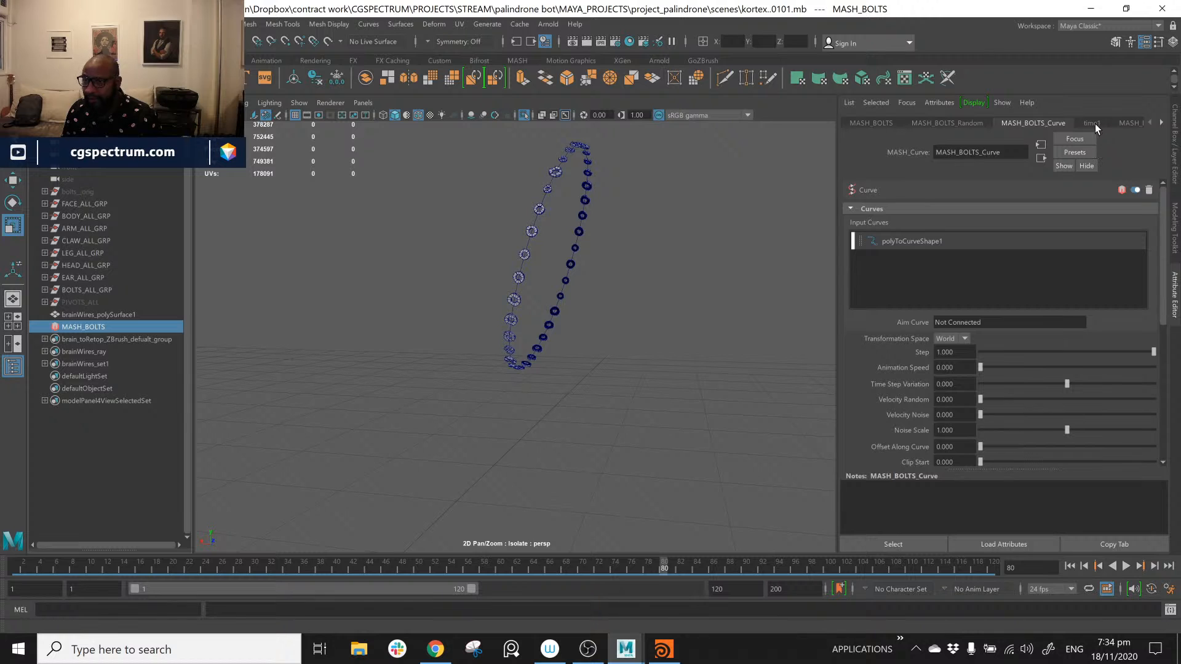
left_click(1162, 124)
left_click(1087, 125)
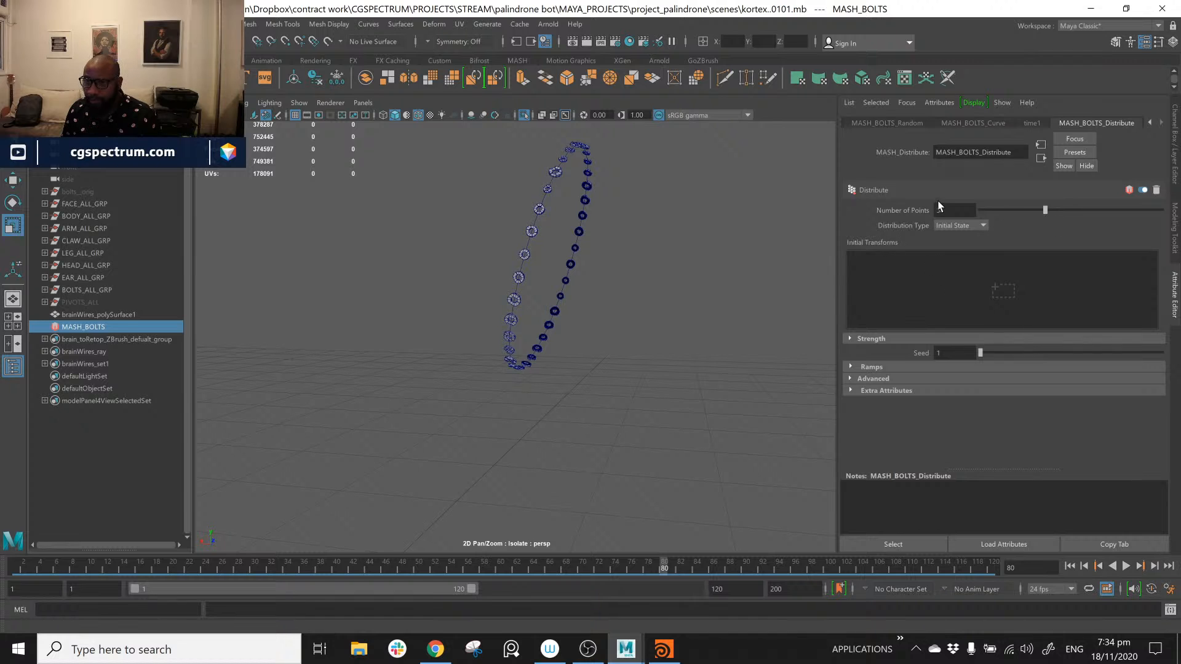
Step: Select the source bolt near the origin and delete all construction history in the scene by type
left_click_drag(545, 416, 562, 353, "alt")
left_click_drag(363, 433, 474, 471)
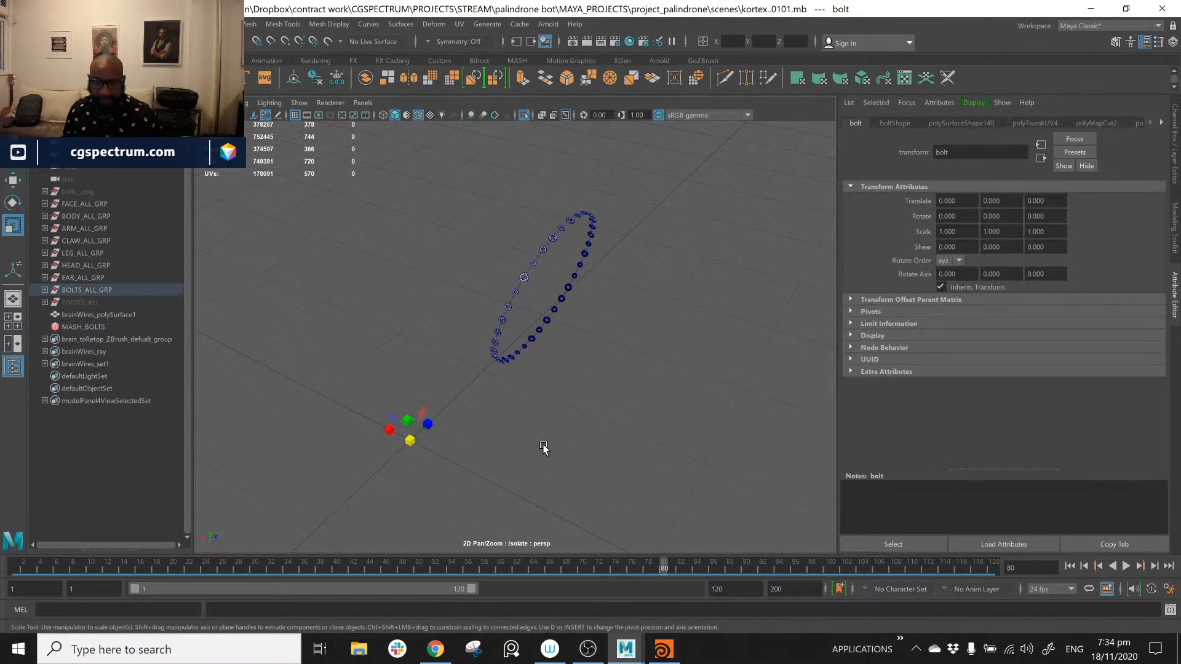
mouse_move(545, 447)
left_mouse_down("alt")
mouse_move(661, 430)
mouse_move(550, 446)
left_mouse_up("alt")
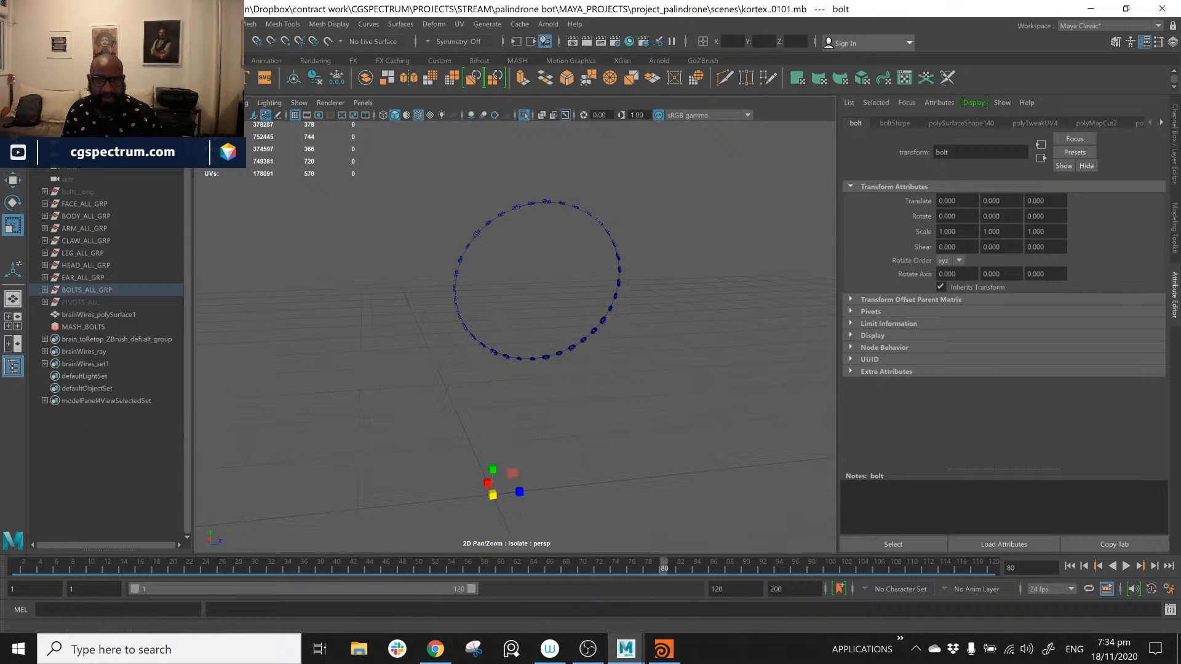
left_click(37, 24)
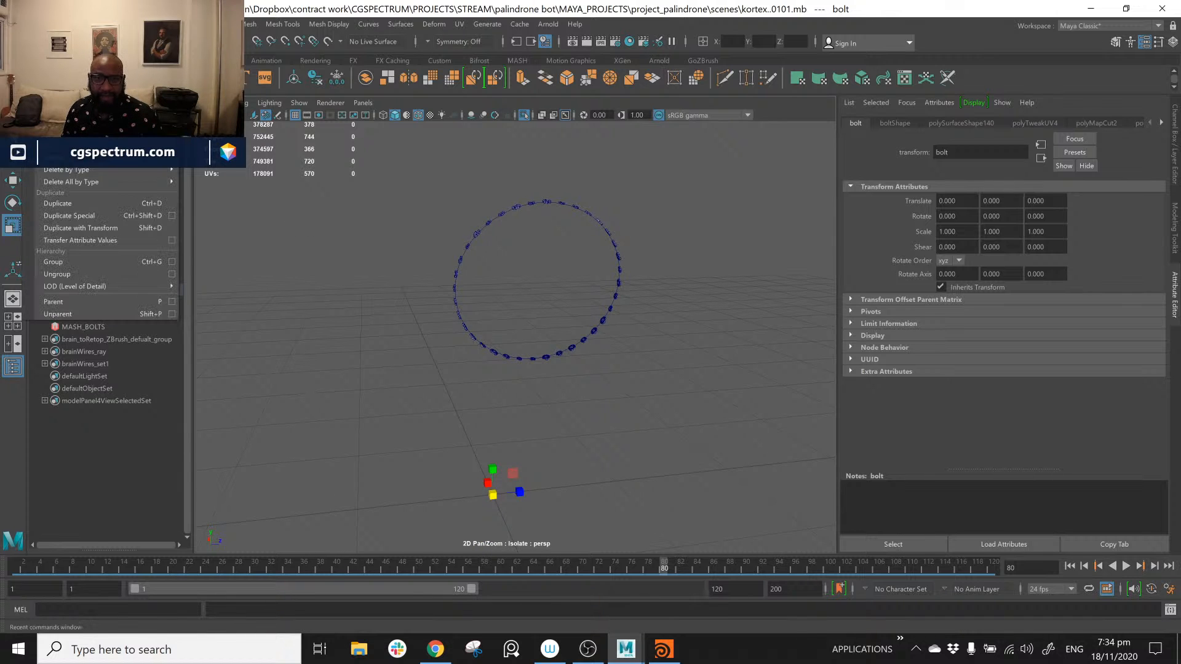
mouse_move(115, 182)
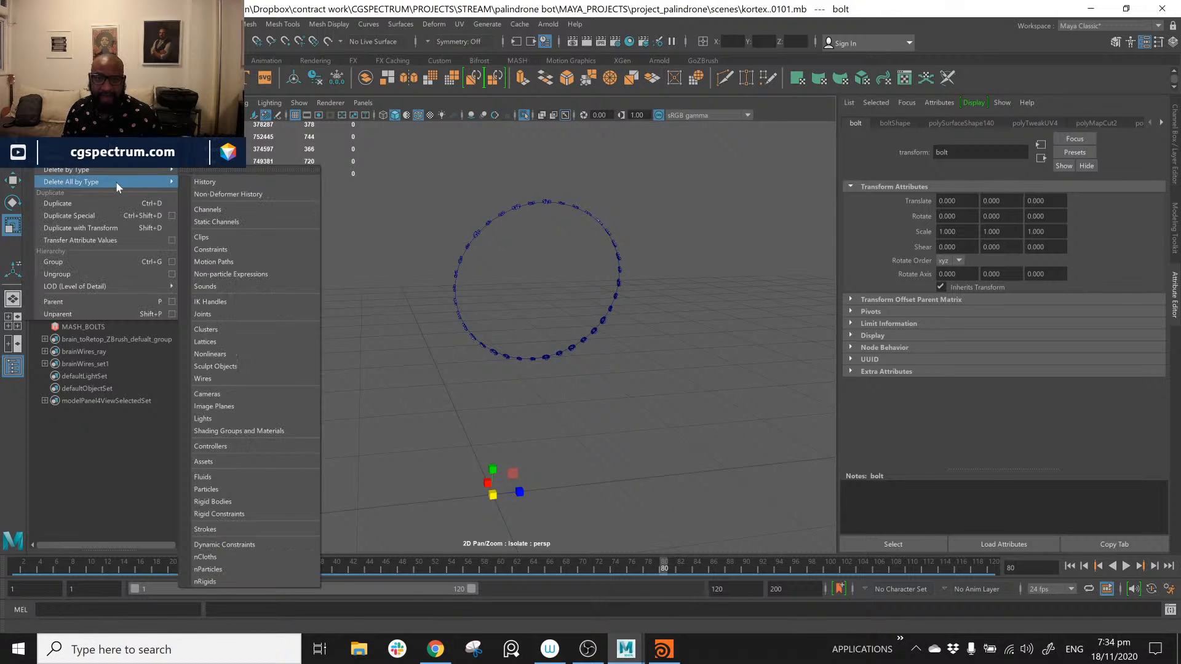
left_click(231, 181)
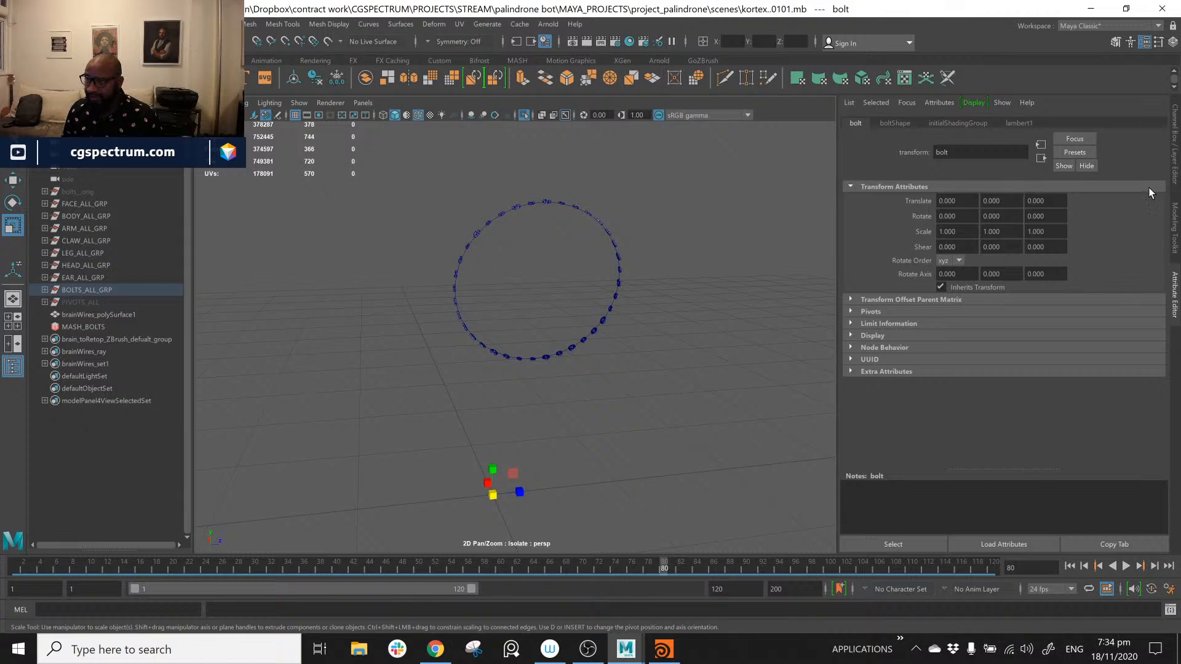
Step: Switch to the UV Editing workspace with the source bolt still selected
left_click(1175, 192)
left_click(1176, 237)
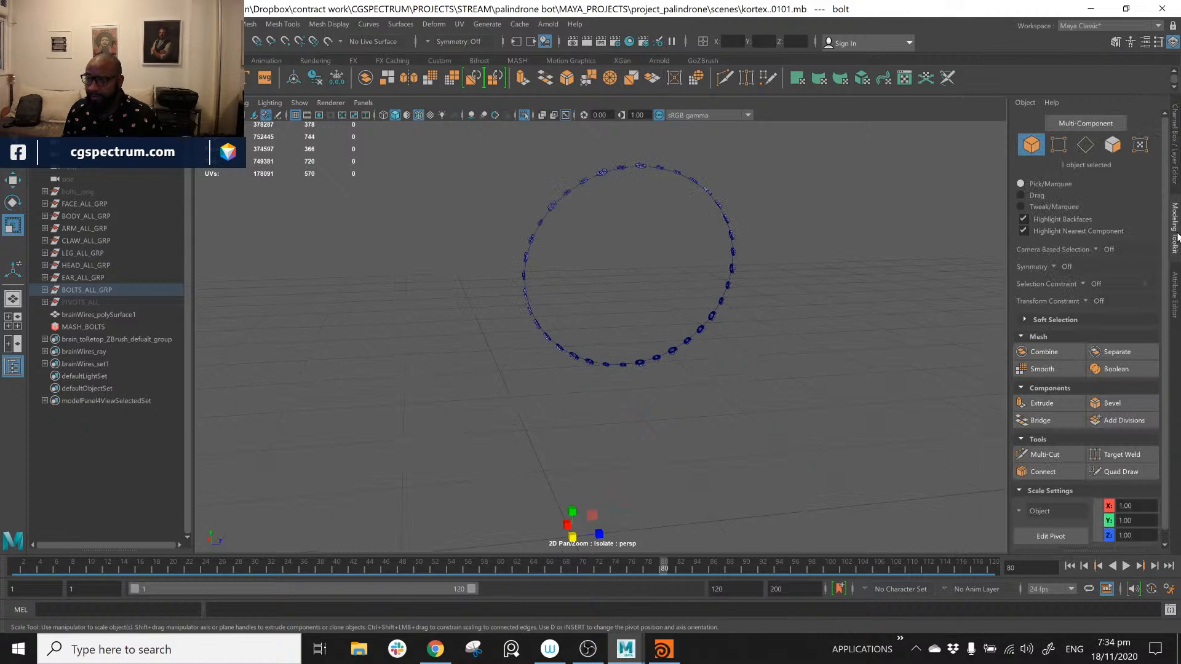
left_click(1175, 281)
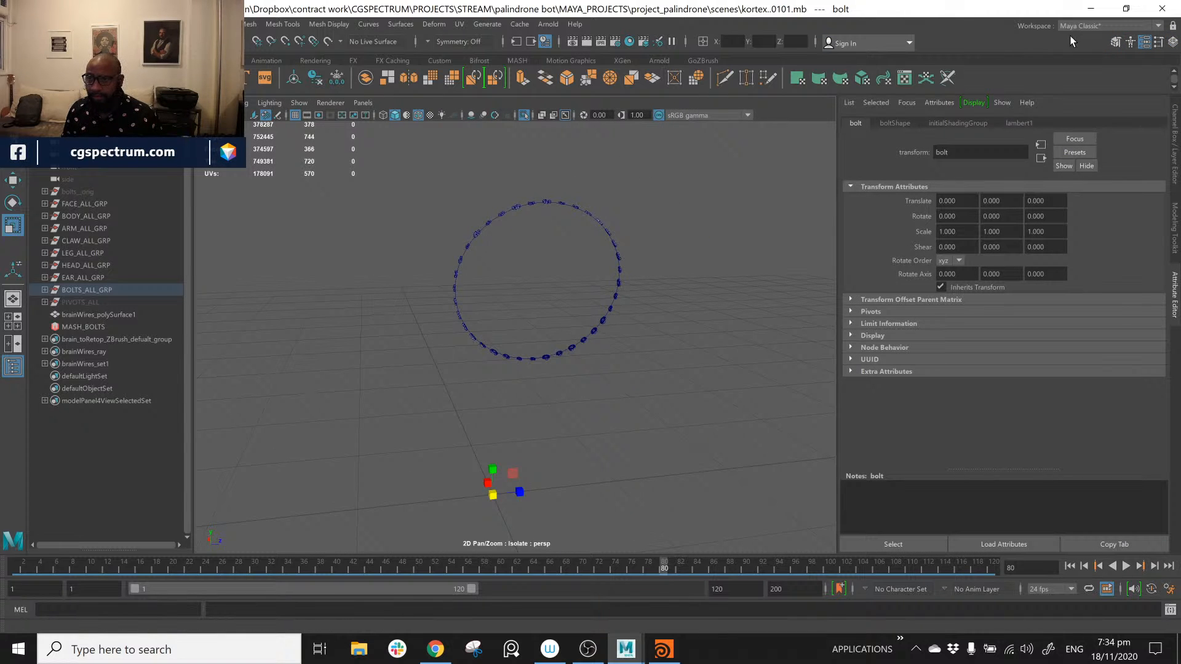
left_click(1087, 25)
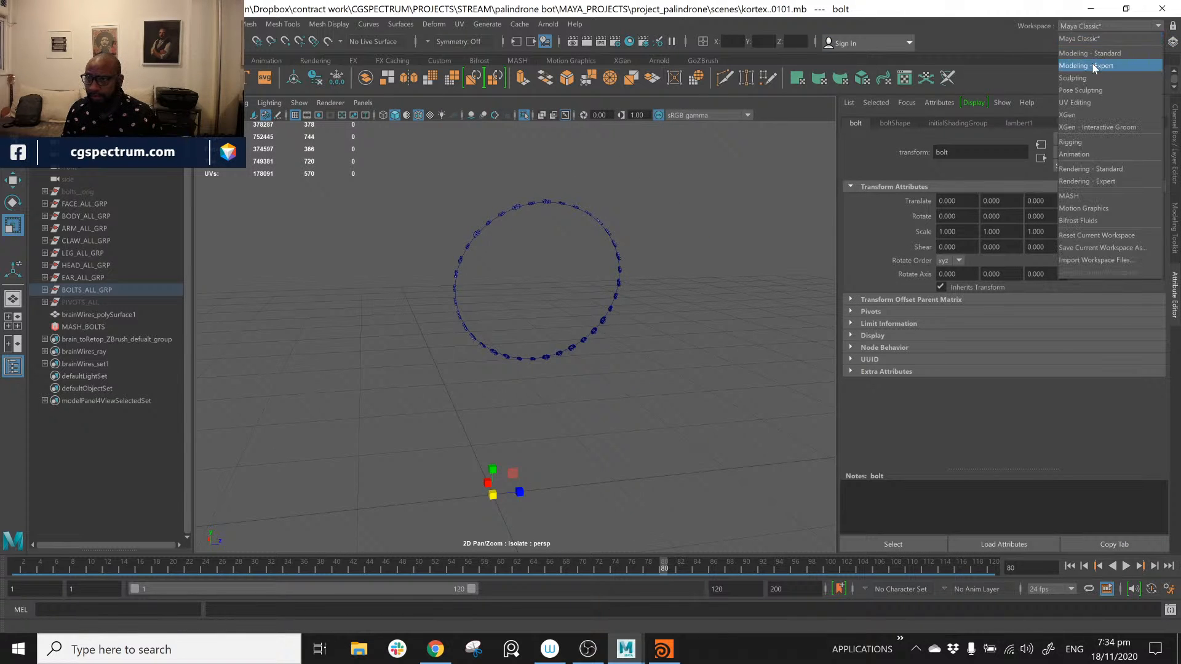
left_click(1106, 102)
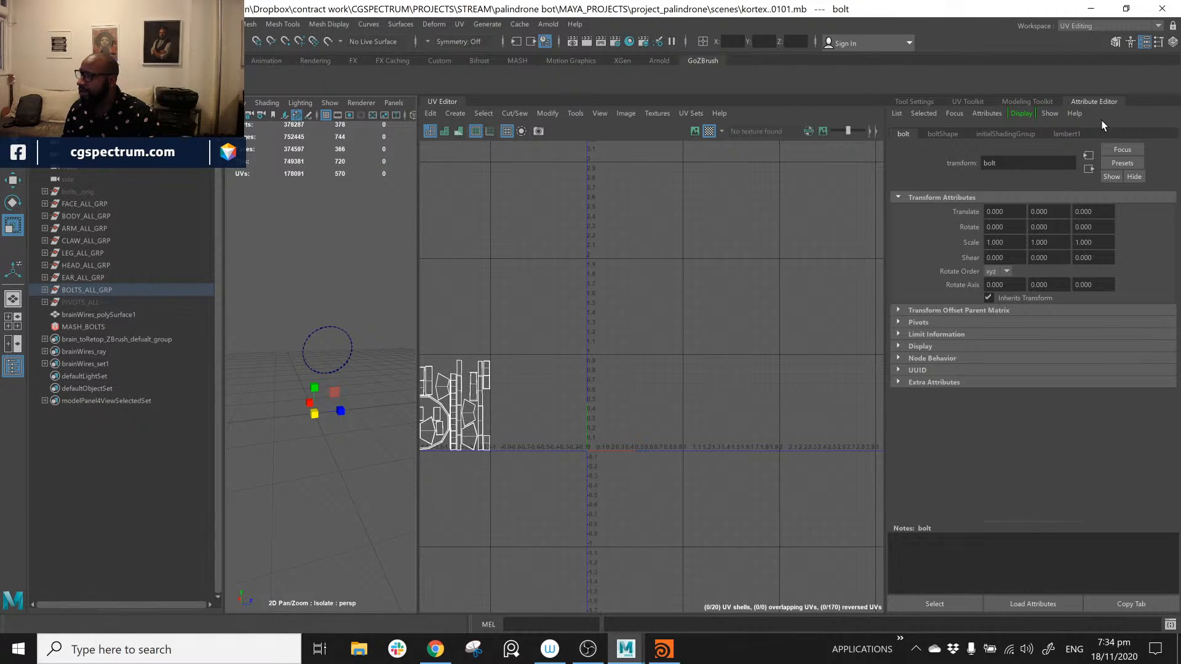
Step: Widen the 3D viewport beside the UV Editor and frame the source bolt's UV shells
scroll(656, 362, "down", 2)
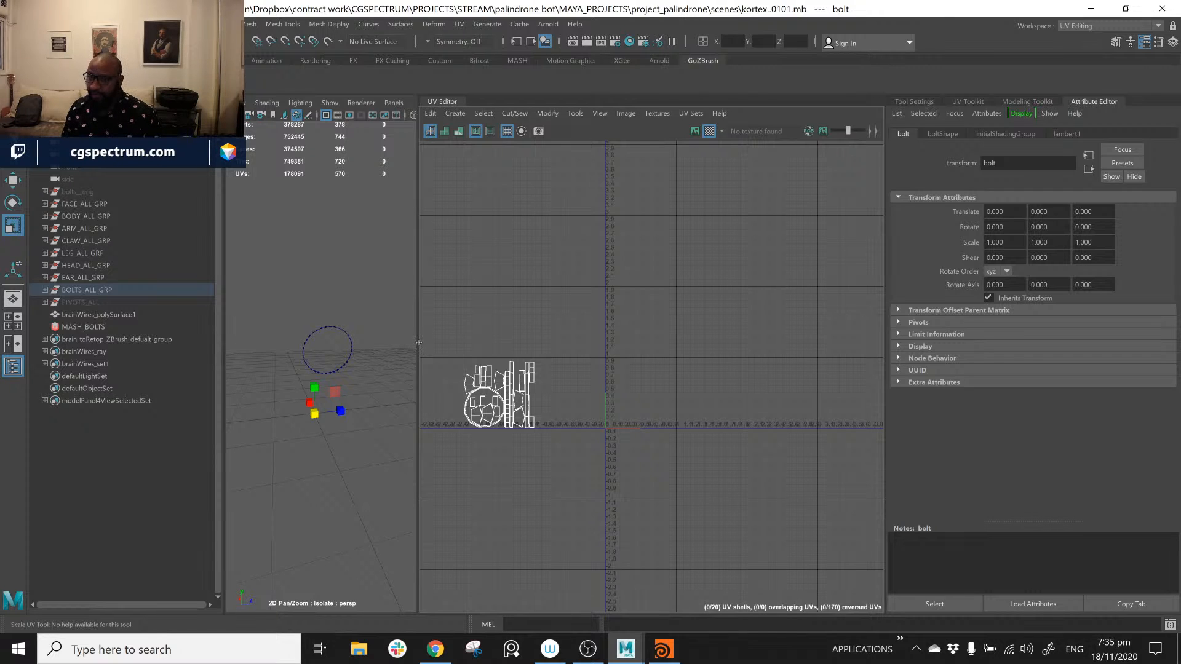
left_click_drag(419, 342, 573, 347)
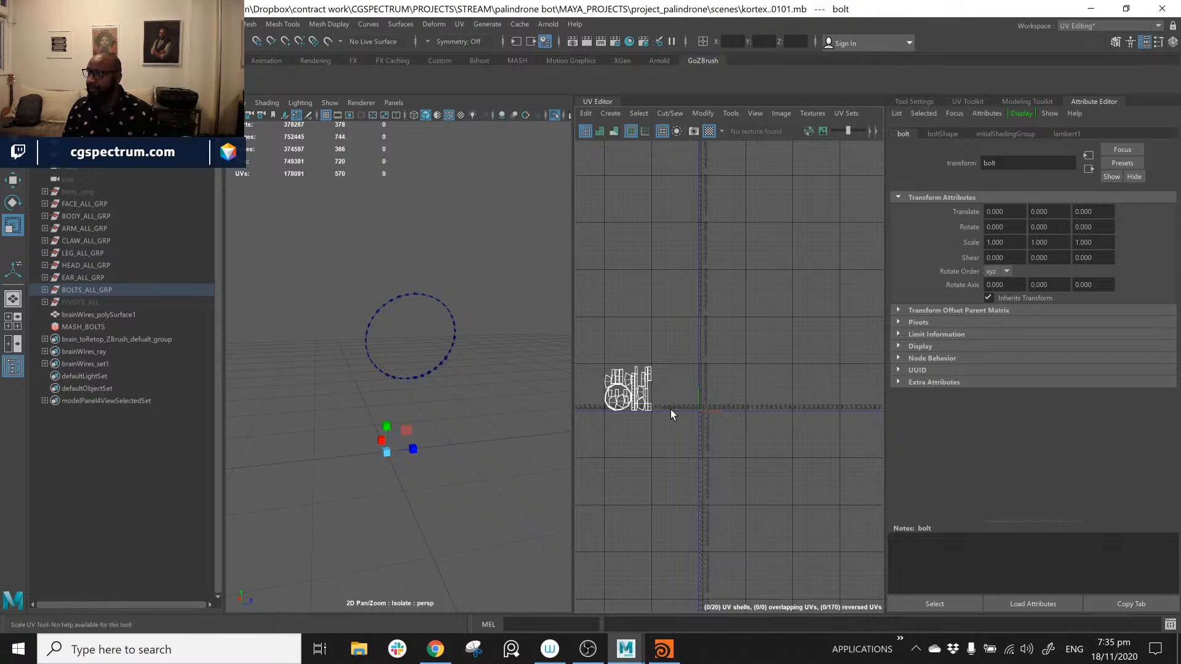
scroll(664, 422, "up", 5)
middle_click_drag(657, 330, 836, 341, "alt")
left_click_drag(417, 521, 474, 478, "alt")
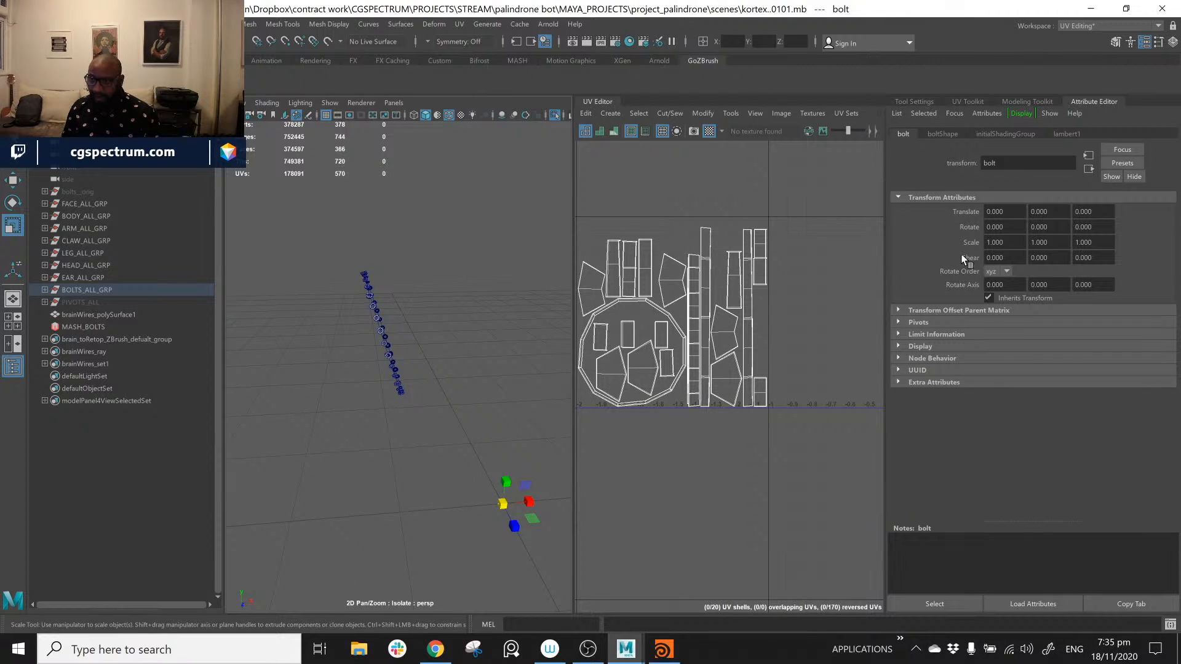
Step: Select the MASH bolt ring and examine its UV layout in the UV Editor
left_click(389, 341)
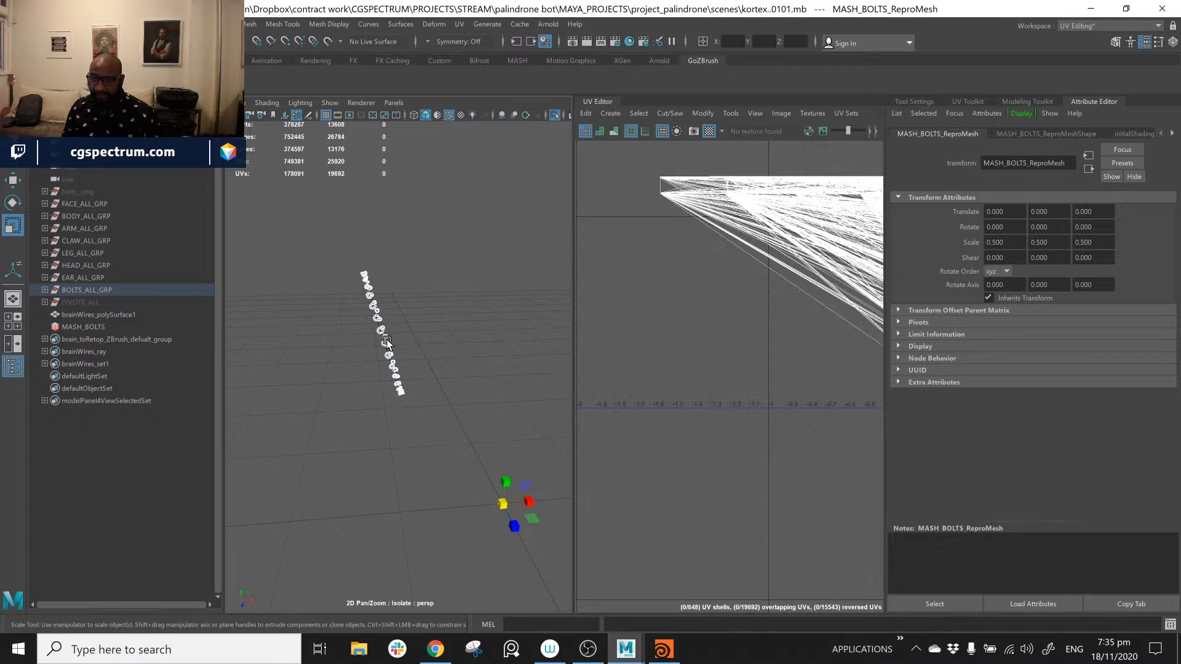
middle_click_drag(791, 271, 619, 277, "alt")
middle_click_drag(825, 282, 671, 289, "alt")
scroll(748, 349, "down", 8)
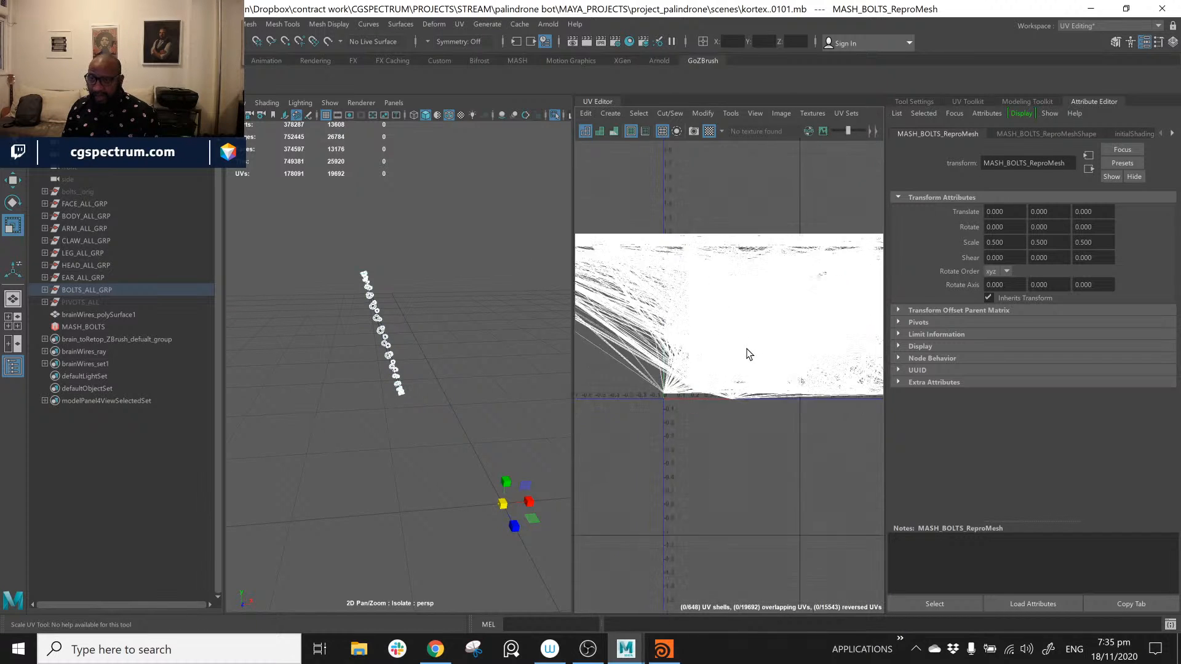
scroll(748, 349, "up", 4)
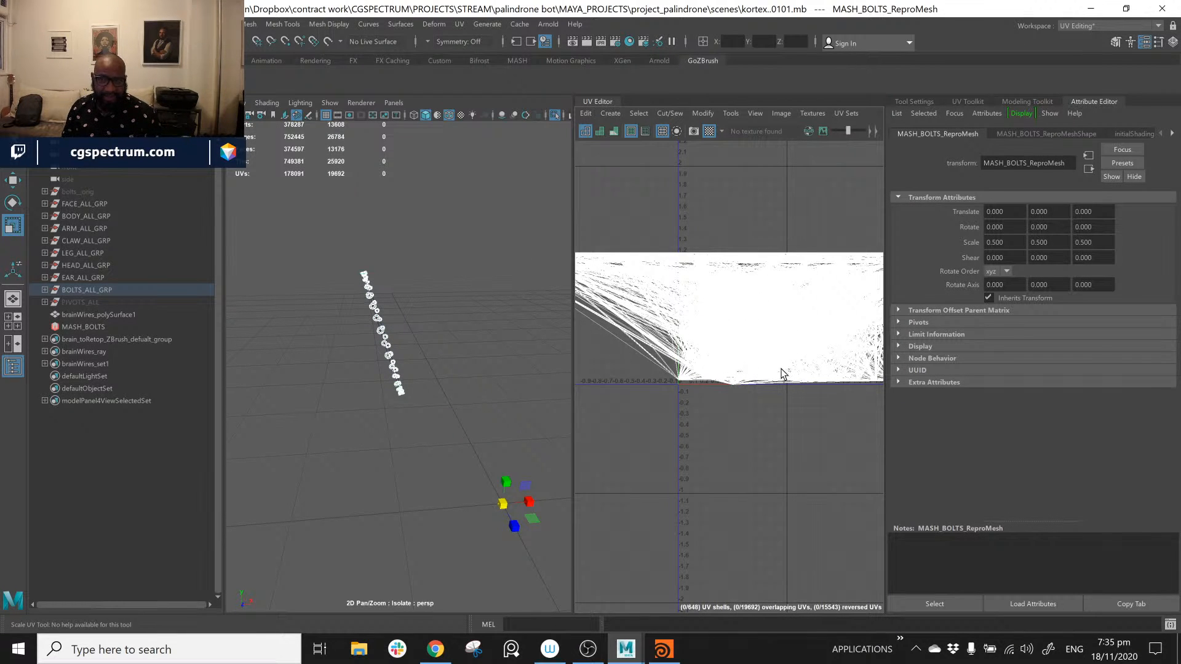
middle_click_drag(789, 312, 743, 326, "alt")
scroll(765, 380, "up", 8)
scroll(767, 400, "up", 6)
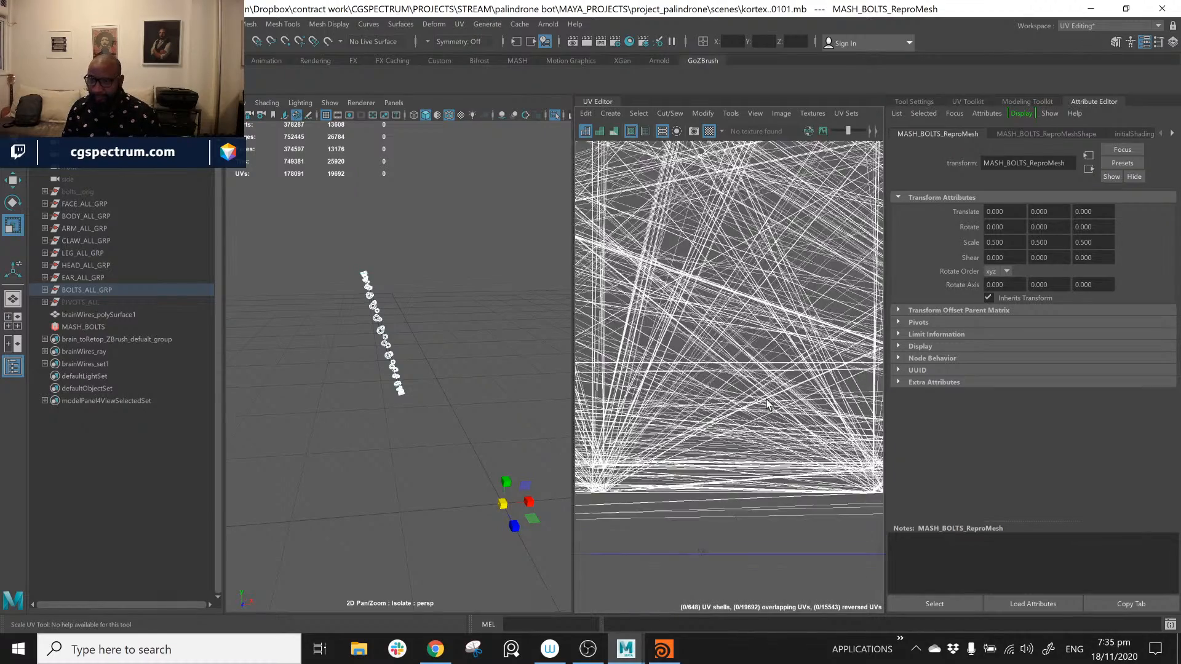
left_click_drag(429, 339, 338, 304, "alt")
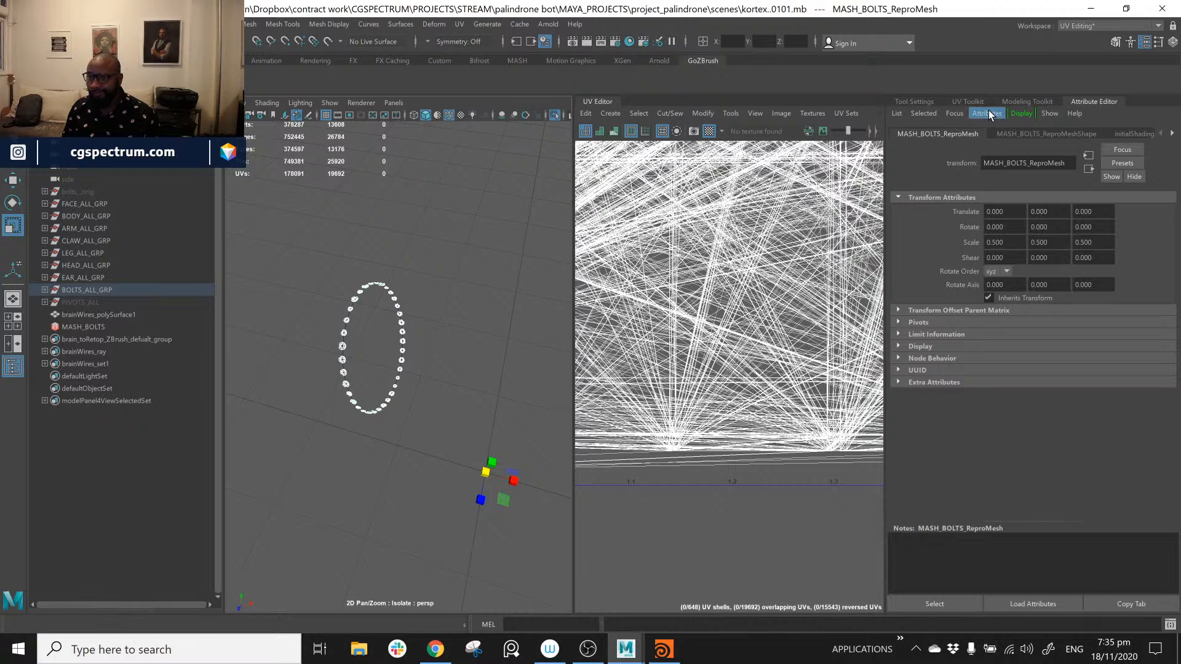
left_click_drag(361, 390, 386, 378, "alt")
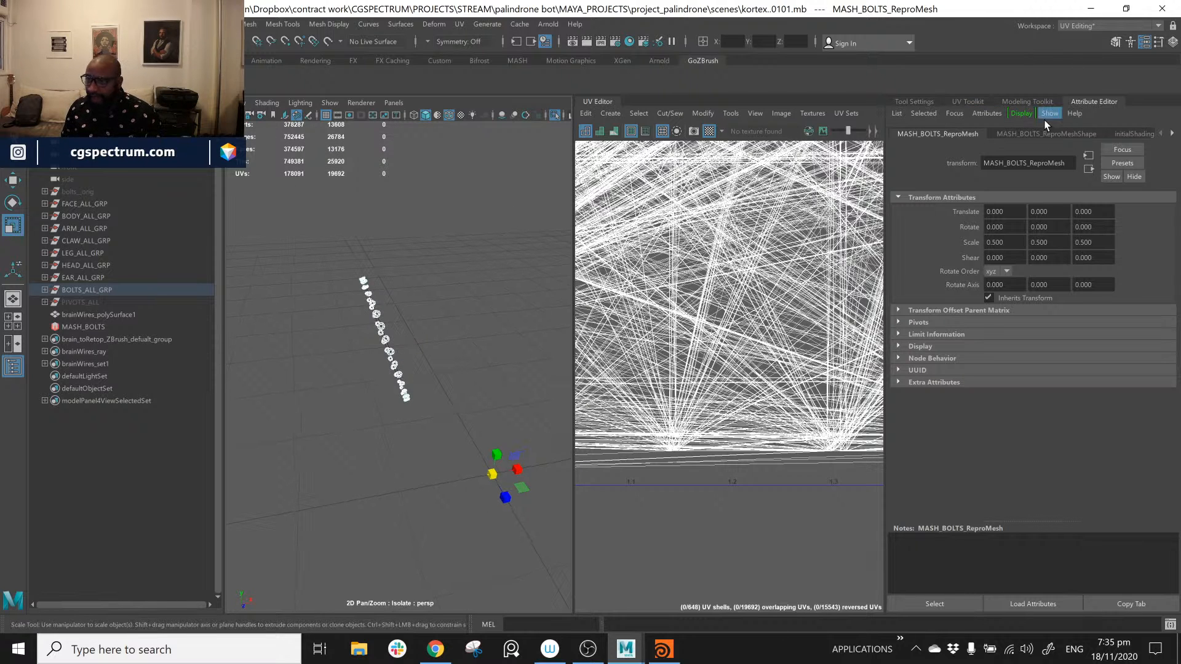
Step: Clear the ring selection and select the source bolt to display its attributes
left_click(508, 394)
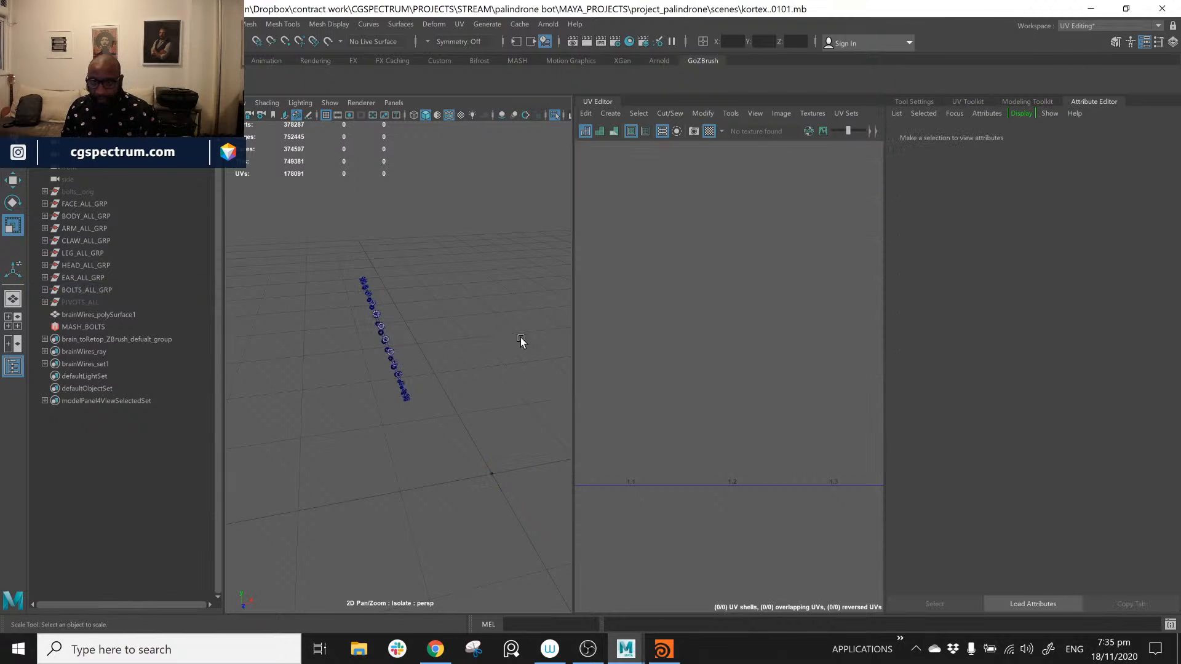
left_click_drag(494, 348, 449, 369, "alt")
left_click(507, 536)
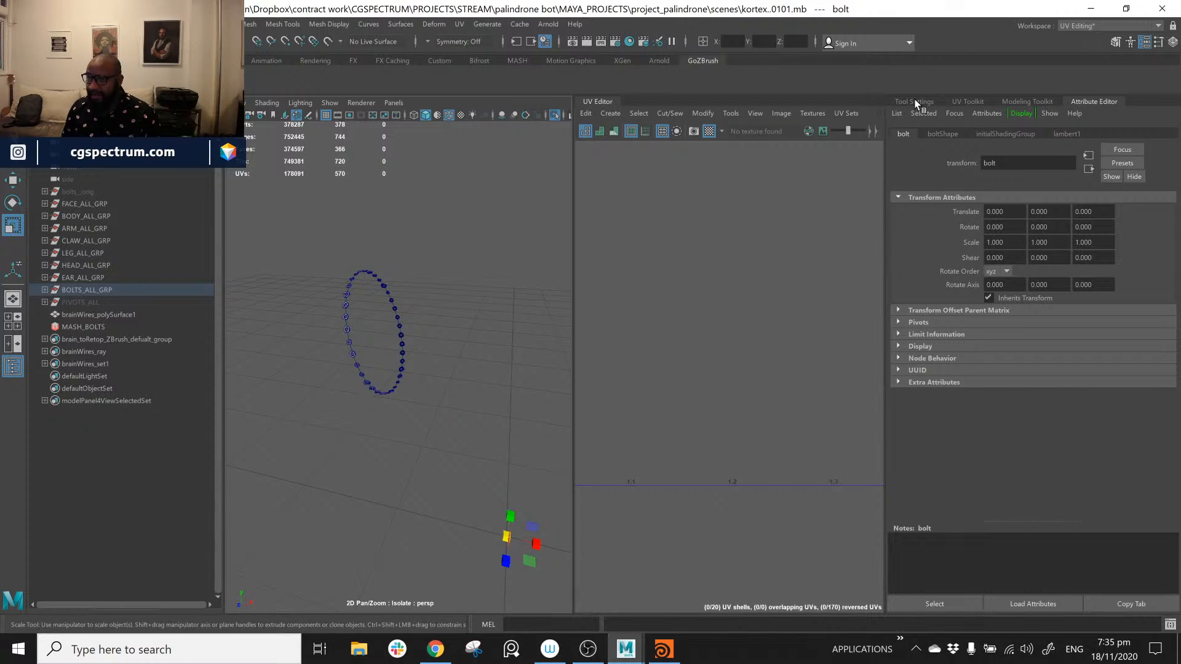
Step: Select MASH_BOLTS, try the Linear distribution type on its Distribute node and restore Initial State
left_click(83, 326)
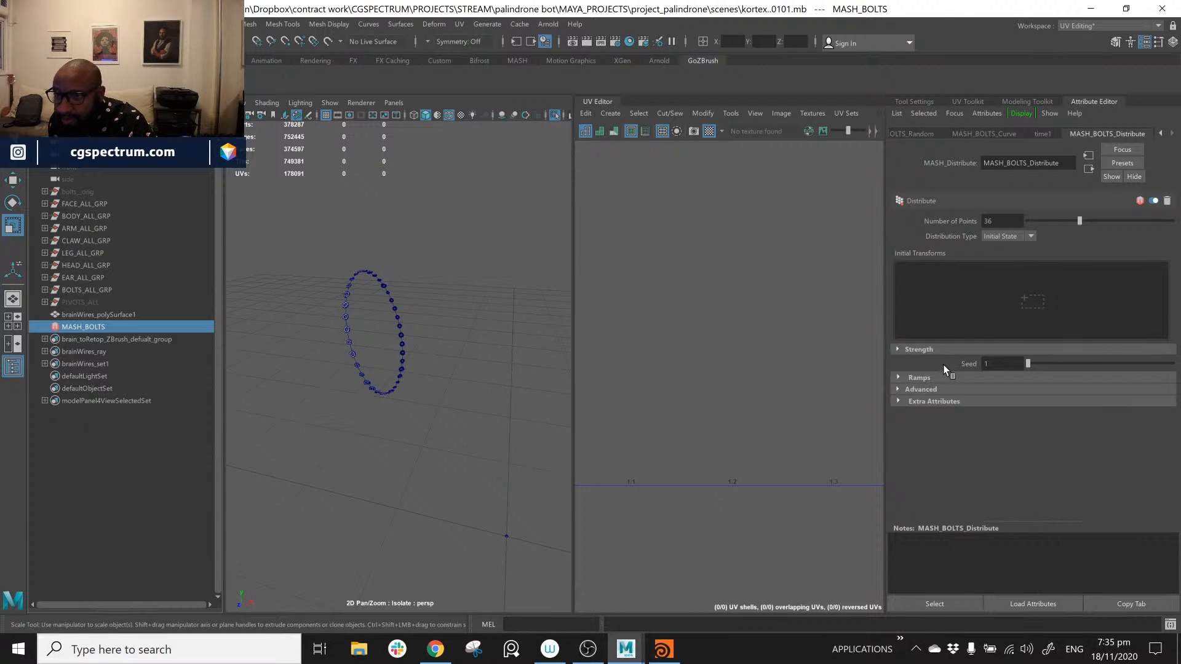
left_click(1035, 237)
left_click(1024, 249)
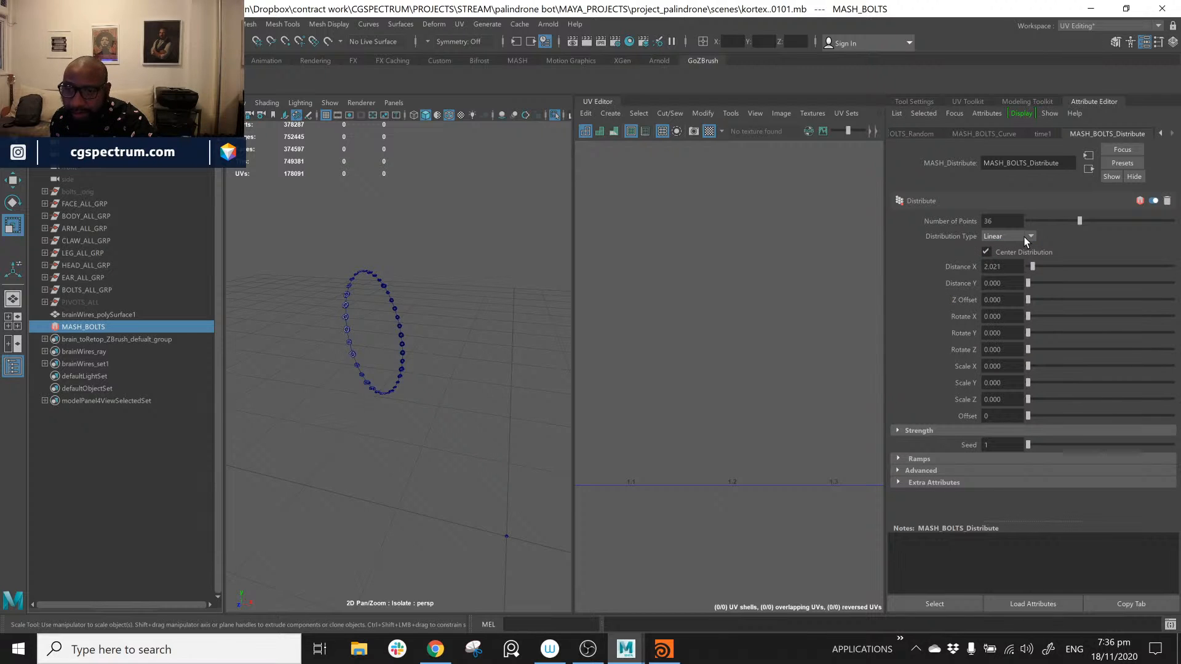
left_click(1024, 238)
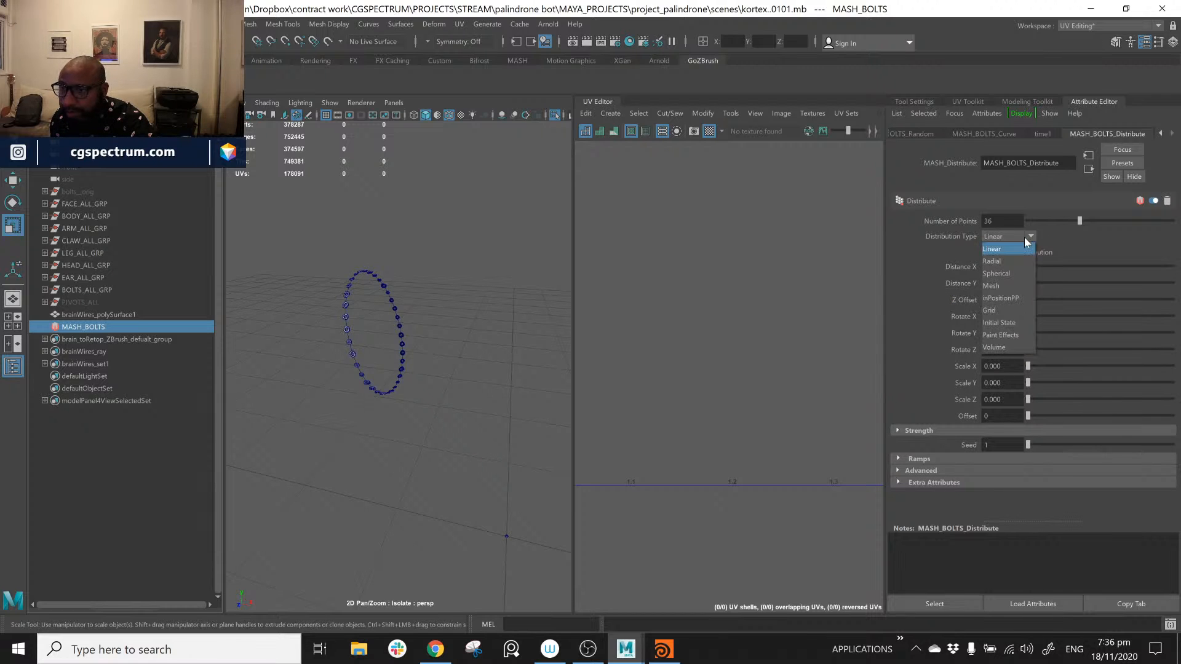
left_click(1015, 324)
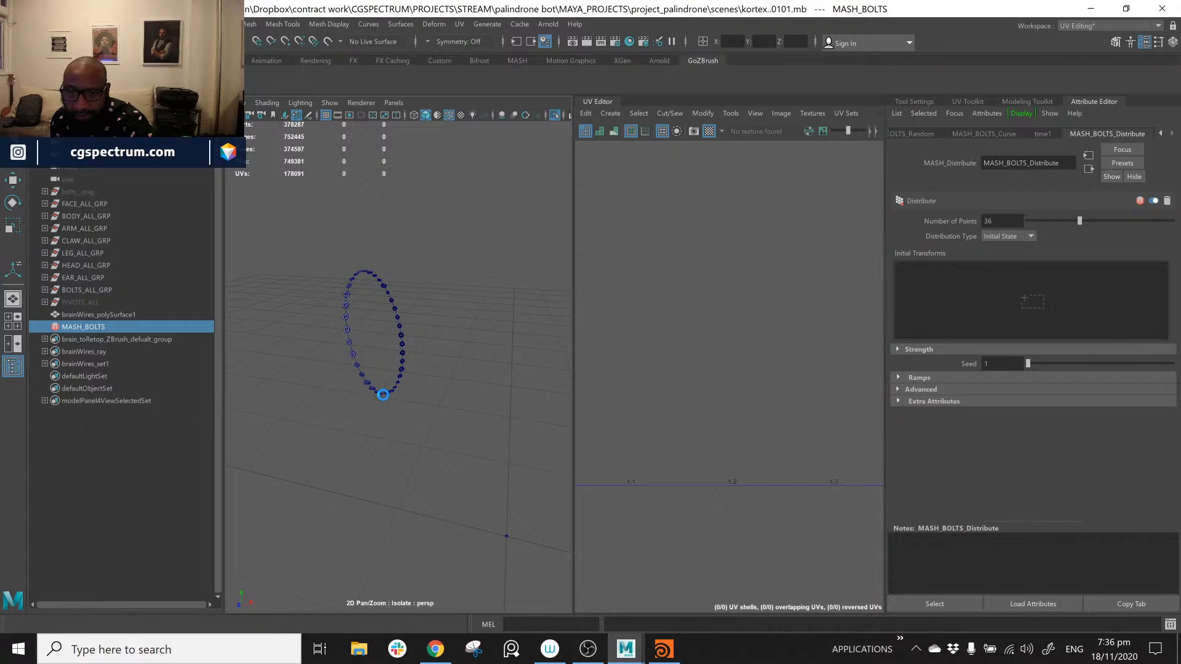